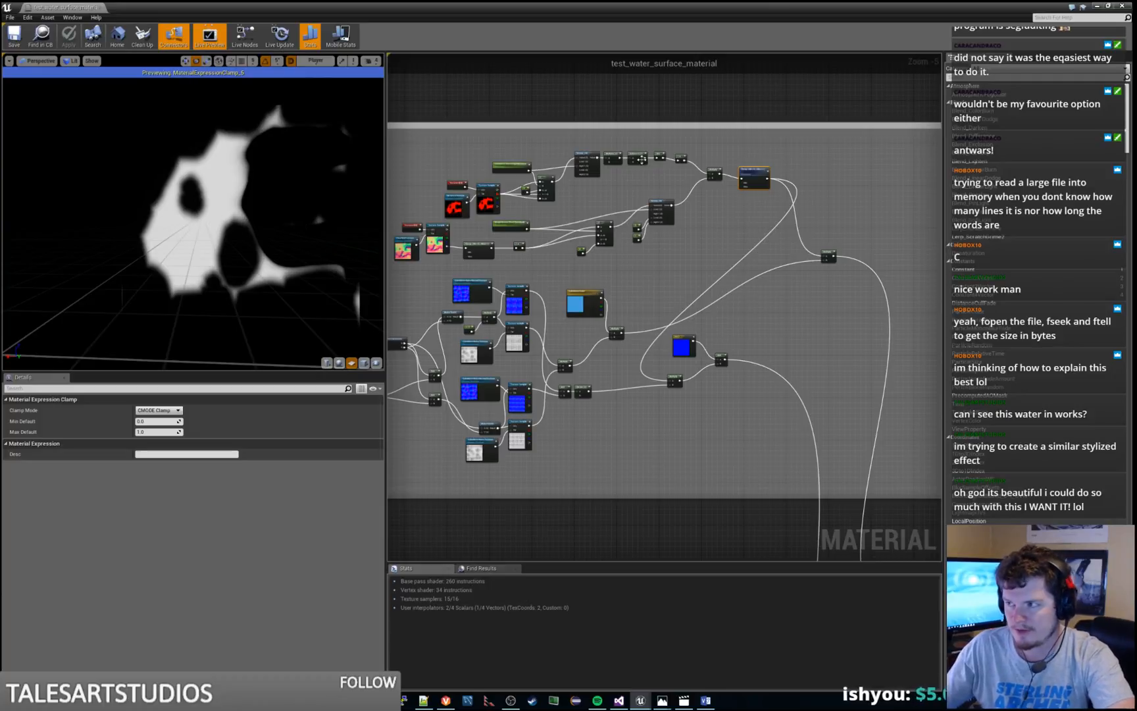
Preview the Multiply node below the blue constant, and the Multiply node masking the light-blue colour output in the upper group
right_click(678, 380)
left_click(707, 390)
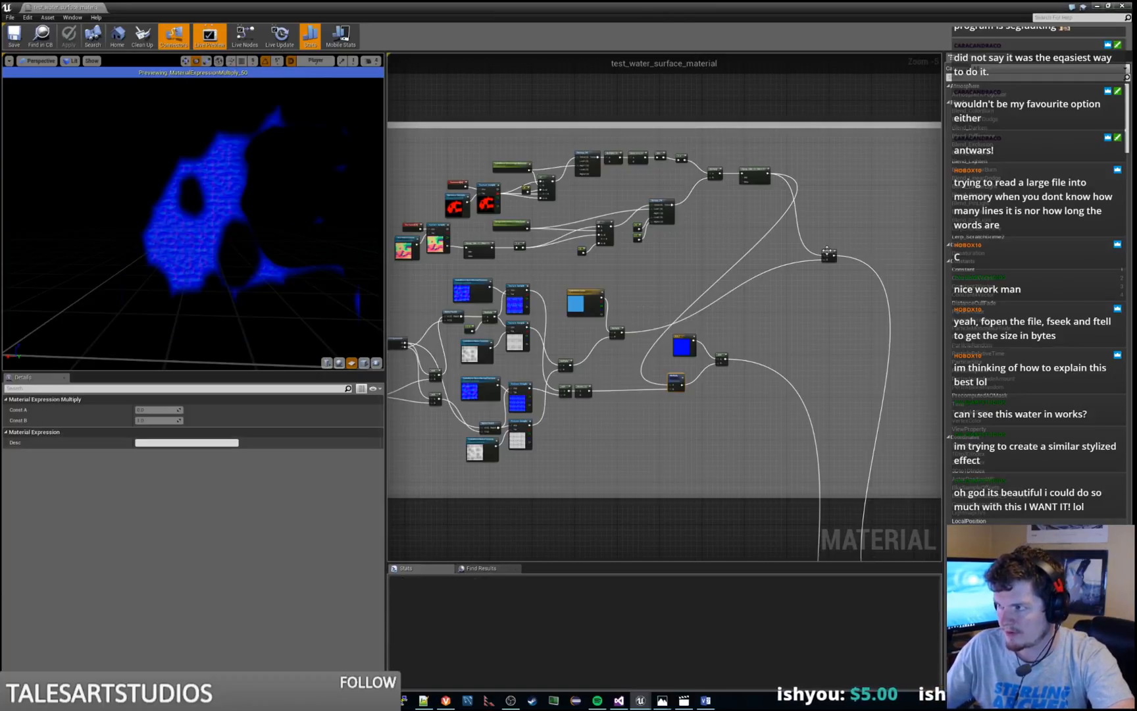
right_click(827, 252)
left_click(854, 261)
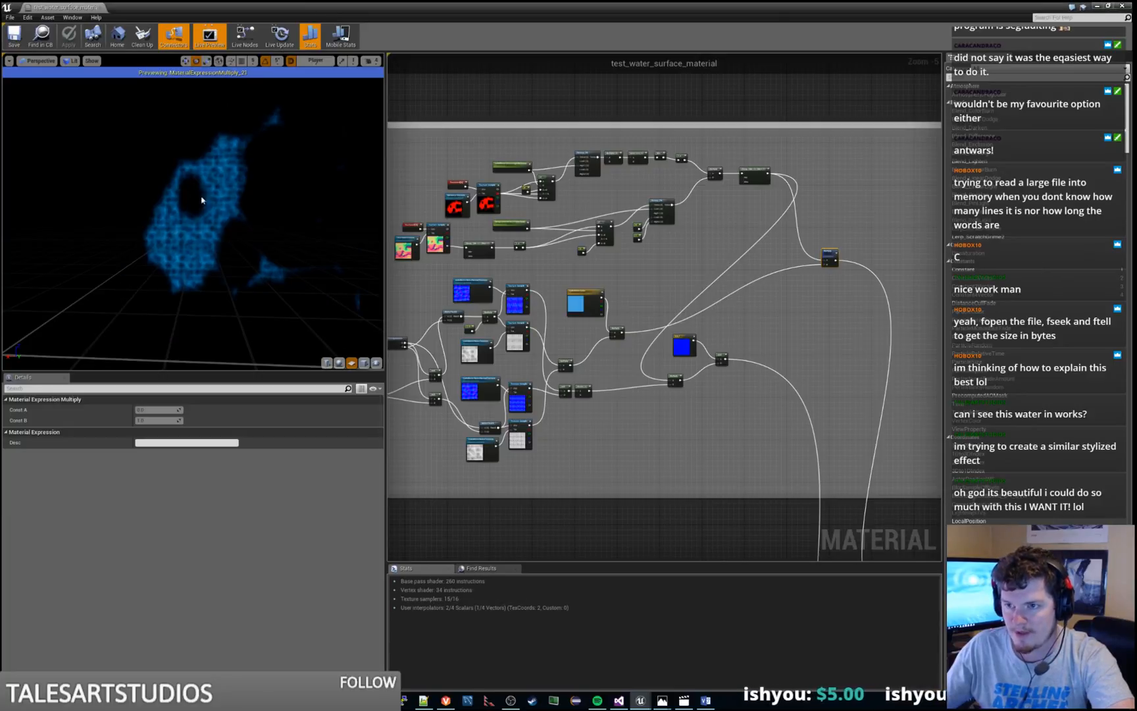
Preview the Multiply node that combines the light-blue colour with the noise textures in the Calm Shore Edge group, inspecting it closely
right_click_drag(807, 369, 610, 257)
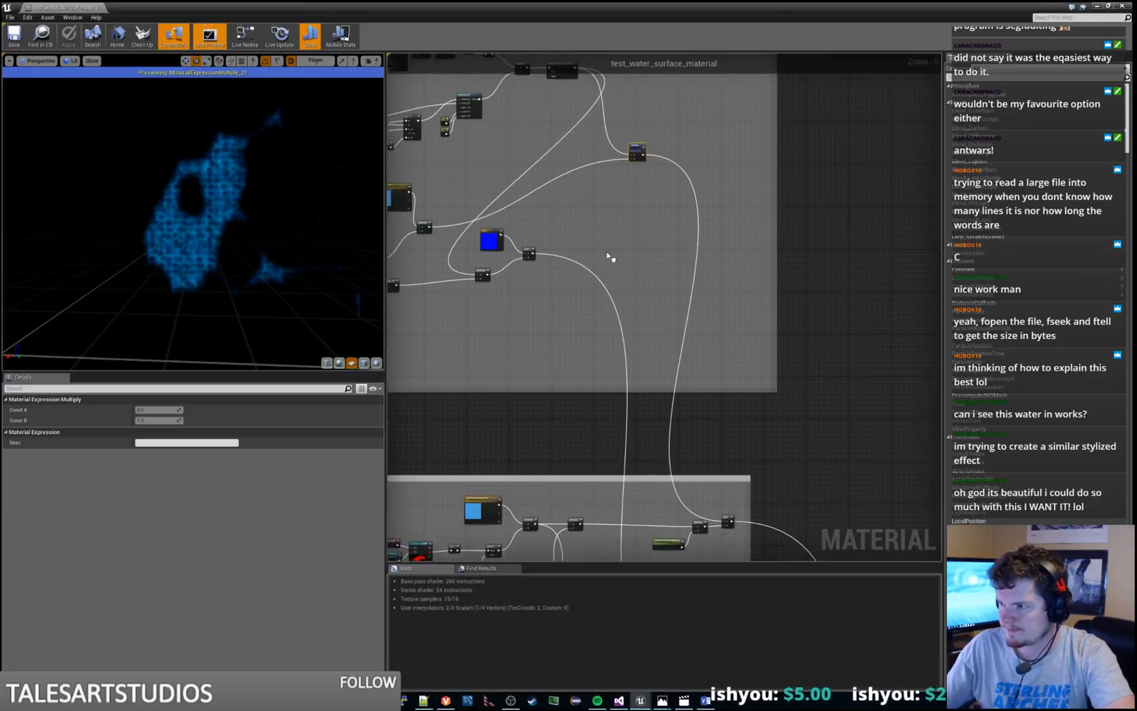
scroll(609, 251, "down", 3)
right_click_drag(579, 345, 629, 224)
scroll(629, 224, "up", 2)
scroll(701, 282, "up", 2)
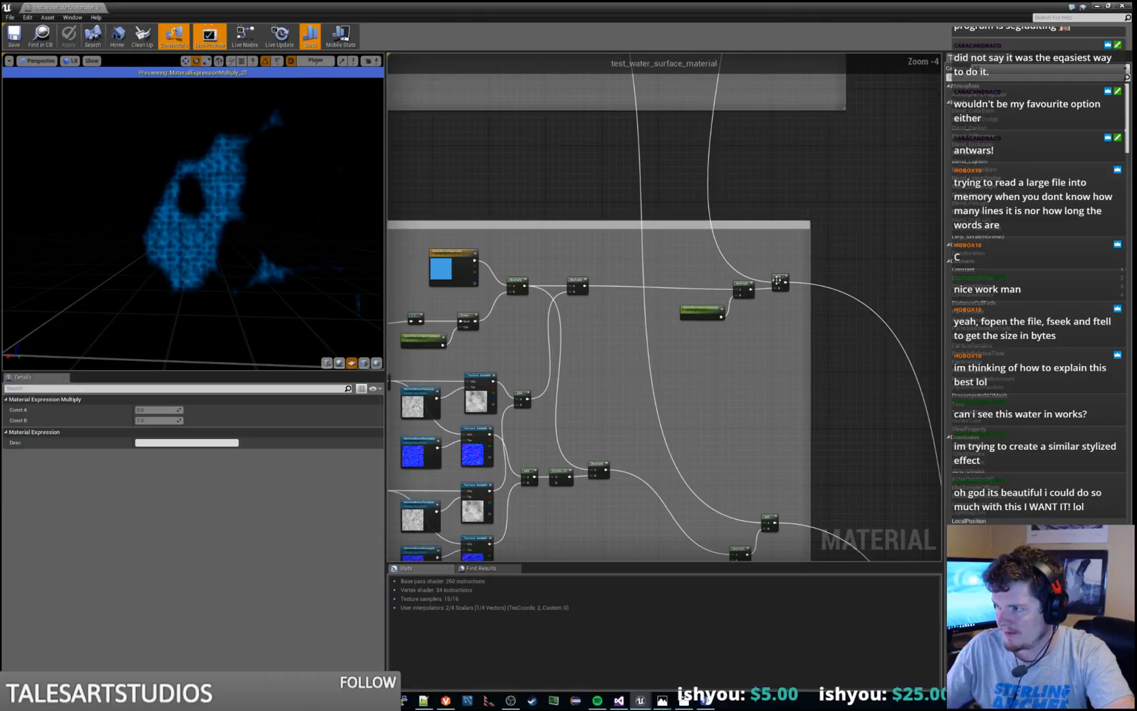
scroll(650, 334, "down", 1)
right_click_drag(649, 322, 715, 282)
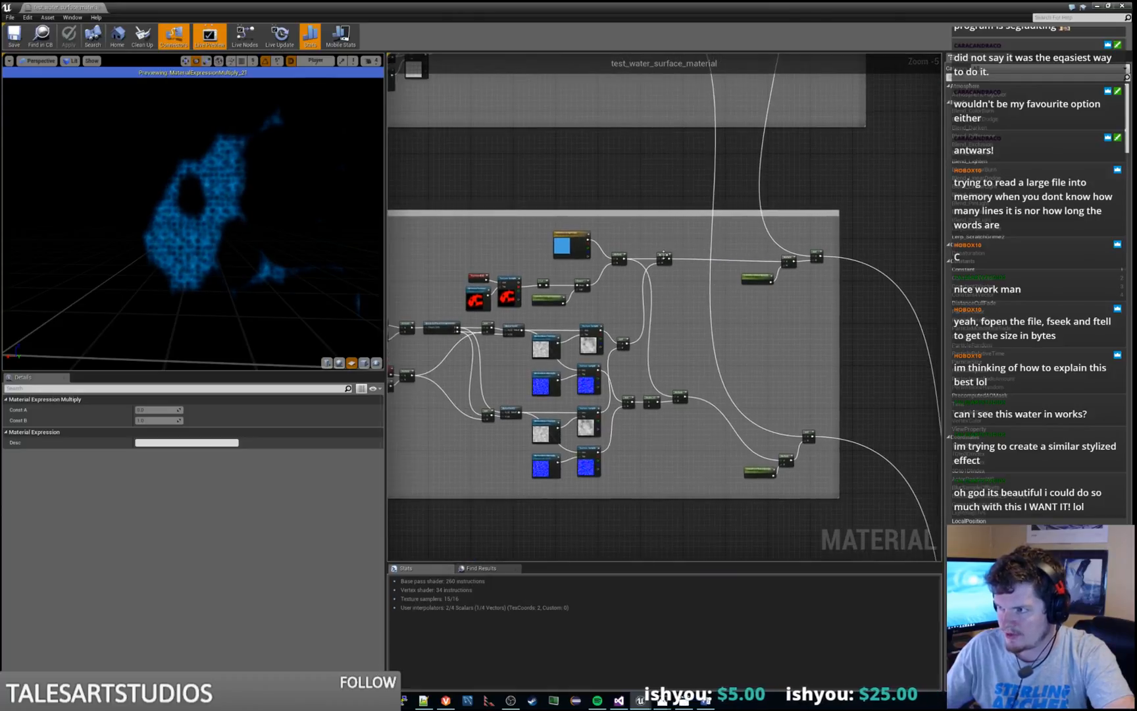
right_click(663, 254)
left_click(688, 263)
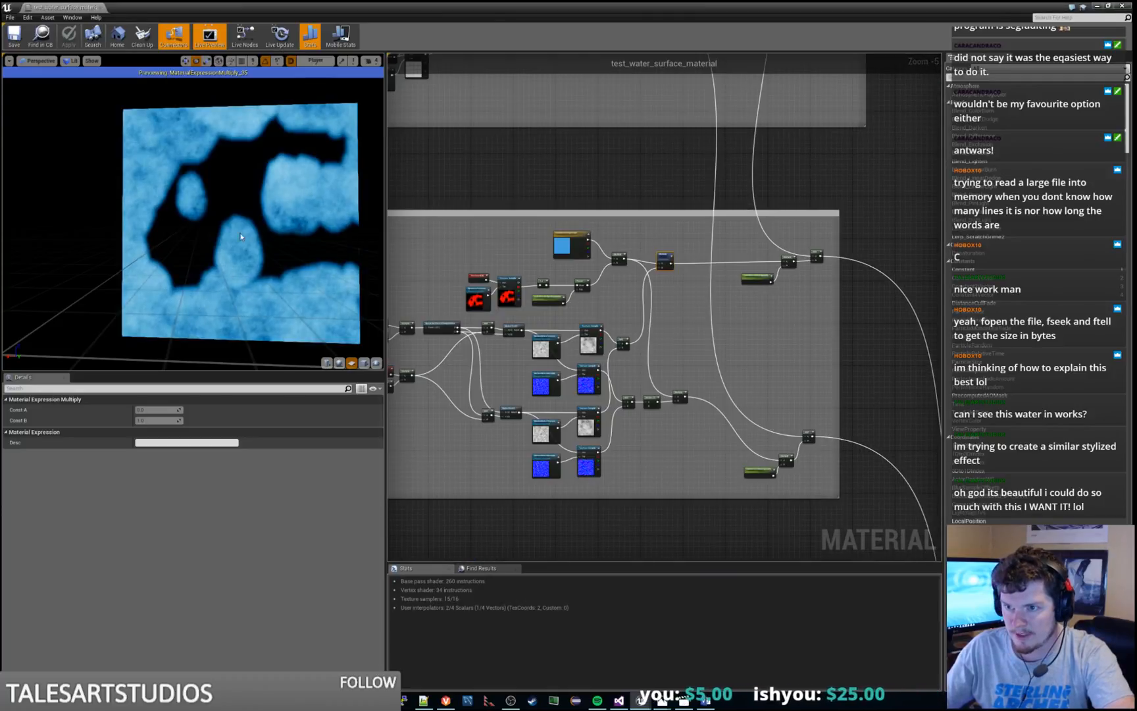
left_click_drag(241, 237, 241, 214)
mouse_move(241, 237)
right_mouse_down()
mouse_move(241, 316)
mouse_move(240, 253)
right_mouse_up()
left_click_drag(261, 200, 262, 178)
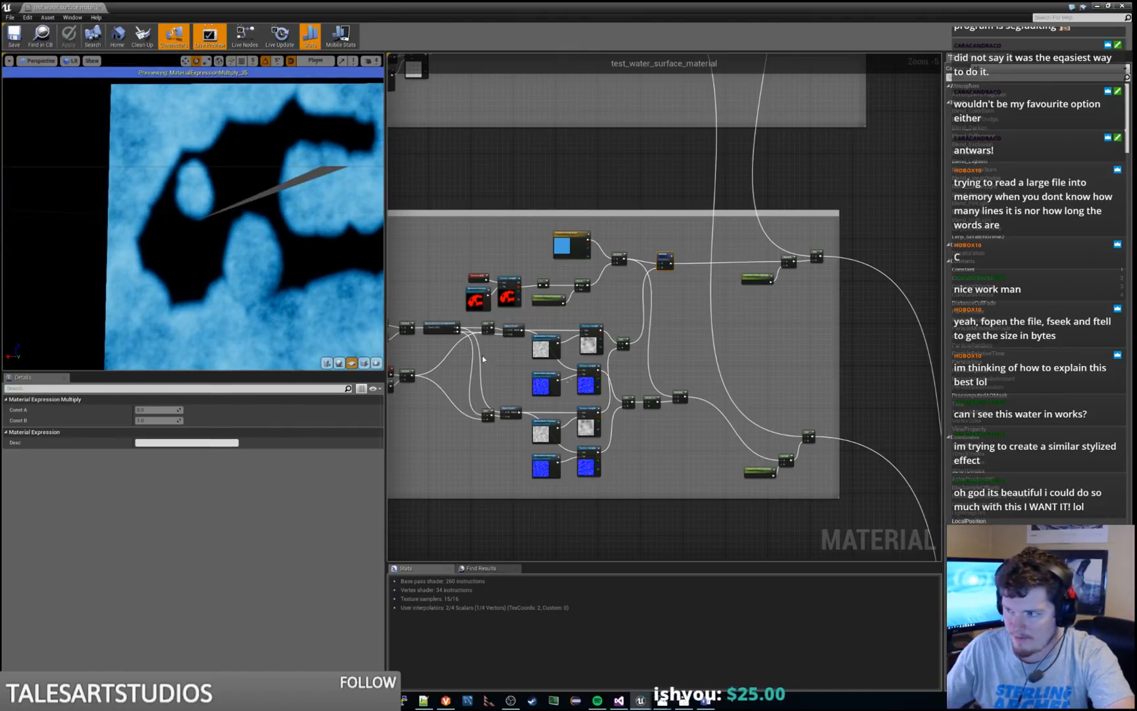
Preview the Multiply node that scales the Calm Shore Edge colour by the green parameter
right_click_drag(672, 346, 616, 312)
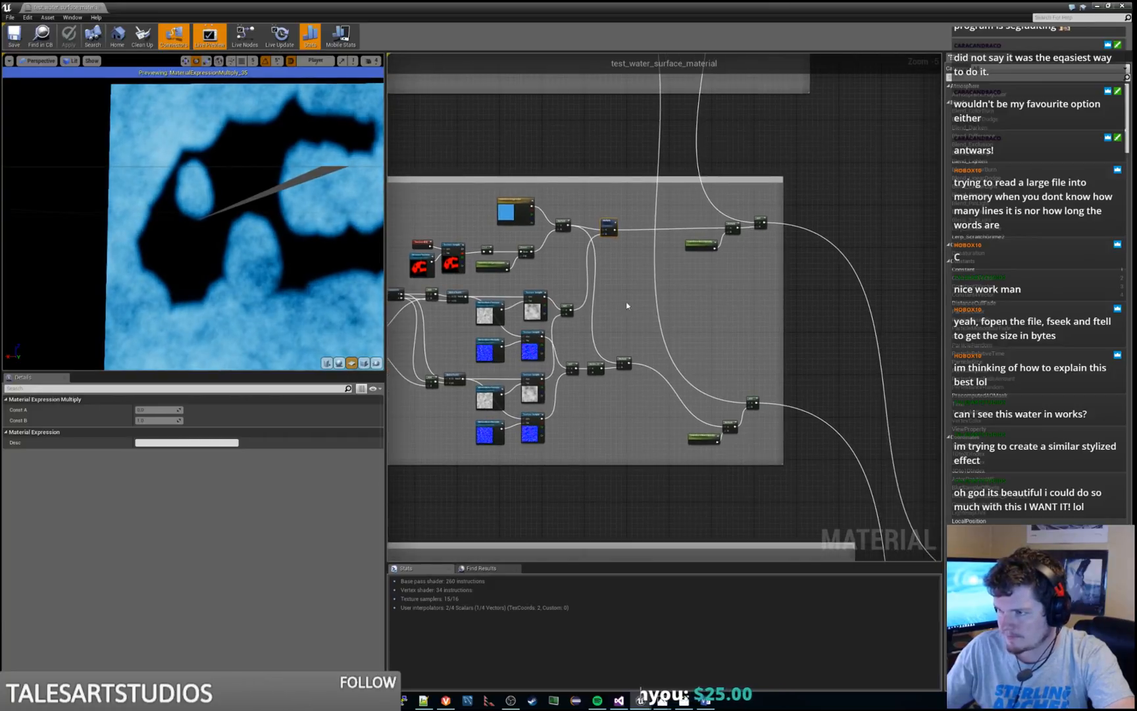
scroll(655, 200, "down", 2)
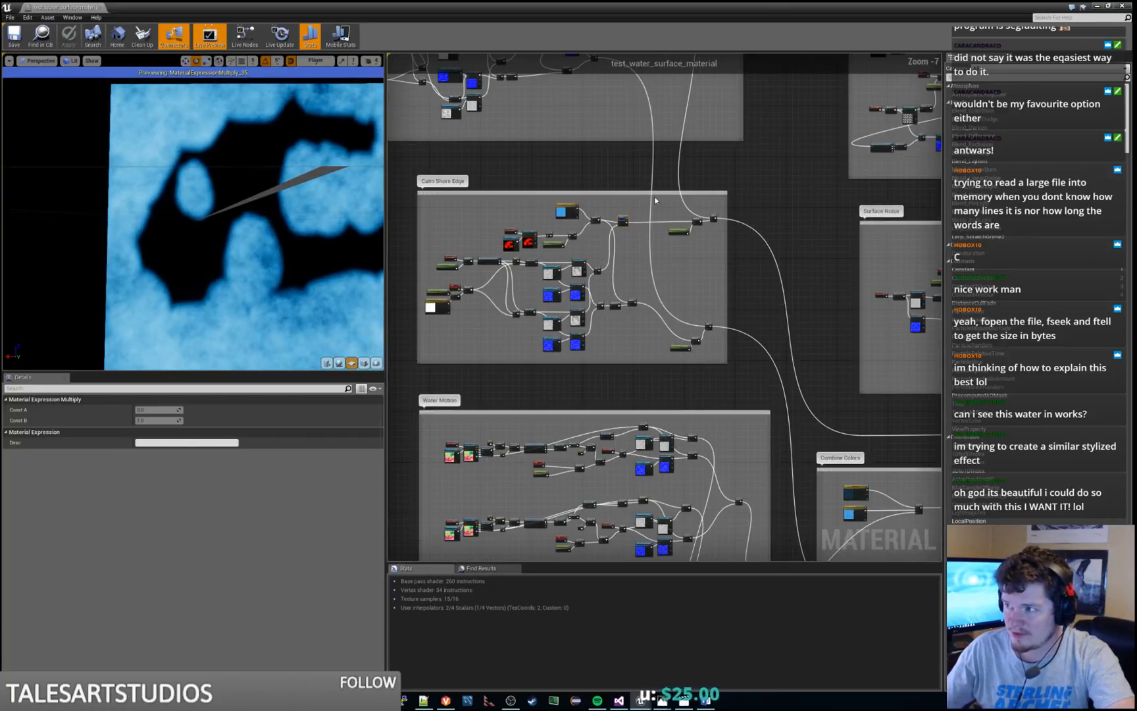
right_click_drag(656, 200, 630, 232)
scroll(652, 295, "up", 2)
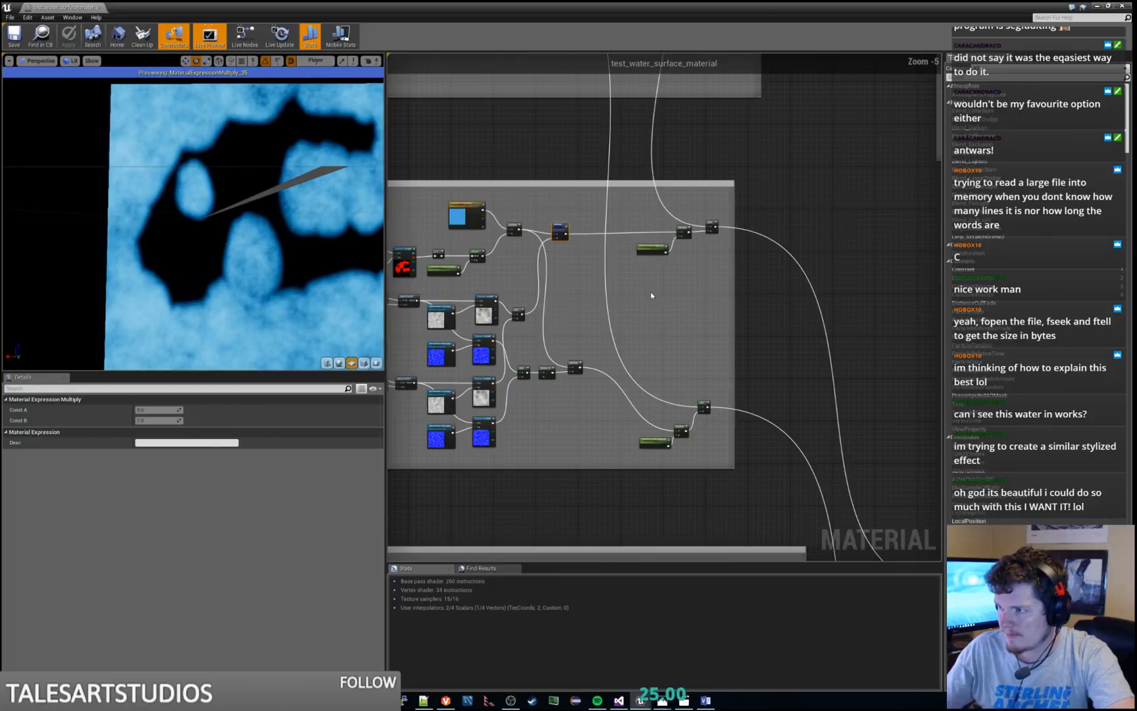
right_click(684, 232)
left_click(692, 230)
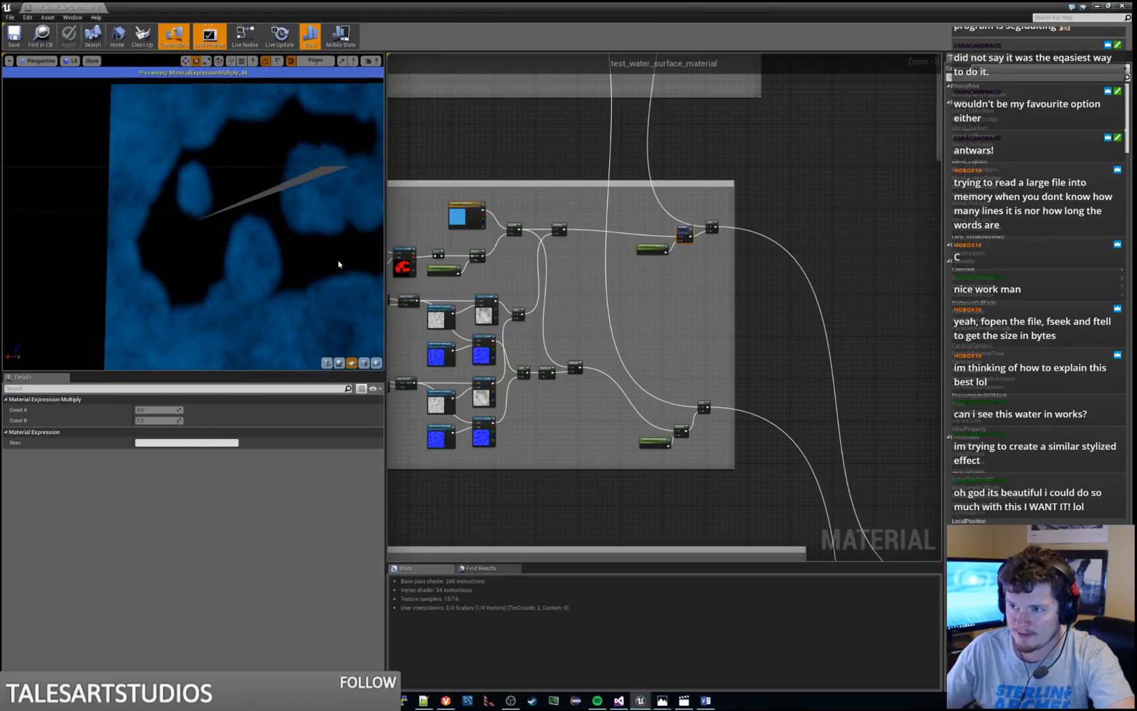
Preview the Add node that merges the upper group's colour with the Calm Shore Edge colour, and inspect the combined surface
right_click(713, 225)
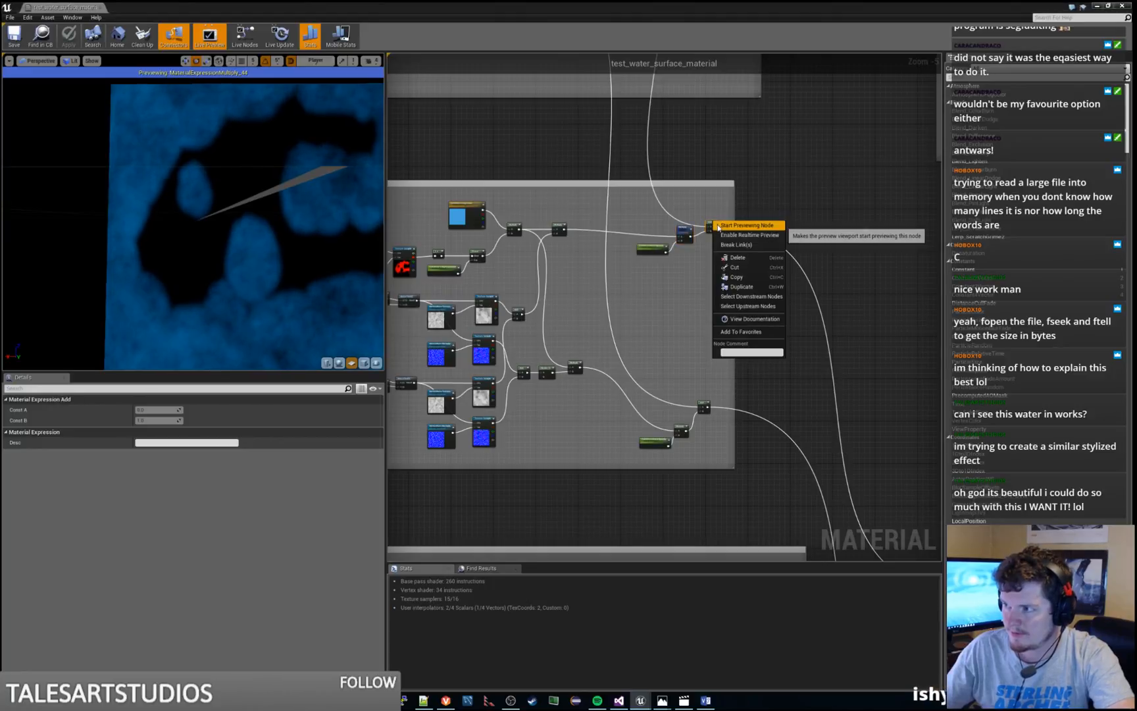
left_click(744, 277)
left_click_drag(275, 238, 303, 263)
right_click_drag(304, 263, 304, 231)
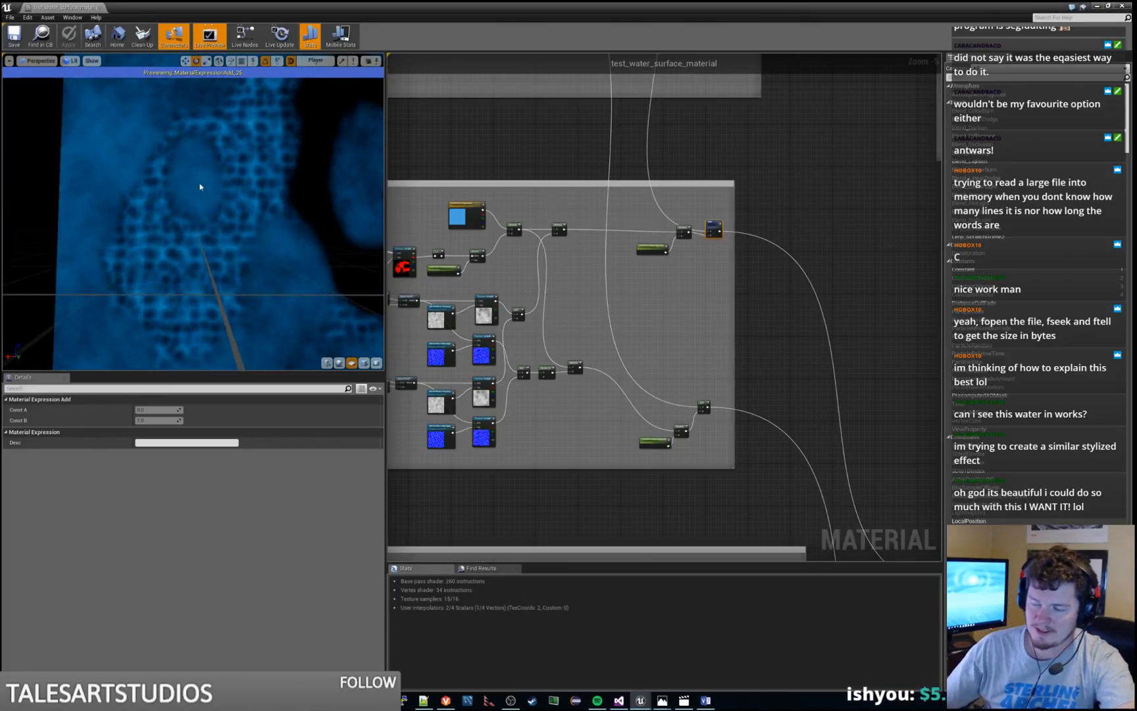
Preview the final Multiply node fed by the pale-blue colour in the ripple group, and inspect the ripple lines
right_click_drag(715, 336, 647, 310)
left_click(538, 322)
scroll(764, 274, "down", 2)
right_click_drag(711, 277, 445, 493)
right_click_drag(684, 384, 657, 403)
scroll(674, 395, "up", 2)
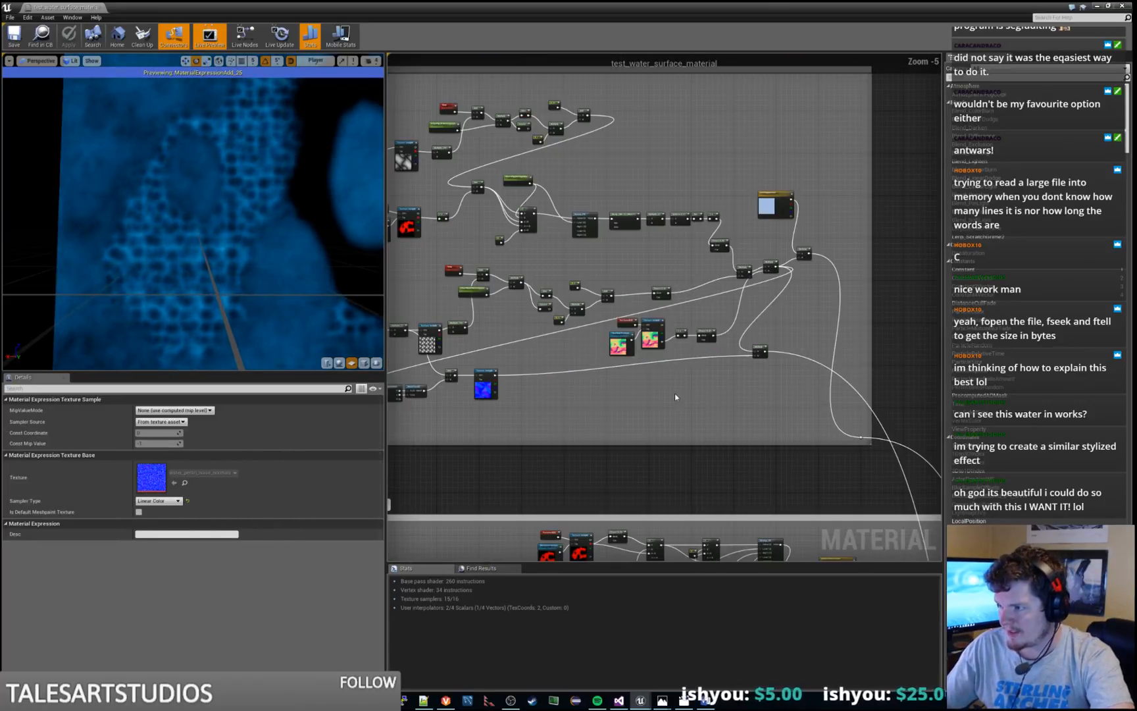
right_click(805, 250)
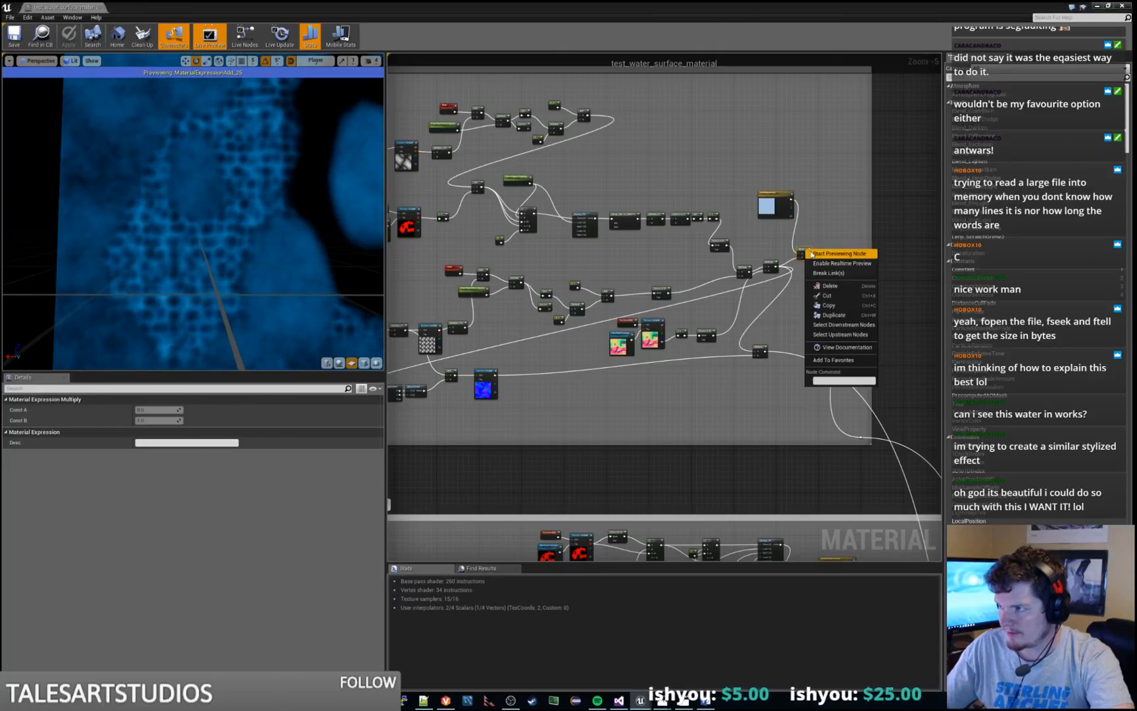
left_click(825, 254)
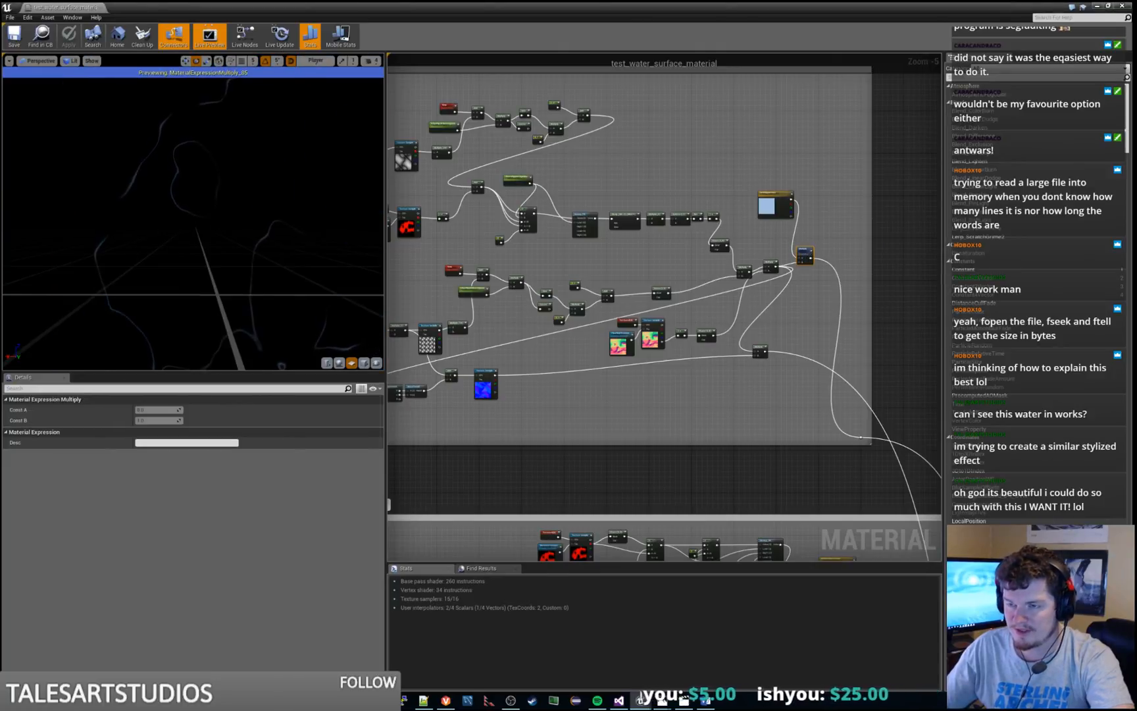
left_click_drag(300, 250, 294, 182)
left_click_drag(344, 252, 343, 276)
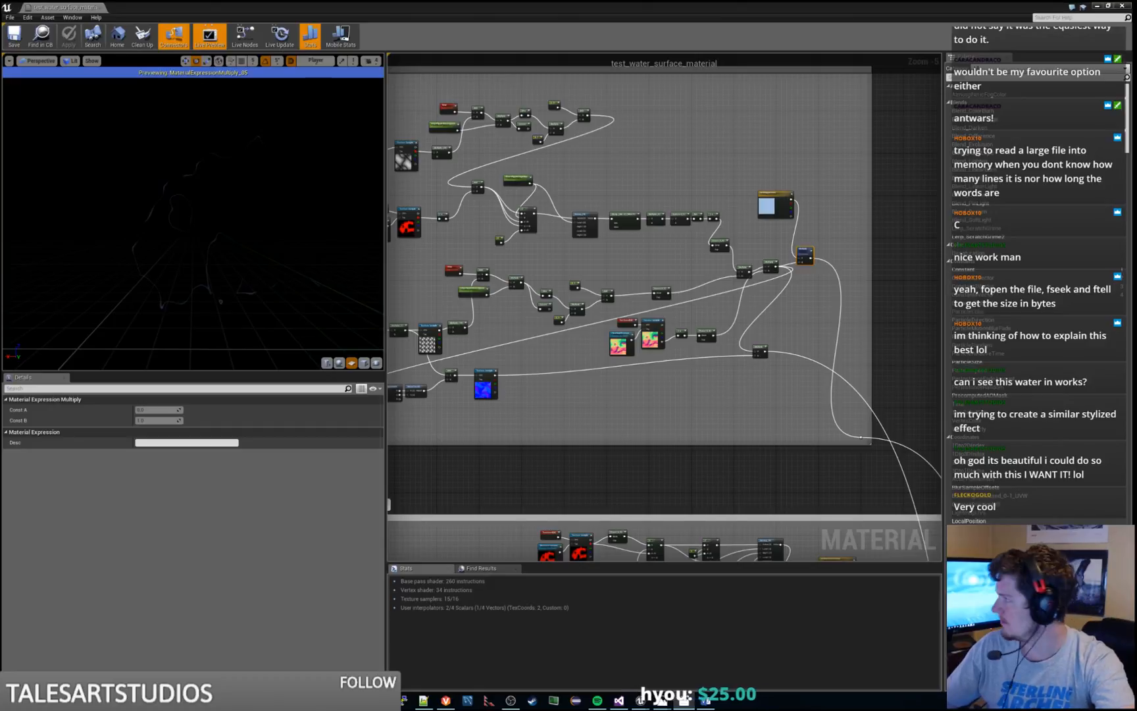
Switch to Movies & TV, play the HR_b-Desktop reference video full screen and pause it on the broken ripple lines
left_click_drag(1136, 289, 1136, 132)
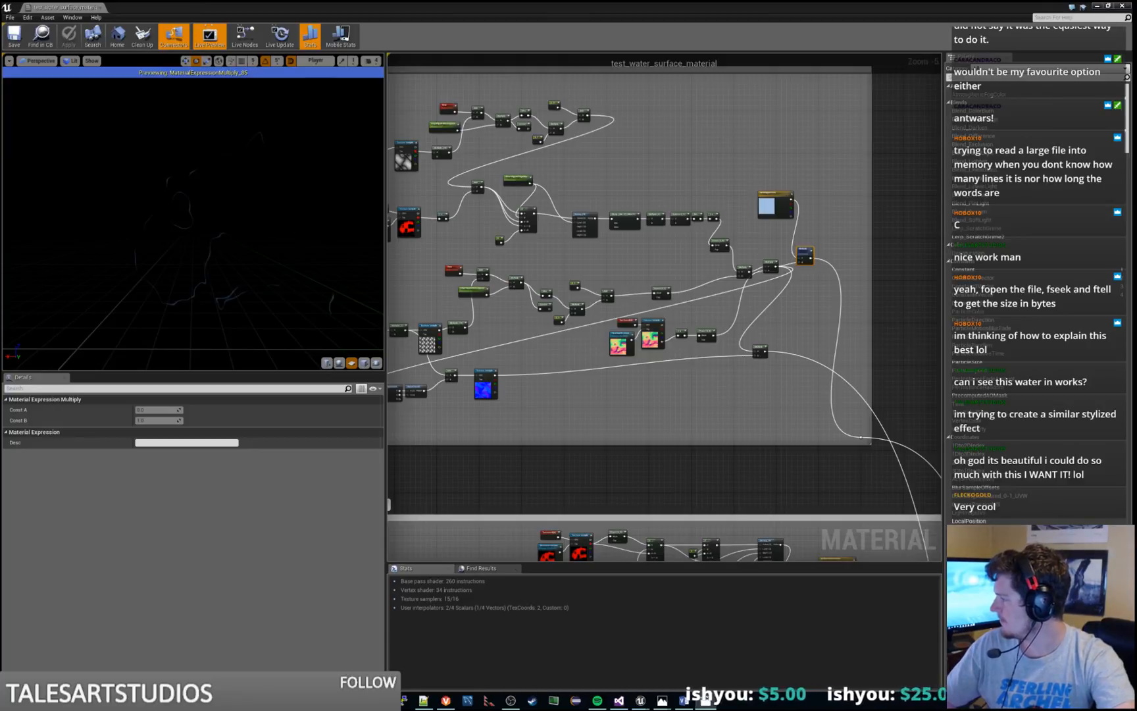
left_click_drag(2, 26, 643, 1)
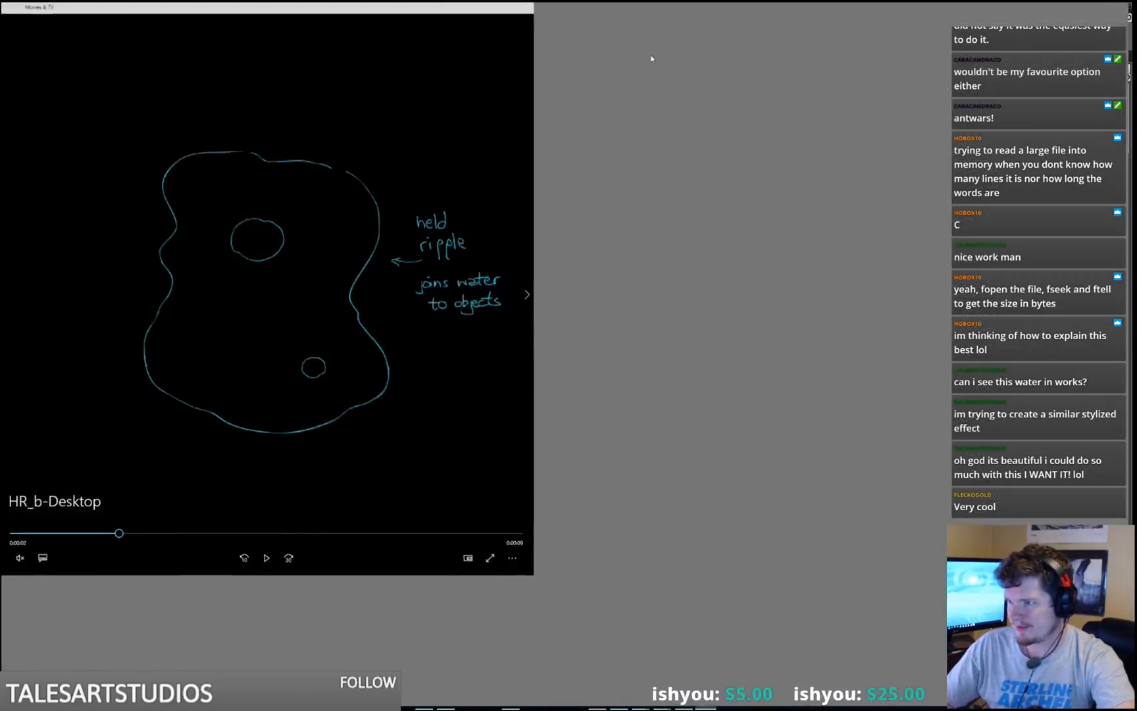
left_click(566, 684)
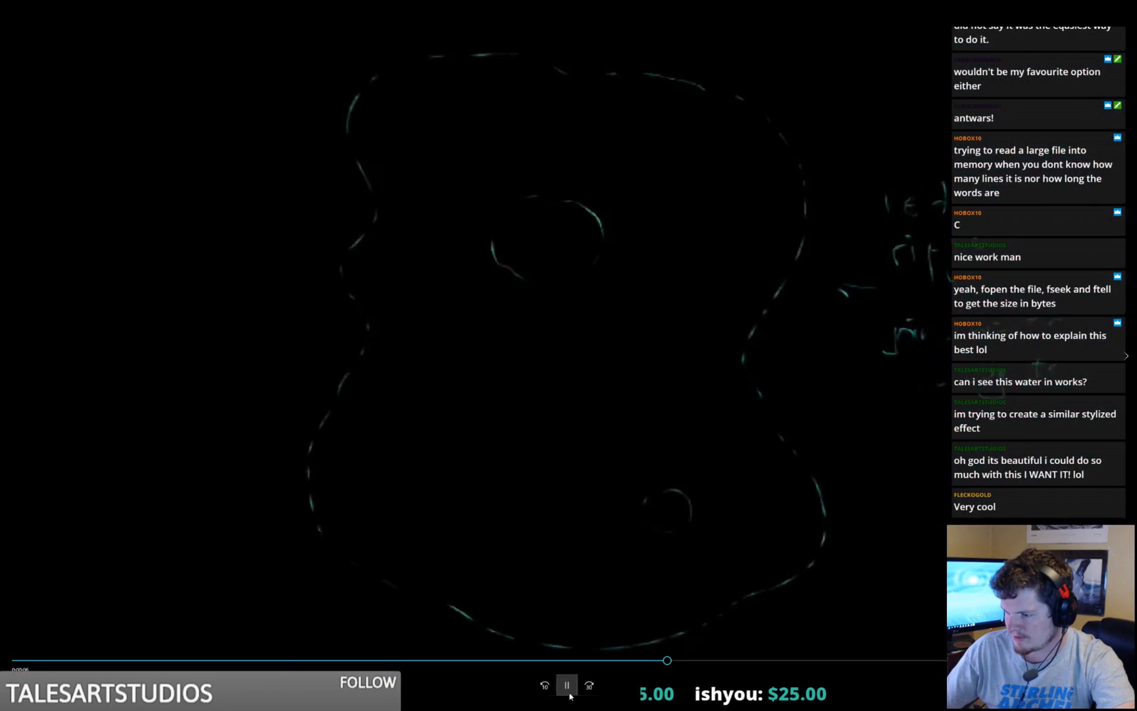
left_click(568, 687)
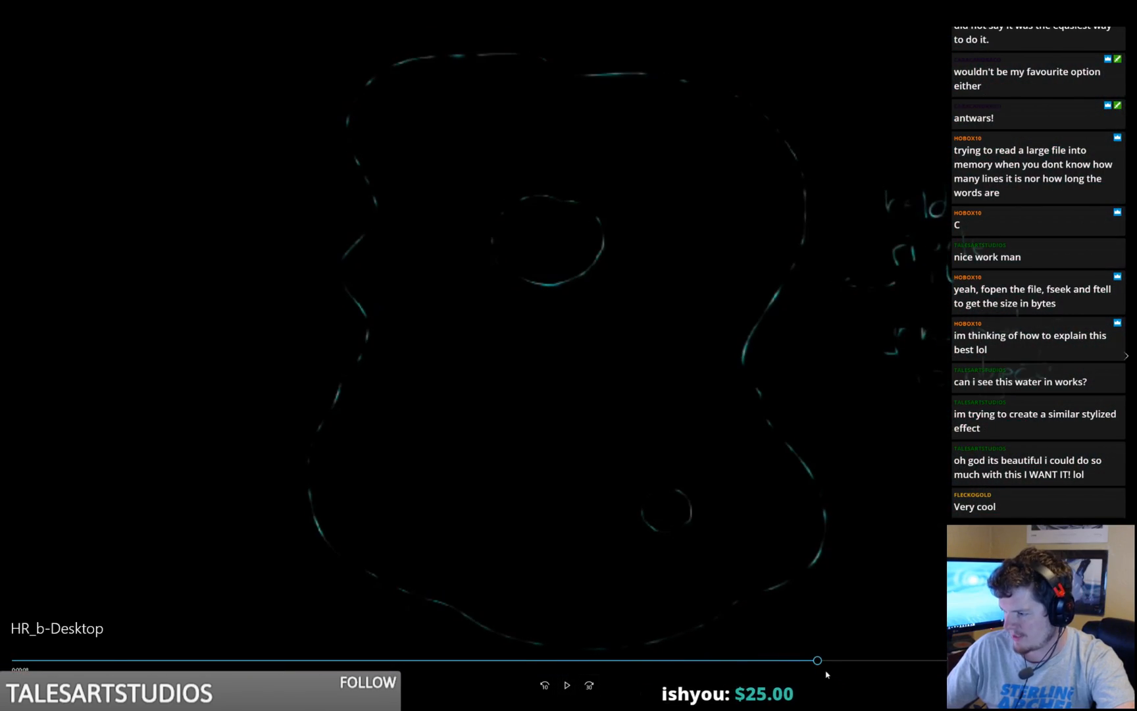
Scrub the reference video through the held-ripple sketch, the noise pattern and the broken-up lines, and return to the material editor
left_click_drag(884, 665, 247, 673)
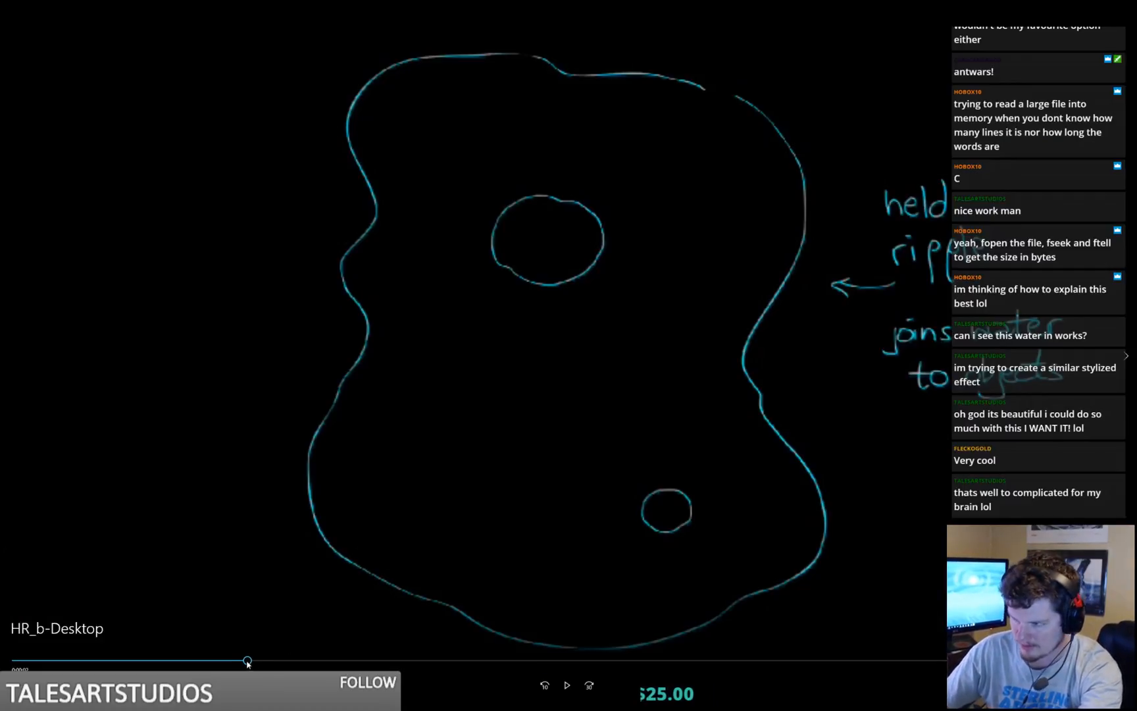
mouse_move(322, 665)
left_mouse_down()
mouse_move(733, 665)
mouse_move(340, 668)
left_mouse_up()
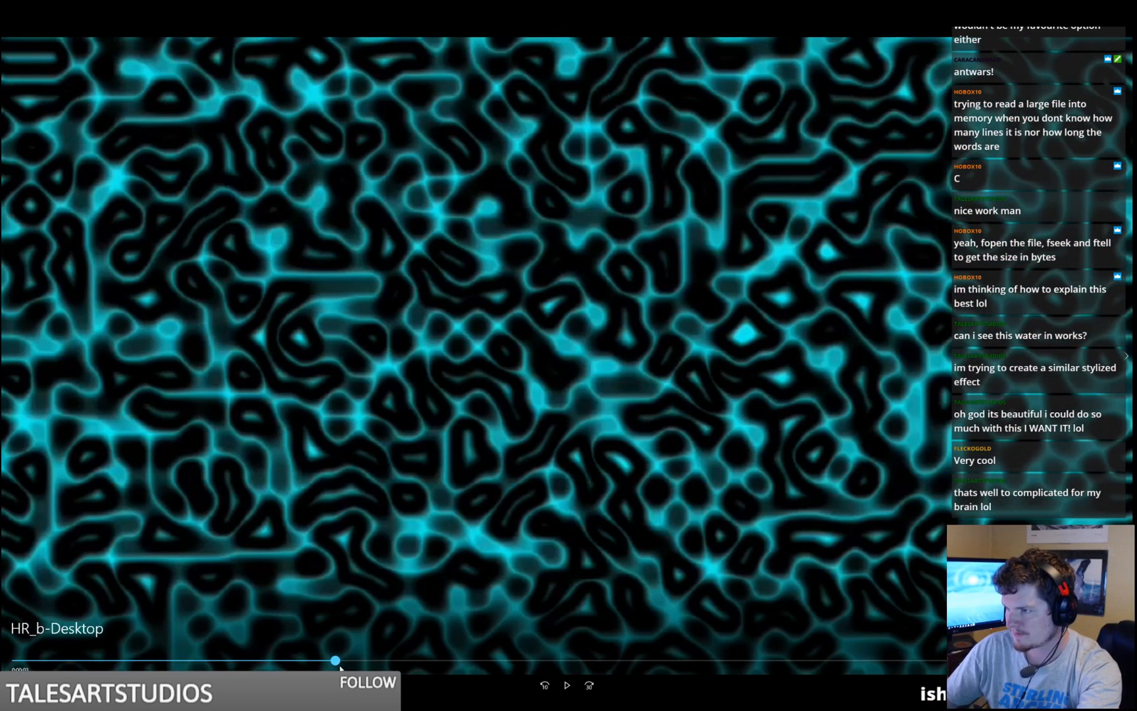
mouse_move(340, 669)
left_mouse_down()
mouse_move(918, 664)
mouse_move(831, 662)
left_mouse_up()
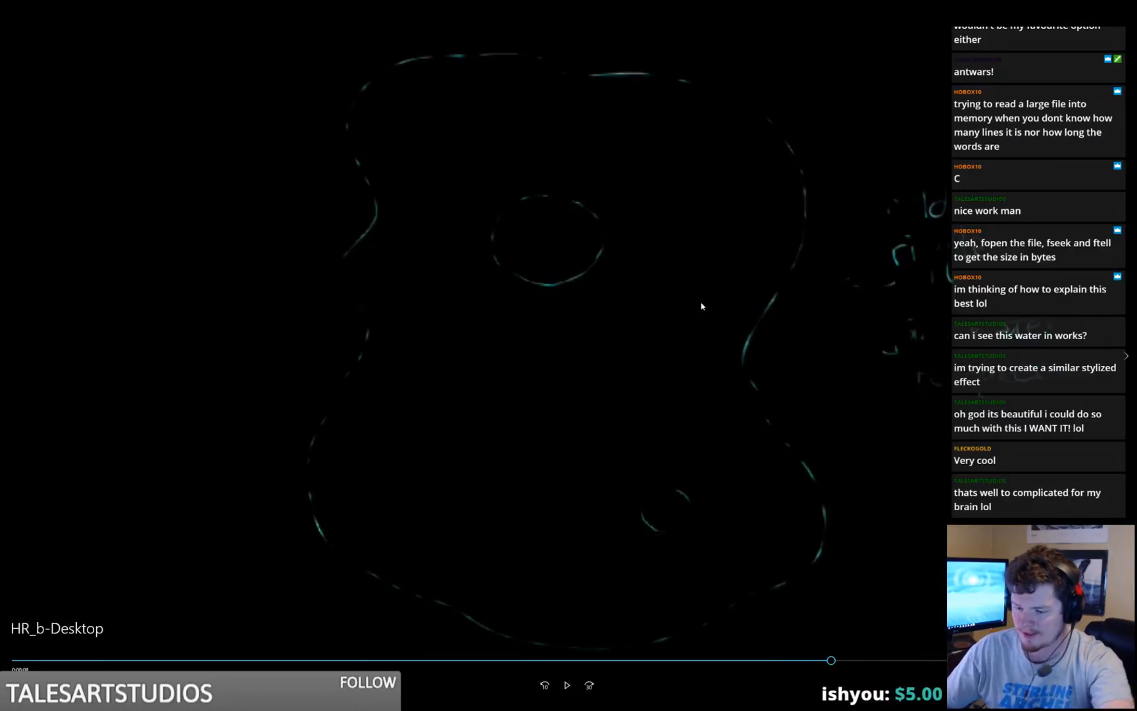
key("Escape")
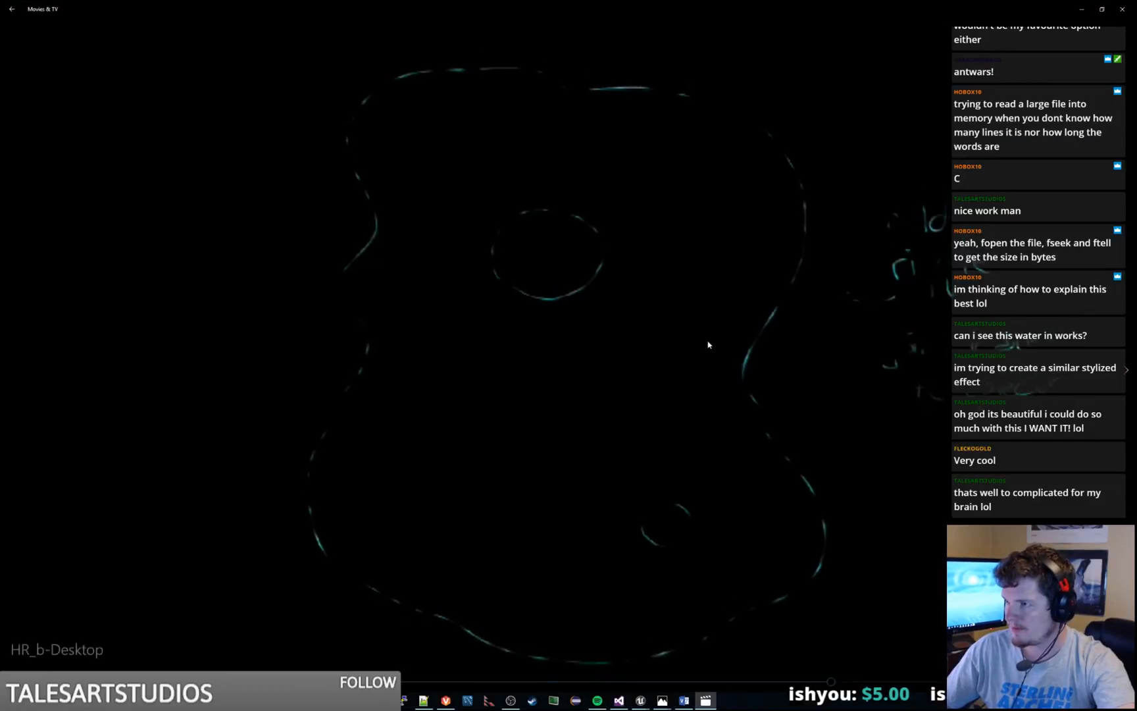
left_click_drag(625, 8, 1, 20)
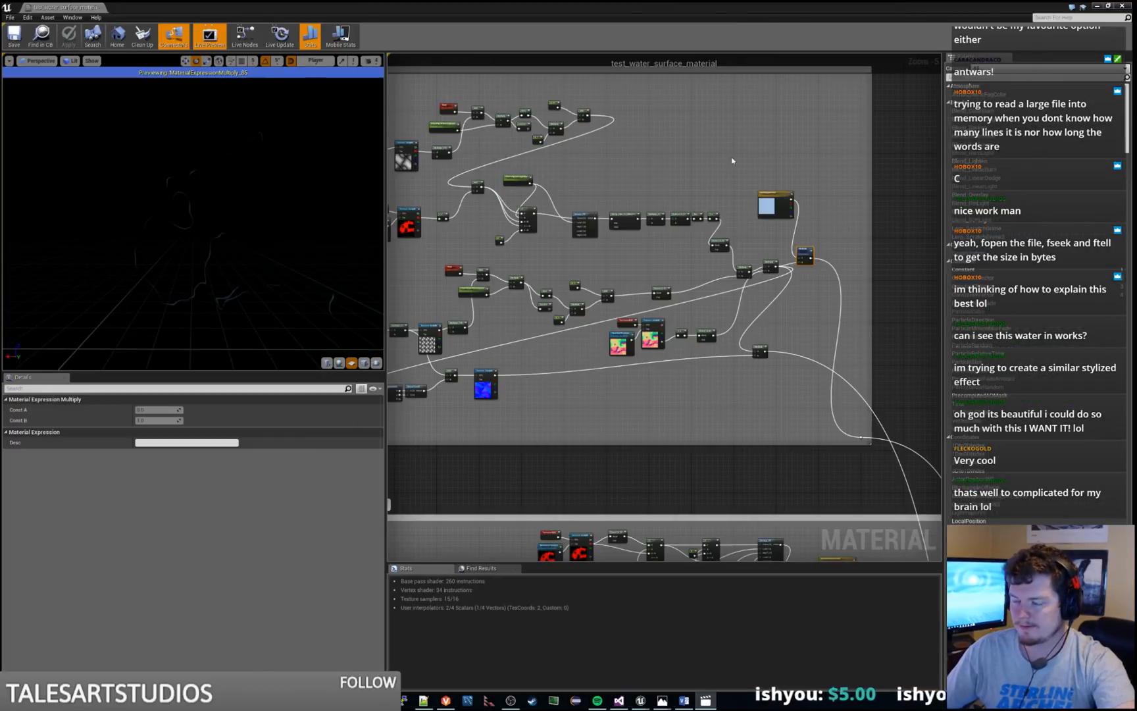
Preview the 1-x node that inverts the distance texture sample in the ripple group
right_click_drag(733, 161, 795, 218)
scroll(559, 207, "up", 3)
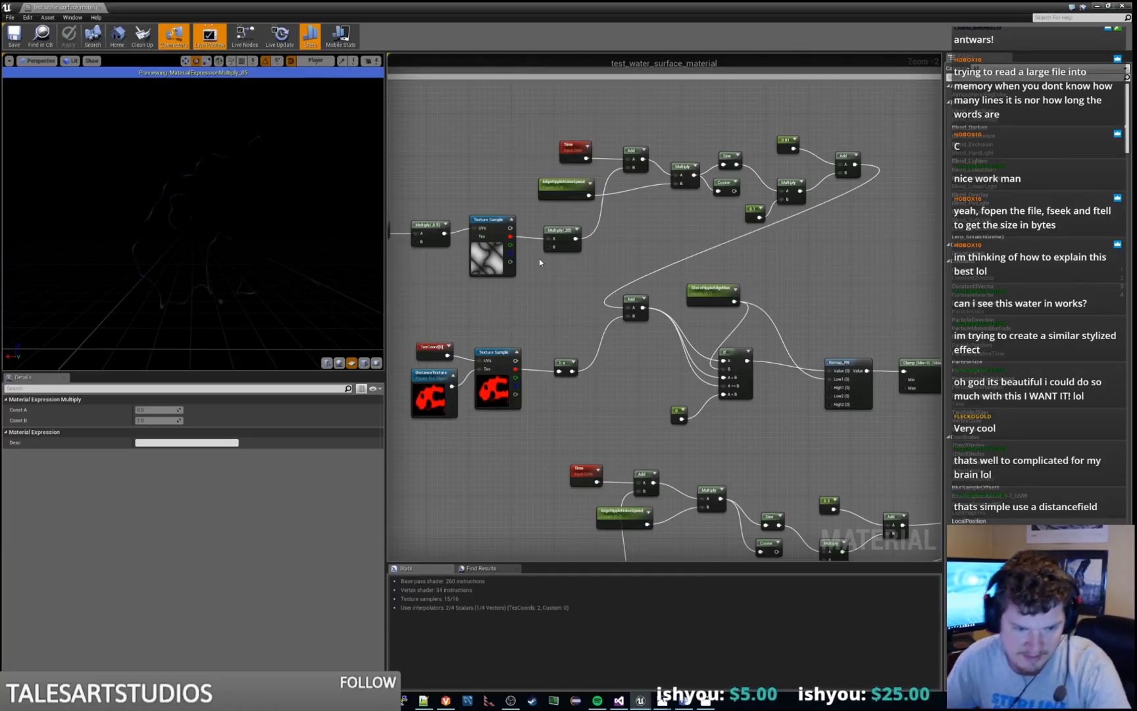
right_click_drag(532, 295, 723, 221)
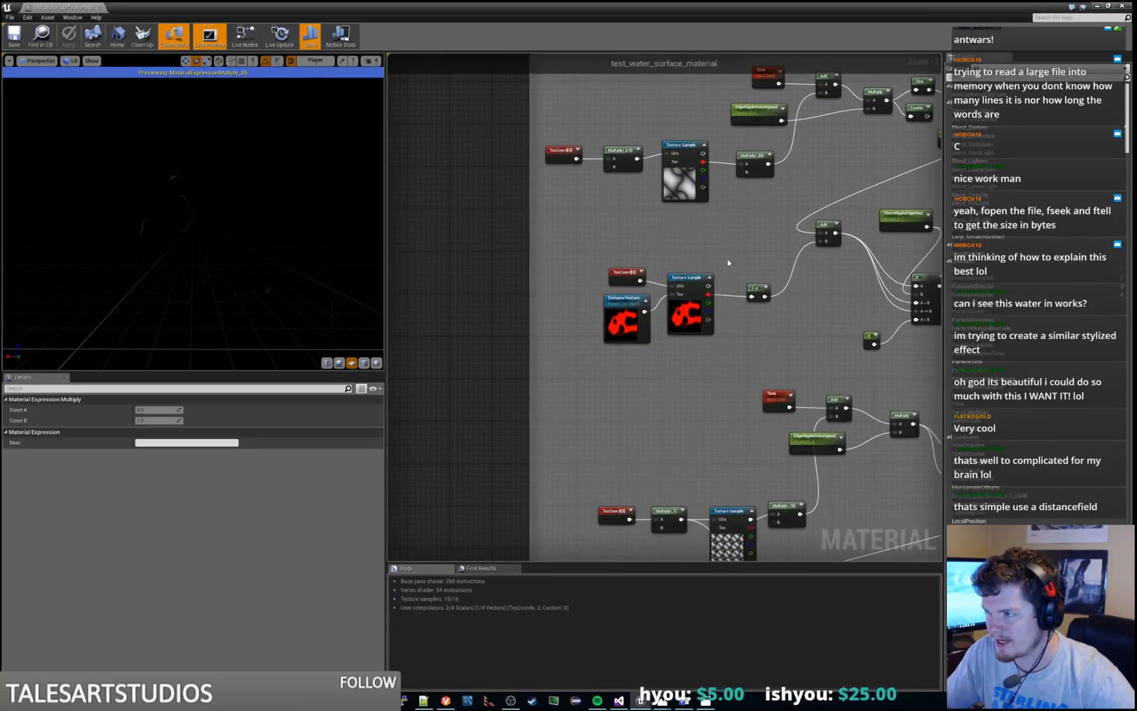
left_click(688, 315)
right_click(759, 291)
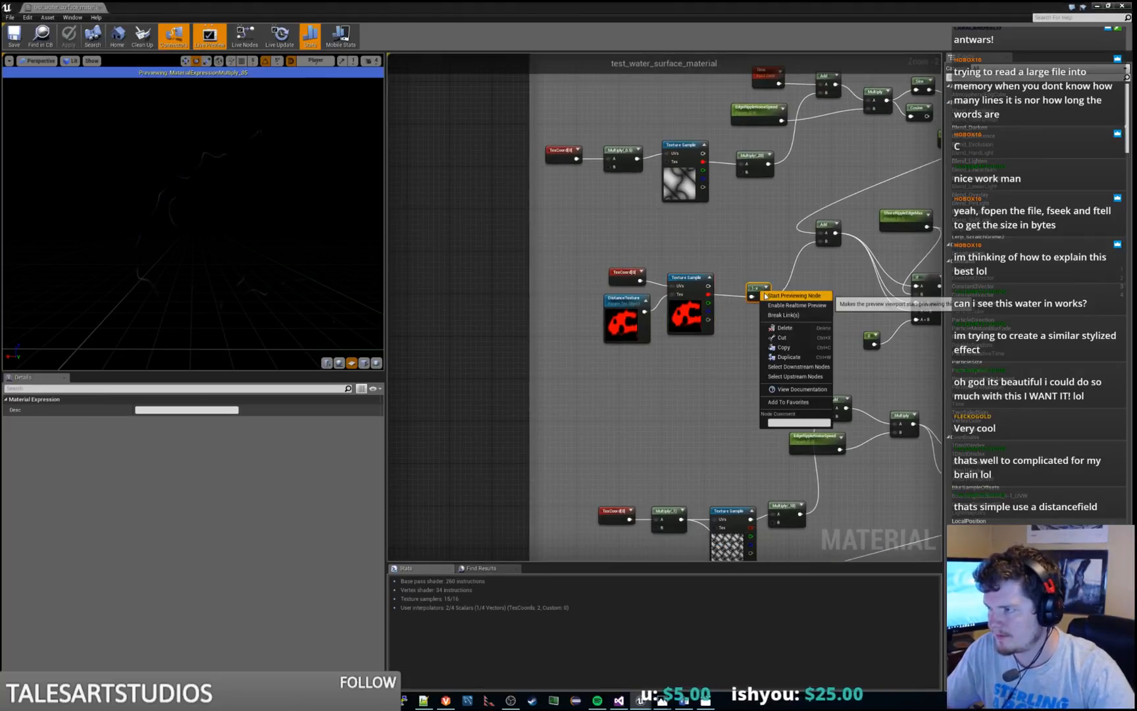
left_click(786, 298)
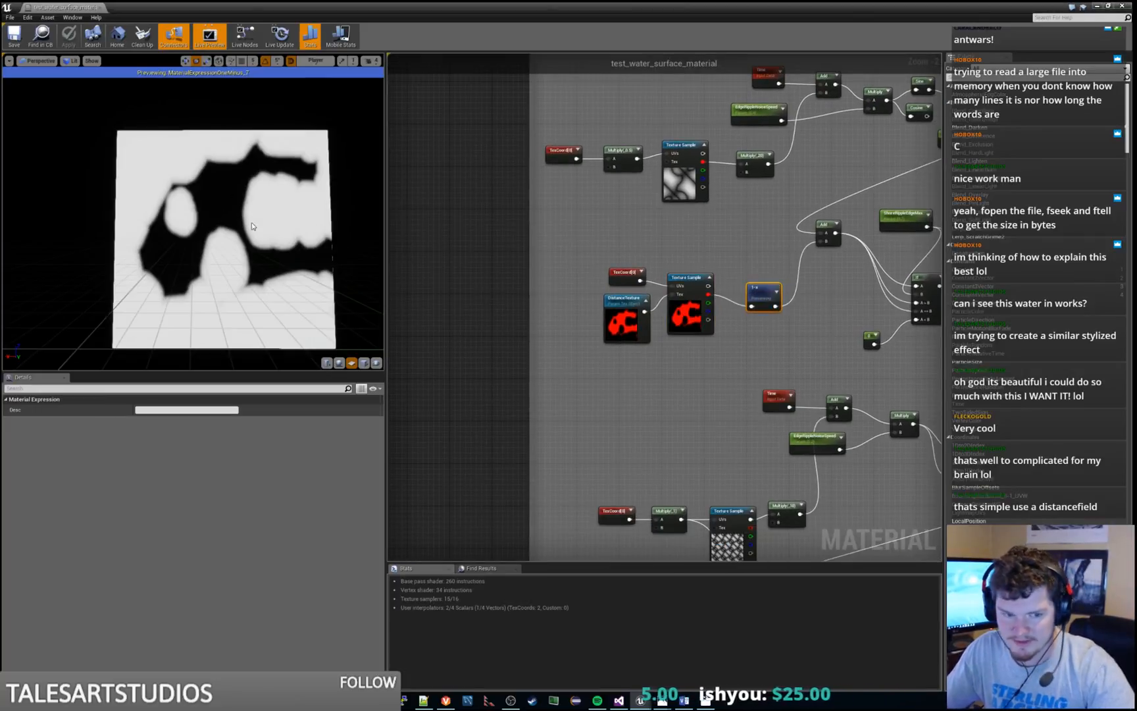
Preview the If node that compares the distorted distance value with the ripple edge parameter, and examine its input chain
right_click_drag(734, 233, 573, 312)
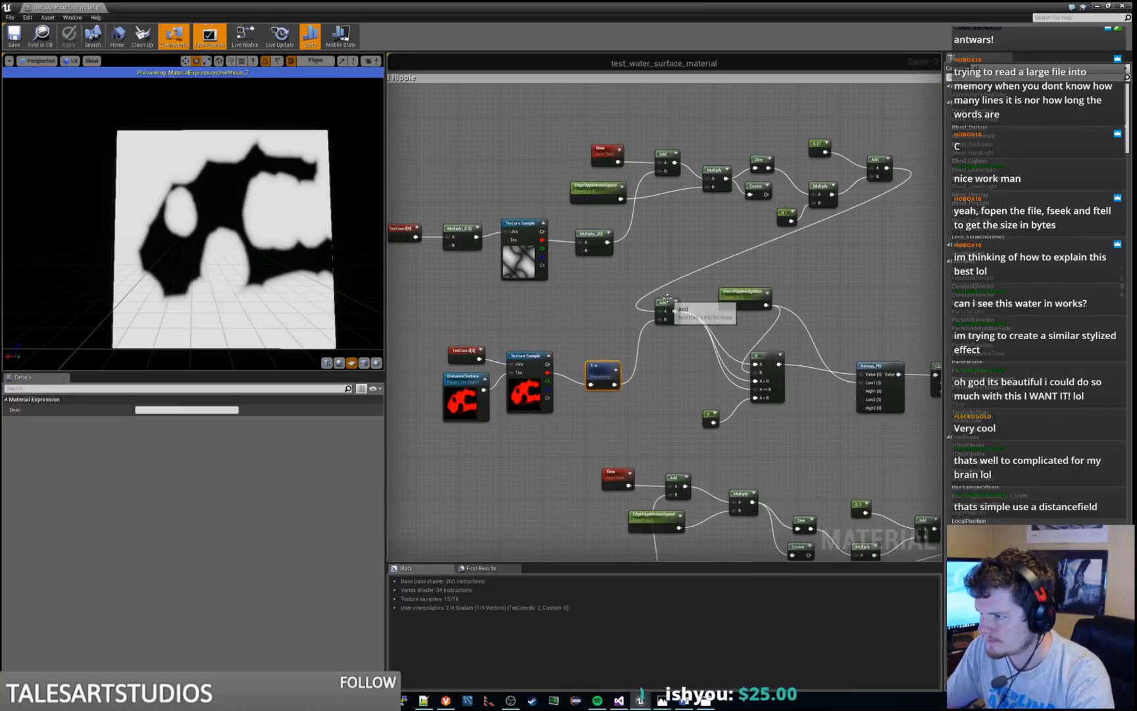
right_click_drag(775, 365, 657, 349)
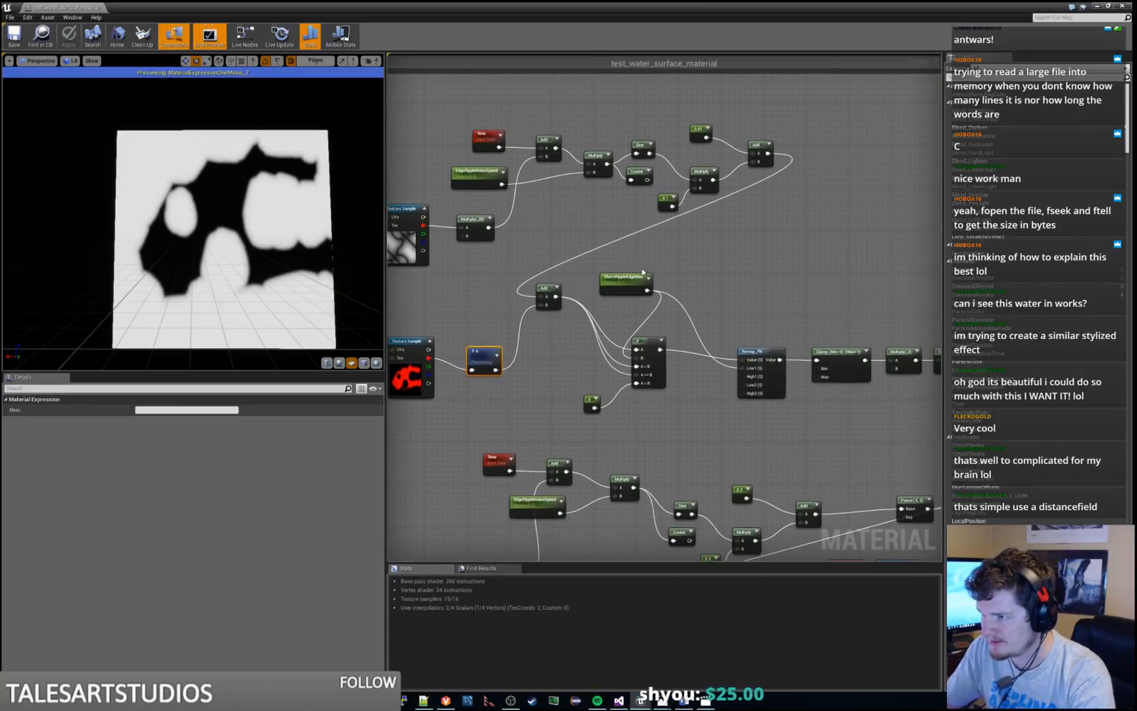
left_click(635, 276)
right_click(648, 341)
left_click(674, 347)
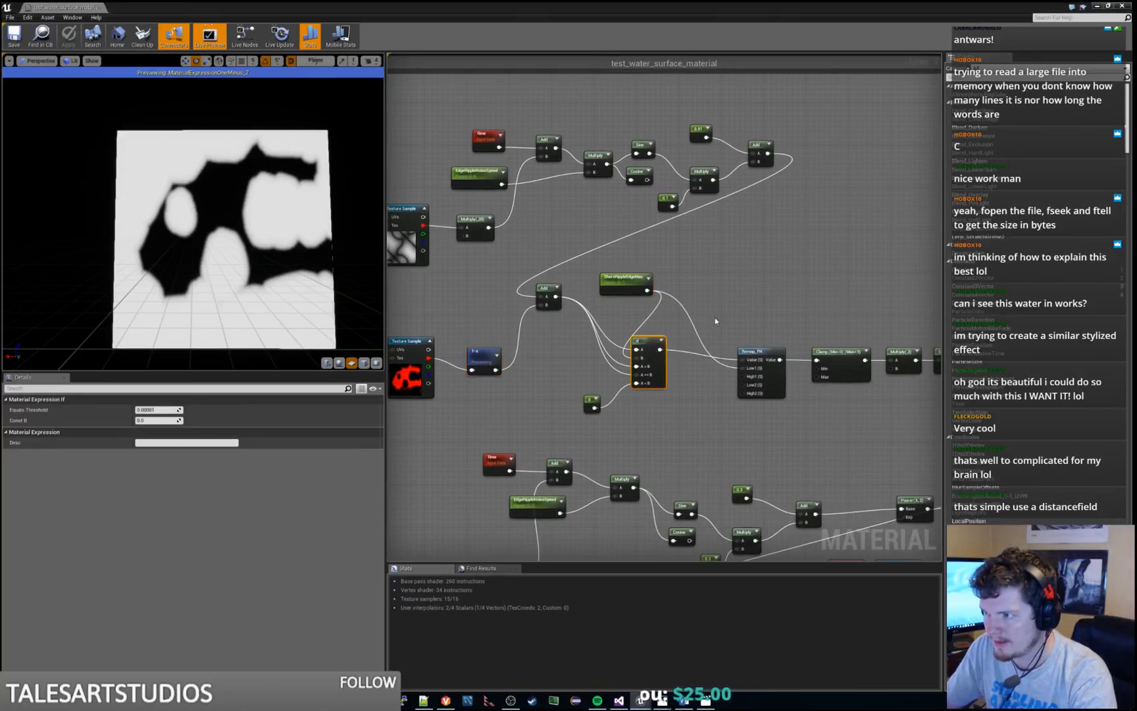
scroll(246, 245, "up", 3)
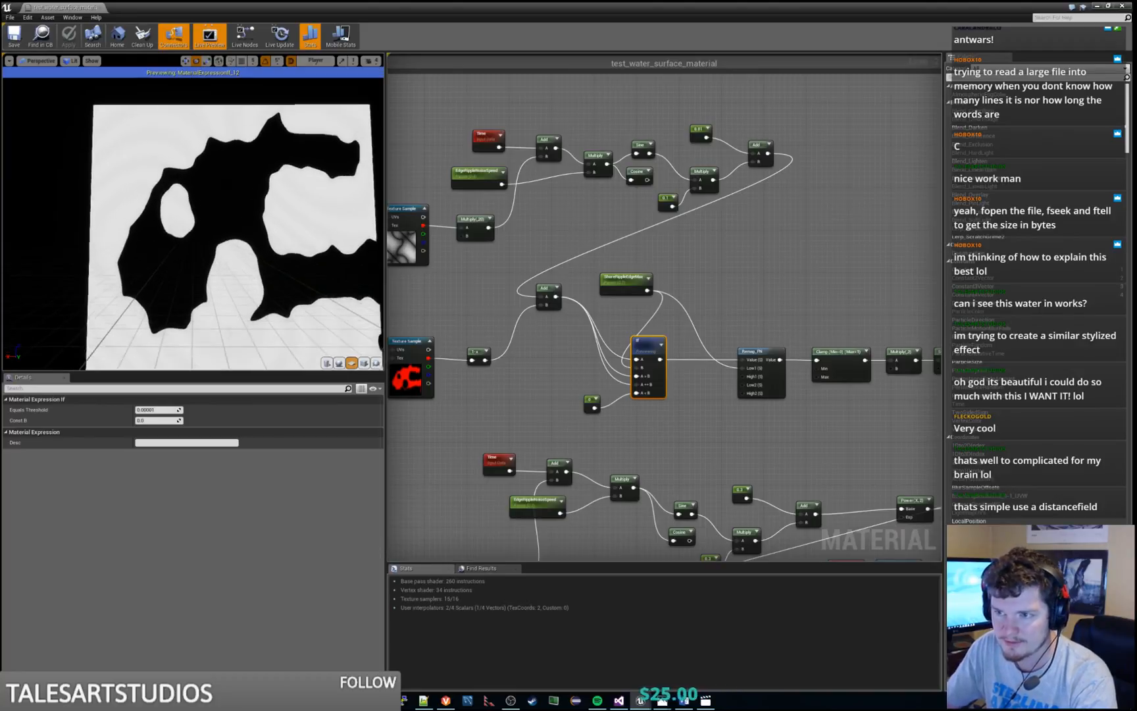
right_click_drag(757, 239, 854, 280)
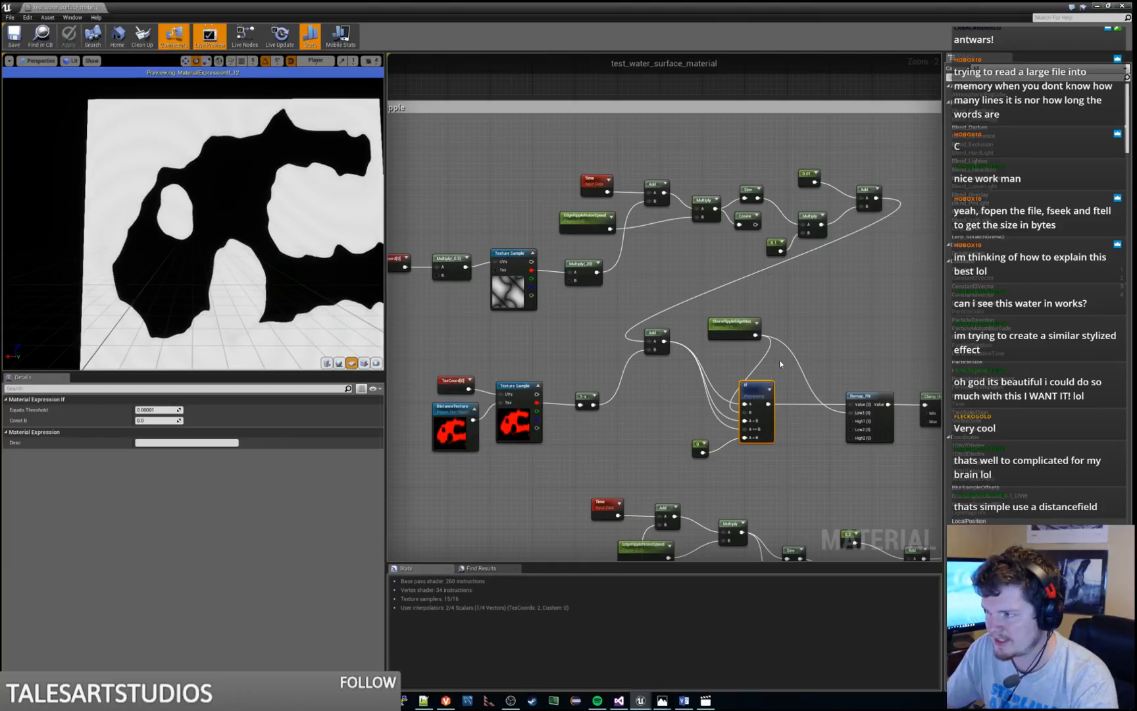
Preview the Add node that distorts the inverted distance value, and return the preview to the If node
right_click(649, 331)
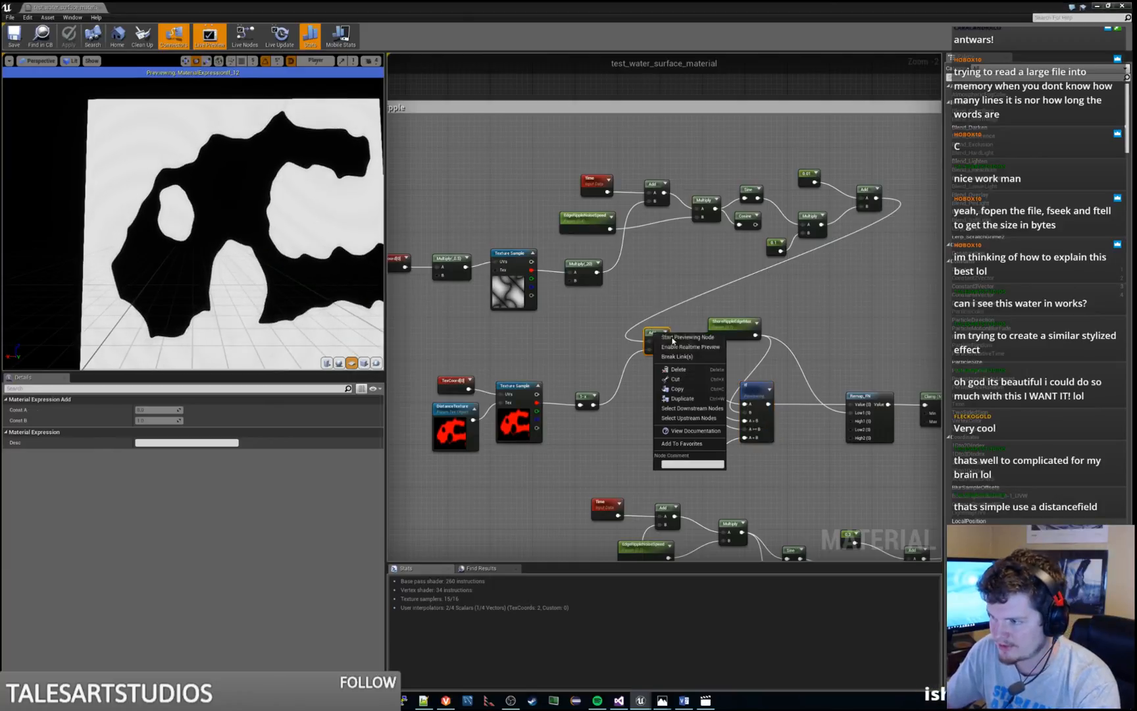
left_click(674, 341)
key("space")
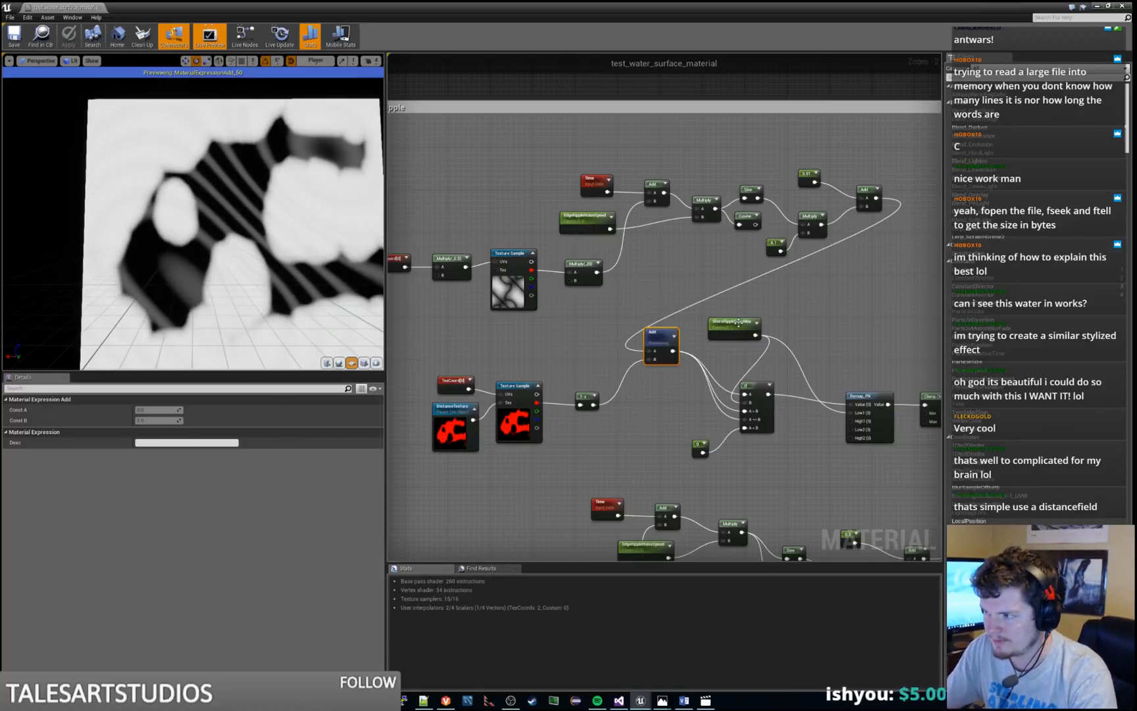
left_click(756, 402)
key("space")
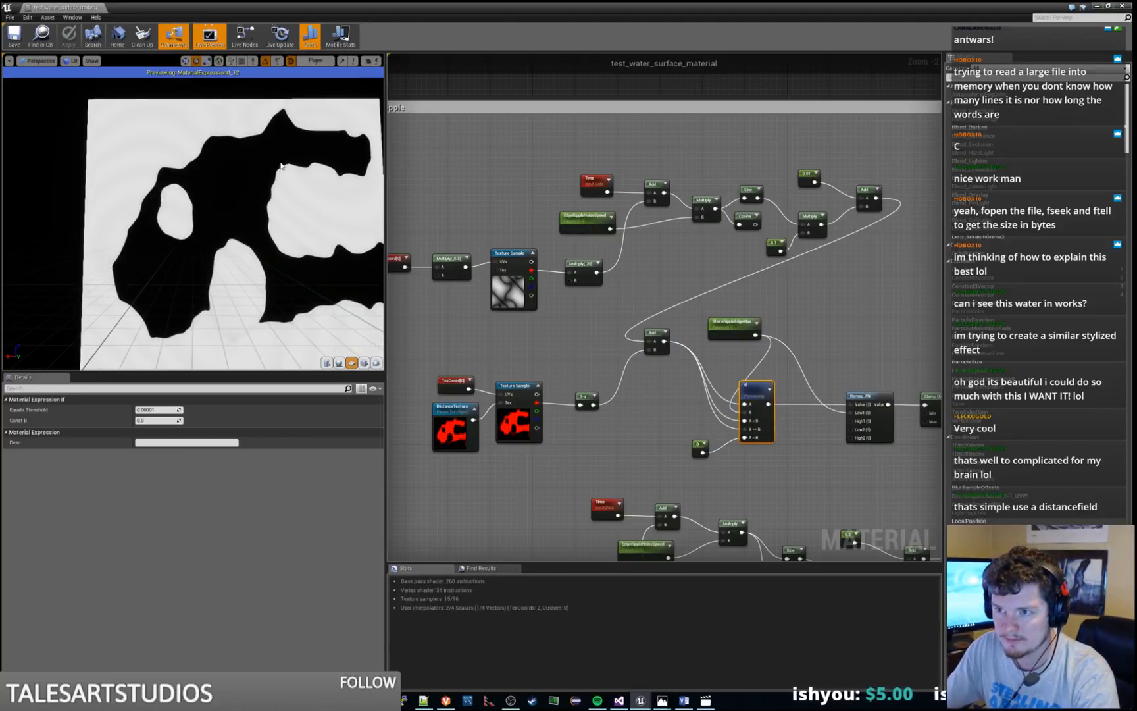
Preview the Clamp node that follows the remap function in the held ripple chain
right_click_drag(843, 315, 686, 304)
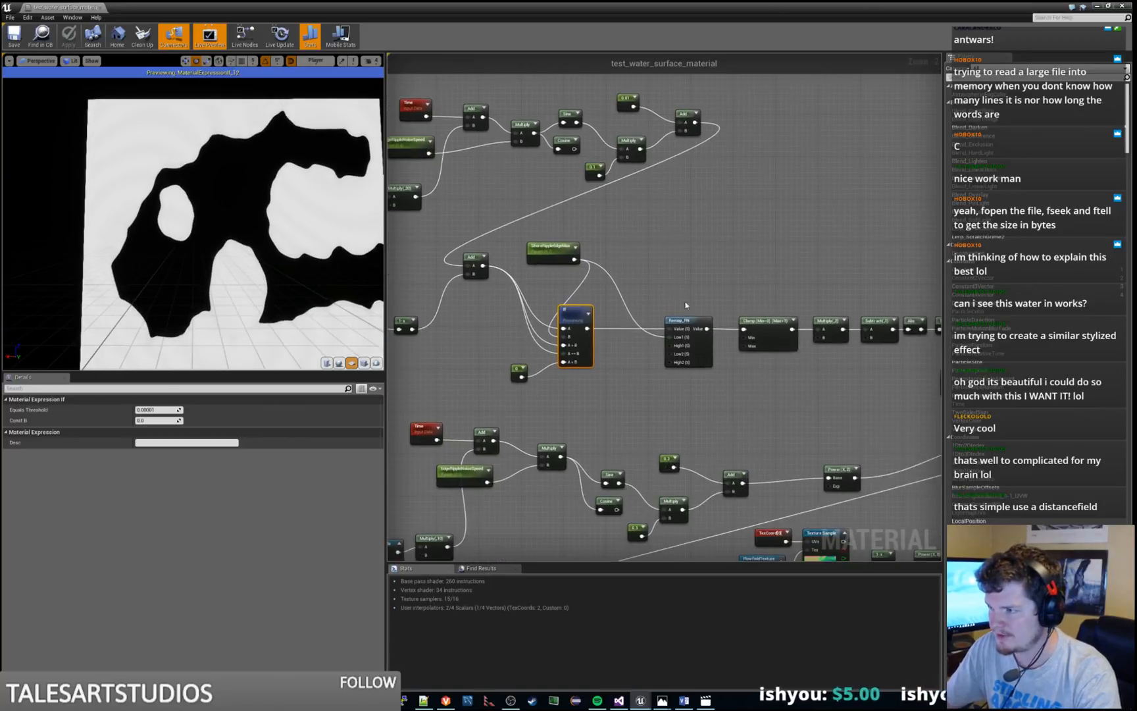
left_click(767, 322)
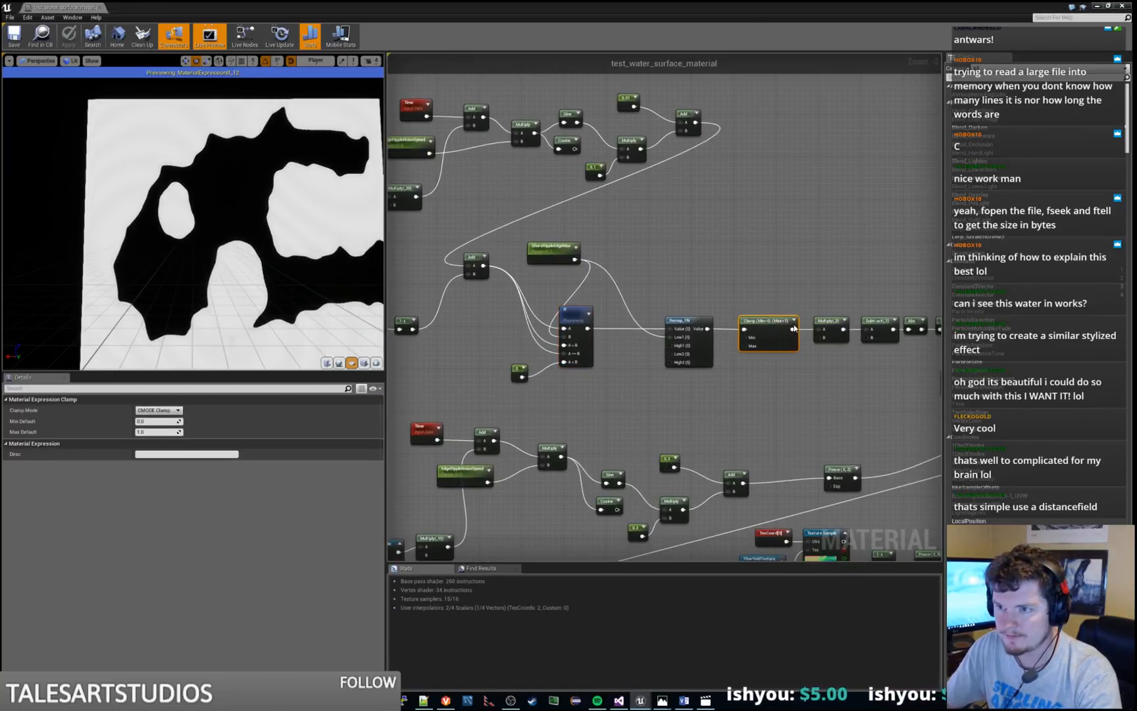
key("space")
Enable realtime preview on the 1-x node after the Abs node and preview it in the viewport
right_click_drag(805, 272, 634, 239)
right_click(775, 288)
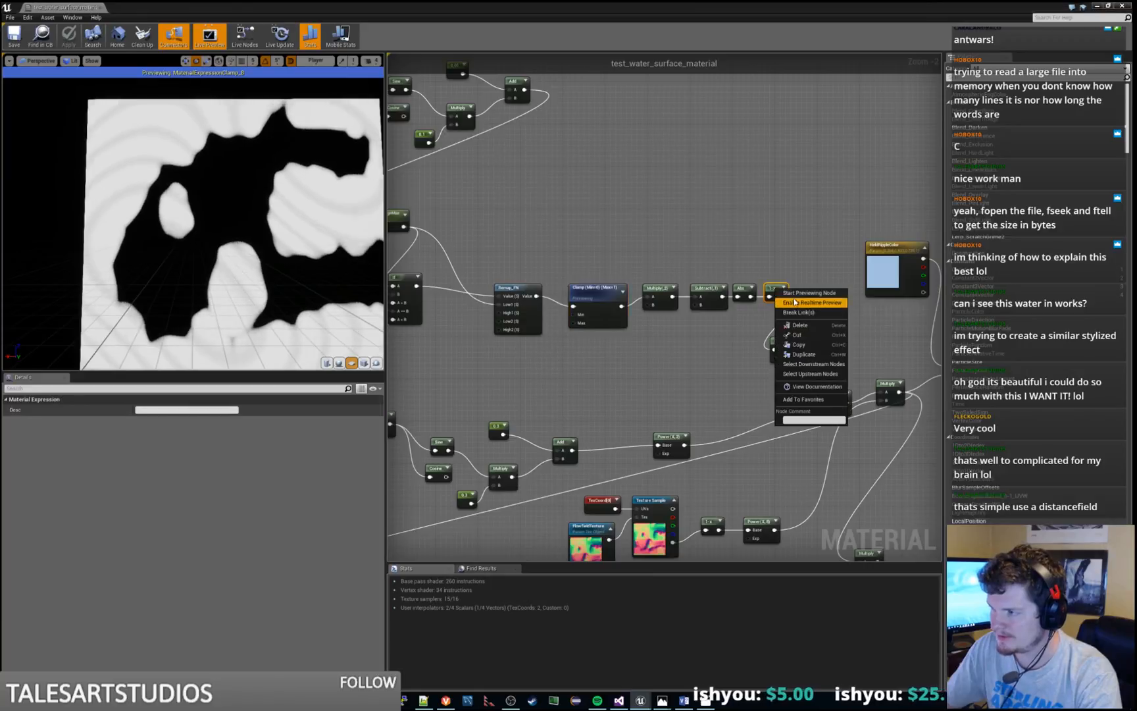
left_click(793, 301)
left_click(801, 270)
right_click(774, 287)
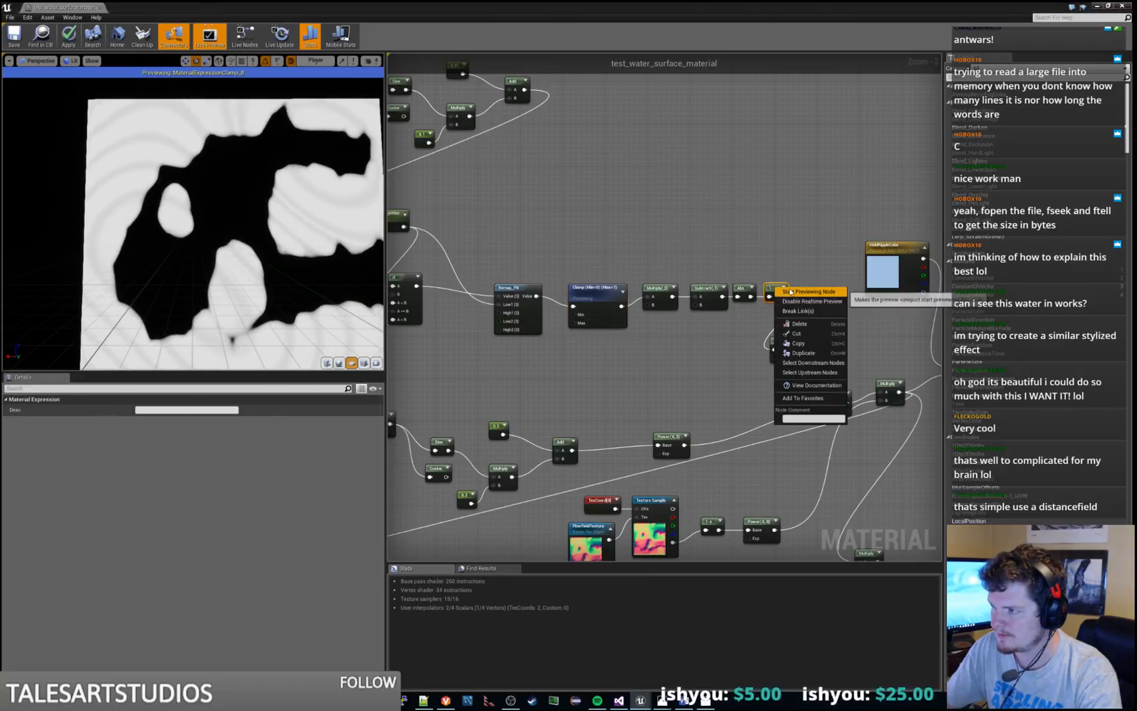
left_click(791, 291)
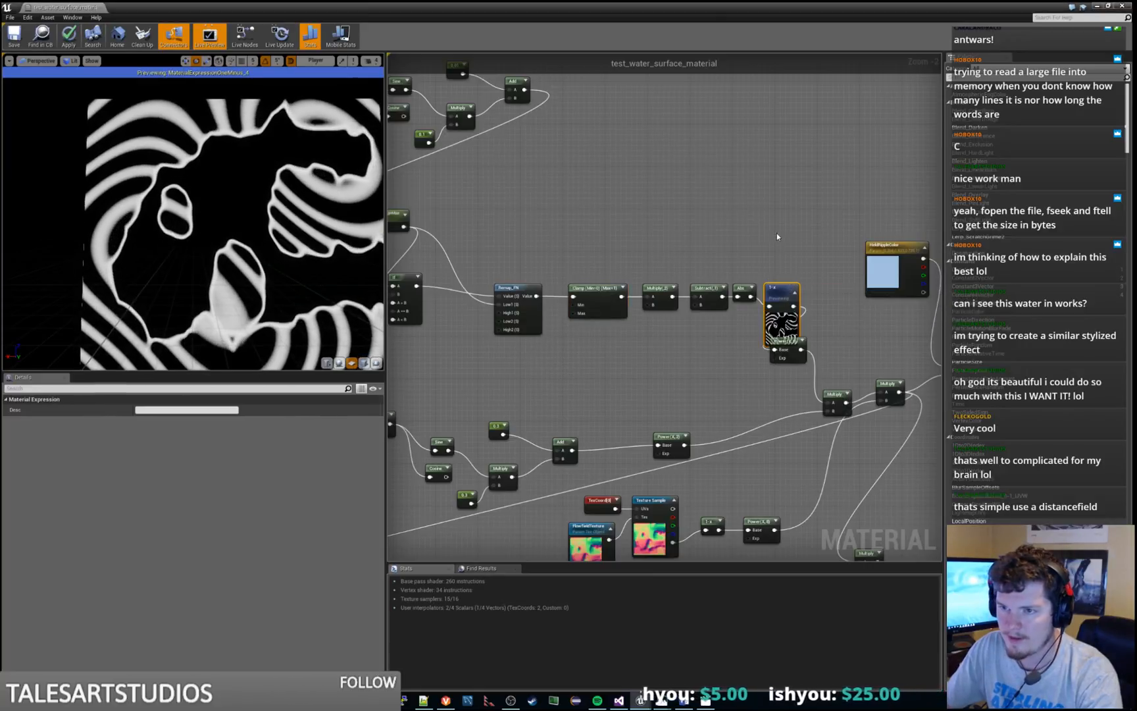
Preview the Power node after the 1-x node and compare its thinned lines with the 1-x output
right_click_drag(777, 233, 683, 204)
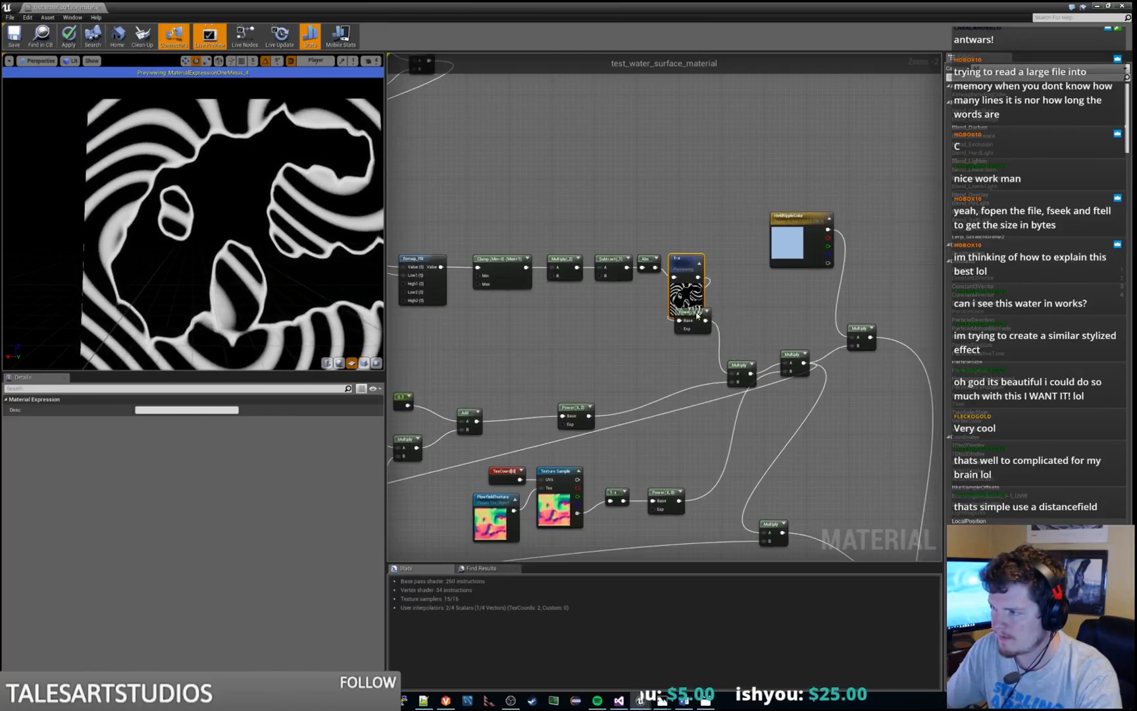
right_click(700, 313)
left_click(709, 316)
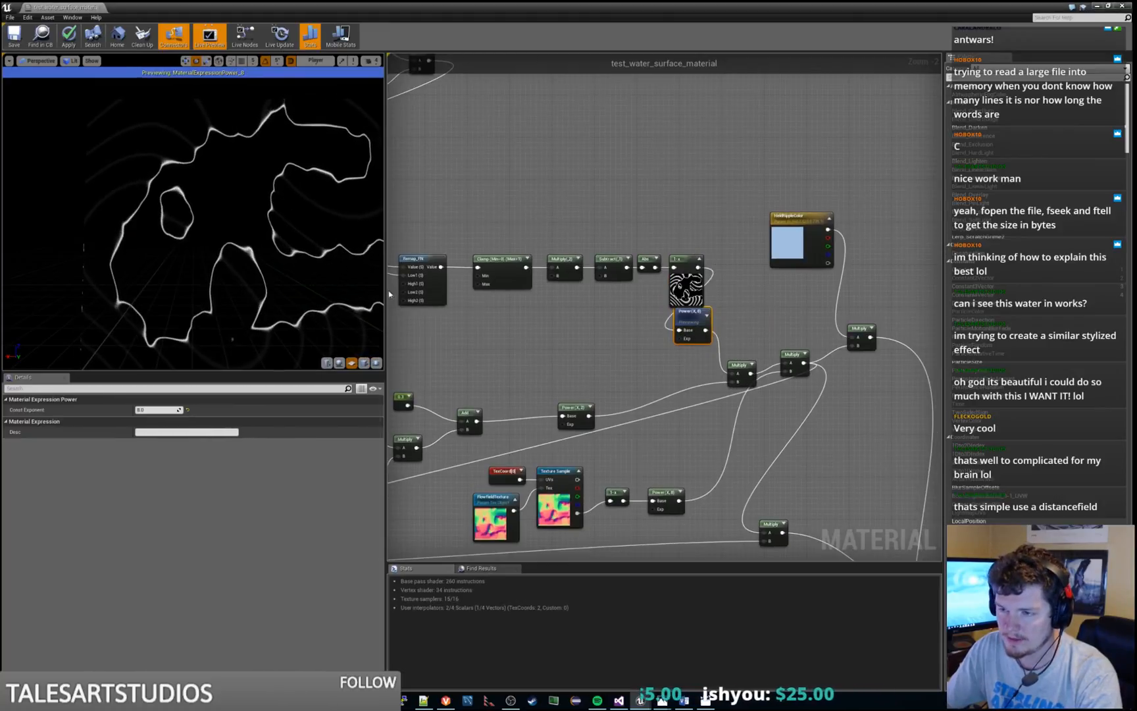
right_click_drag(618, 353, 571, 341)
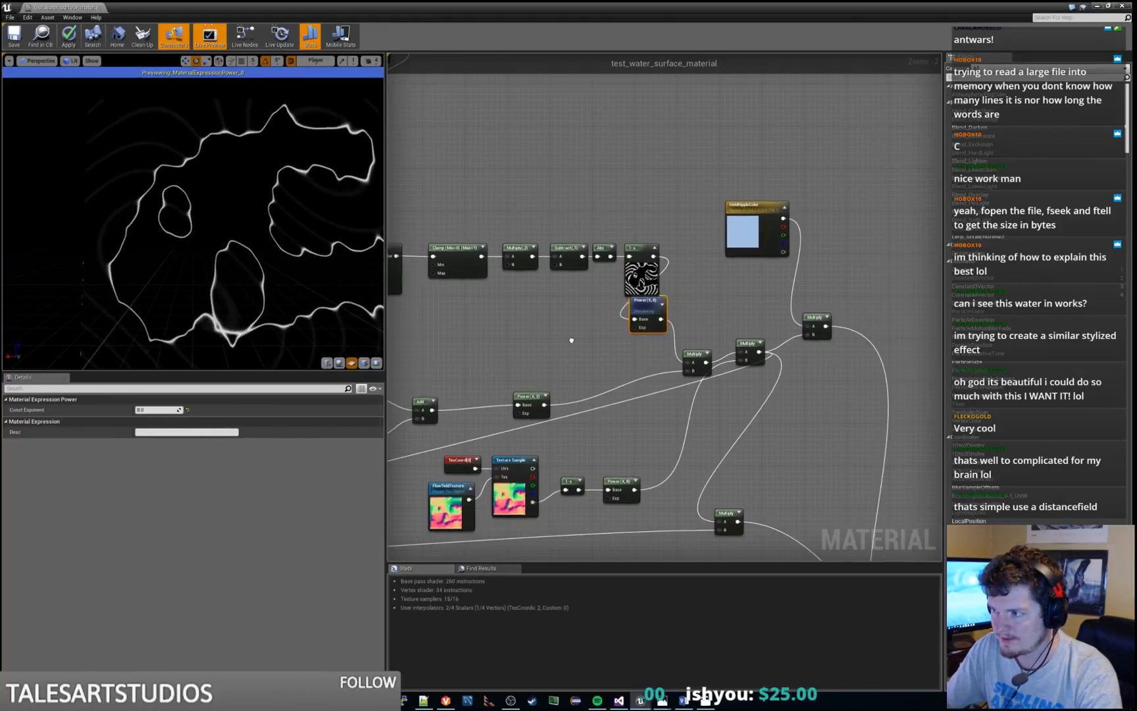
right_click(637, 250)
left_click(648, 254)
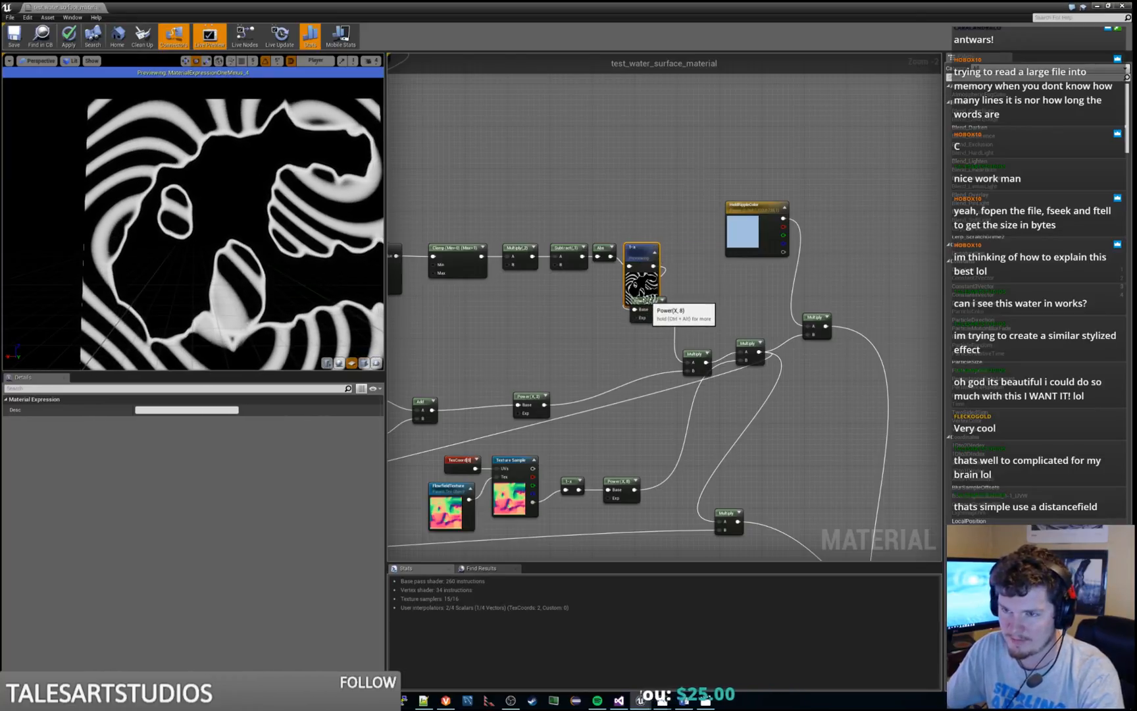
right_click(642, 302)
left_click(665, 329)
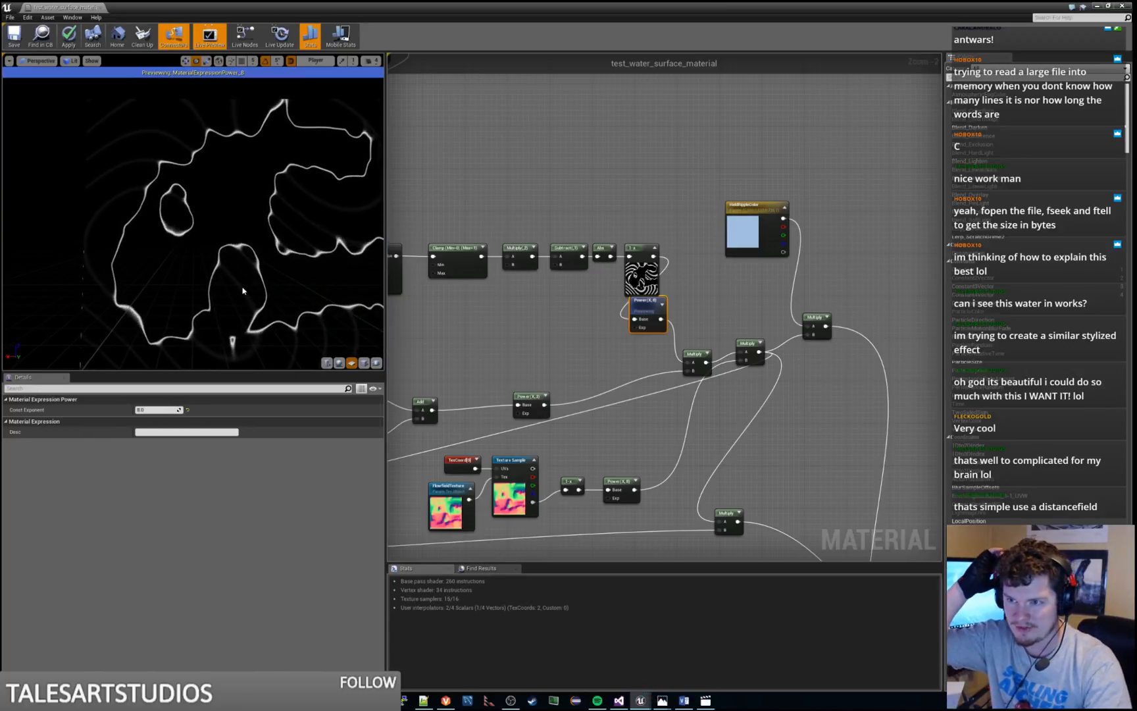
Preview the Power node at the end of the lower sine-driven noise chain in the Held Ripple group
right_click_drag(640, 442, 941, 286)
scroll(644, 386, "down", 1)
right_click_drag(688, 359, 801, 335)
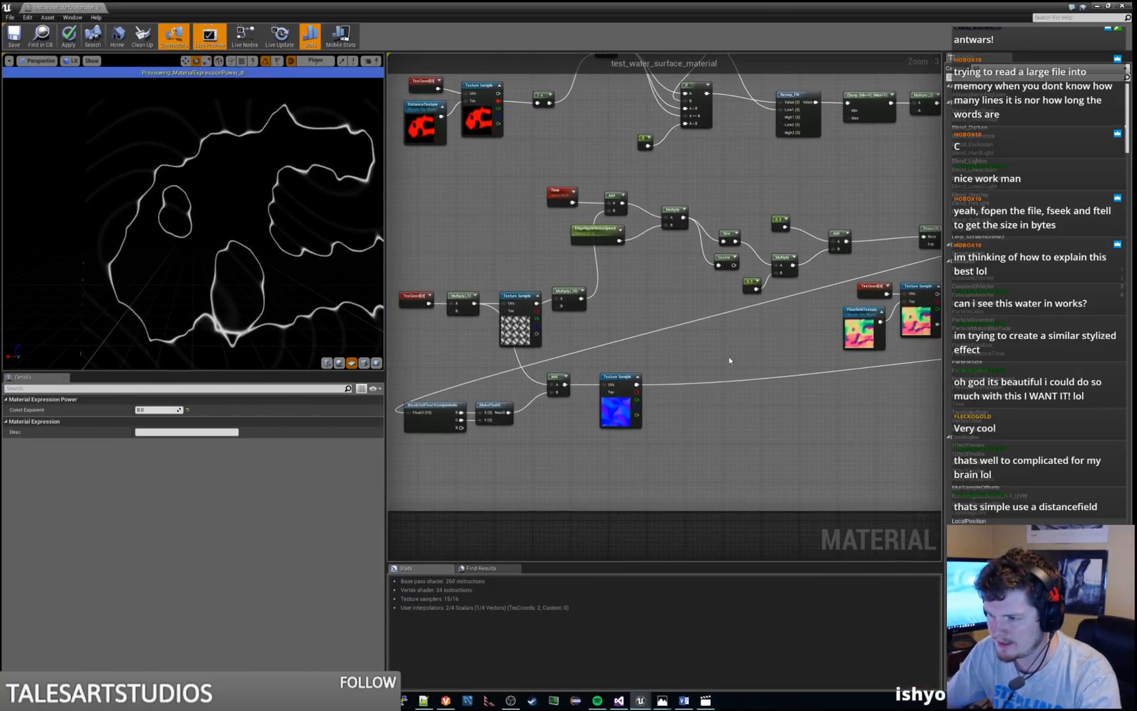
right_click_drag(723, 360, 385, 477)
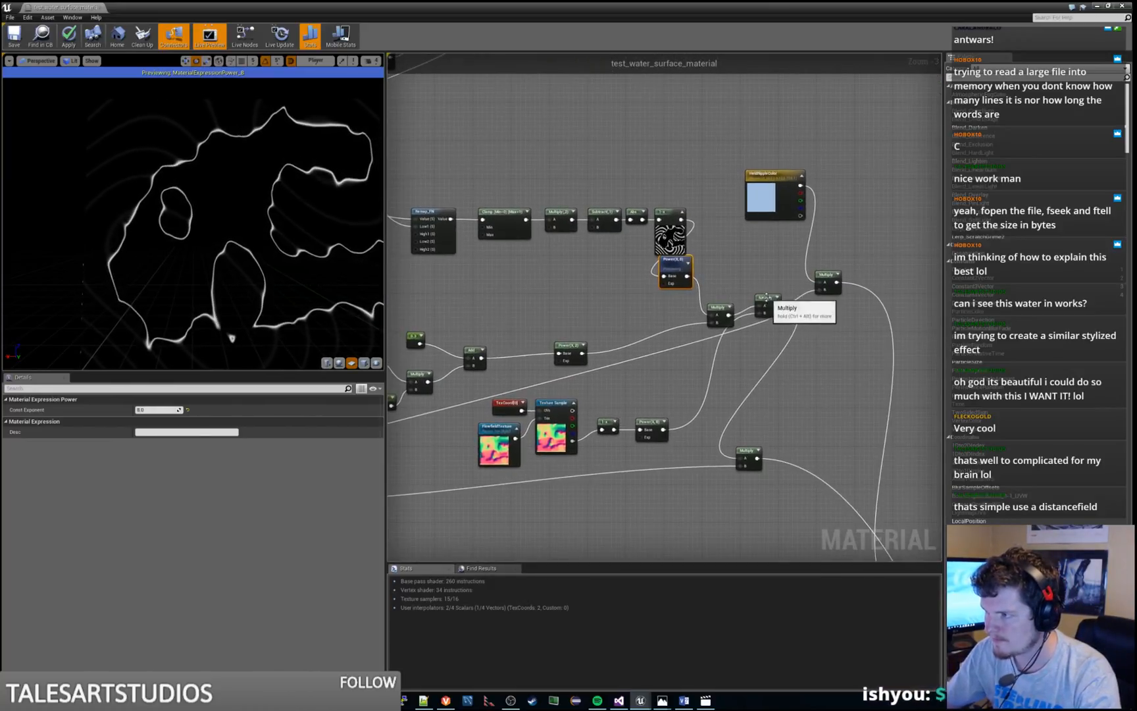
right_click(723, 304)
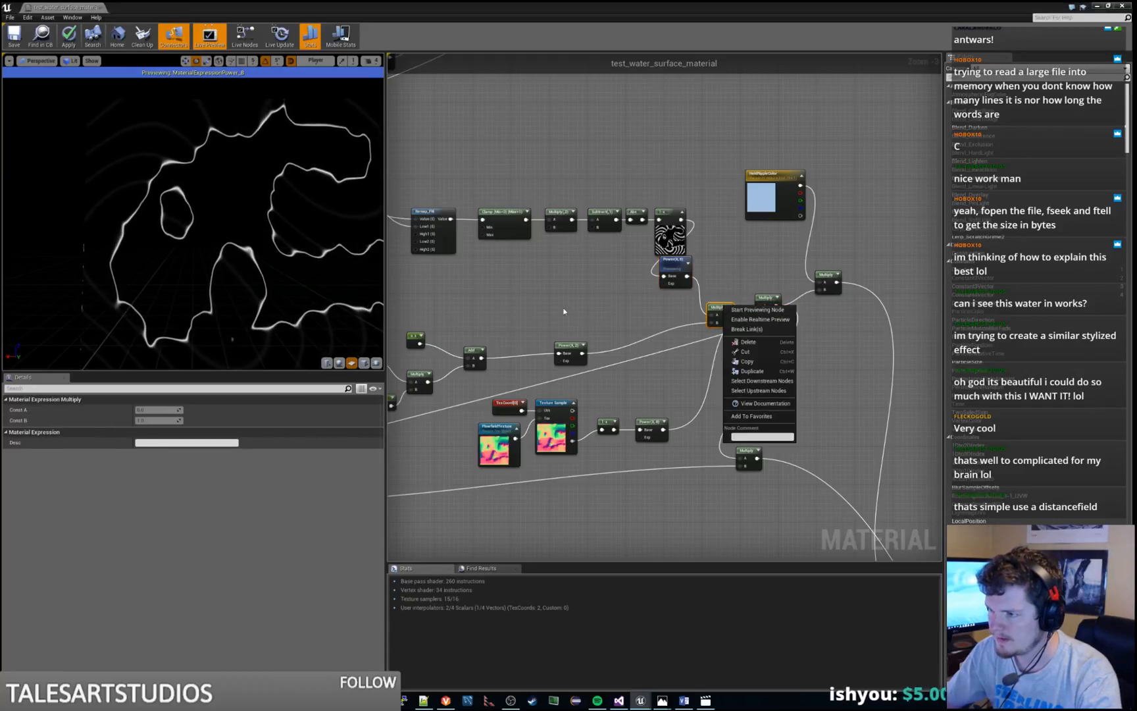
right_click_drag(574, 347, 773, 307)
left_click(773, 307)
key("space")
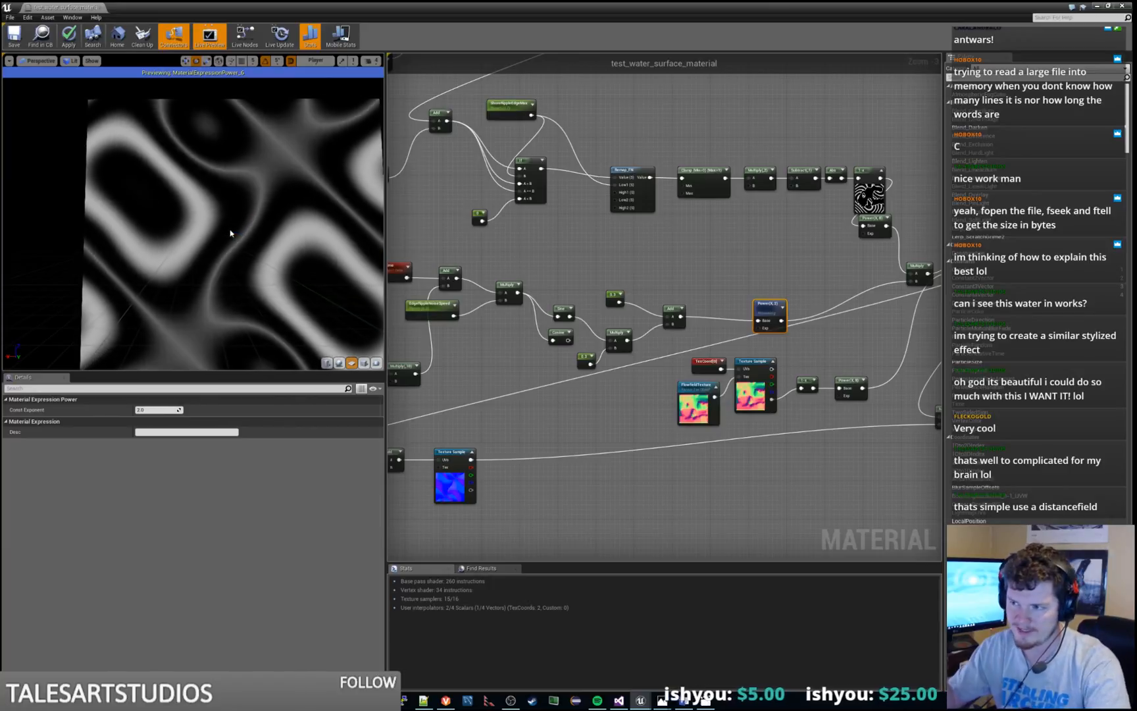
Delete the unused Cosine node beneath the Sine node in the lower noise chain
left_click(565, 340)
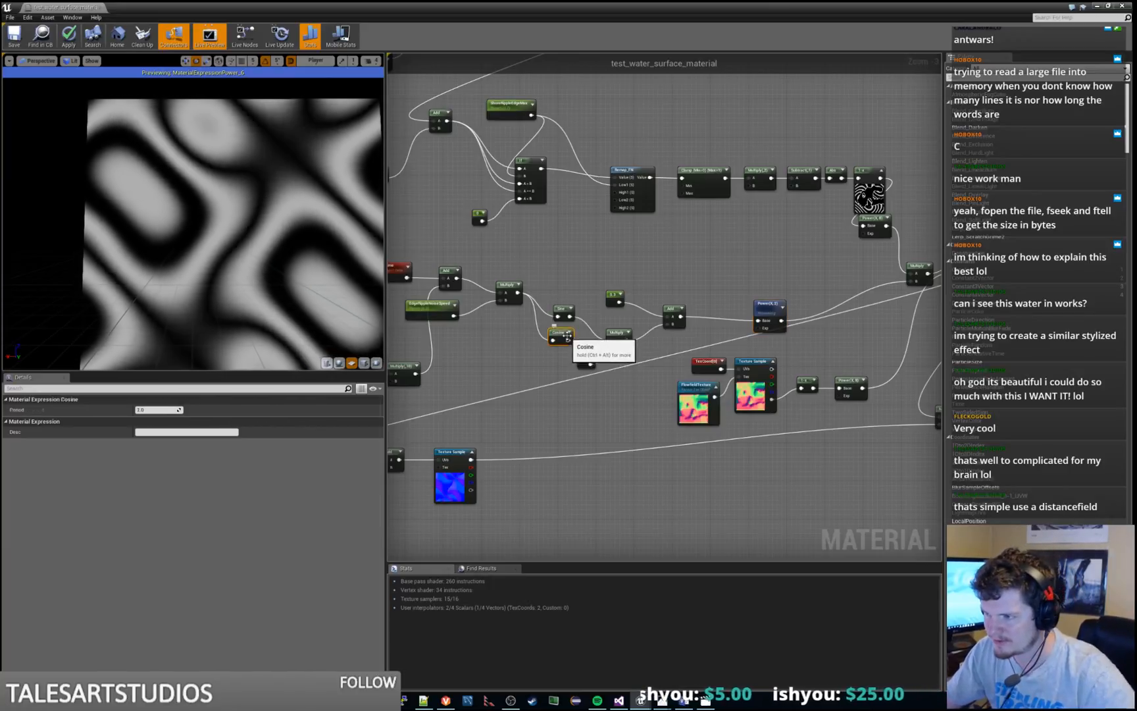
left_click(587, 427)
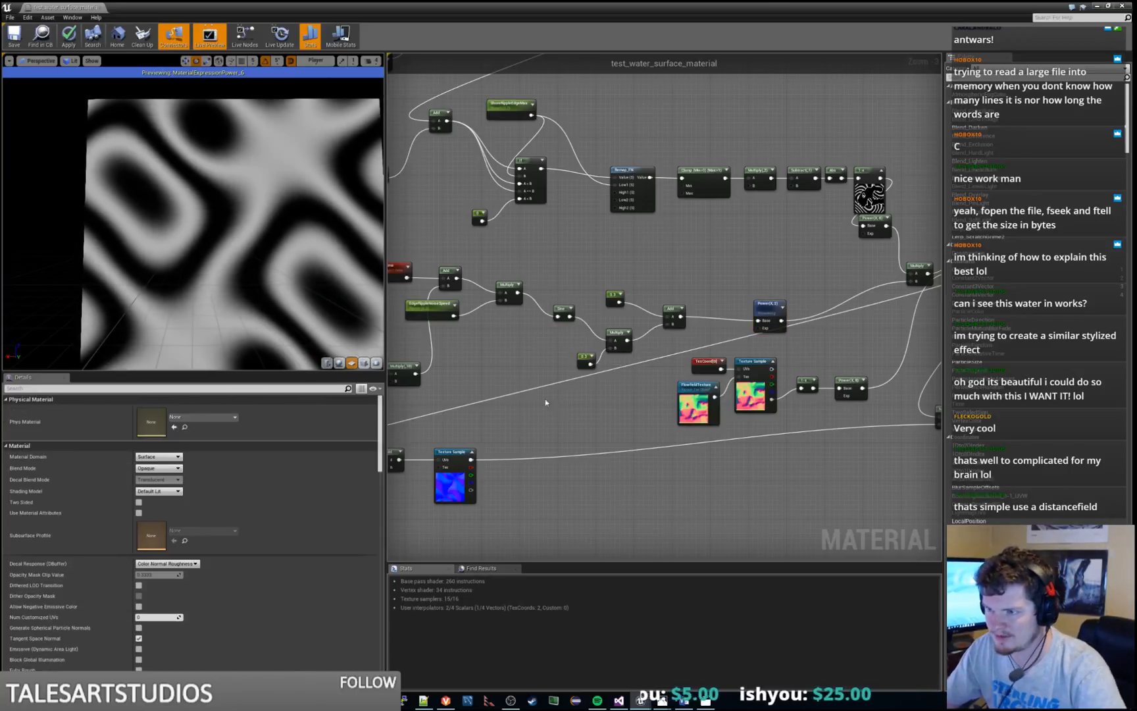
Preview the Multiply node that combines the ripple lines with the lower noise chain and the flow field mask
right_click_drag(545, 399, 654, 350)
right_click(886, 250)
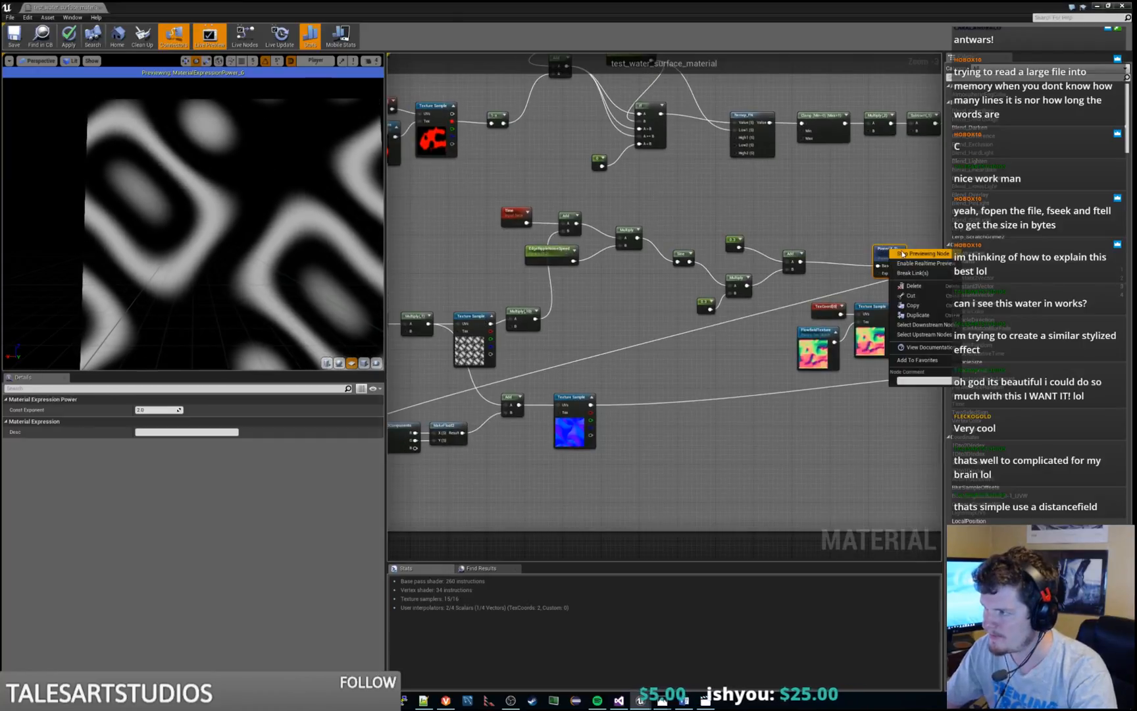
left_click(987, 262)
right_click_drag(899, 191, 639, 268)
right_click(773, 290)
left_click(792, 295)
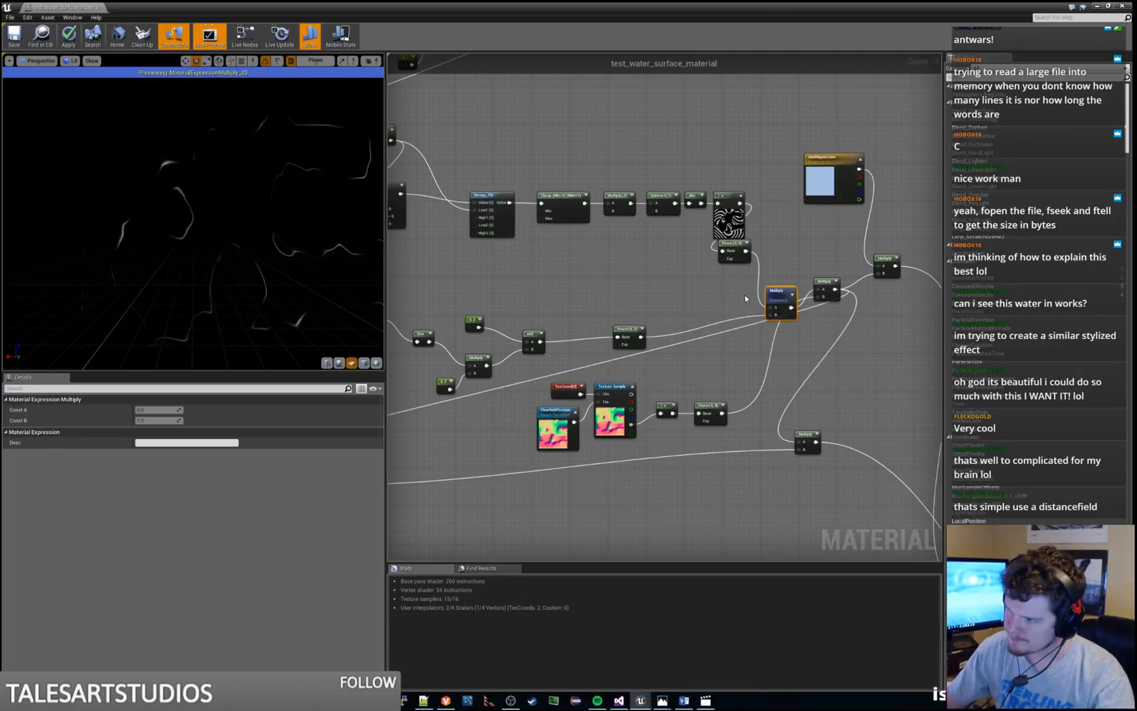
Stop previewing the ripple Multiply node and preview the final Clamp node in the Surface Noise group
right_click(779, 287)
left_click(792, 296)
scroll(738, 355, "down", 4)
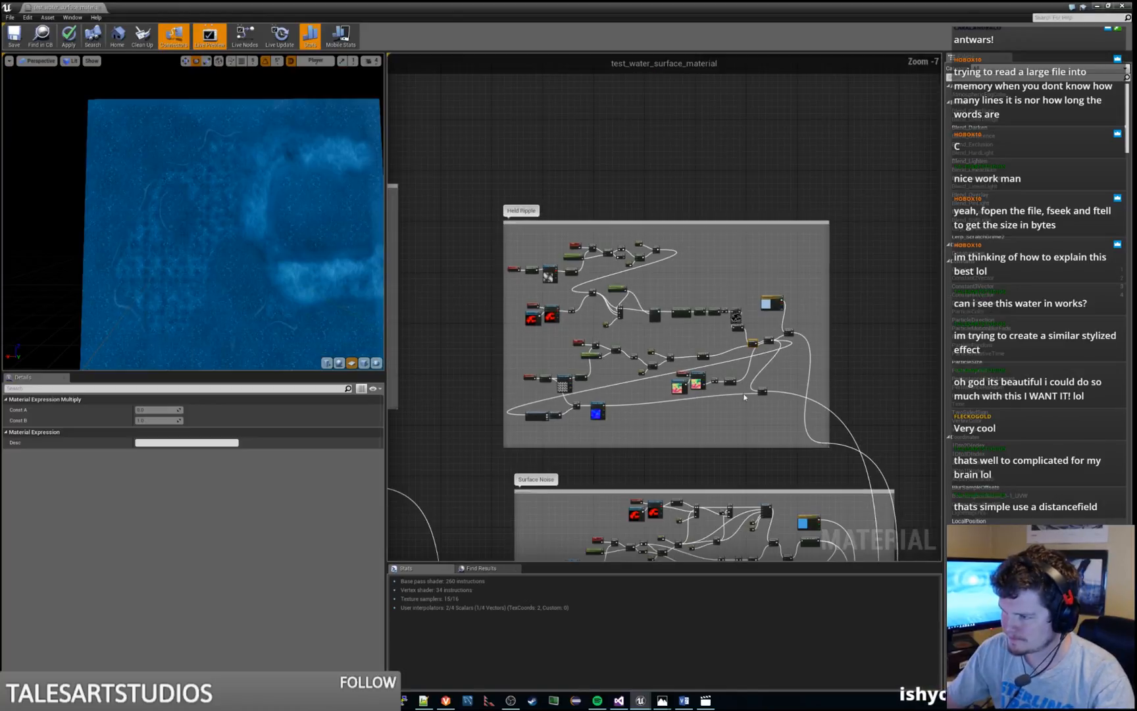
right_click_drag(737, 431, 709, 188)
scroll(625, 284, "up", 3)
right_click_drag(919, 486, 667, 397)
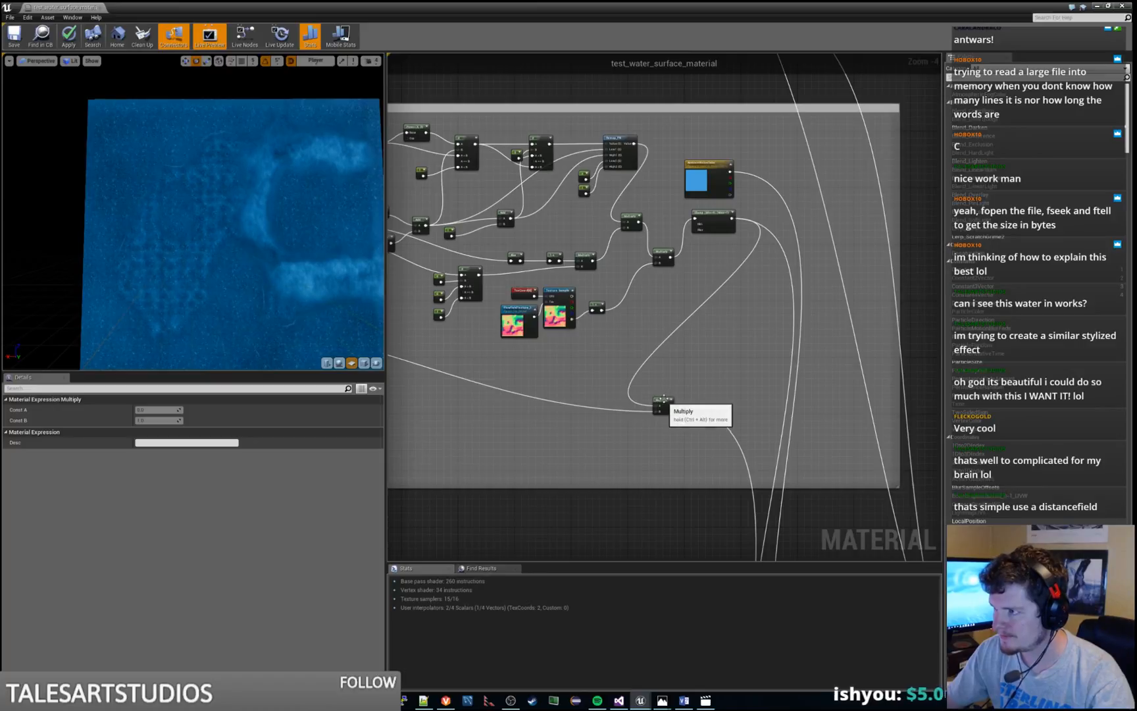
scroll(716, 169, "up", 2)
right_click(721, 235)
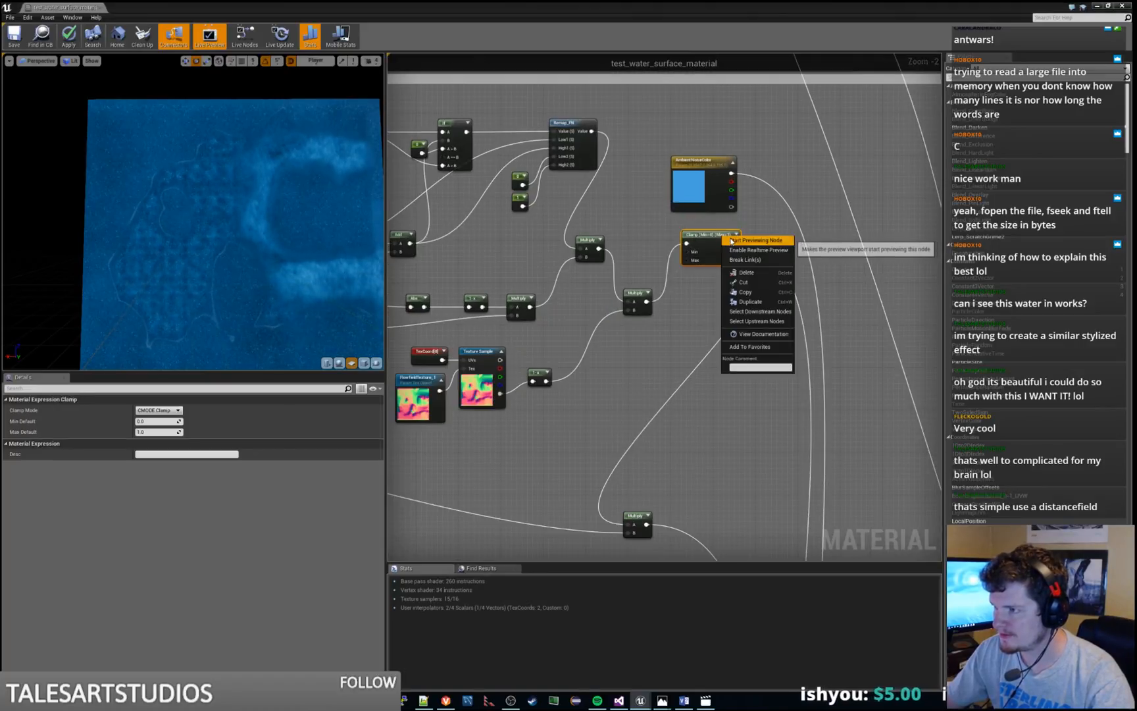
left_click(727, 247)
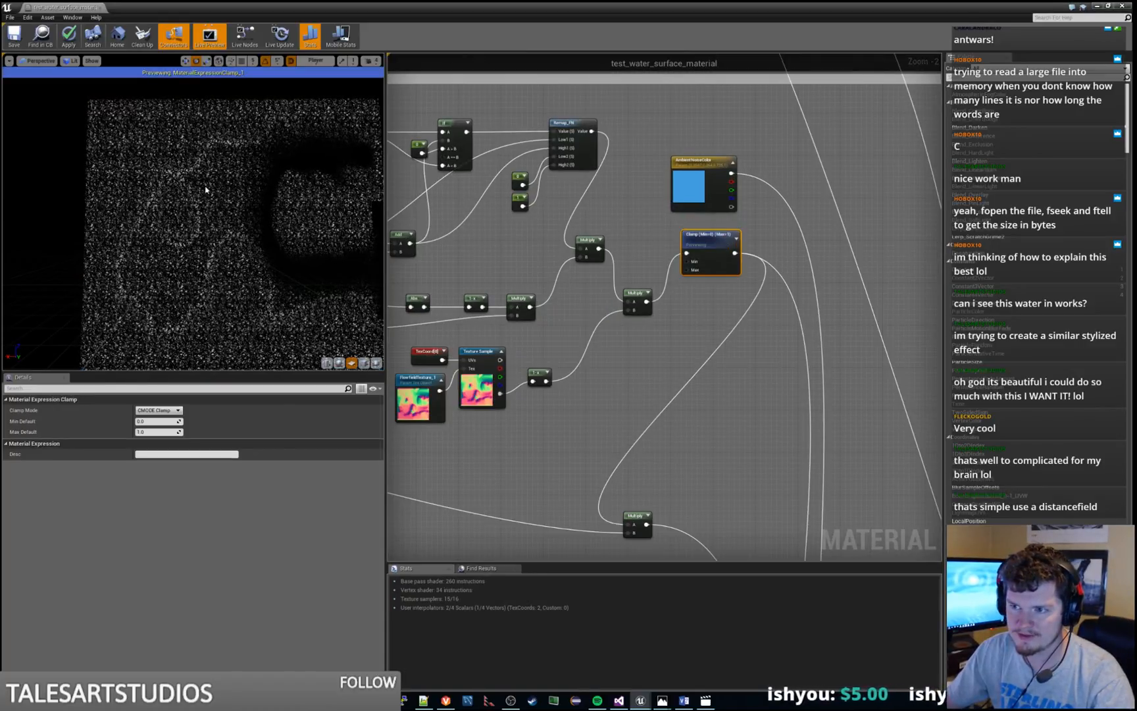
Preview the lower Multiply node in the Surface Noise group that takes the clamped noise as input
right_click_drag(566, 249, 660, 164)
right_click(732, 429)
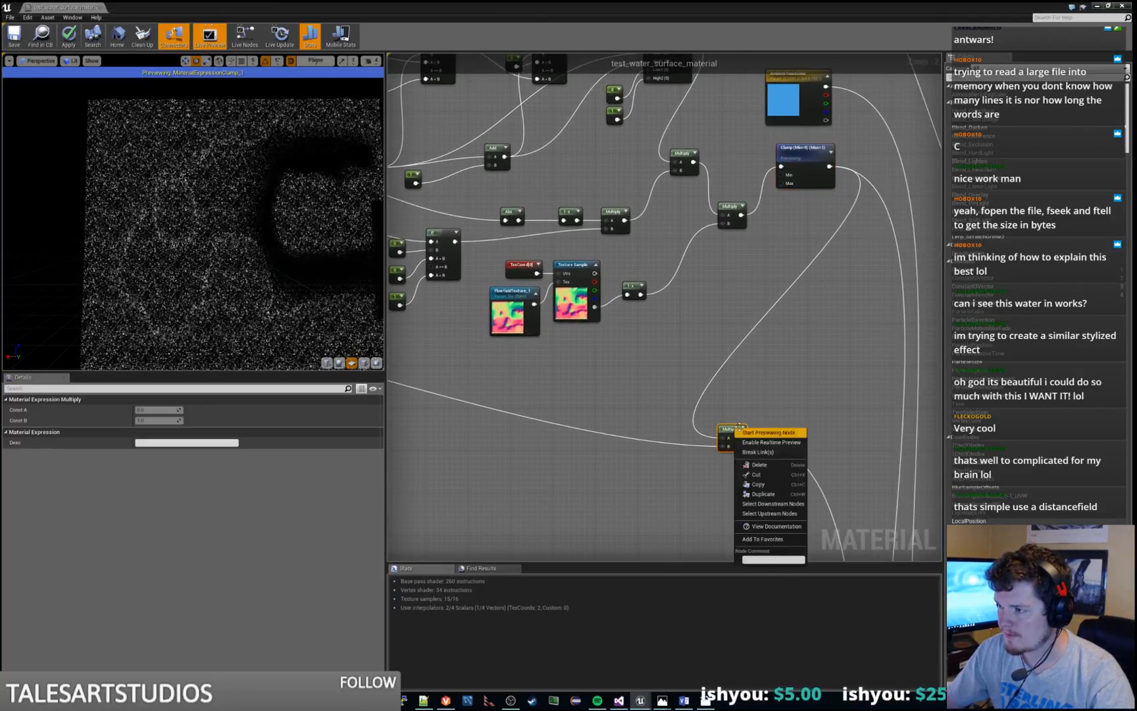
left_click(761, 431)
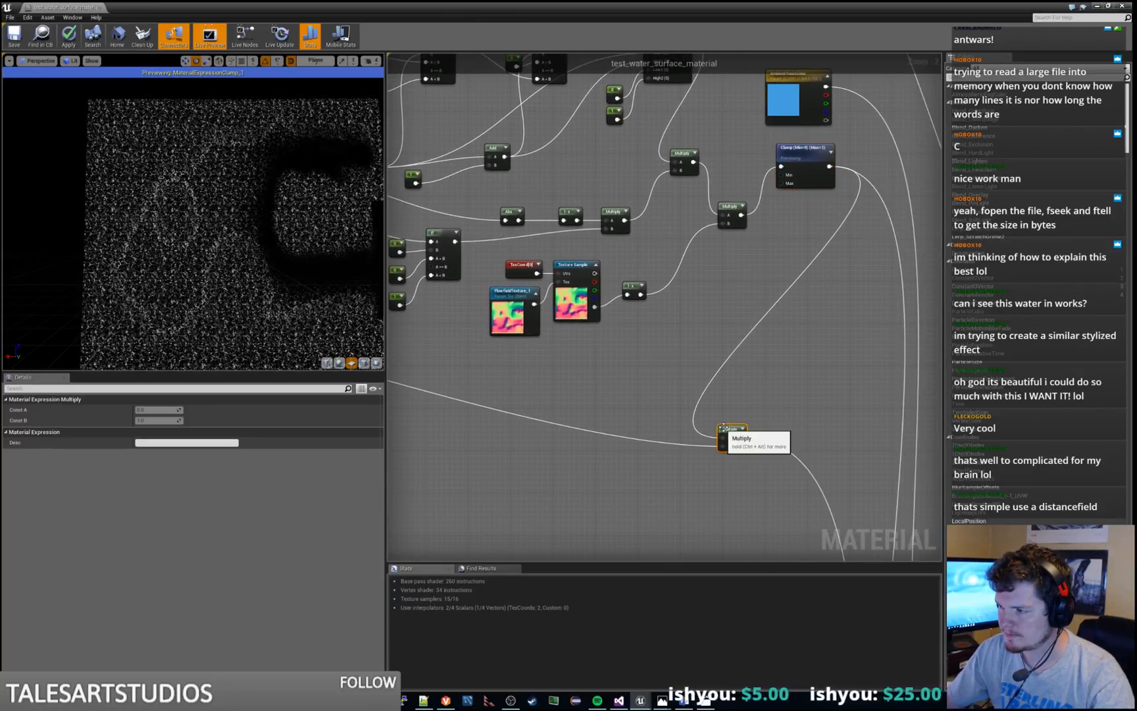
right_click(724, 427)
left_click(757, 439)
Follow the Surface Noise outputs to the combining section and preview the Lerp node they feed
scroll(767, 412, "down", 3)
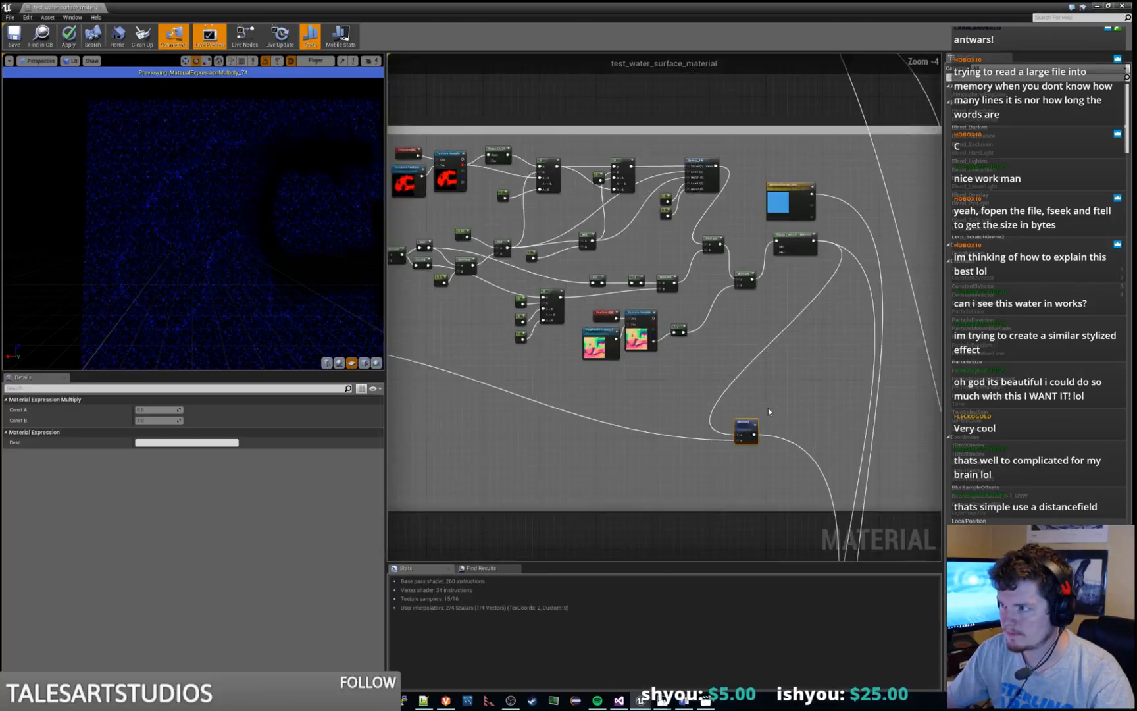
right_click_drag(771, 413, 650, 126)
right_click_drag(779, 469, 711, 354)
scroll(700, 396, "up", 2)
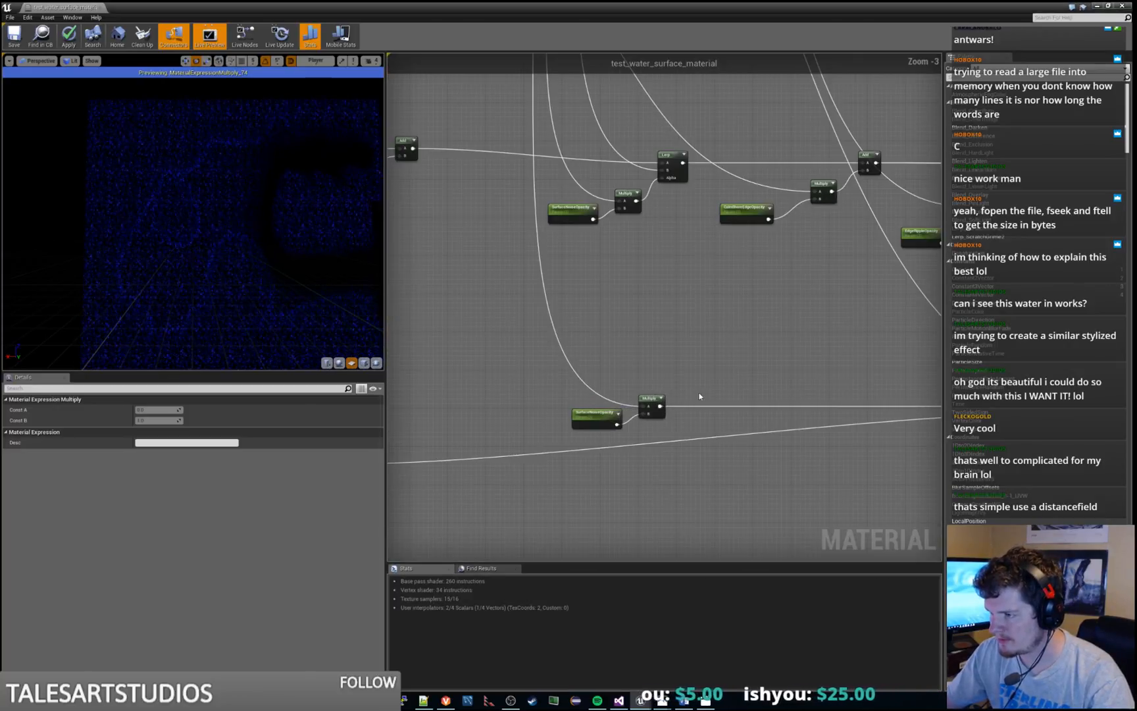
right_click_drag(680, 309, 763, 558)
right_click_drag(699, 149, 708, 352)
right_click_drag(698, 56, 718, 223)
right_click_drag(645, 259, 643, 55)
right_click_drag(714, 510, 668, 199)
right_click(728, 367)
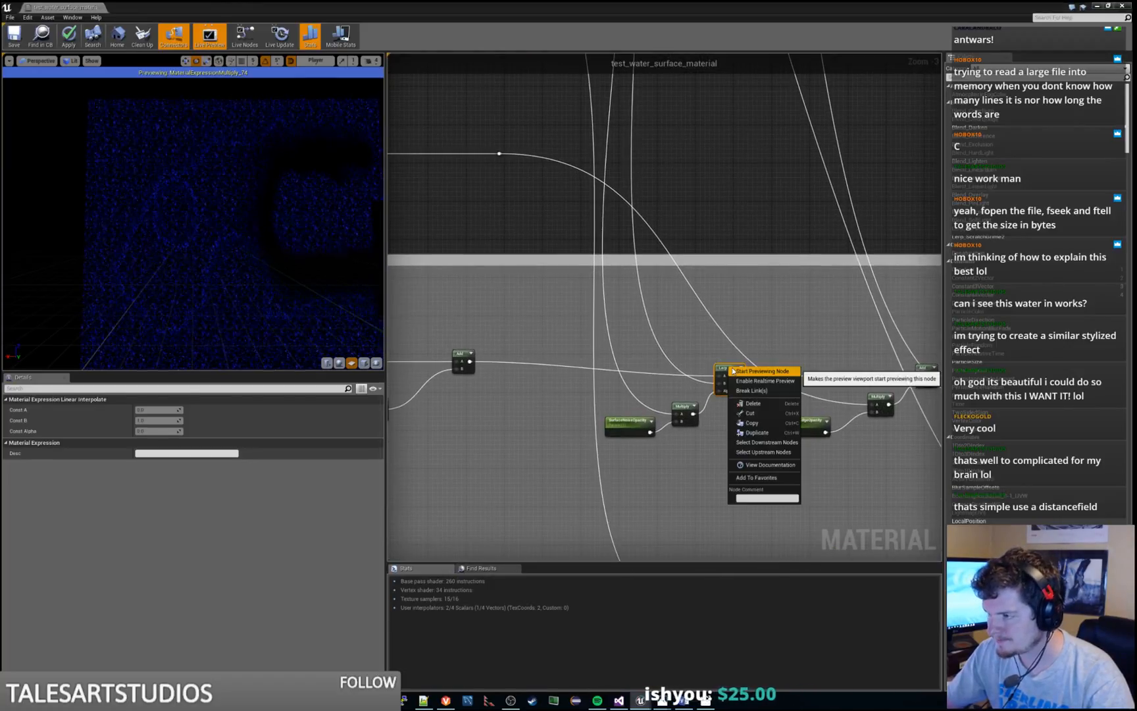
left_click(734, 371)
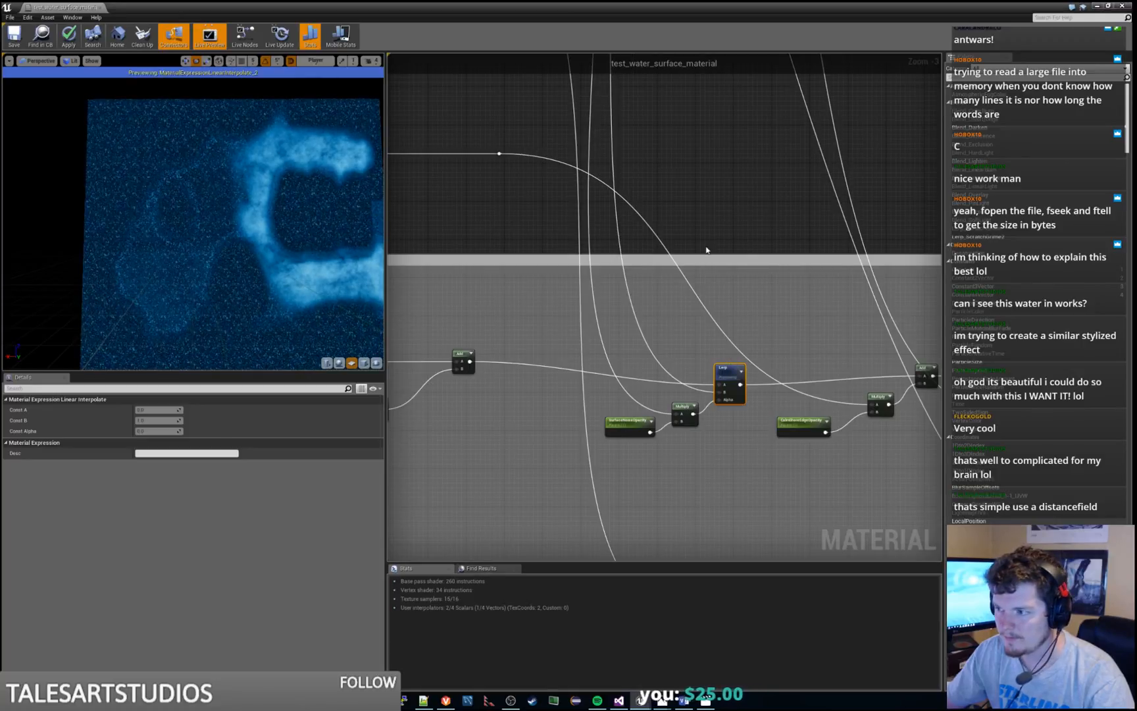
Preview the Multiply node that applies the surface noise opacity to the Lerp alpha, and return to the Surface Noise group
right_click_drag(707, 214, 709, 223)
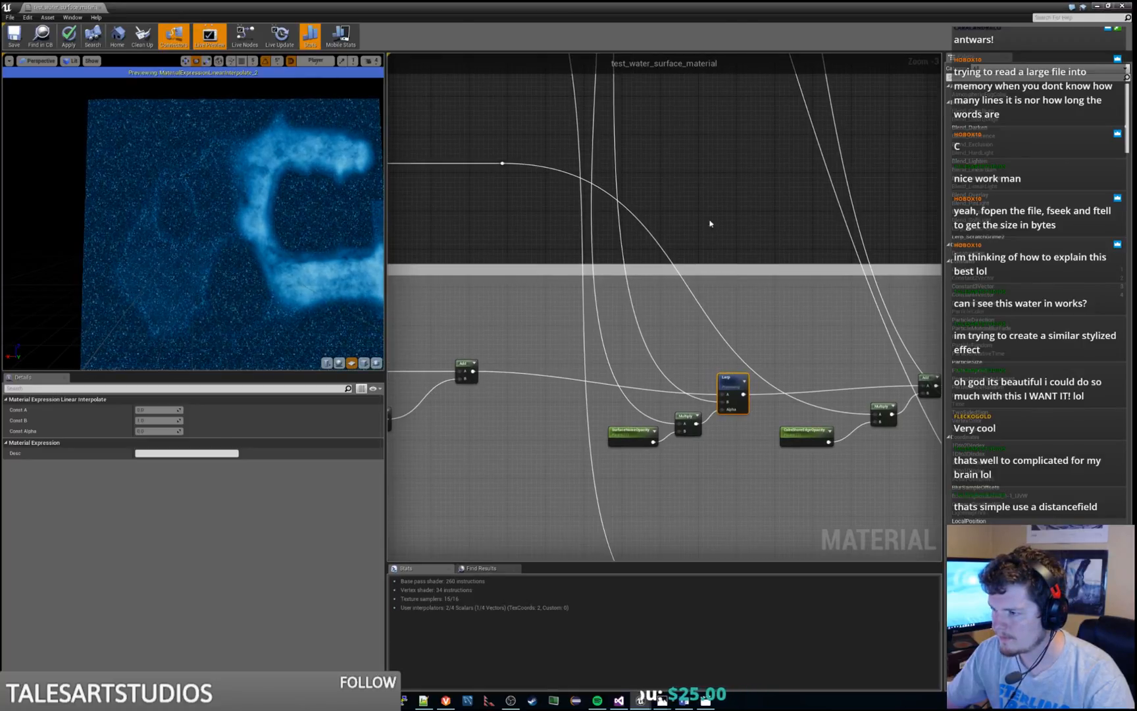
right_click(689, 419)
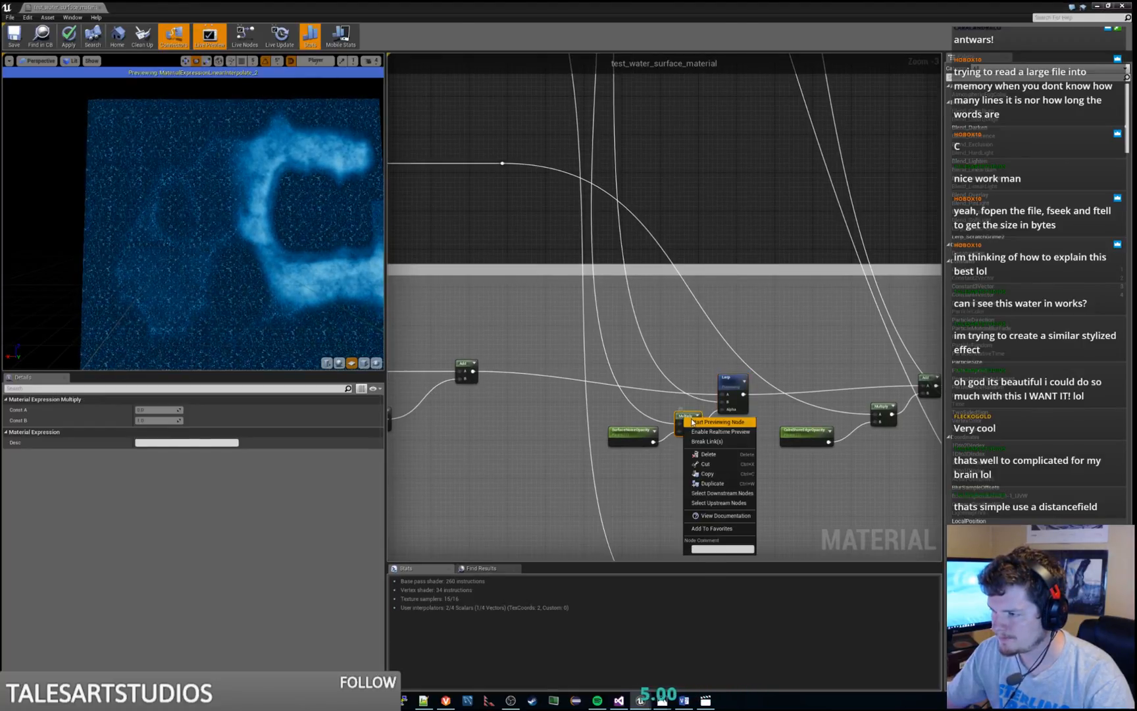
left_click(695, 425)
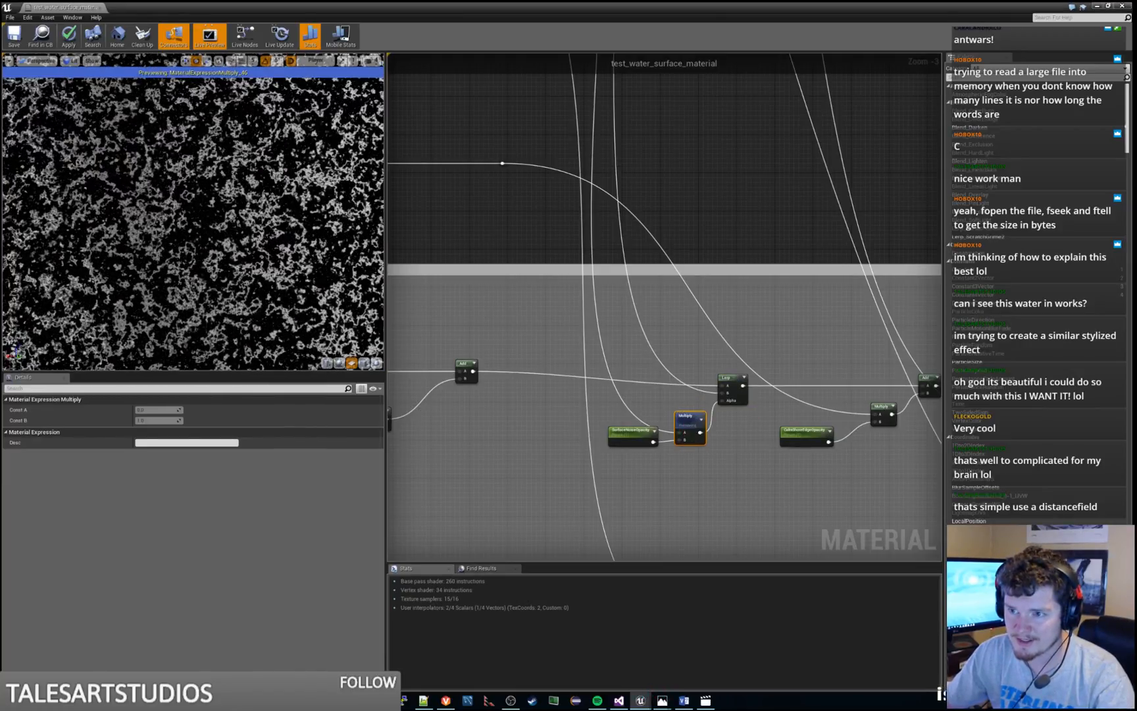
right_click_drag(510, 136, 729, 540)
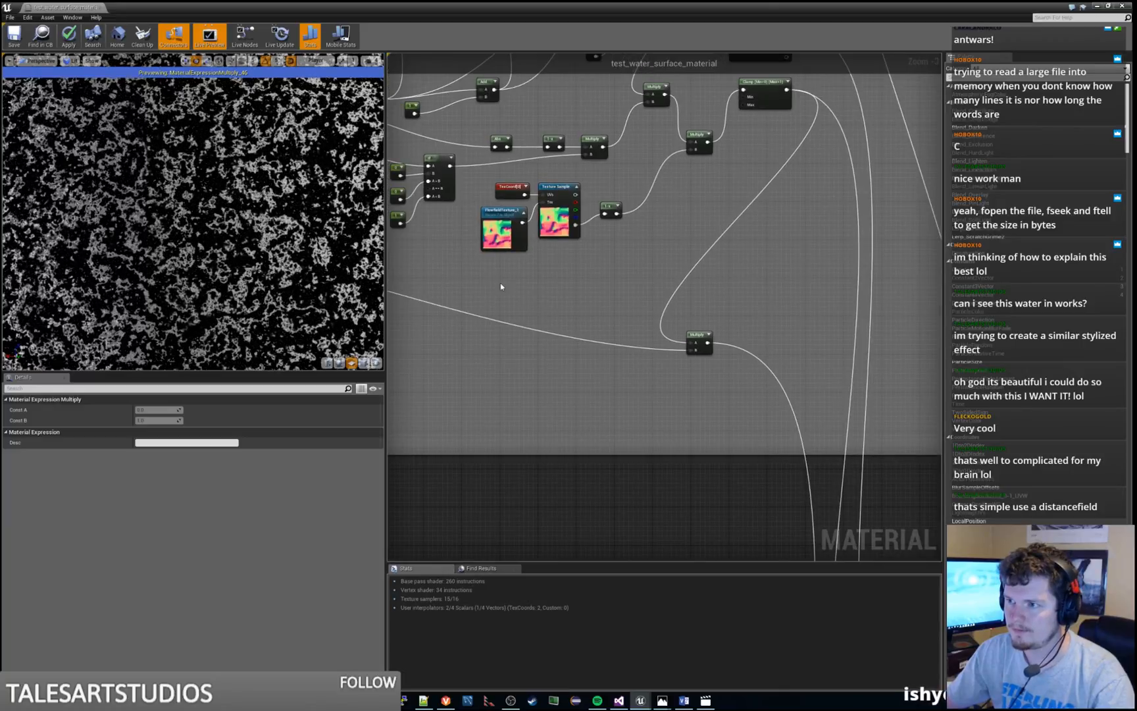
Preview the Multiply node fed by the grey texture sample in the Surface Noise group, and the Multiply node that applies the noise speed
right_click_drag(500, 287, 807, 499)
right_click_drag(586, 435, 810, 354)
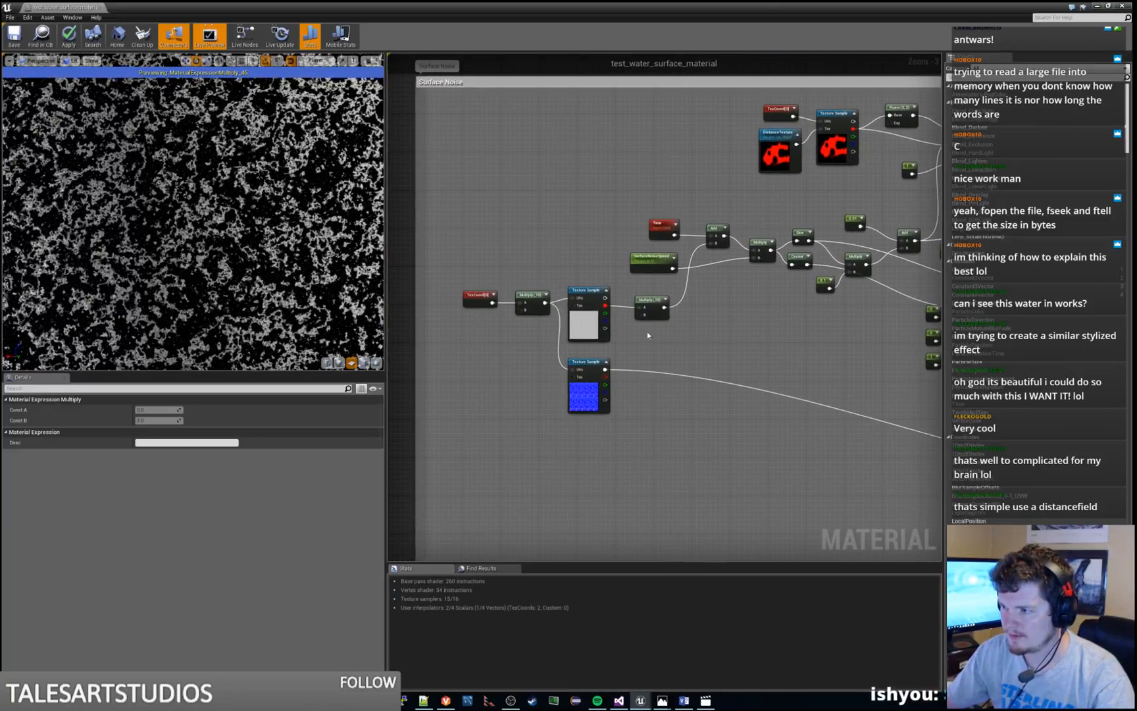
right_click(648, 305)
left_click(667, 318)
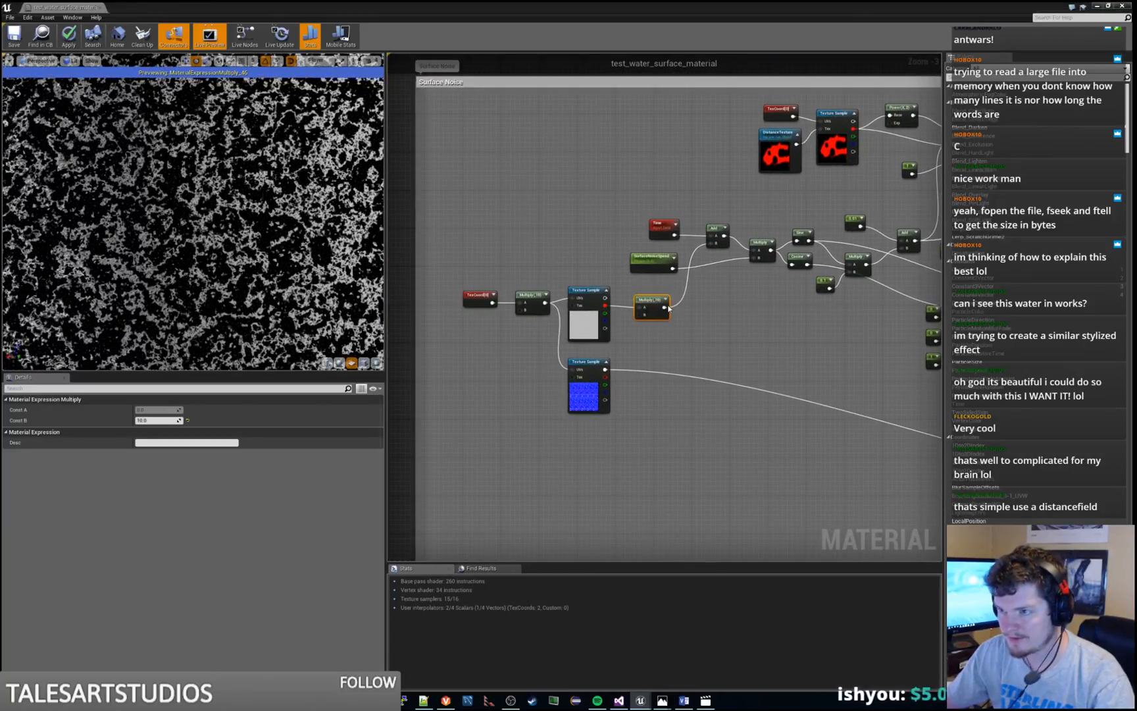
right_click(764, 244)
left_click(783, 258)
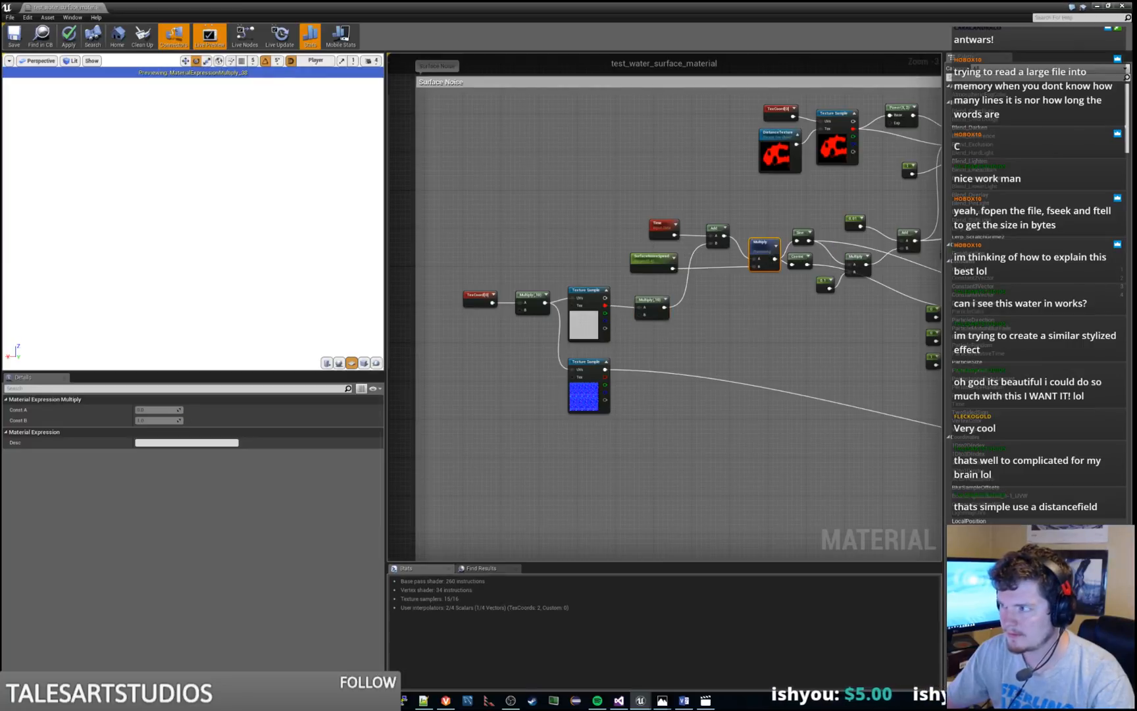
Preview the Sine node in the Surface Noise group and trace it back to the grey texture sample feeding it
right_click_drag(783, 258, 614, 269)
right_click_drag(700, 331, 641, 343)
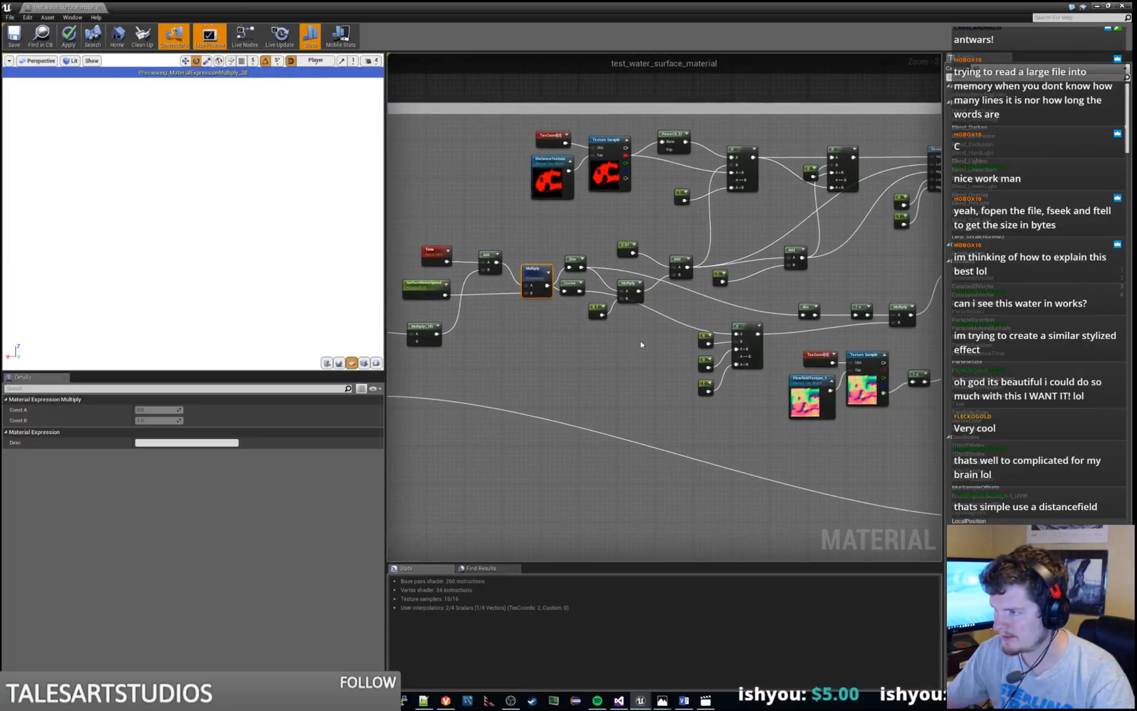
right_click(580, 257)
left_click(591, 266)
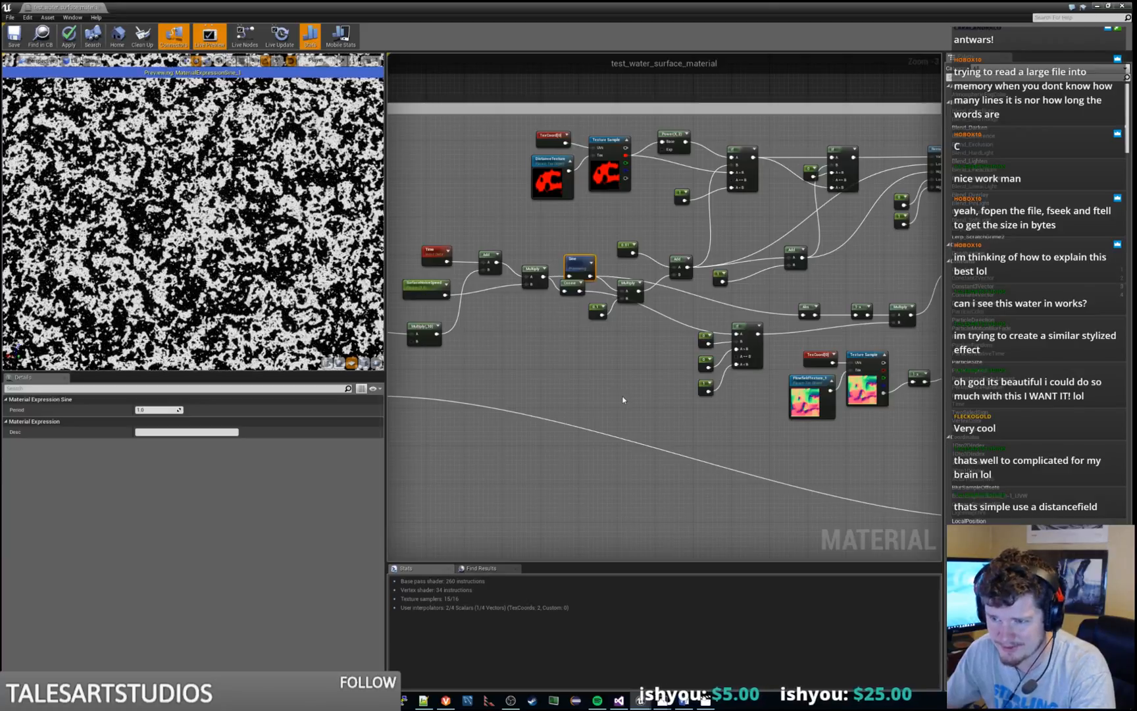
right_click_drag(623, 396, 817, 342)
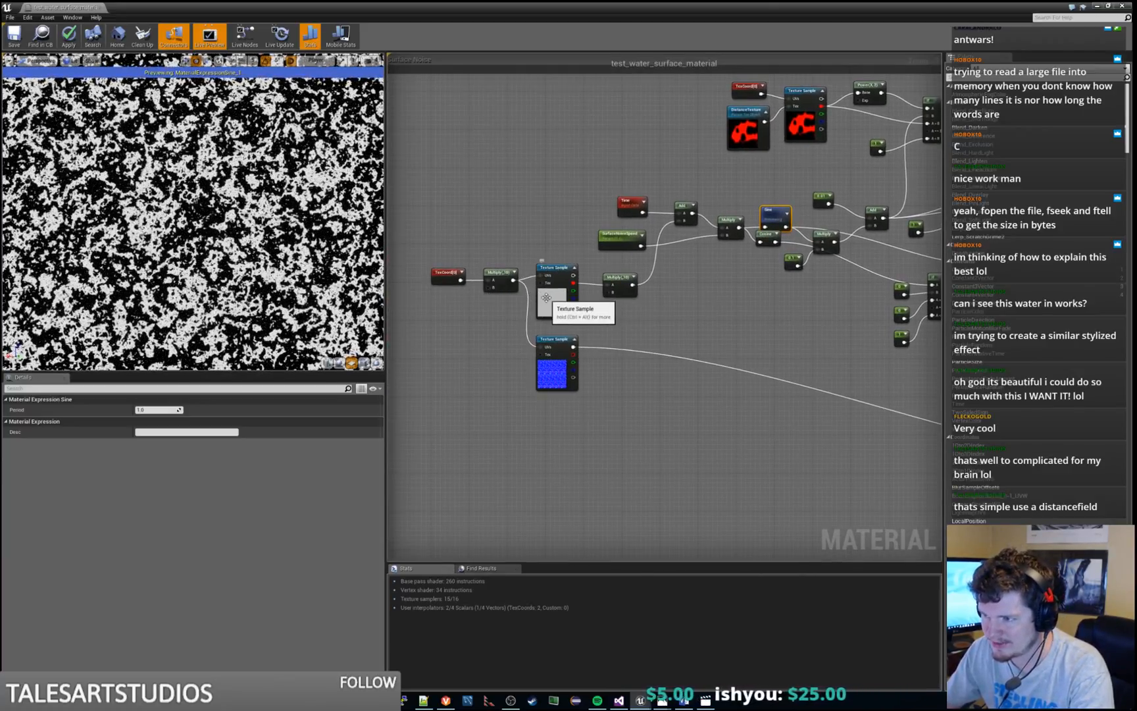
right_click_drag(657, 311, 582, 355)
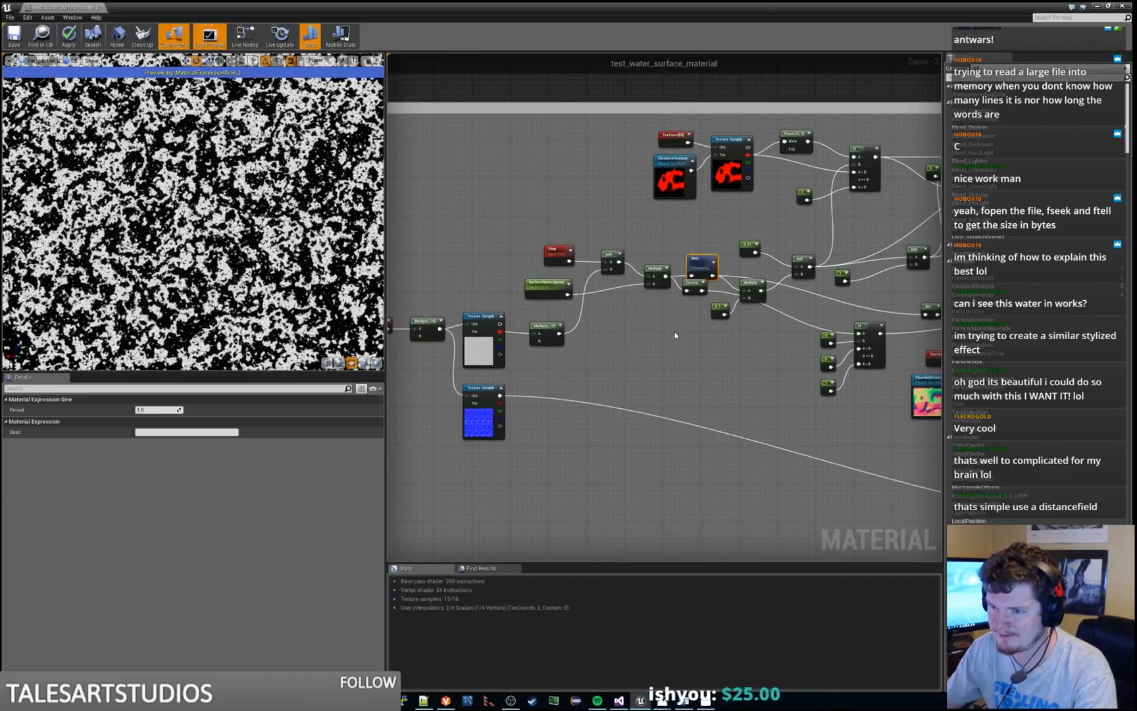
right_click_drag(675, 335, 599, 344)
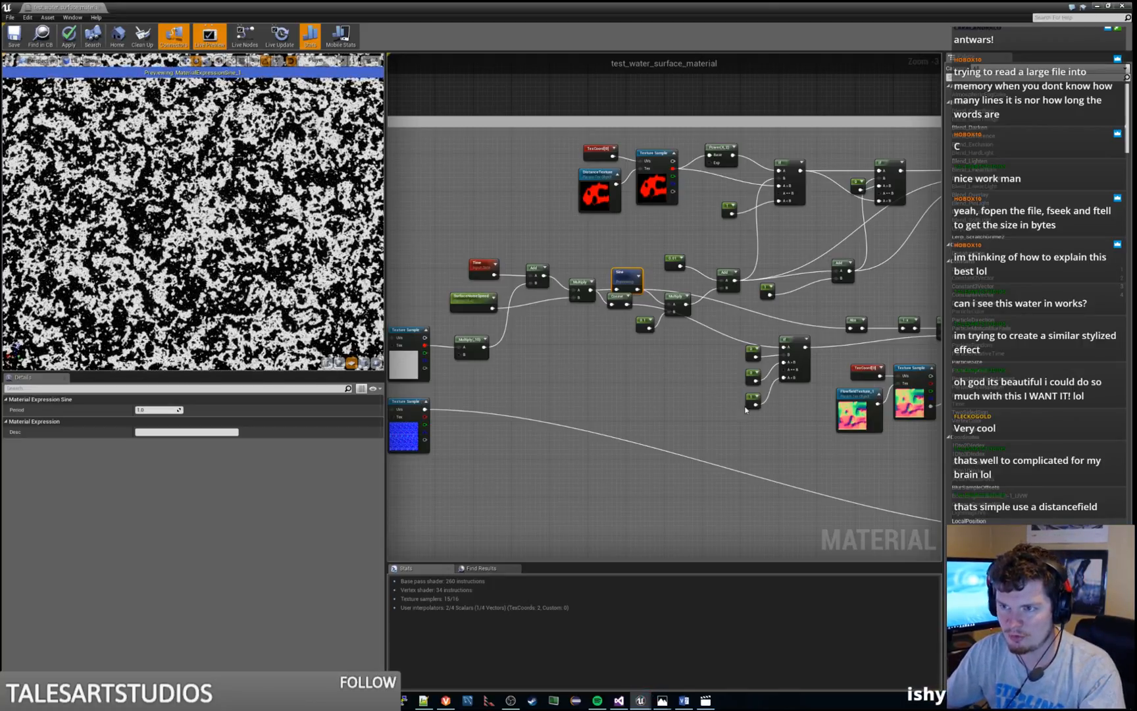
Follow the Surface Noise chain to its end and preview the Multiply node just before the final Clamp
right_click_drag(746, 409, 546, 383)
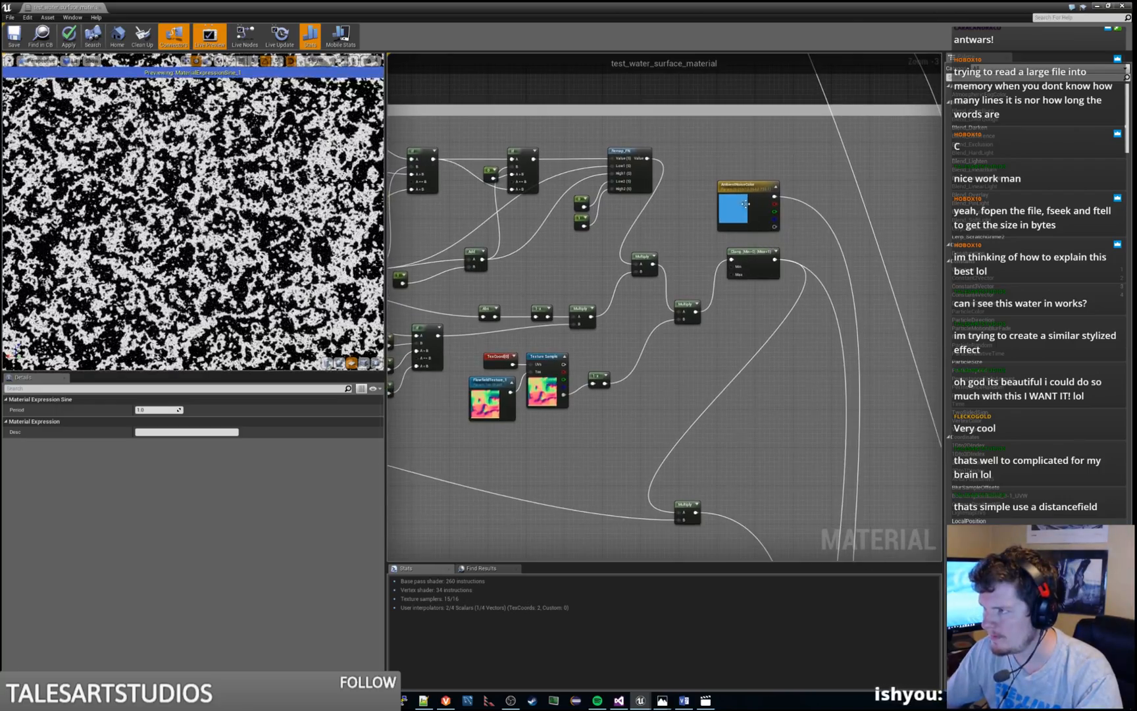
scroll(672, 261, "down", 3)
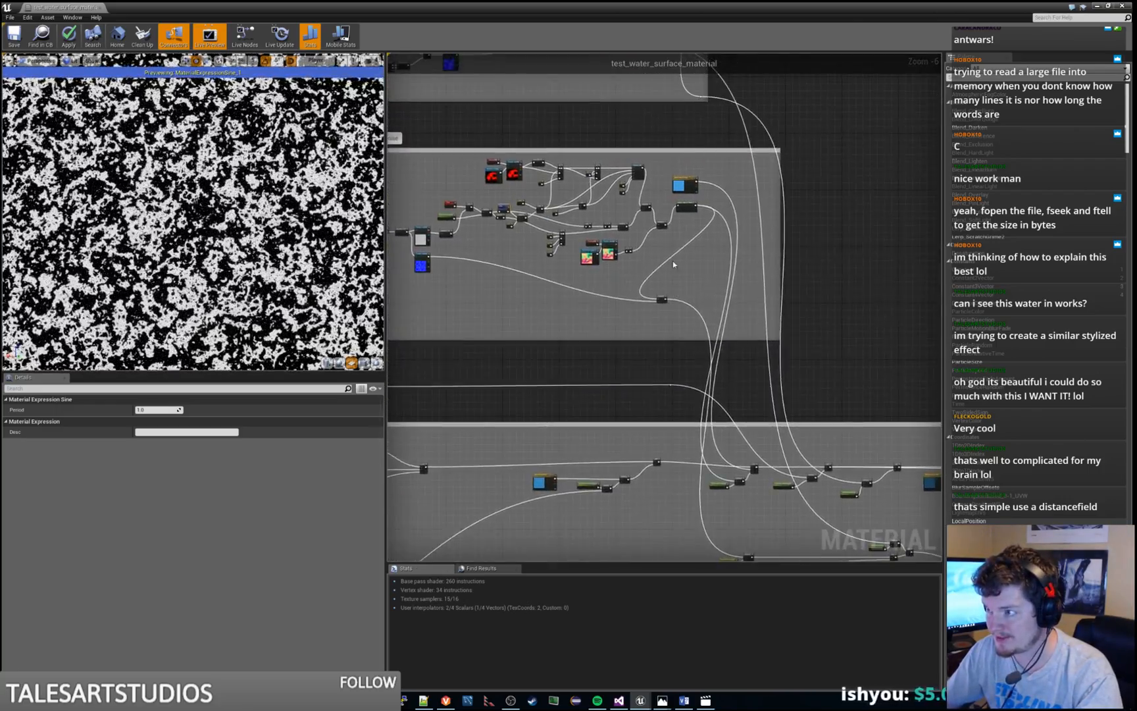
scroll(673, 260, "up", 2)
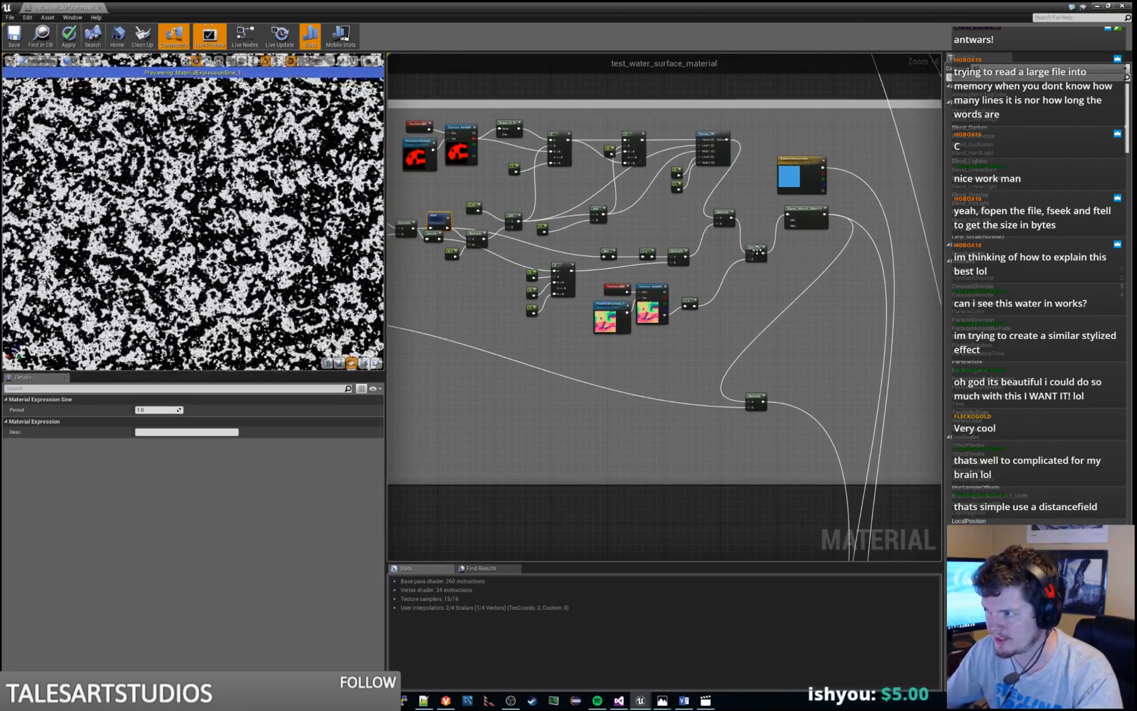
right_click(758, 252)
left_click(787, 261)
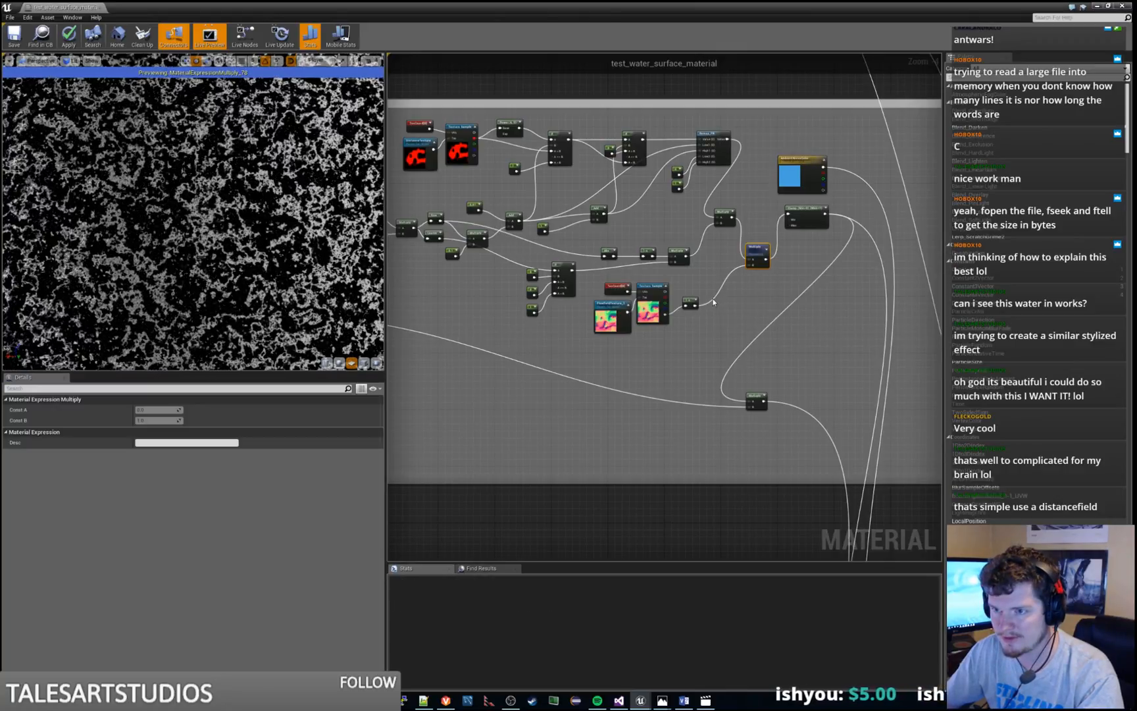
Preview the one-minus node fed by the FlowfieldTexture_1 sample across the whole plane, and the Multiply node that uses it as a mask
scroll(675, 329, "up", 2)
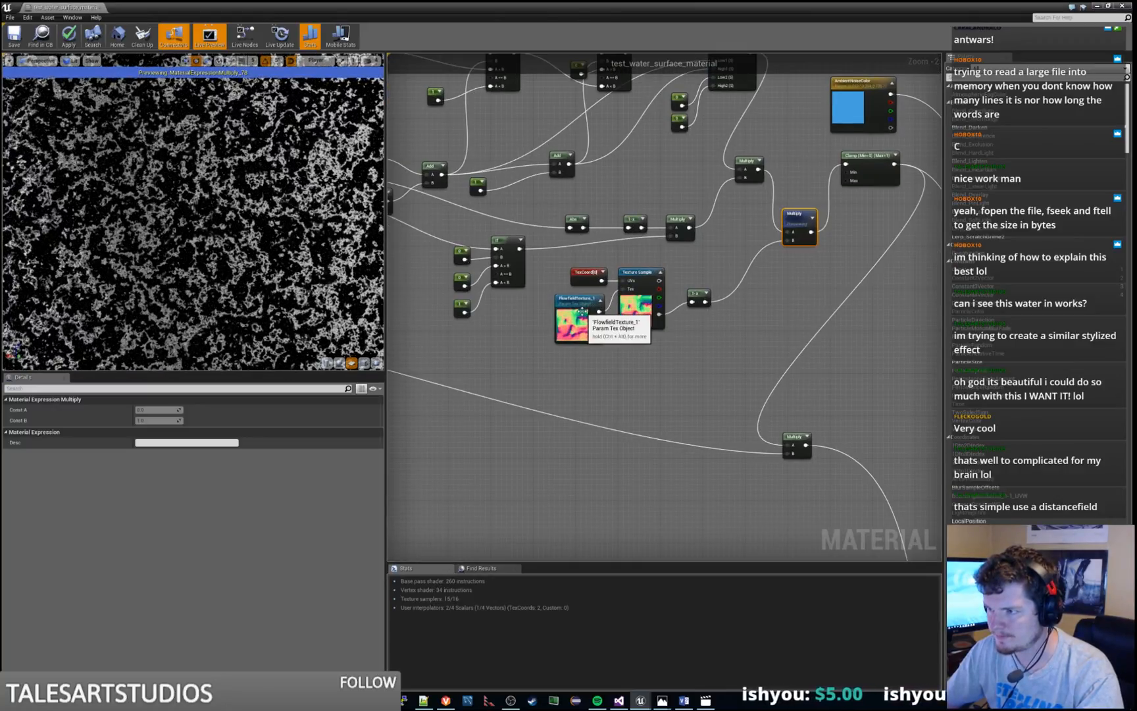
left_click(699, 299)
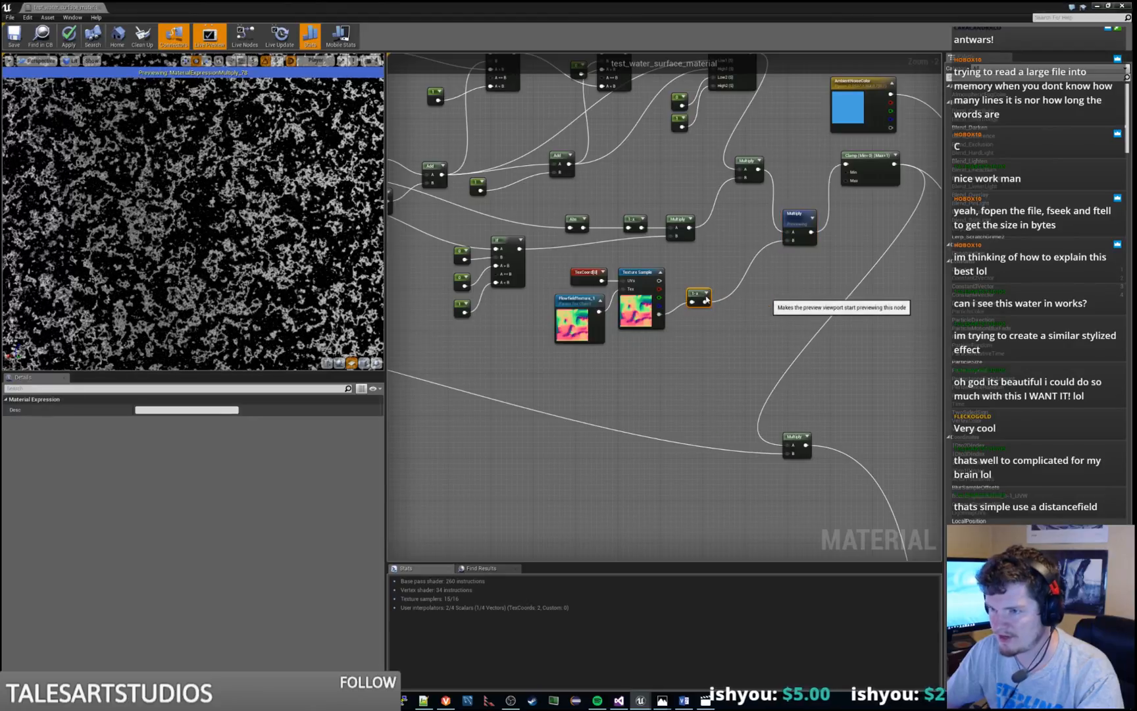
right_click_drag(162, 217, 162, 158)
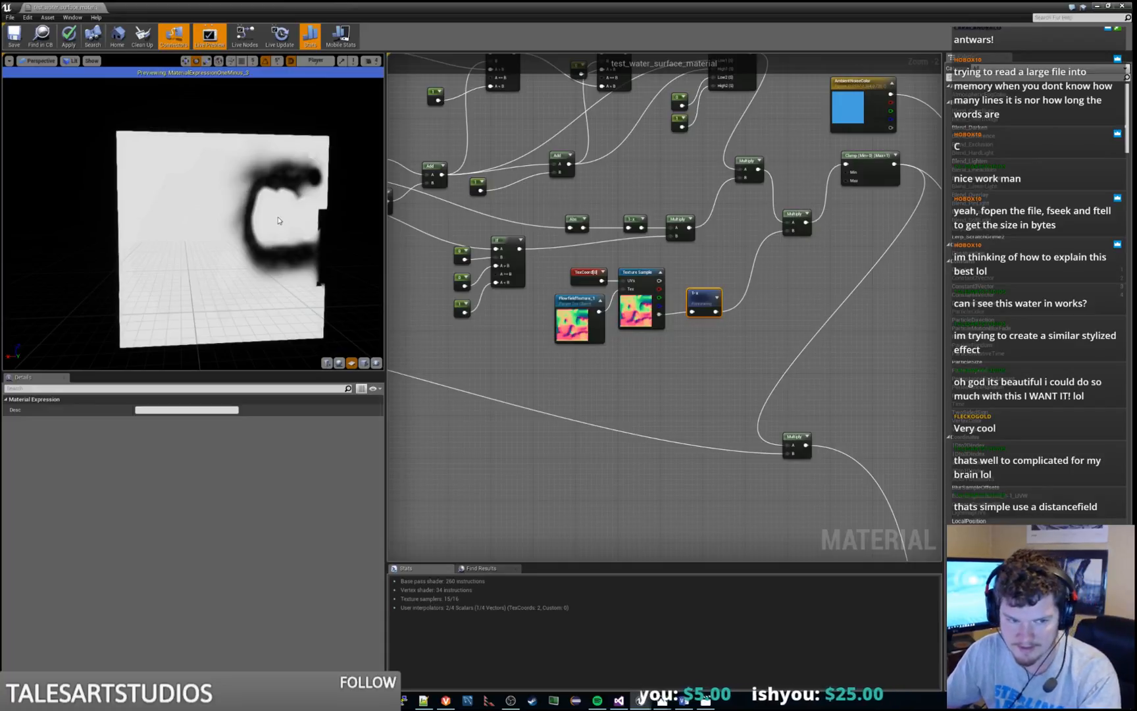
left_click(799, 218)
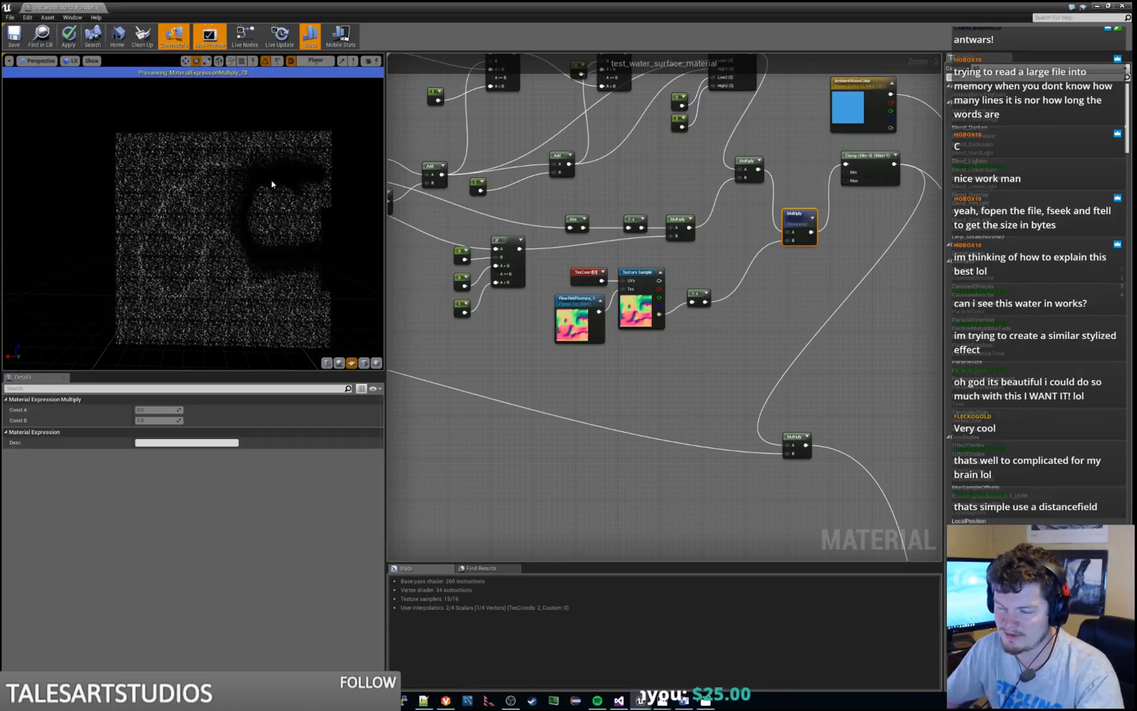
Stop previewing the masked noise Multiply node and examine the complete water material up close on the preview plane
right_click(799, 220)
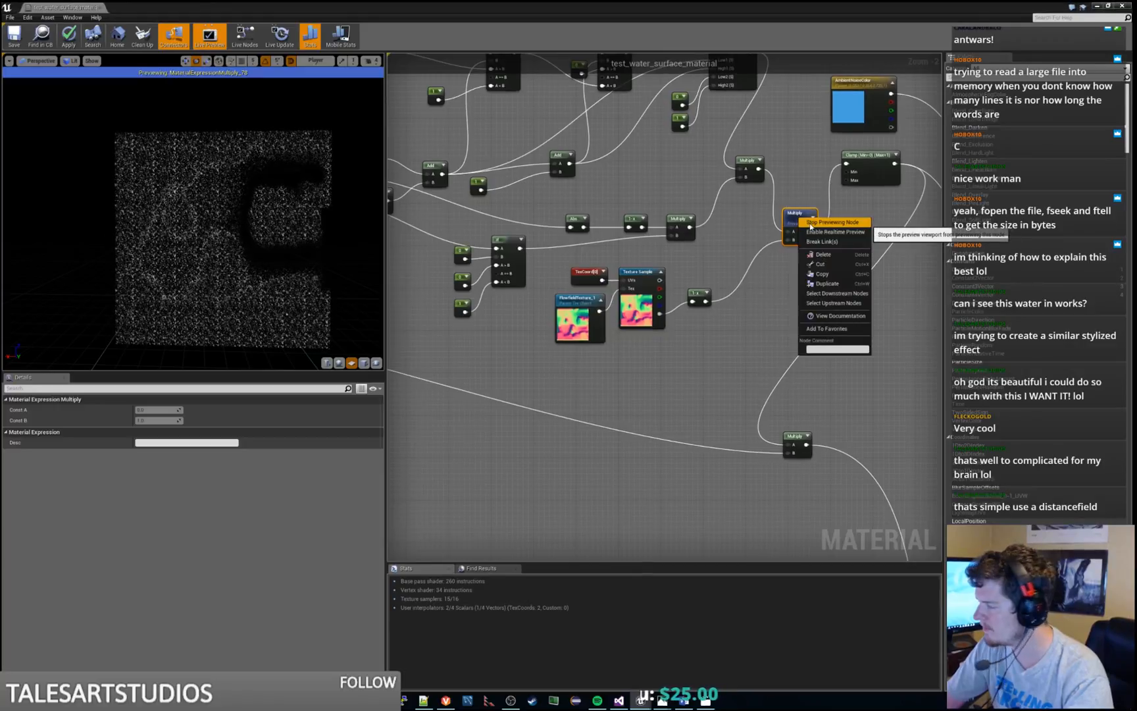
left_click(895, 234)
right_click_drag(820, 359, 791, 344)
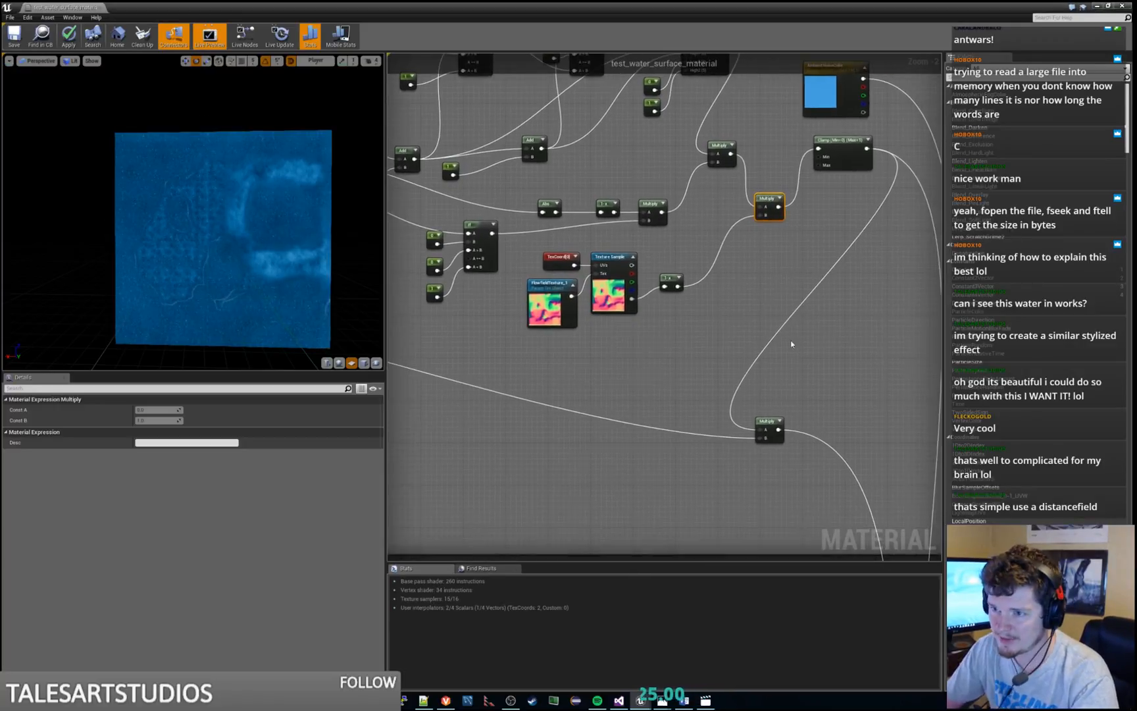
scroll(216, 246, "up", 5)
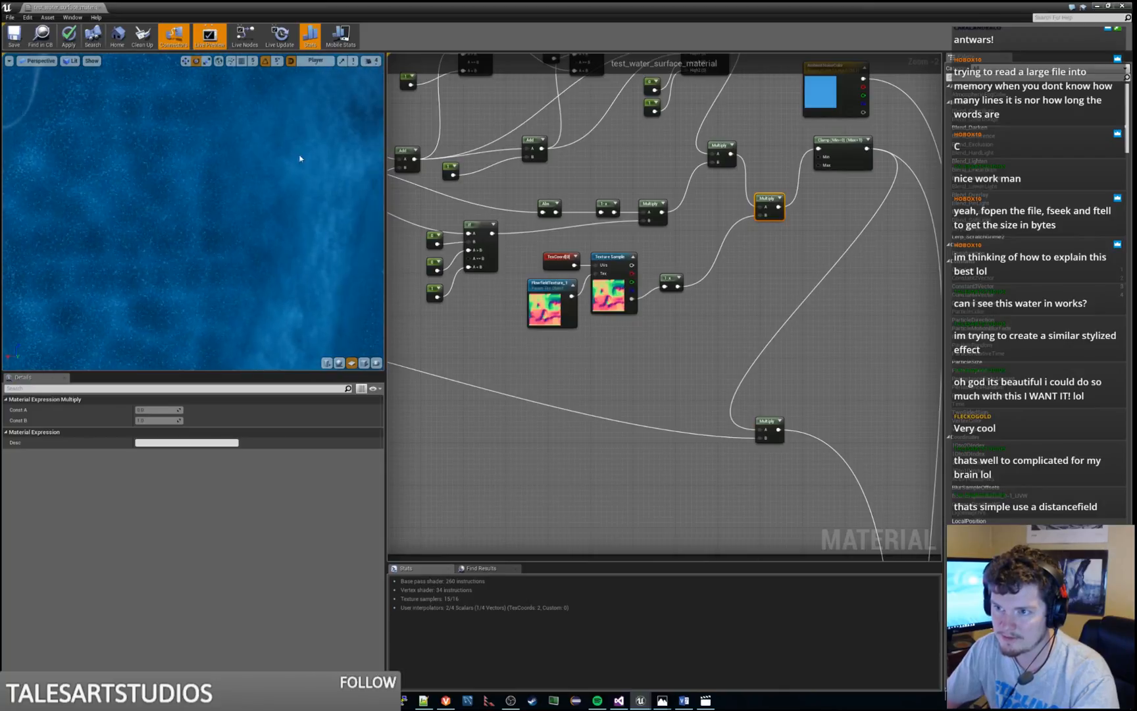
middle_click_drag(178, 191, 253, 226)
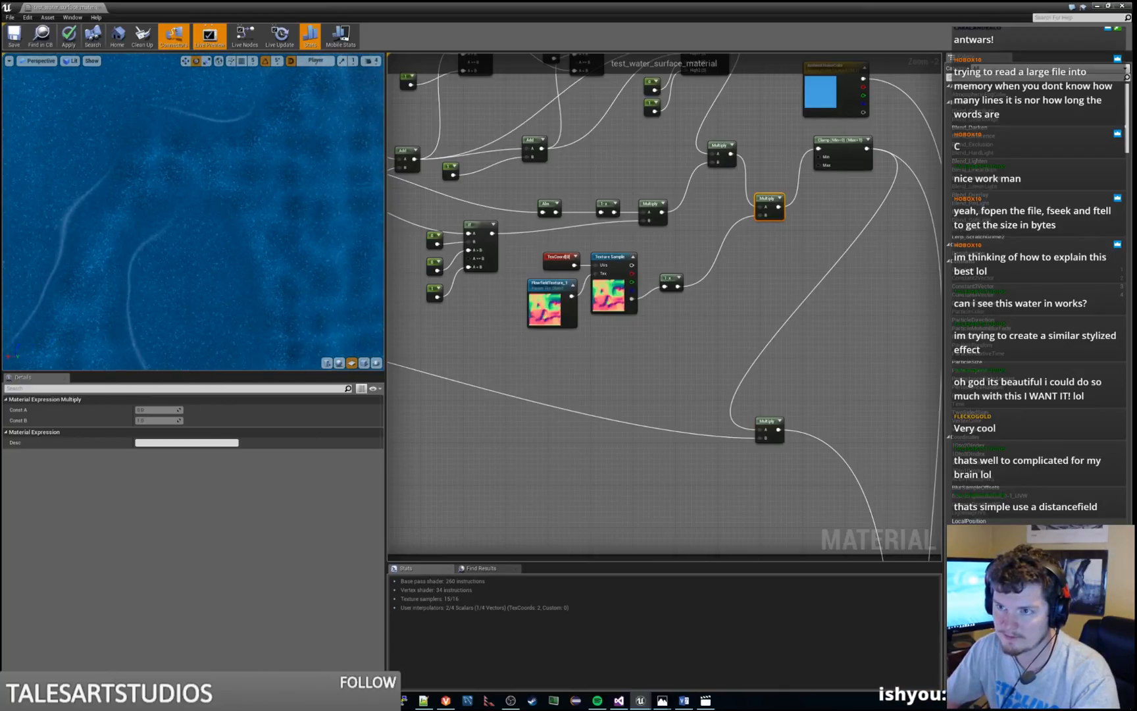
Go to the Rough Shore Edge group and preview the Multiply node combining the sine noise with the blue normal texture
scroll(741, 195, "down", 4)
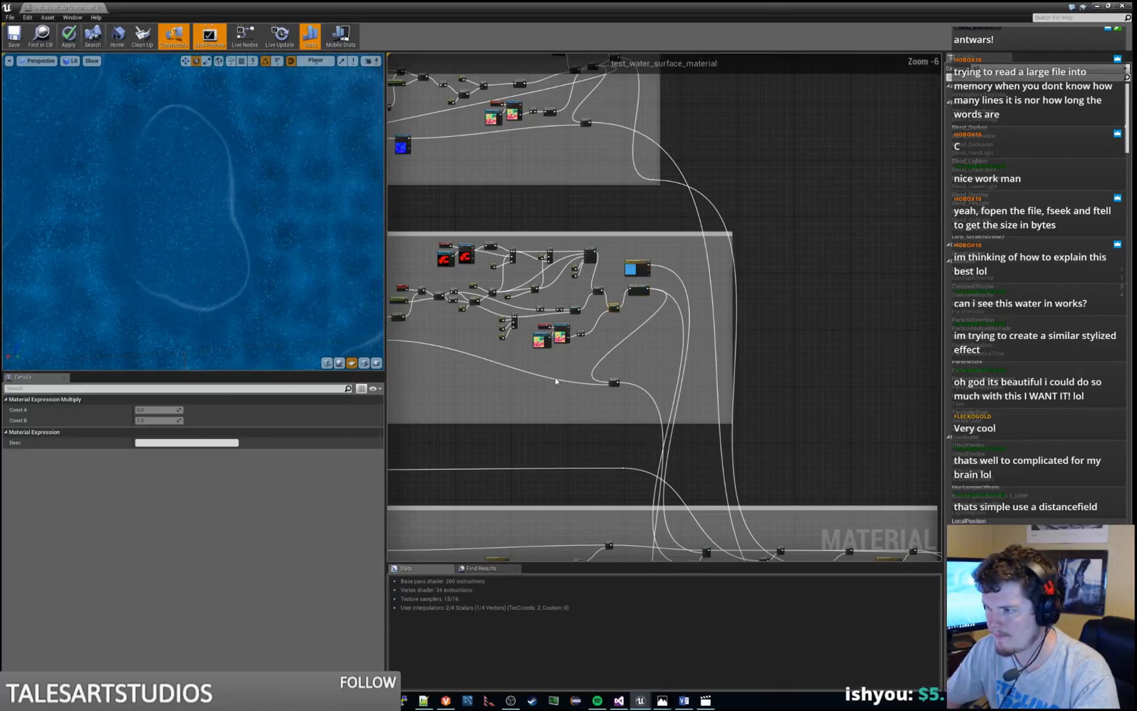
scroll(742, 195, "down", 2)
right_click_drag(657, 411, 813, 232)
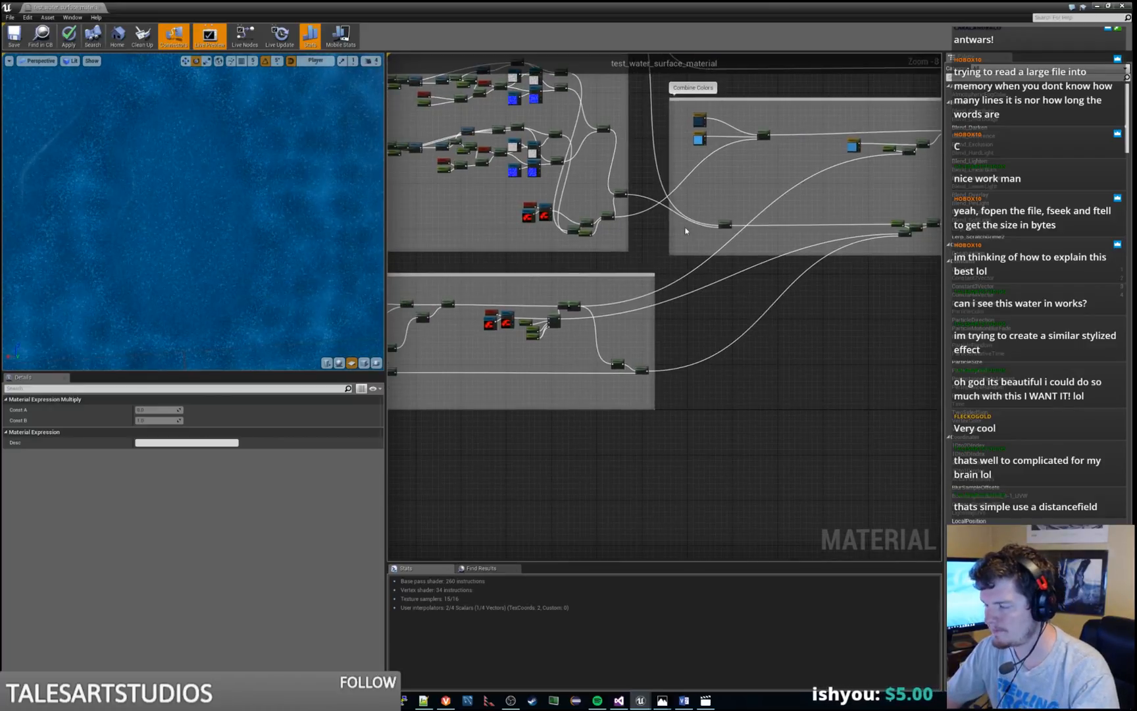
right_click_drag(558, 351, 687, 324)
right_click_drag(603, 151, 598, 177)
scroll(662, 320, "up", 4)
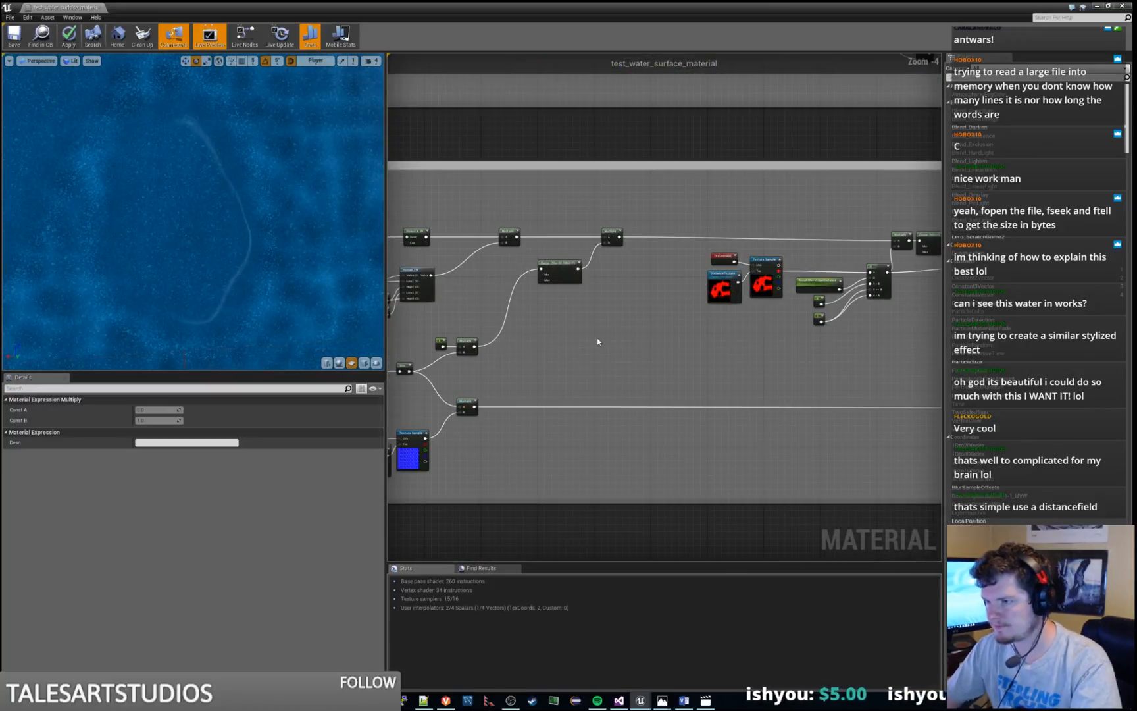
right_click(631, 337)
left_click(633, 340)
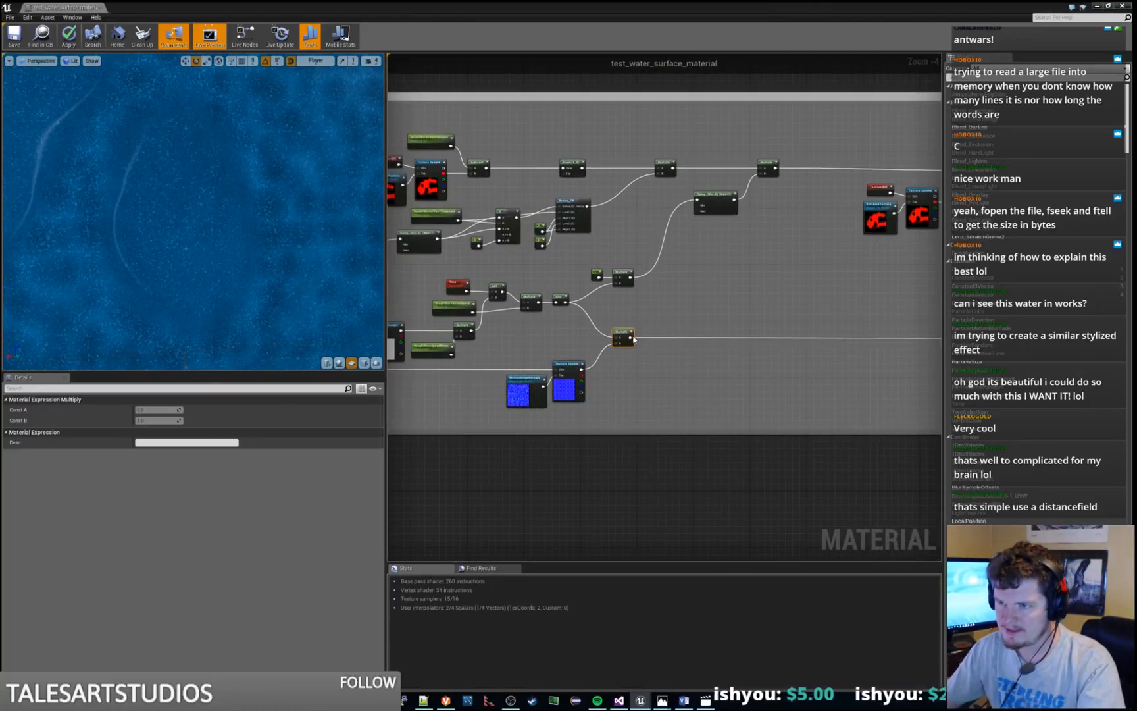
Preview the Sine node that drives the noise in the Rough Shore Edge group
scroll(686, 308, "down", 3)
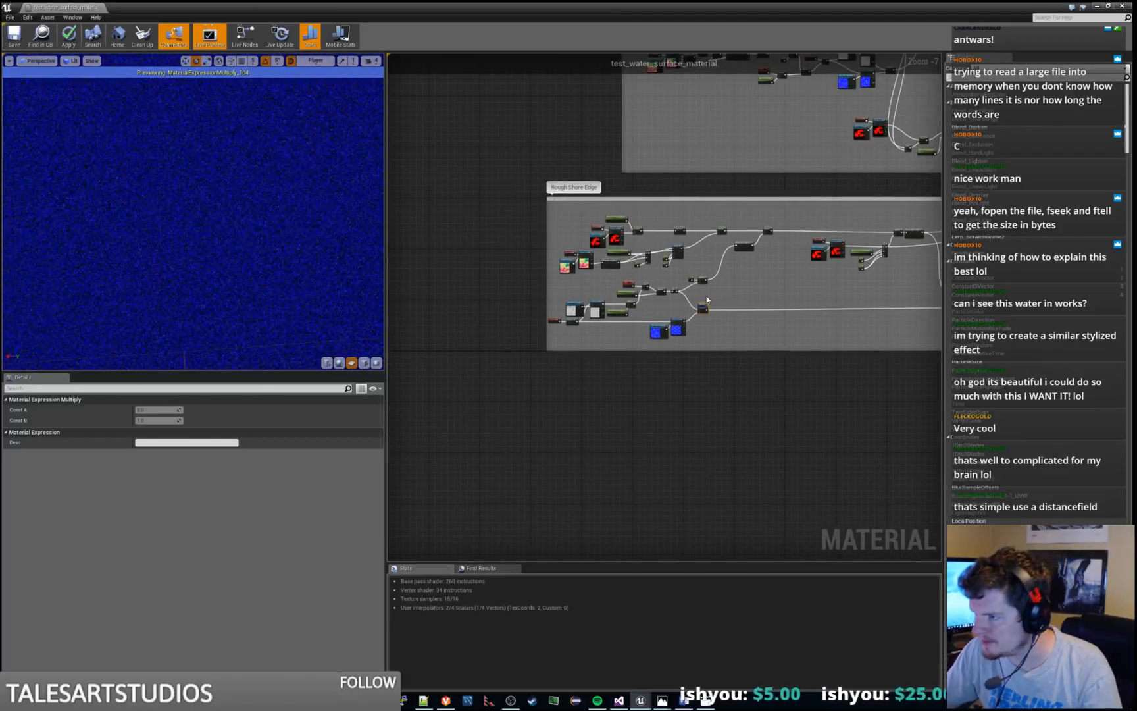
scroll(657, 303, "up", 3)
right_click(641, 284)
left_click(644, 289)
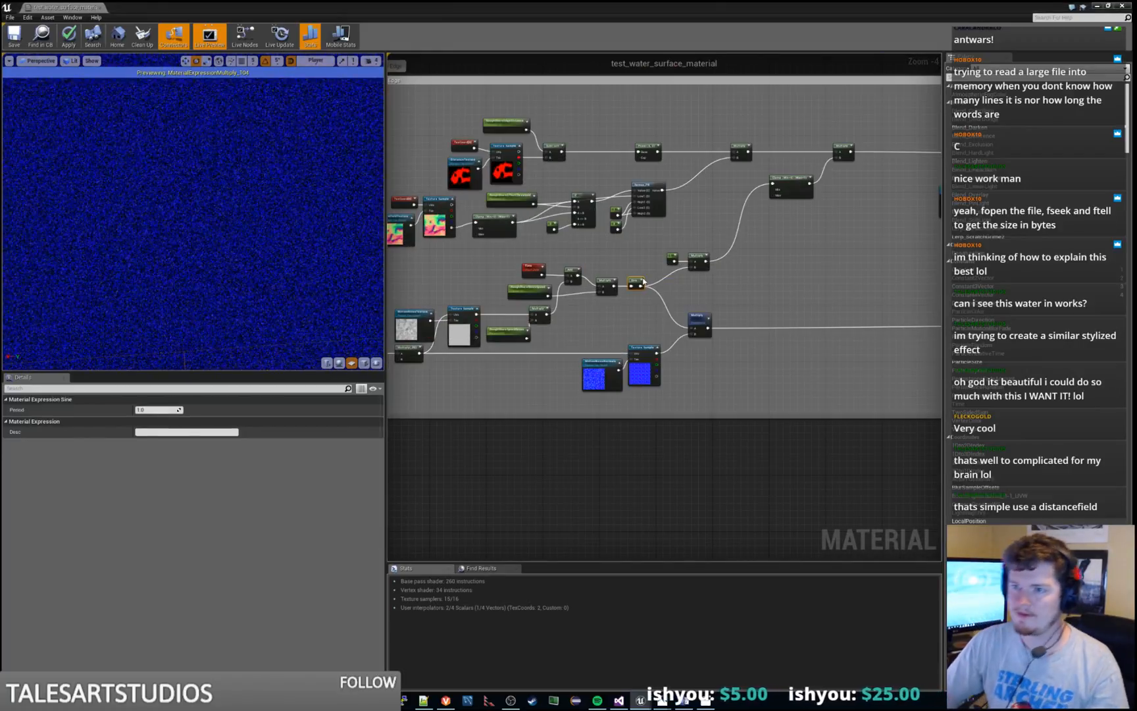
Preview the Clamp node on the shore edge noise, and the Multiply node that joins it with the edge mask
left_click(809, 187)
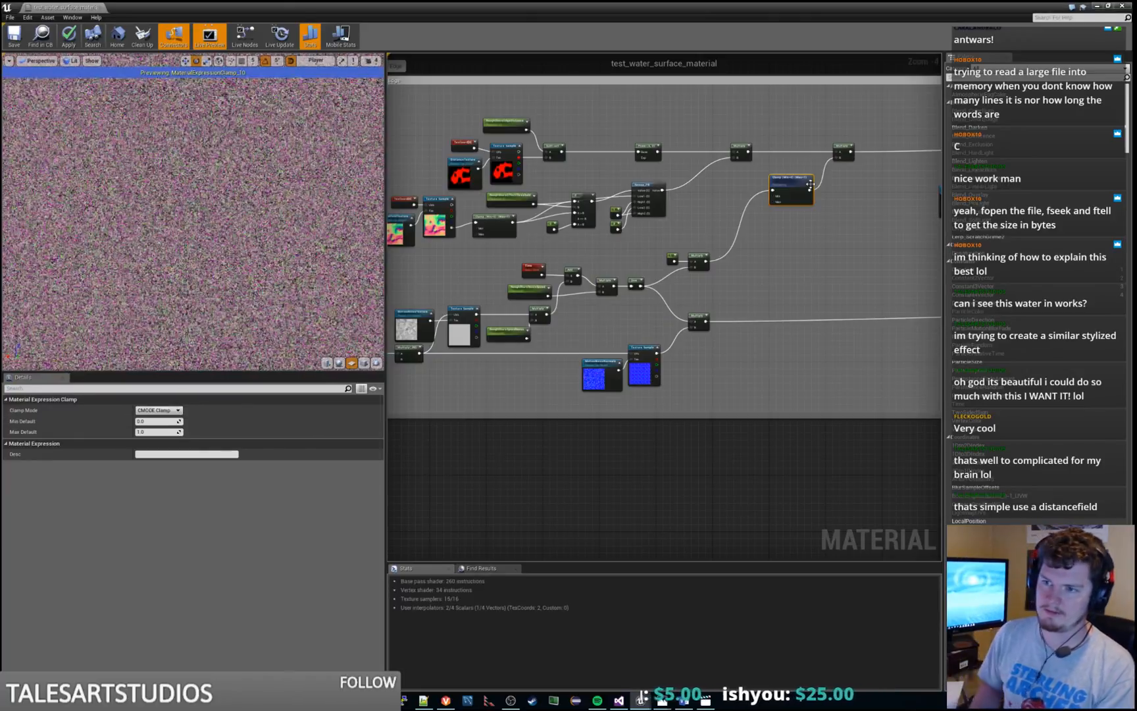
right_click(844, 145)
left_click(853, 150)
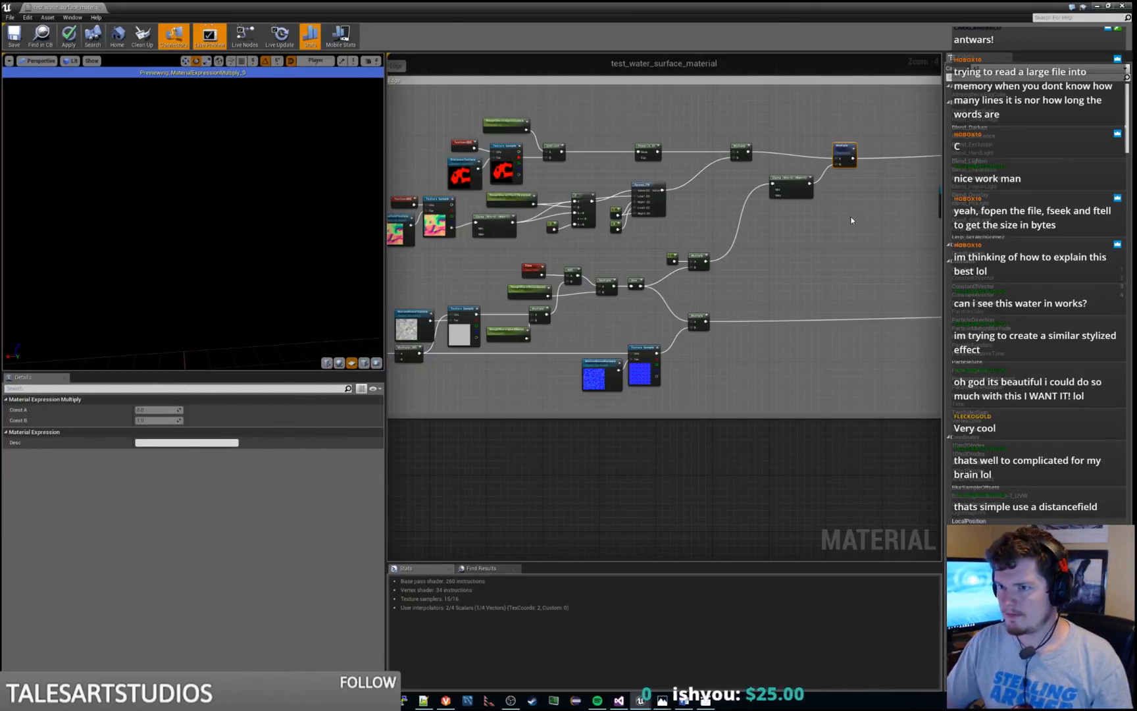
right_click_drag(848, 216, 685, 222)
scroll(686, 223, "down", 4)
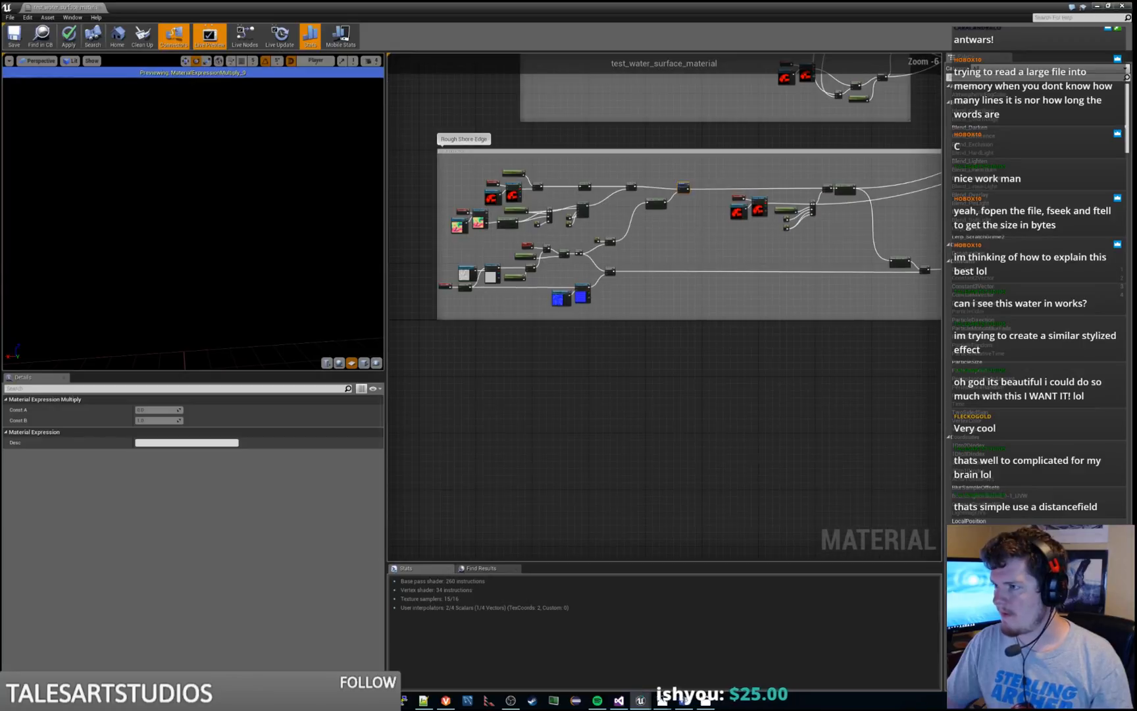
Preview the preceding Multiply node on the edge mask branch of the Rough Shore Edge group
right_click(622, 190)
left_click(623, 190)
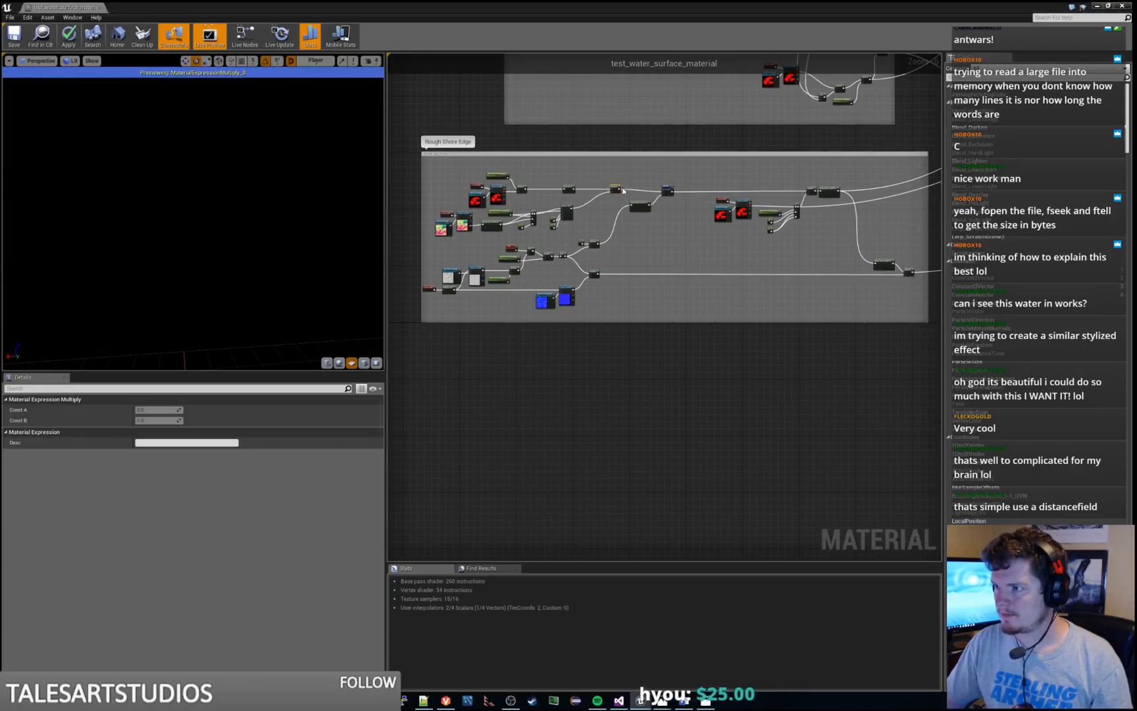
left_click(646, 181)
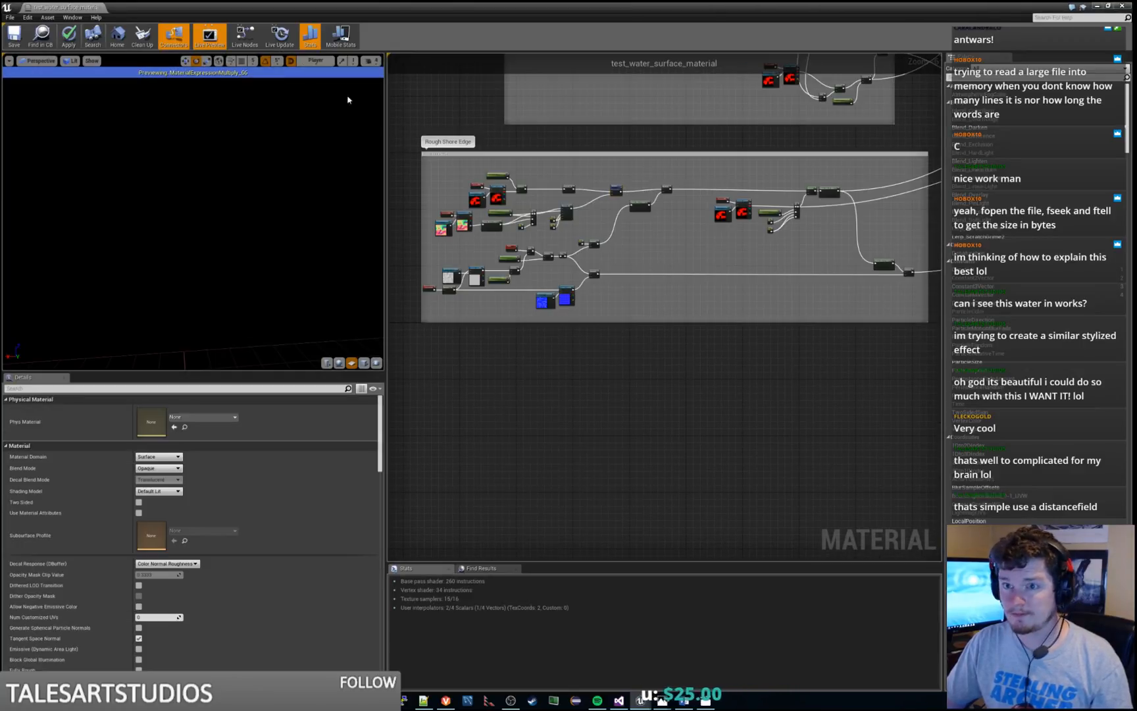
Return to the Surface Noise group and preview its lower Multiply node that combines the clamped noise with the normal texture
right_click_drag(743, 154, 674, 210)
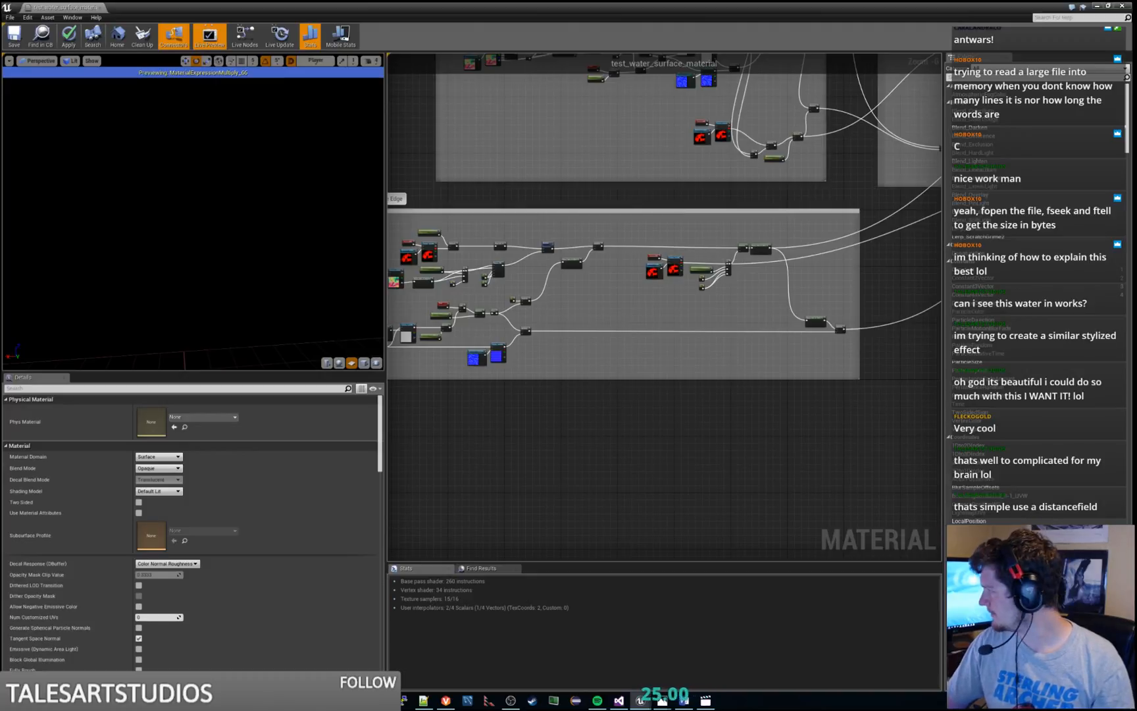
right_click_drag(646, 375, 520, 500)
scroll(537, 425, "down", 2)
right_click_drag(451, 331, 363, 480)
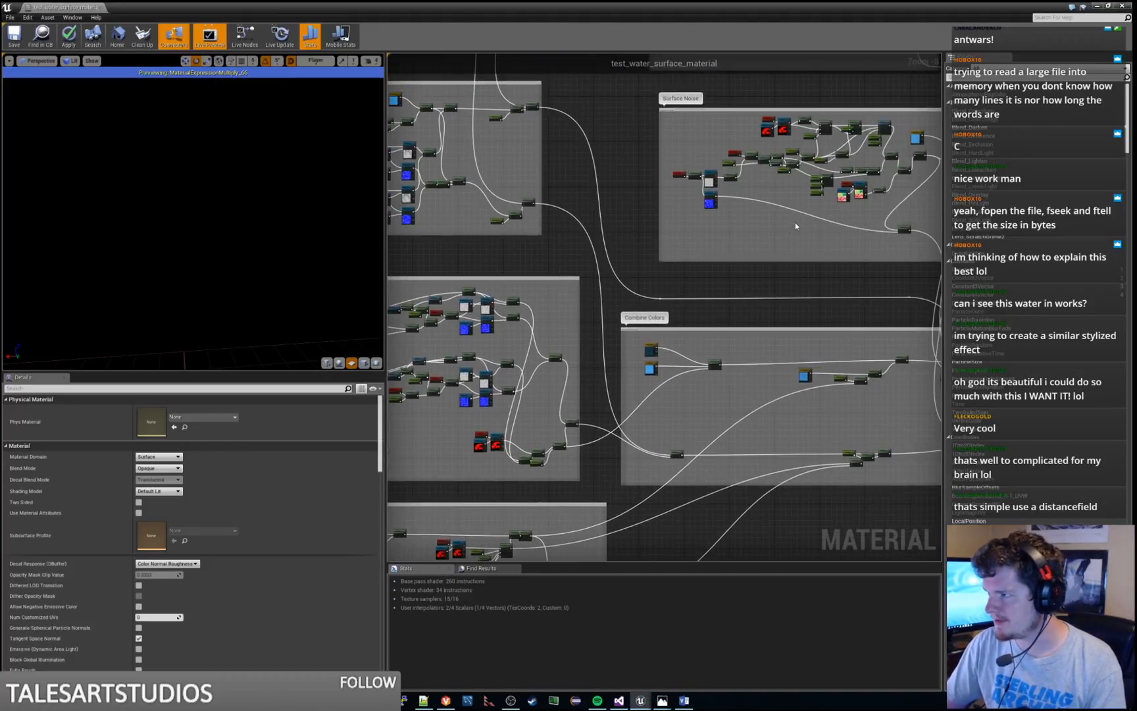
right_click_drag(794, 225, 631, 304)
scroll(779, 284, "up", 4)
right_click(688, 343)
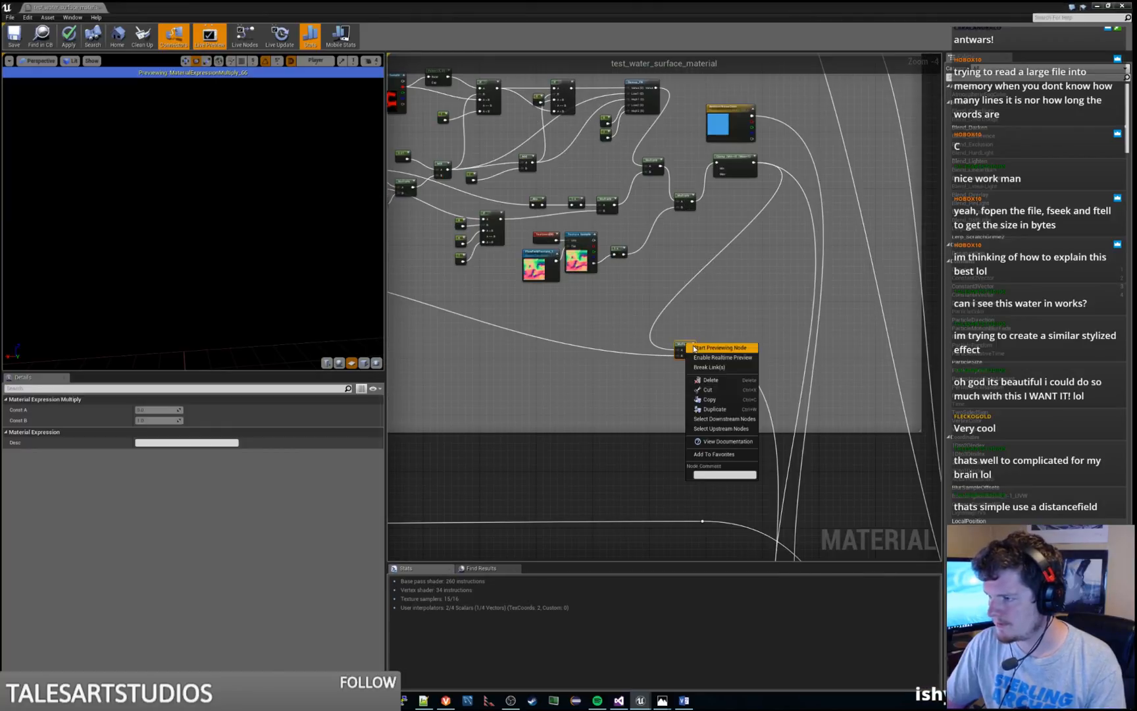
left_click(695, 348)
Stop previewing the lower Multiply node of the Surface Noise group and apply the material
right_click(687, 346)
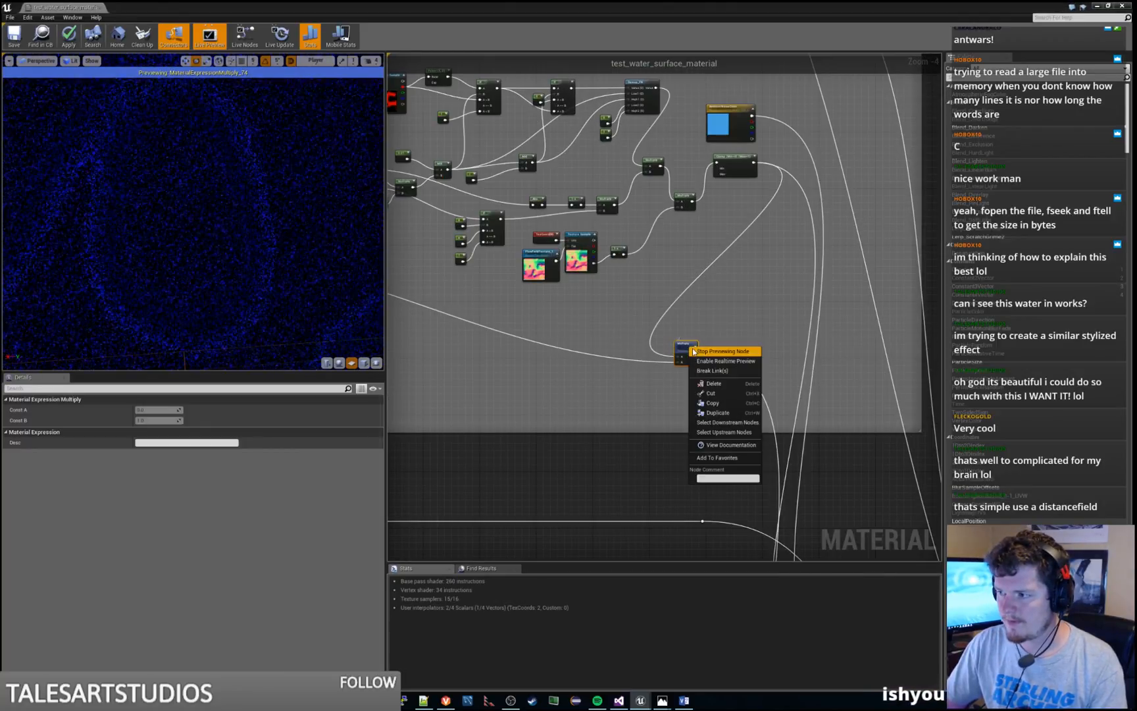
left_click(695, 351)
right_click_drag(323, 259, 322, 285)
middle_click_drag(323, 259, 278, 244)
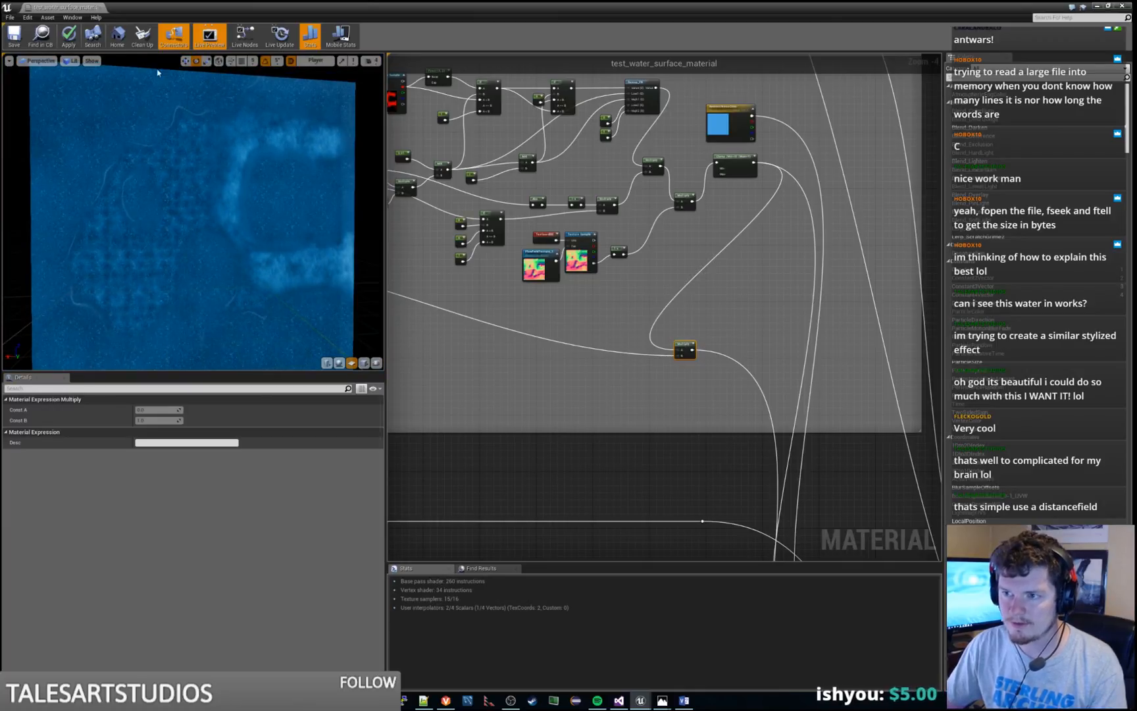
left_click(77, 37)
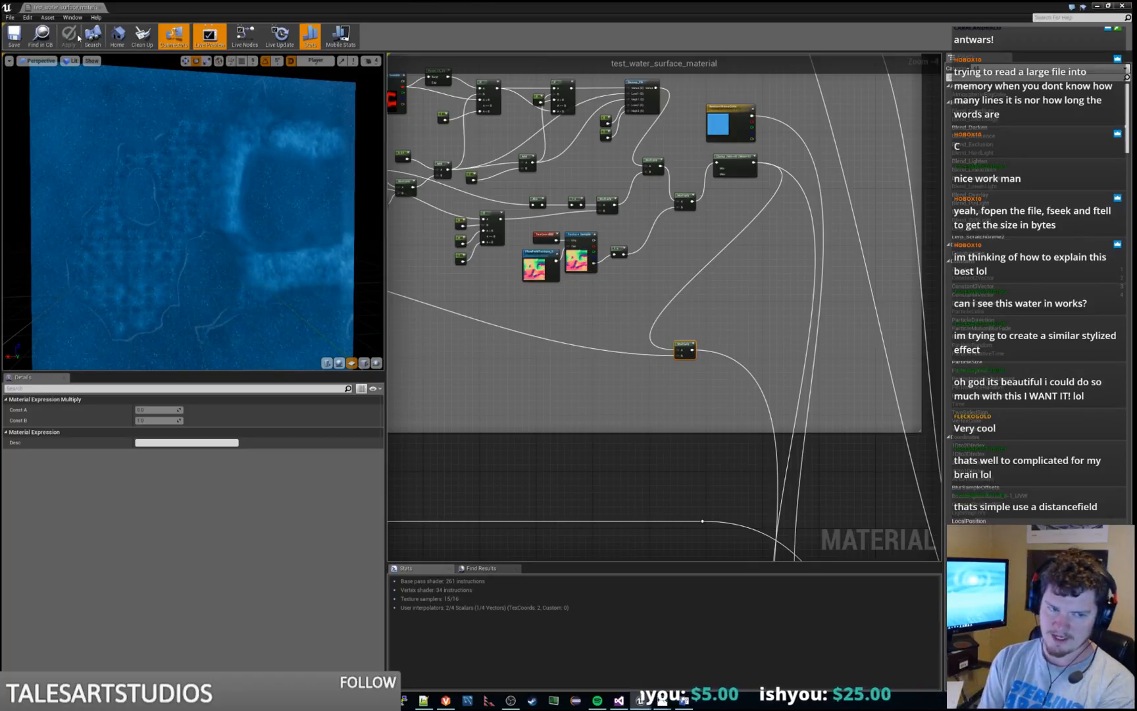
Search the material node list for "distancefield" nodes and close the list without adding one
right_click(702, 287)
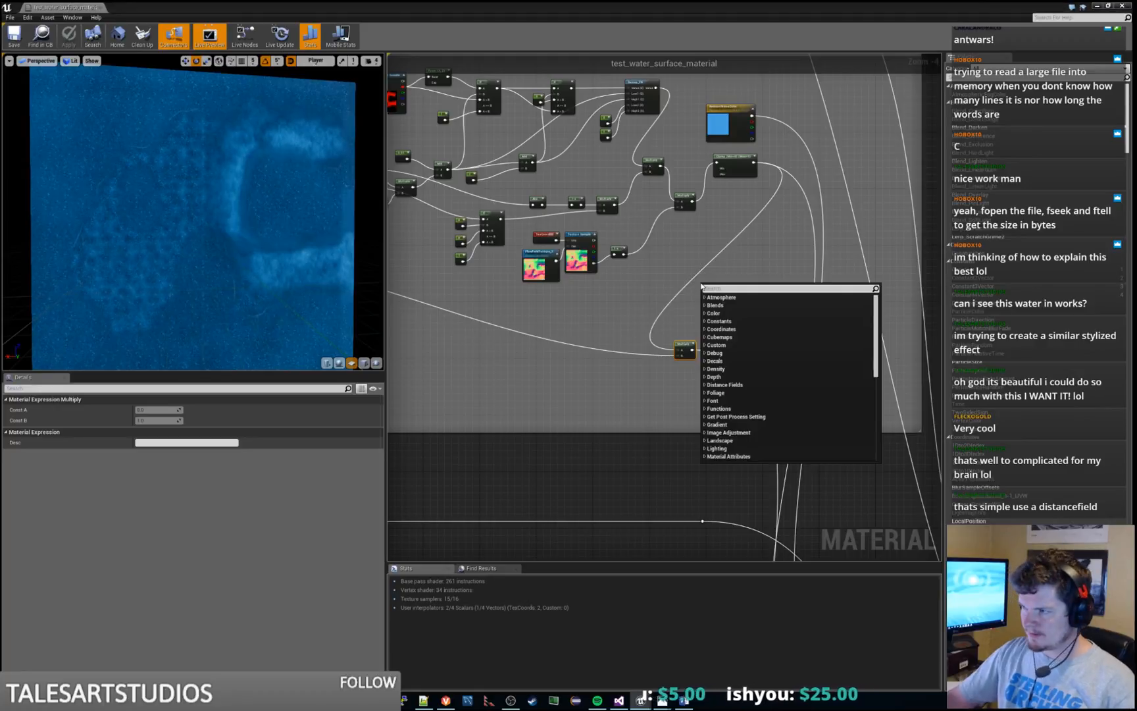
type("distancefie")
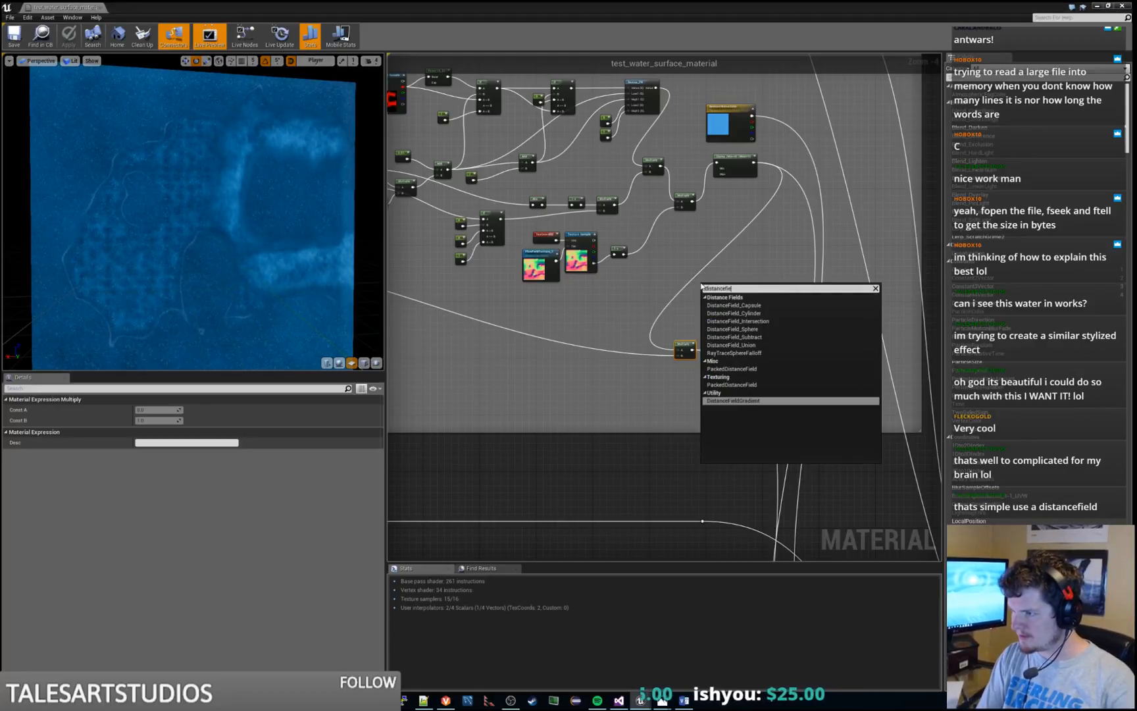
type("ld")
key("Up")
key("Up")
key("Down")
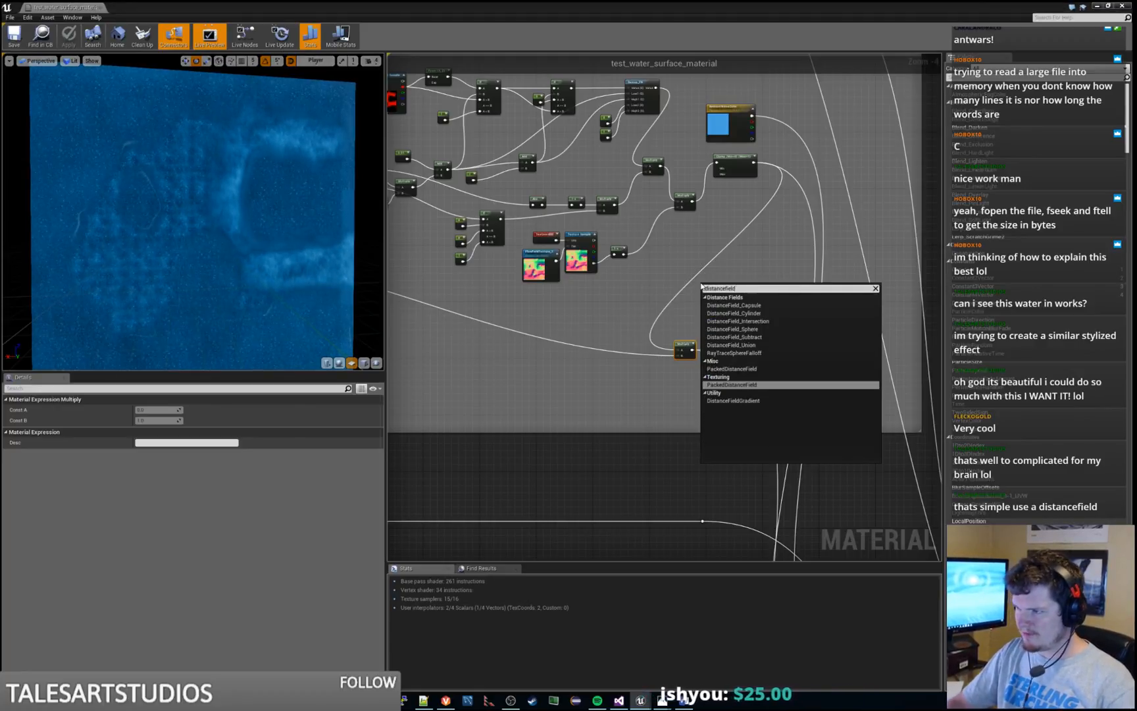
key("Escape")
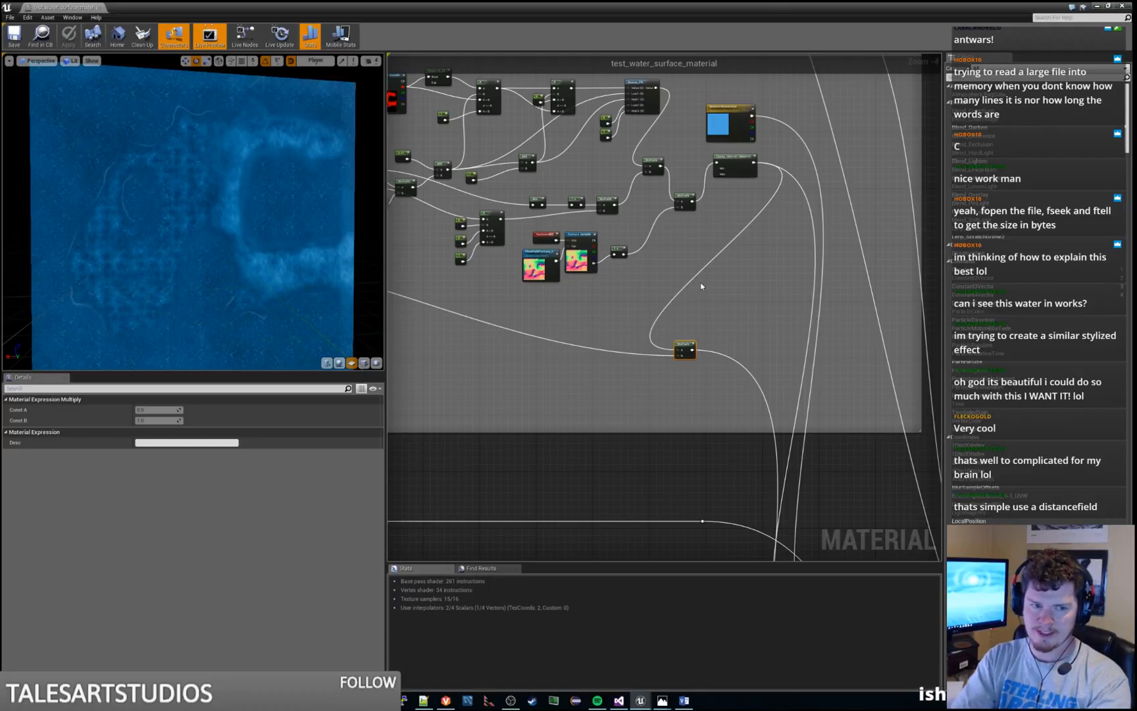
Preview the final Multiply node of the Rough Shore Edge group, and stop that preview
right_click_drag(593, 316, 898, 213)
scroll(837, 221, "down", 2)
right_click_drag(781, 280, 820, 76)
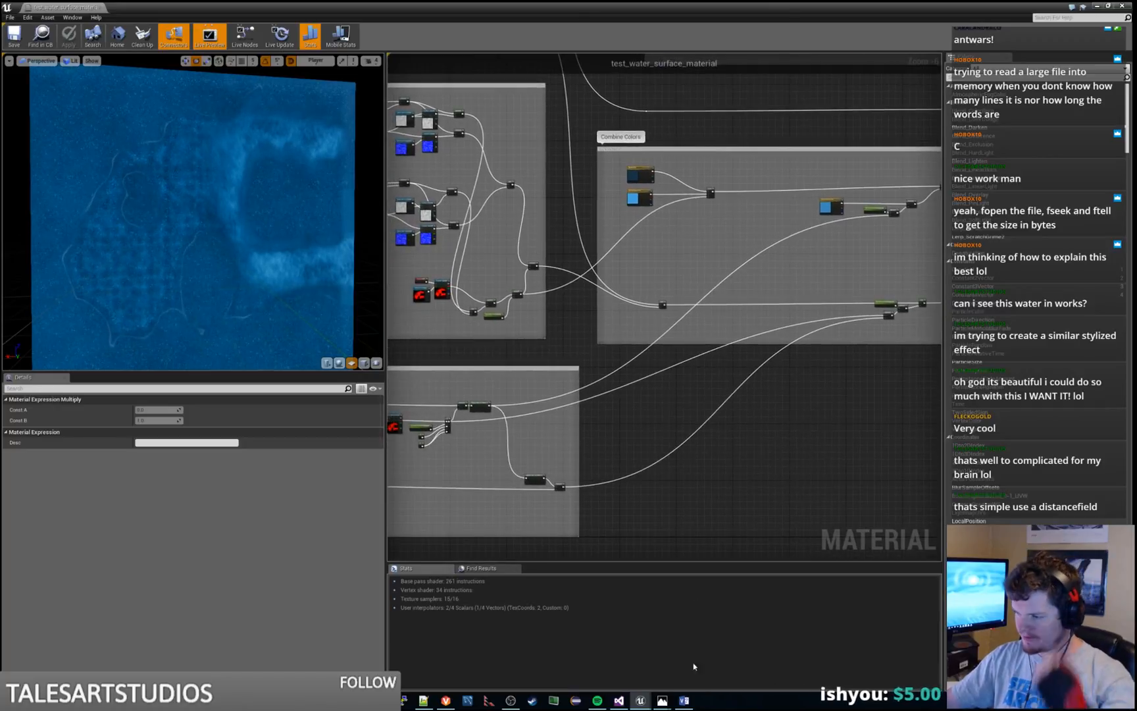
right_click_drag(612, 490, 672, 477)
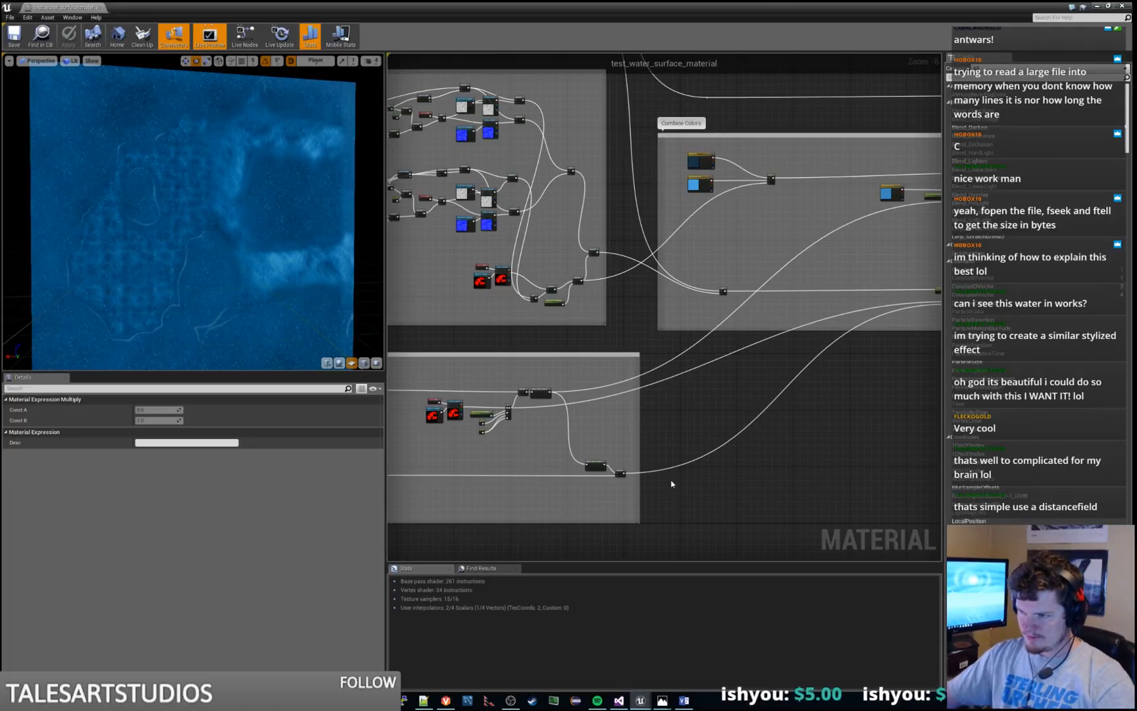
right_click_drag(671, 484, 710, 375)
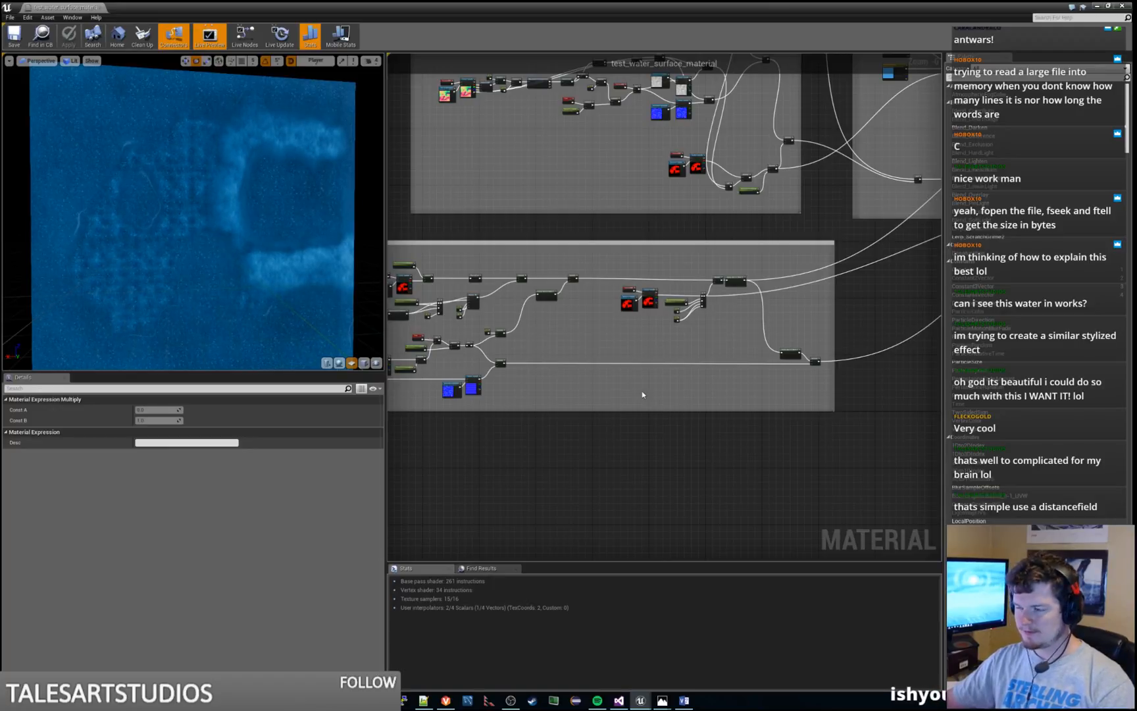
right_click_drag(642, 394, 702, 406)
scroll(768, 388, "down", 1)
scroll(702, 406, "up", 2)
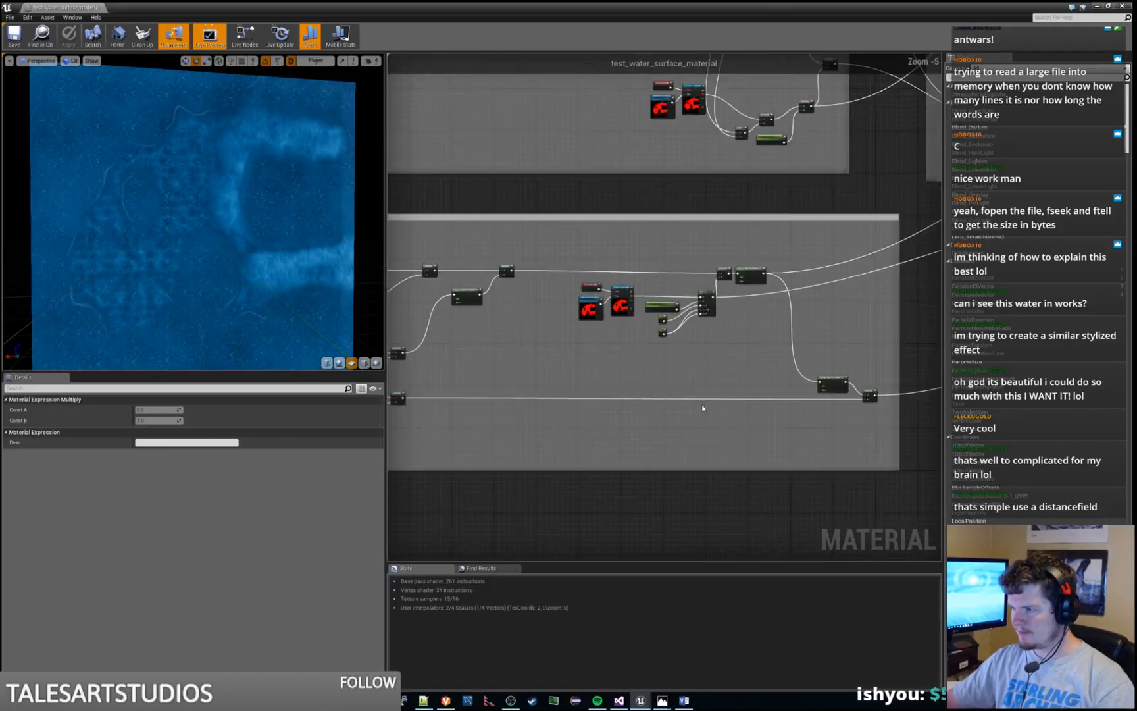
scroll(702, 408, "up", 1)
right_click_drag(839, 427, 655, 429)
right_click(743, 384)
left_click(752, 390)
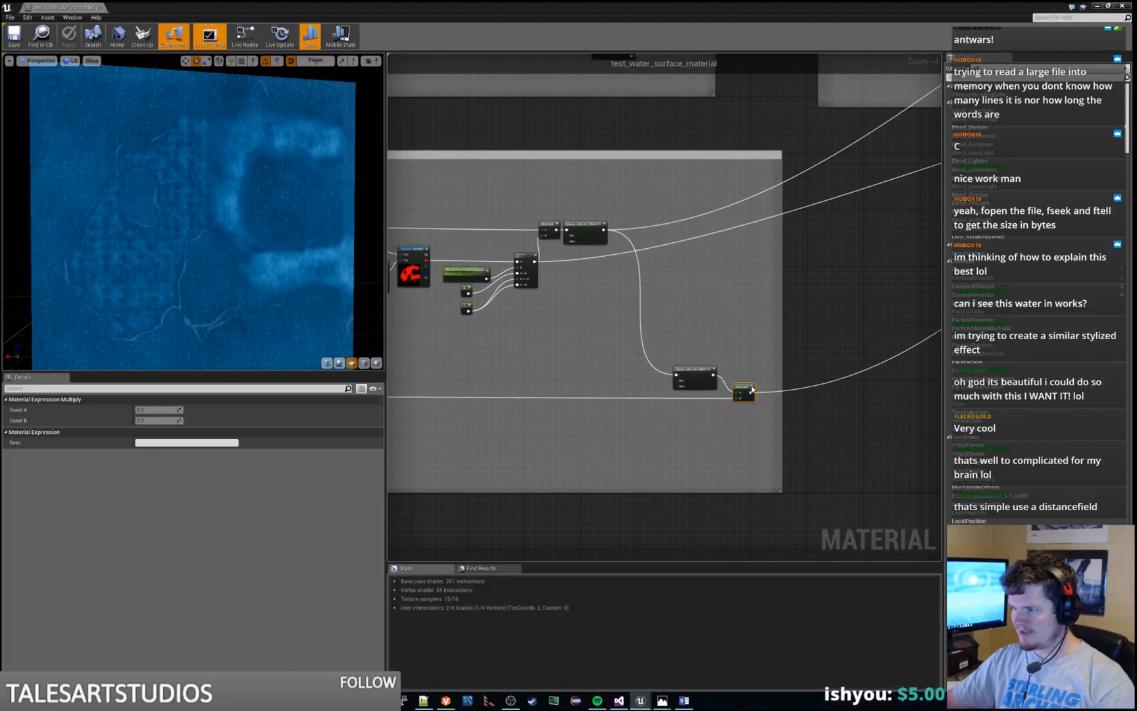
right_click(744, 384)
left_click(752, 388)
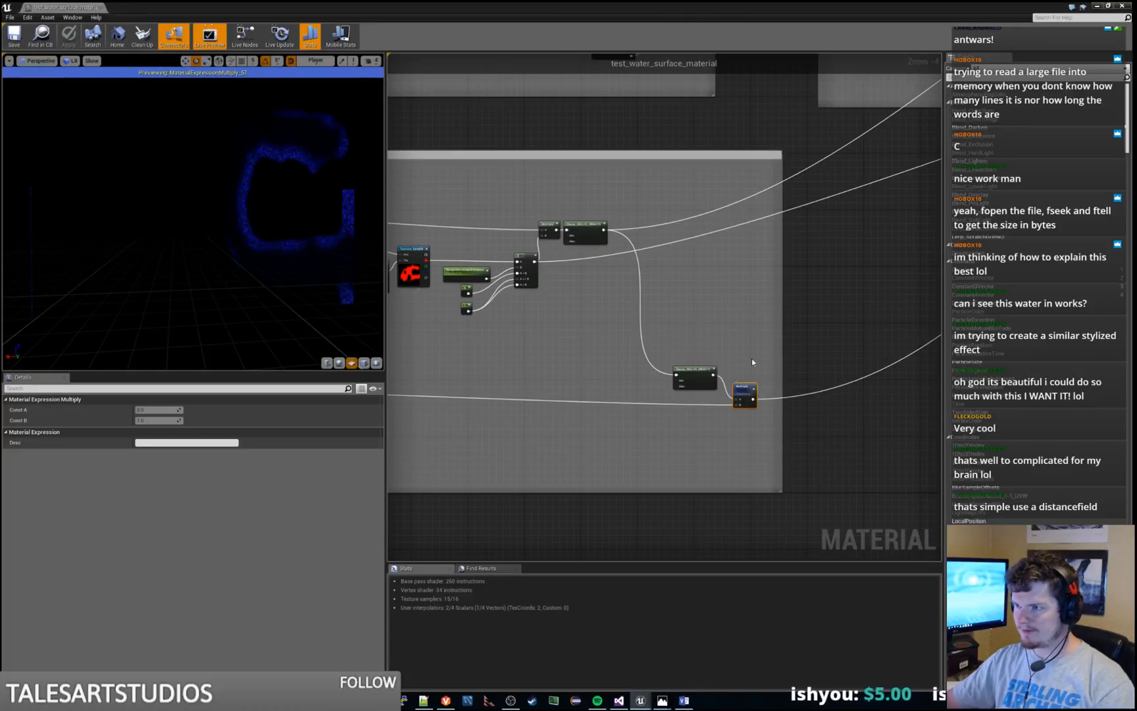
Inspect the RoughShoreEffectThreshold parameter at the start of the Rough Shore Edge group
mouse_move(725, 327)
right_mouse_down()
mouse_move(773, 344)
mouse_move(742, 344)
right_mouse_up()
scroll(773, 342, "down", 1)
scroll(773, 341, "down", 1)
right_click_drag(474, 376, 756, 343)
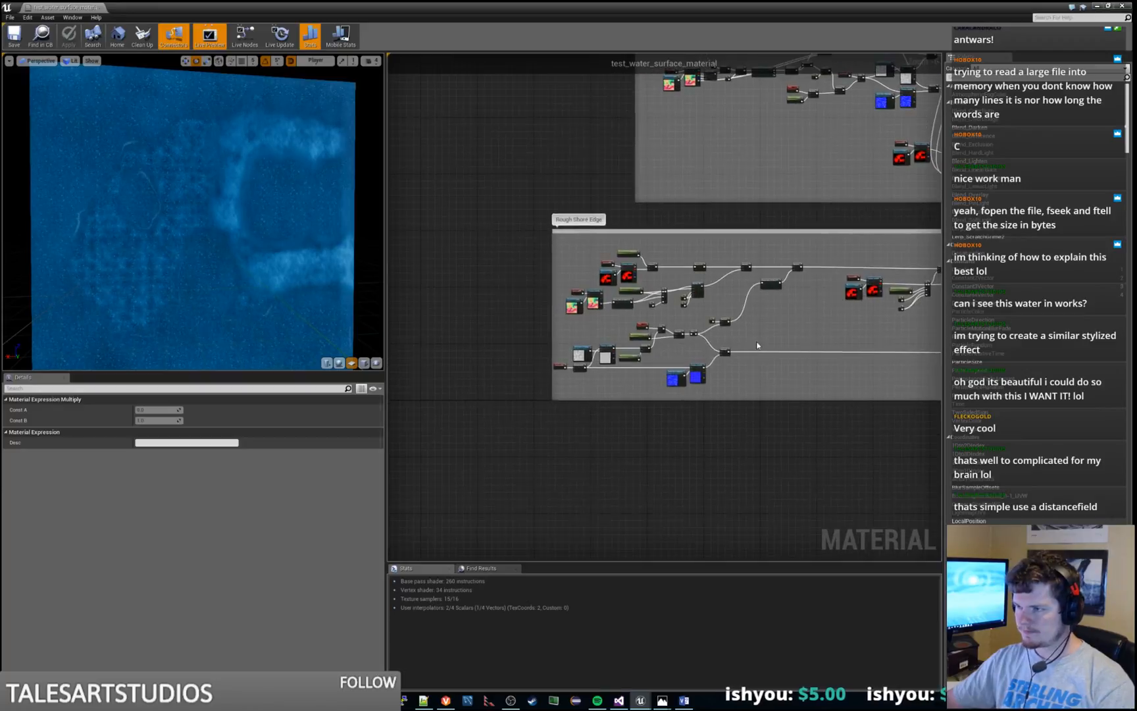
scroll(757, 345, "up", 2)
scroll(601, 322, "up", 2)
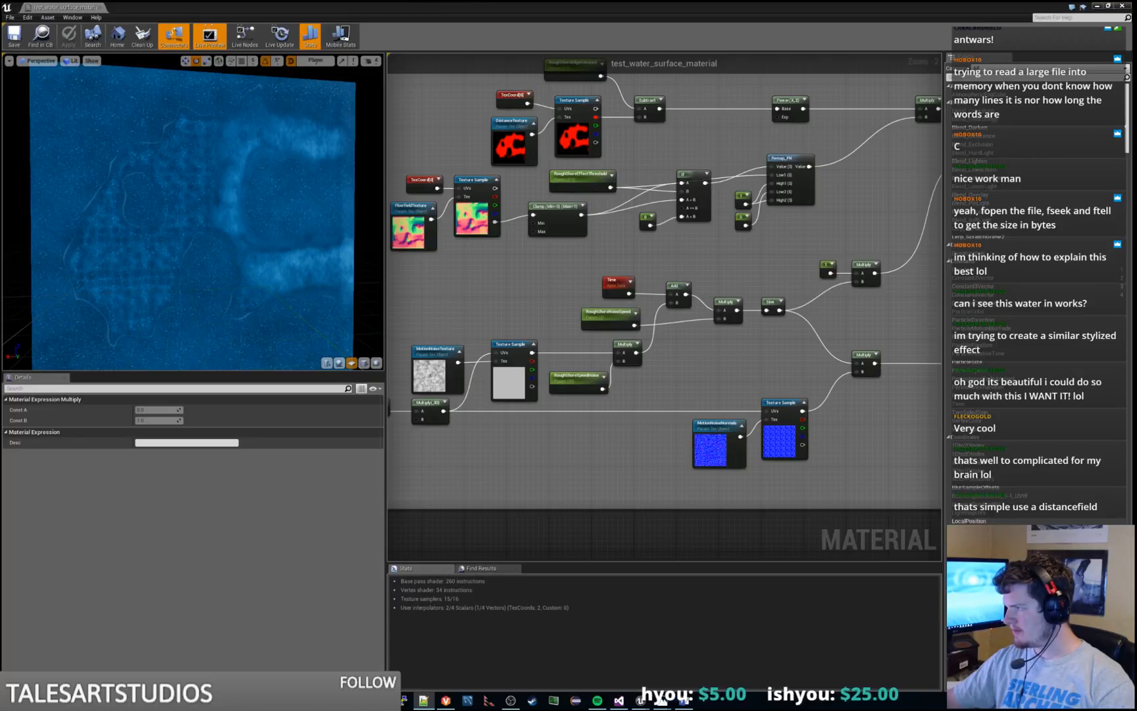
right_click_drag(482, 290, 569, 393)
left_click(617, 278)
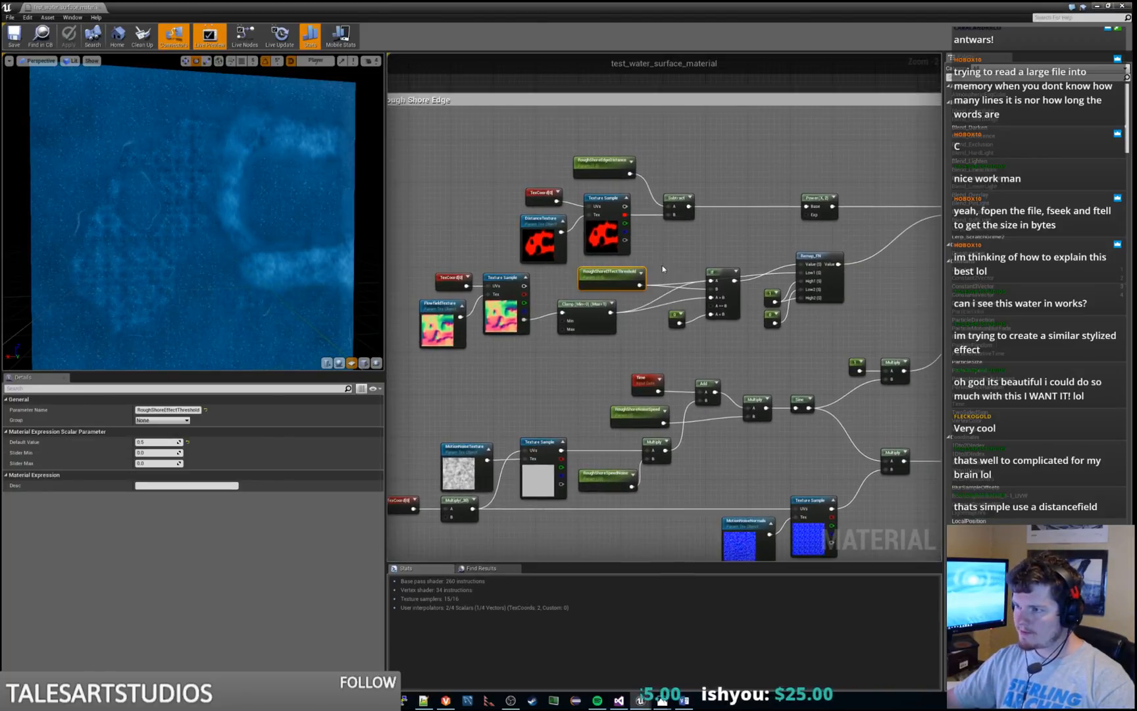
right_click_drag(696, 257, 666, 299)
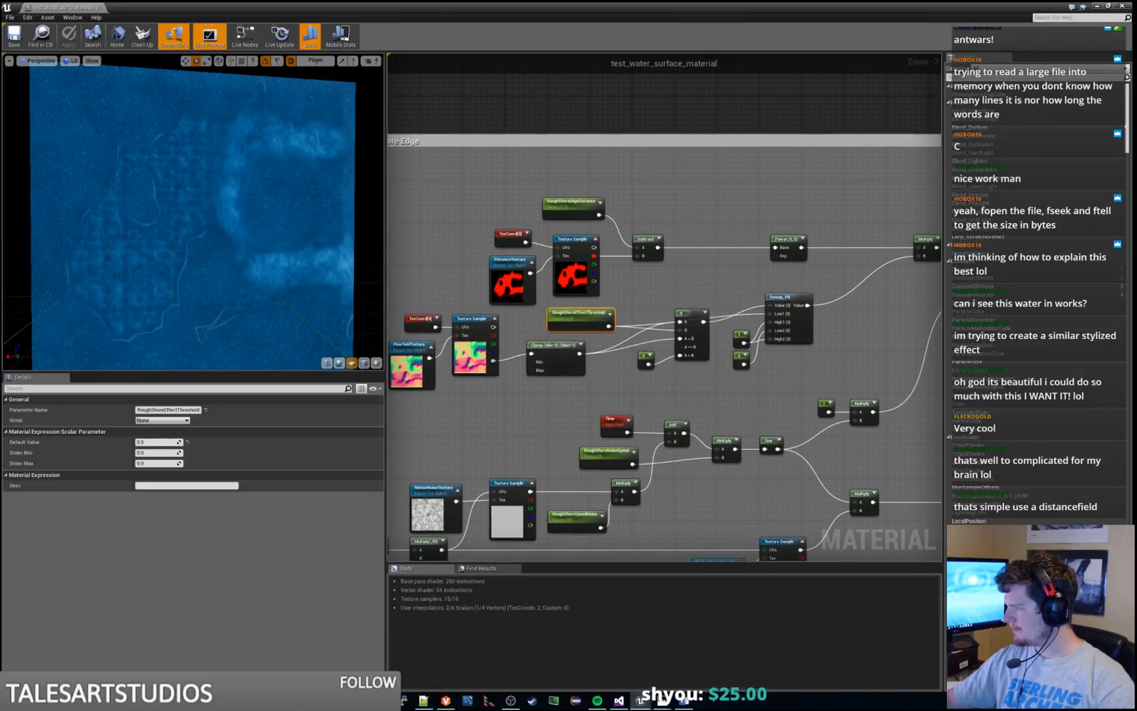
Inspect the RoughShoreEdgeDistance parameter beside the distance texture, and return to the RoughShoreEffectThreshold parameter
scroll(678, 306, "down", 4)
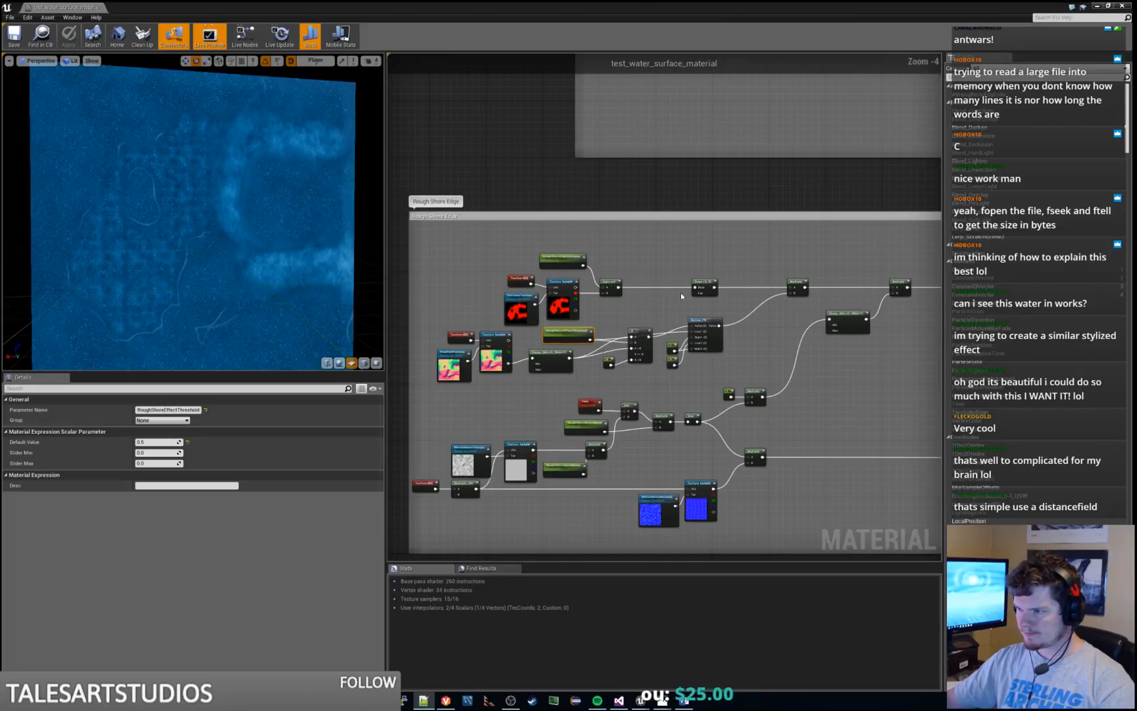
right_click_drag(677, 311, 617, 360)
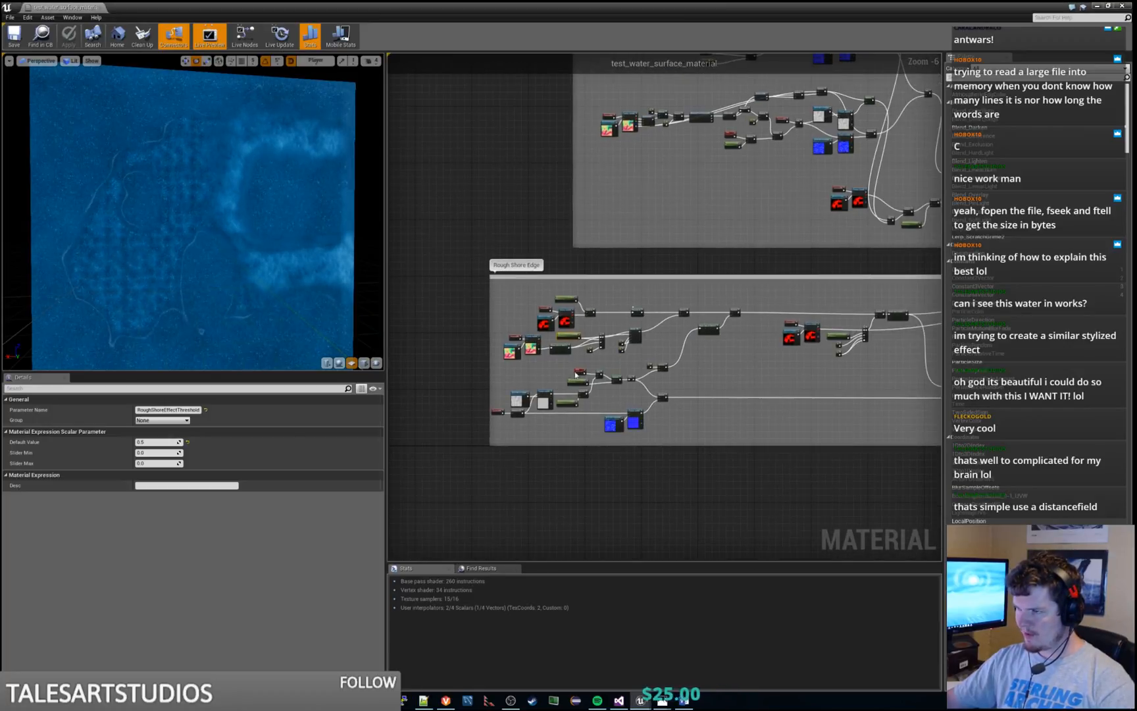
right_click_drag(746, 220, 788, 220)
scroll(788, 221, "up", 4)
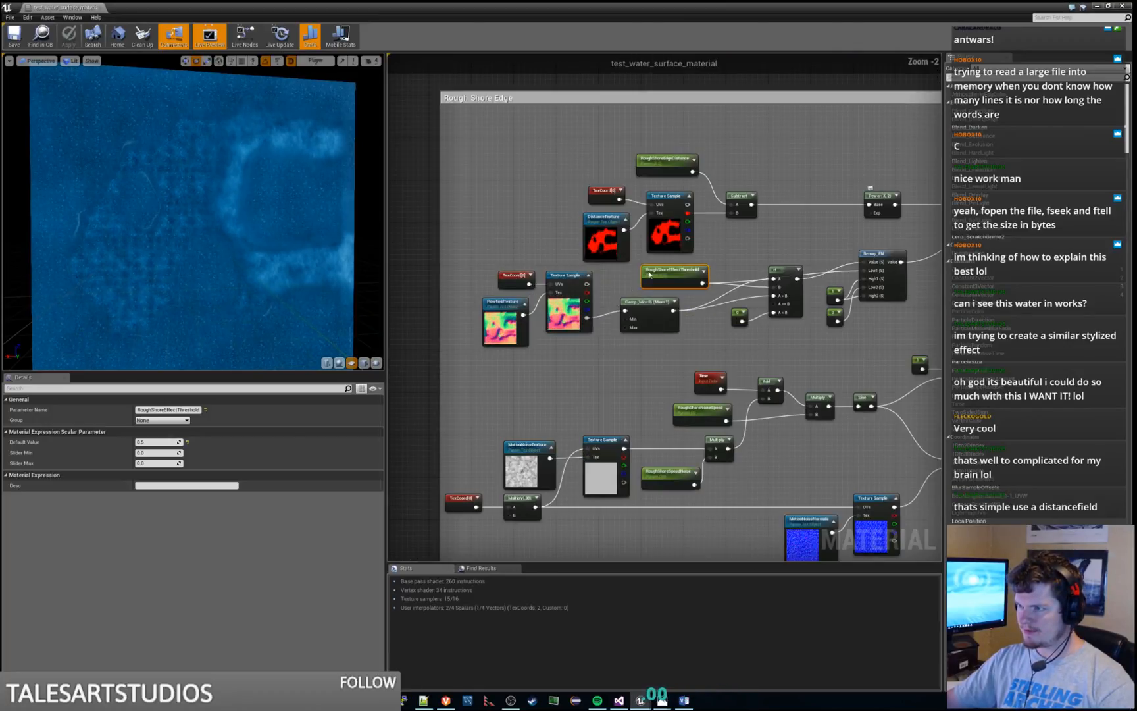
left_click(666, 161)
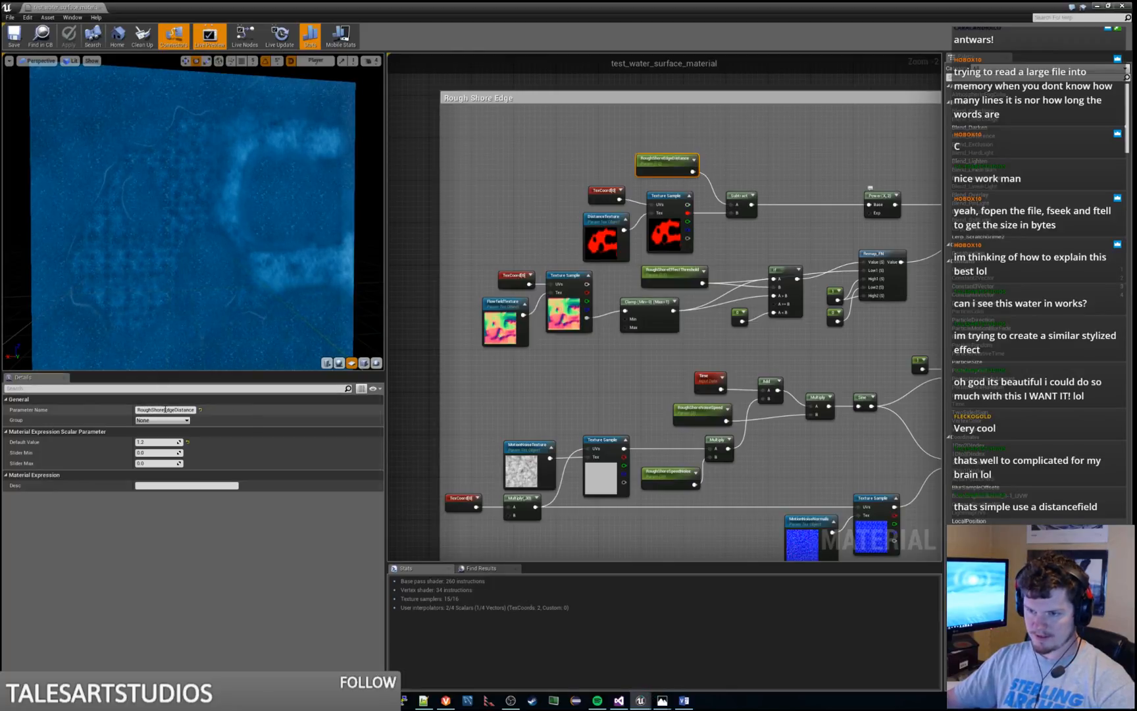
left_click(162, 409)
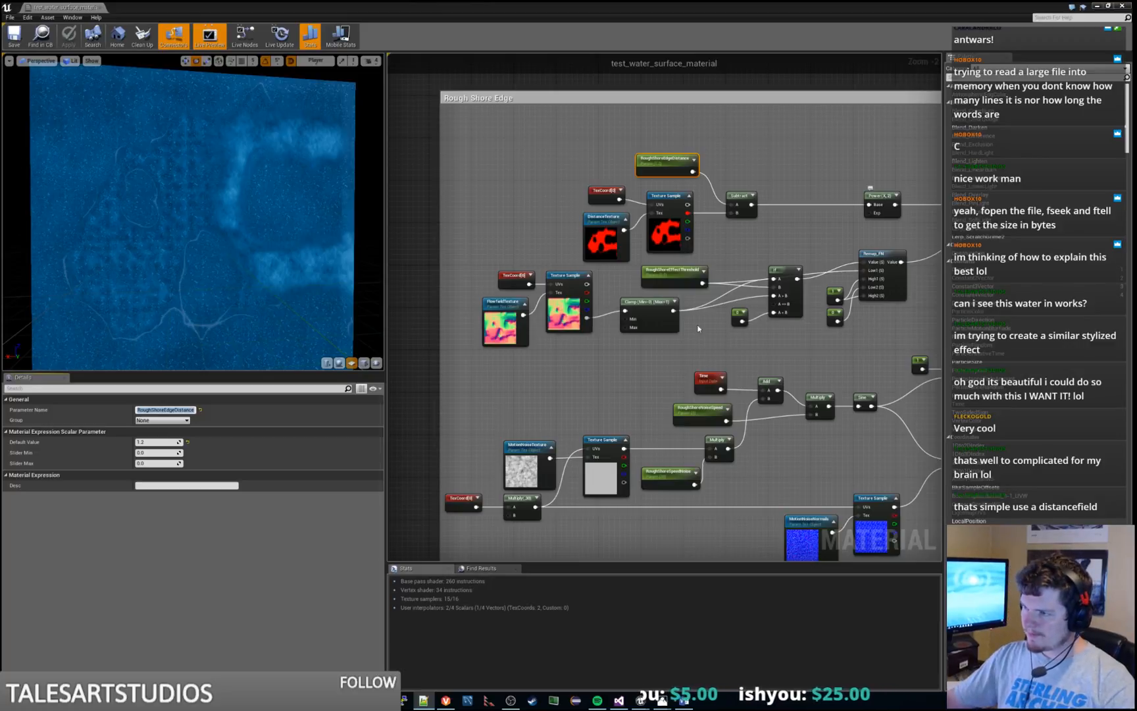
left_click(672, 273)
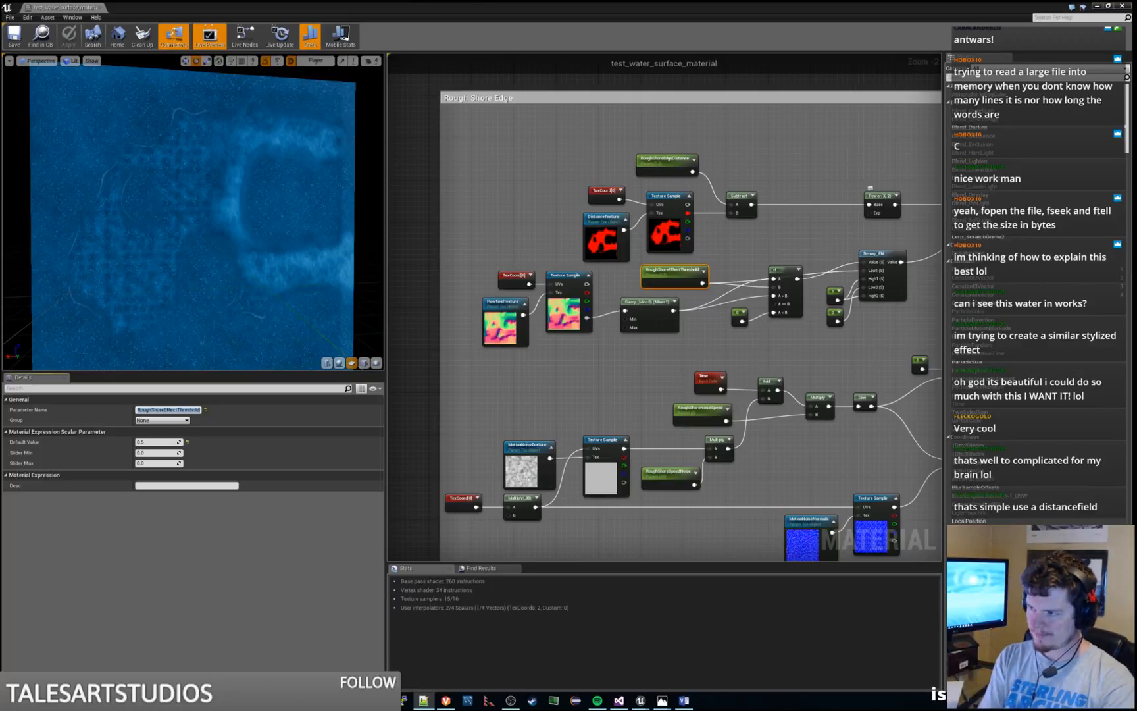
Inspect the RoughShoreNoiseSpeed and RoughShoreSpeedNoise parameters in the noise branch of the Rough Shore Edge group
right_click_drag(788, 461, 763, 355)
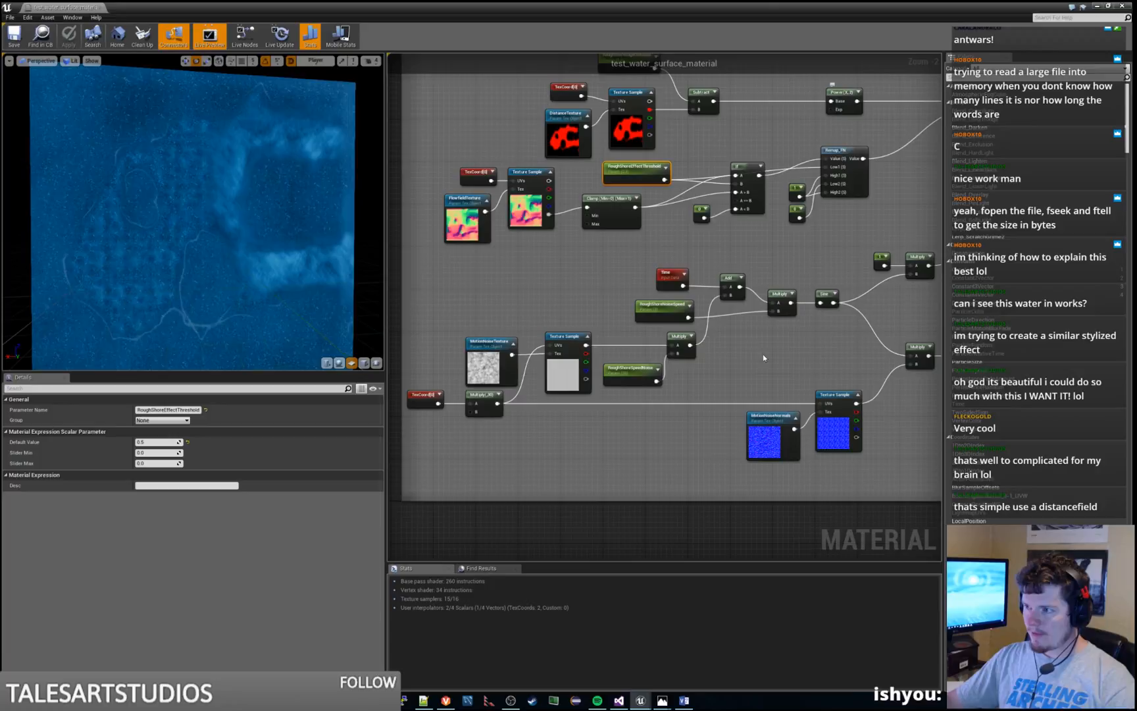
left_click(665, 308)
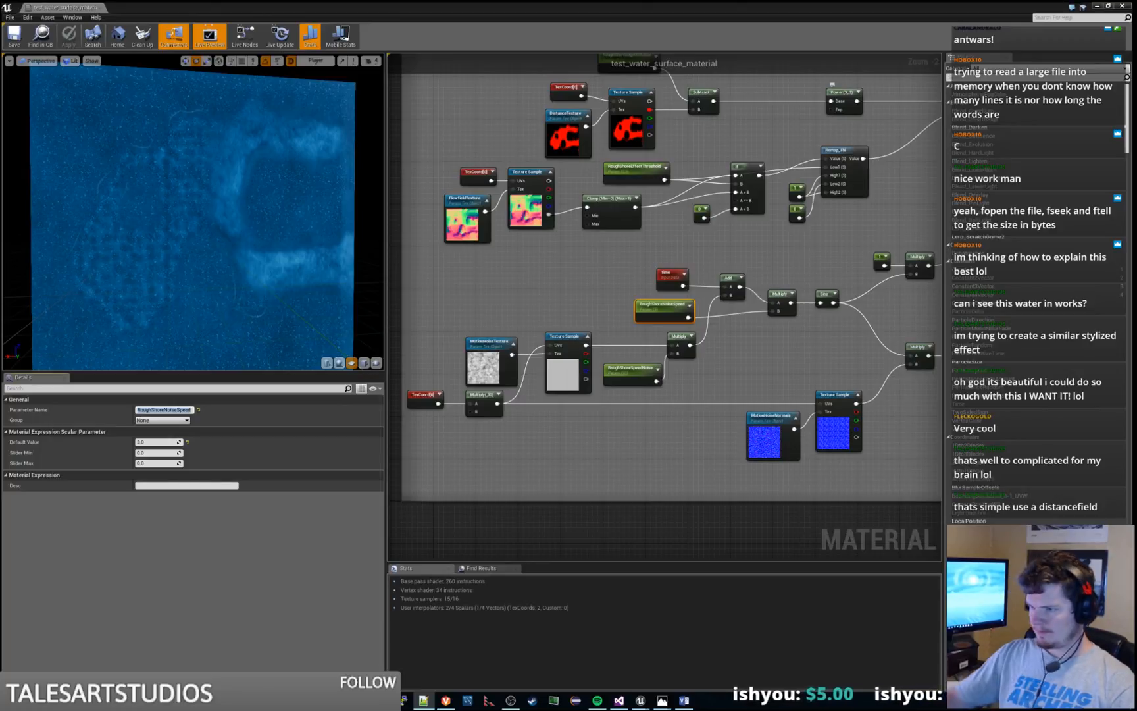
left_click(616, 369)
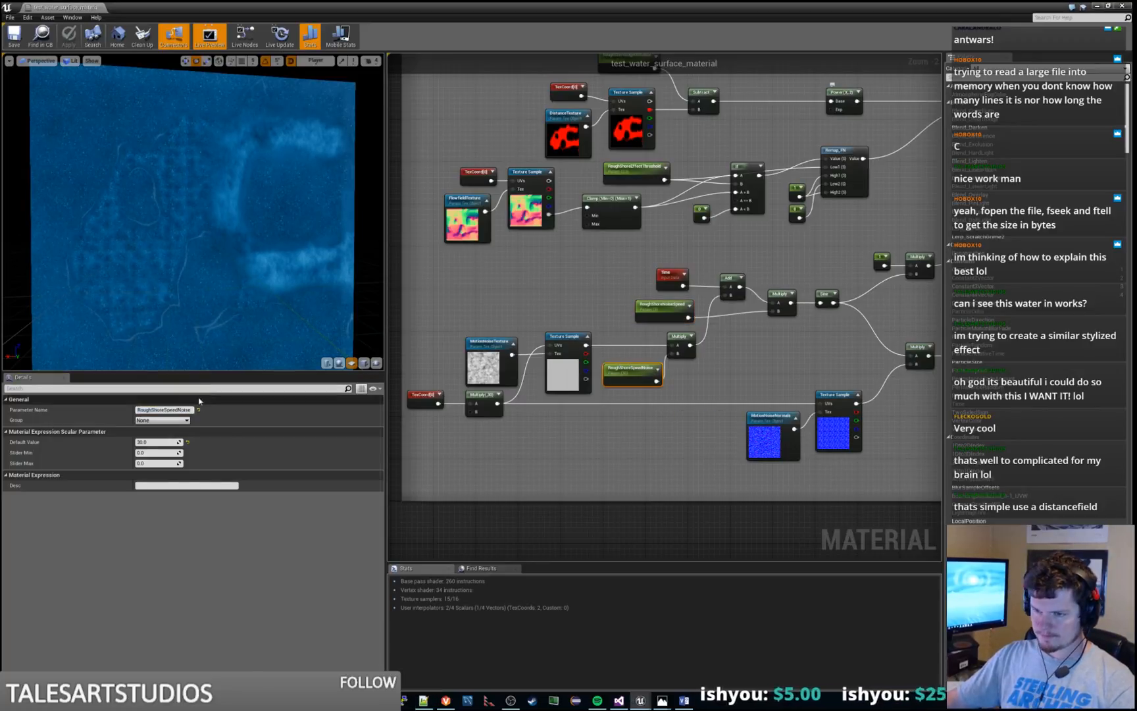
left_click(698, 387)
Rename the RoughShoreSpeedNoise parameter to RoughShoreNoiseOffset
left_click(623, 366)
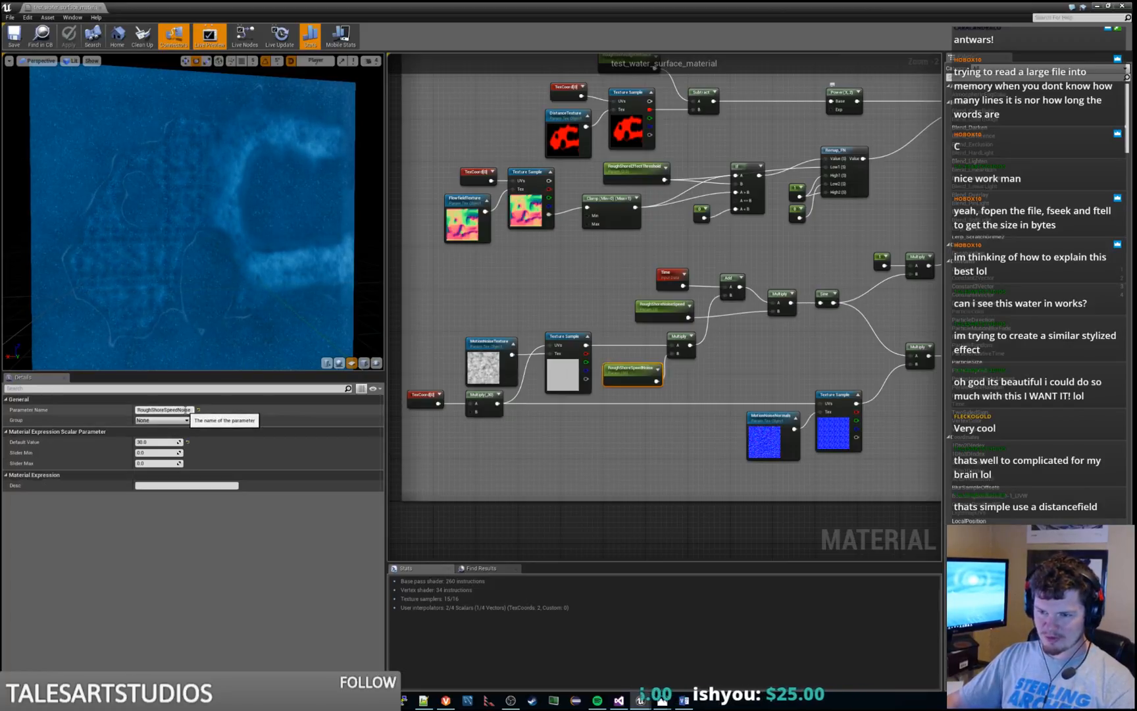
left_click(187, 410)
double_click(181, 409)
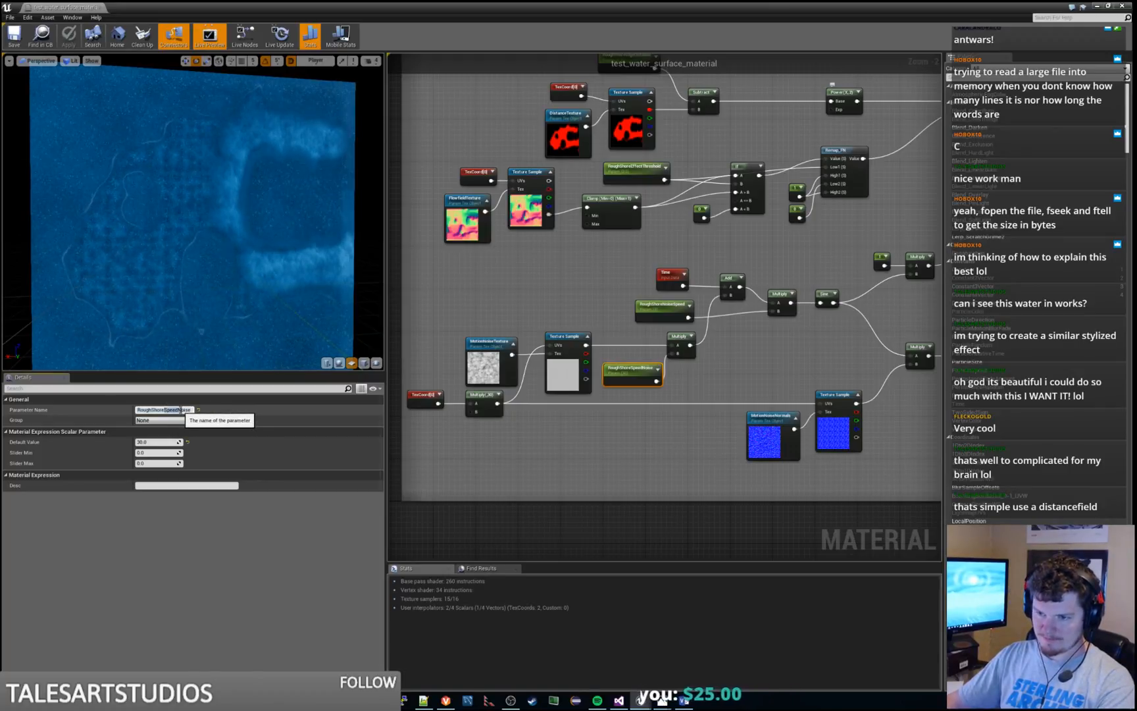
key("BackSpace")
key("End")
type("Init")
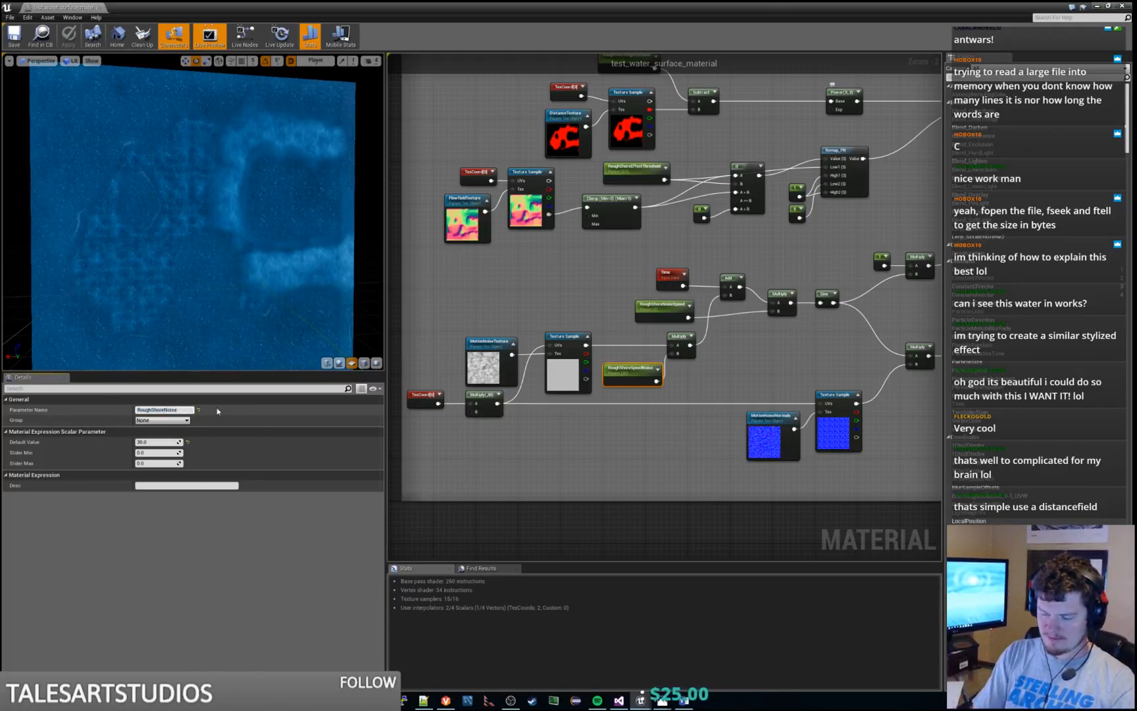
type("ialOffset")
key("Return")
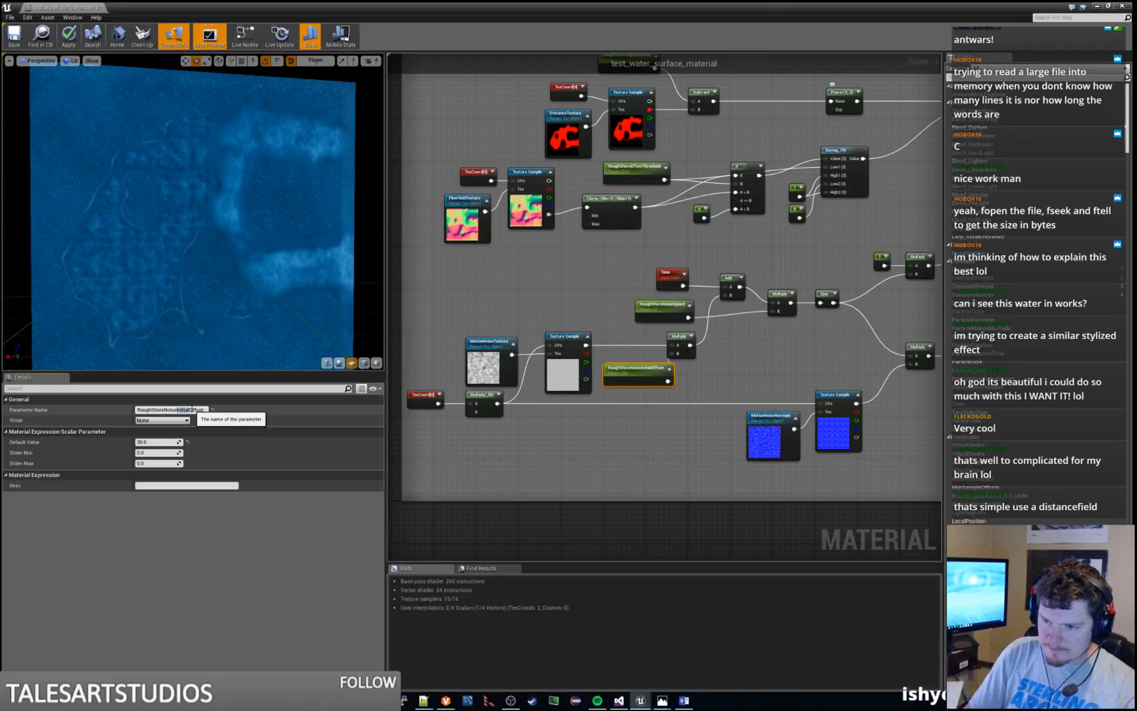
key("BackSpace")
key("Return")
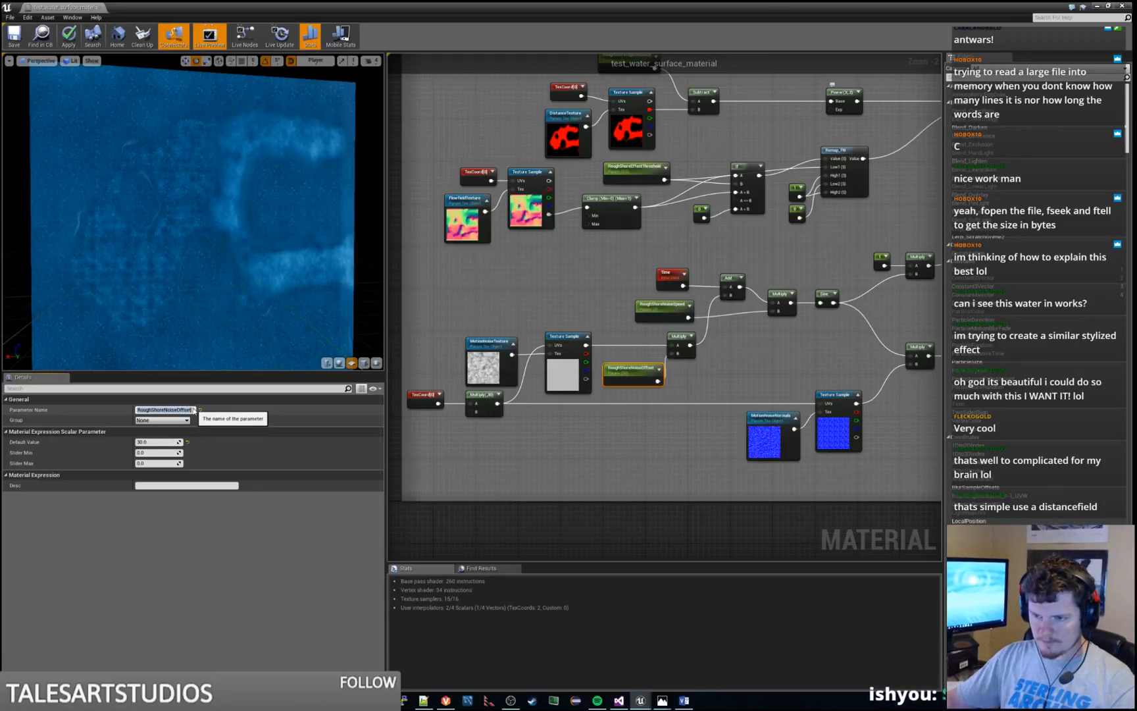
left_click(716, 310)
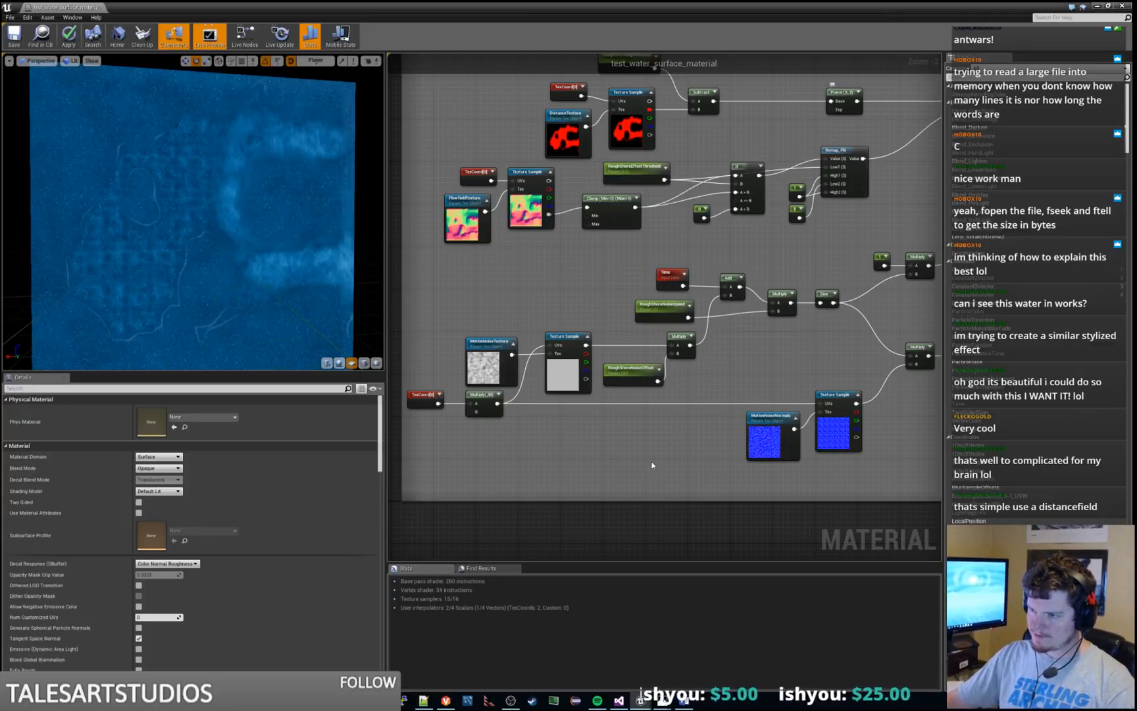
Set Const B to 10 on the Multiply node that scales the texture coordinates of the rough shore noise
right_click_drag(652, 464, 707, 406)
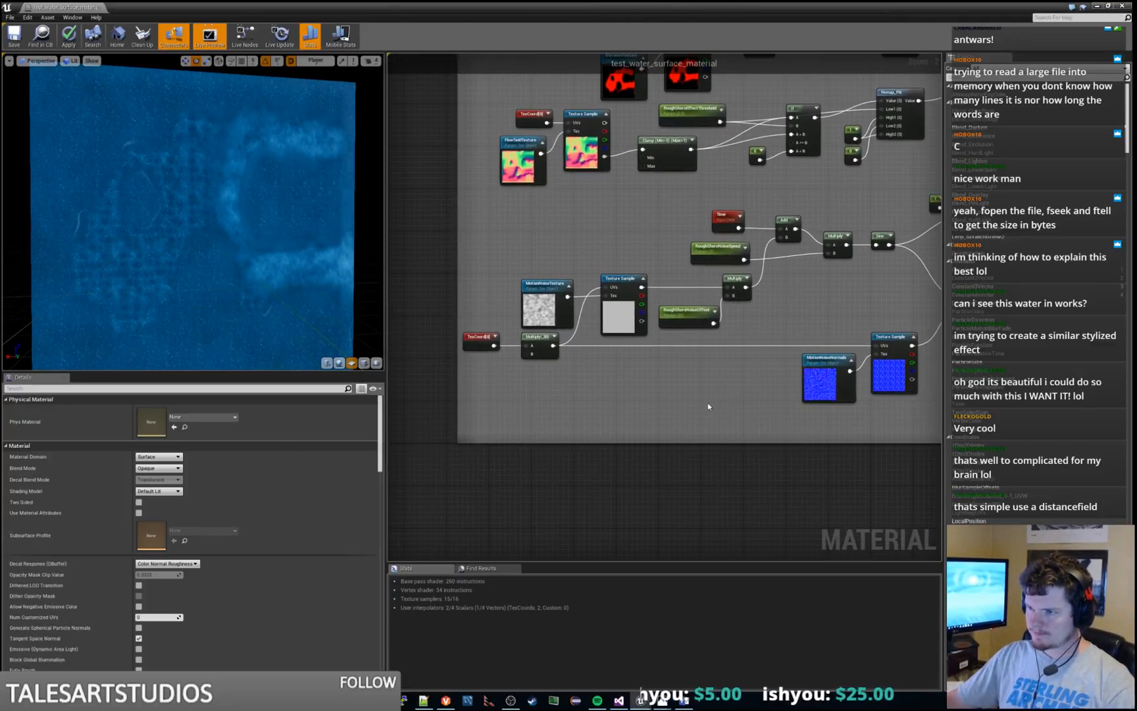
left_click(546, 346)
scroll(549, 345, "up", 2)
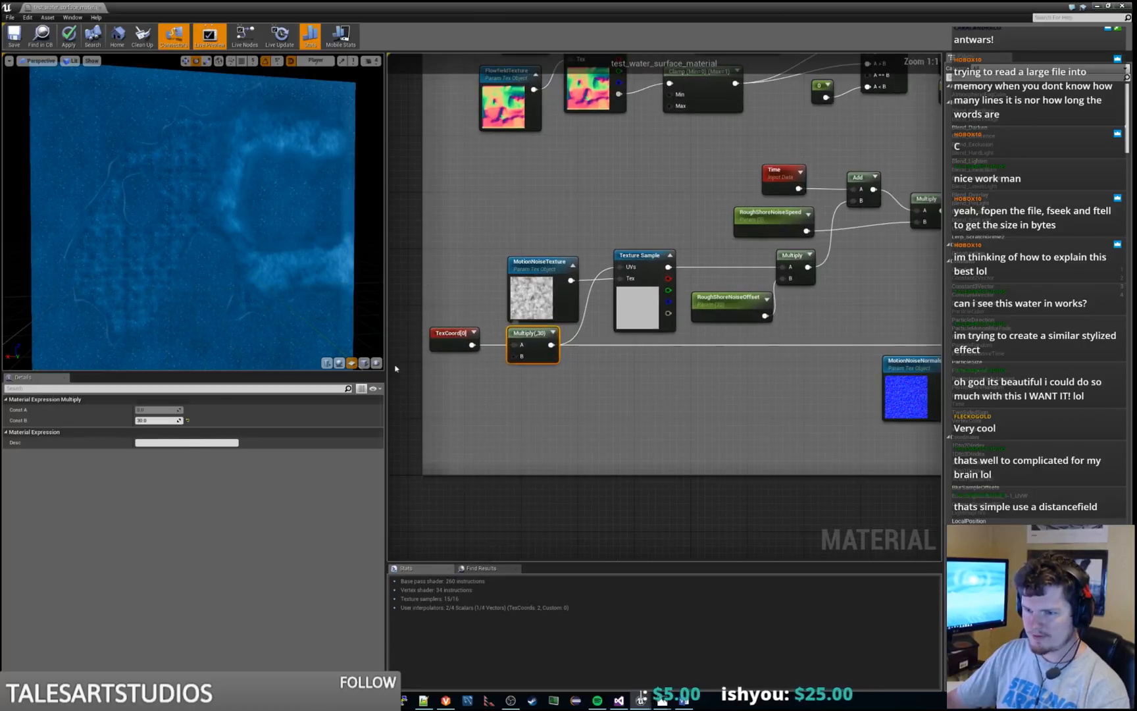
left_click(166, 422)
type("10")
key("Return")
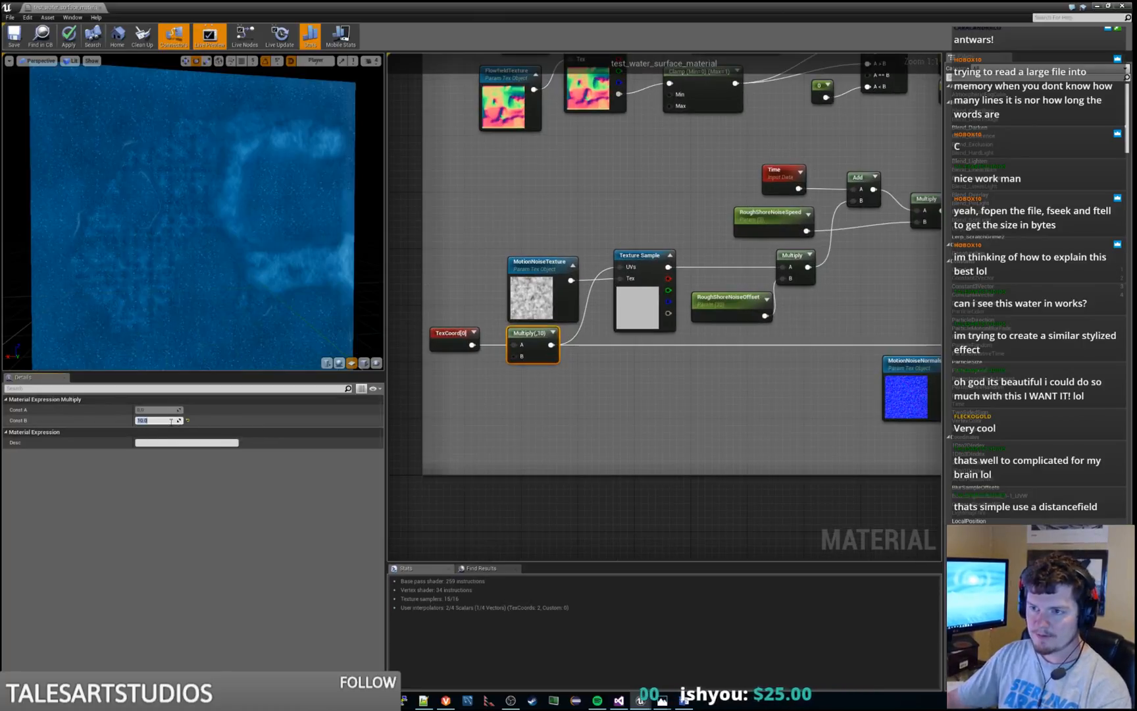
Preview the Clamp node near the end of the Rough Shore Edge group
right_click(793, 253)
left_click(754, 346)
scroll(737, 380, "down", 3)
scroll(736, 380, "down", 3)
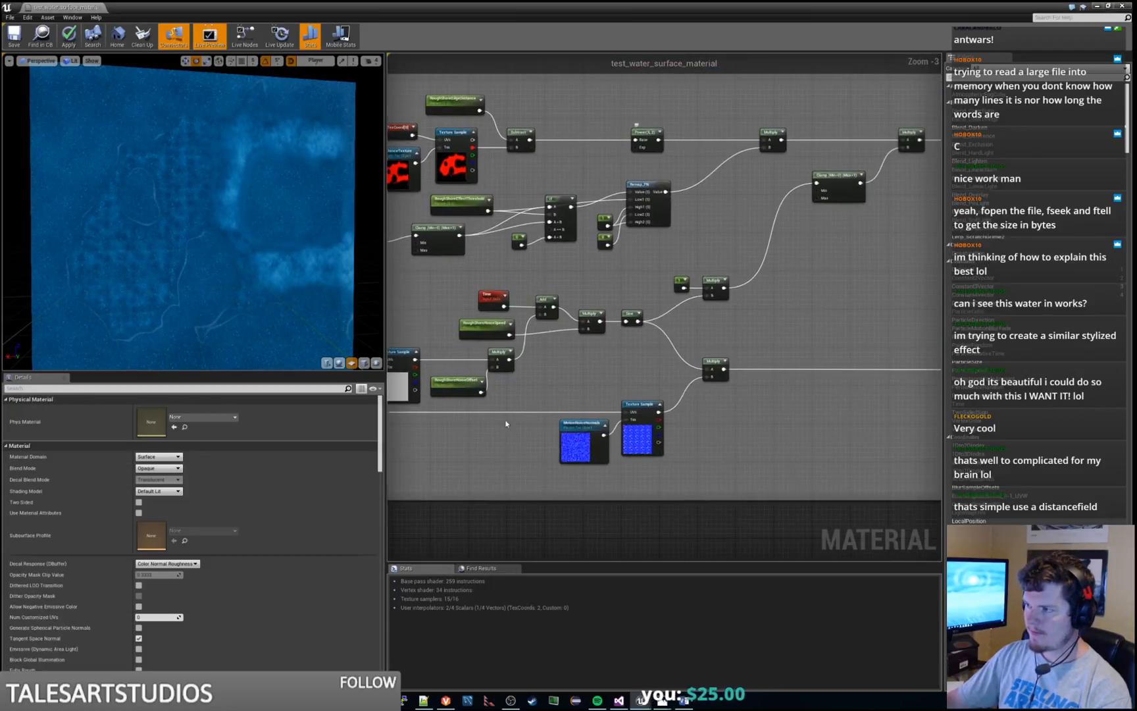
right_click_drag(842, 248, 796, 252)
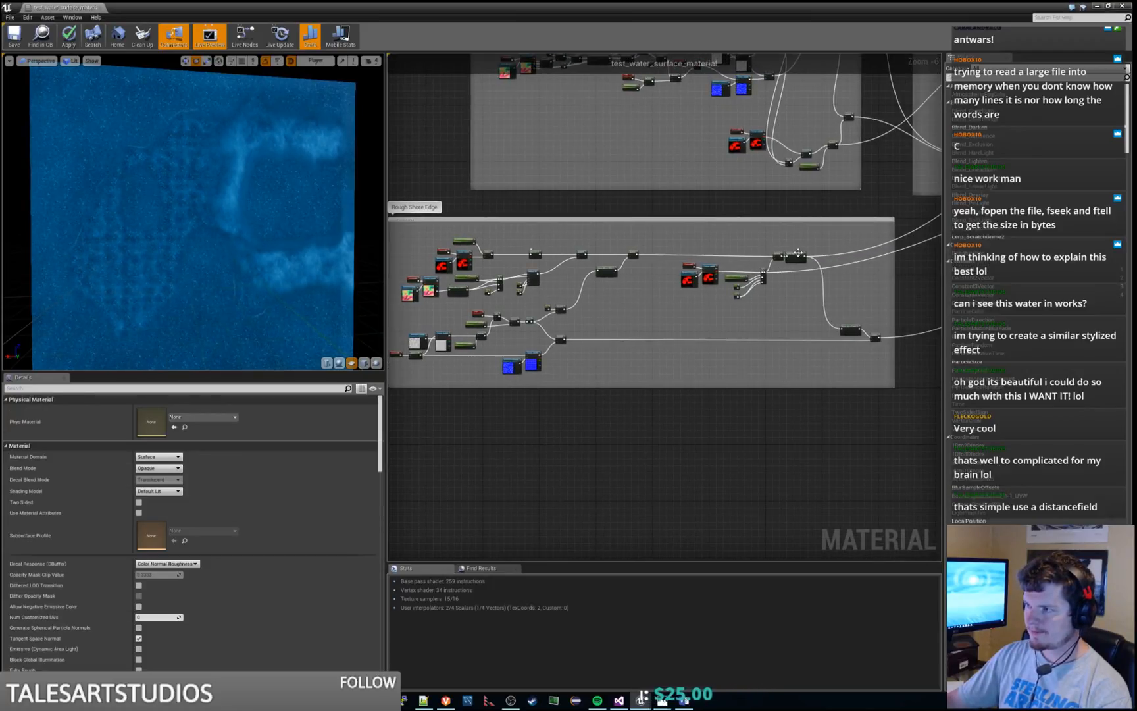
right_click(798, 253)
left_click(822, 256)
Stop previewing the Clamp node and preview the Multiply node that feeds it instead
right_click_drag(434, 380, 467, 375)
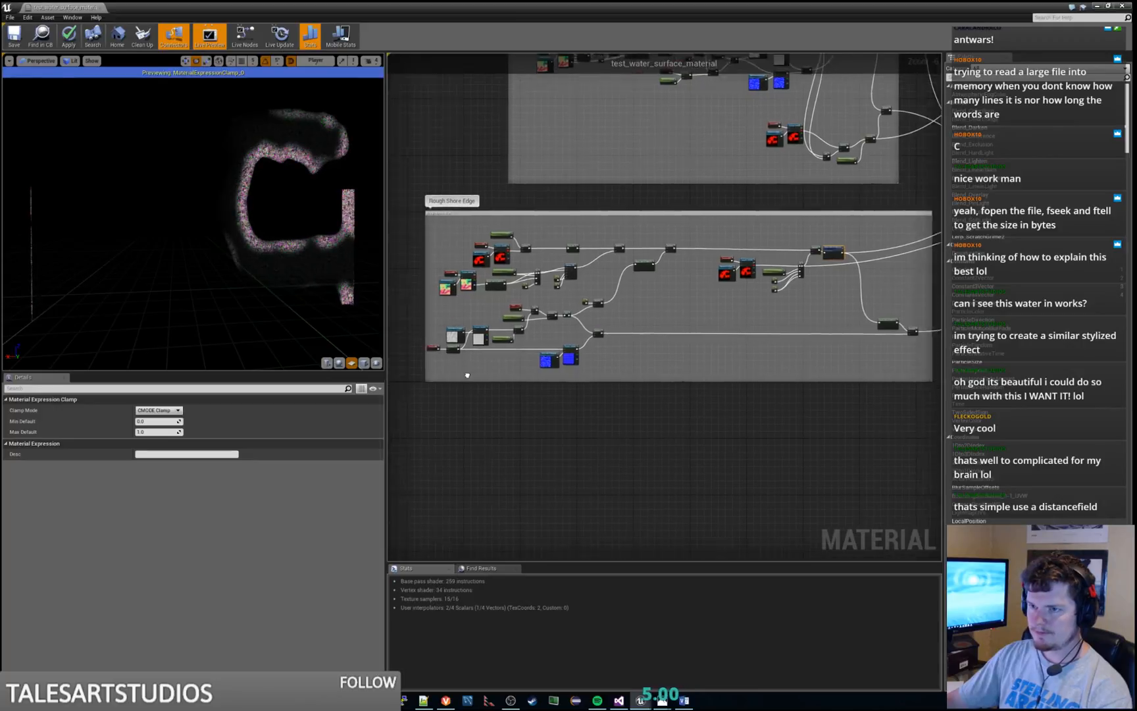
scroll(529, 348, "up", 4)
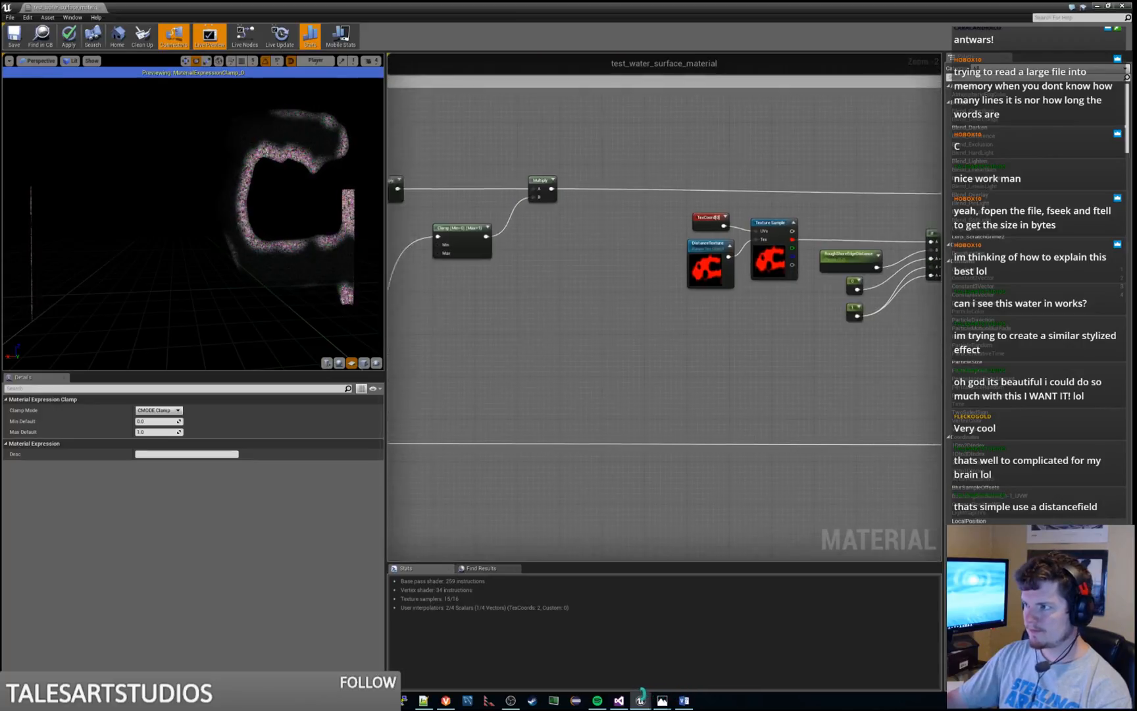
right_click_drag(902, 340, 683, 402)
right_click(813, 245)
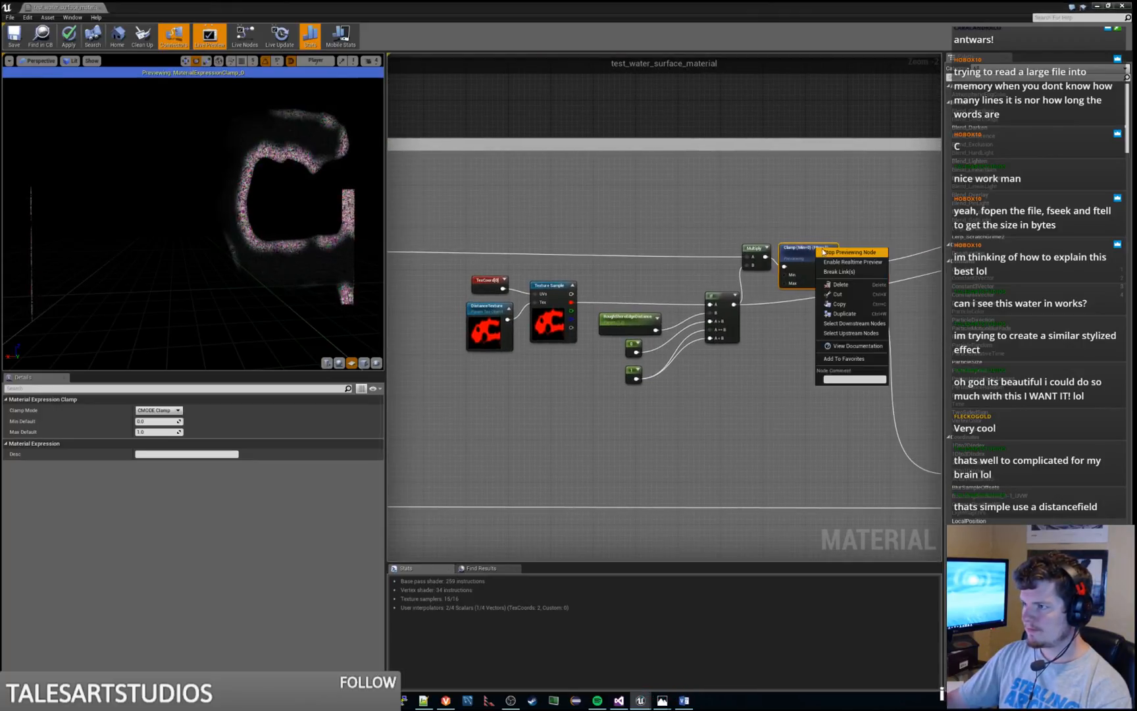
left_click(832, 253)
left_click(754, 248)
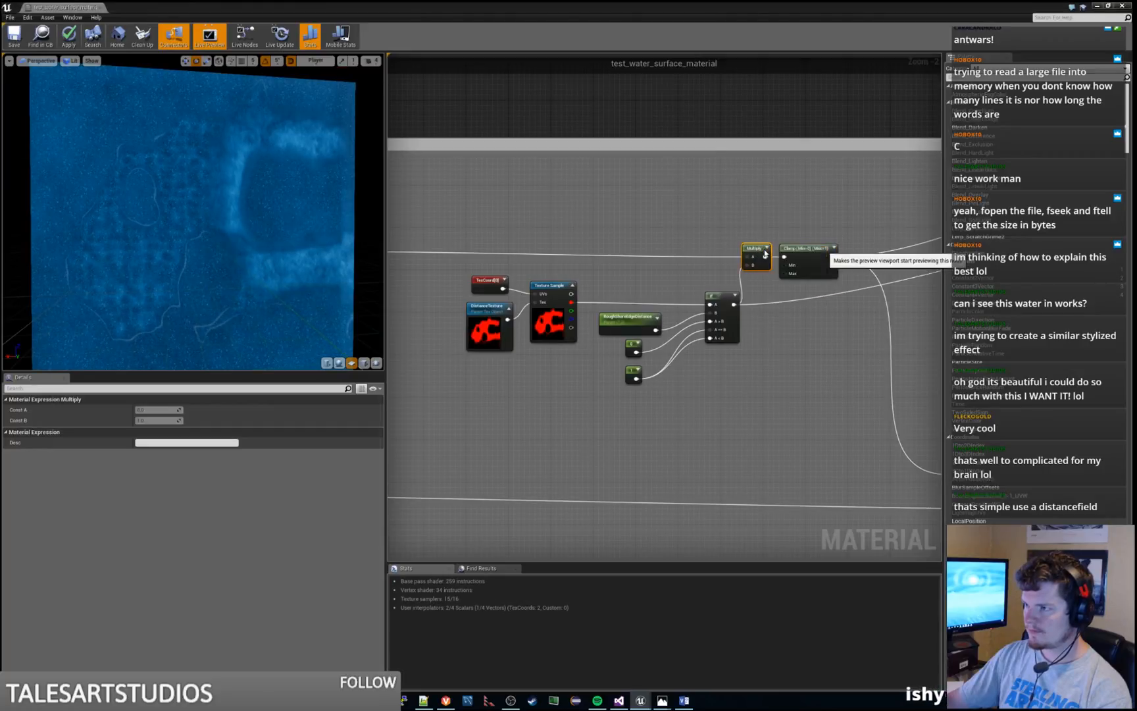
key("space")
Set Const B to 1 on the Multiply node that scales the texture coordinates of the rough shore noise
right_click_drag(456, 248, 316, 305)
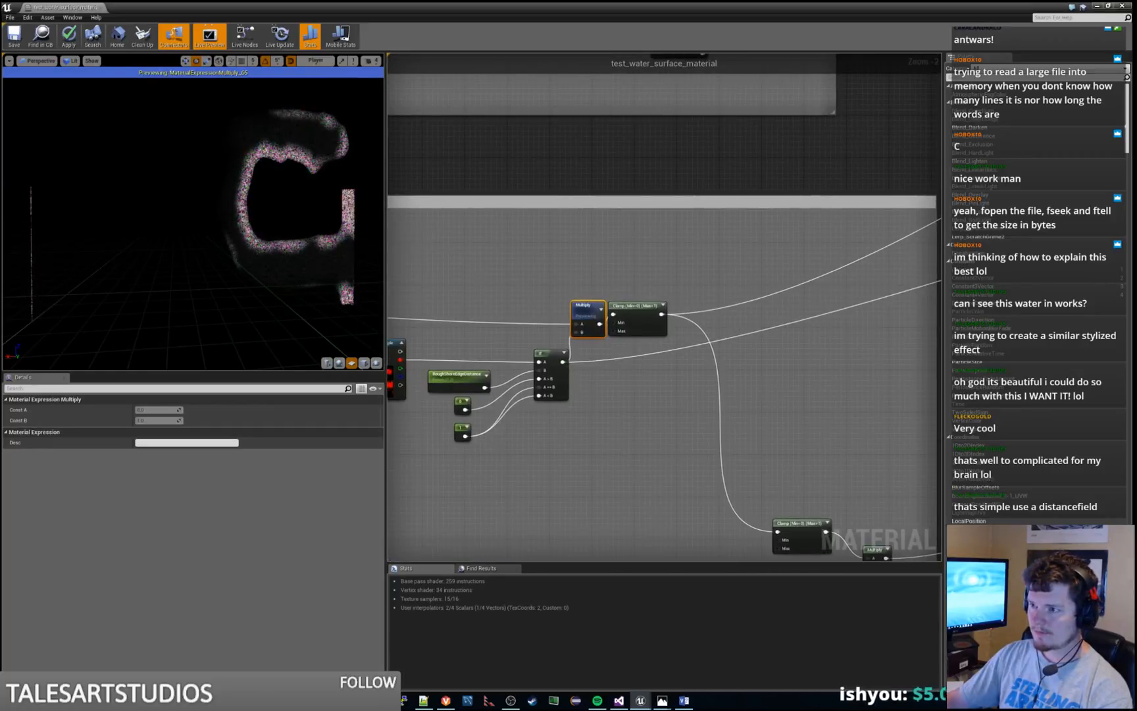
scroll(460, 284, "down", 3)
right_click_drag(909, 223, 962, 205)
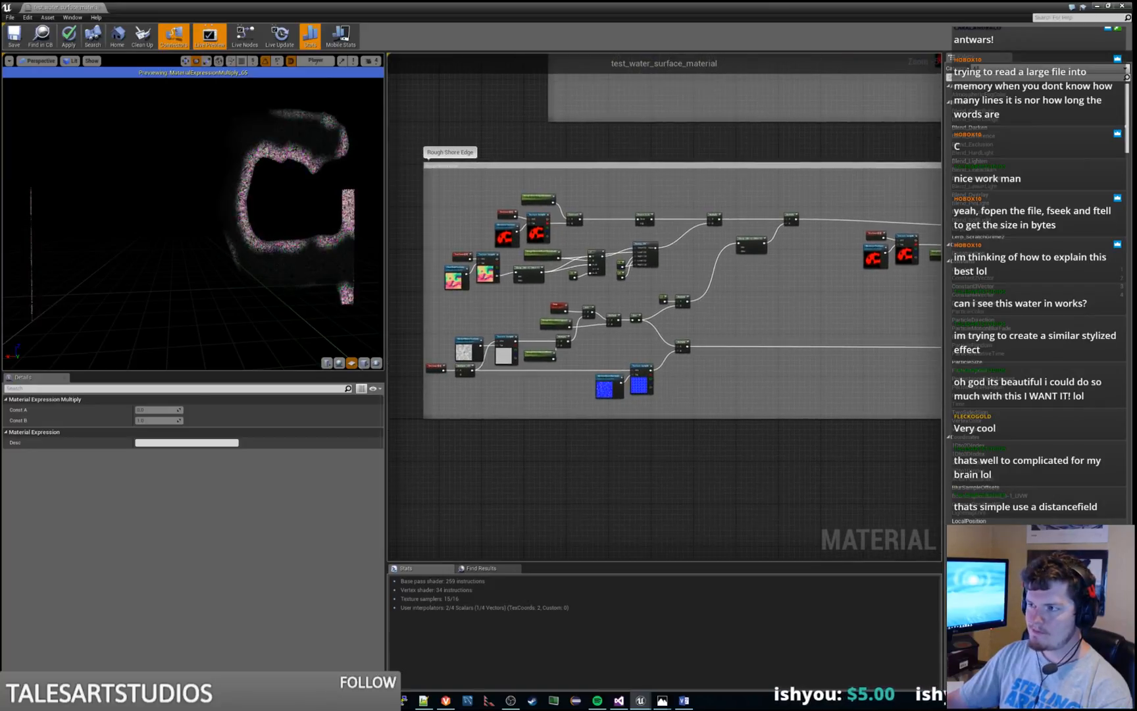
right_click_drag(542, 365, 726, 306)
scroll(726, 306, "up", 5)
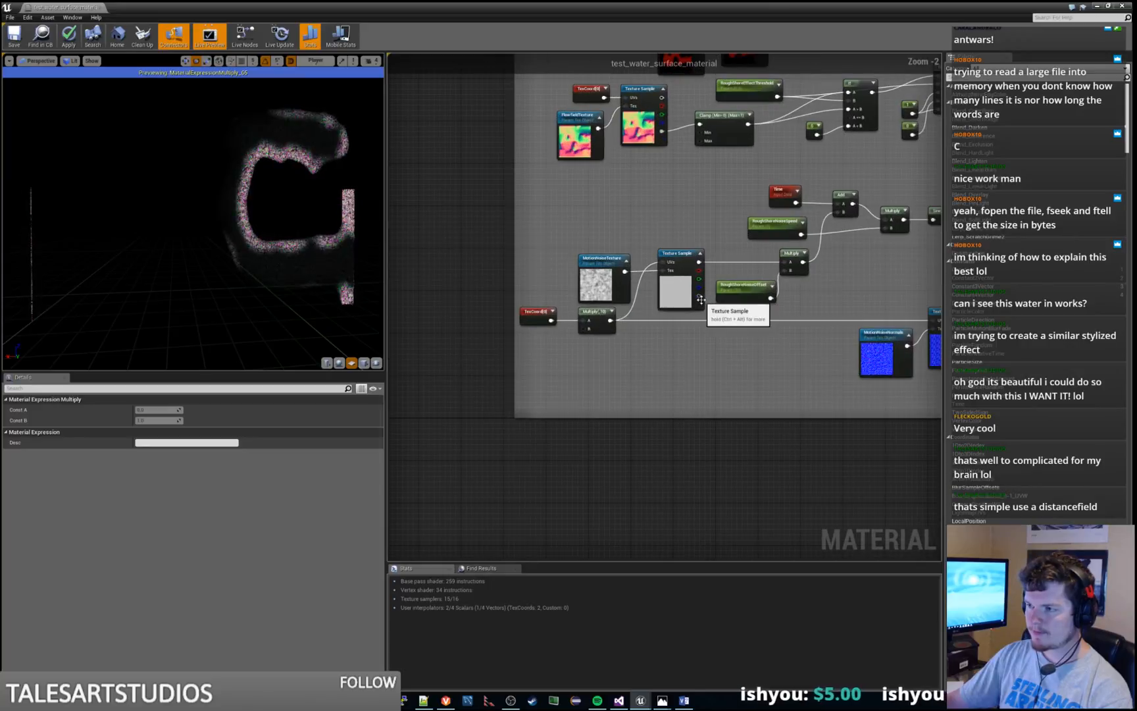
right_click_drag(621, 353, 663, 345)
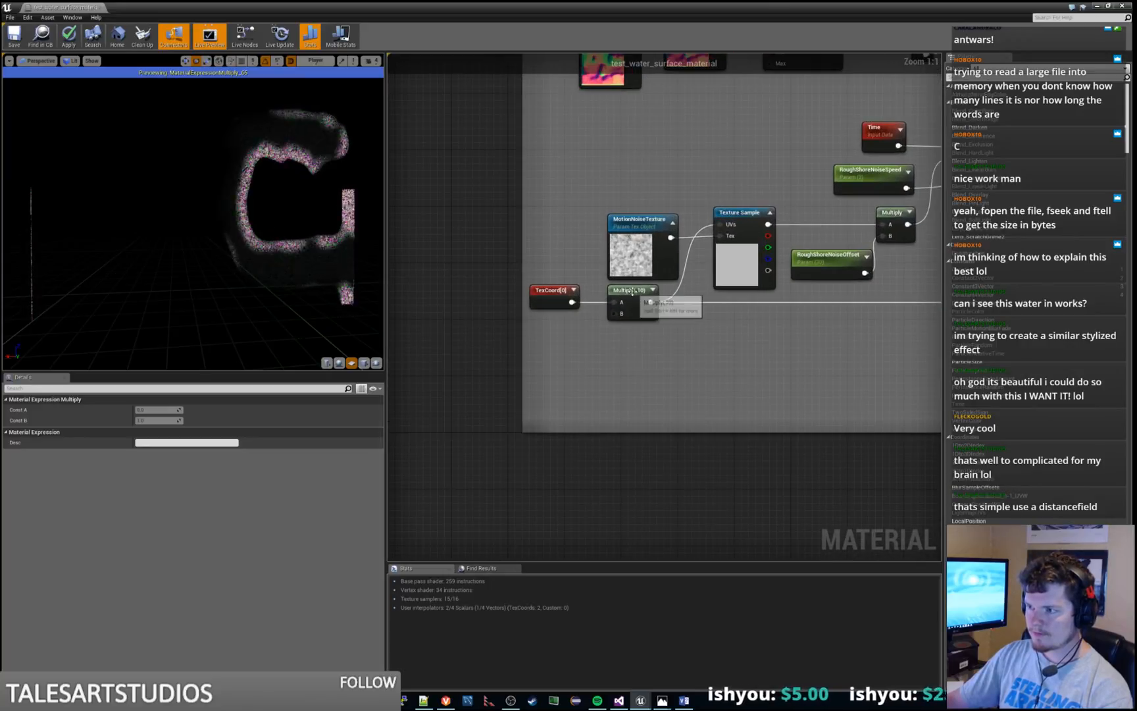
left_click(621, 310)
left_click(156, 421)
type("1")
key("Return")
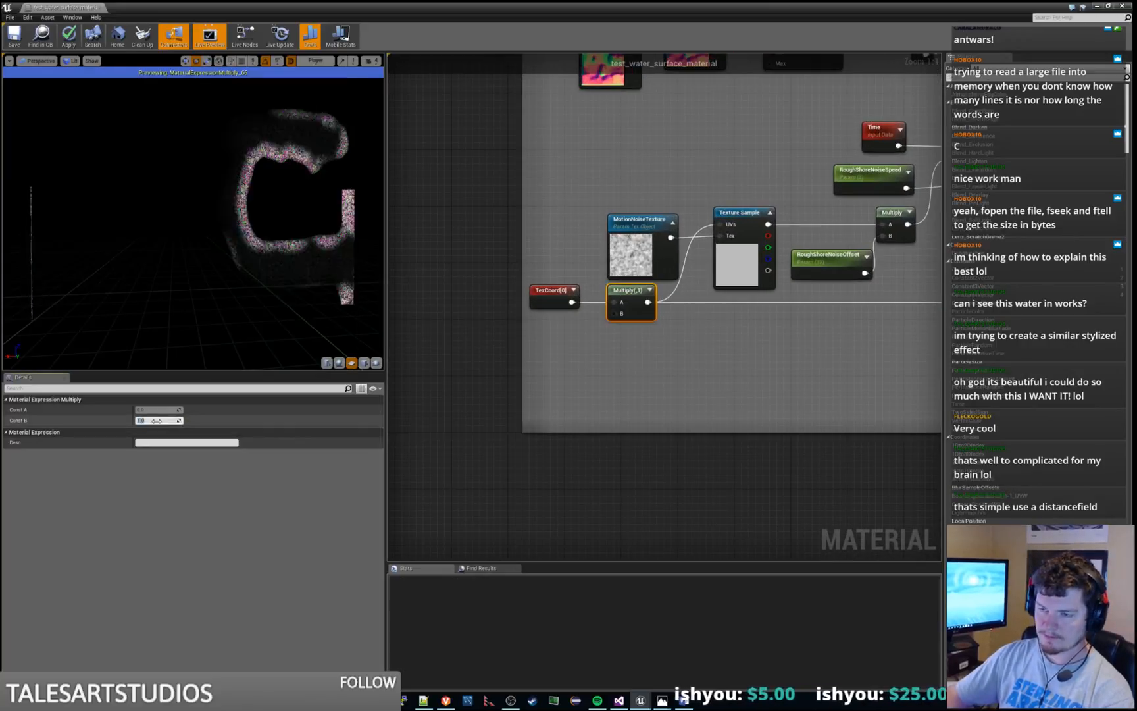
Compare Const B values between 0 and 30 on the texture coordinate Multiply node, and return it to 1
type("0")
key("Return")
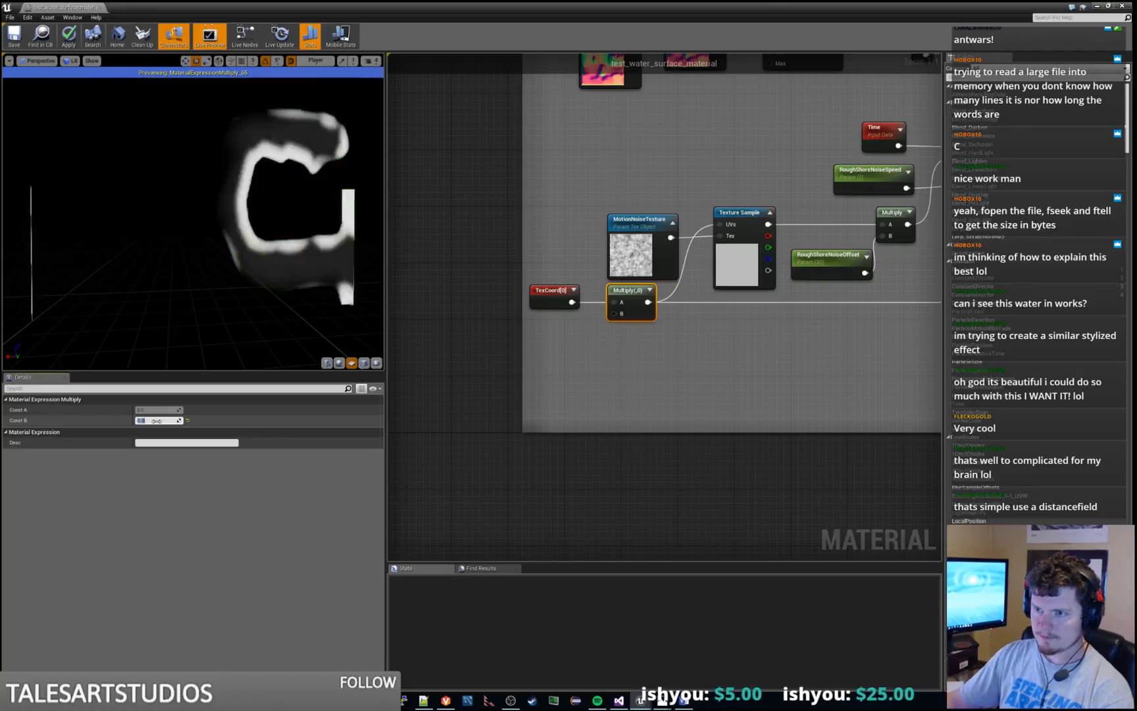
type("1")
key("Return")
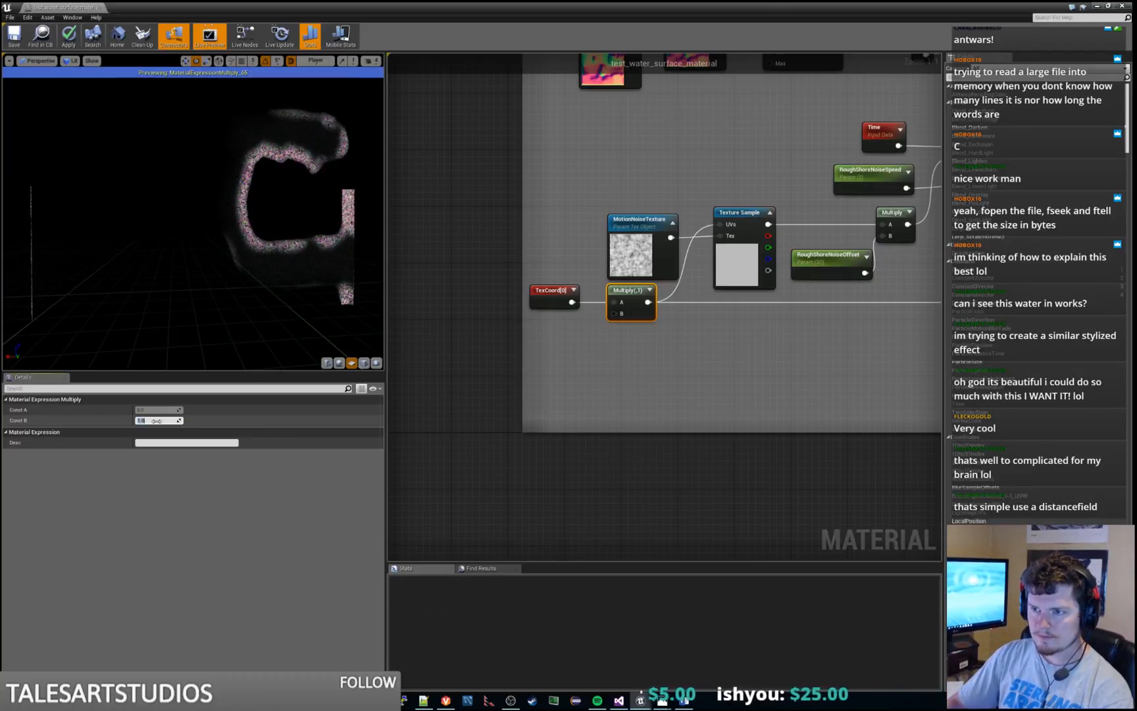
type("2")
key("Return")
type("3")
key("Return")
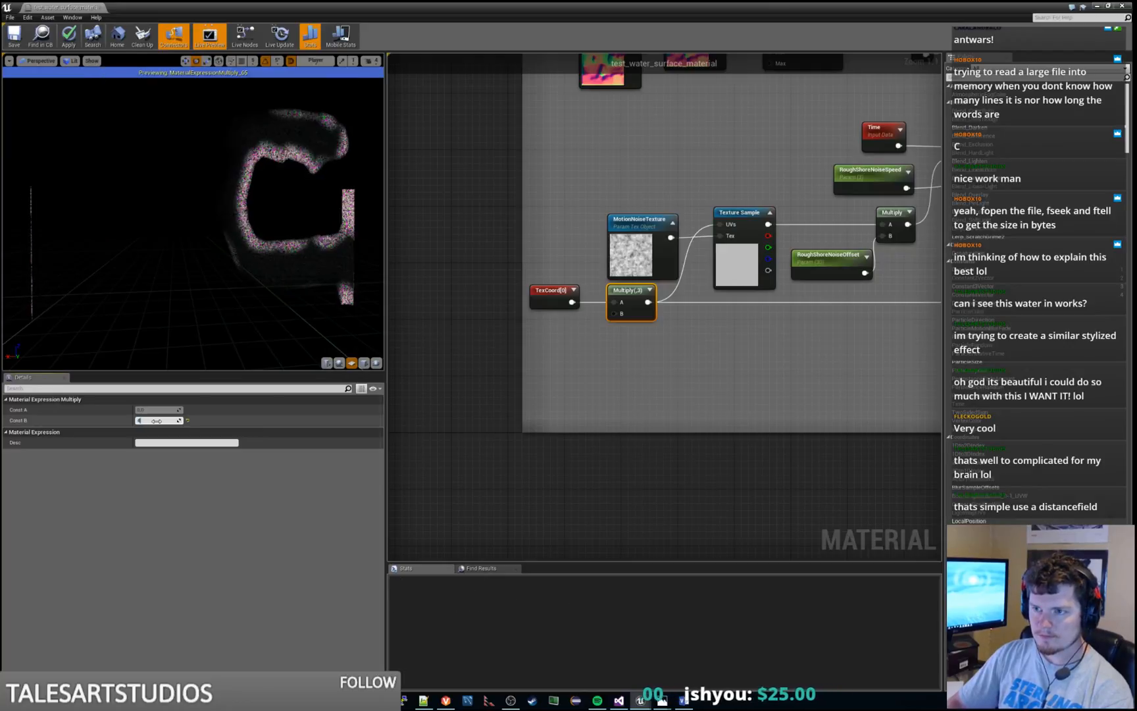
type("4")
key("Return")
type("5")
key("Return")
type("10")
key("Return")
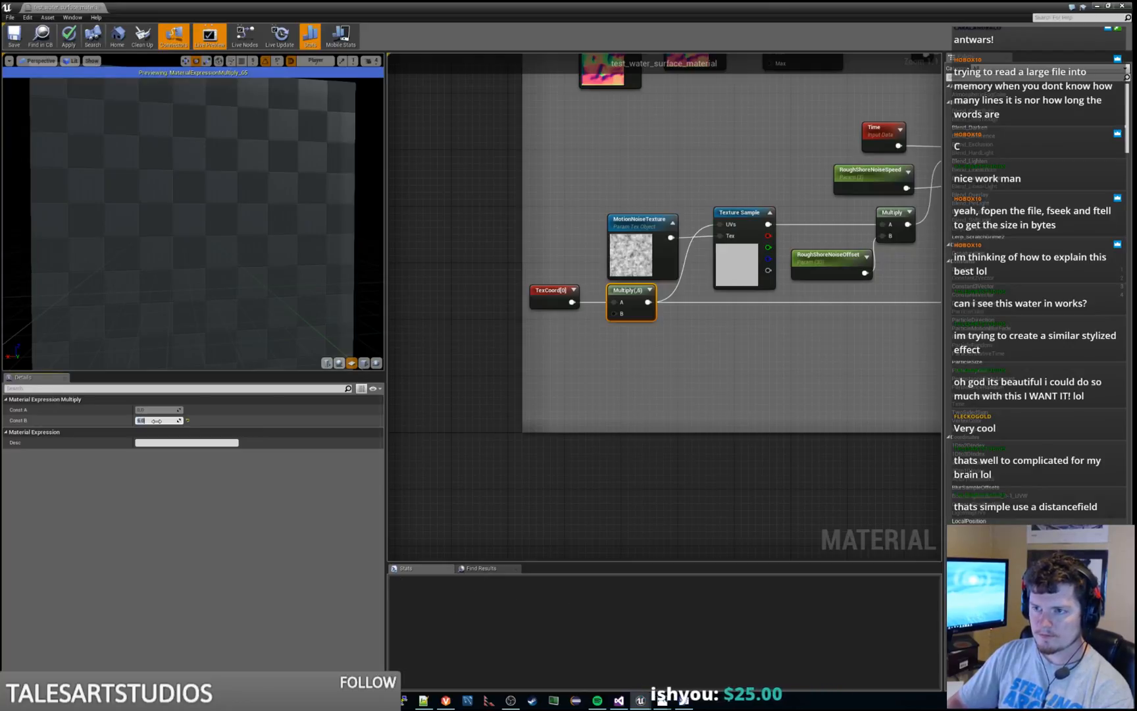
type("30")
key("Return")
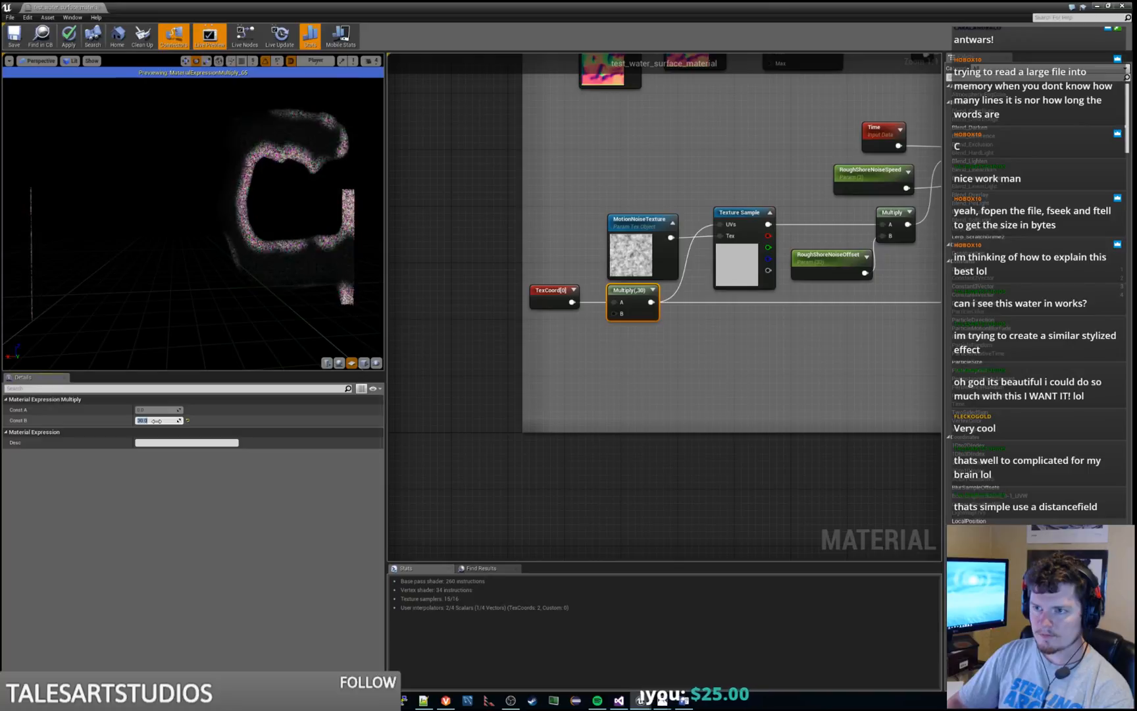
type("1")
key("Return")
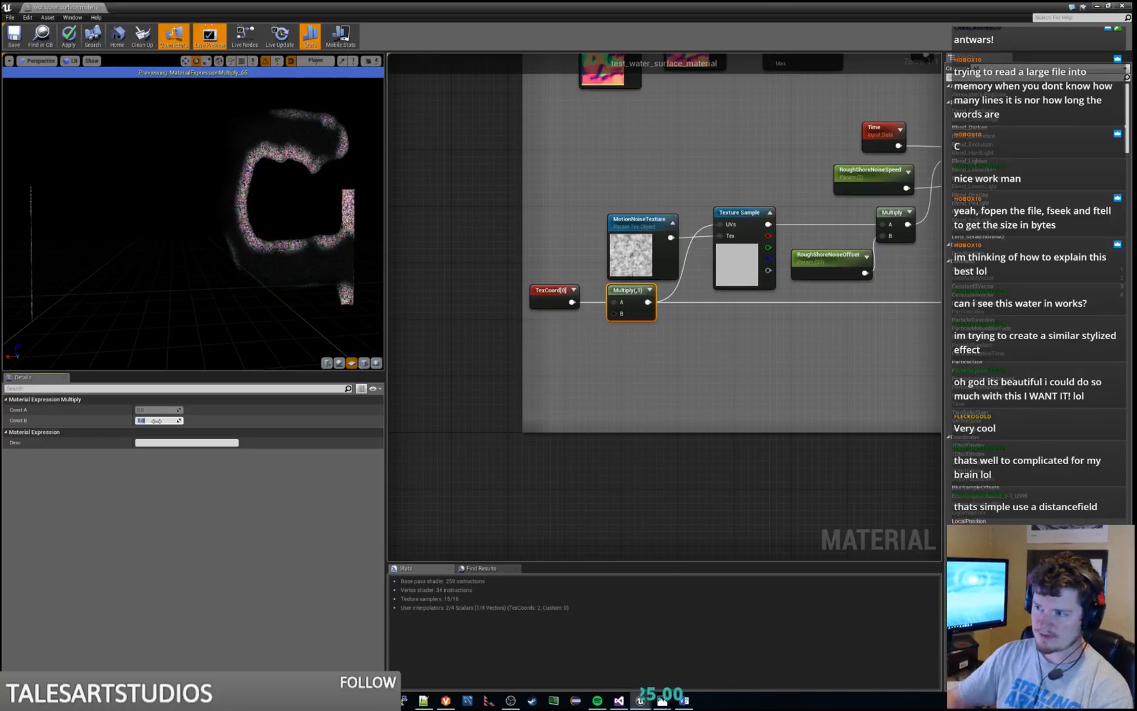
Connect TexCoord[0] directly to the UVs of the MotionNoiseTexture sample, bypassing the Multiply node
left_click(581, 309)
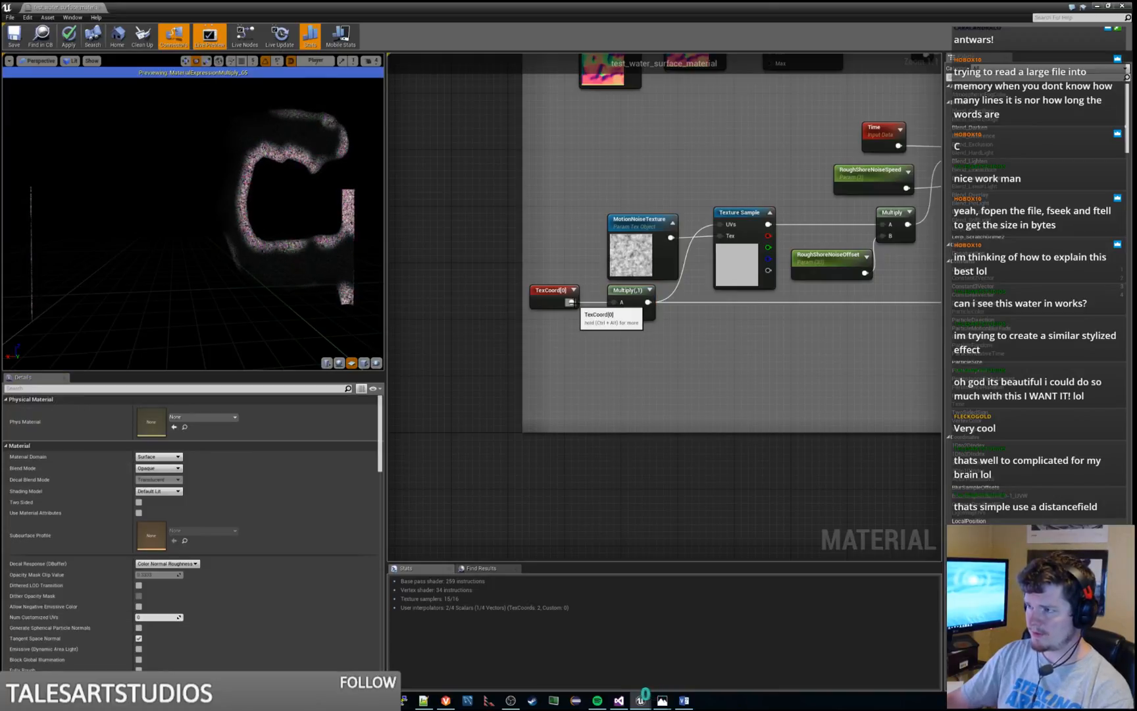
left_click_drag(571, 302, 723, 225)
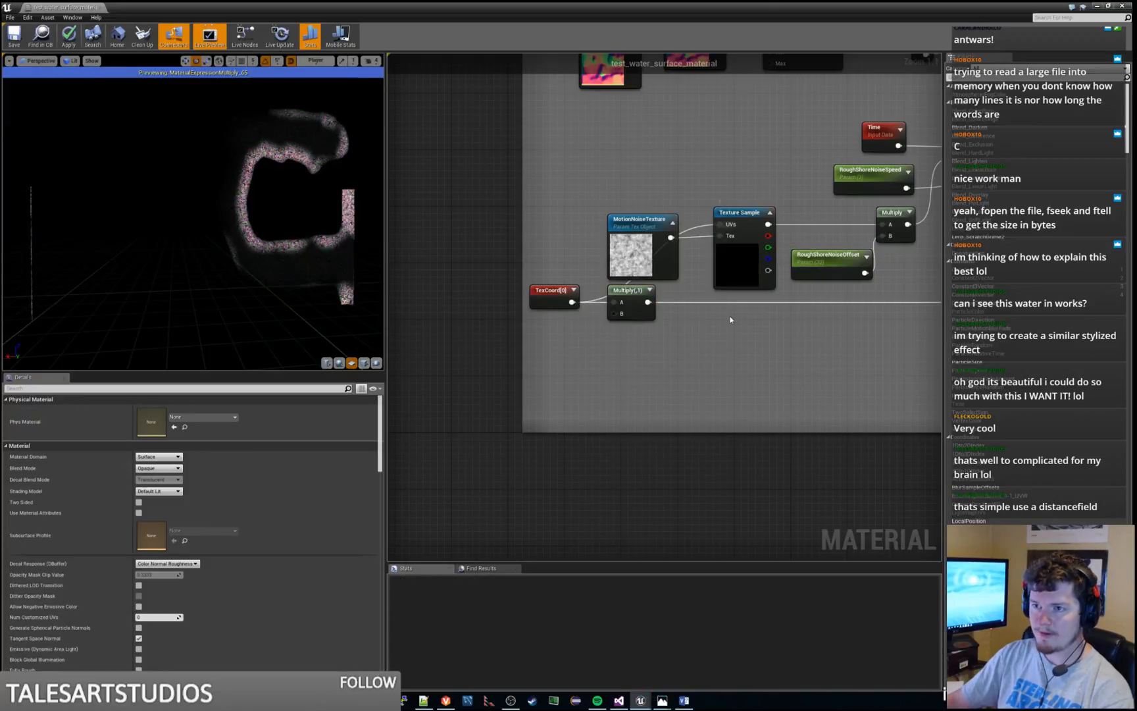
left_click_drag(551, 295, 649, 195)
left_click(628, 297)
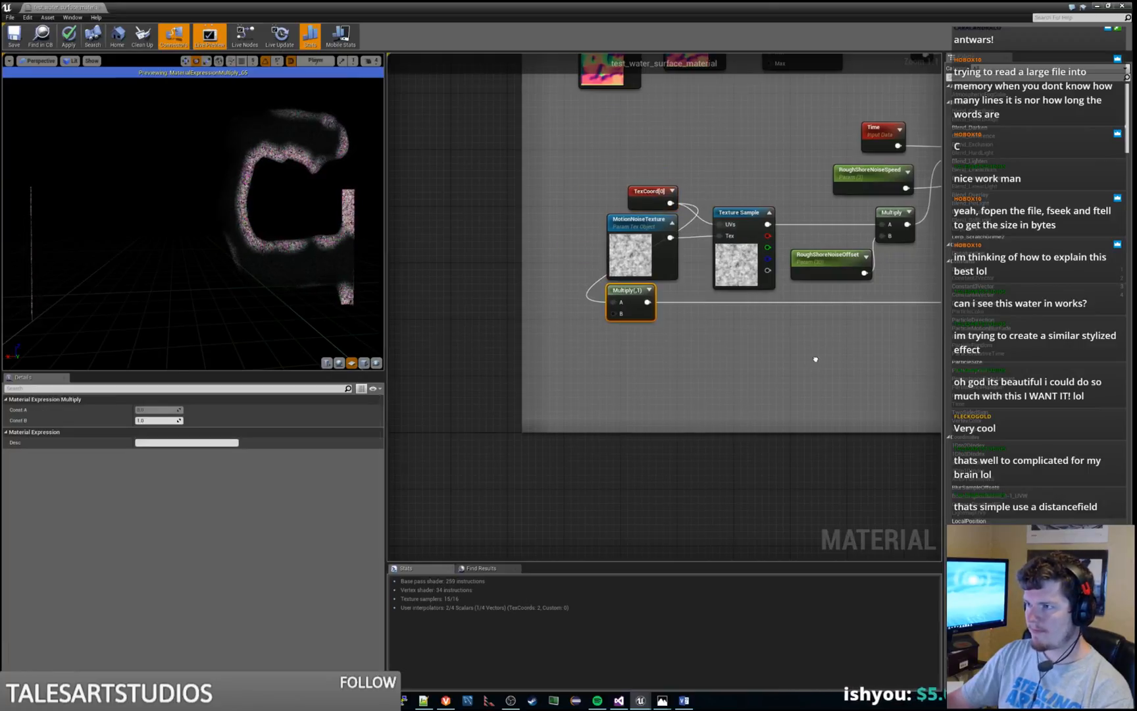
Connect TexCoord[0] directly to the UVs of the MotionNoiseNormals texture sample
right_click_drag(741, 402, 520, 418)
left_click(430, 208)
left_click_drag(431, 209, 857, 316)
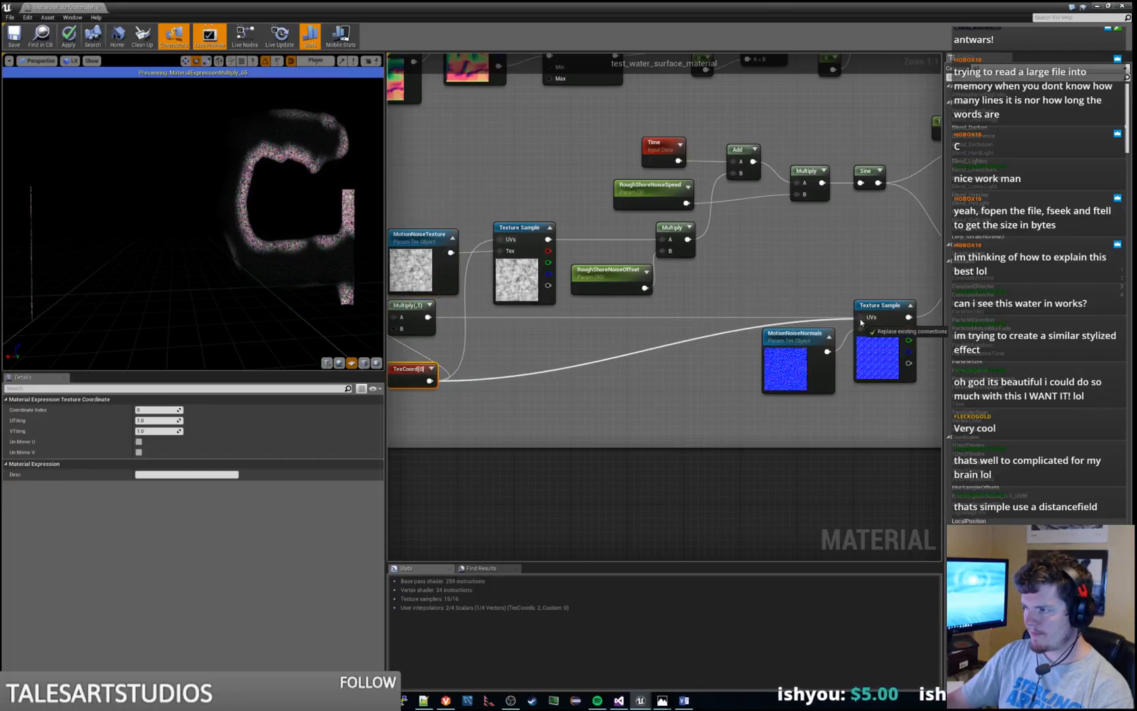
Delete the unused texture coordinate Multiply node and move TexCoord[0] up toward its place
right_click_drag(462, 321, 587, 313)
left_click(538, 298)
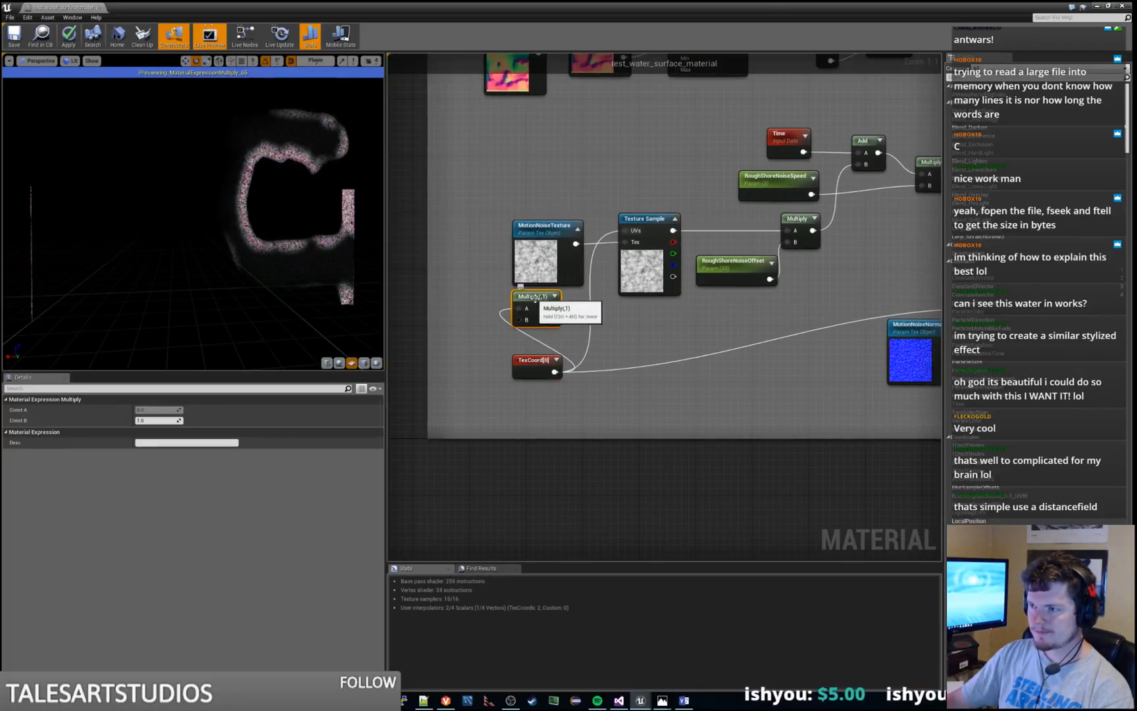
key("Delete")
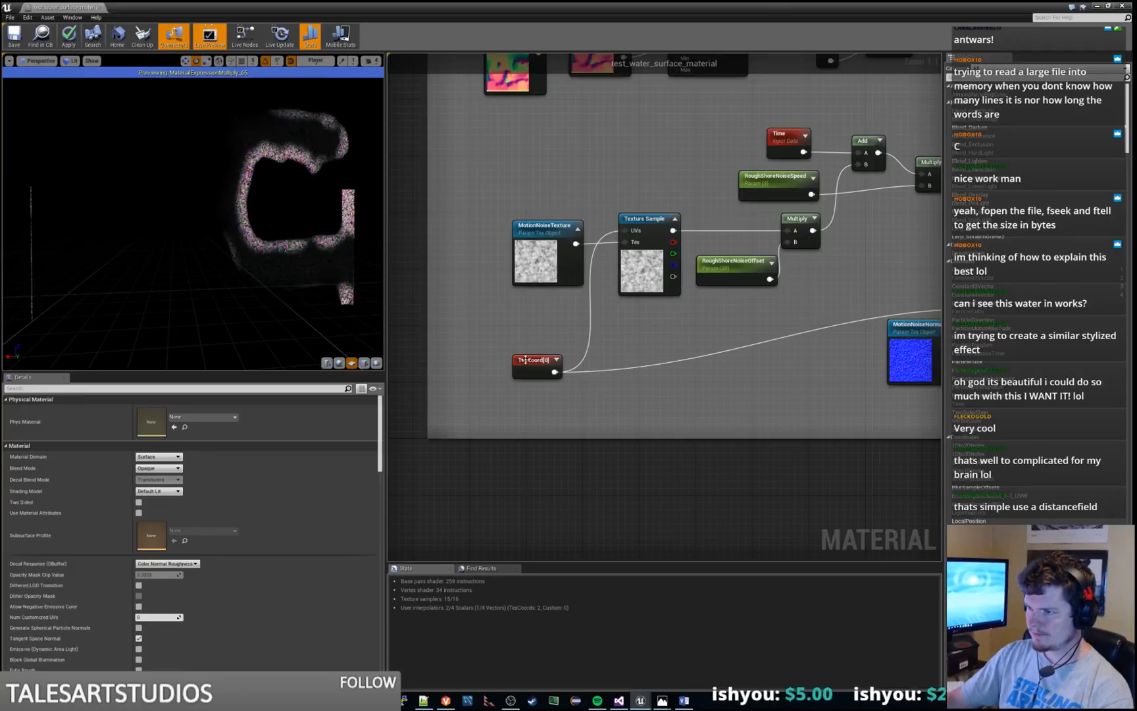
left_click_drag(533, 360, 533, 329)
Preview the Multiply node that combines the Sine output with the MotionNoiseNormals texture sample
scroll(767, 380, "down", 3)
right_click_drag(767, 380, 487, 401)
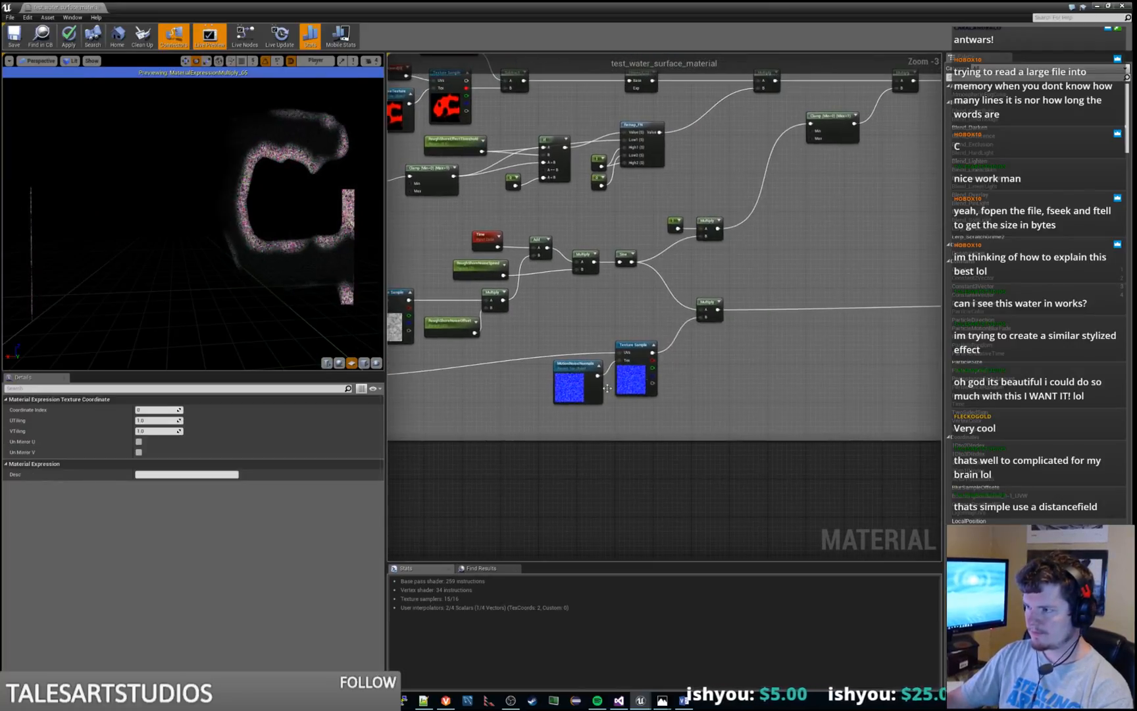
right_click(706, 302)
left_click(717, 307)
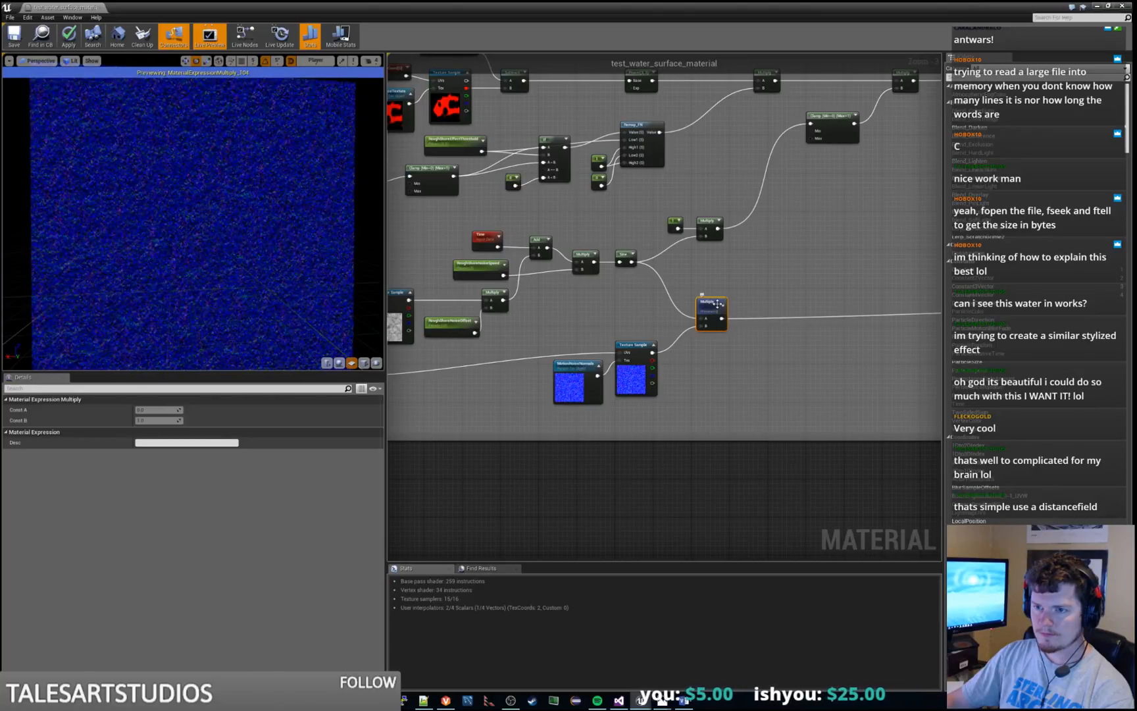
scroll(717, 304, "down", 1)
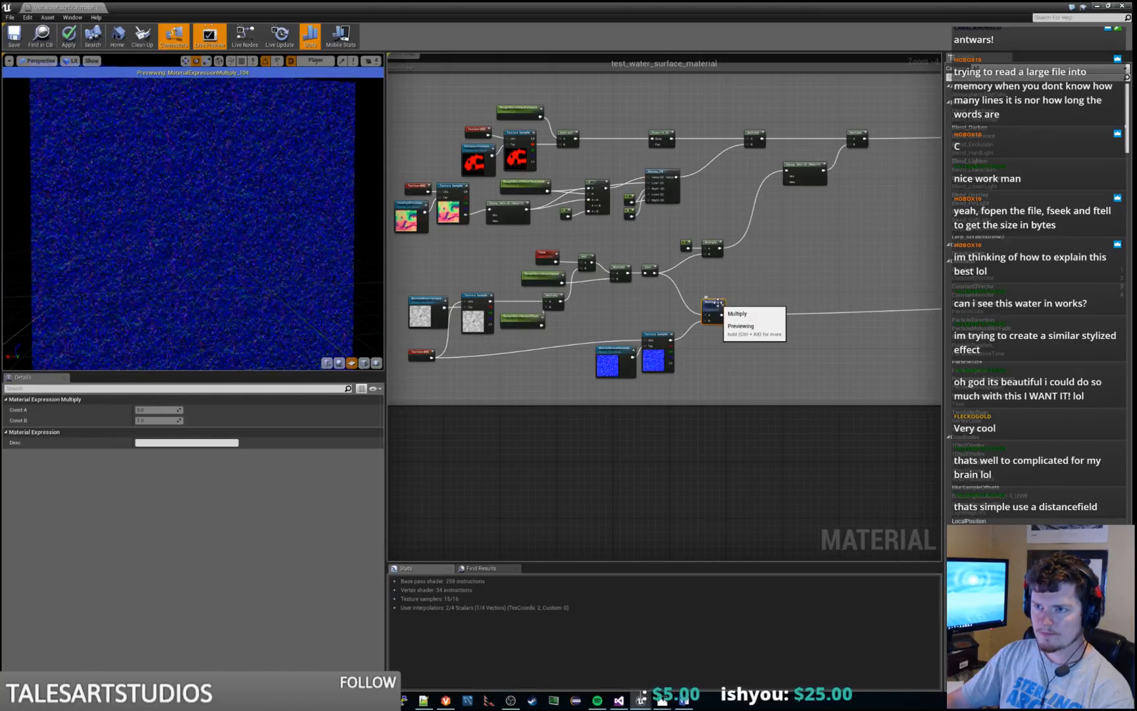
right_click_drag(825, 270, 500, 308)
mouse_move(849, 300)
right_mouse_down()
mouse_move(561, 337)
mouse_move(827, 304)
right_mouse_up()
right_click_drag(481, 339, 603, 339)
Stop previewing the normals Multiply node and examine the full water material up close in the preview viewport
right_click(488, 348)
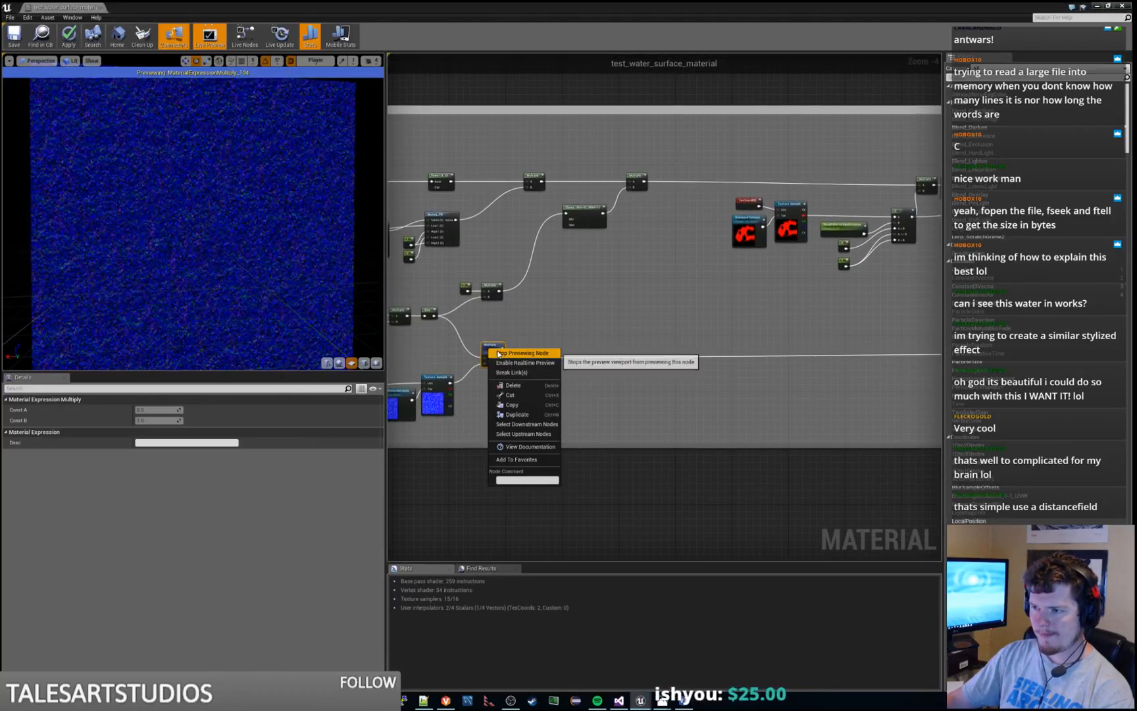
left_click(510, 428)
right_click_drag(261, 235, 261, 329)
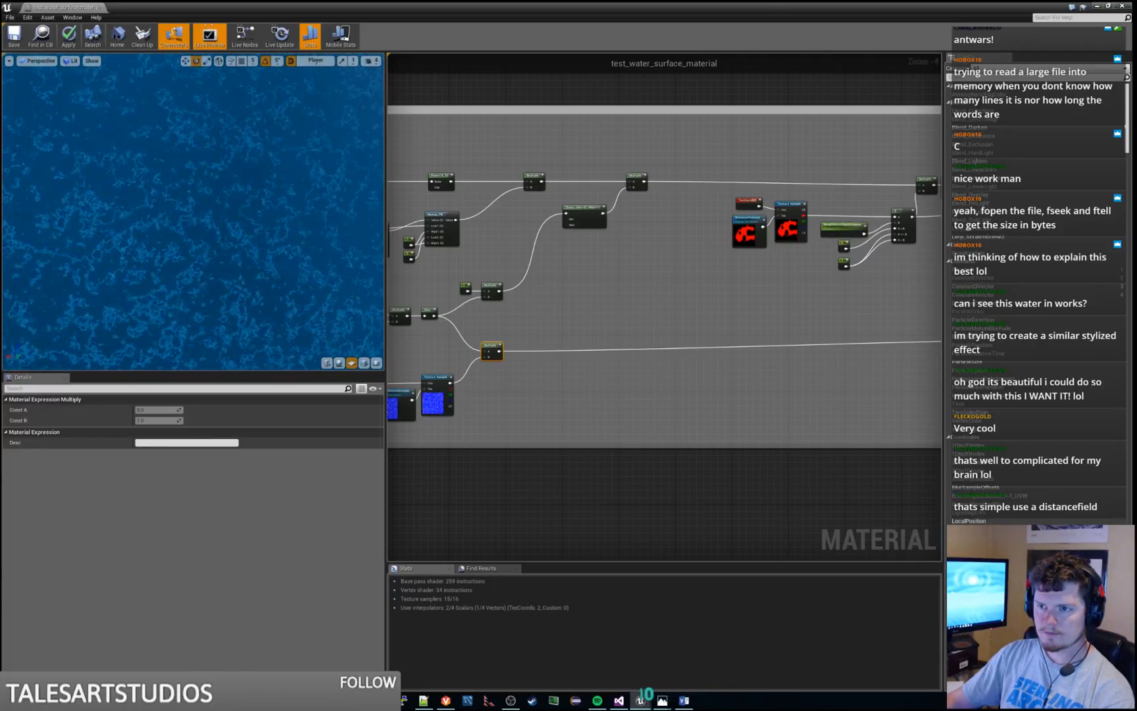
scroll(152, 226, "down", 10)
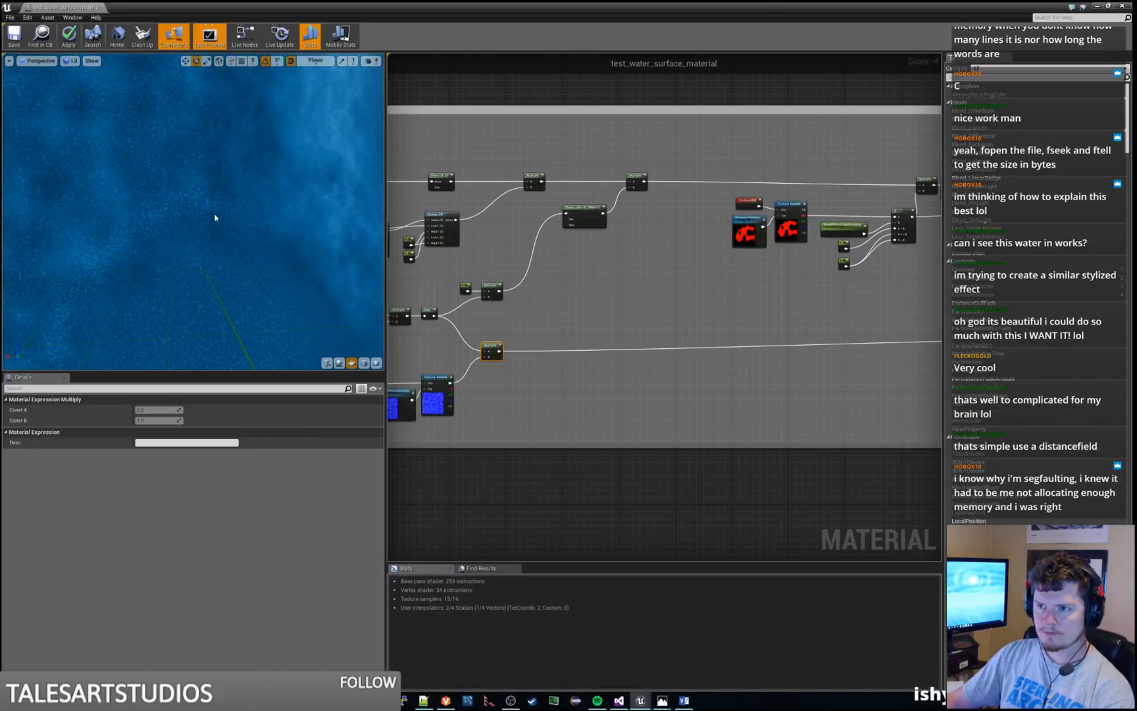
left_click_drag(214, 218, 216, 200)
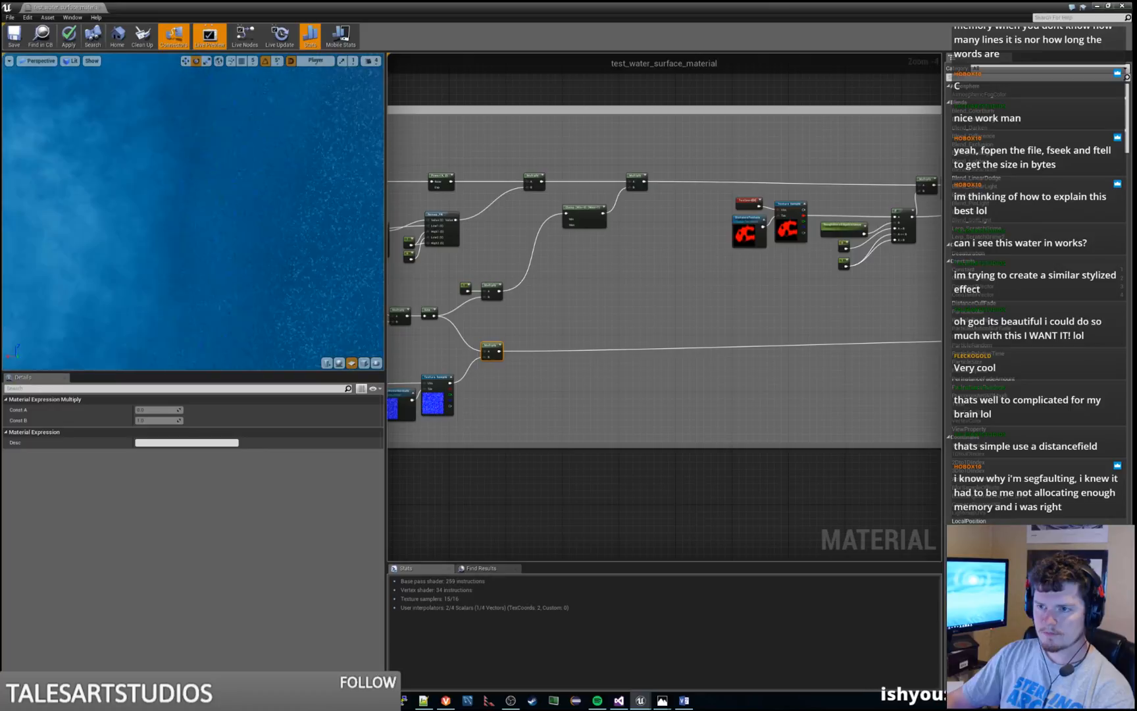
Add a Multiply node below TexCoord[0] and set its Const B to 30
scroll(628, 351, "up", 4)
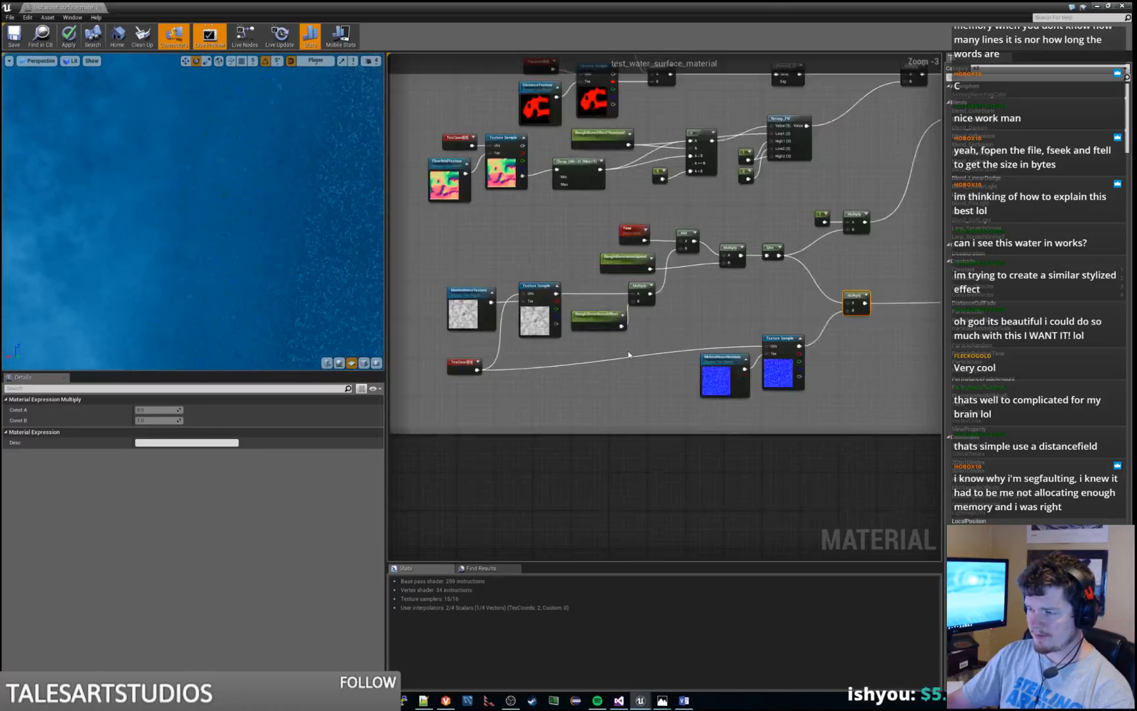
right_click(601, 396)
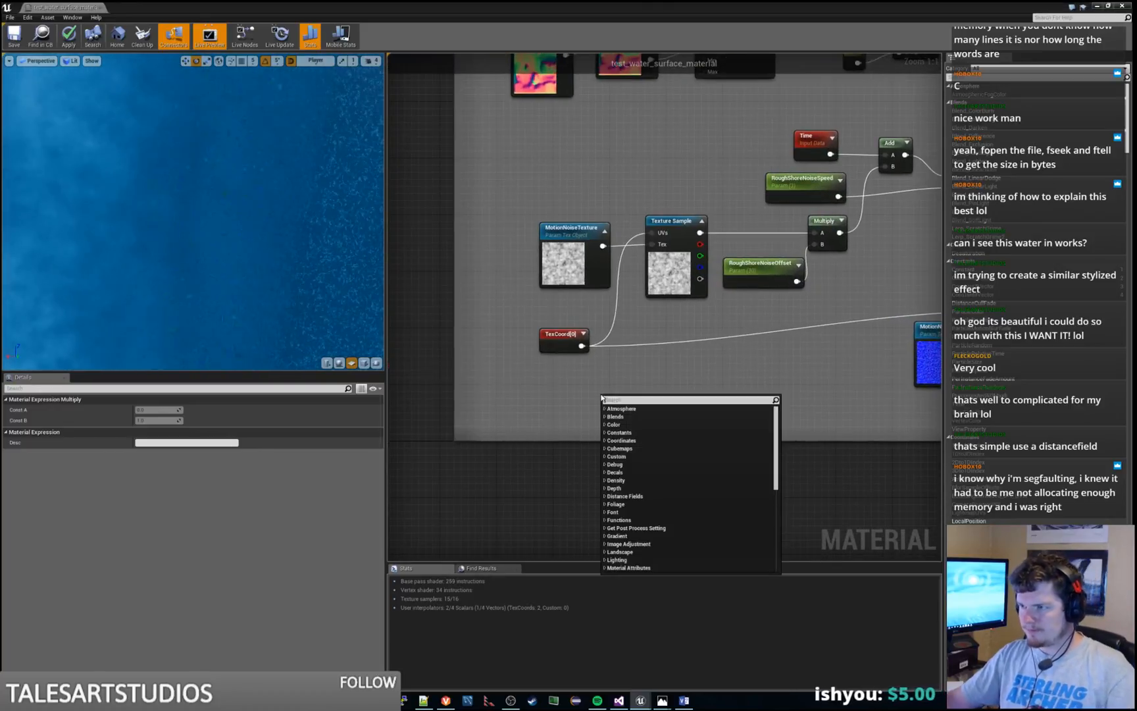
type("multi")
key("Escape")
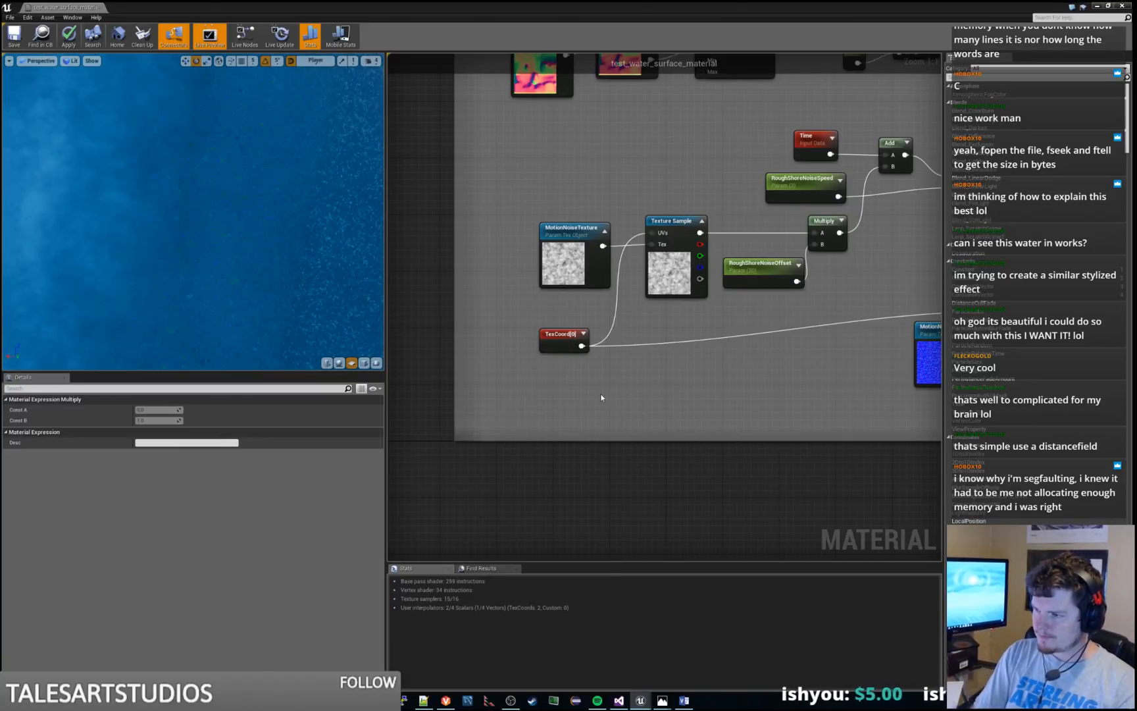
left_click_drag(627, 400, 652, 368)
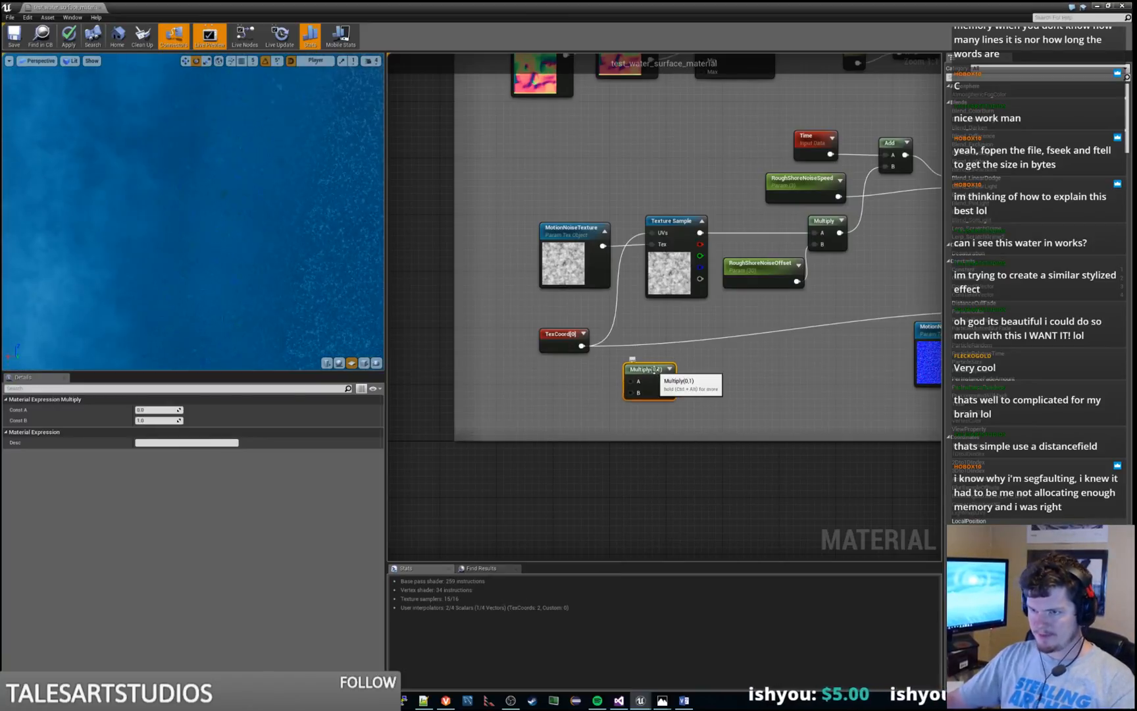
left_click(169, 419)
type("30")
key("Return")
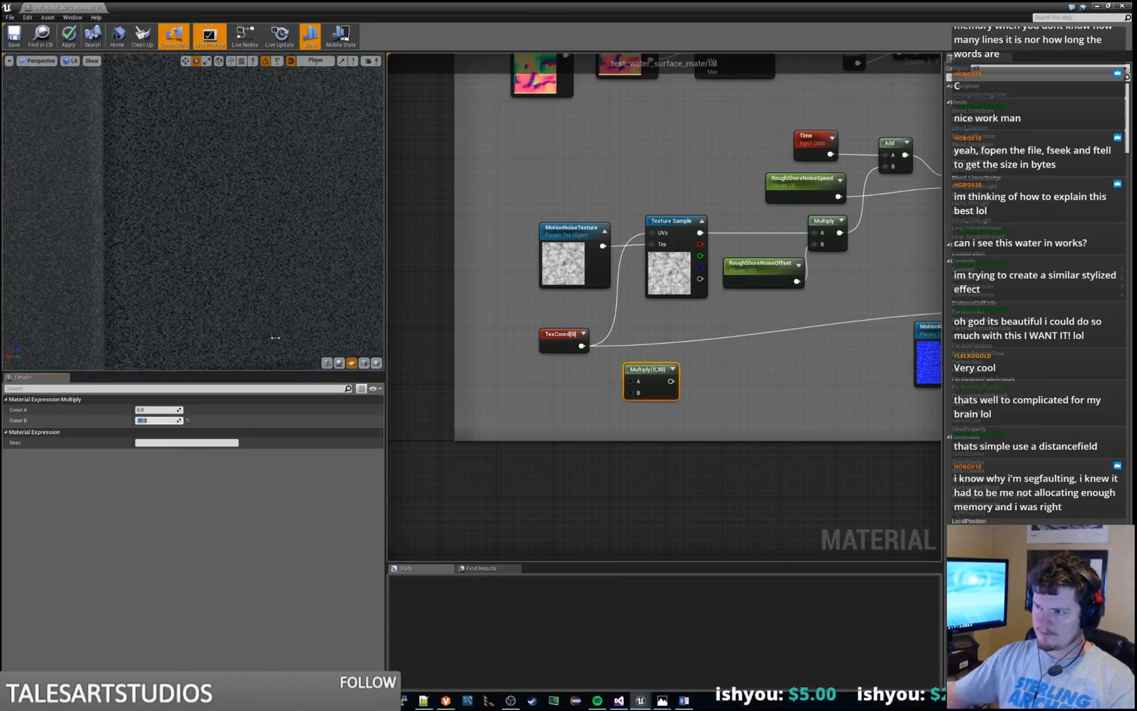
Feed TexCoord[0] through the Multiply(,30) node and connect its output to the UVs of both motion noise Texture Samples
left_click_drag(582, 345, 652, 235)
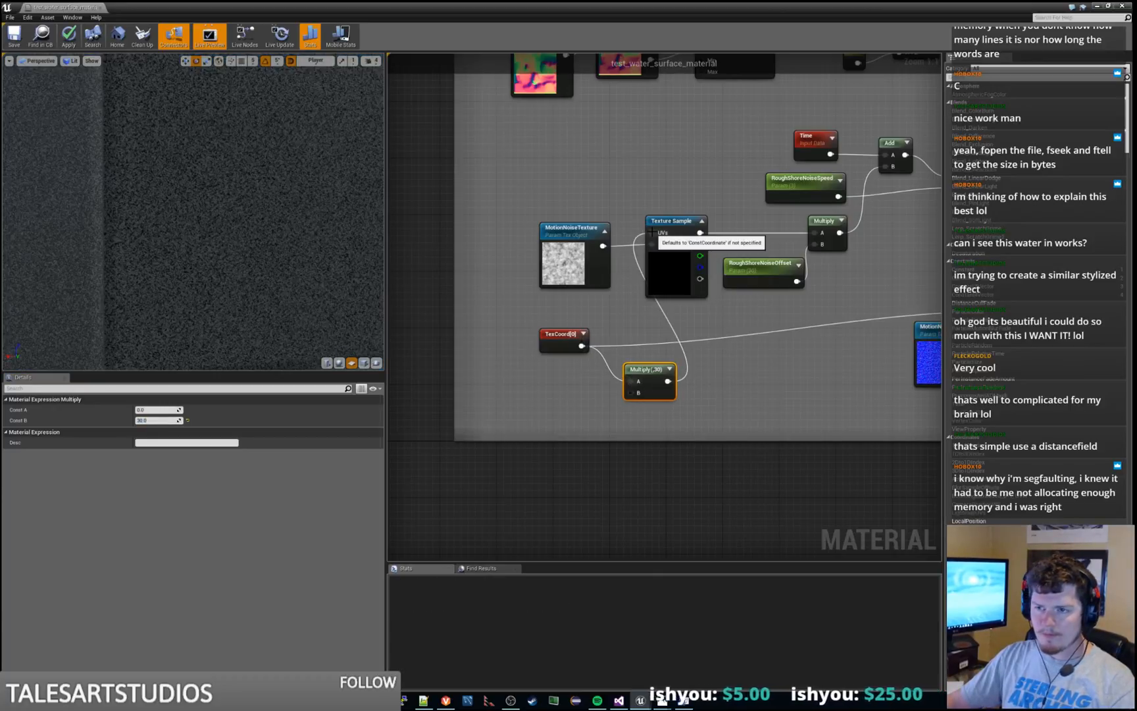
right_click_drag(768, 408, 638, 407)
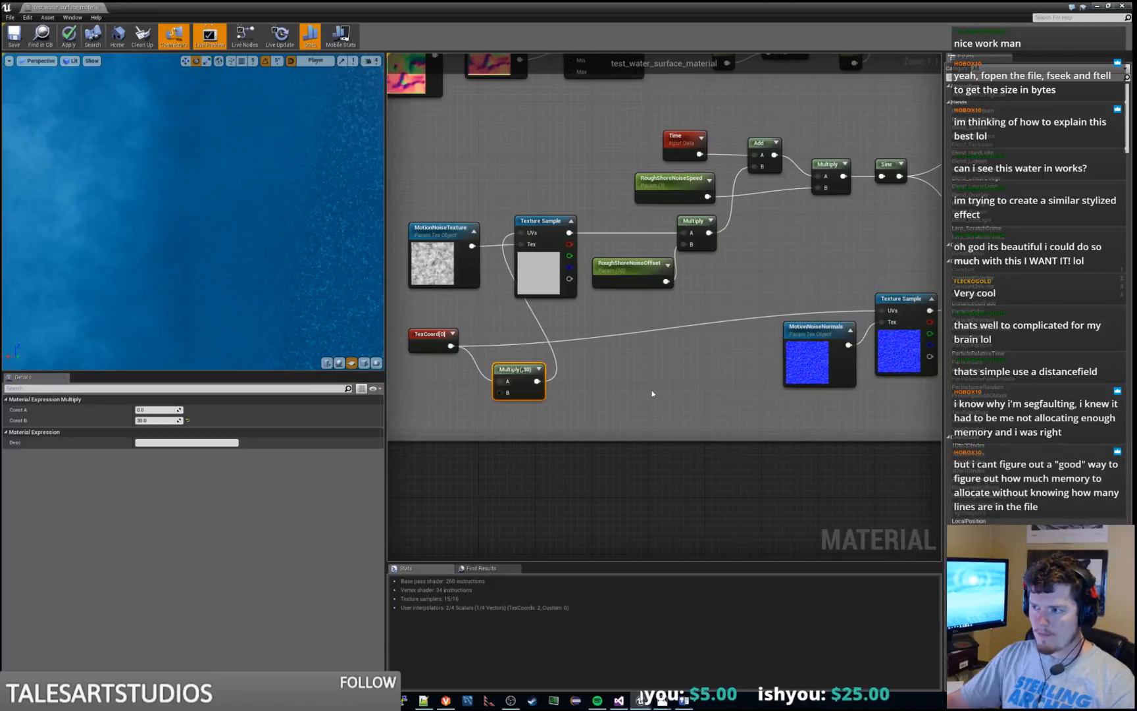
left_click_drag(537, 381, 890, 310)
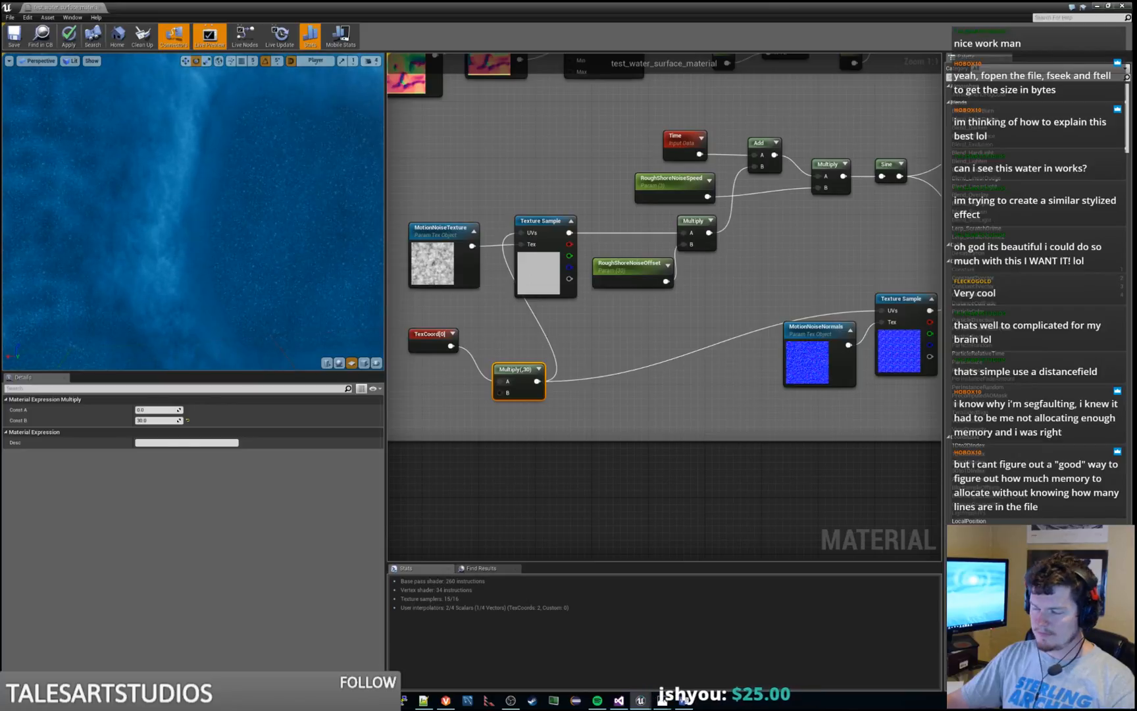
Line up TexCoord[0] and the Multiply(,30) node side by side below the MotionNoiseTexture node
right_click_drag(438, 344, 575, 344)
left_click_drag(576, 343, 535, 350)
left_click_drag(647, 369, 577, 329)
left_click(534, 342)
left_click(583, 344, "shift")
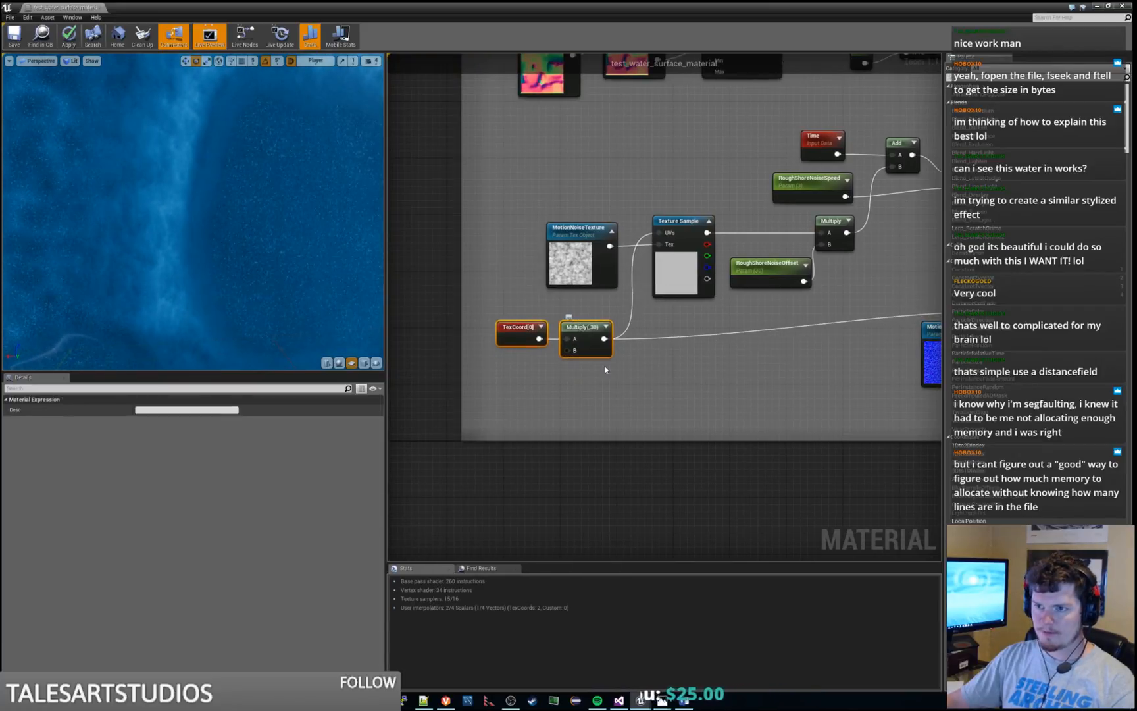
left_click(606, 369)
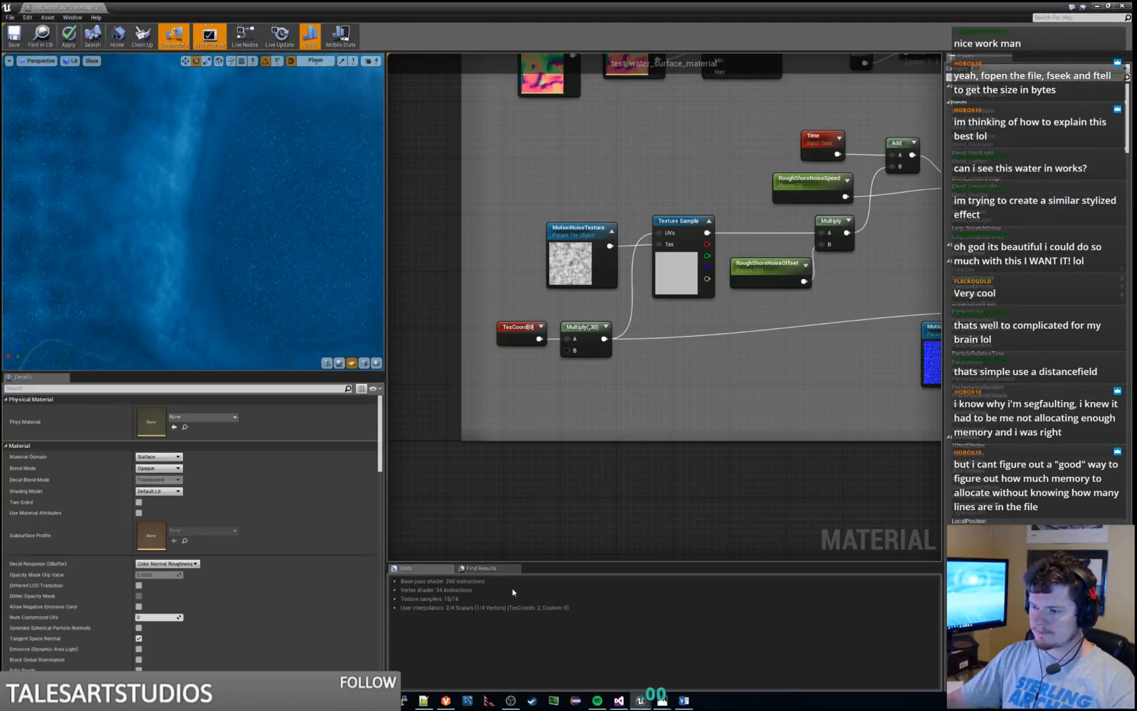
Switch to the level editor and fly along the river to examine the water surface and its edges near the boulders
left_click(1096, 6)
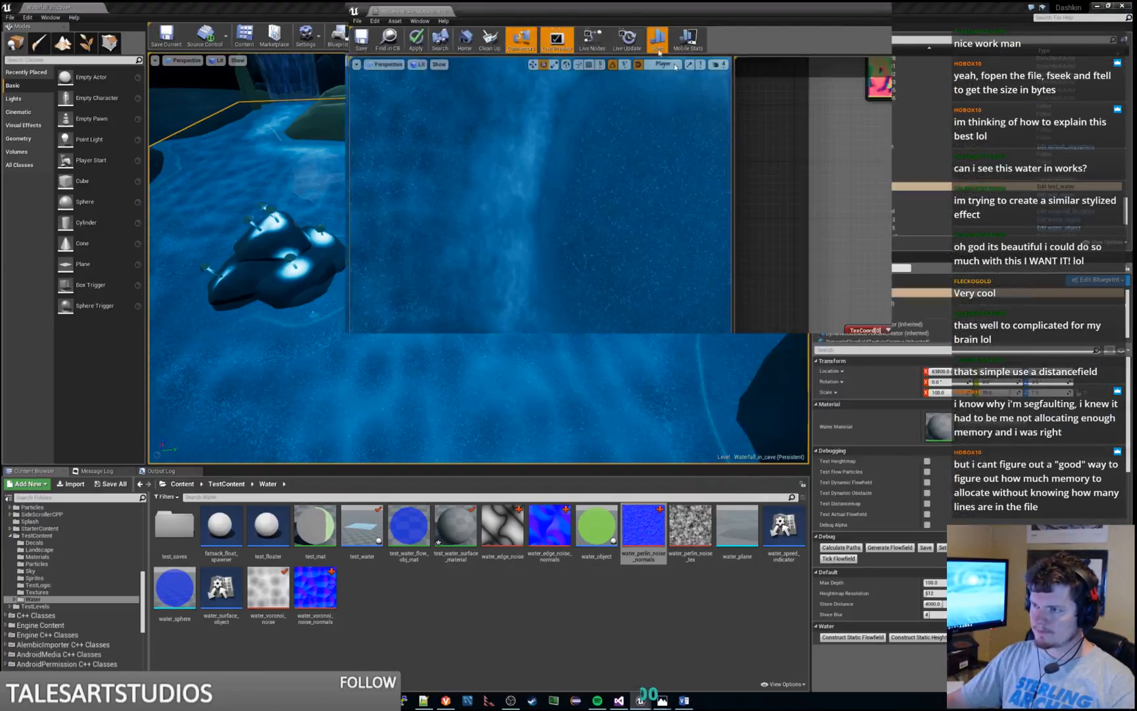
right_click_drag(526, 263, 500, 372)
key("w")
key("w")
key("d")
right_click_drag(565, 218, 565, 217)
key("s")
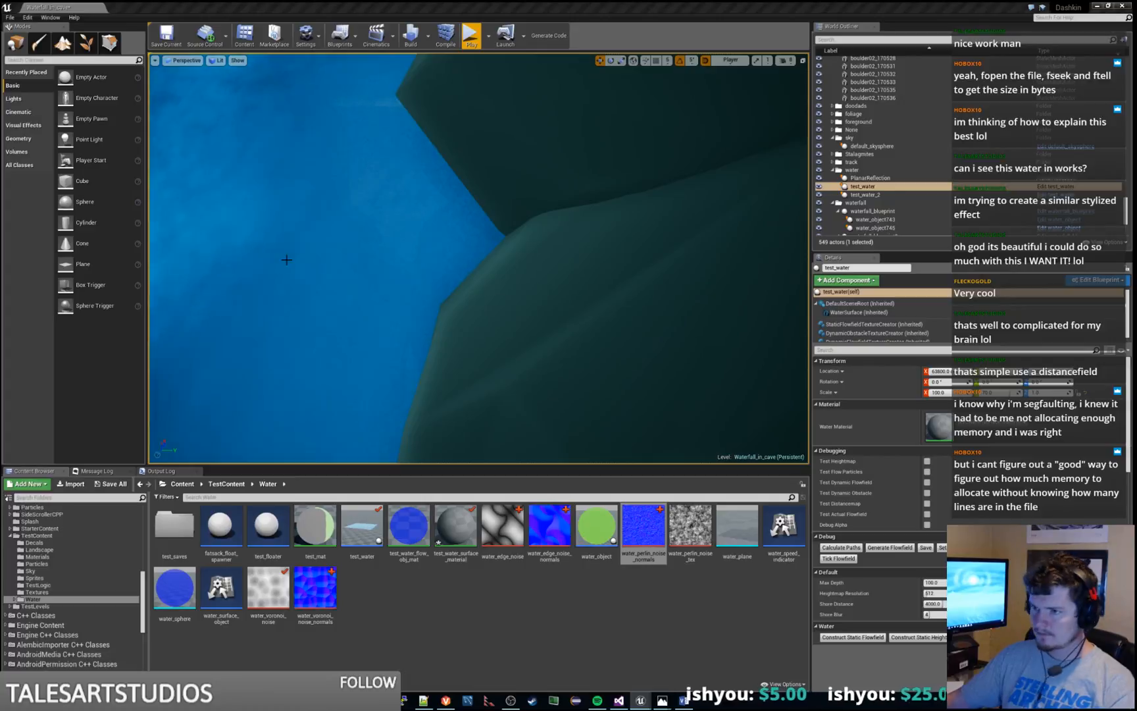
right_click_drag(287, 257, 335, 231)
key("a")
key("w")
key("s")
key("w")
key("s")
key("w")
key("s")
key("w")
key("s")
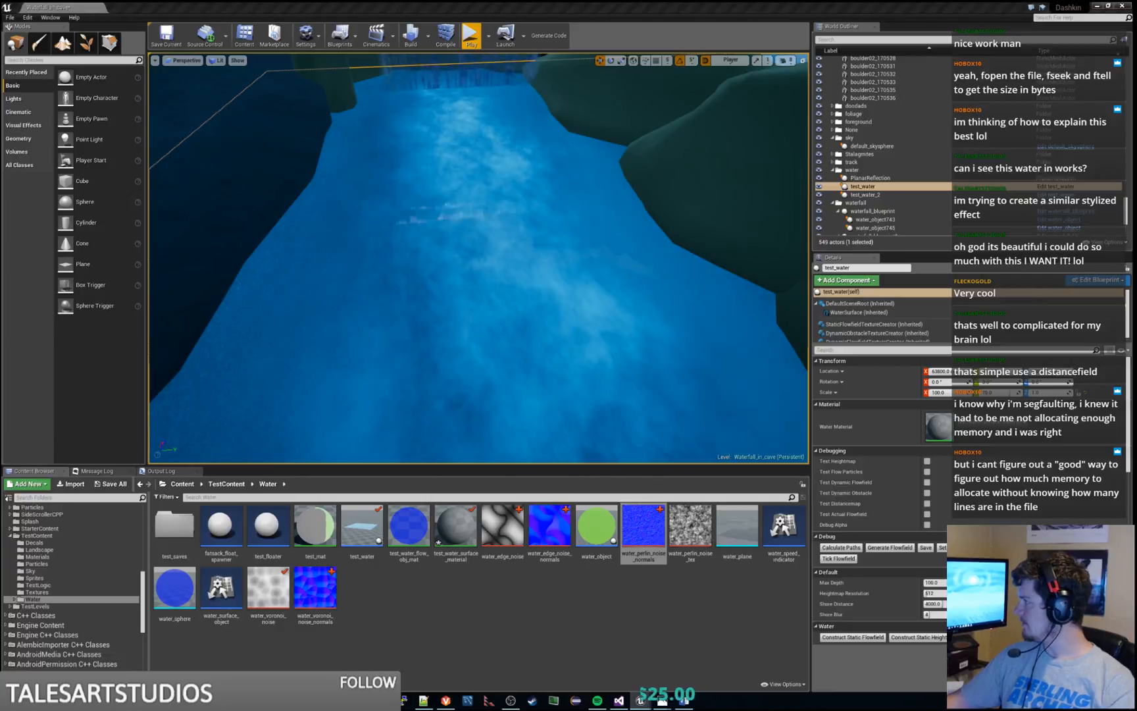
Return to the material editor and undo the recent edits back to the original Multiply(,30) node and the RoughShoreSpeedNoise parameter name
left_click_drag(1, 8, 601, 2)
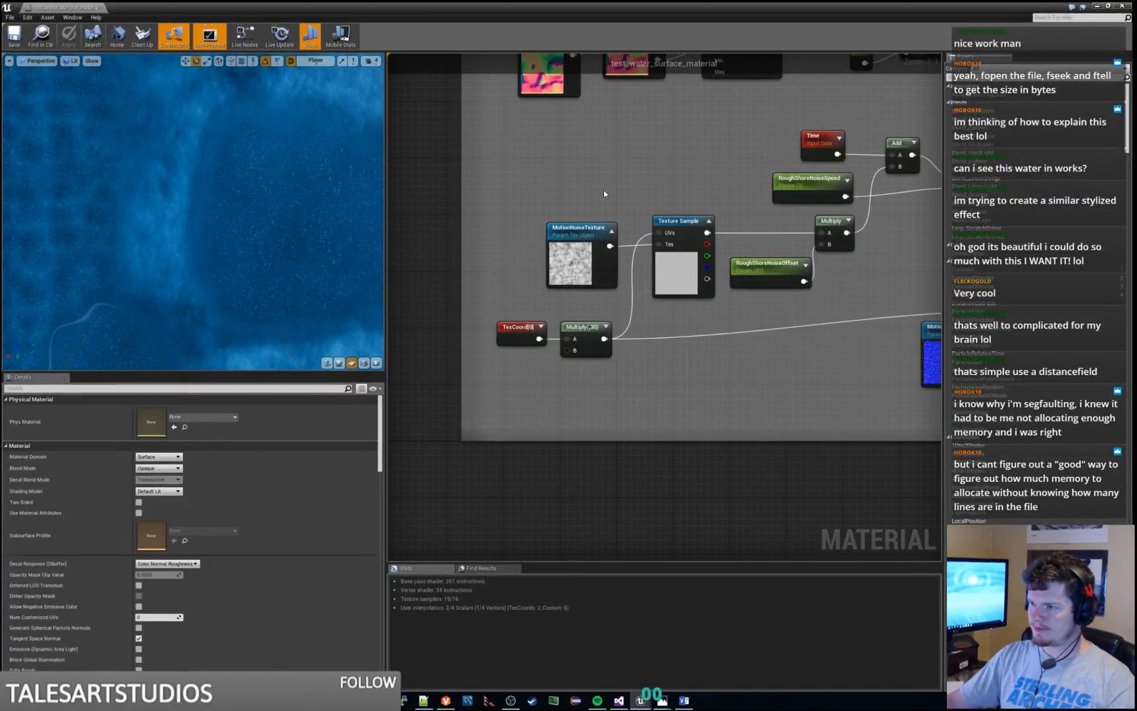
key("ctrl+z")
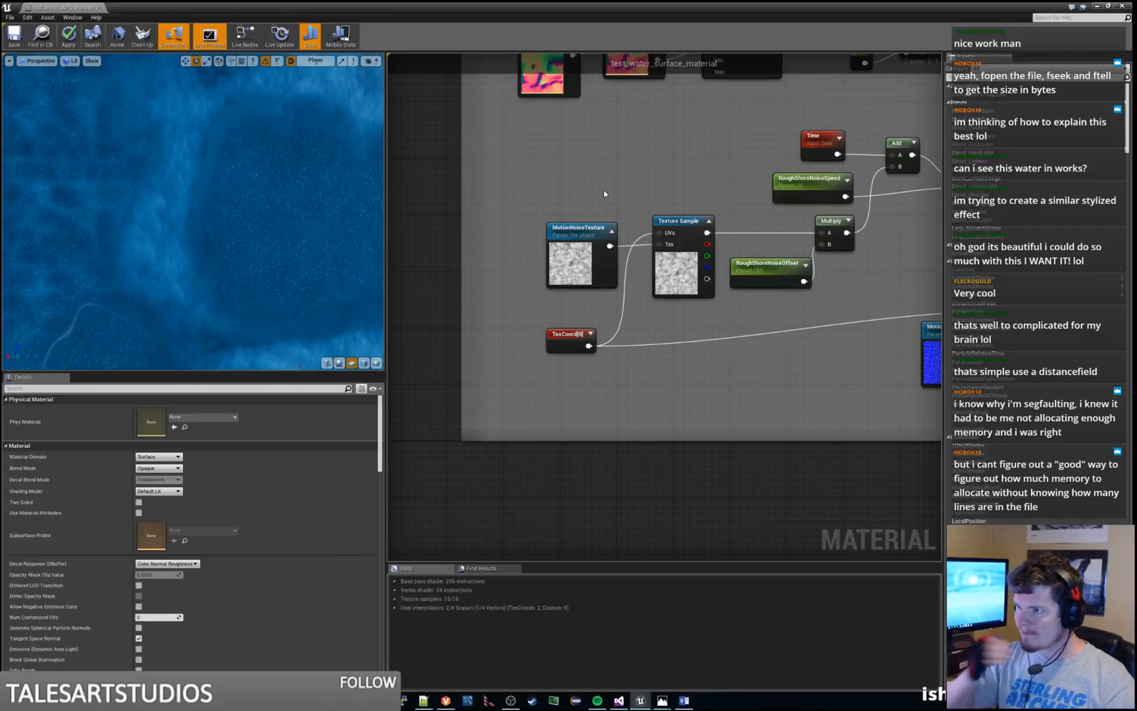
key("ctrl+z")
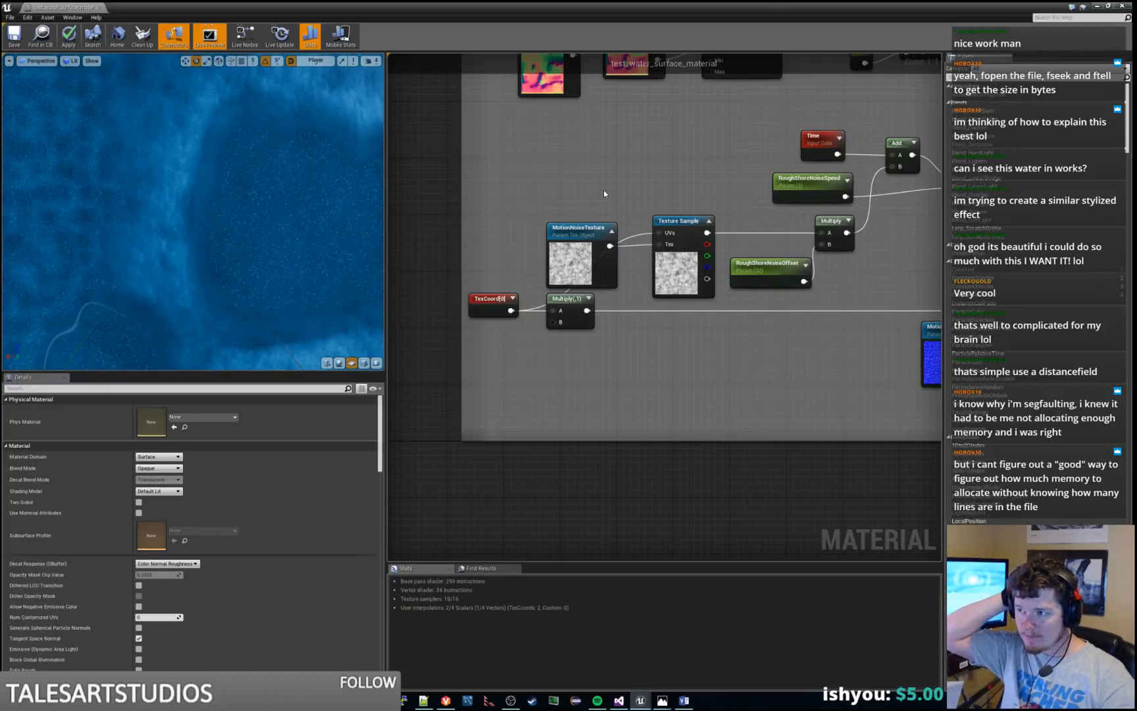
key("ctrl+z")
key("ctrl+z")
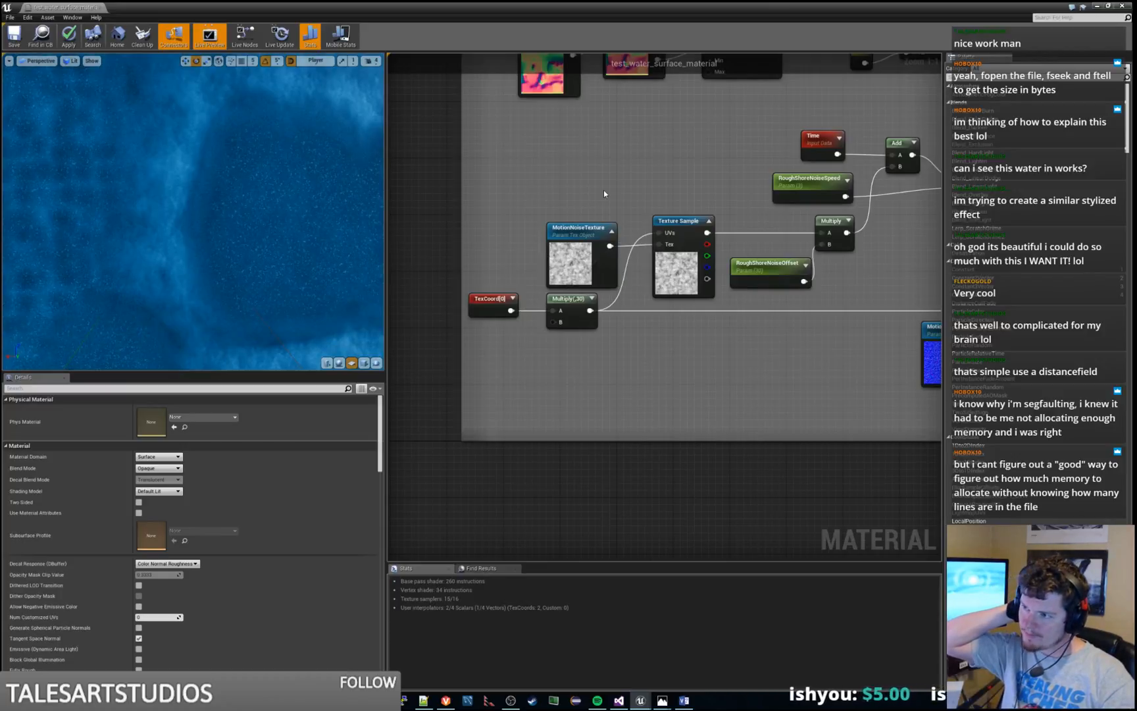
key("ctrl+z")
key("ctrl+z")
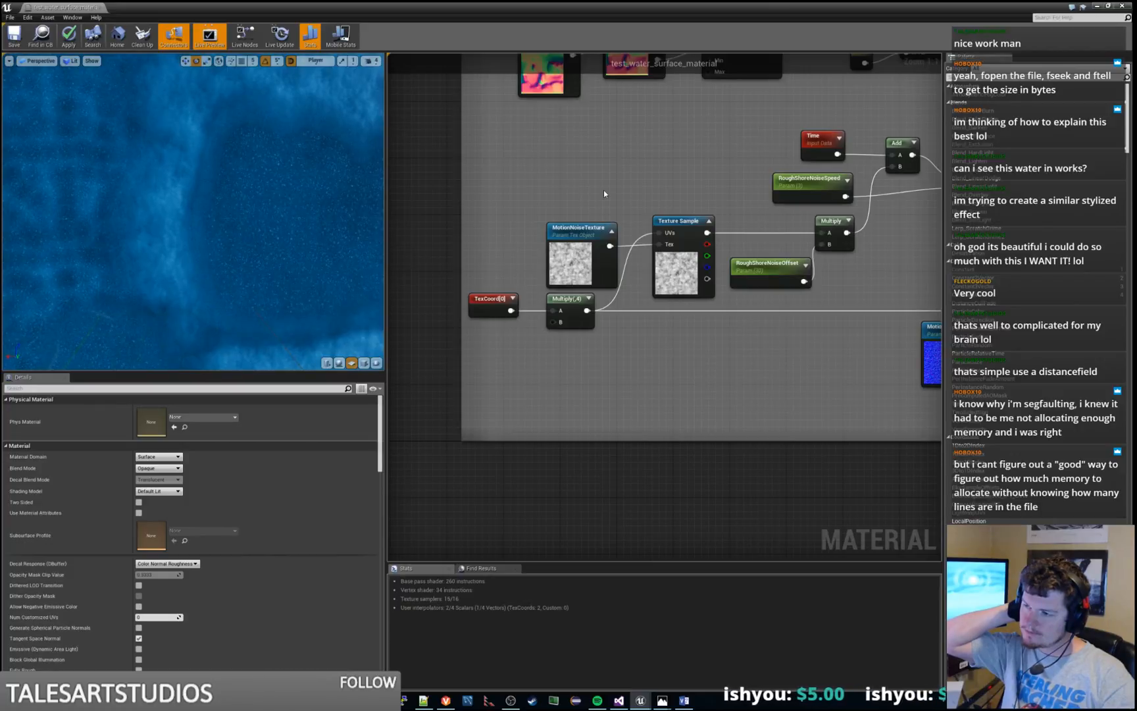
key("ctrl+z")
key("ctrl+z")
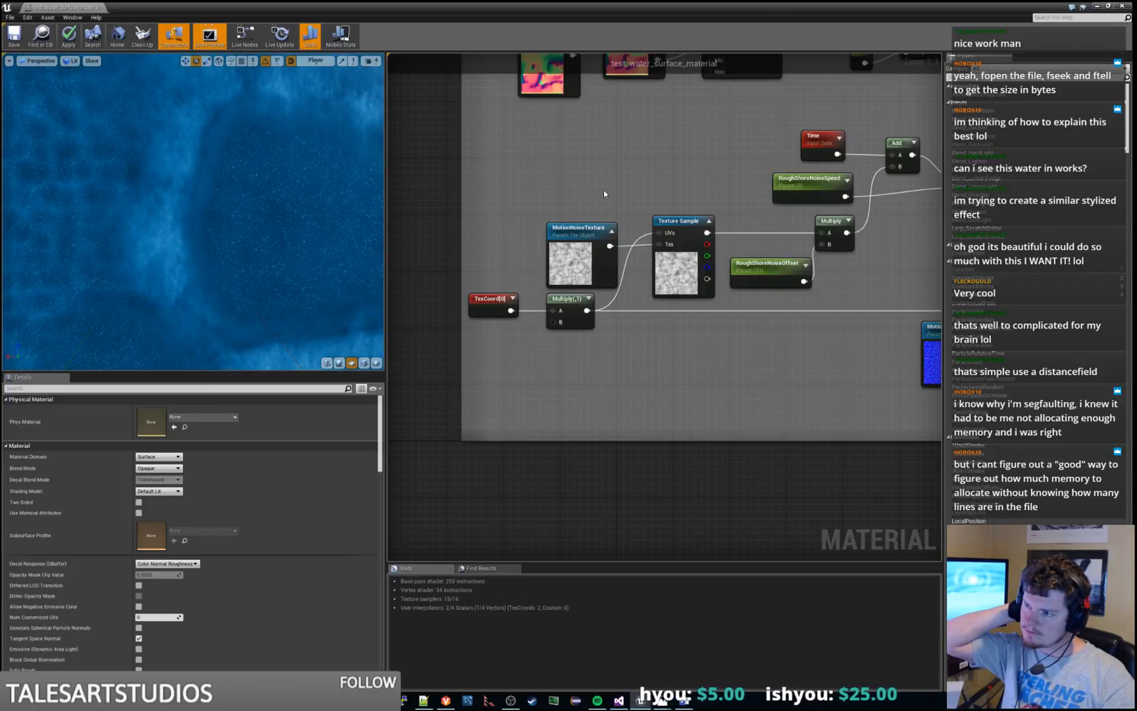
key("ctrl+z")
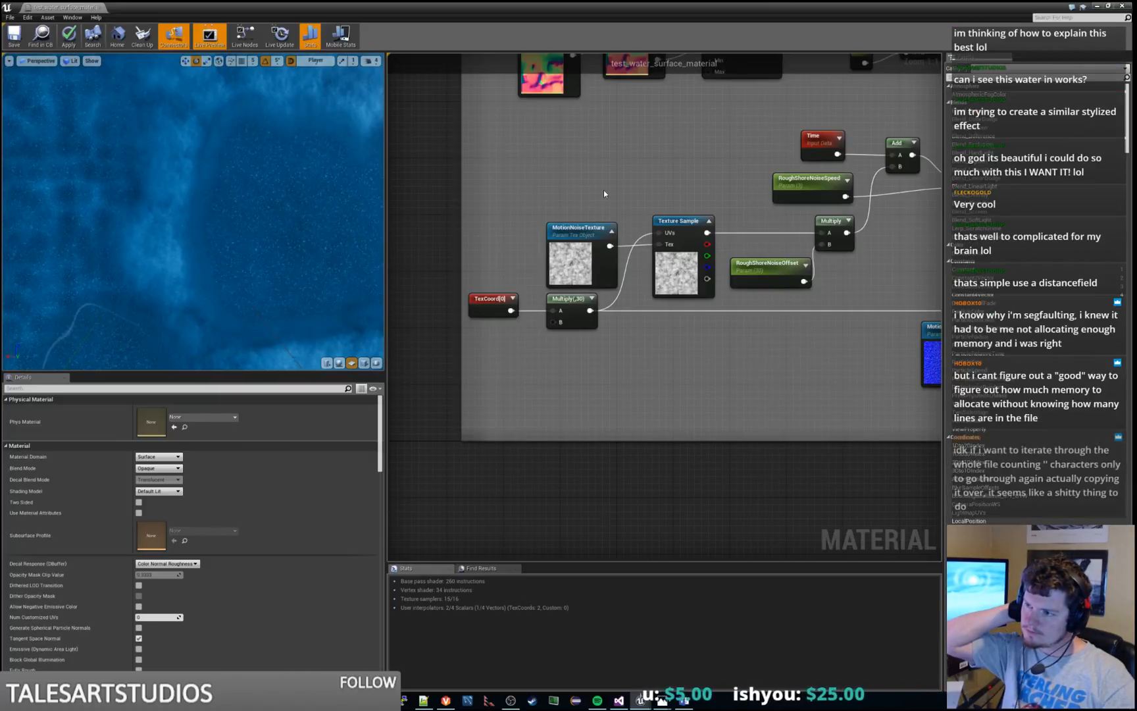
key("ctrl+z")
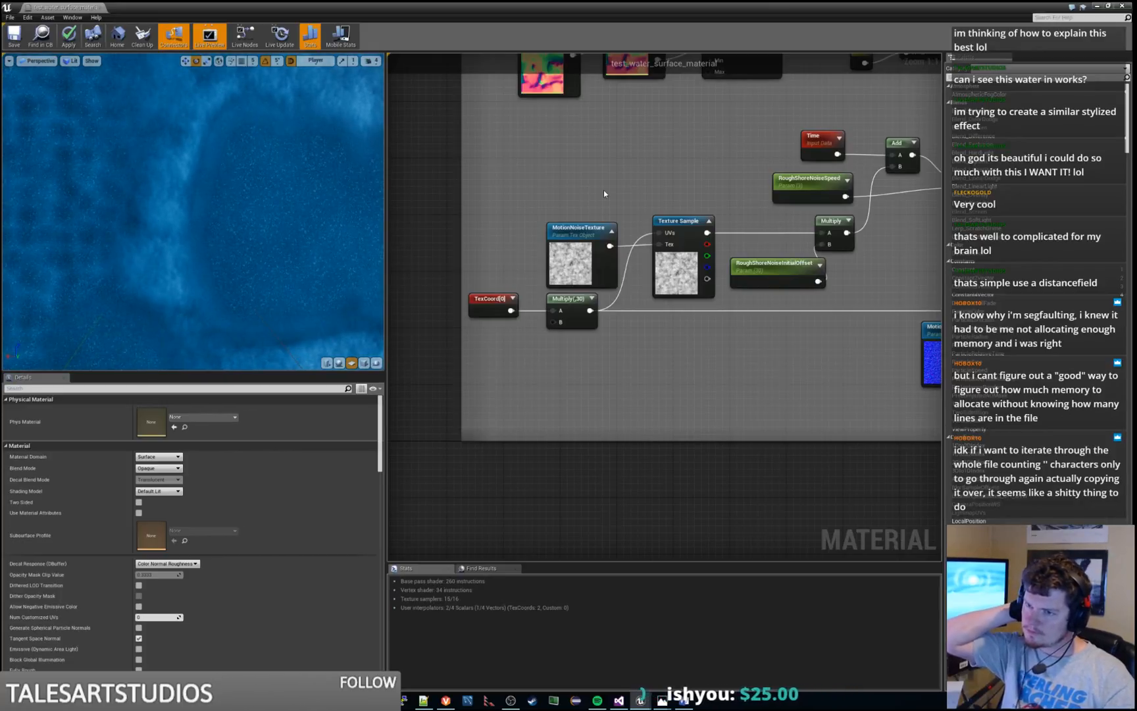
key("ctrl+z")
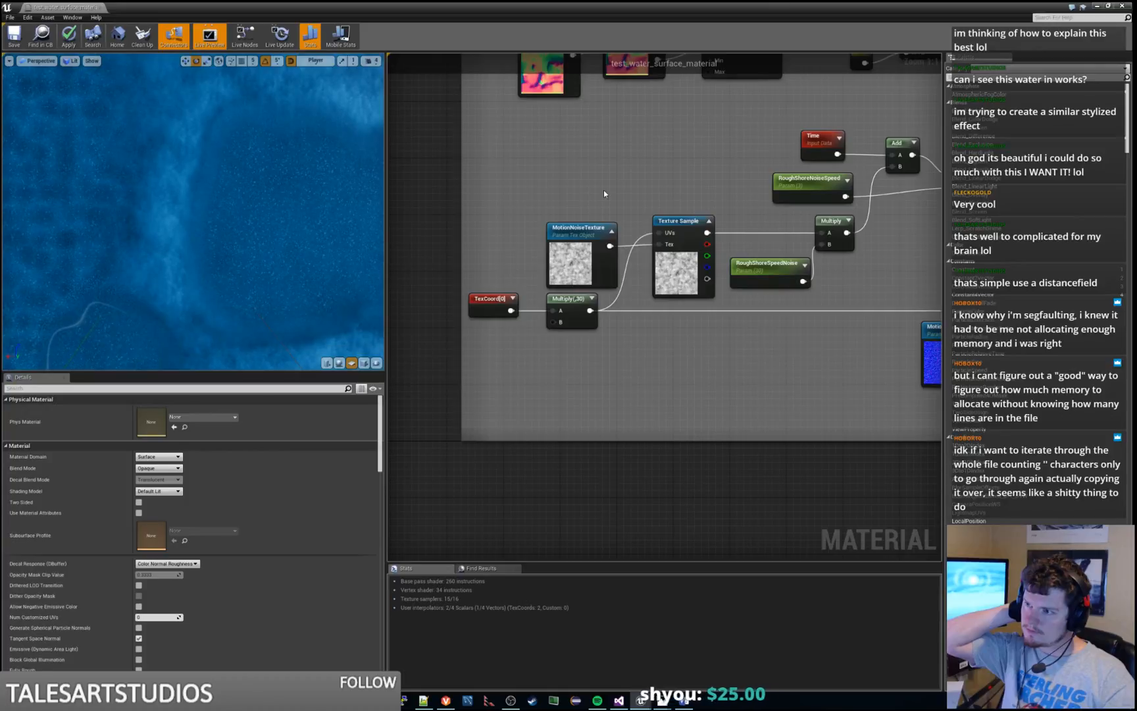
Apply the reverted water material and examine it in the preview viewport
scroll(612, 190, "down", 6)
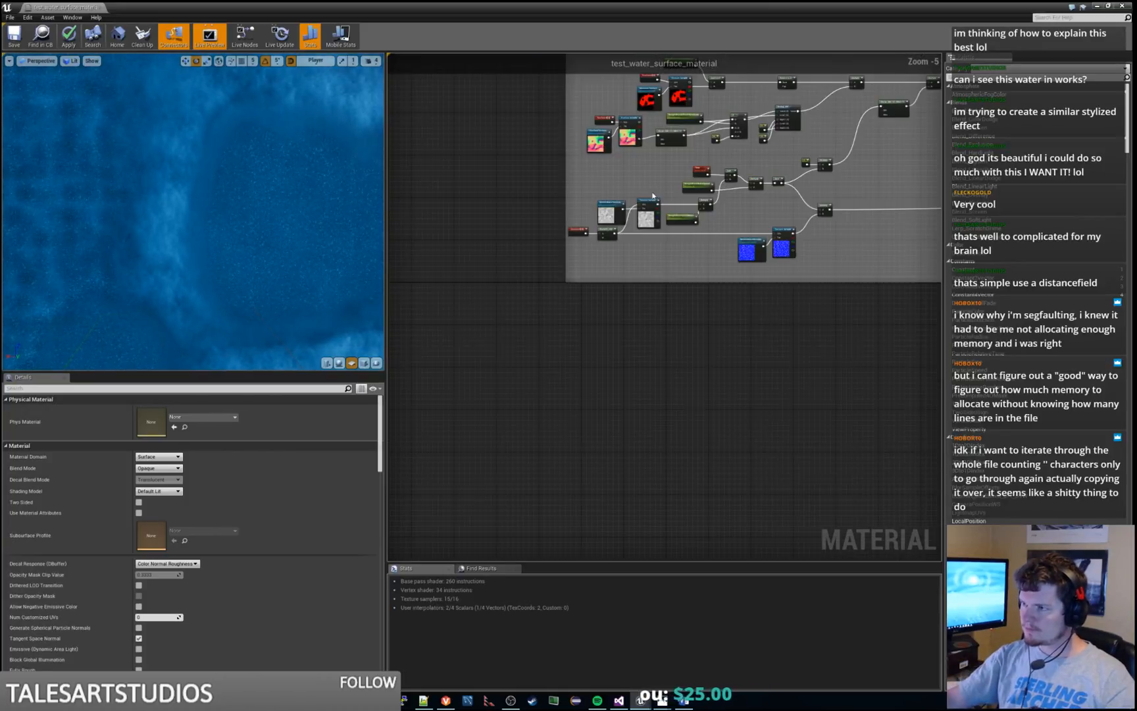
right_click_drag(657, 188, 551, 348)
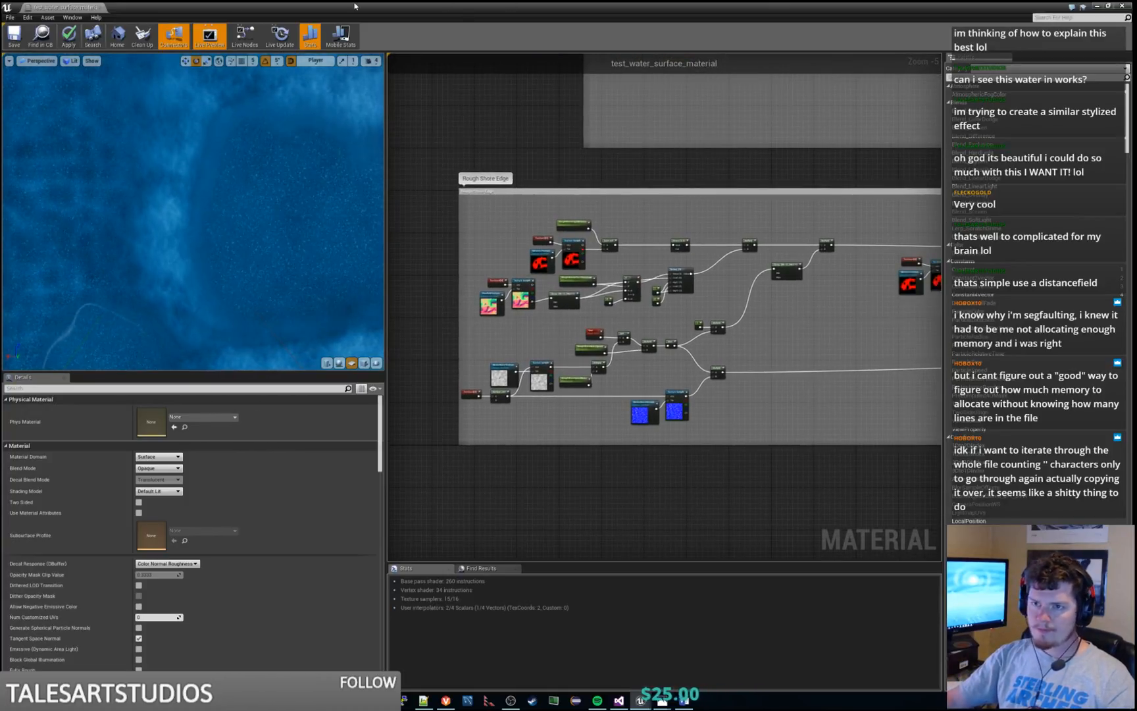
left_click(69, 39)
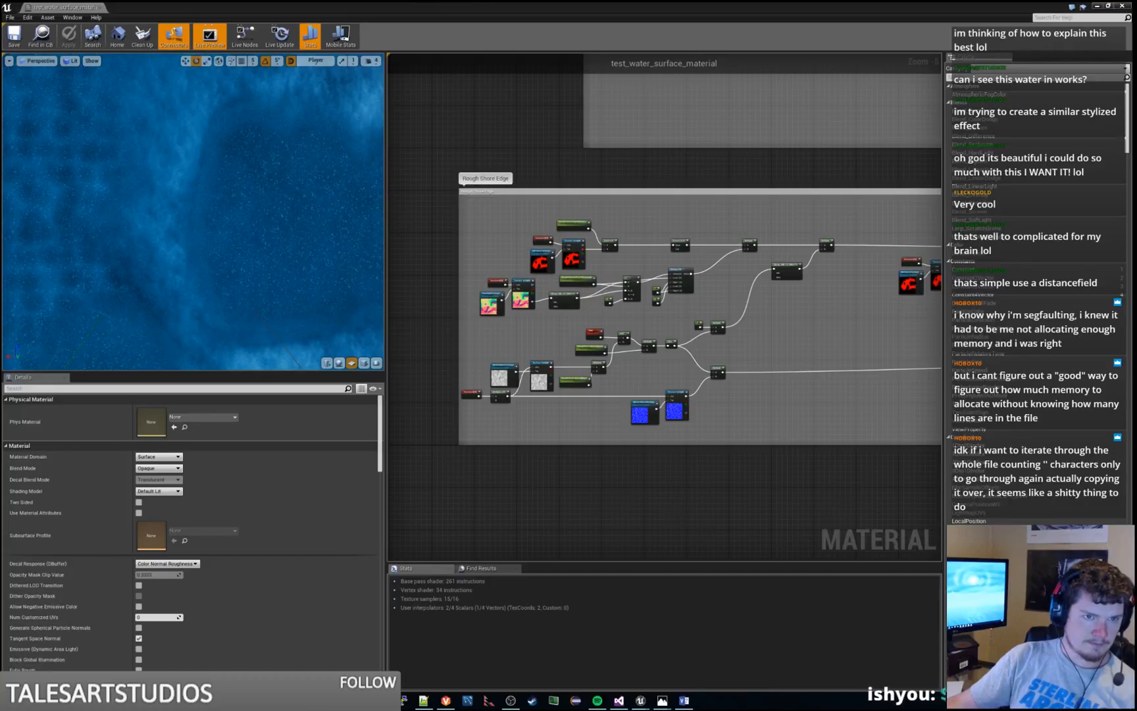
right_click(728, 452)
left_click(250, 204)
mouse_move(248, 203)
left_mouse_down()
mouse_move(244, 151)
mouse_move(244, 188)
left_mouse_up()
right_click_drag(244, 188, 246, 224)
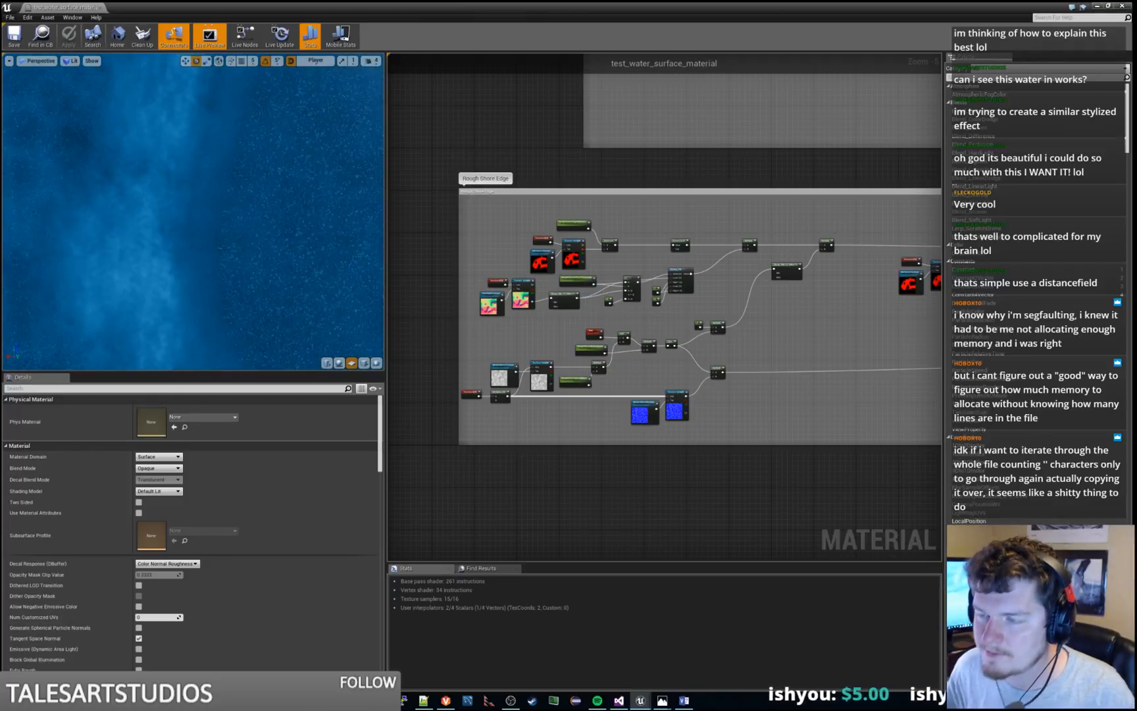
Switch to the level editor, inspect the water beside the boulder and save the current level
left_click(1097, 6)
mouse_move(563, 334)
right_mouse_down()
mouse_move(697, 359)
mouse_move(642, 398)
mouse_move(692, 336)
mouse_move(671, 339)
mouse_move(701, 324)
mouse_move(690, 345)
mouse_move(660, 324)
mouse_move(678, 321)
mouse_move(652, 325)
mouse_move(691, 323)
mouse_move(651, 324)
mouse_move(646, 363)
mouse_move(658, 353)
right_mouse_up()
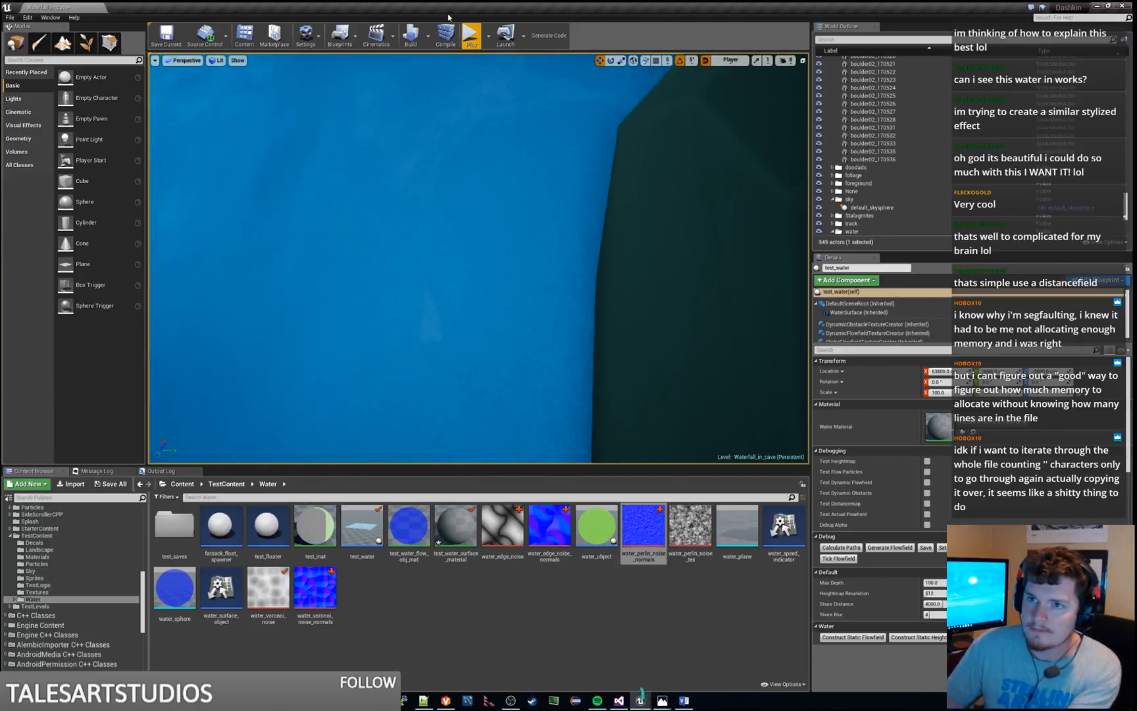
left_click(167, 35)
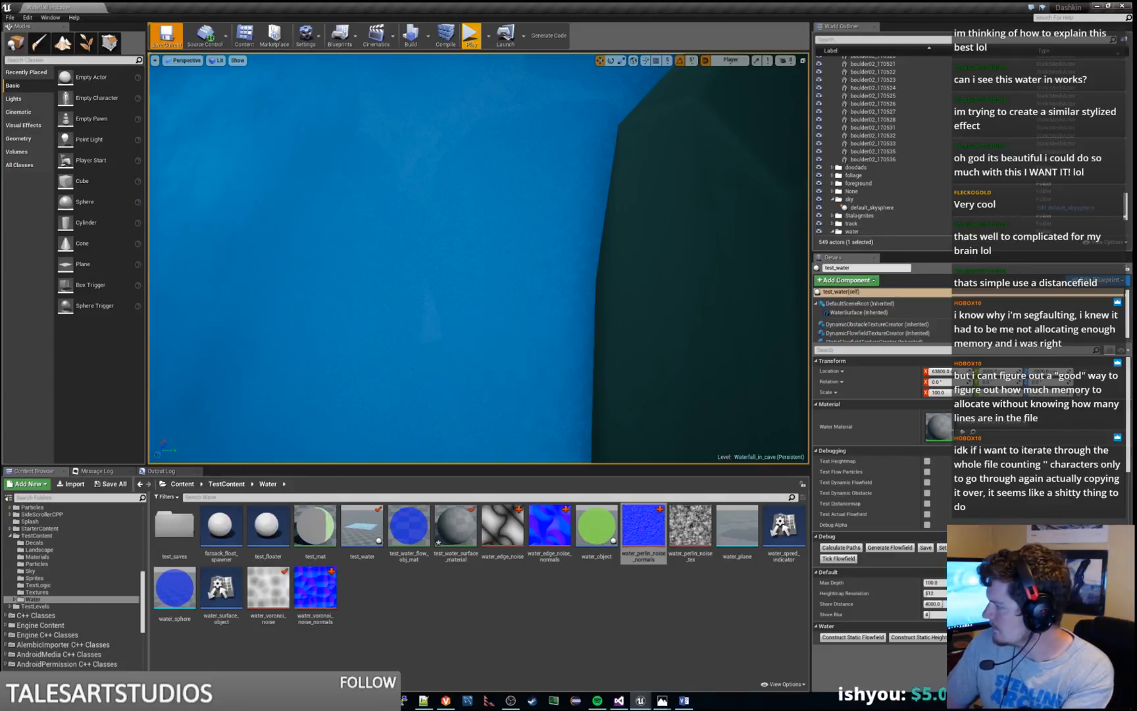
Go back to the material editor and preview the Power node in the Rough Shore Edge group
left_click_drag(1, 23, 749, 2)
right_click_drag(776, 222, 708, 228)
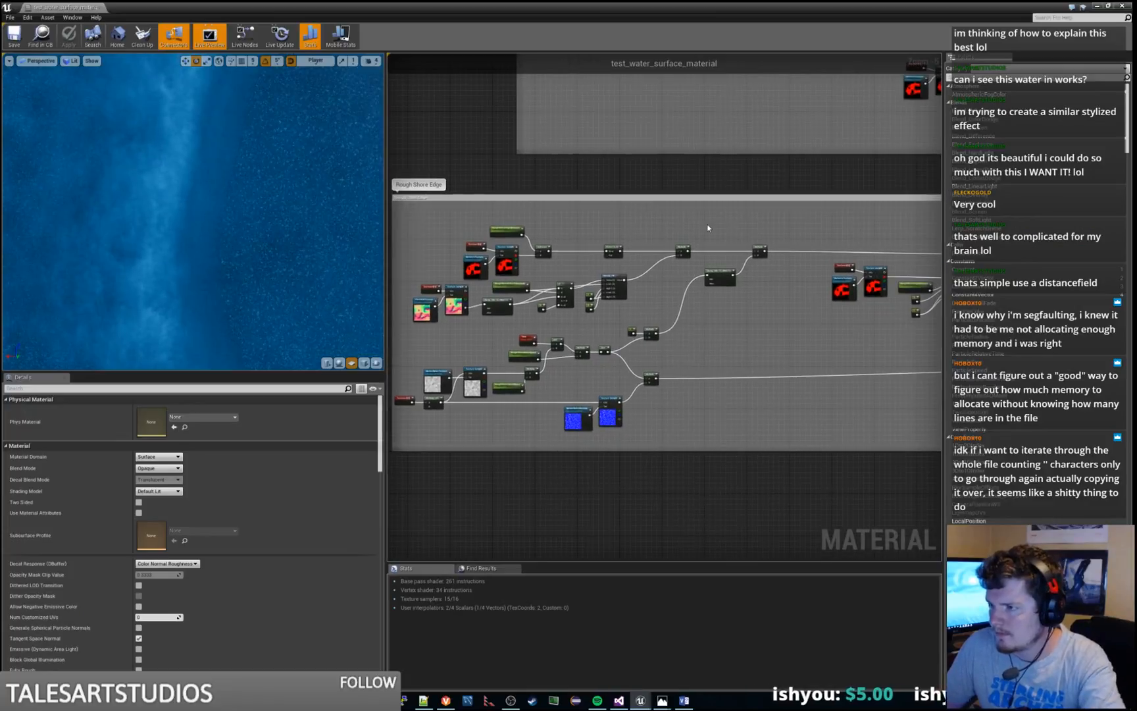
scroll(707, 227, "up", 4)
right_click_drag(528, 267, 798, 155)
right_click(751, 175)
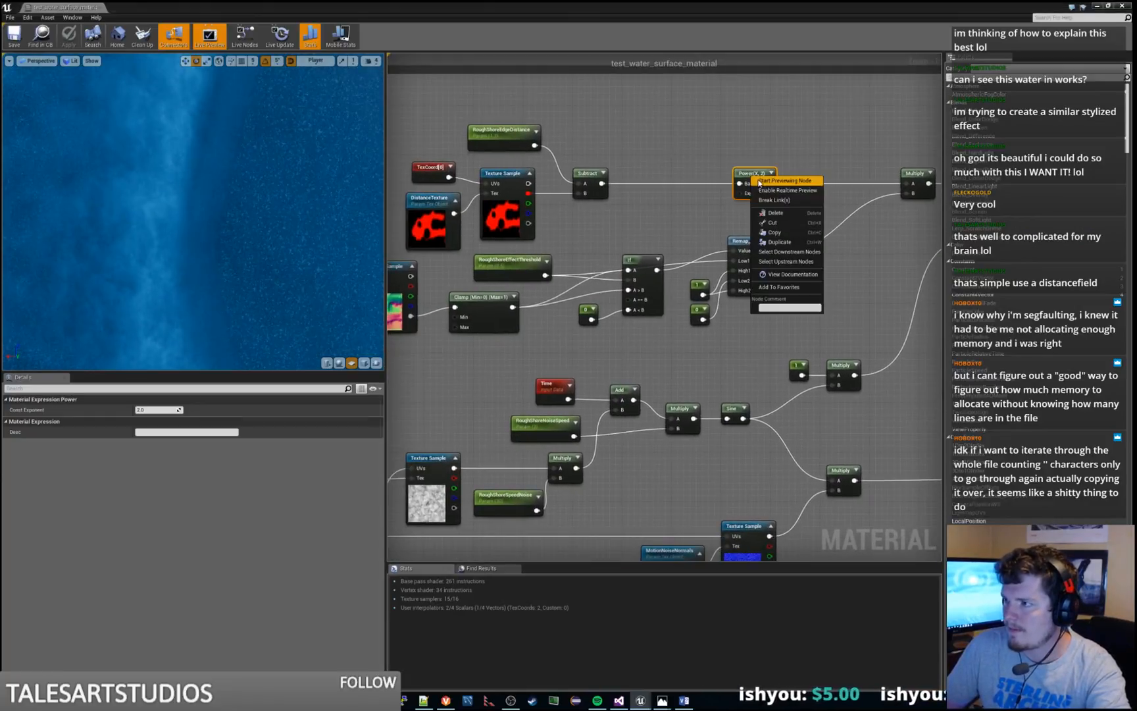
left_click(757, 181)
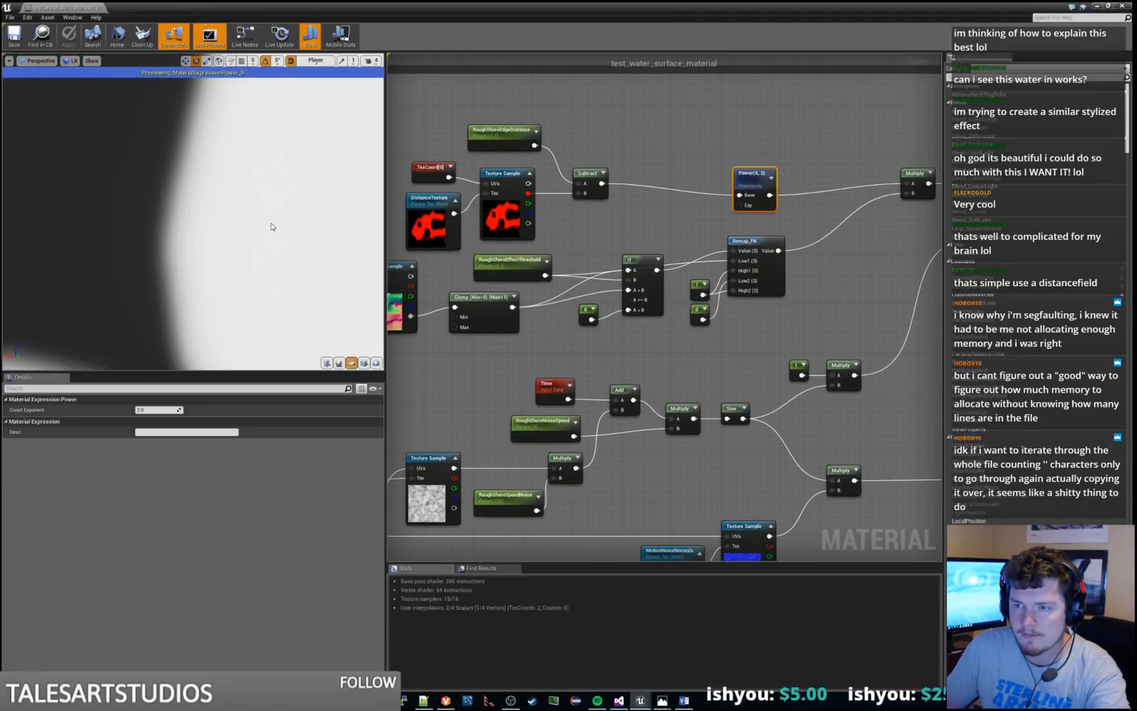
Preview the Multiply node combining Power with Remap_FN, and the following Multiply node that adds the clamped noise
right_click_drag(852, 186, 745, 206)
right_click(805, 191)
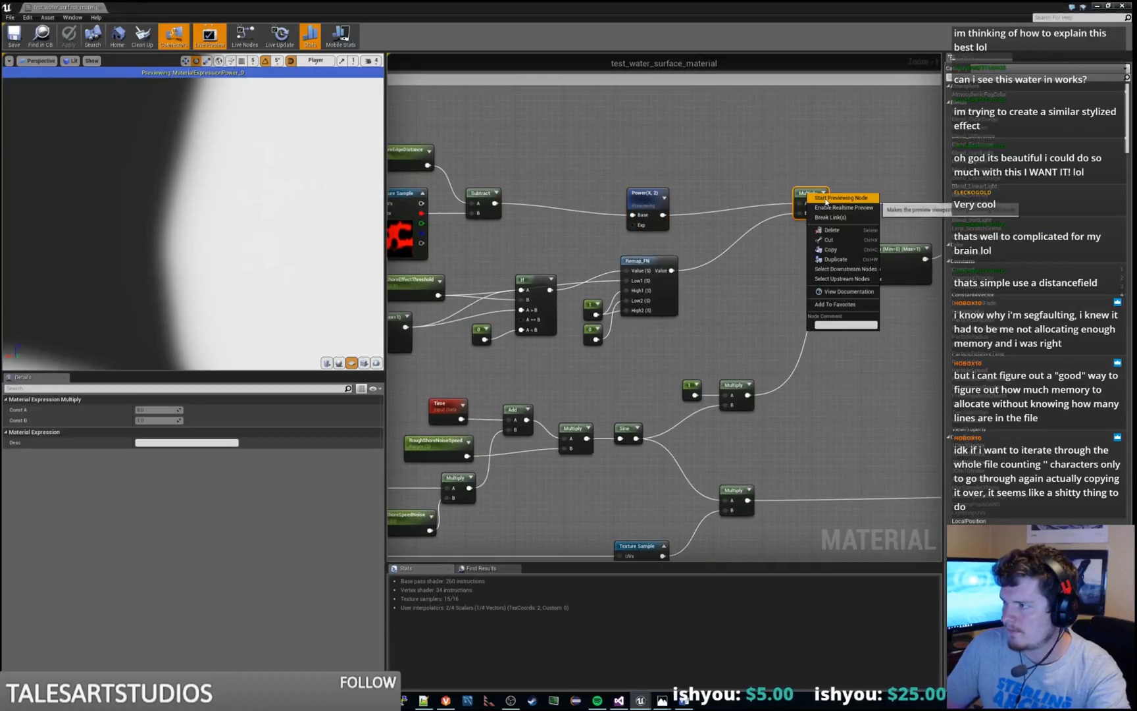
left_click(824, 199)
right_click_drag(778, 276, 652, 300)
scroll(652, 300, "down", 2)
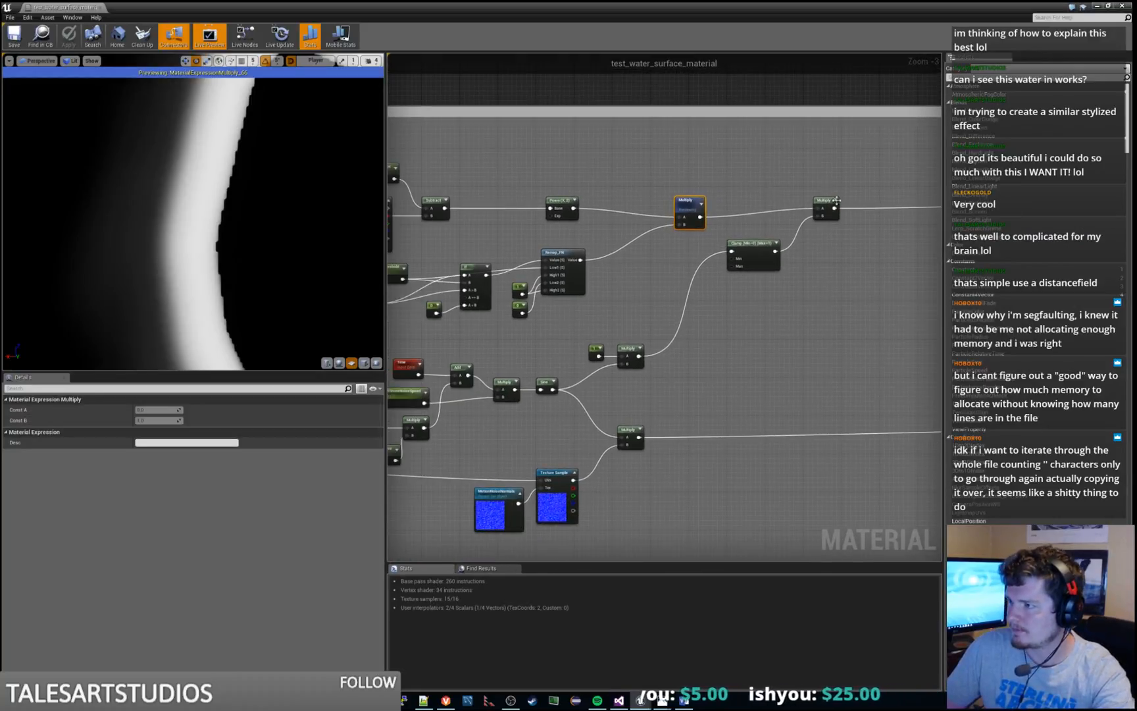
right_click(836, 200)
left_click(850, 212)
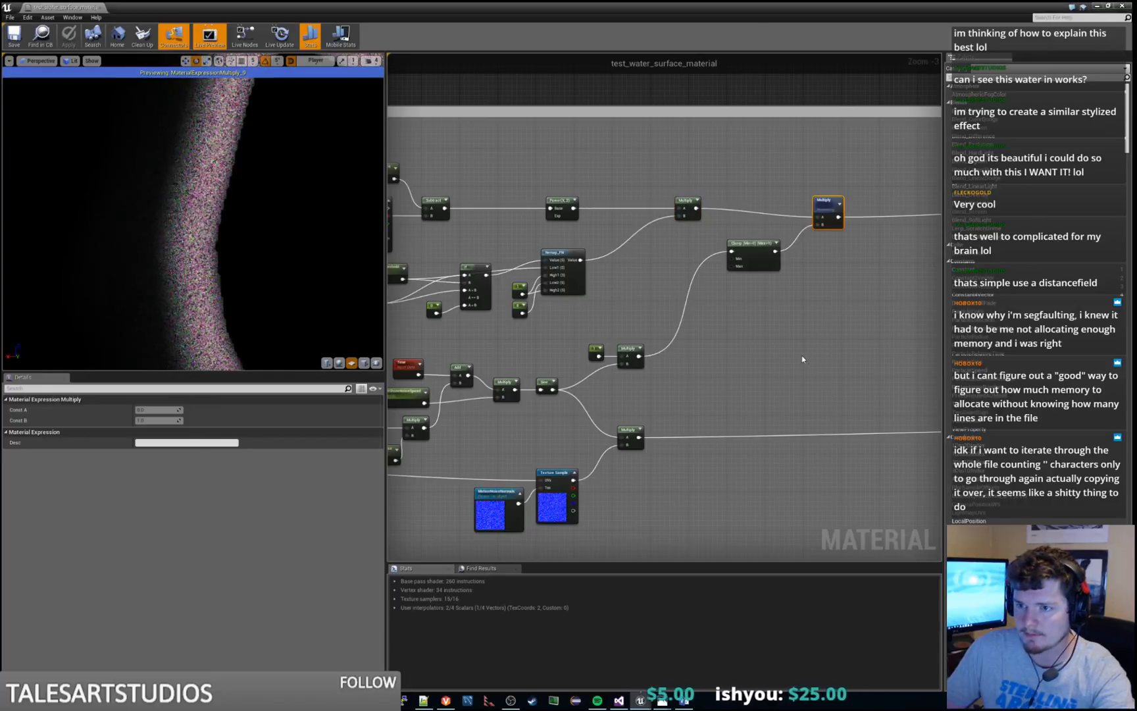
Preview the Clamp node of the noise branch and the Multiply node that feeds it from Sine
right_click(747, 242)
left_click(759, 251)
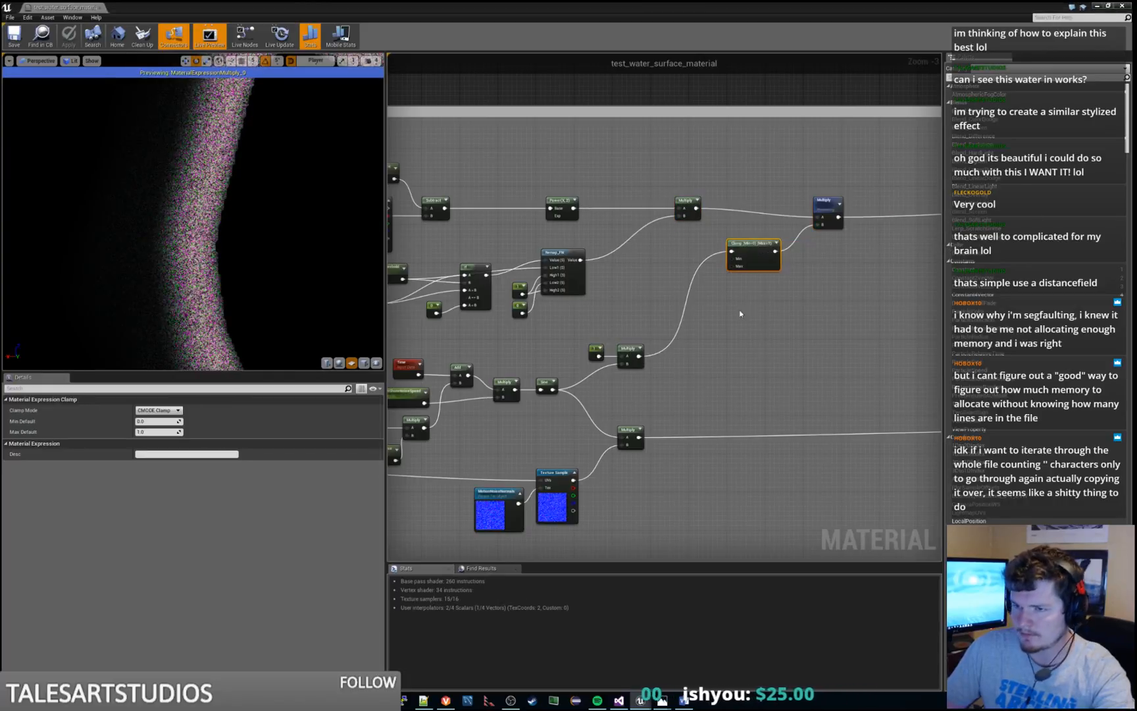
left_click(629, 352)
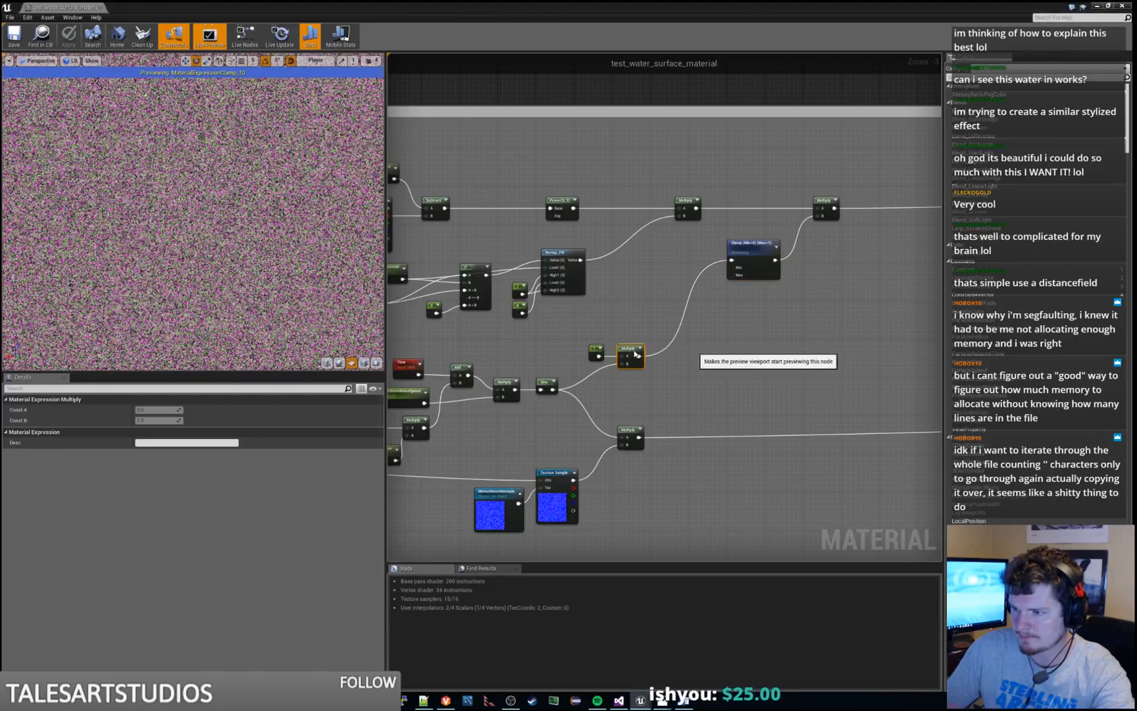
right_click_drag(581, 335, 741, 270)
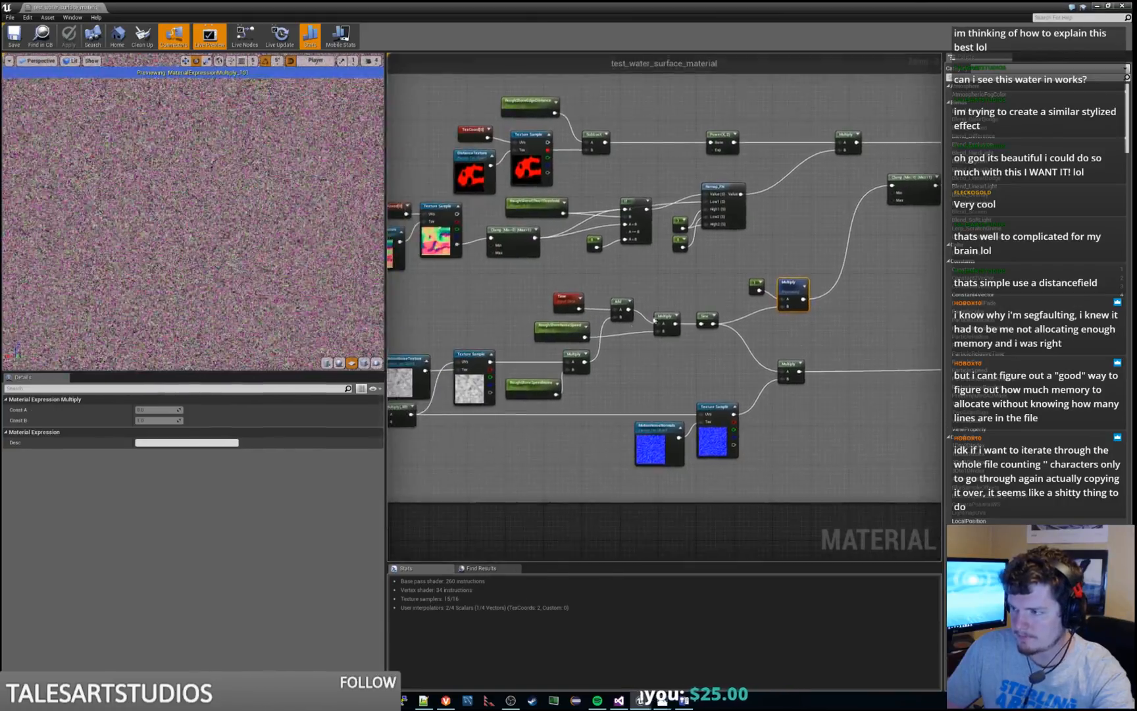
right_click(570, 322)
left_click(582, 330)
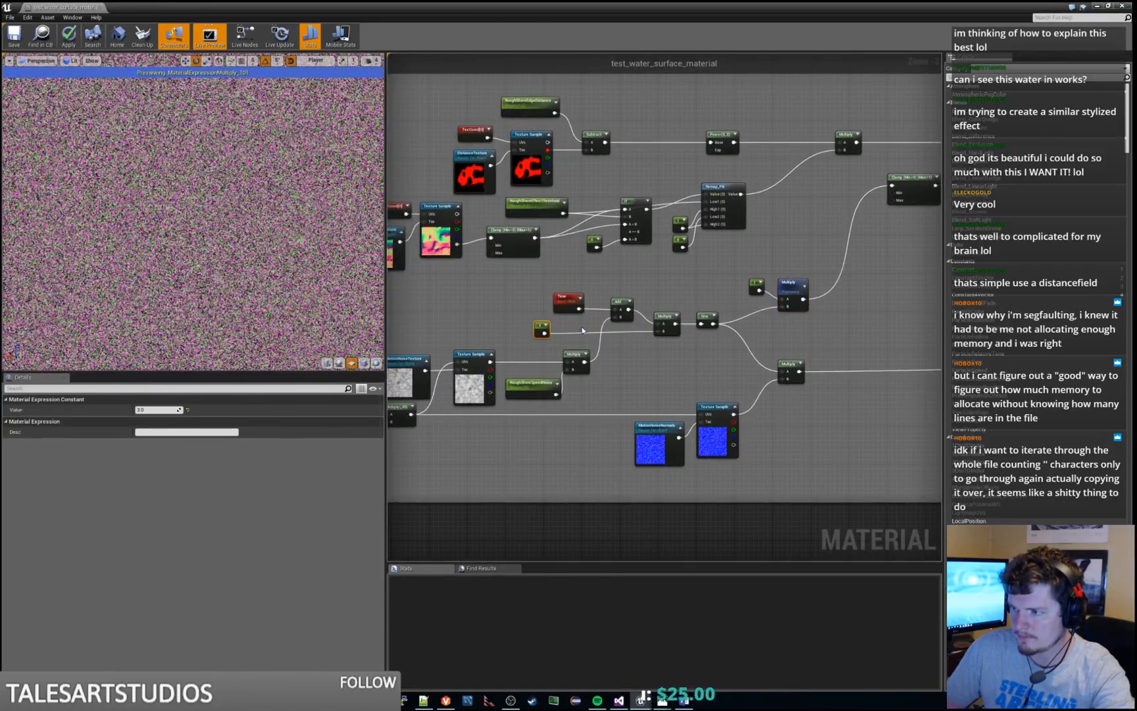
left_click(514, 294)
key("ctrl+z")
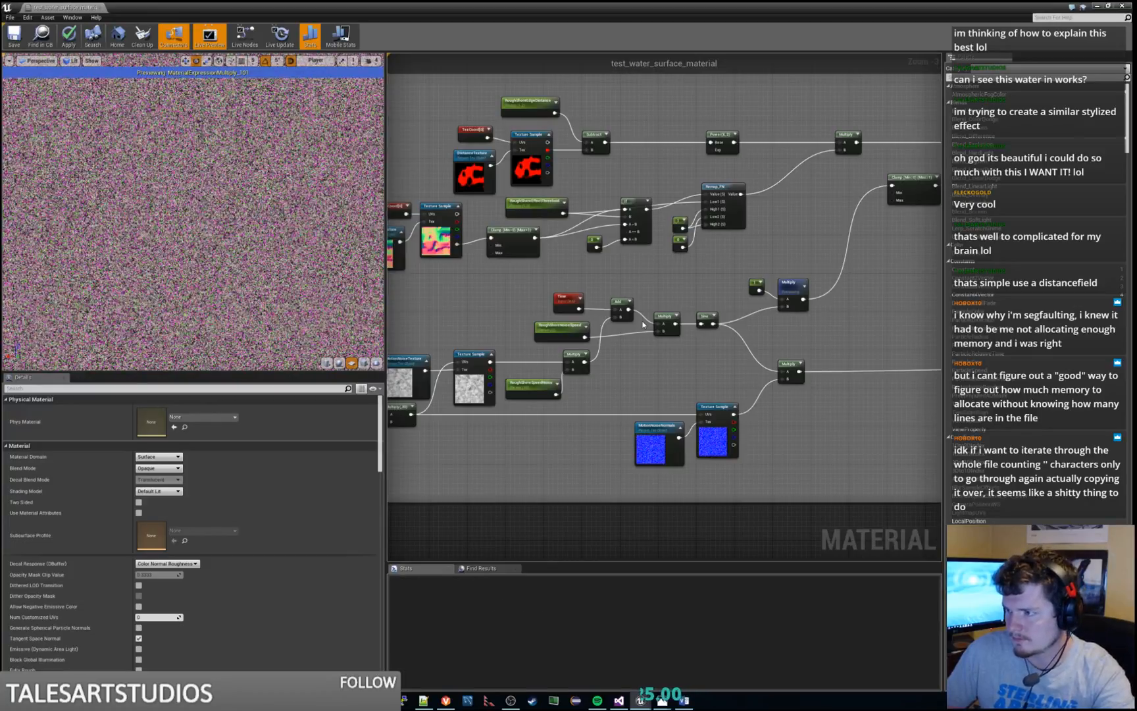
right_click_drag(608, 357, 666, 331)
scroll(571, 346, "up", 2)
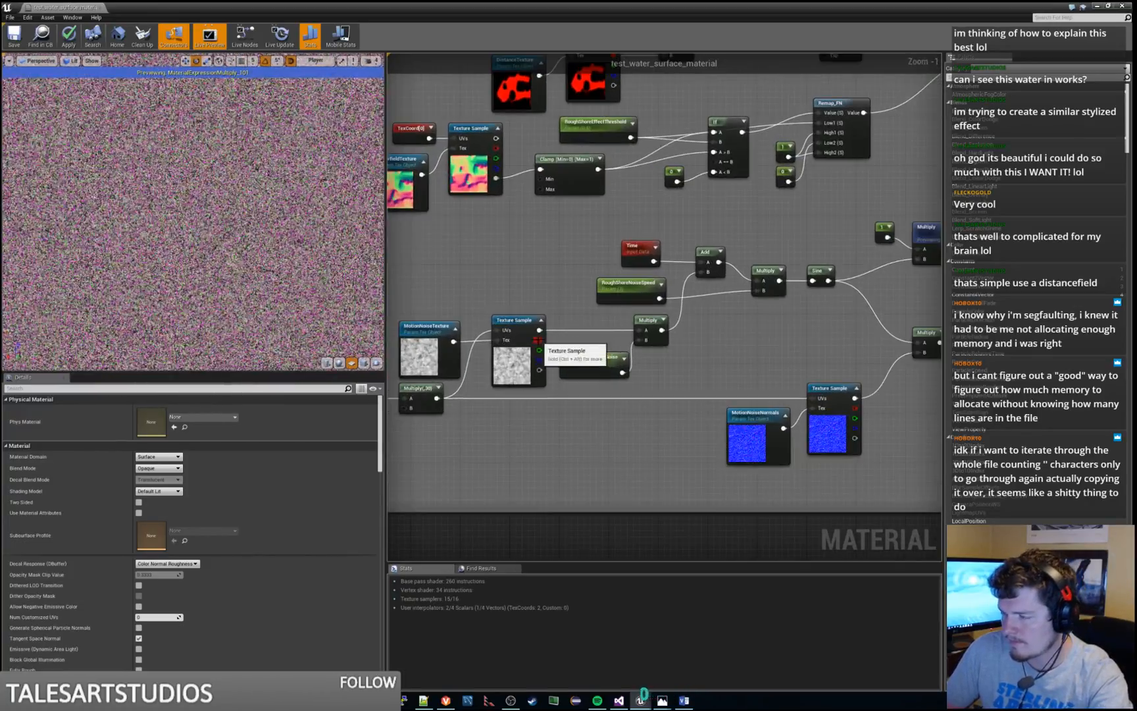
Feed the noise speed Multiply node from the MotionNoiseTexture sample's red channel, and apply the material with the node preview stopped
left_click_drag(539, 340, 645, 329)
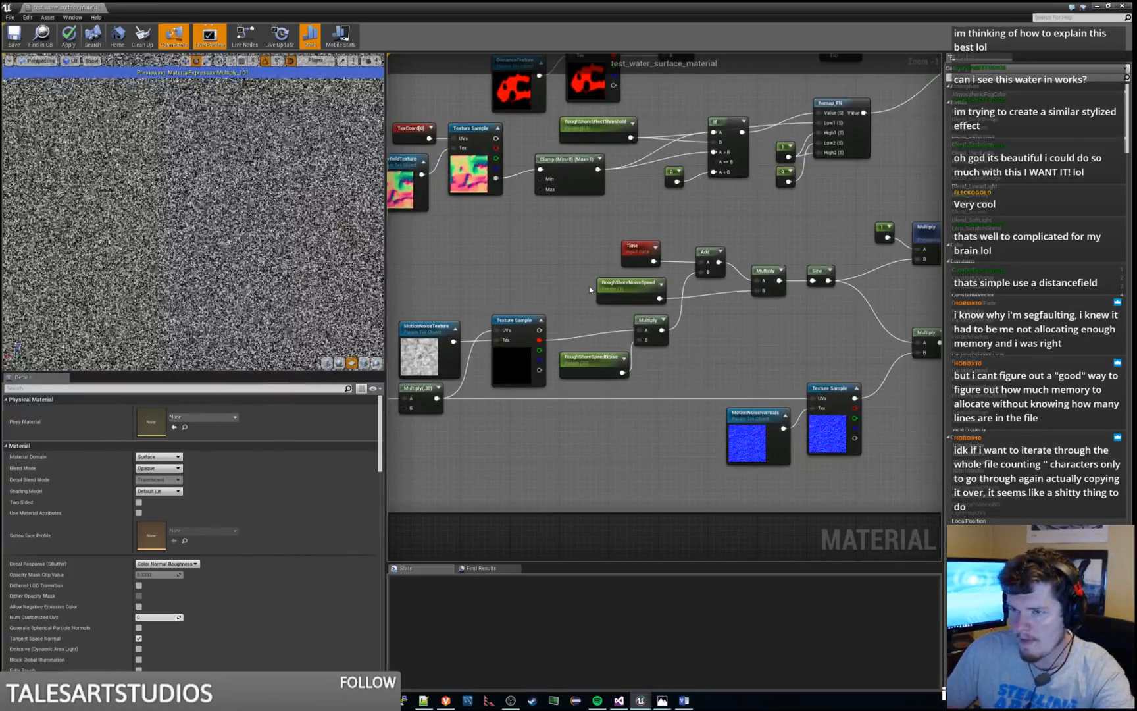
right_click_drag(829, 373, 680, 453)
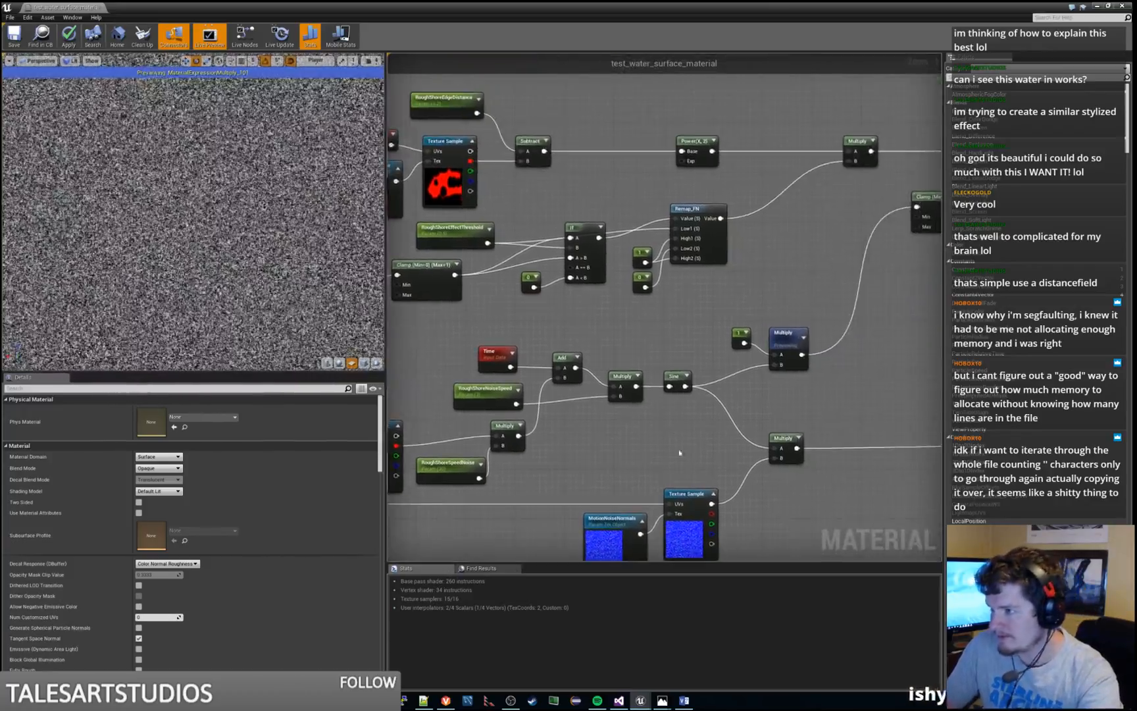
left_click(791, 337)
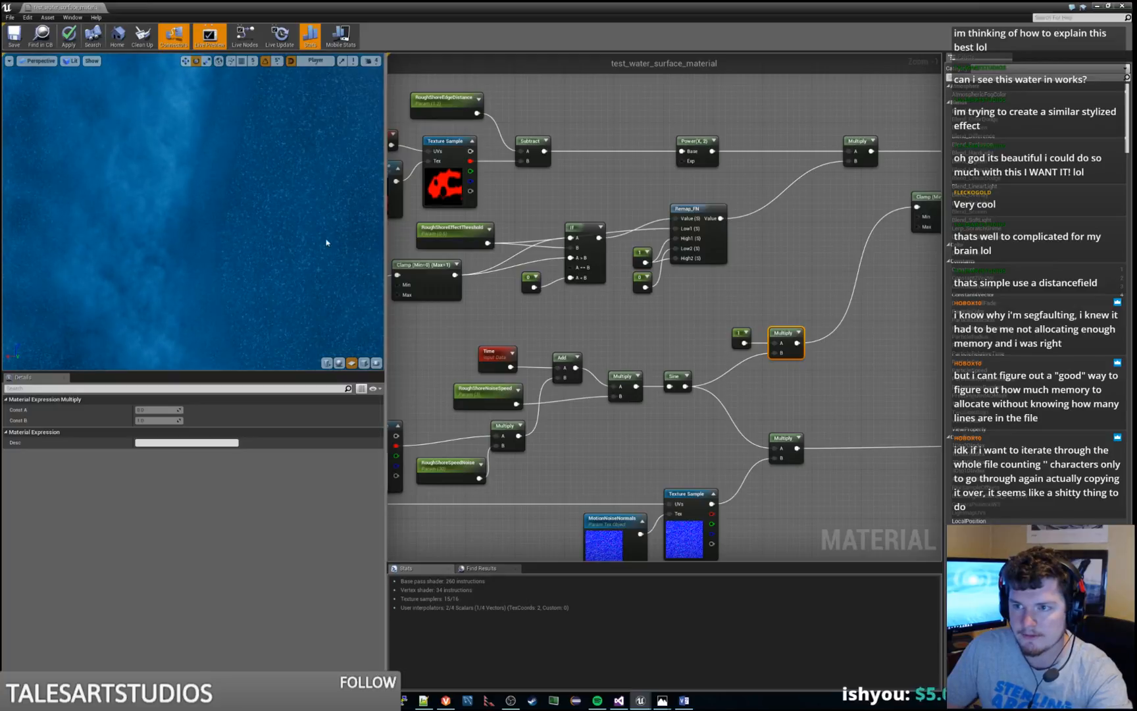
mouse_move(326, 242)
right_mouse_down()
mouse_move(342, 253)
mouse_move(327, 243)
right_mouse_up()
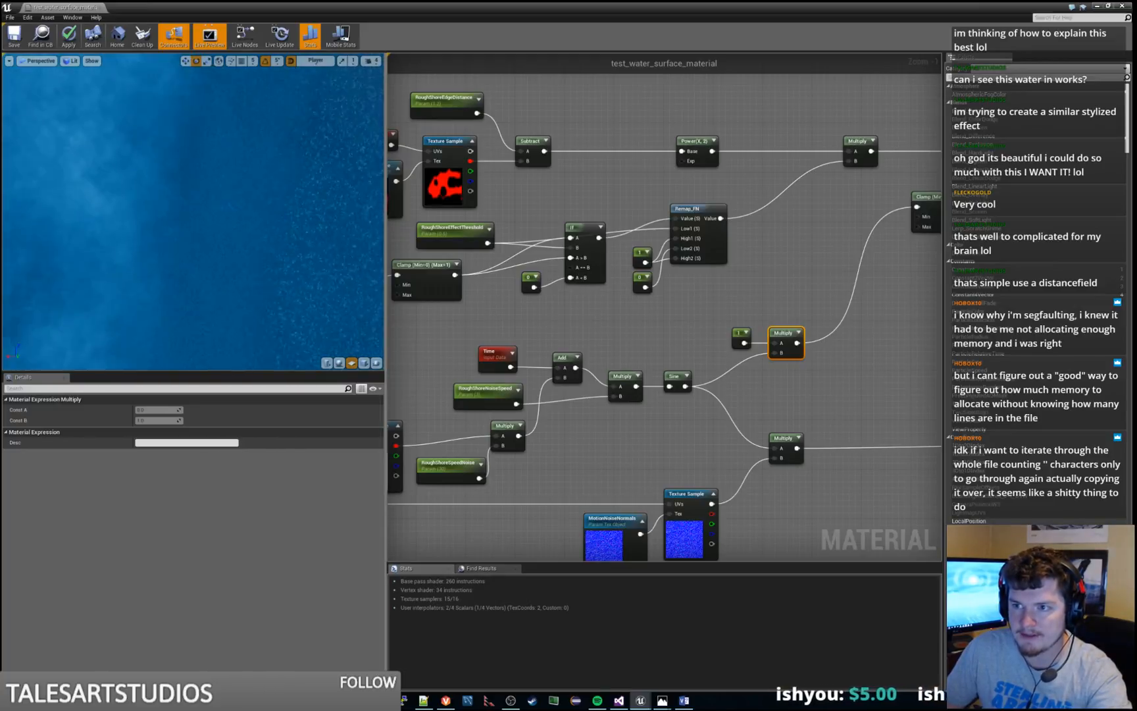
left_click(70, 35)
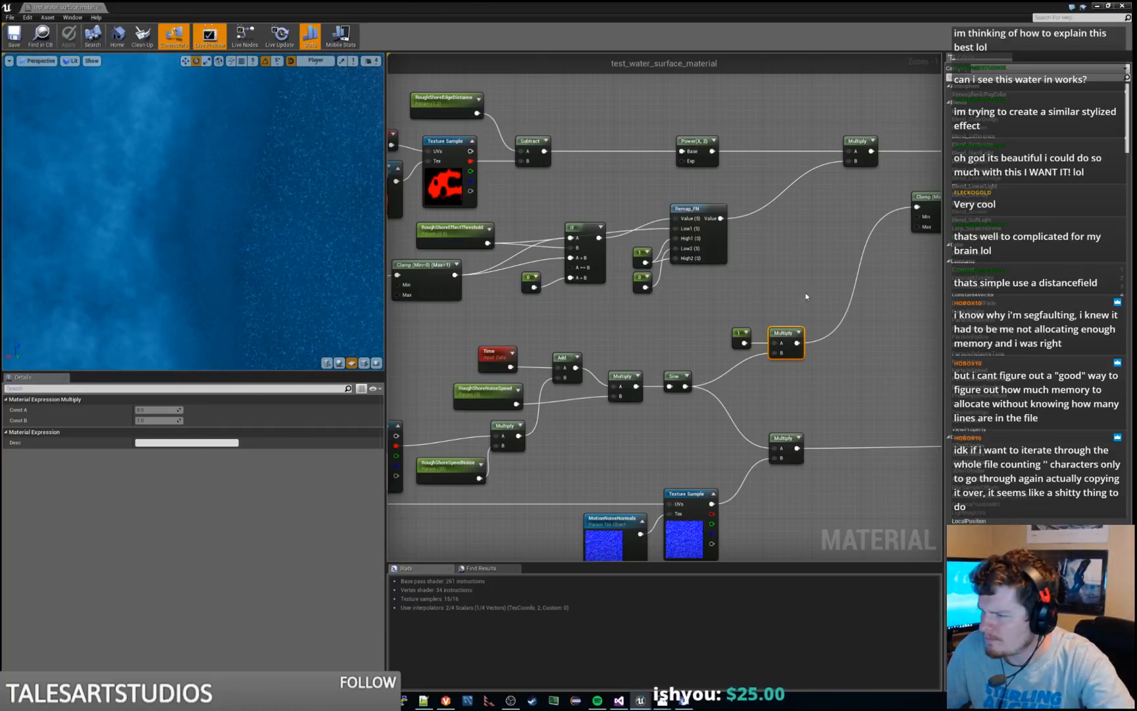
Preview the Multiply node after Sine, and the Multiply node that combines Sine with the MotionNoiseNormals sample
right_click(781, 335)
left_click(794, 341)
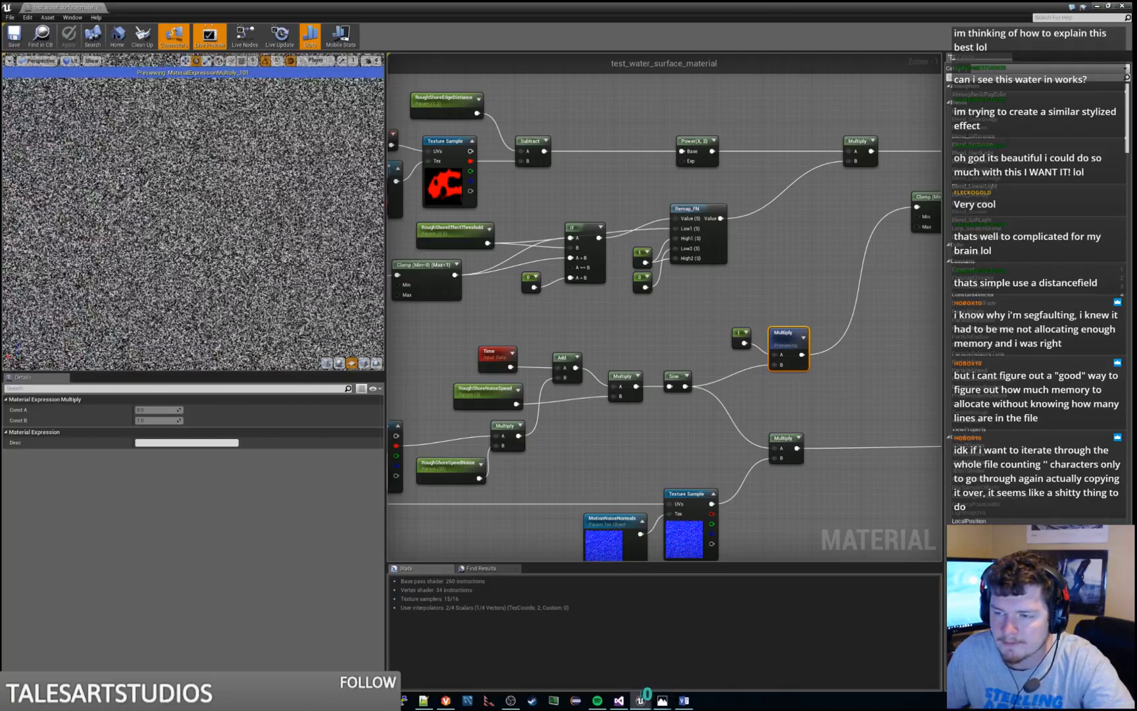
right_click_drag(775, 448, 720, 281)
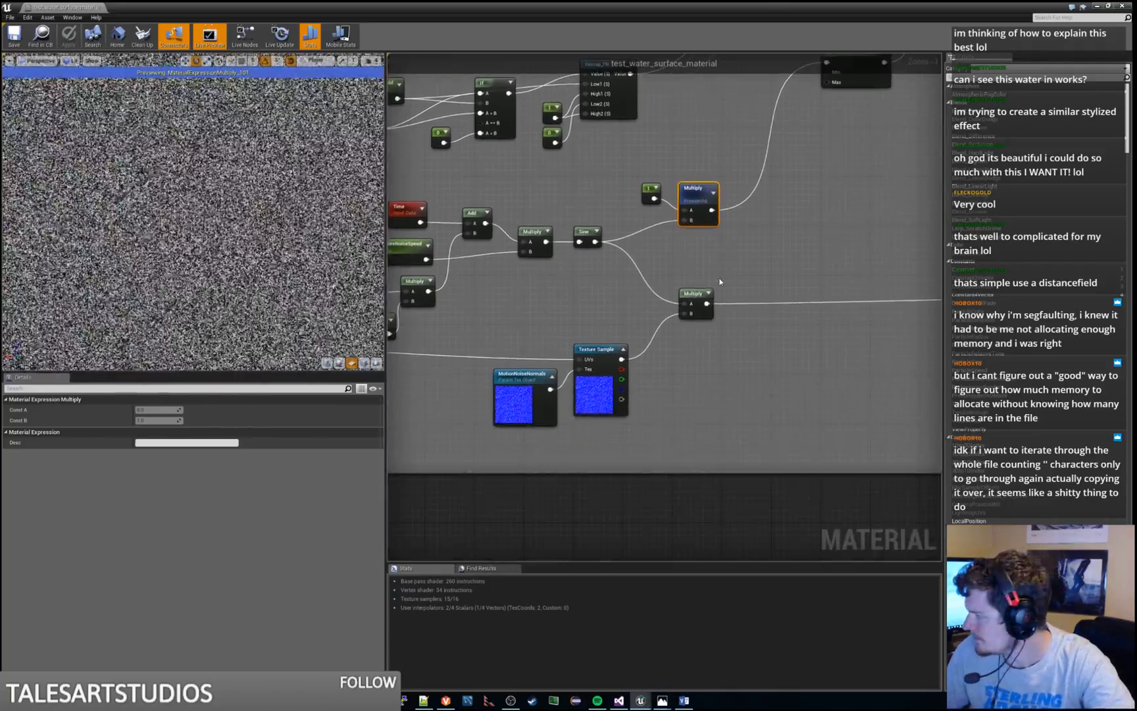
right_click(695, 294)
left_click(704, 298)
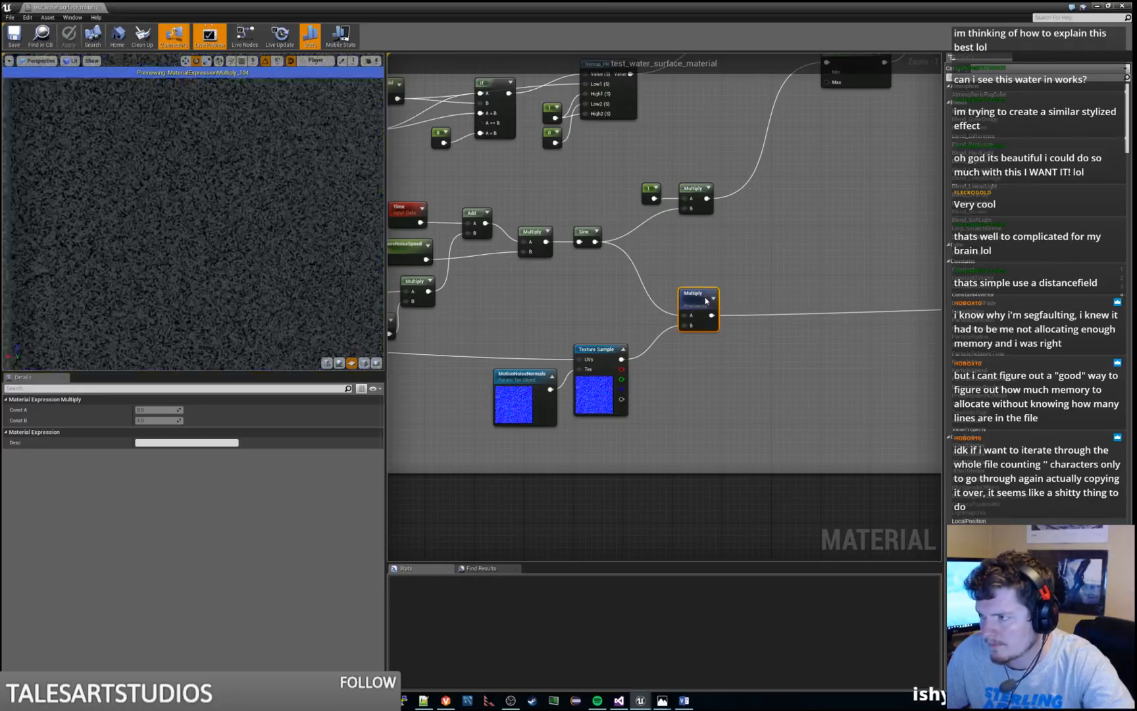
Follow the normals output to the end of the group and preview its Clamp node and the final Multiply node
right_click_drag(651, 295, 847, 251)
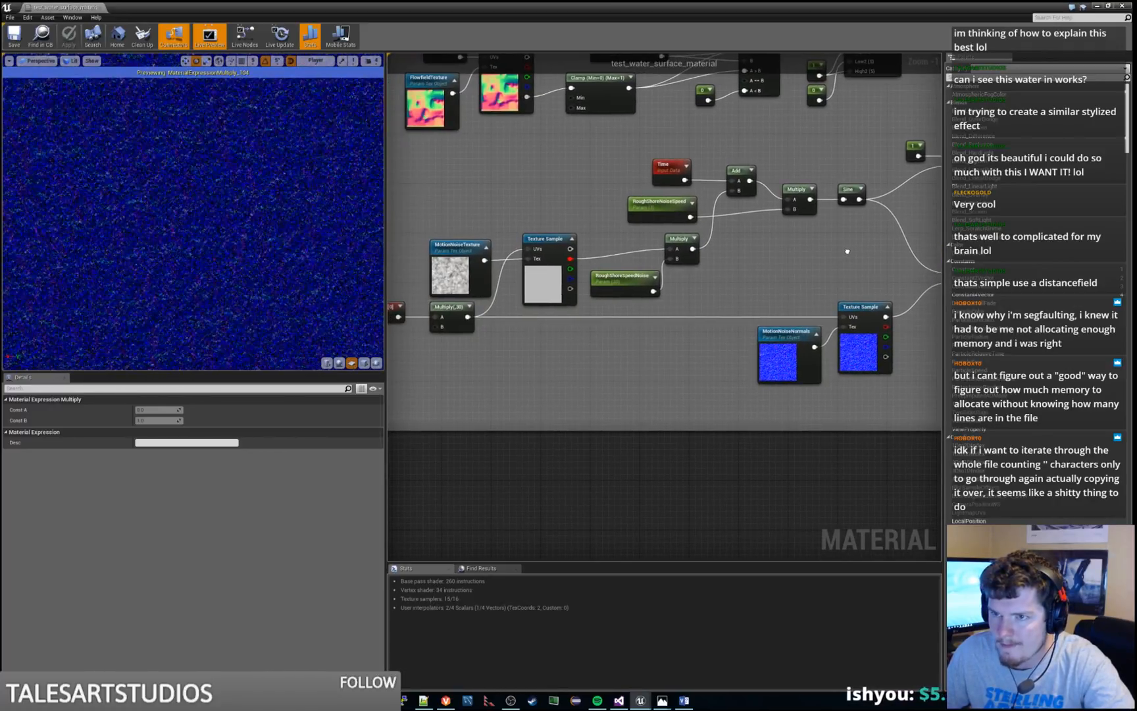
right_click_drag(846, 251, 525, 327)
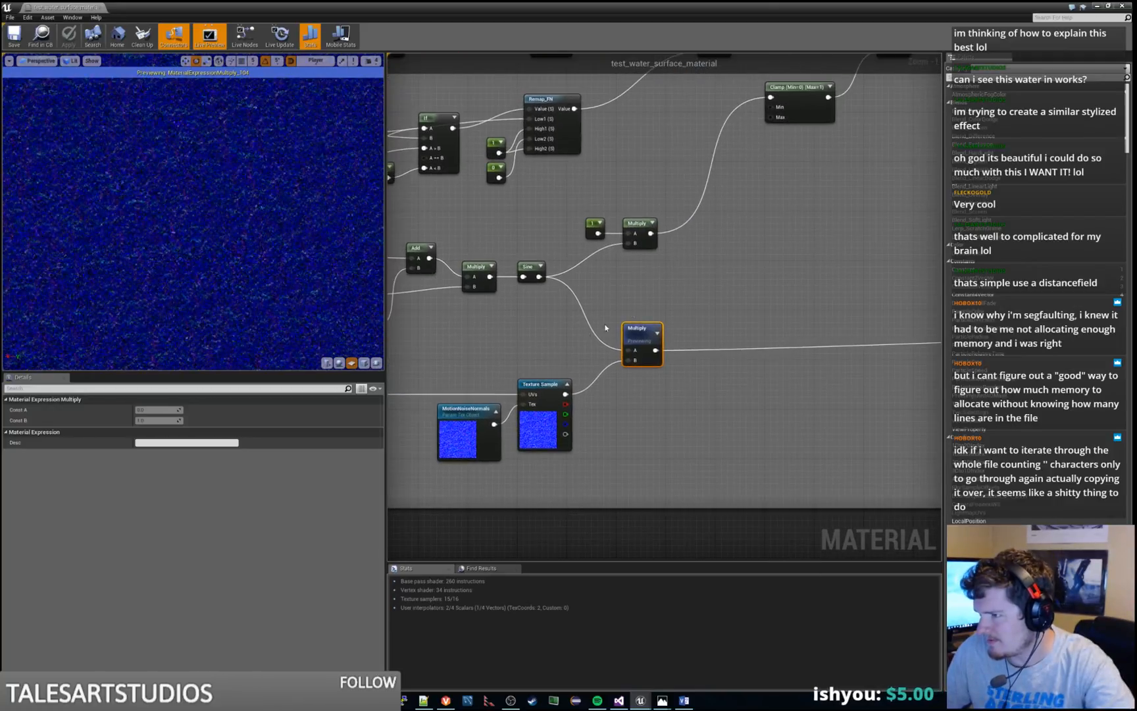
right_click_drag(793, 294, 361, 325)
right_click_drag(488, 324, 388, 338)
right_click_drag(838, 335, 389, 345)
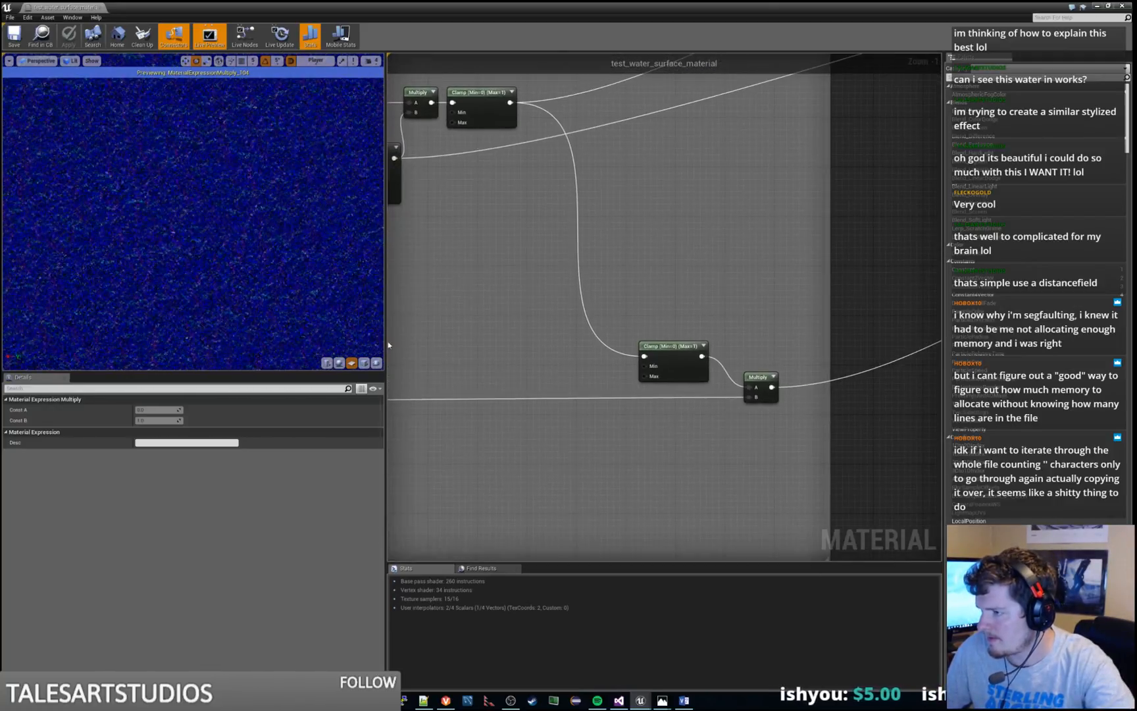
right_click(693, 344)
left_click(710, 356)
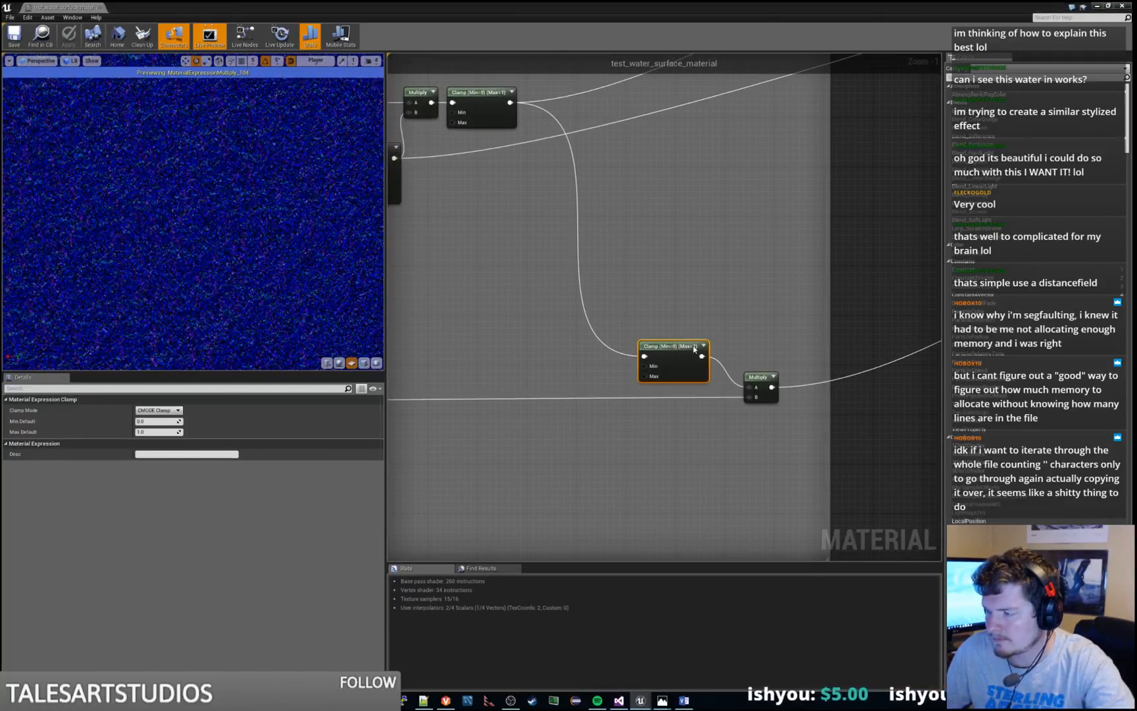
right_click(755, 373)
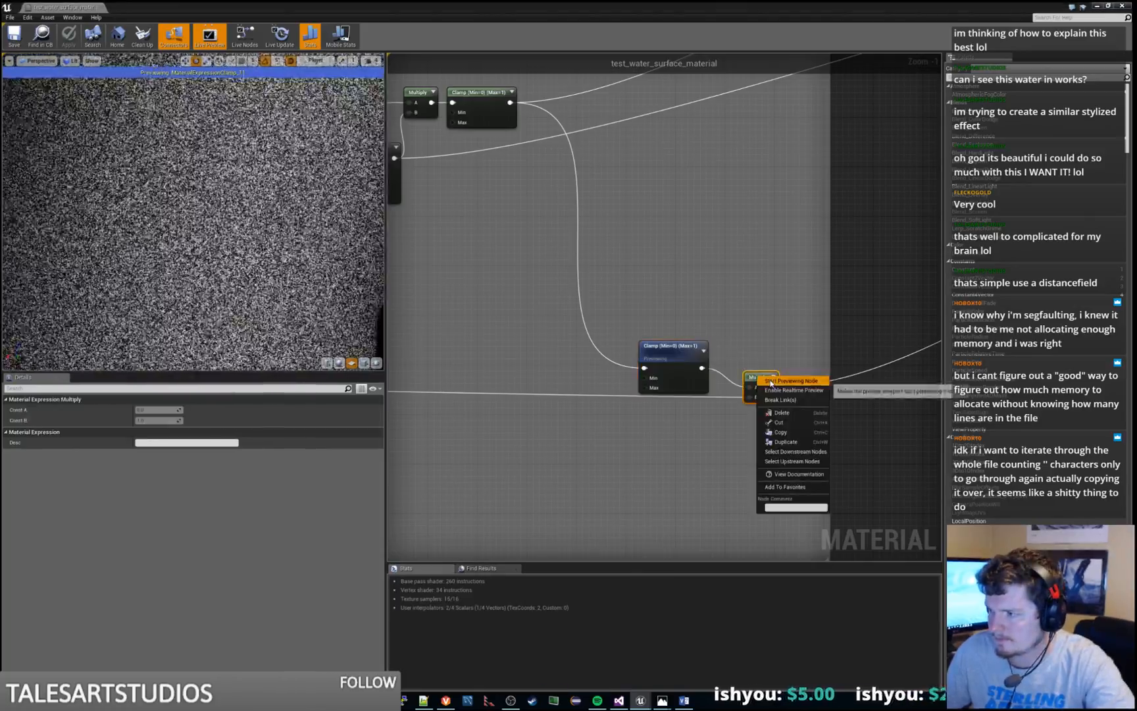
left_click(771, 384)
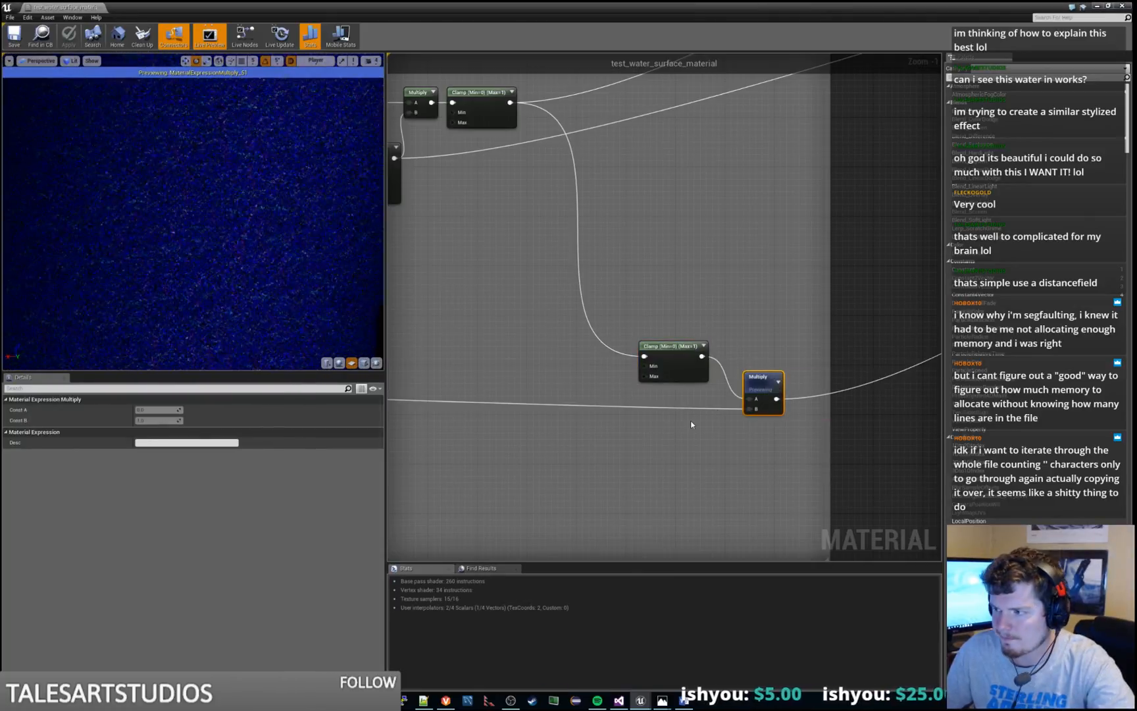
right_click(691, 424)
left_click(674, 417)
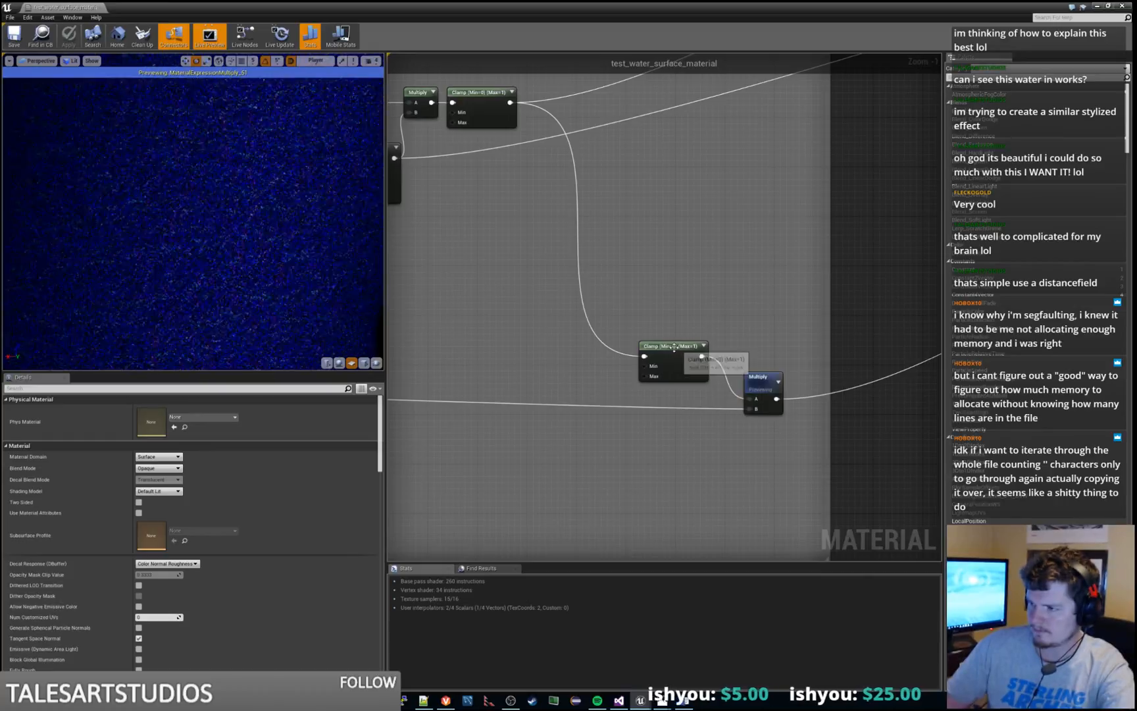
Set the Max Default of the Clamp node feeding the final normals Multiply to 0, and apply the material with the preview stopped
left_click_drag(673, 346, 575, 285)
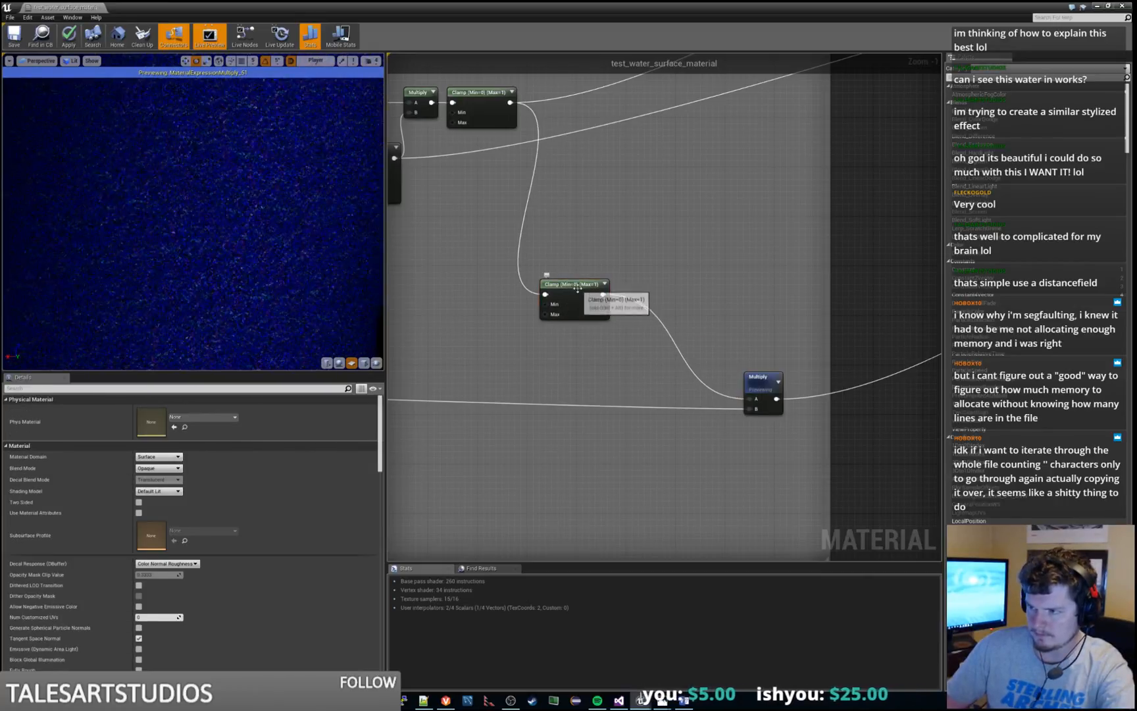
left_click(562, 315)
left_click(153, 431)
type("0.8")
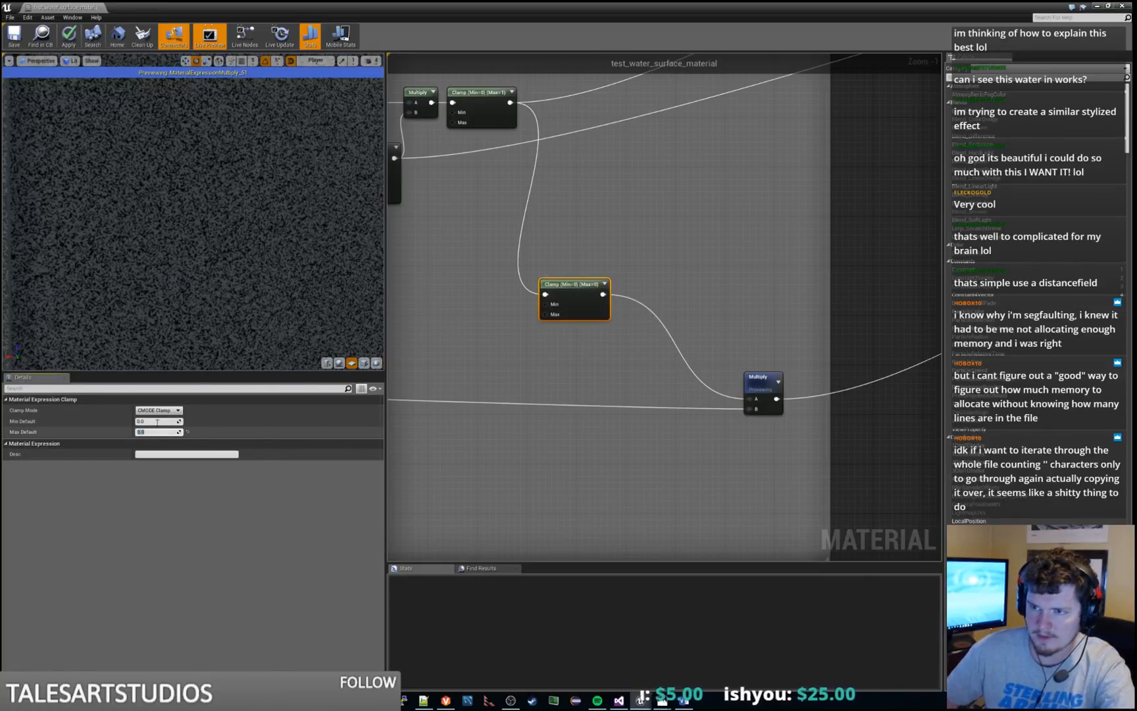
key("Return")
scroll(773, 289, "down", 4)
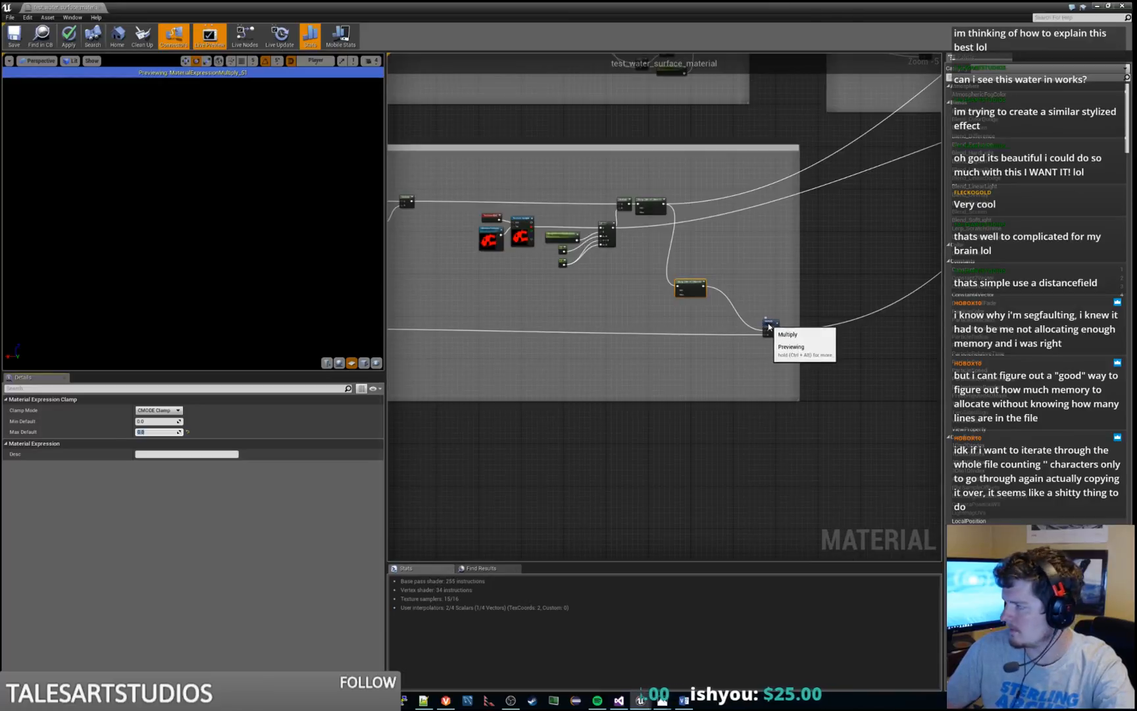
left_click(769, 327)
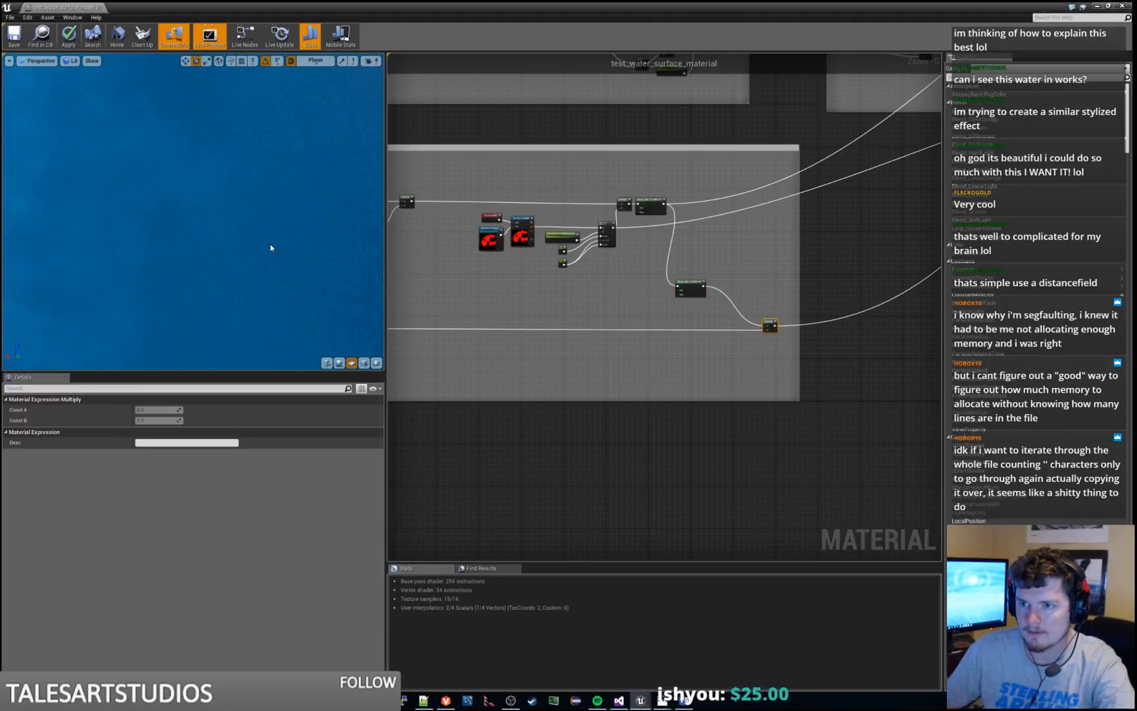
left_click(69, 37)
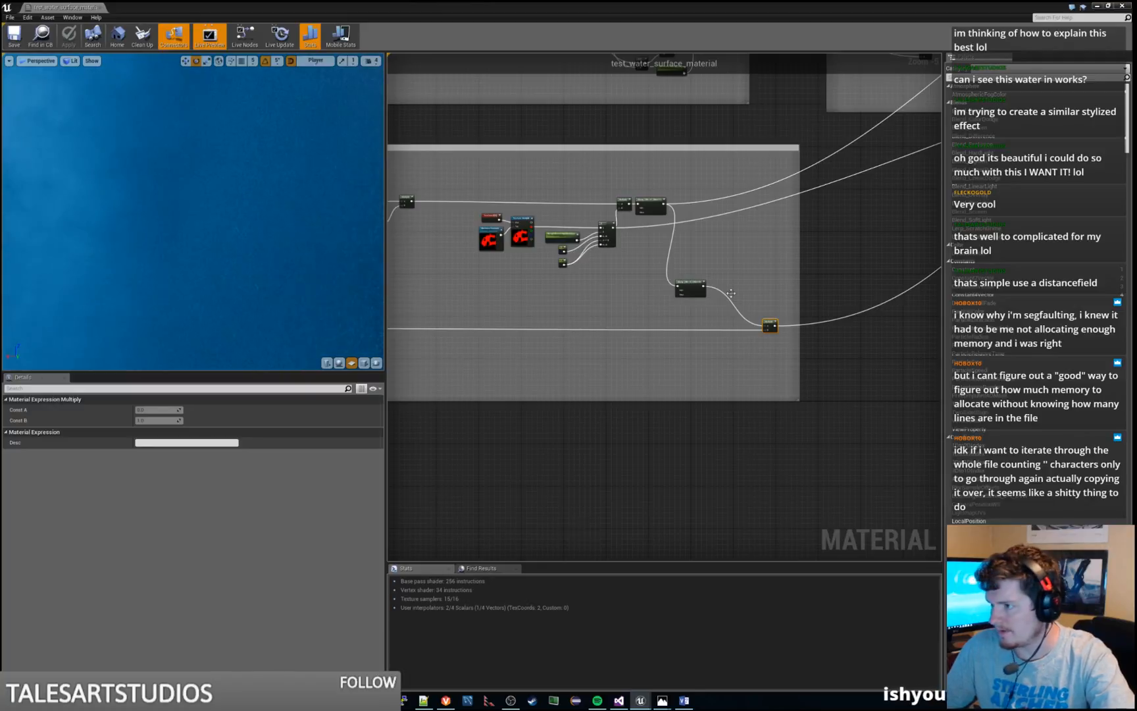
Set the Max Default of the Clamp node feeding the final normals Multiply to 1
left_click(717, 281)
left_click(690, 288)
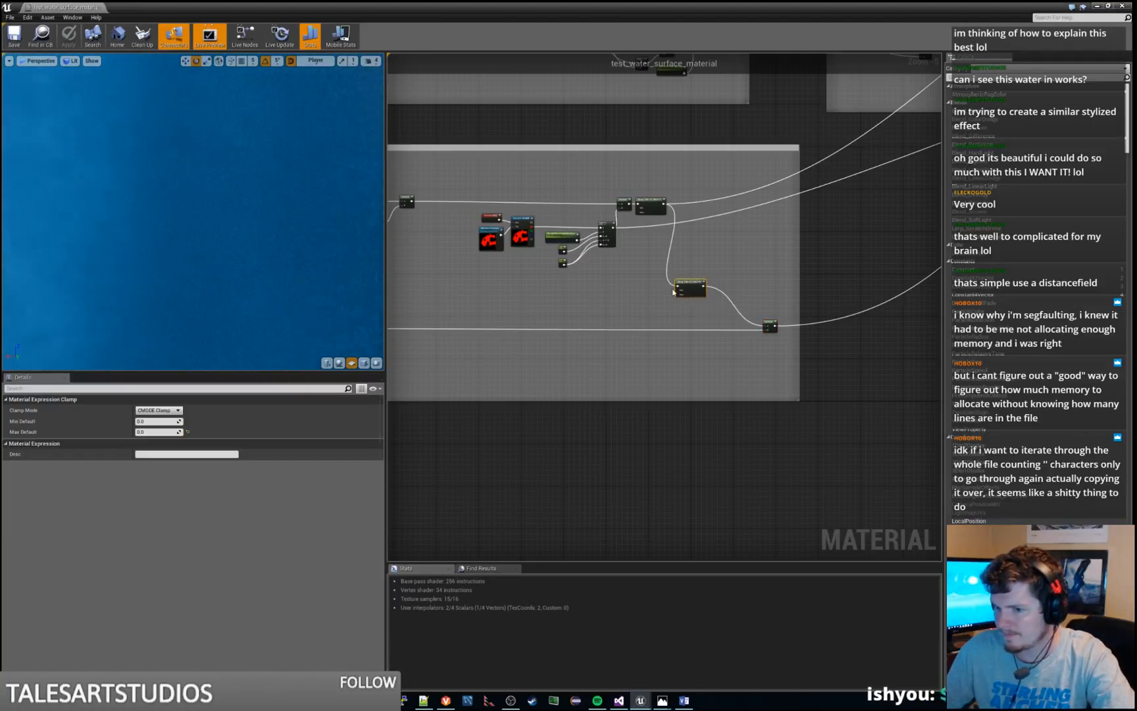
left_click(148, 432)
type("1")
key("Return")
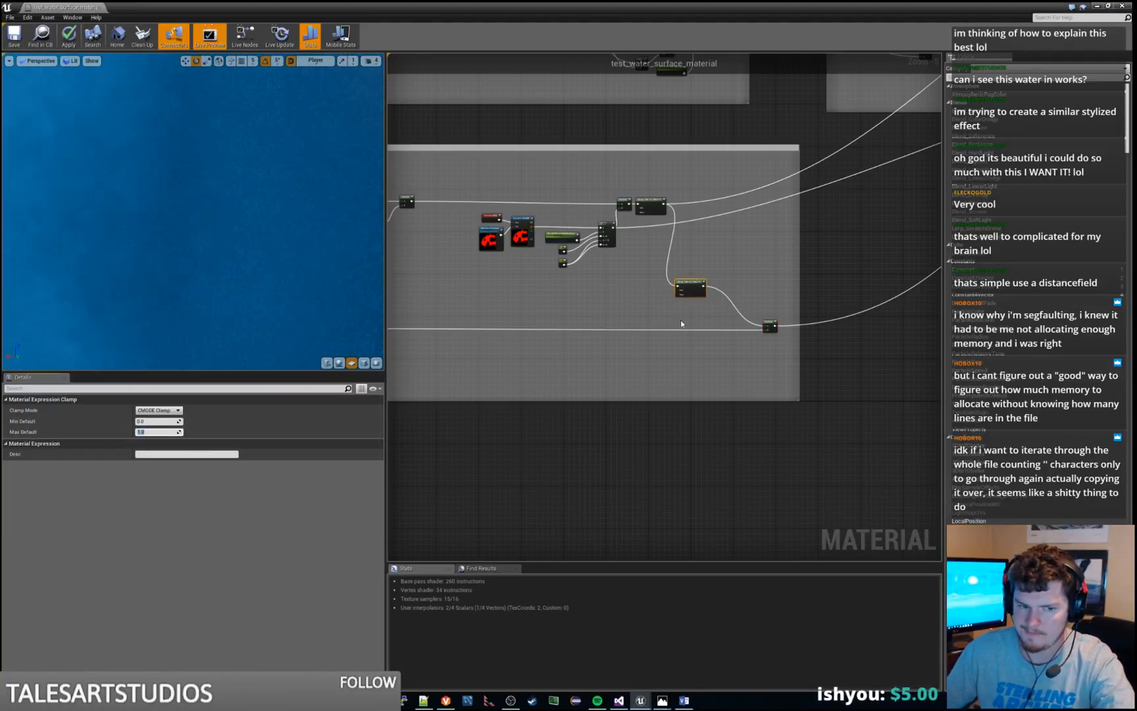
Preview the Clamp node that sends the rough shore edge mask out of the group
right_click_drag(768, 260, 767, 345)
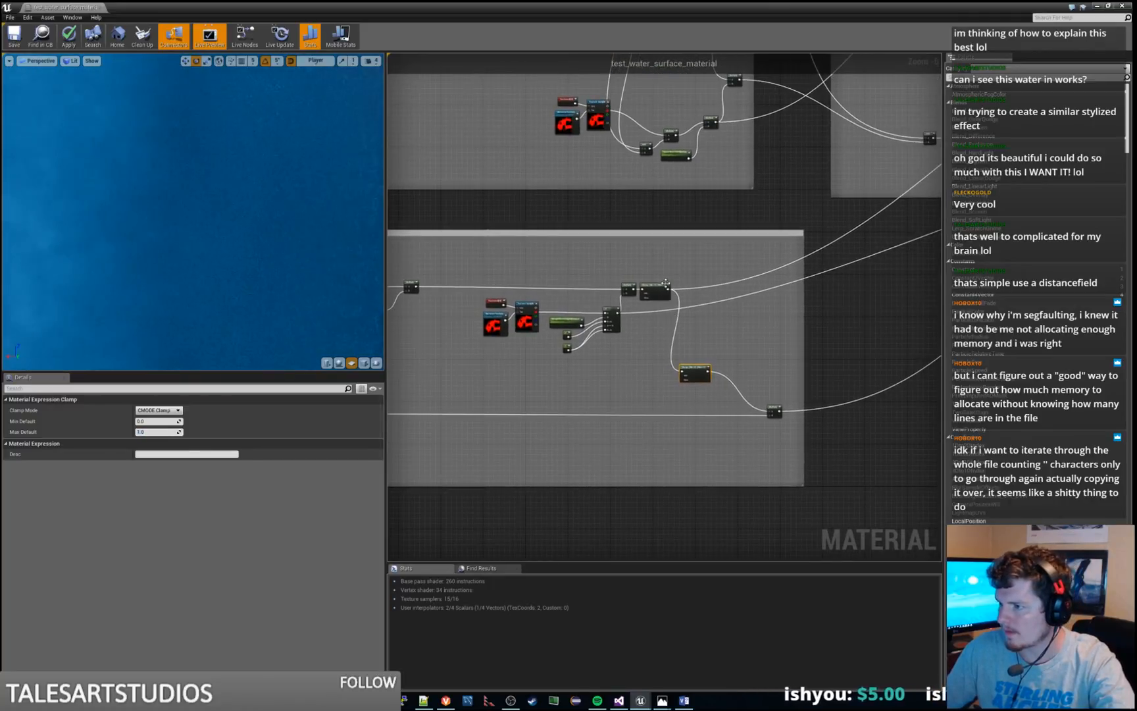
right_click(665, 285)
left_click(686, 288)
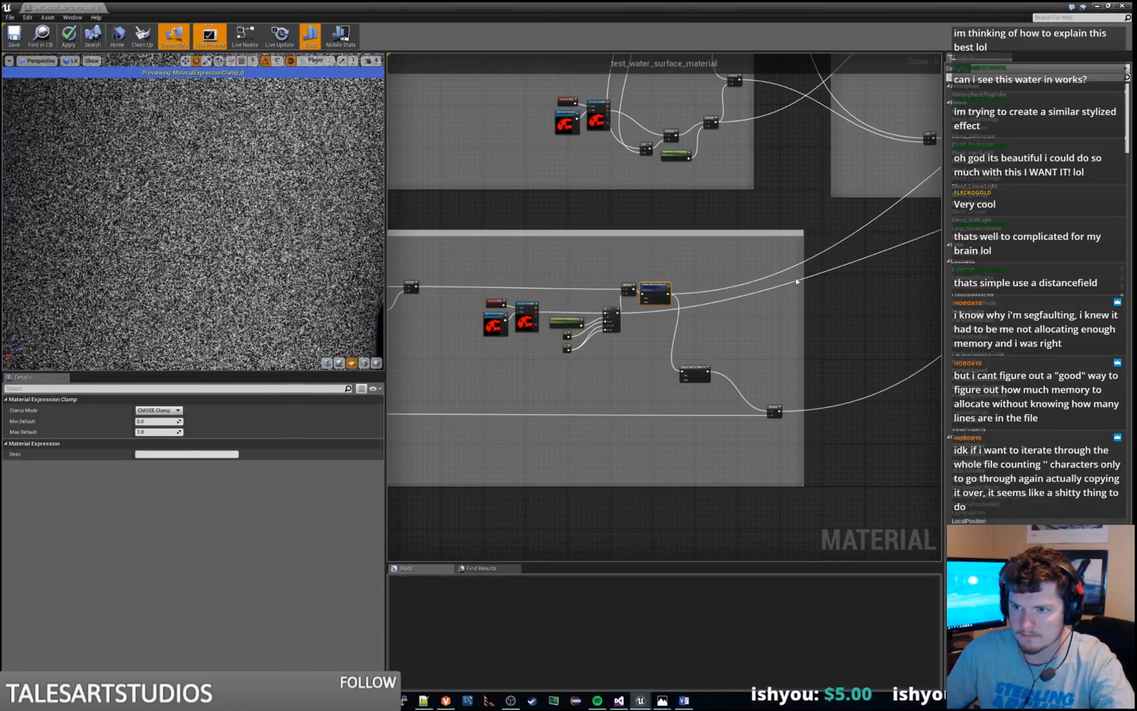
Preview the Multiply node using RoughShoreRippleOpacity and the Multiply node that tints the result with ShoreRippleColor
right_click_drag(852, 229, 393, 506)
scroll(790, 263, "up", 4)
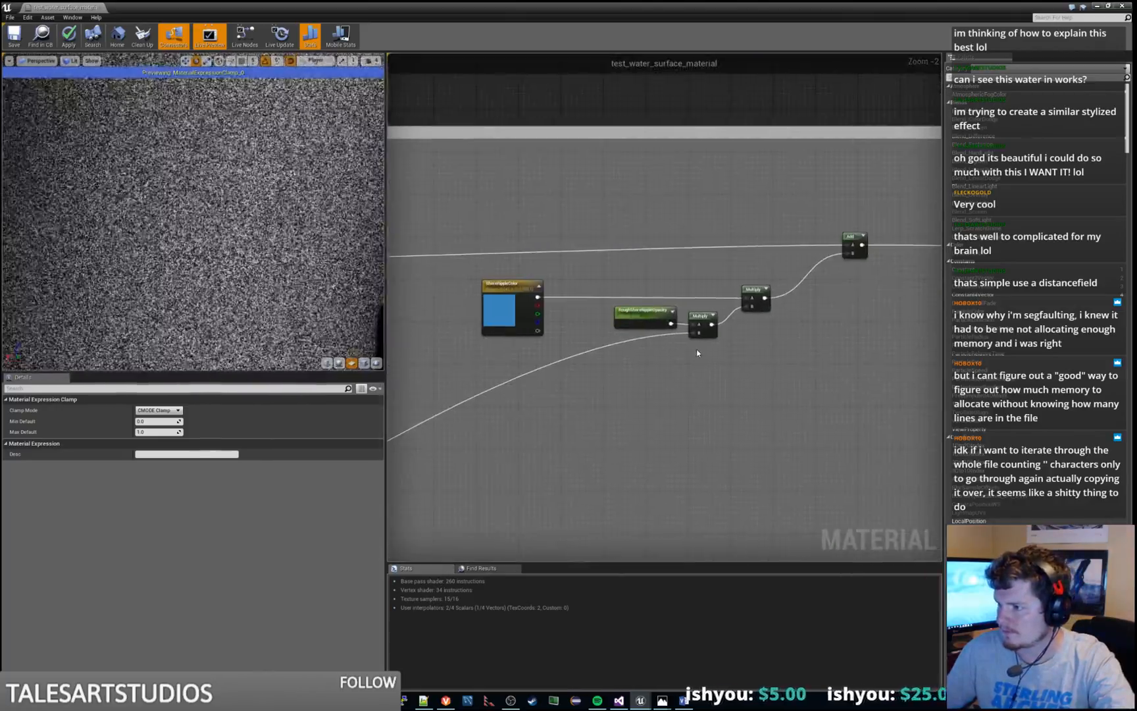
right_click(704, 312)
left_click(721, 313)
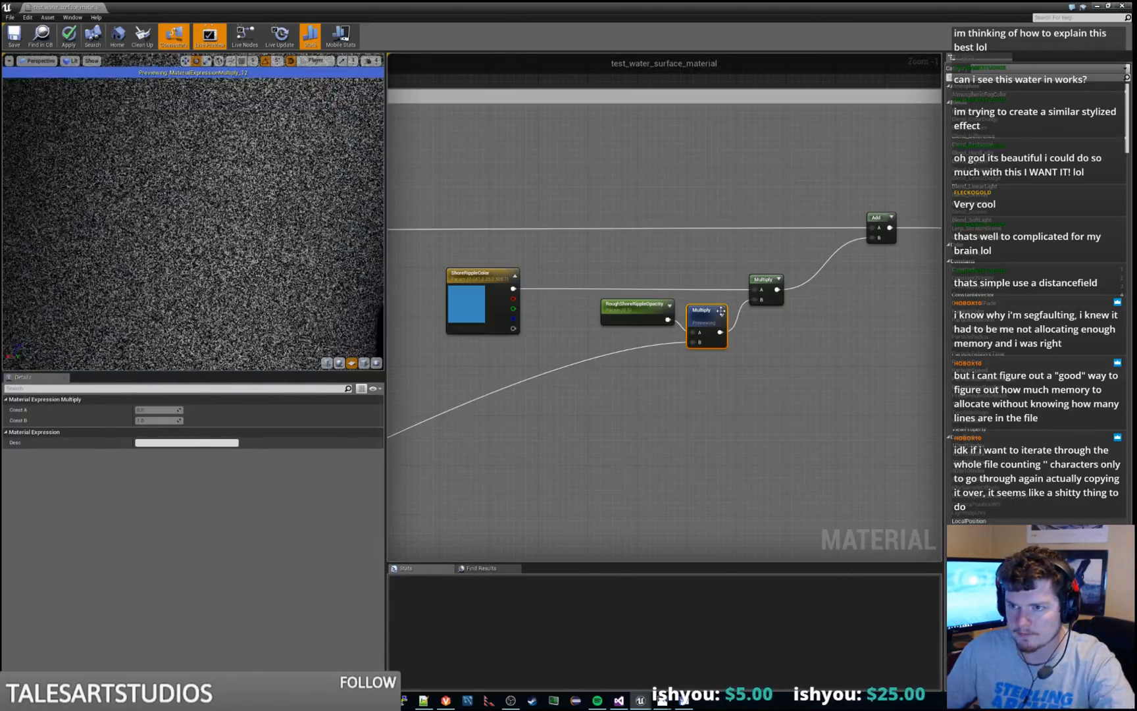
right_click(762, 281)
left_click(772, 286)
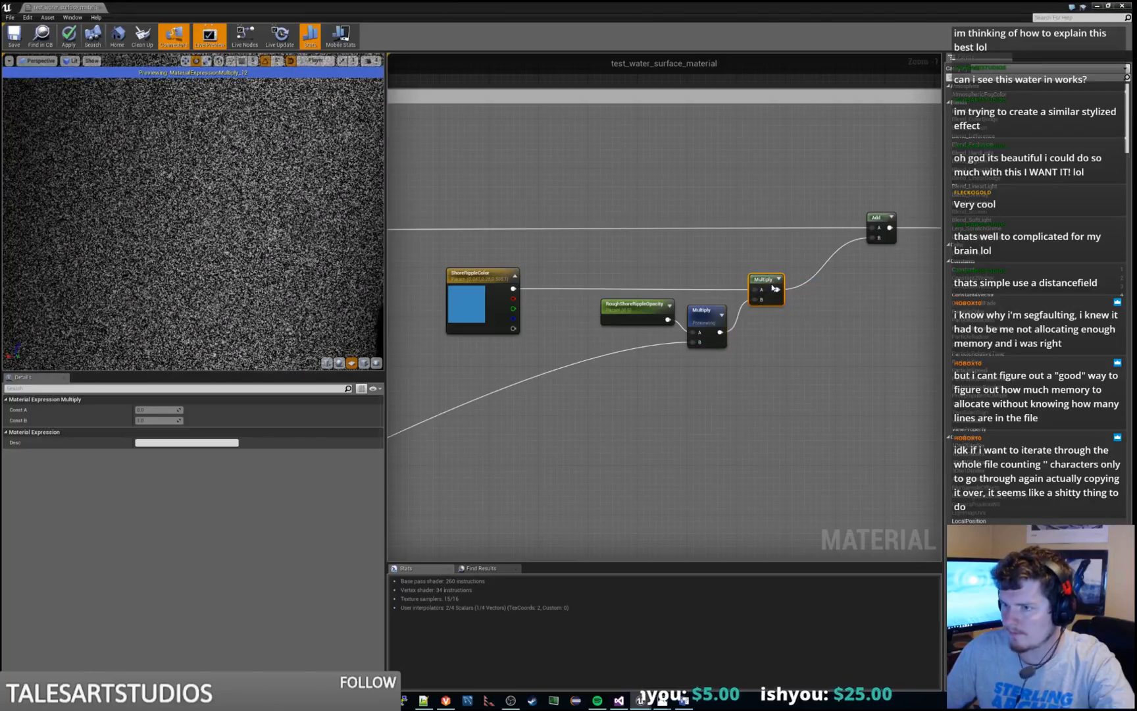
Preview the Add node that brings in the ripple color and the Lerp node driven by SurfaceNoiseOpacity
right_click(869, 218)
left_click(869, 218)
key("space")
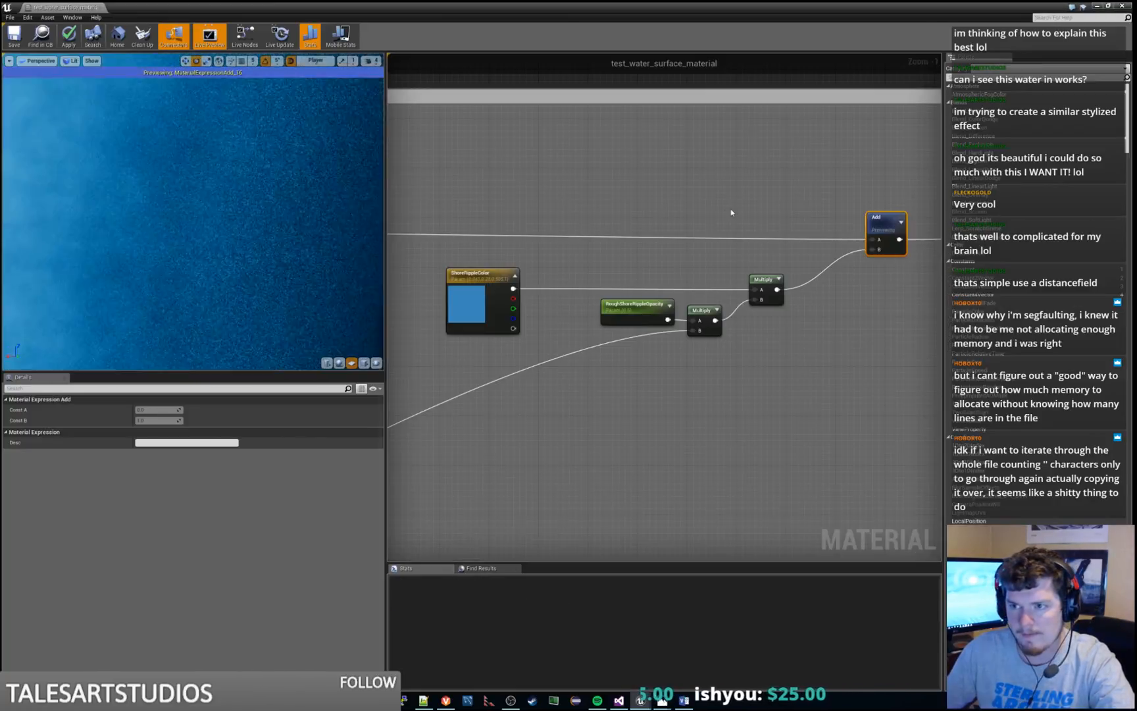
right_click_drag(781, 369, 388, 420)
right_click(803, 288)
left_click(807, 289)
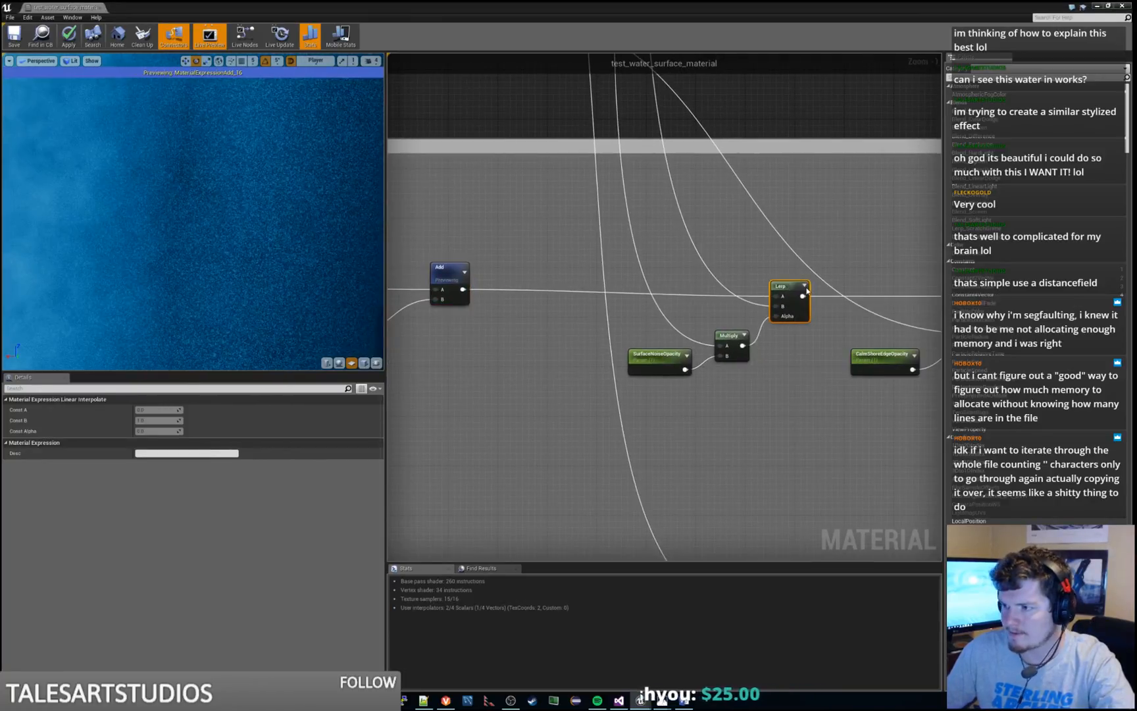
key("space")
Preview the Add node that combines the Lerp result with the CalmShoreEdgeOpacity branch
right_click_drag(852, 308, 672, 279)
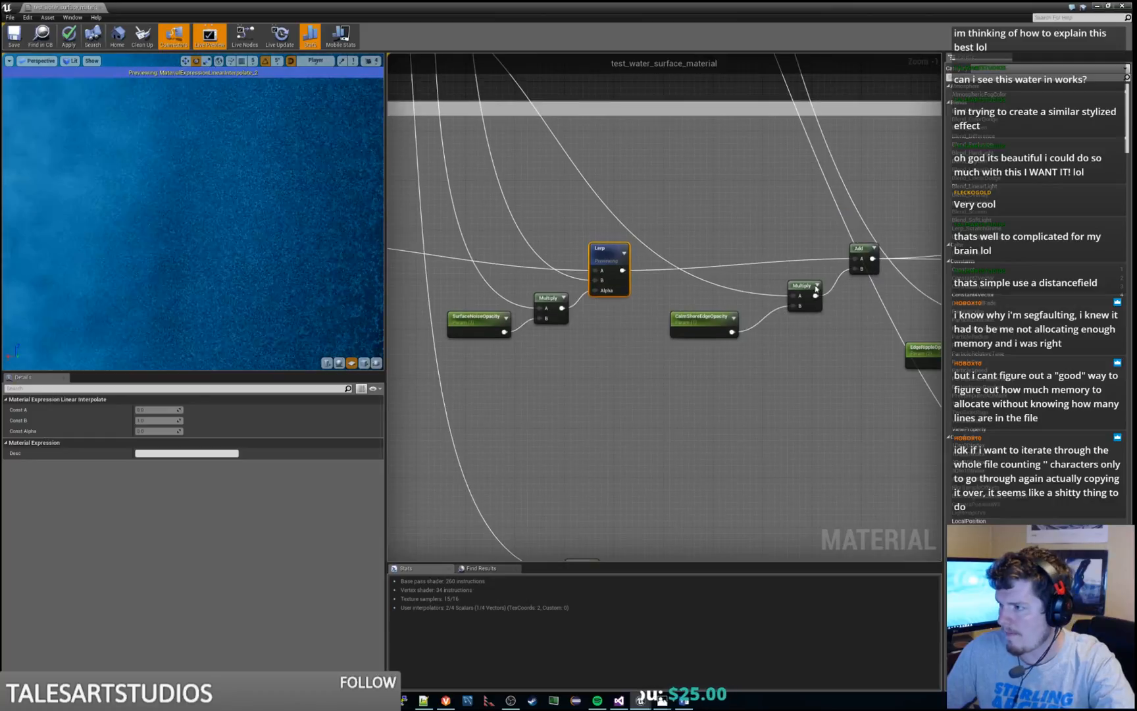
left_click(877, 254)
key("space")
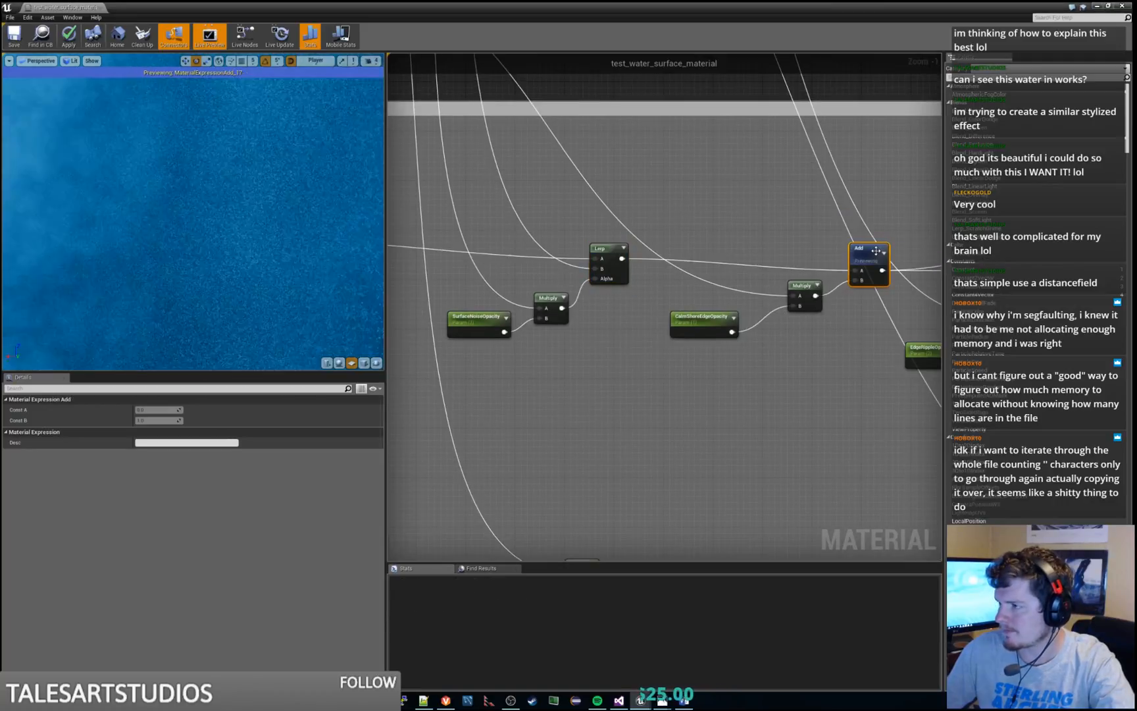
Stop previewing the Add node, check the full water surface preview and save the material
left_click(872, 254)
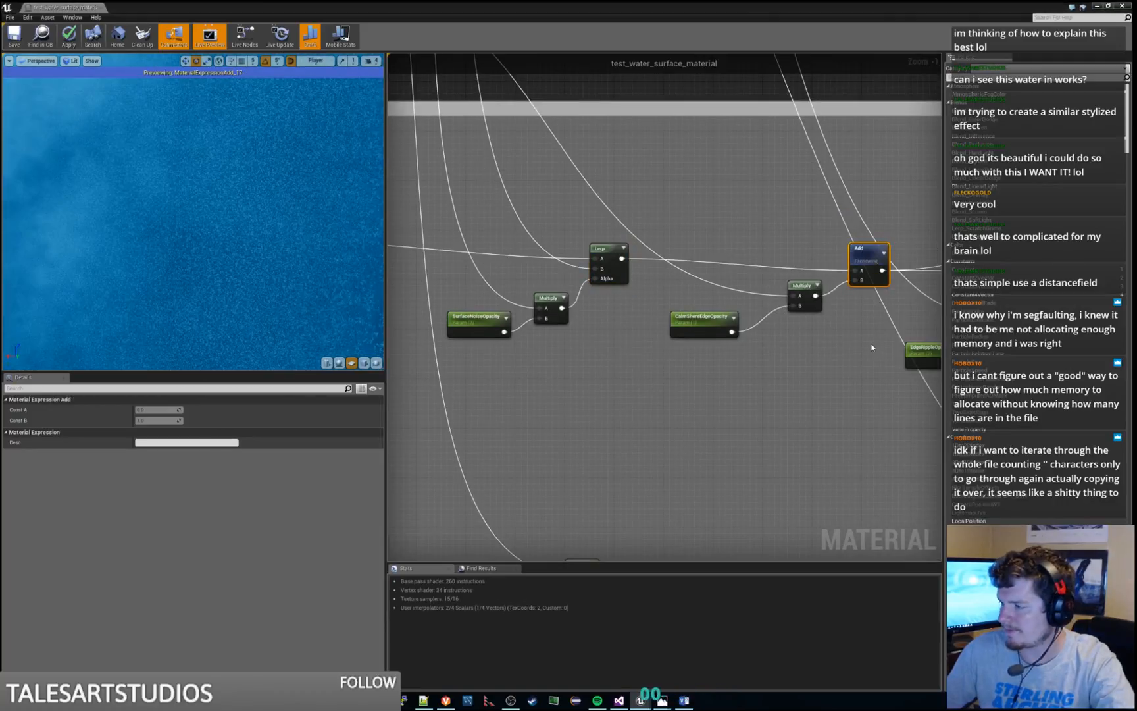
right_click_drag(879, 349, 536, 357)
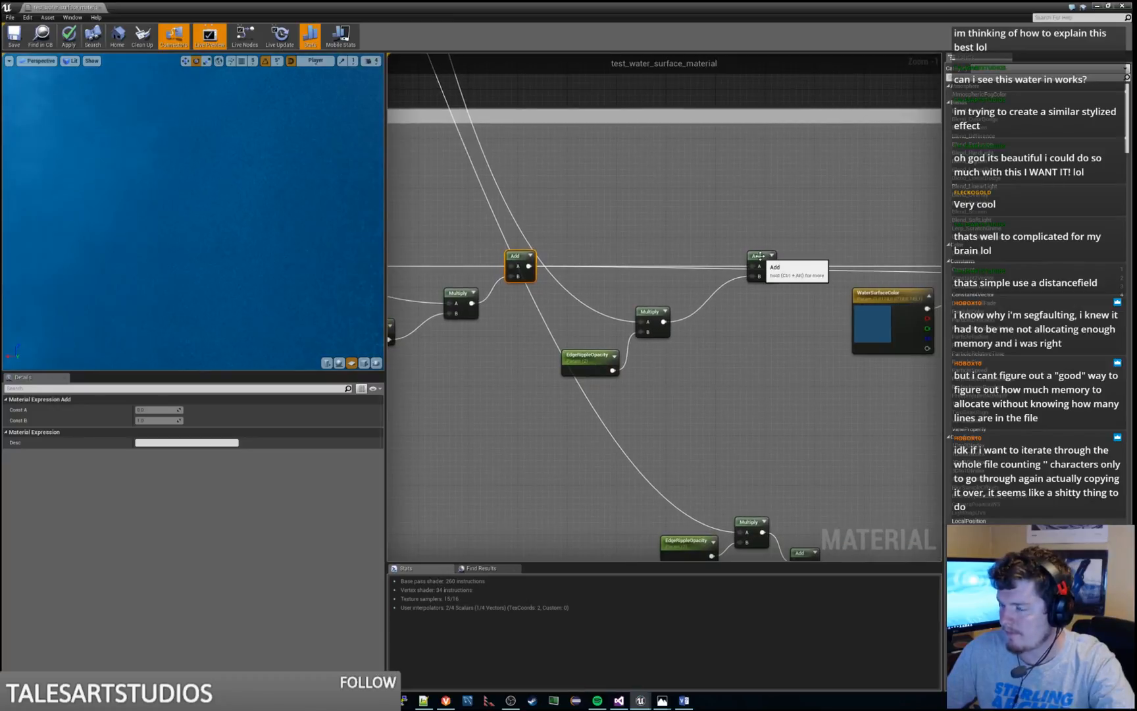
right_click_drag(244, 224, 244, 164)
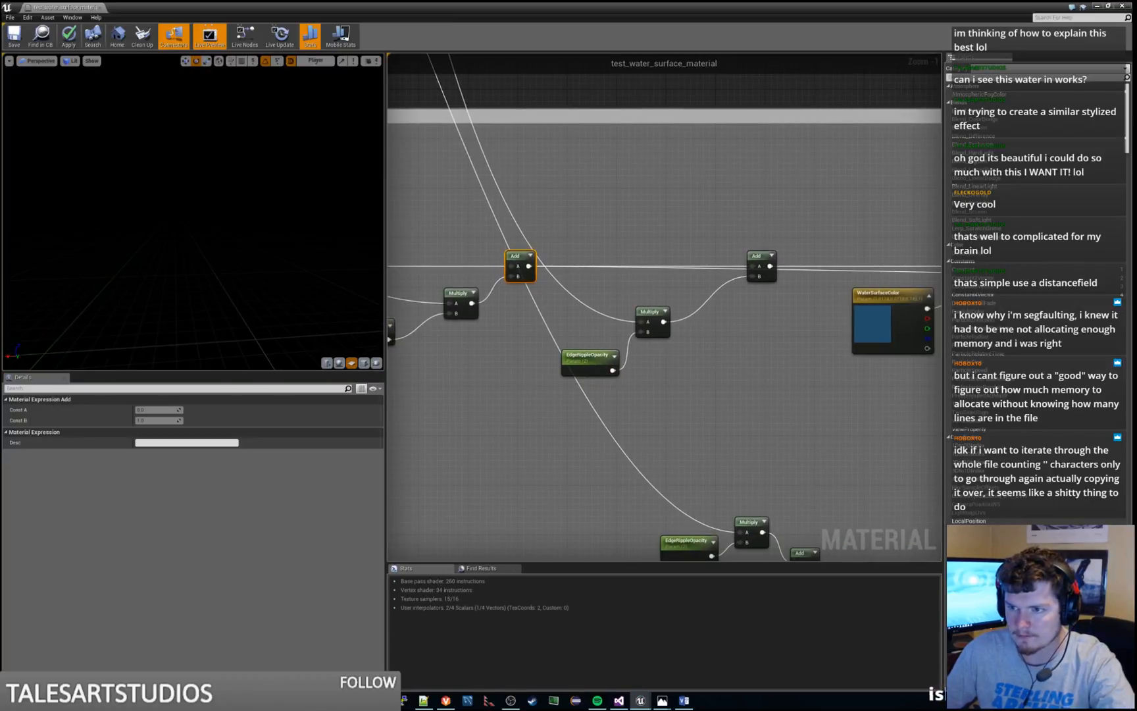
right_click_drag(356, 259, 355, 226)
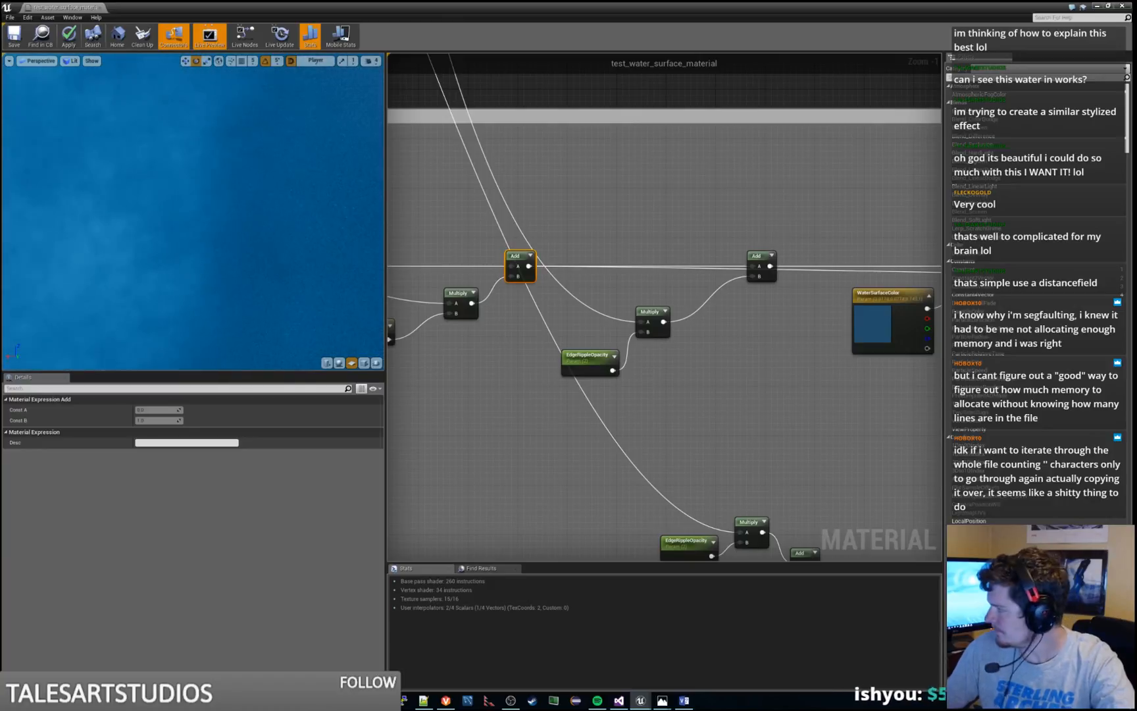
left_click(16, 33)
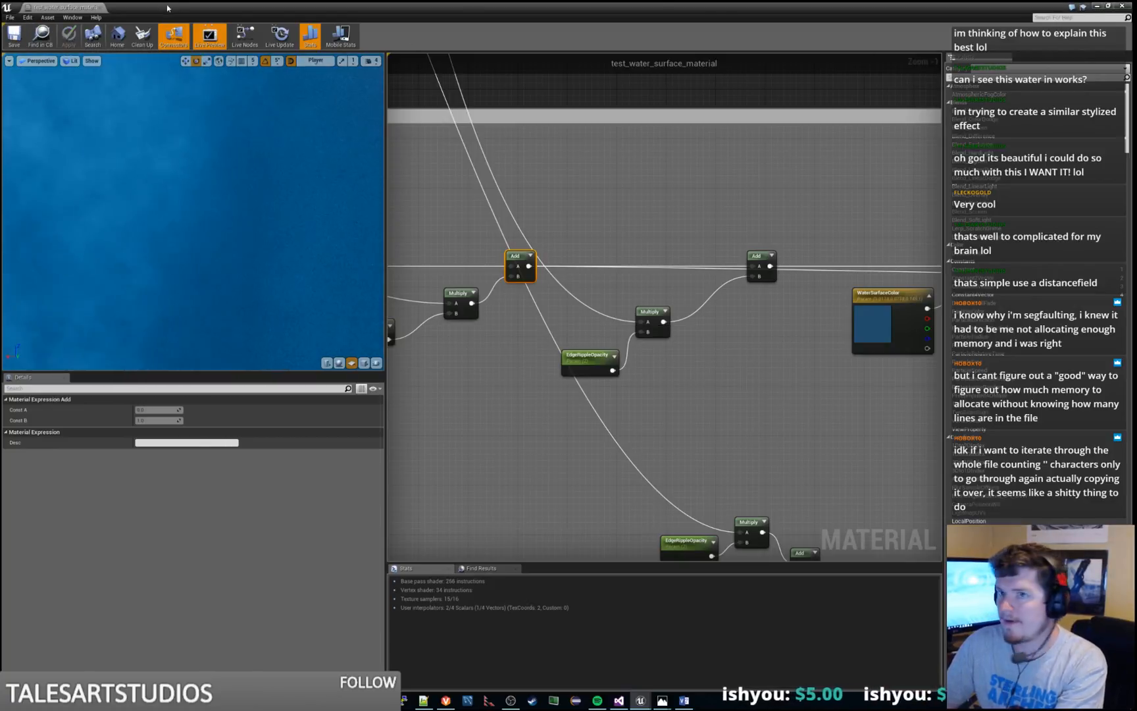
Close and reopen the water surface material, switch its preview mesh to a plane and enlarge the shore area in the preview
left_click(99, 8)
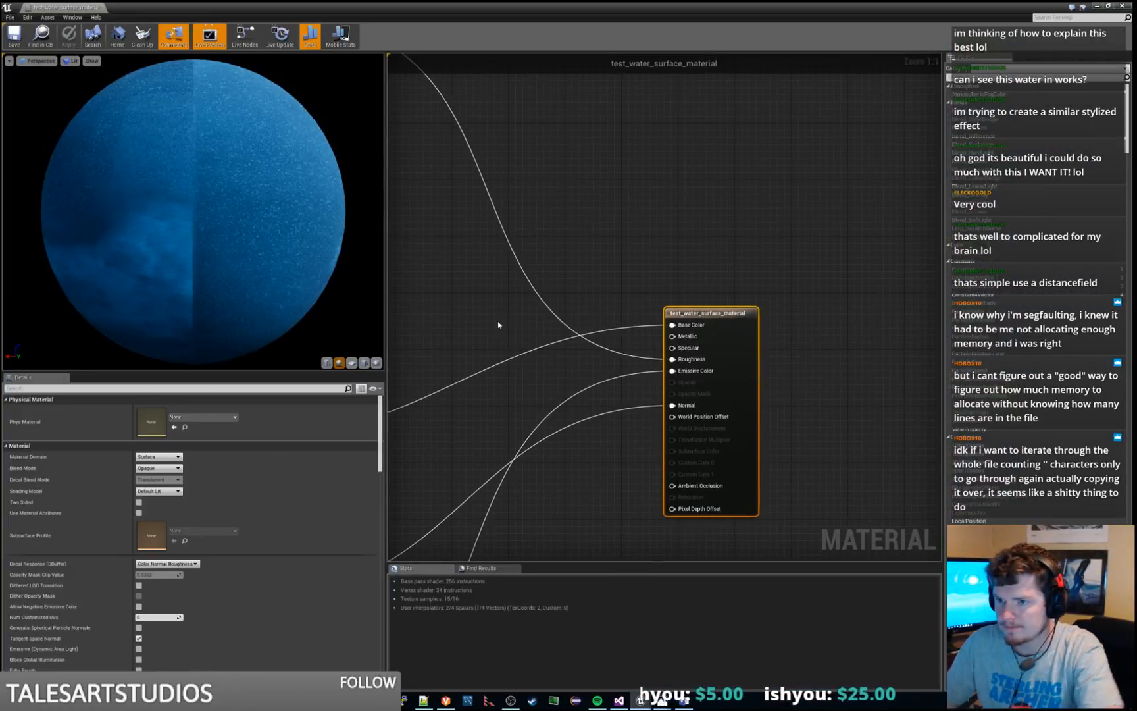
left_click(351, 362)
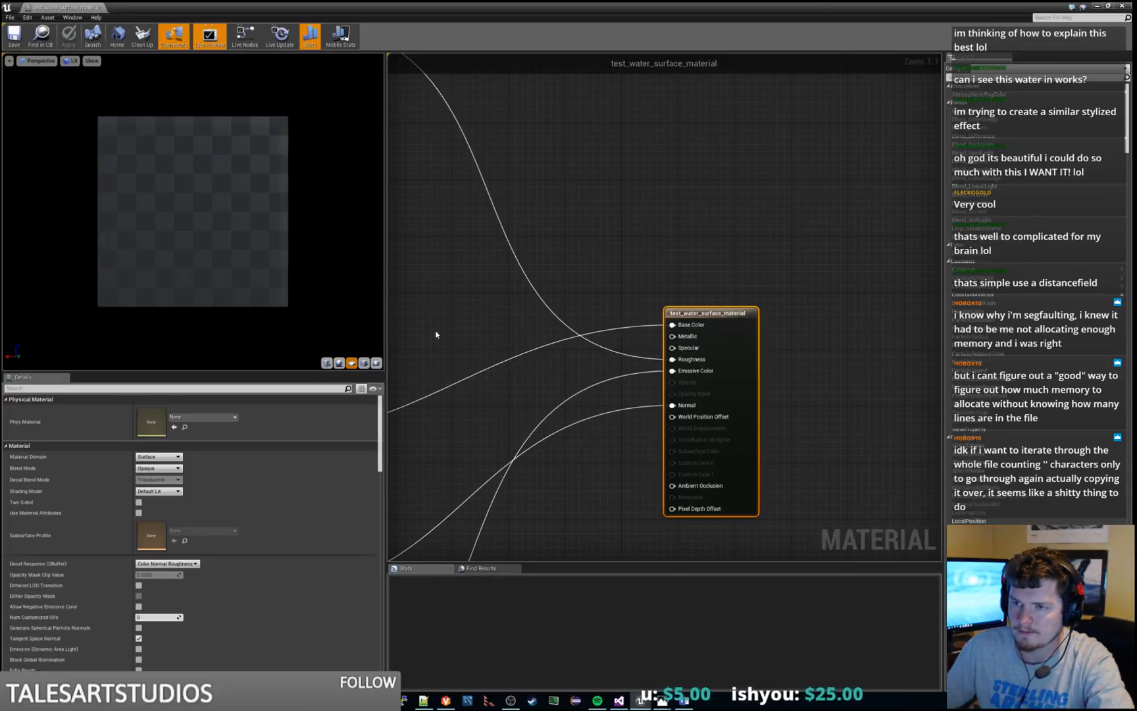
right_click_drag(446, 325, 858, 216)
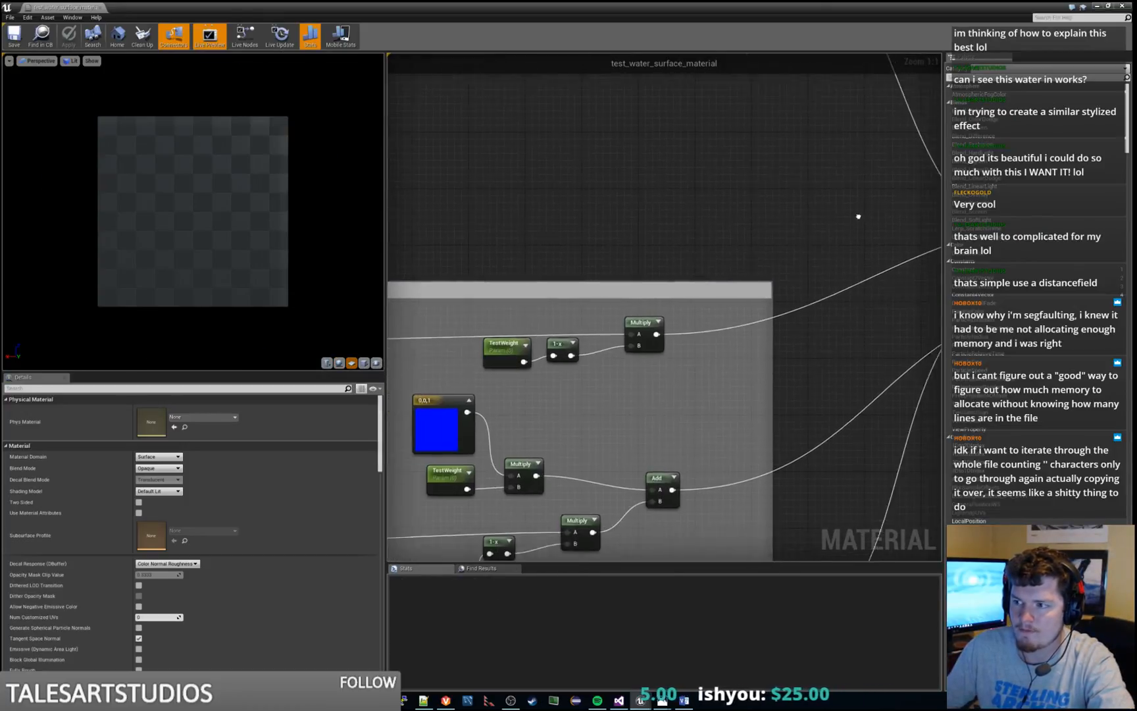
scroll(849, 217, "down", 3)
right_click_drag(572, 309, 927, 163)
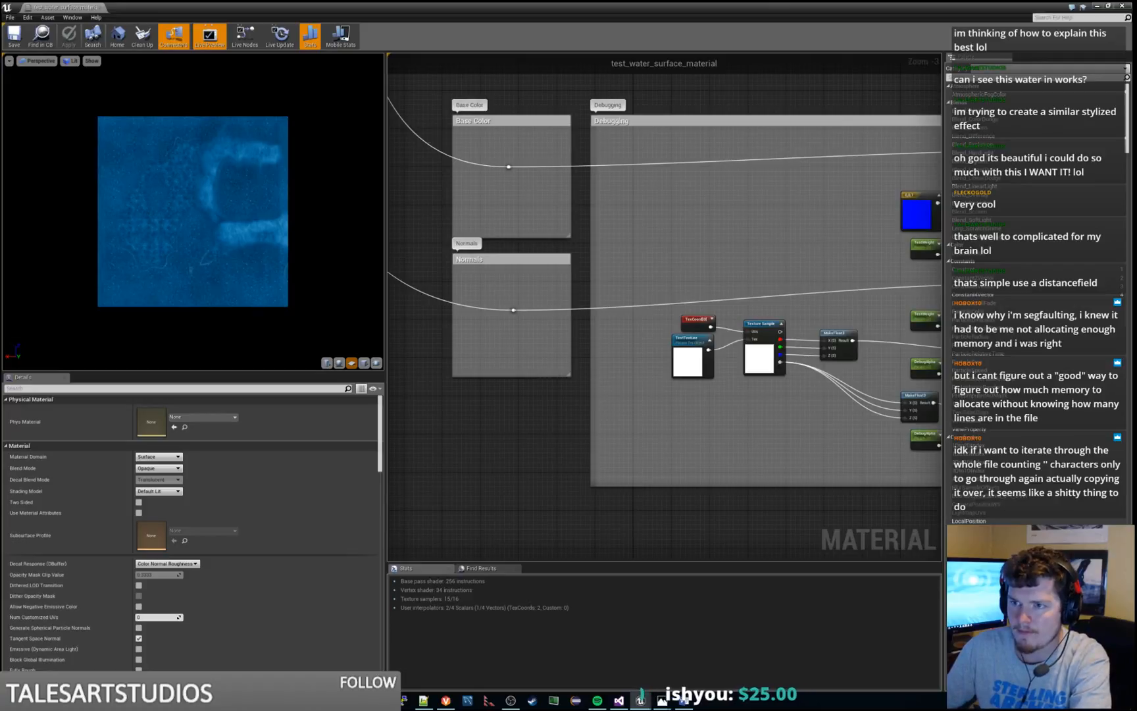
scroll(257, 190, "up", 6)
left_click_drag(257, 190, 310, 168)
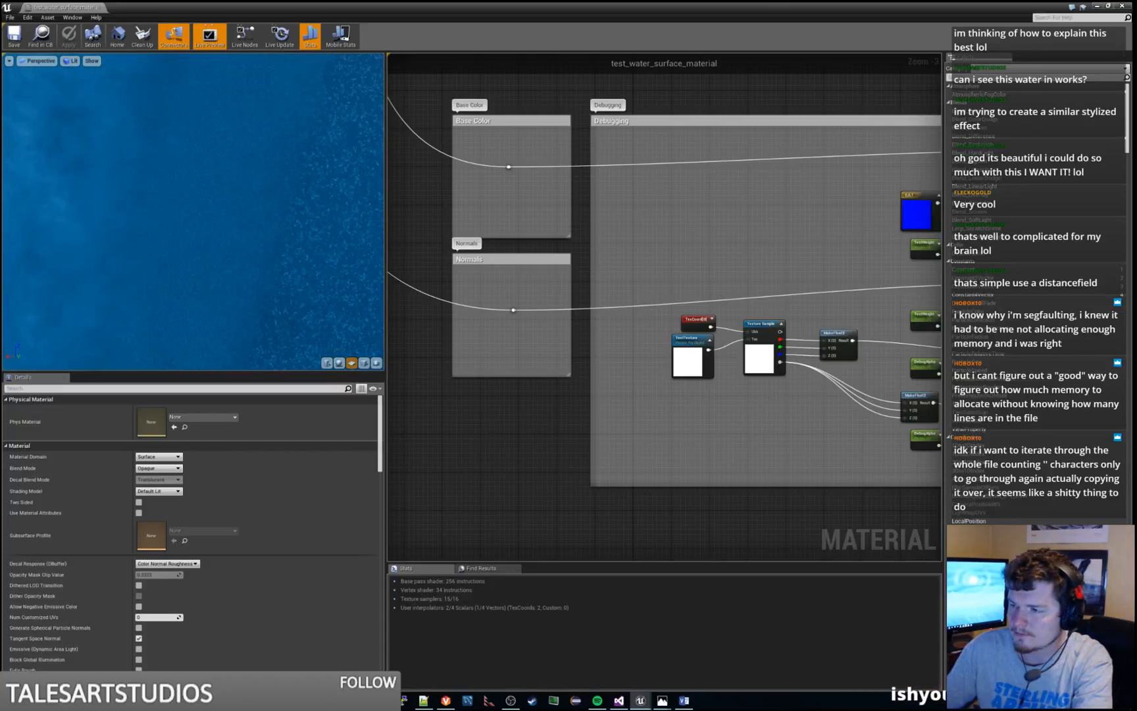
Set the default value of the RoughShoreRippleOpacity parameter in the Combine Colors section to 0
scroll(588, 332, "down", 9)
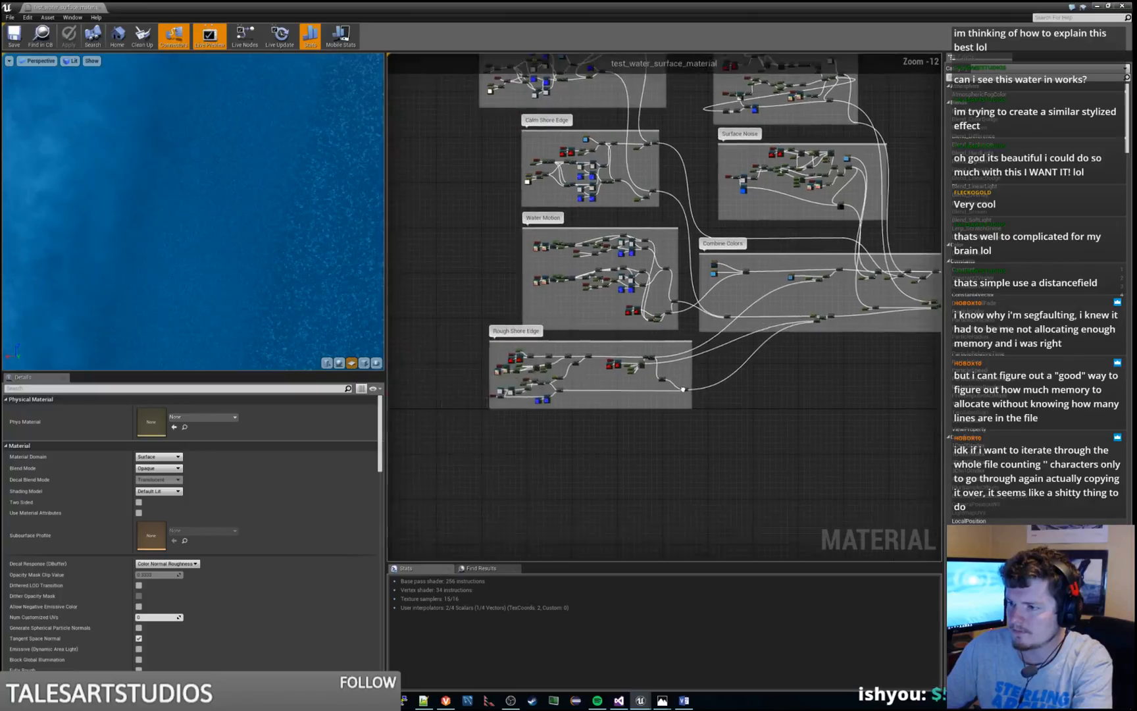
scroll(513, 395, "up", 7)
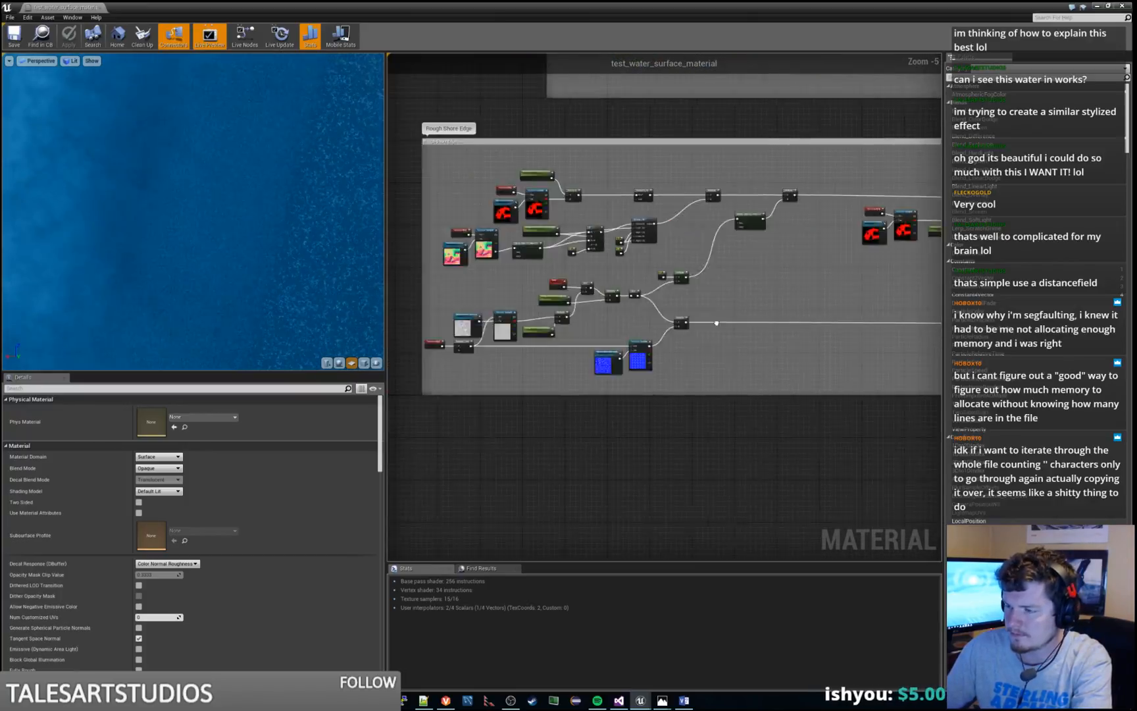
right_click_drag(717, 323, 769, 317)
scroll(671, 317, "up", 3)
right_click_drag(571, 338, 737, 328)
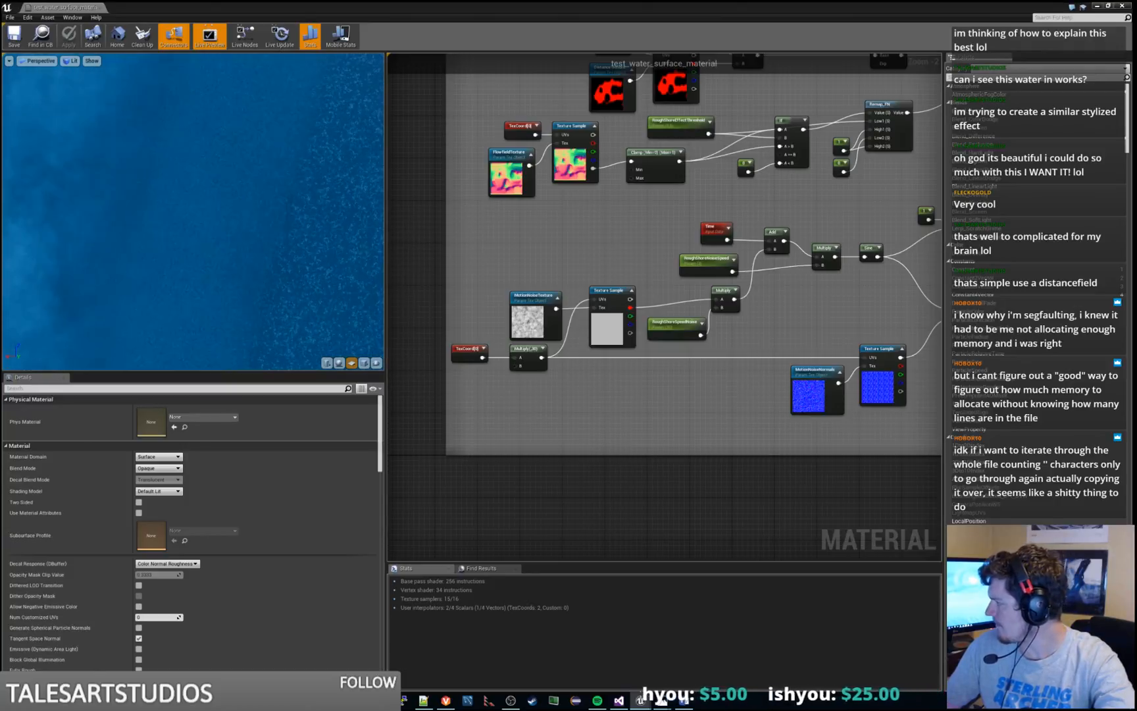
right_click_drag(809, 315, 517, 414)
scroll(846, 298, "down", 2)
right_click_drag(846, 298, 338, 401)
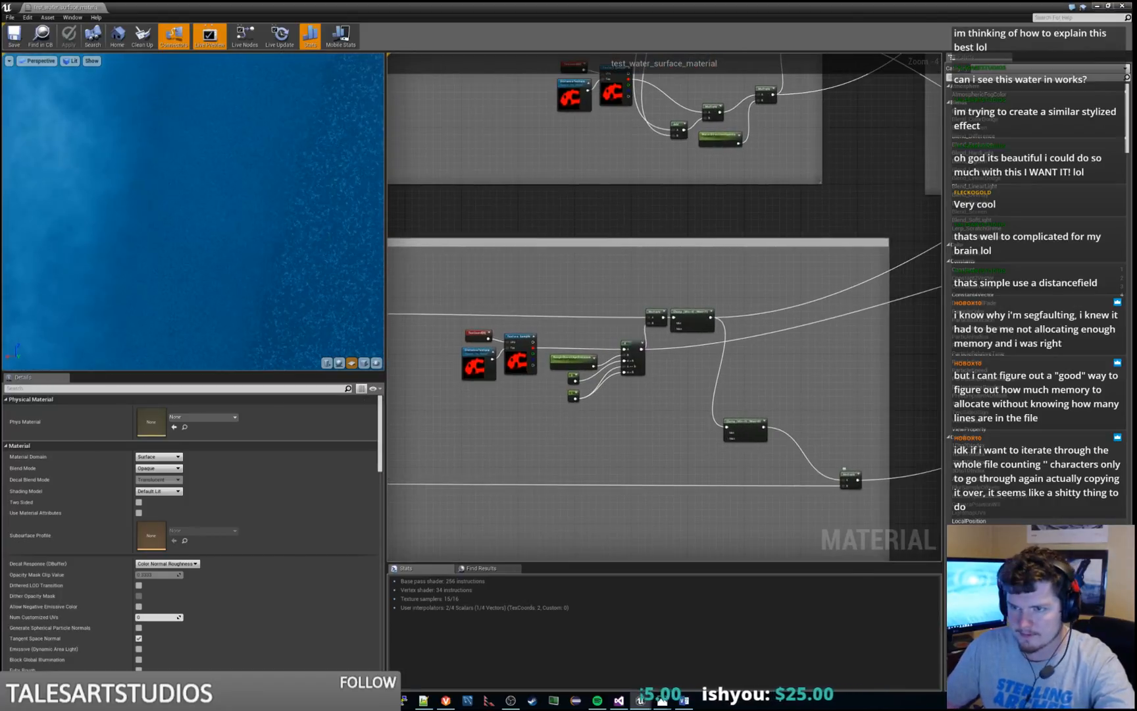
right_click_drag(849, 263, 407, 434)
right_click_drag(720, 233, 477, 406)
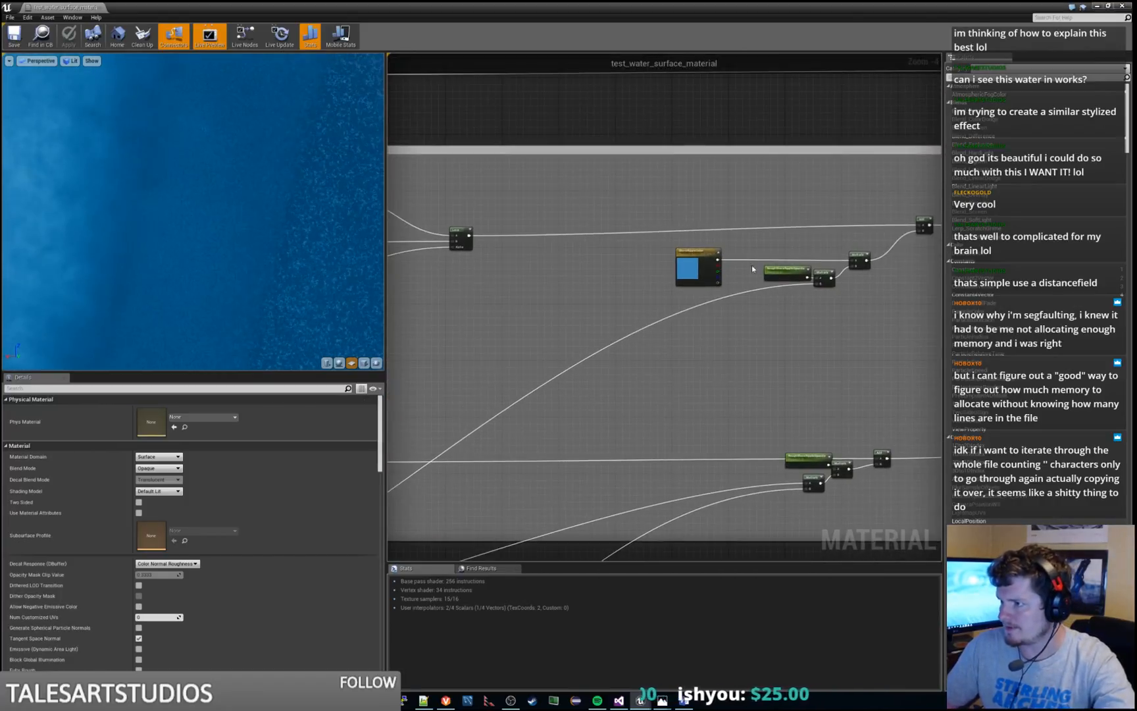
left_click(800, 269)
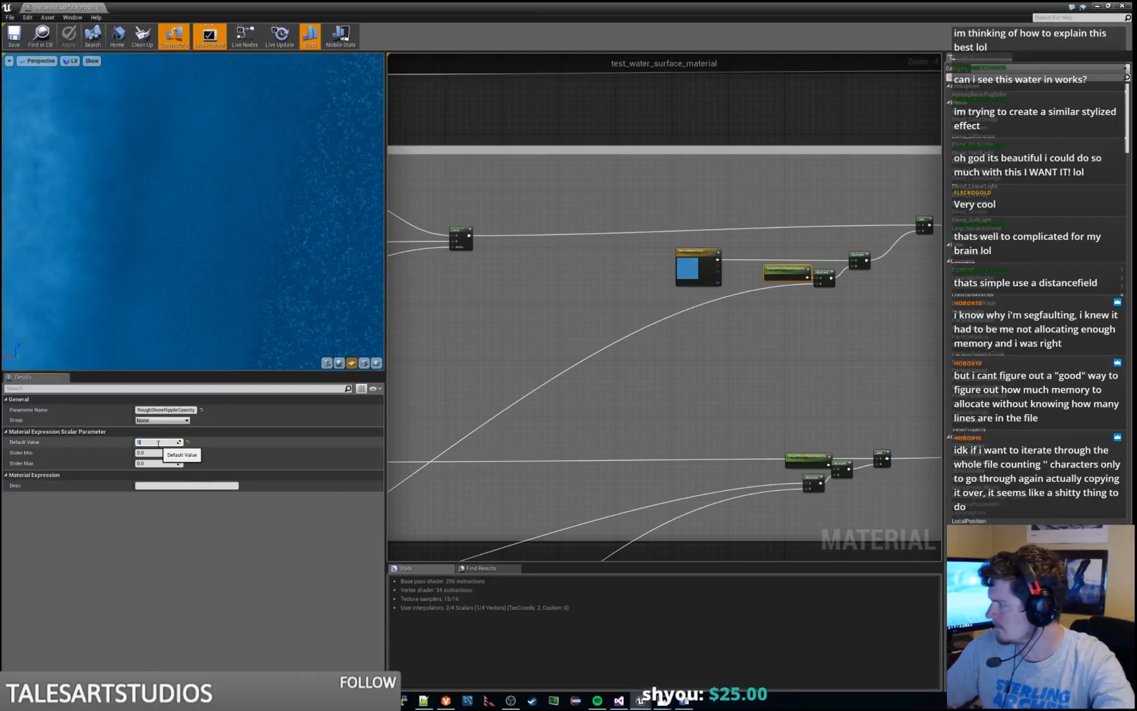
key("Return")
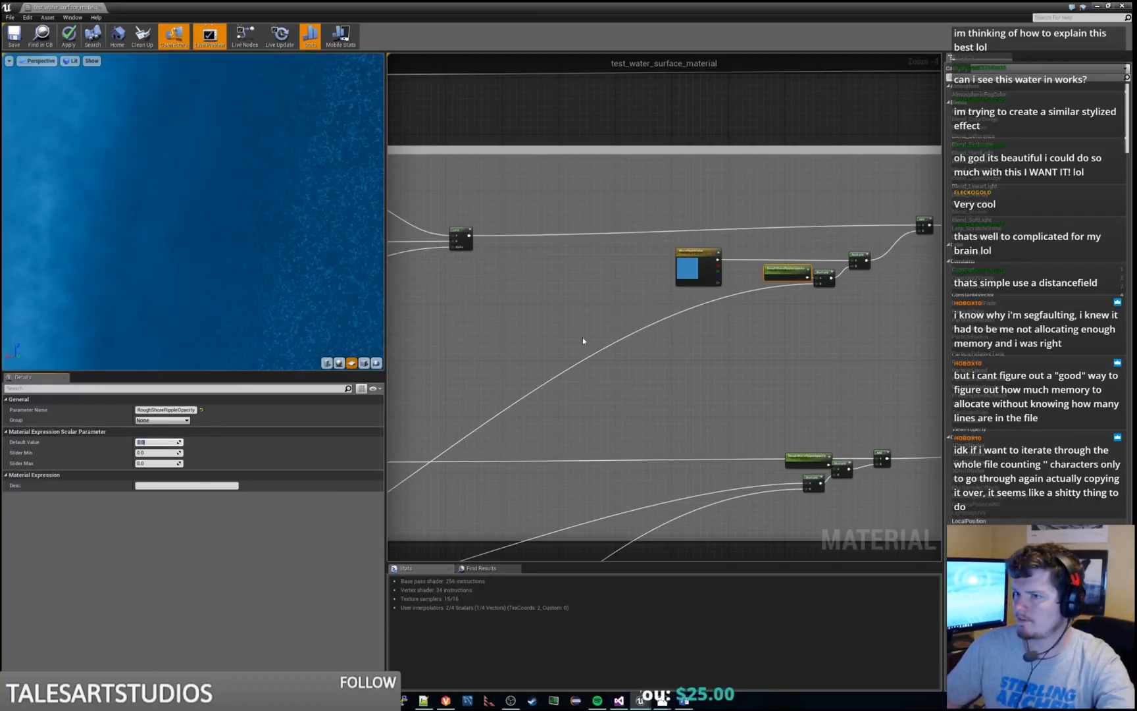
right_click_drag(585, 314, 588, 311)
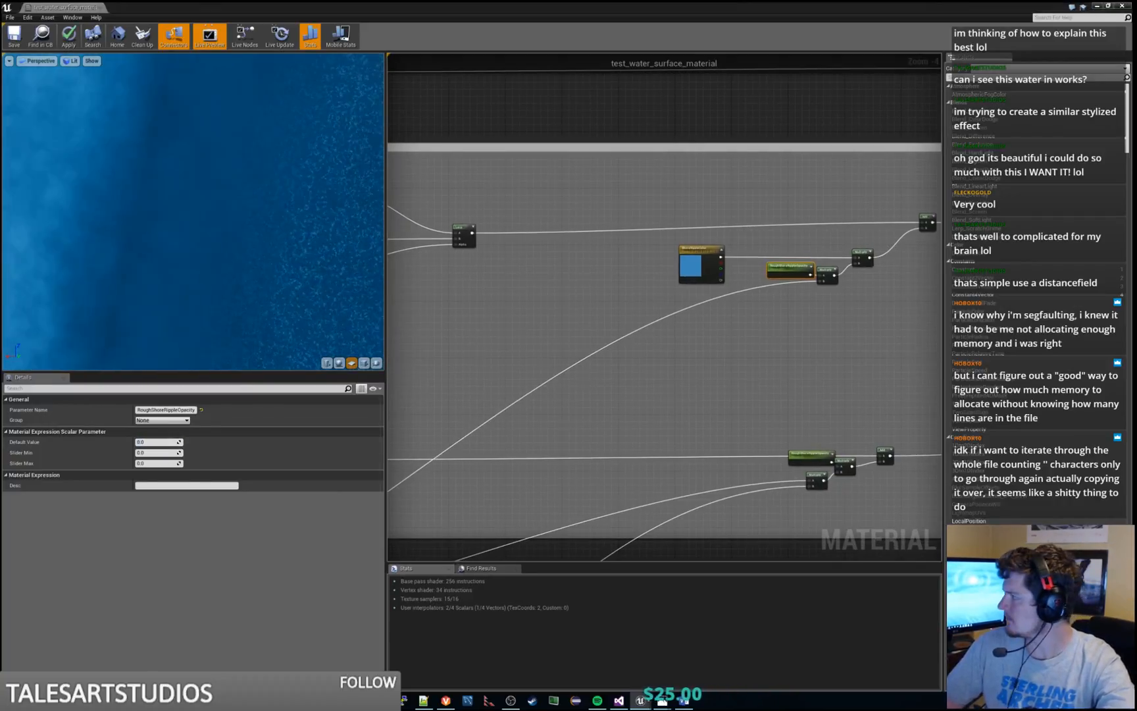
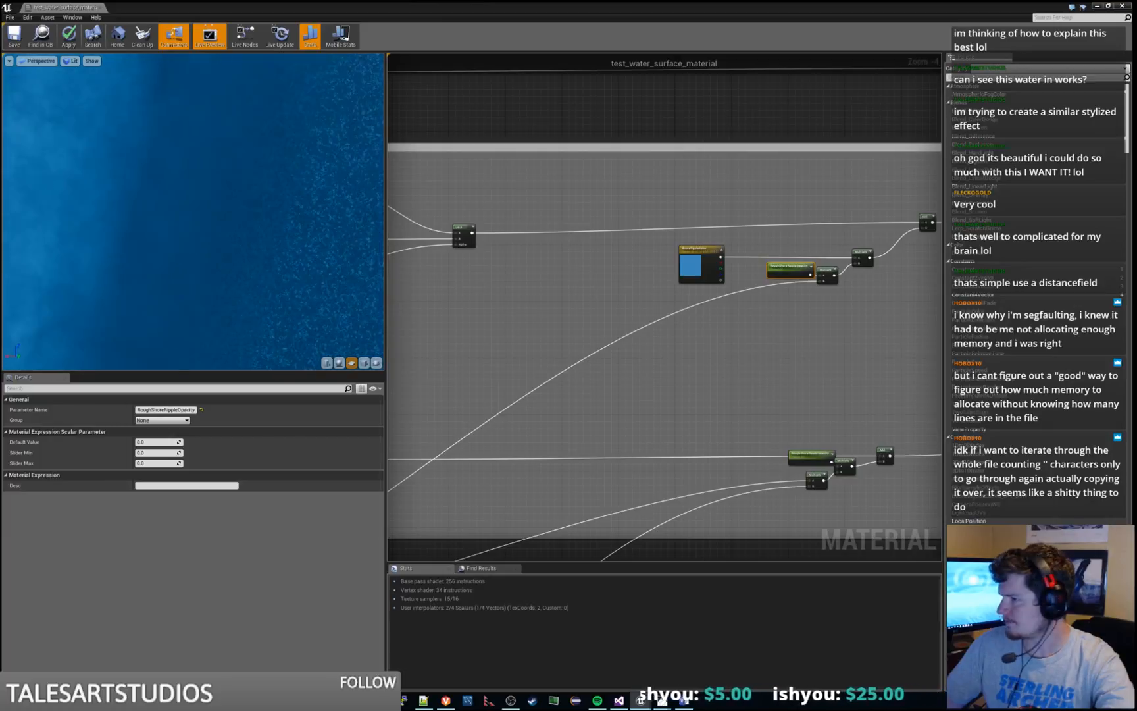
Set the default value of the upper RoughShoreRippleOpacity parameter in the Combine Colors section to 0.5
right_click_drag(775, 389, 579, 438)
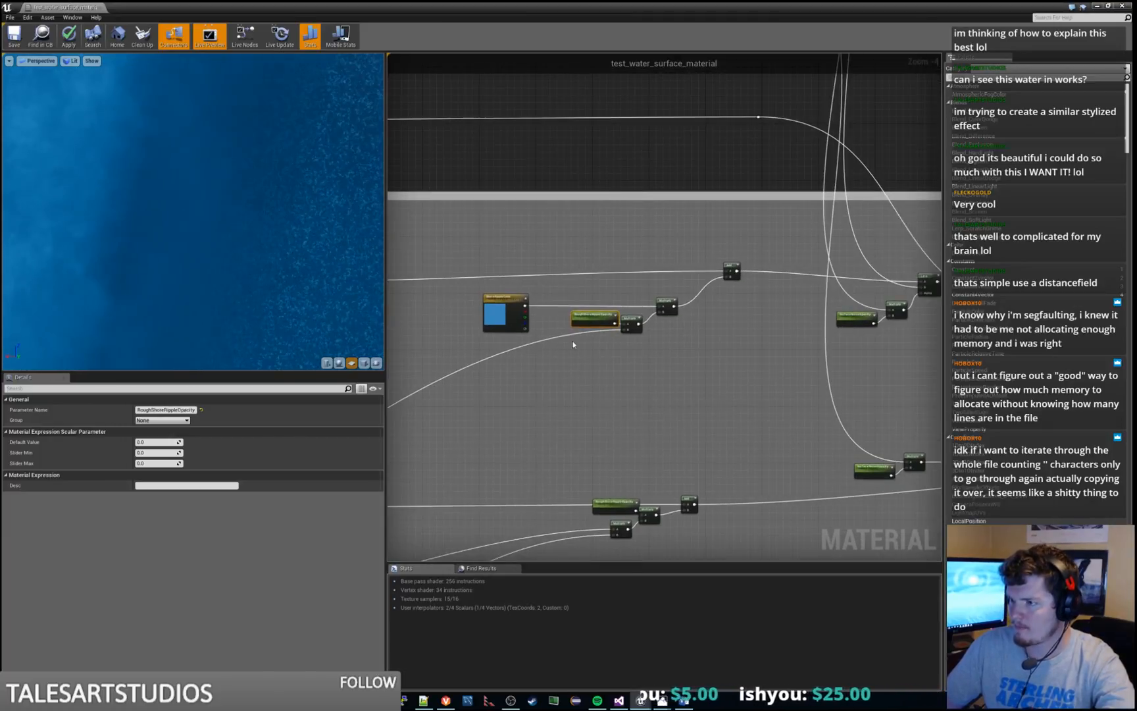
left_click(159, 442)
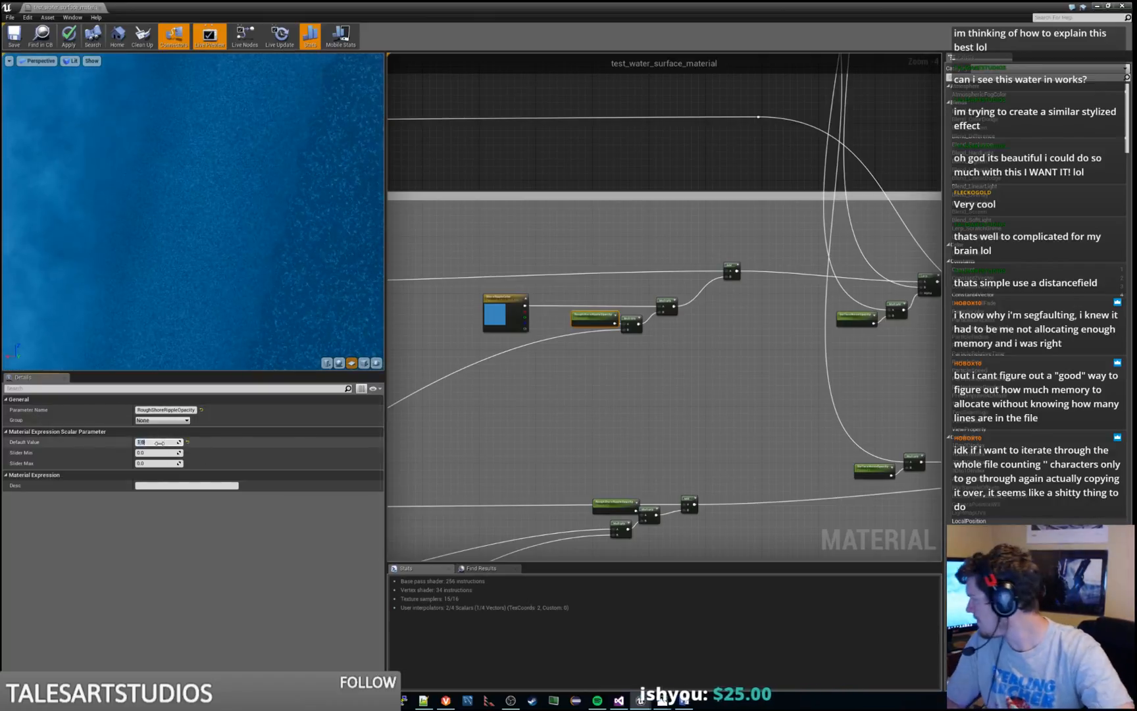
type("0.5")
key("Return")
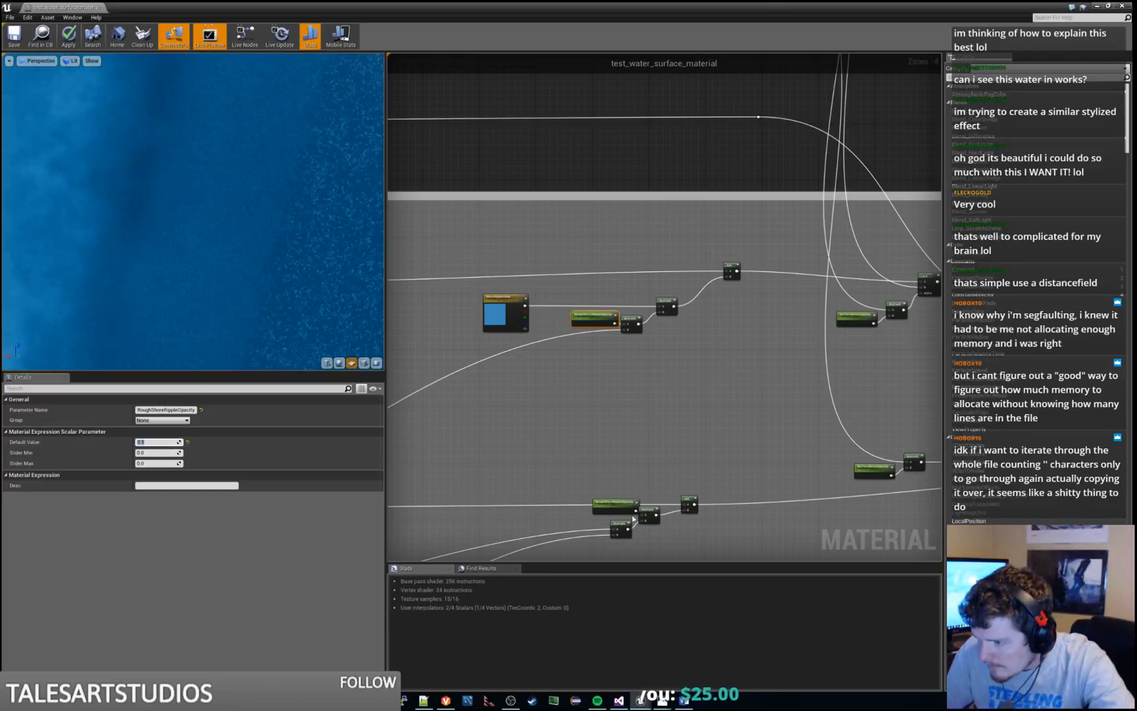
Trace the lower RoughShoreRippleOpacity branch in Combine Colors back to the distance texture, If, Clamp and Multiply nodes that feed it
right_click_drag(677, 472, 753, 361)
scroll(751, 396, "up", 2)
left_click_drag(680, 381, 669, 381)
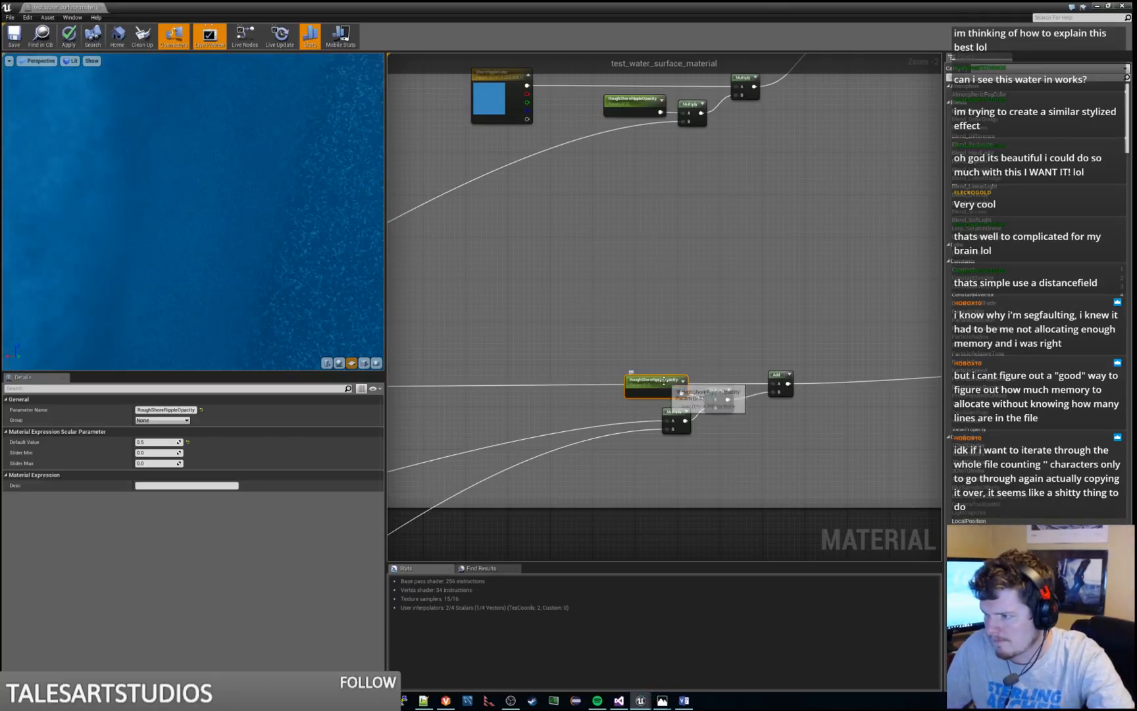
left_click(717, 394)
right_click_drag(769, 477, 761, 405)
scroll(848, 337, "down", 1)
left_click_drag(654, 297, 717, 343)
scroll(571, 381, "down", 4)
right_click_drag(510, 401, 781, 306)
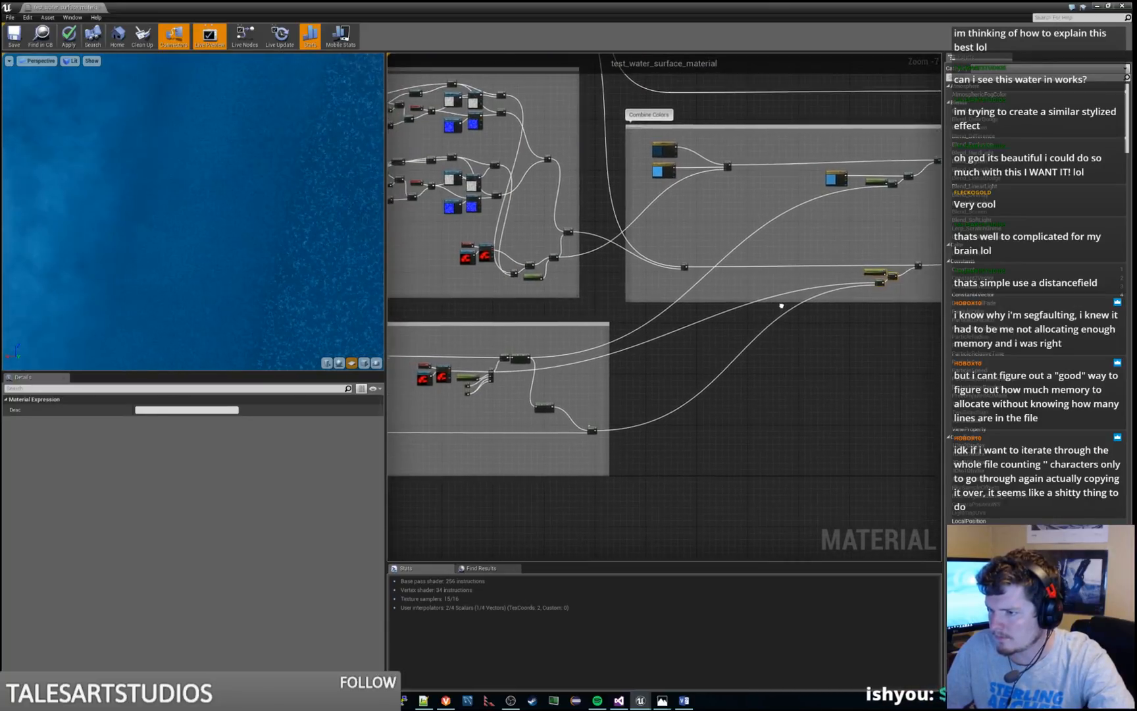
scroll(489, 385, "up", 3)
right_click_drag(489, 385, 712, 371)
scroll(642, 355, "up", 2)
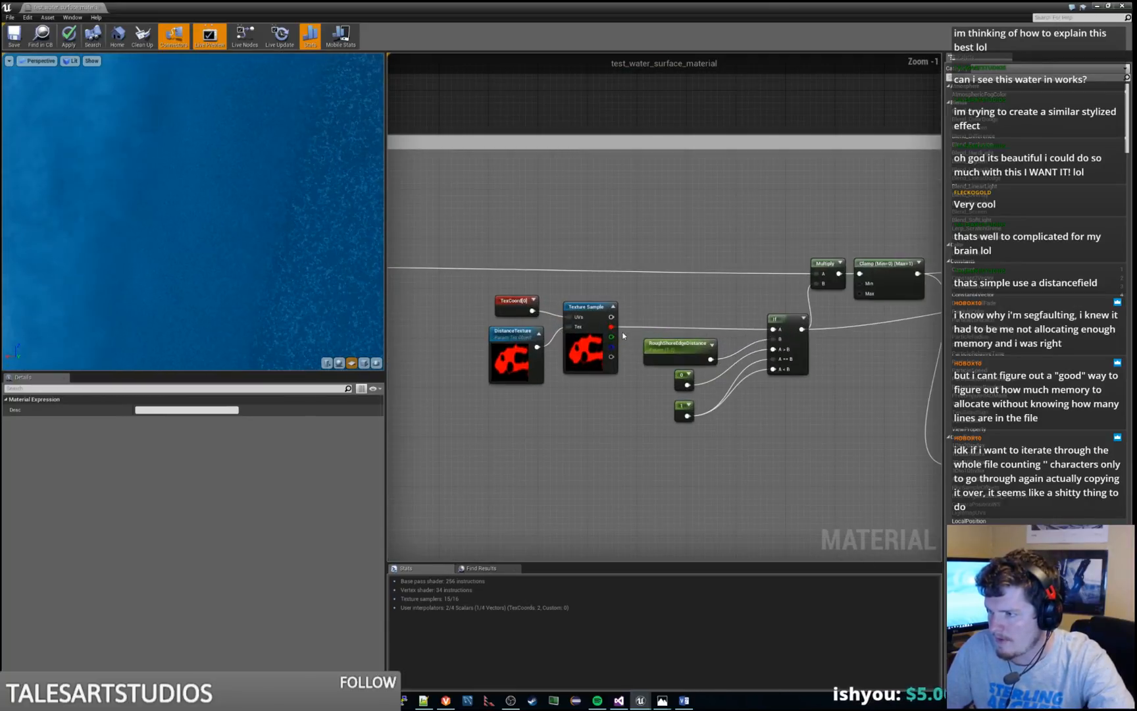
scroll(621, 325, "down", 1)
right_click_drag(815, 365, 675, 343)
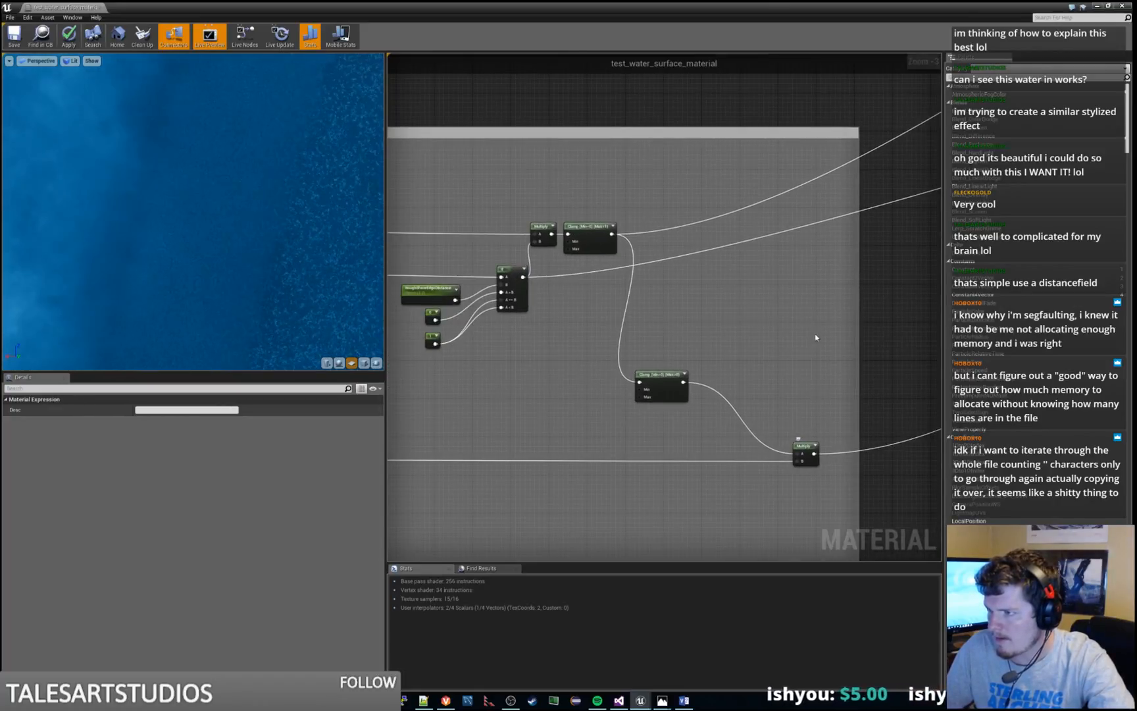
Try disconnecting input B of the Multiply node below the lower RoughShoreRippleOpacity parameter, set its Const B to 0 and apply the material
right_click_drag(824, 323, 6, 661)
right_click_drag(921, 365, 739, 393)
scroll(783, 375, "up", 2)
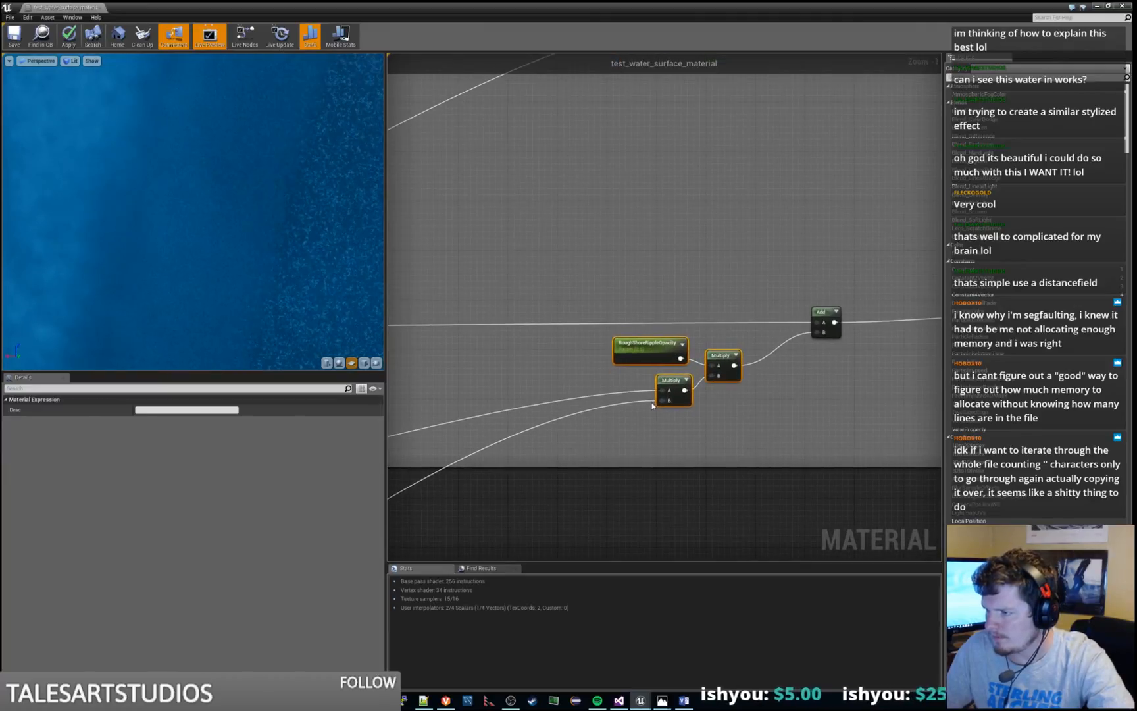
left_click(659, 399, "alt")
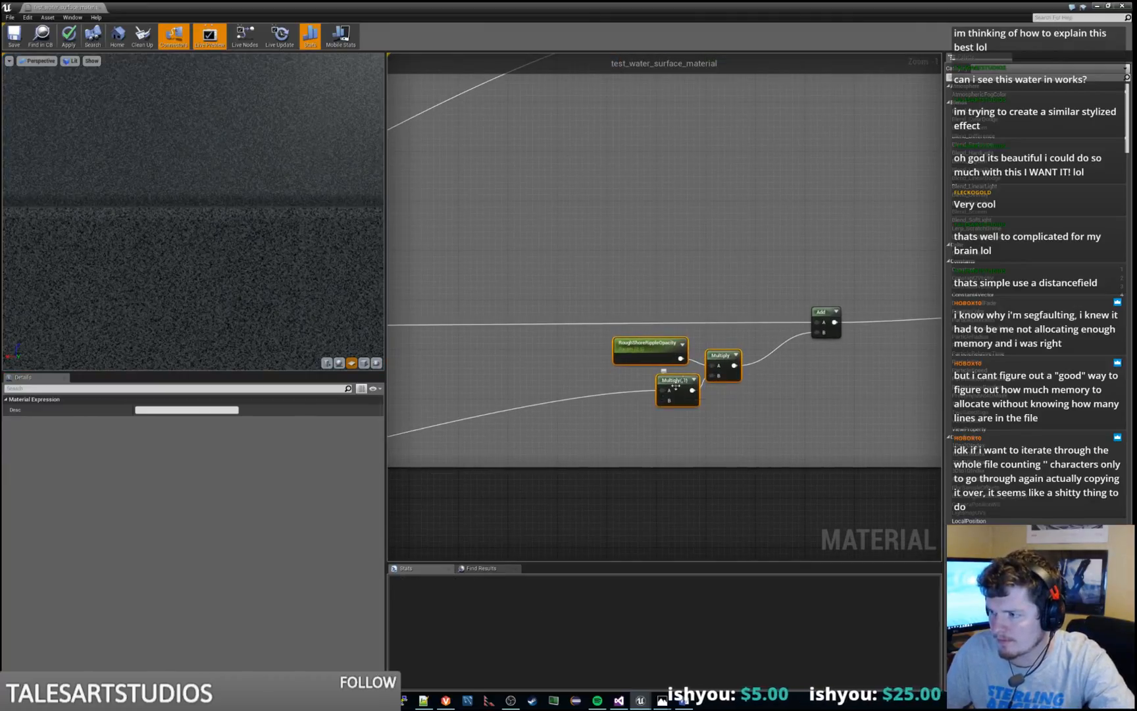
left_click(671, 393)
left_click(161, 421)
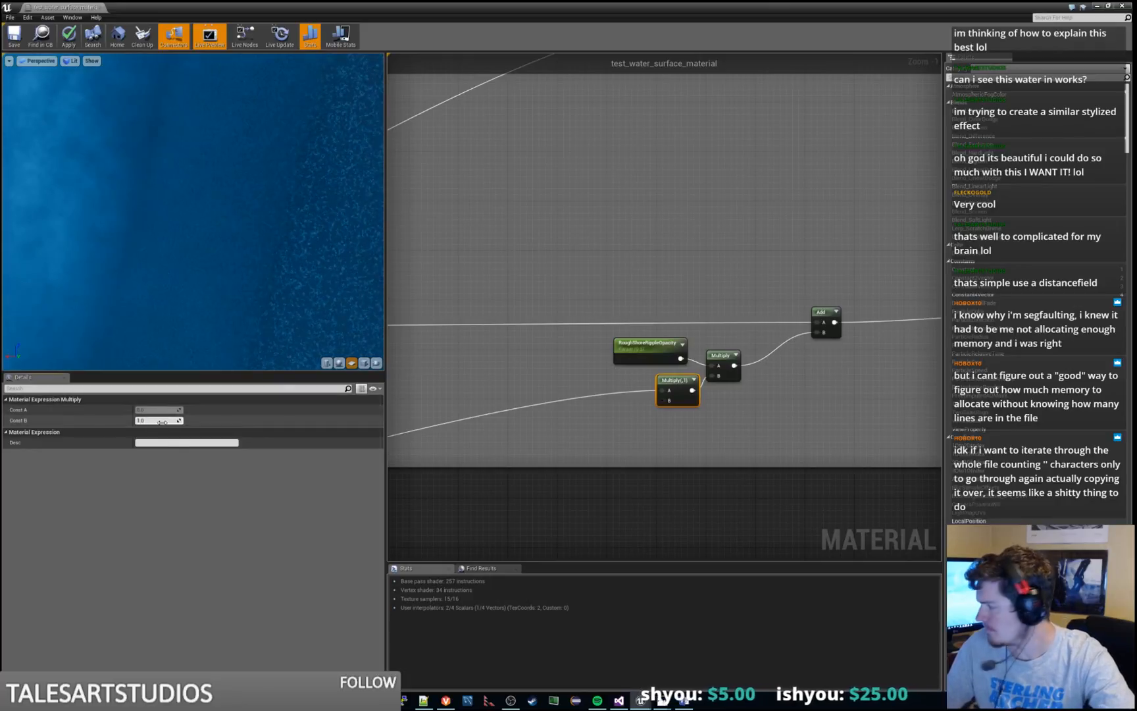
type("0")
key("Return")
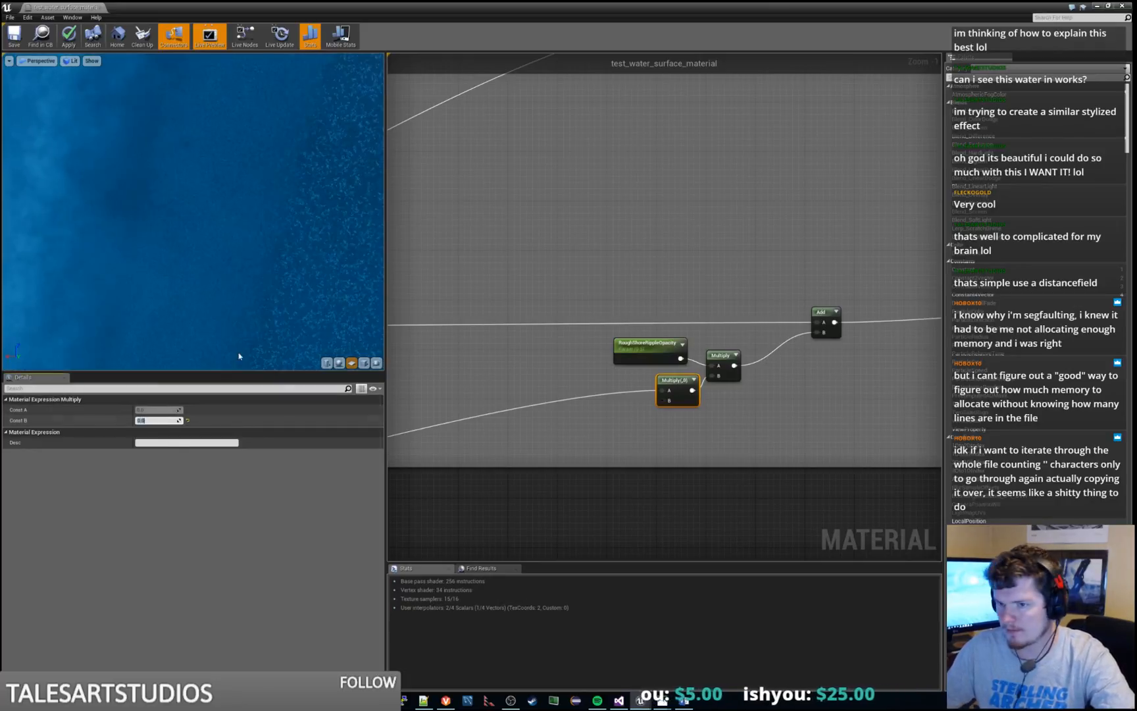
left_click(69, 36)
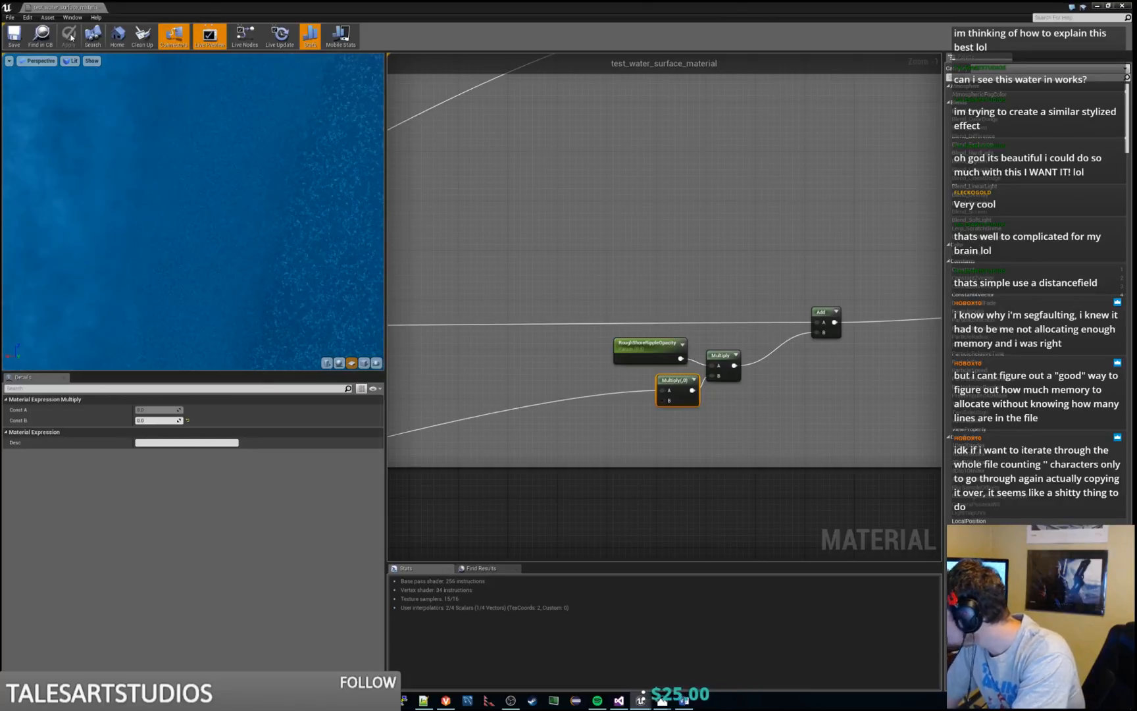
Undo the disconnection and the Const B change on the Multiply node in the lower ripple branch
left_click(732, 363)
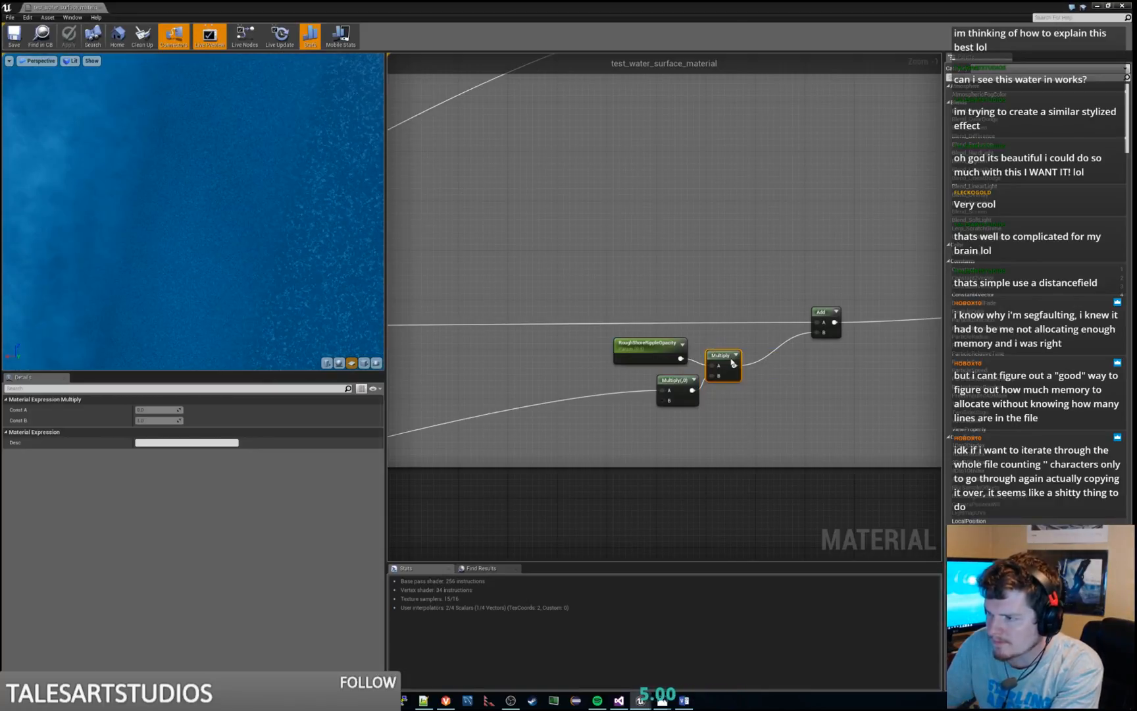
right_click(727, 356)
left_click(732, 364)
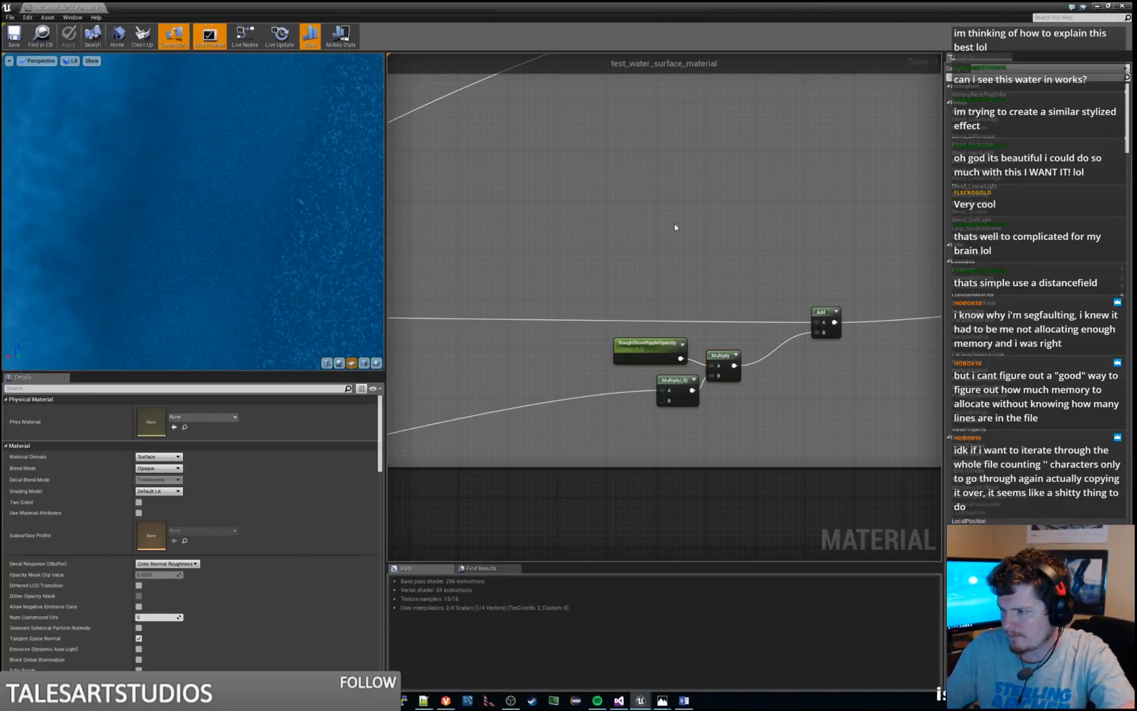
key("ctrl+z")
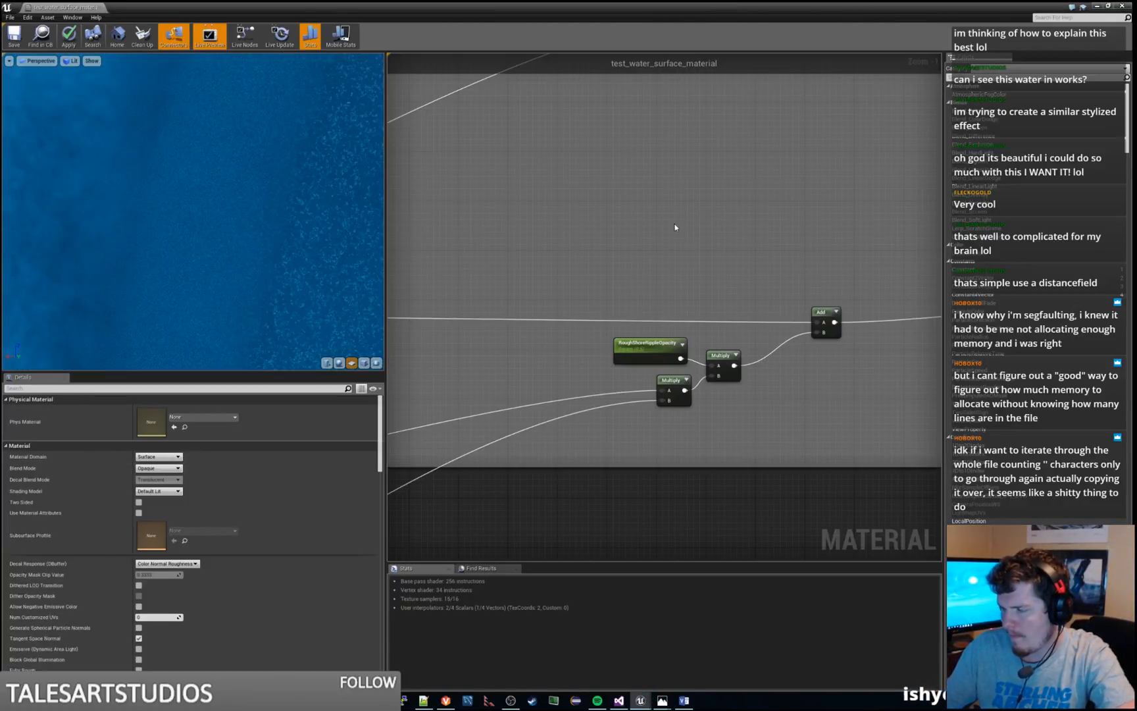
Preview the Add node that follows the lower RoughShoreRippleOpacity multiplication in the Combine Colors section
scroll(708, 245, "down", 6)
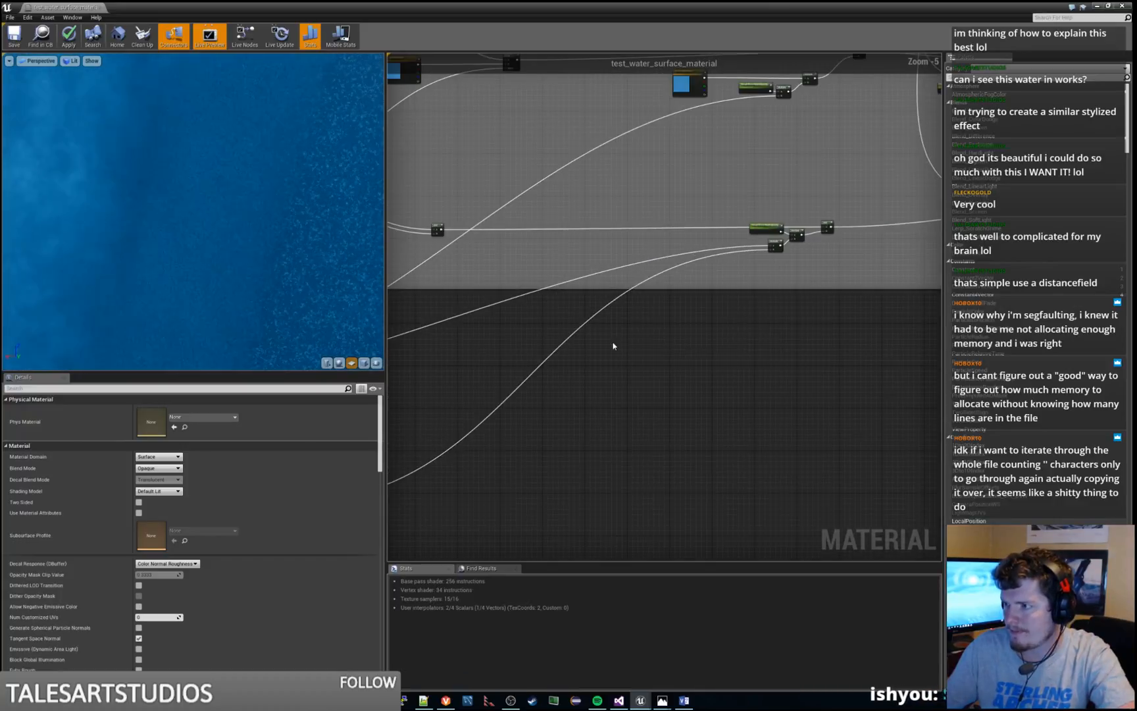
right_click_drag(613, 345, 890, 188)
right_click_drag(915, 86, 475, 395)
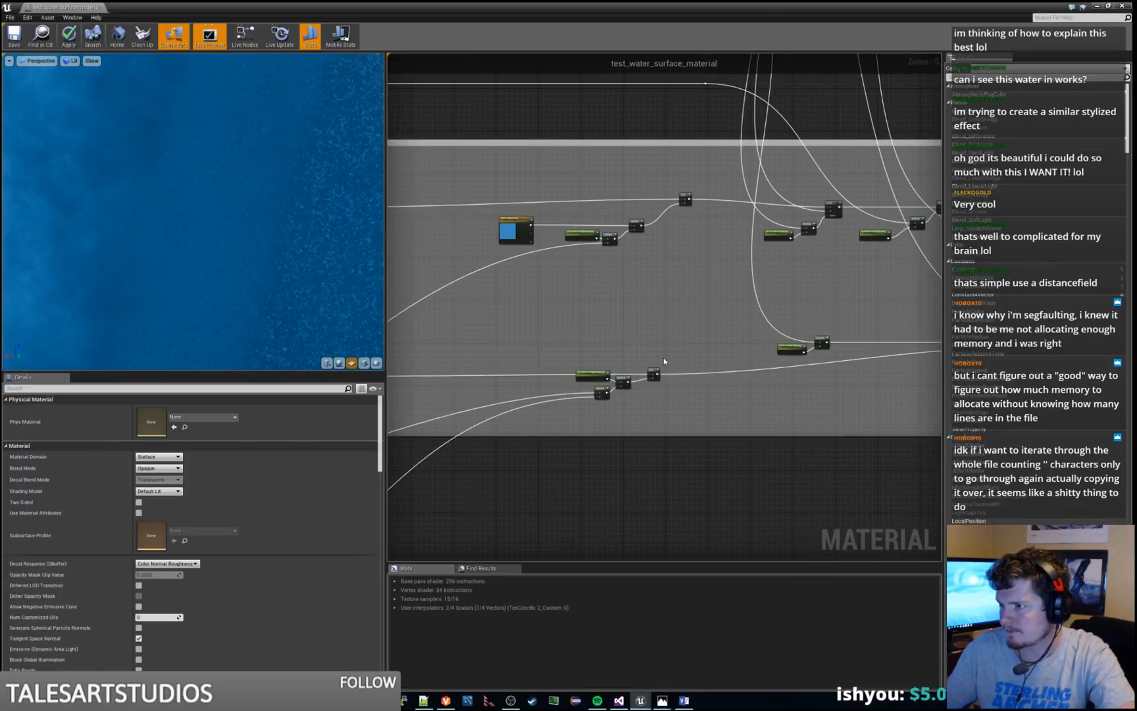
scroll(655, 308, "up", 2)
right_click_drag(659, 287, 749, 197)
right_click(732, 333)
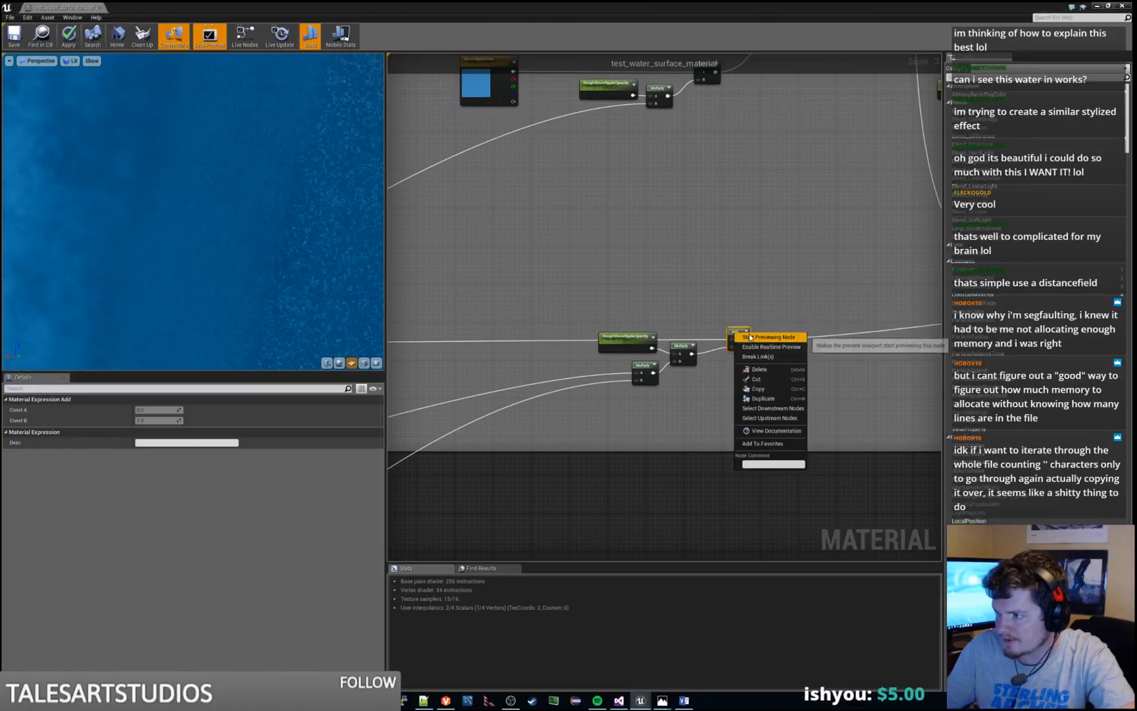
left_click(757, 378)
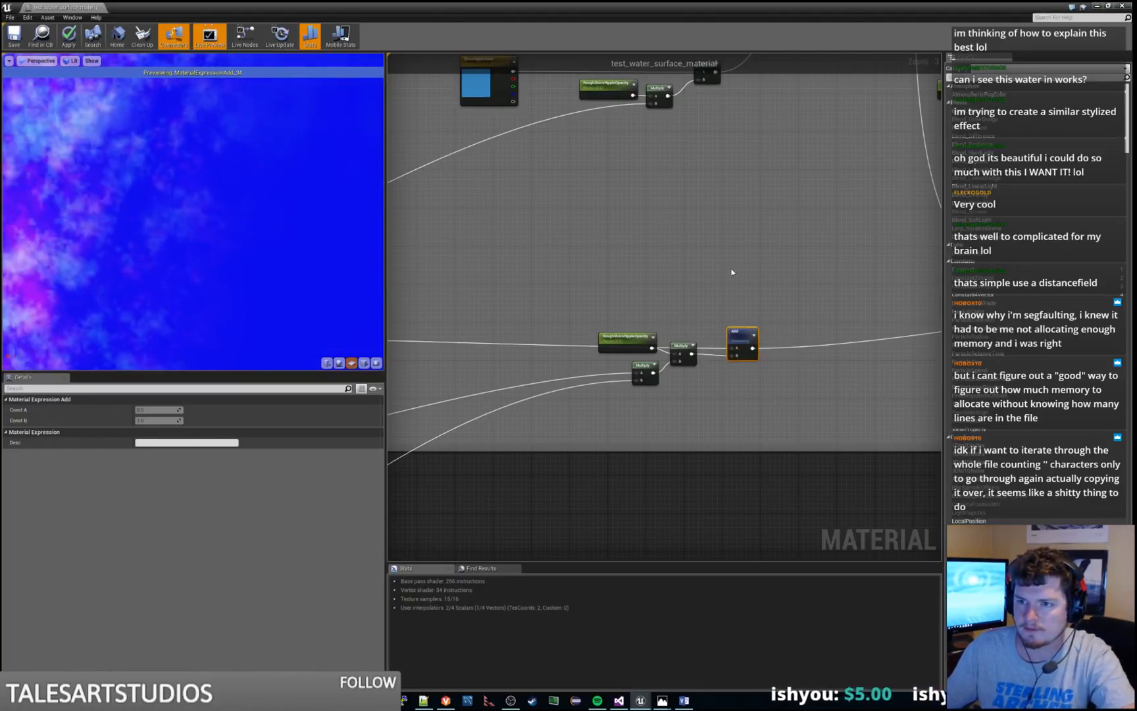
Preview the two successive Add nodes at the end of the lower branch in the Combine Colors section
right_click_drag(838, 277, 427, 291)
right_click_drag(855, 342, 456, 372)
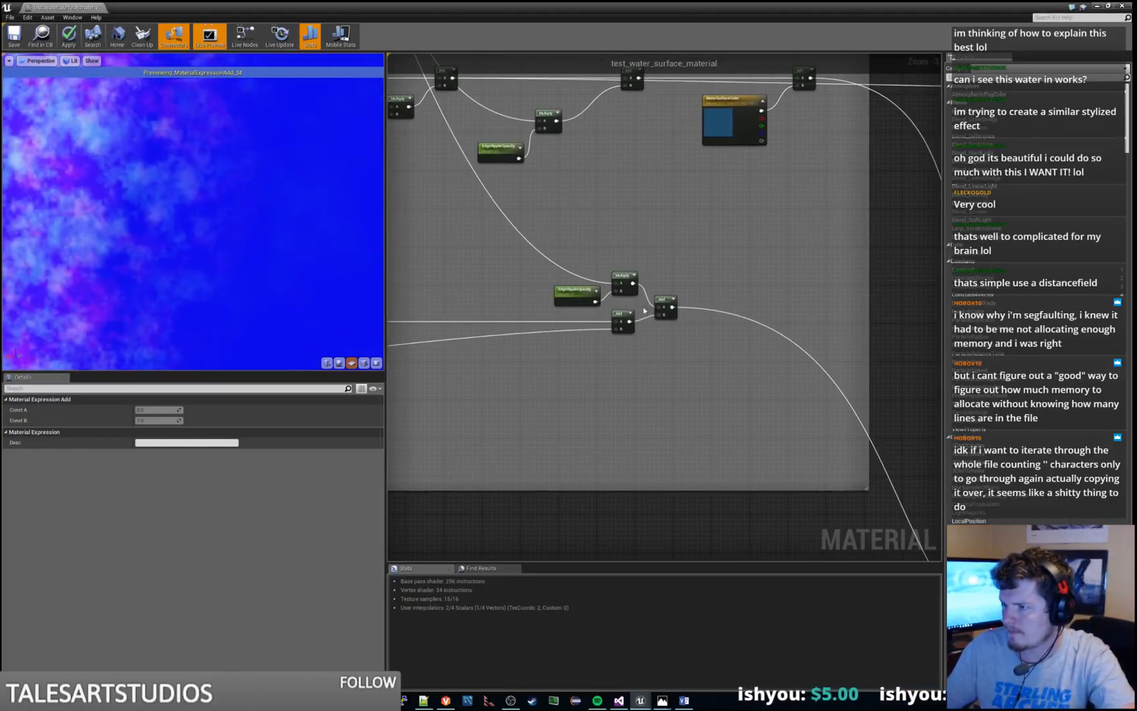
left_click(628, 317)
key("space")
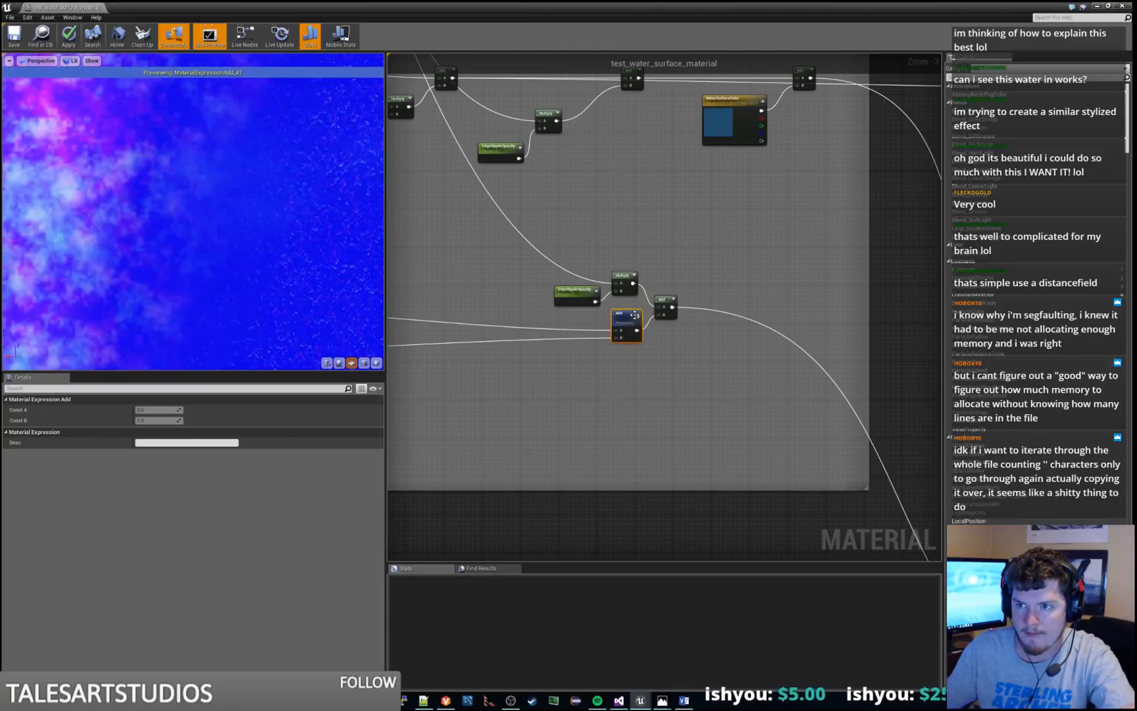
right_click(663, 299)
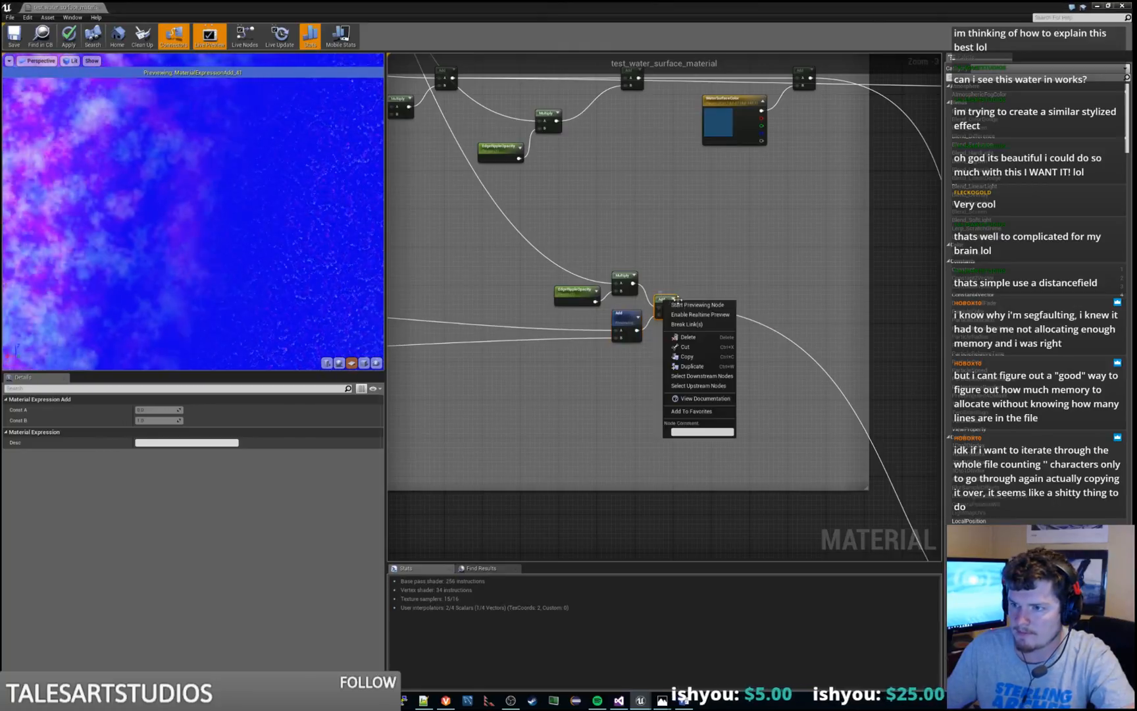
left_click(683, 307)
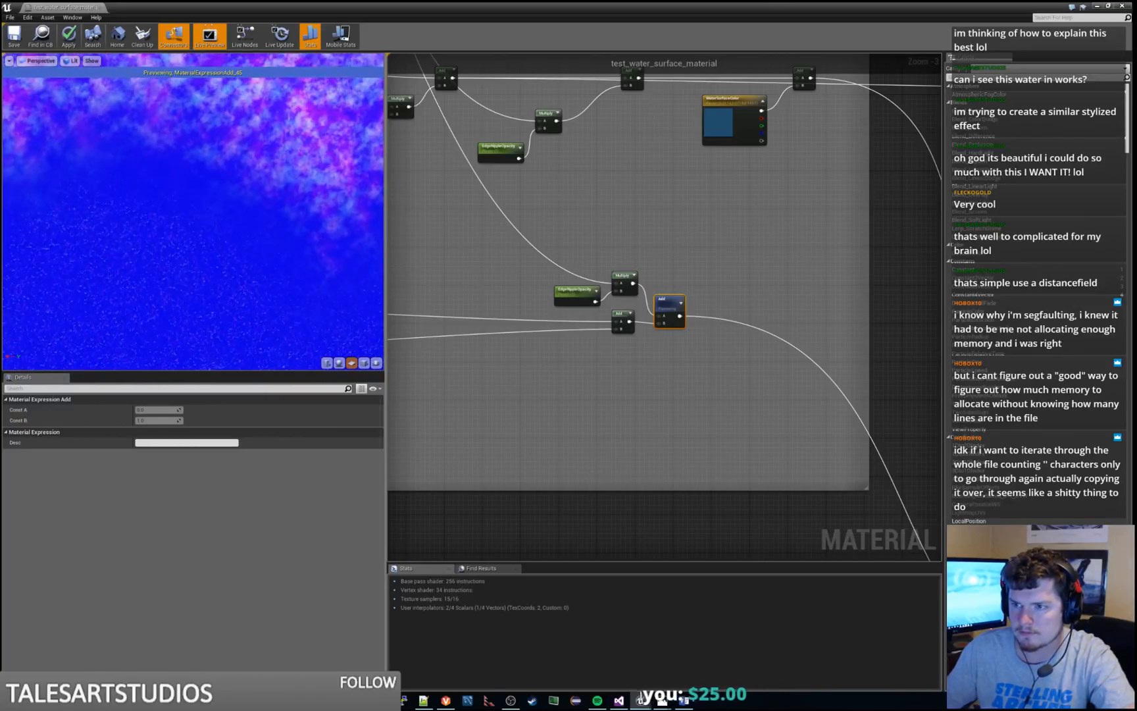
Preview the Multiply node that combines the two incoming wires below the lower RoughShoreRippleOpacity parameter
right_click_drag(753, 379, 746, 332)
right_click(631, 276)
left_click(658, 282)
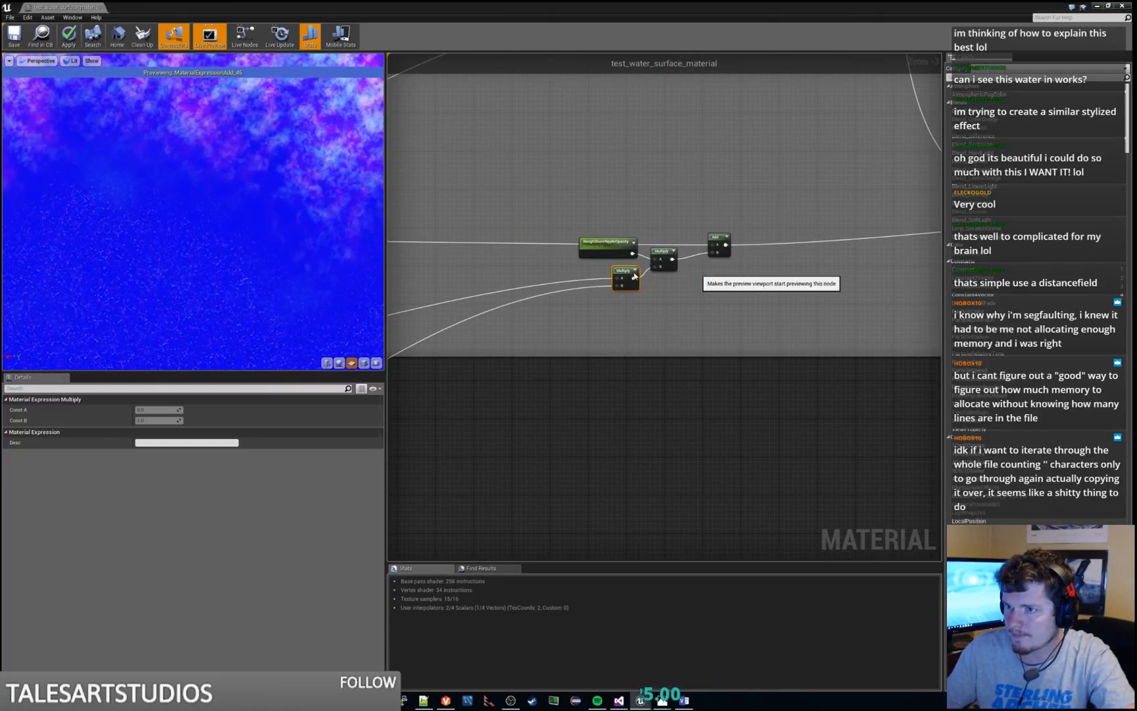
right_click(660, 251)
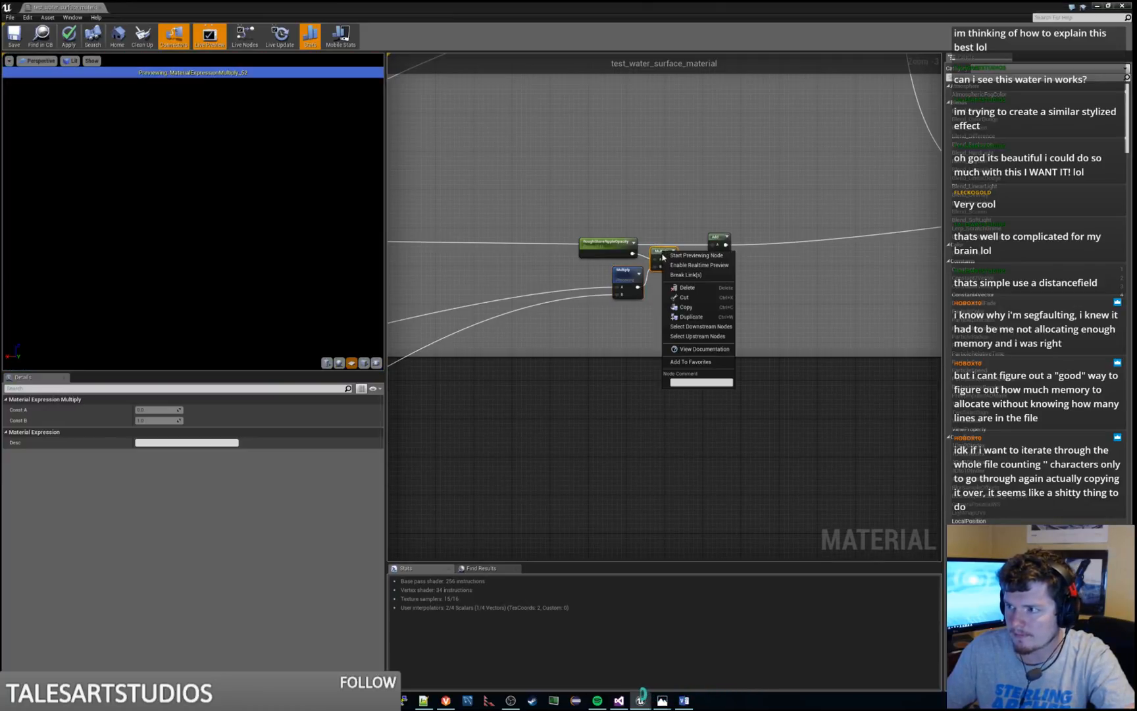
left_click(540, 322)
Preview the last Multiply node of the rough shore edge section, toggling the preview on and off, and return to the full material
scroll(520, 332, "down", 3)
right_click_drag(769, 214, 834, 180)
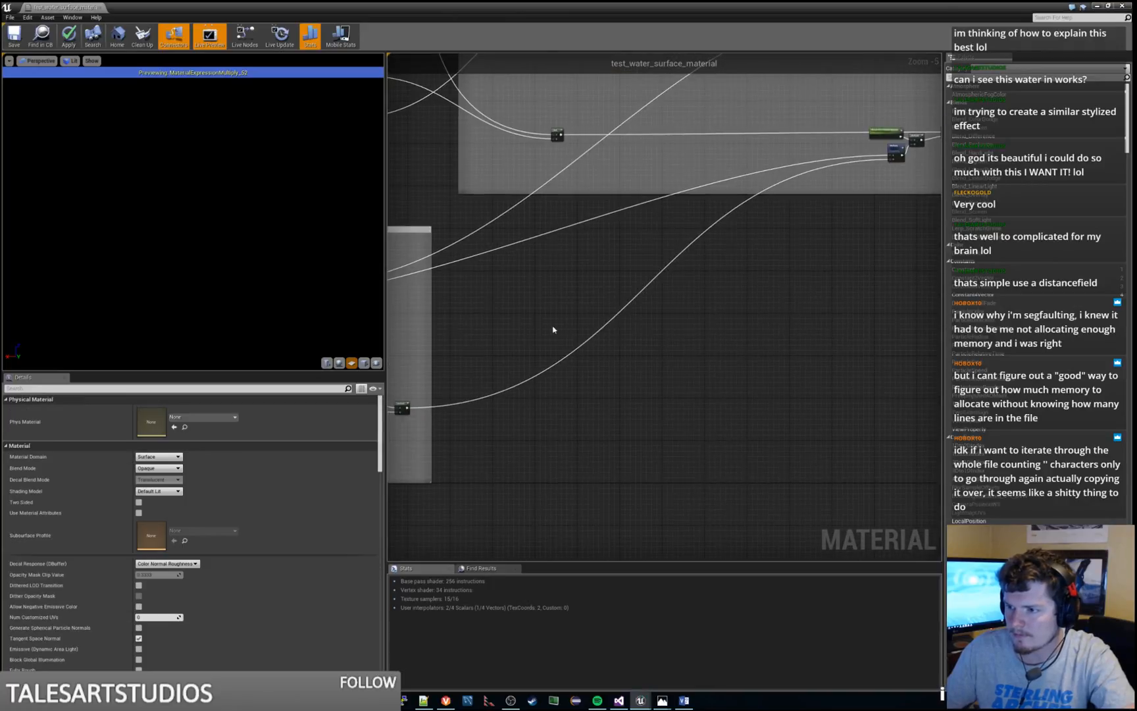
right_click_drag(553, 328, 758, 273)
right_click(604, 348)
left_click(625, 360)
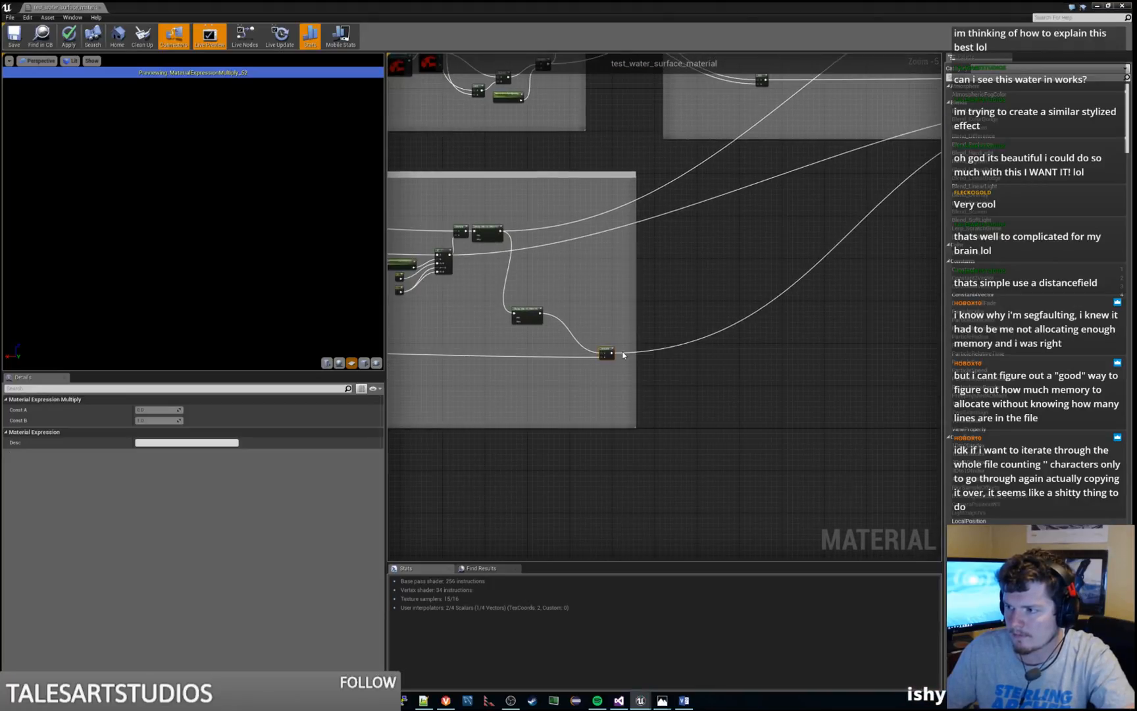
left_click(617, 354)
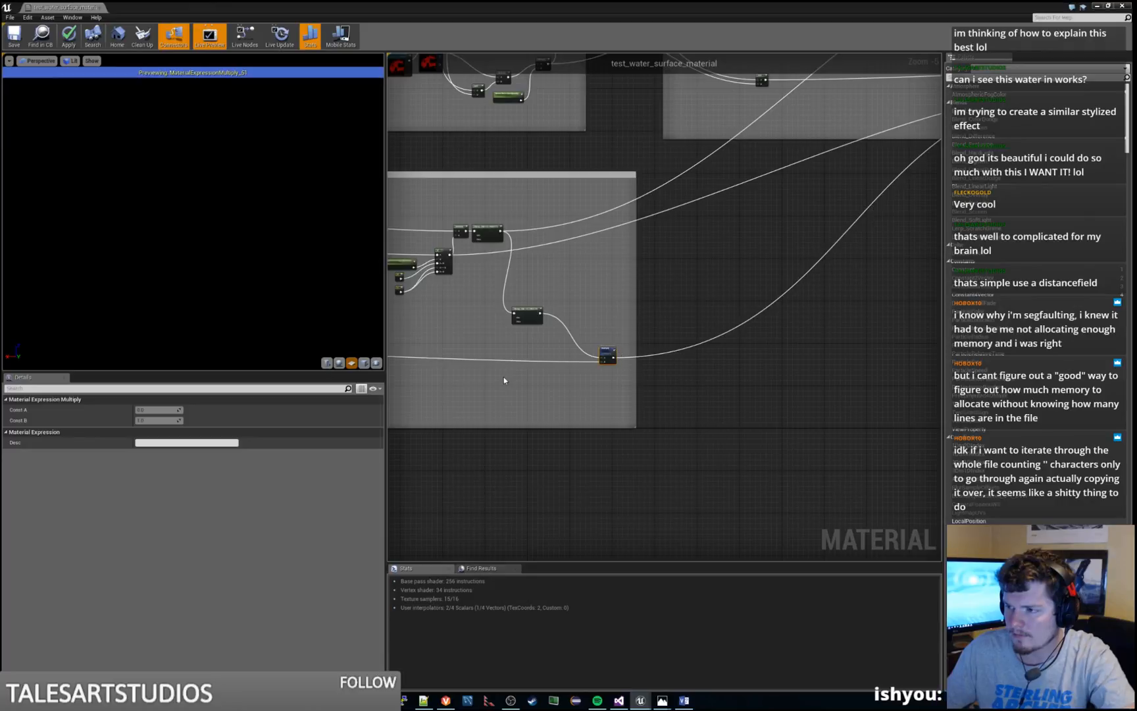
right_click_drag(534, 314, 698, 281)
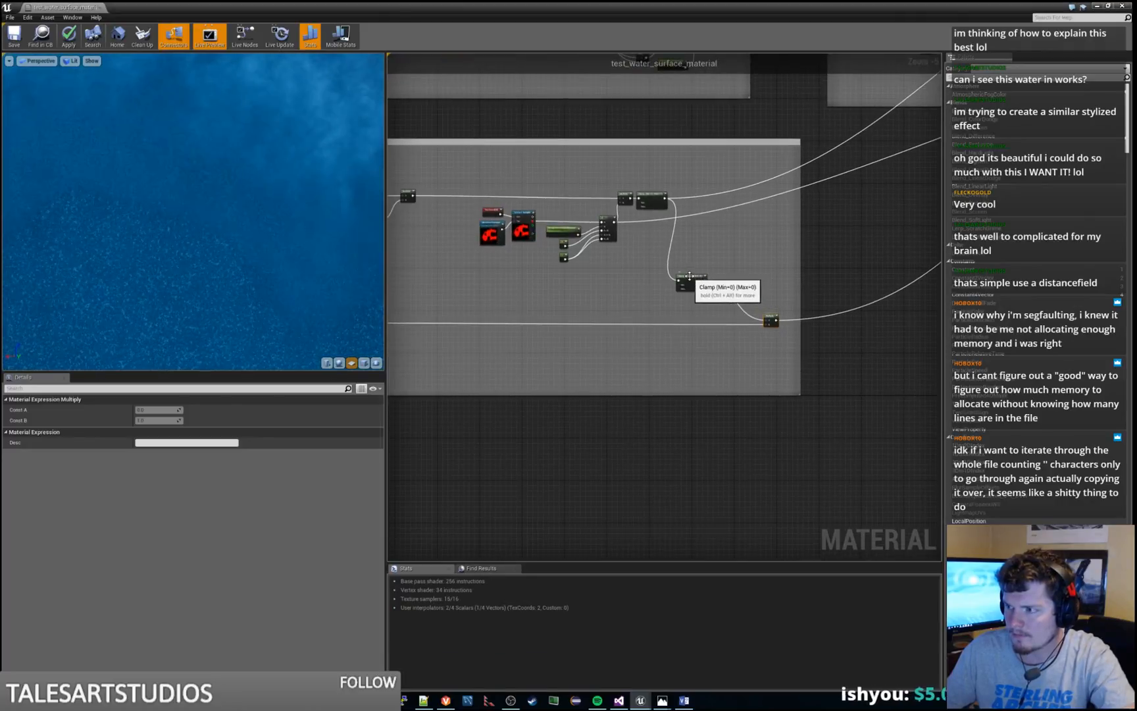
left_click(779, 319)
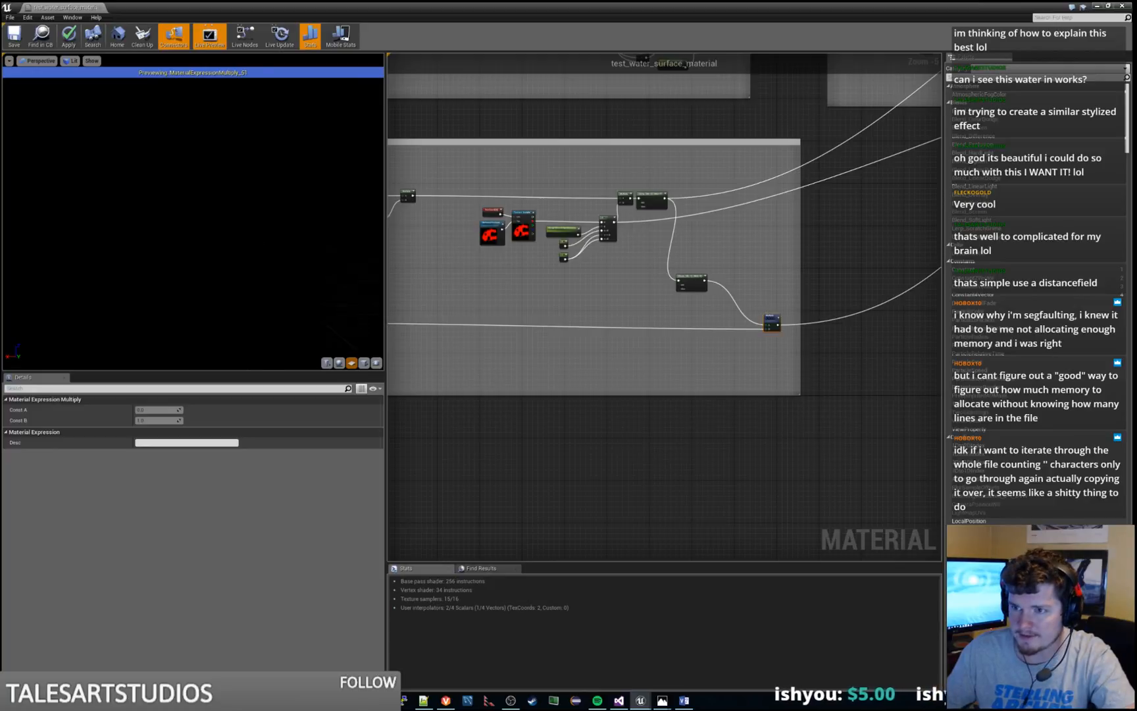
right_click(771, 317)
left_click(790, 322)
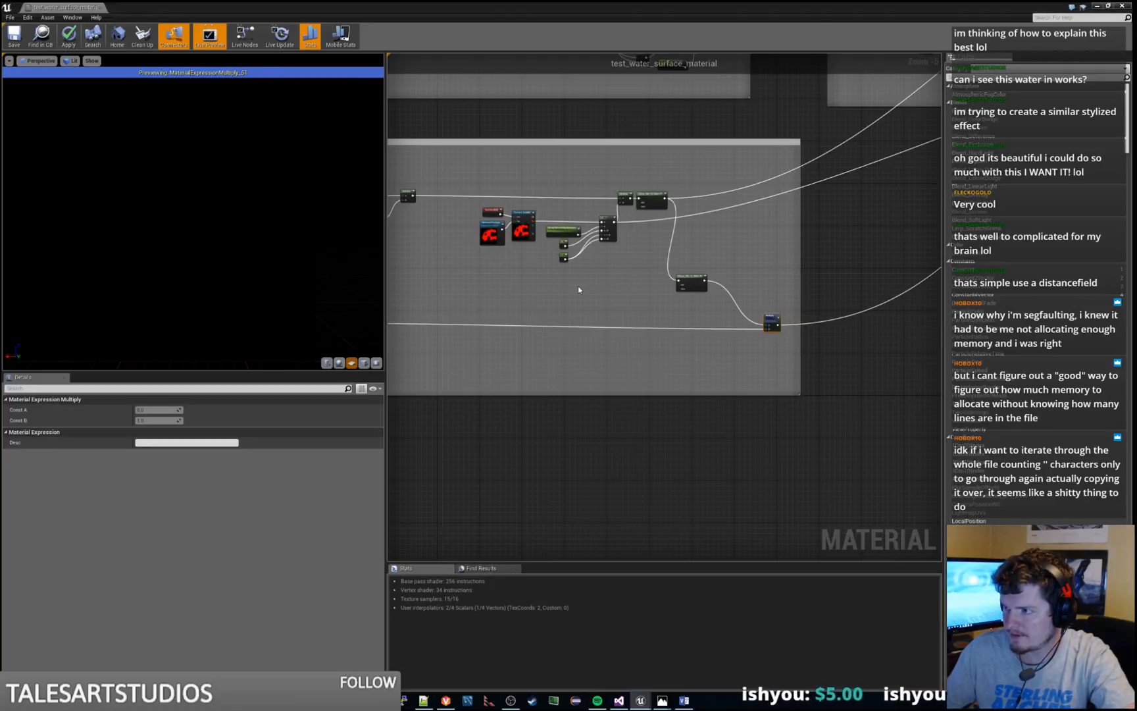
Set Max Default to 1 on the Clamp node feeding the last Multiply of the rough shore edge section
scroll(665, 289, "up", 3)
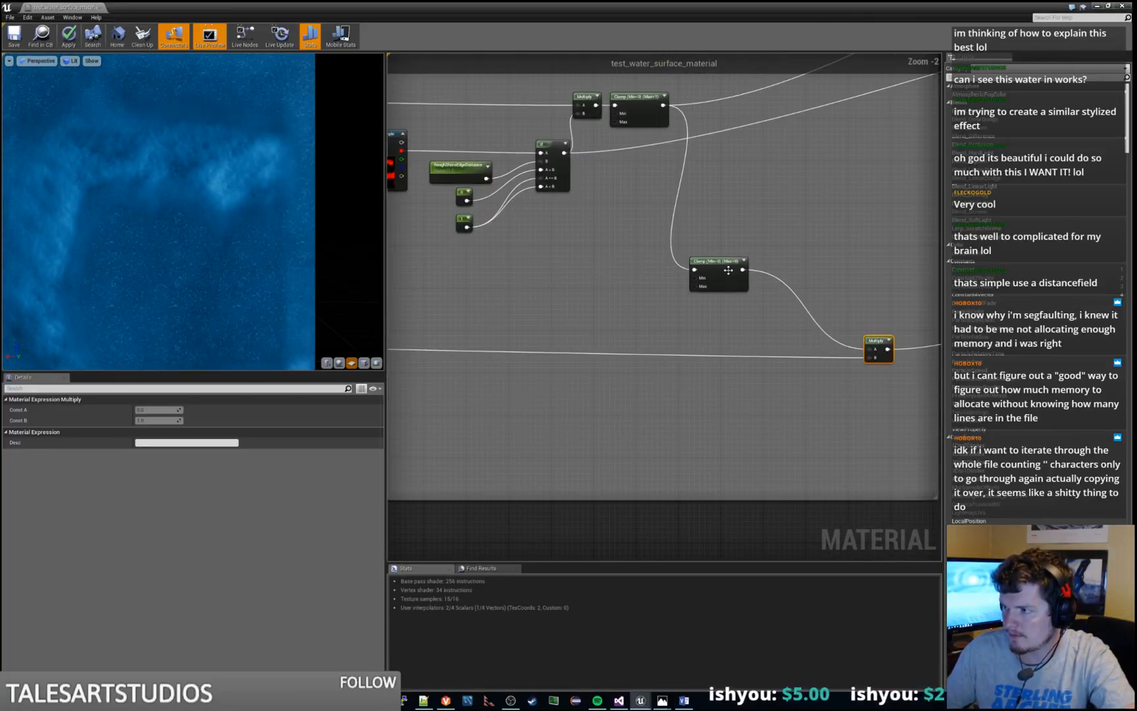
left_click(727, 270)
left_click(161, 432)
type("1")
key("Return")
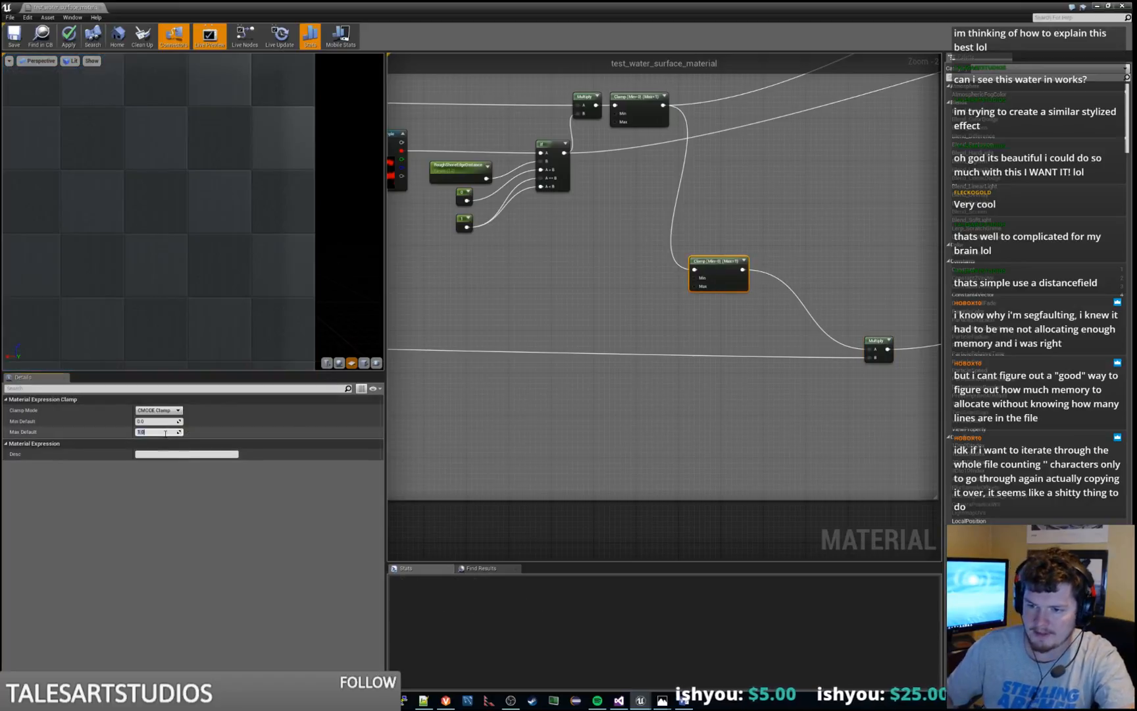
Preview the Add node after the lower RoughShoreRippleOpacity branch with the changed Clamp range
right_click_drag(883, 236, 699, 298)
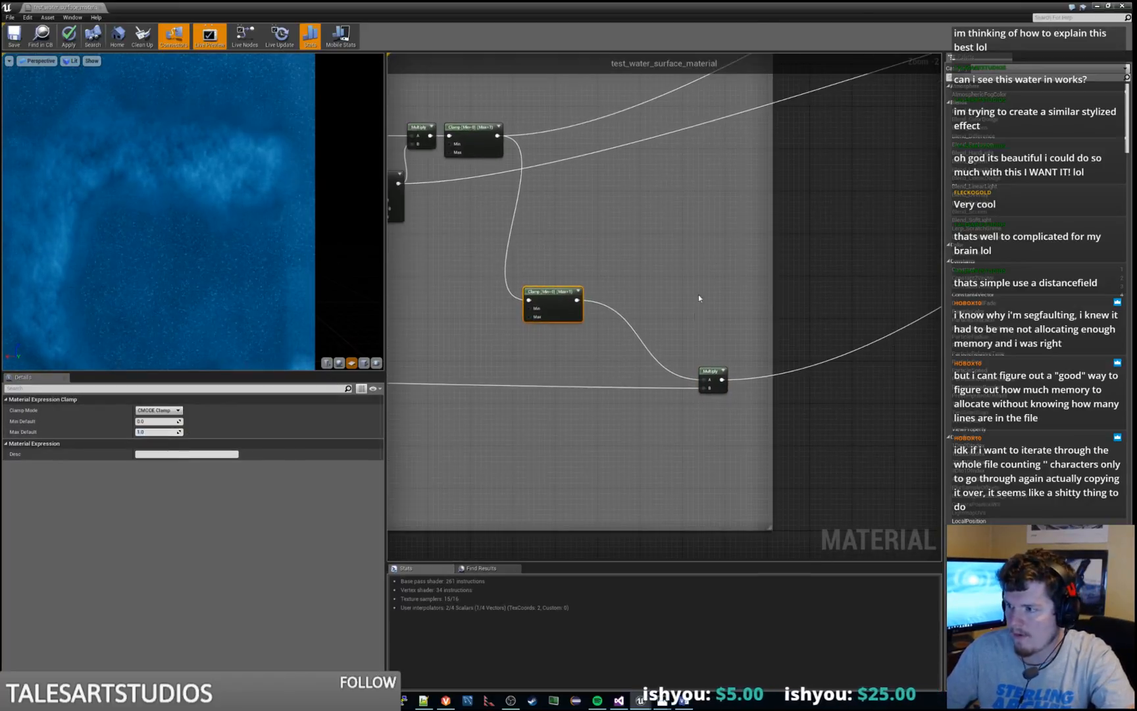
right_click_drag(803, 279, 604, 370)
right_click_drag(908, 152, 585, 292)
right_click_drag(915, 227, 616, 396)
left_click(822, 250)
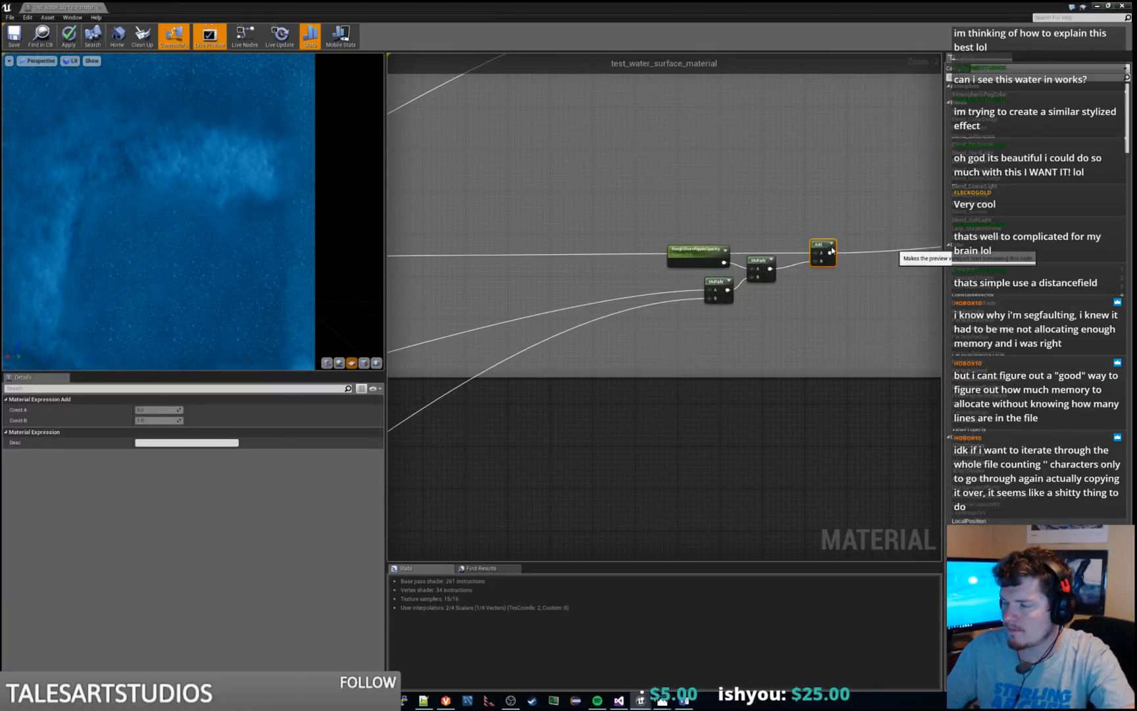
Compare previews of the Add node after the lower RoughShoreRippleOpacity branch and the Multiply node feeding it
key("space")
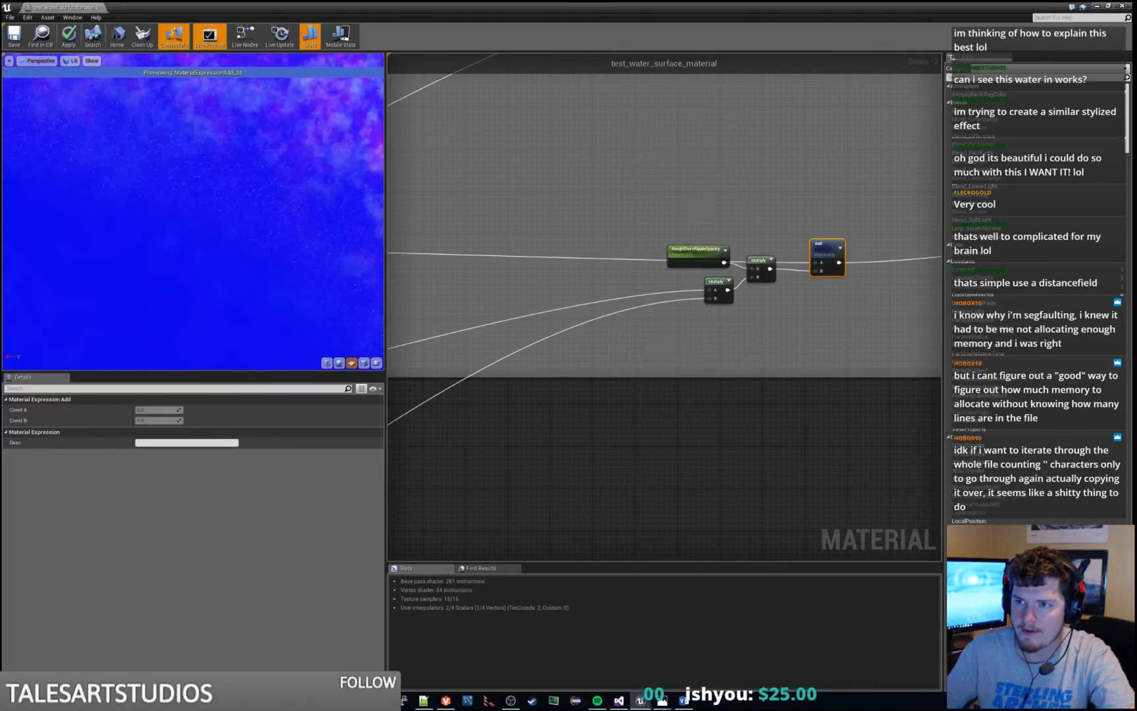
left_click_drag(156, 199, 157, 253)
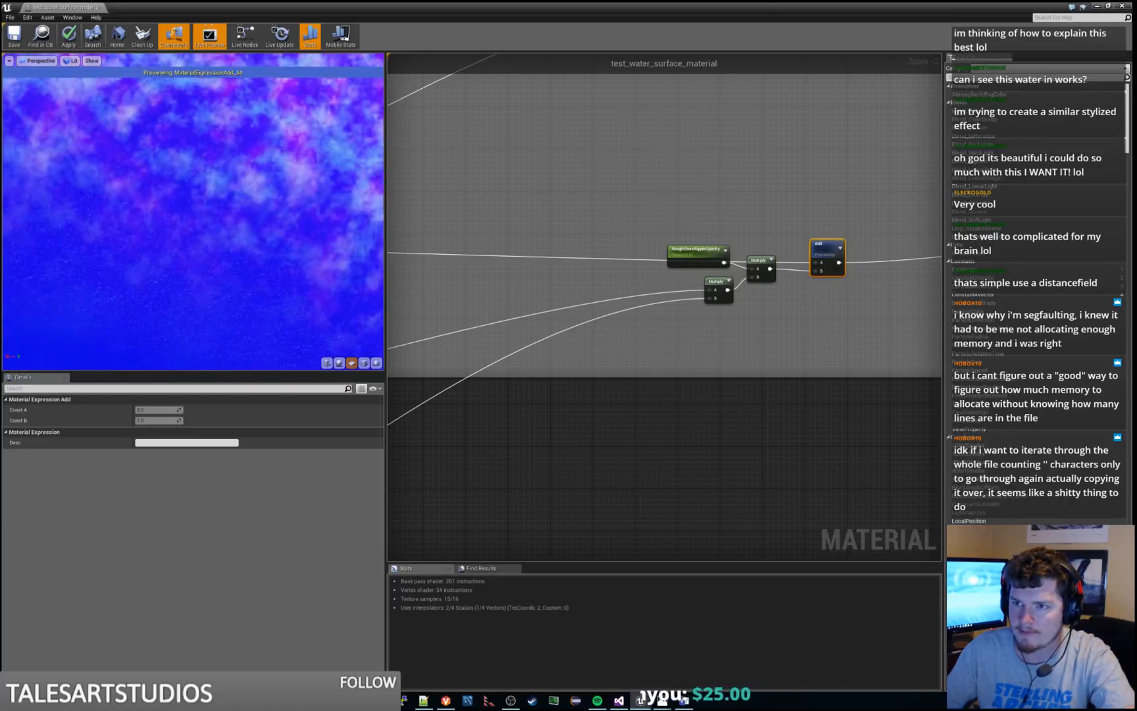
right_click_drag(805, 192, 647, 228)
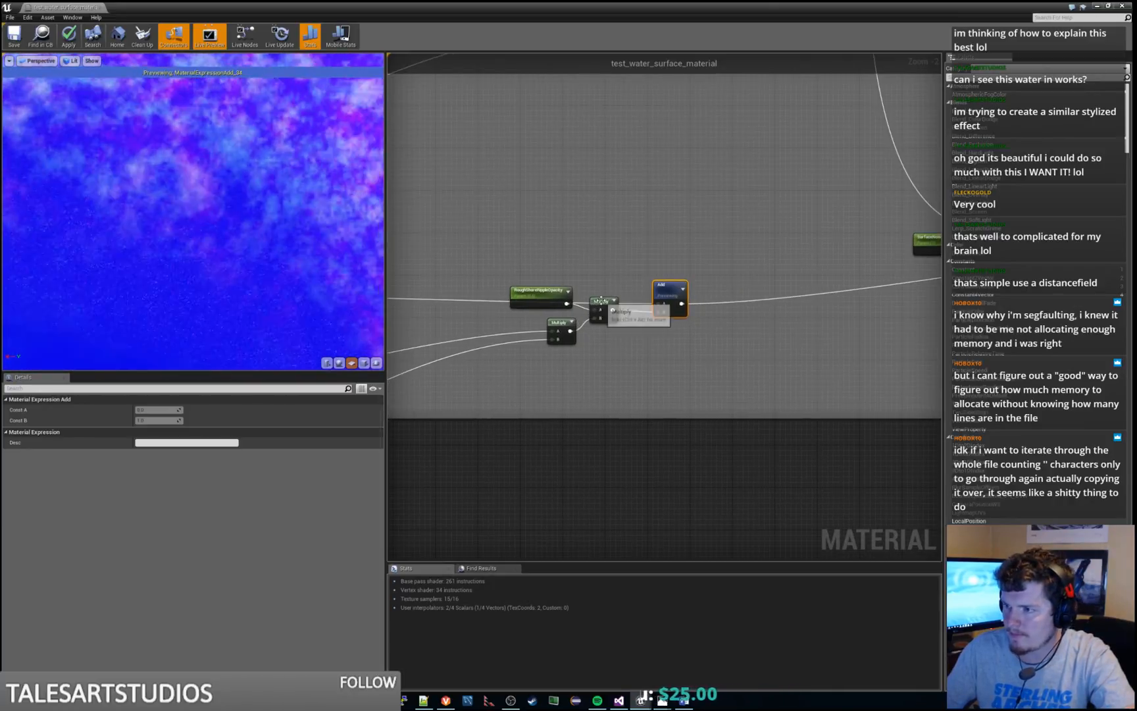
right_click(602, 302)
left_click(629, 306)
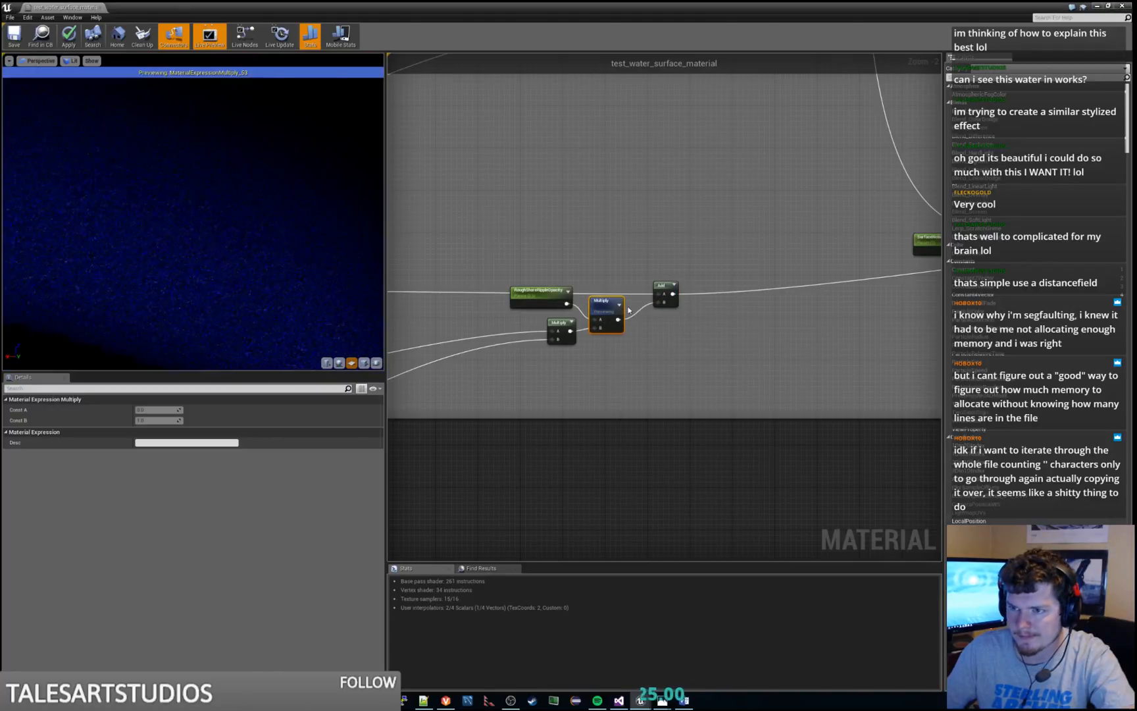
right_click(667, 283)
left_click(691, 289)
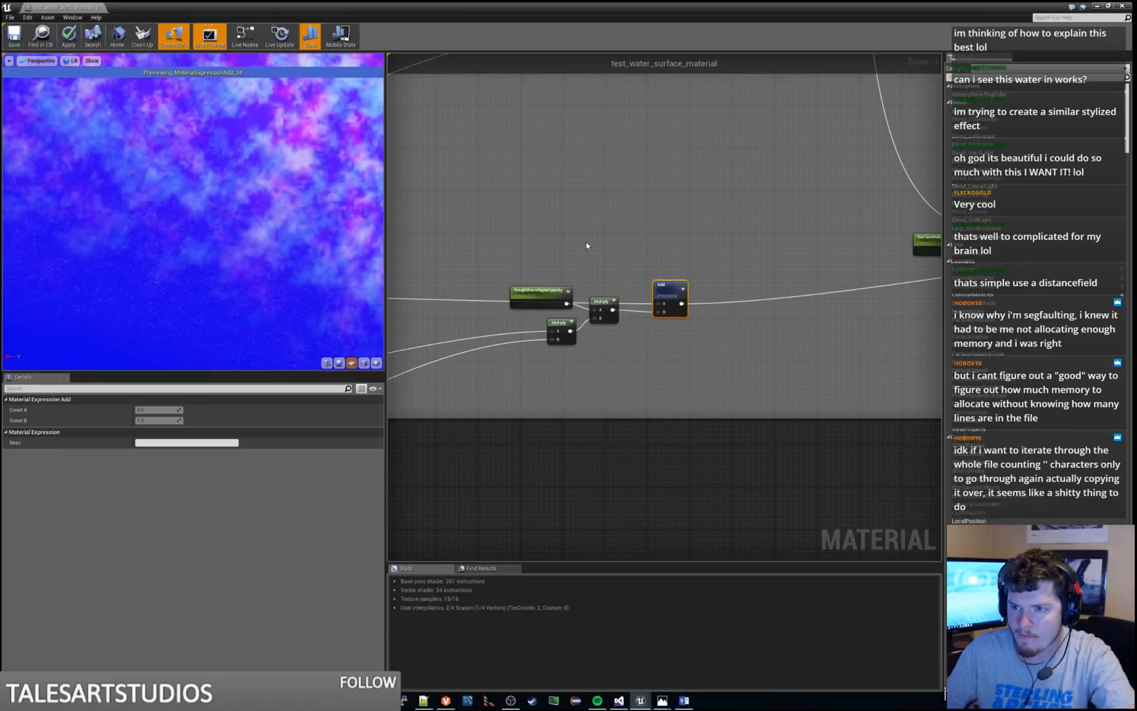
Preview the Multiply node fed by the lower SurfaceNoiseOpacity parameter
right_click_drag(586, 246, 642, 203)
left_click_drag(594, 252, 523, 271)
right_click_drag(754, 188, 397, 338)
right_click(577, 324)
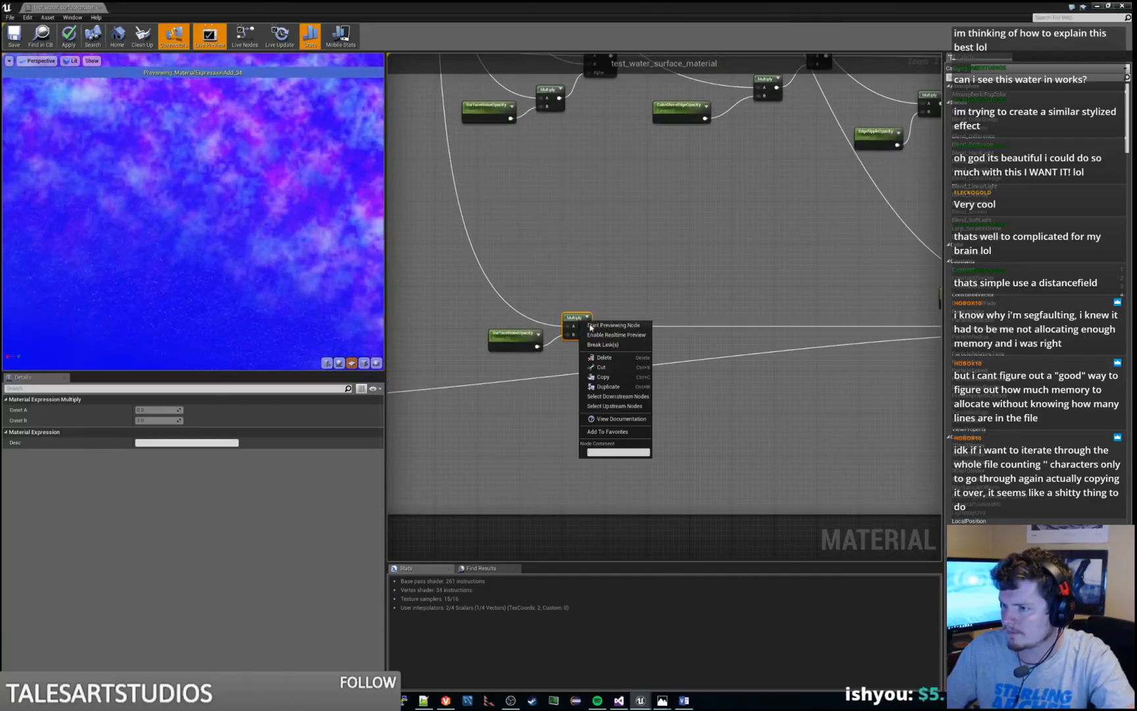
left_click(596, 335)
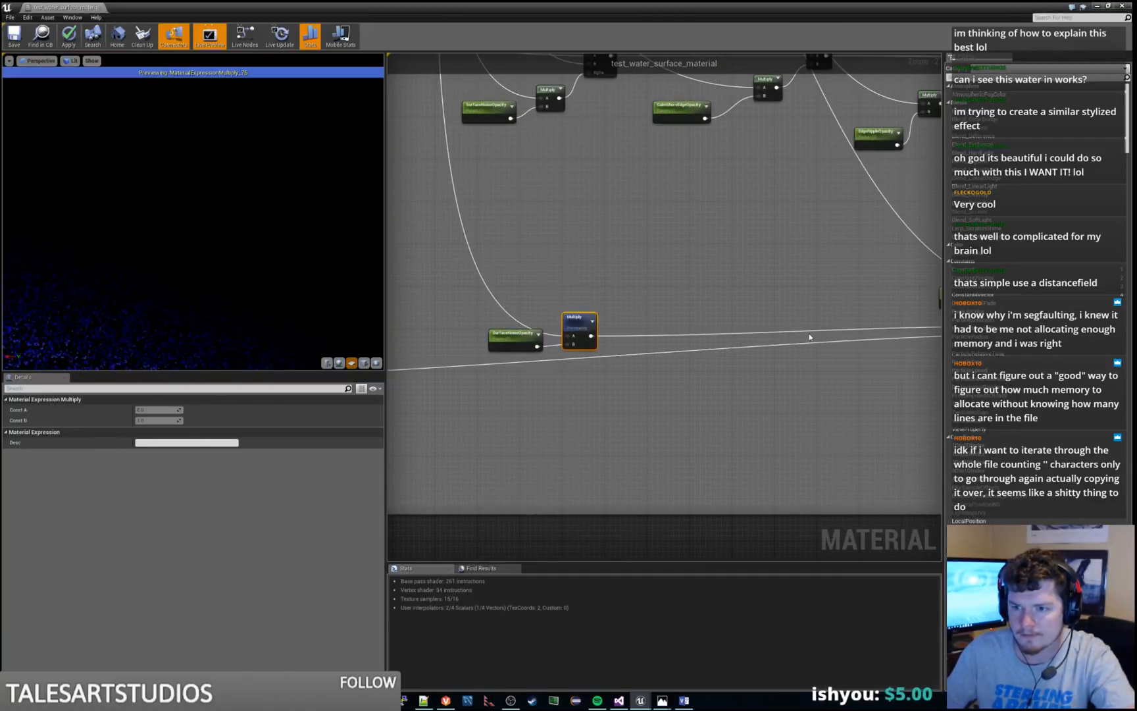
Preview the Add node below the lower EdgeRippleOpacity parameter that combines the surface noise and rough shore wires
right_click_drag(919, 325, 702, 317)
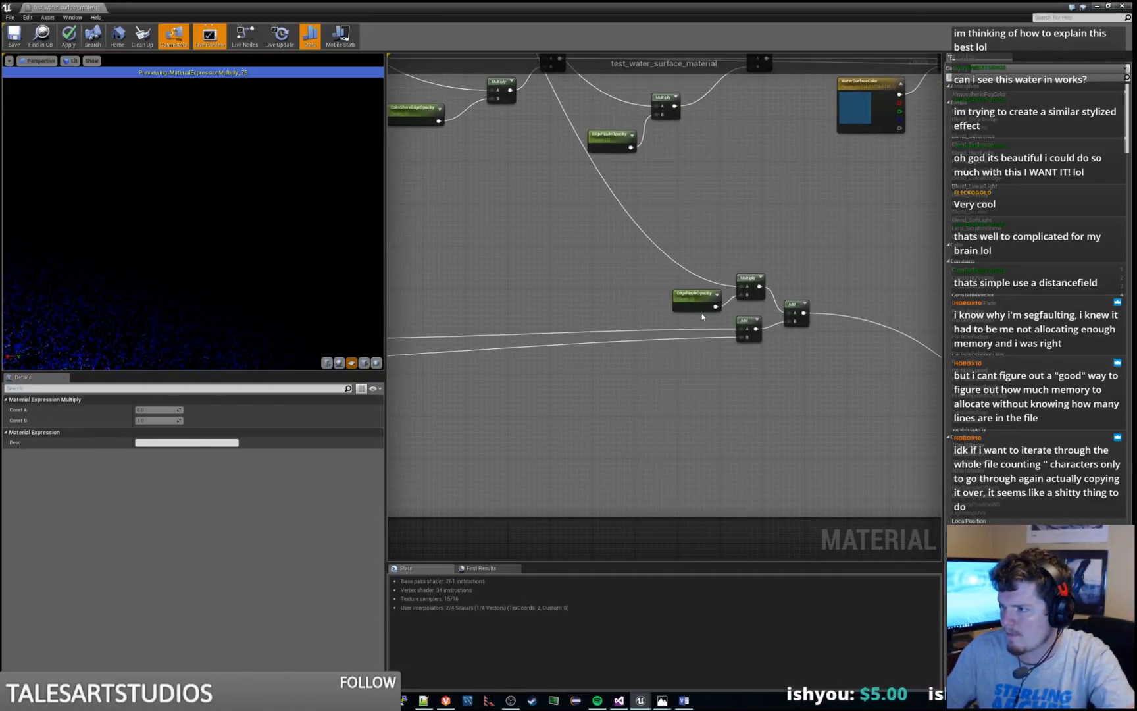
right_click(749, 320)
left_click(769, 330)
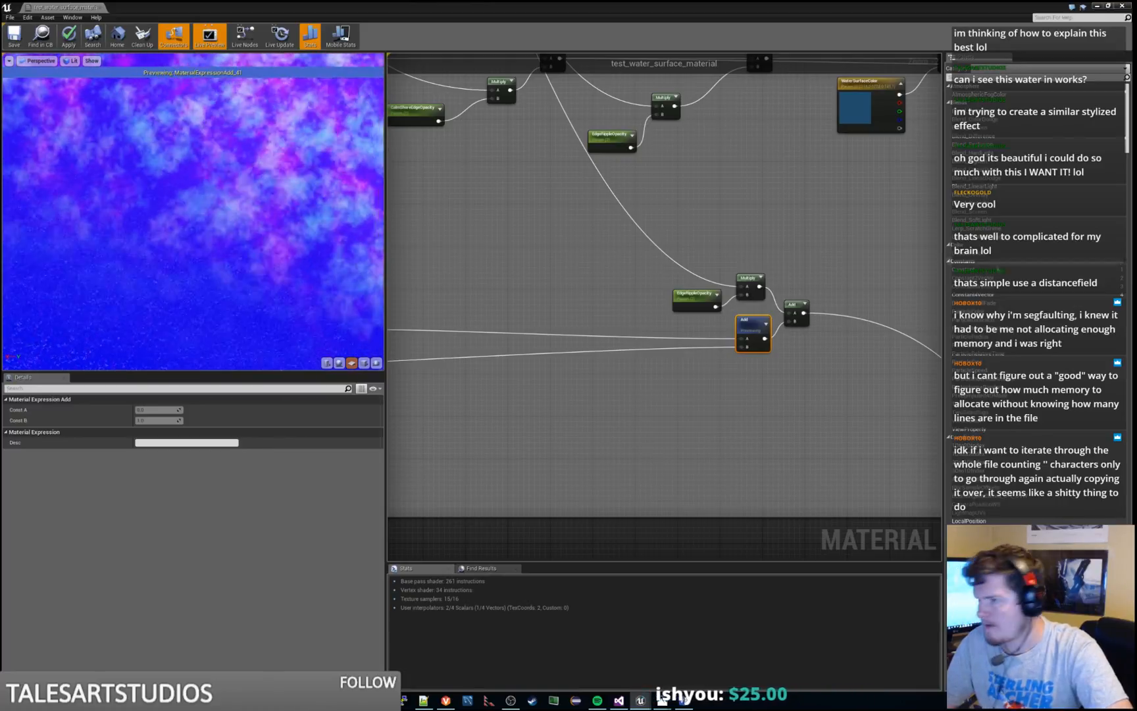
Try default values of 1 and 10 on the RoughShoreSpeedNoise parameter
scroll(553, 201, "down", 6)
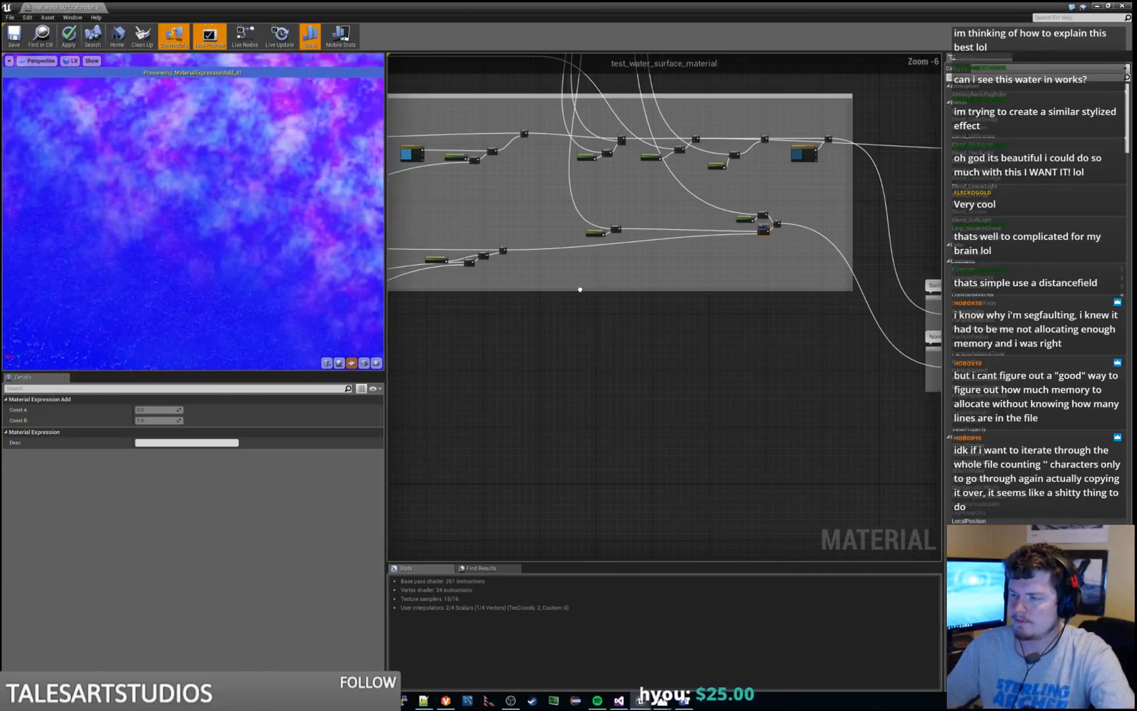
scroll(579, 289, "up", 5)
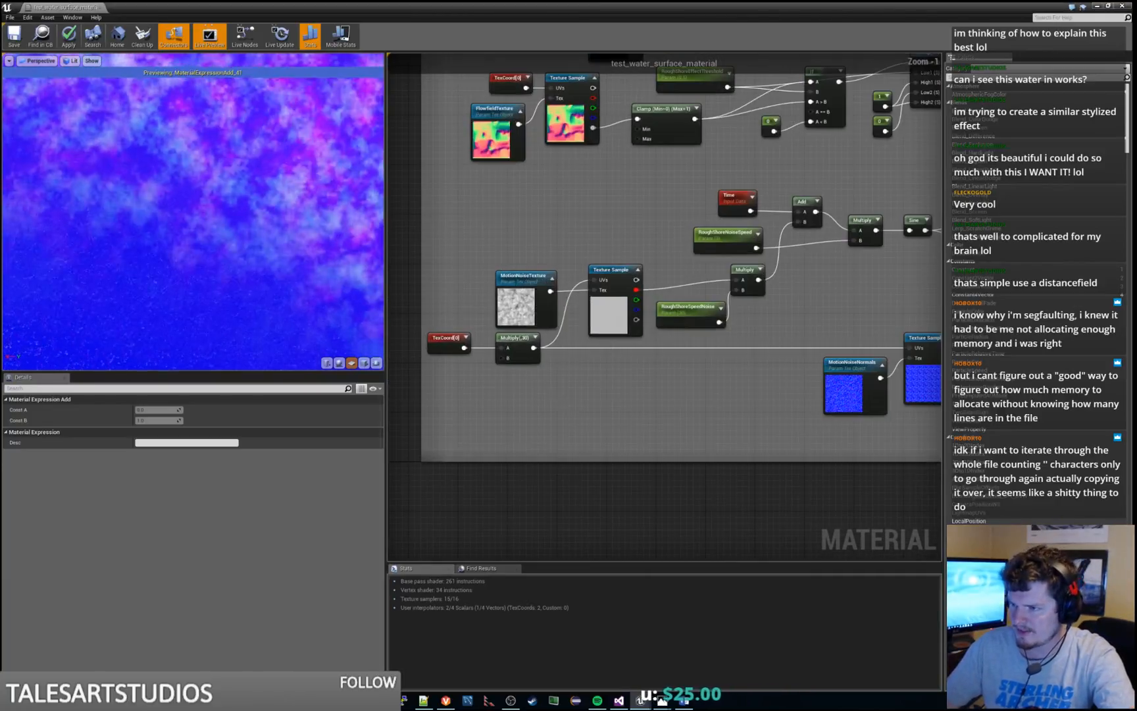
right_click_drag(684, 342, 703, 325)
left_click(709, 295)
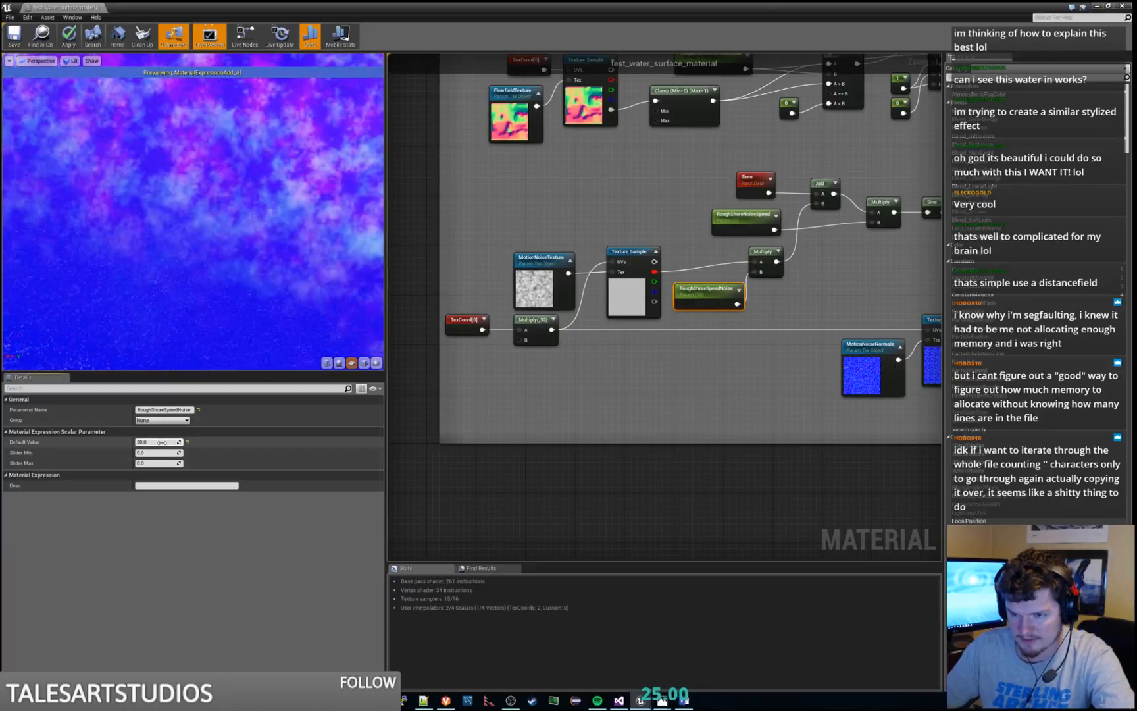
left_click(161, 442)
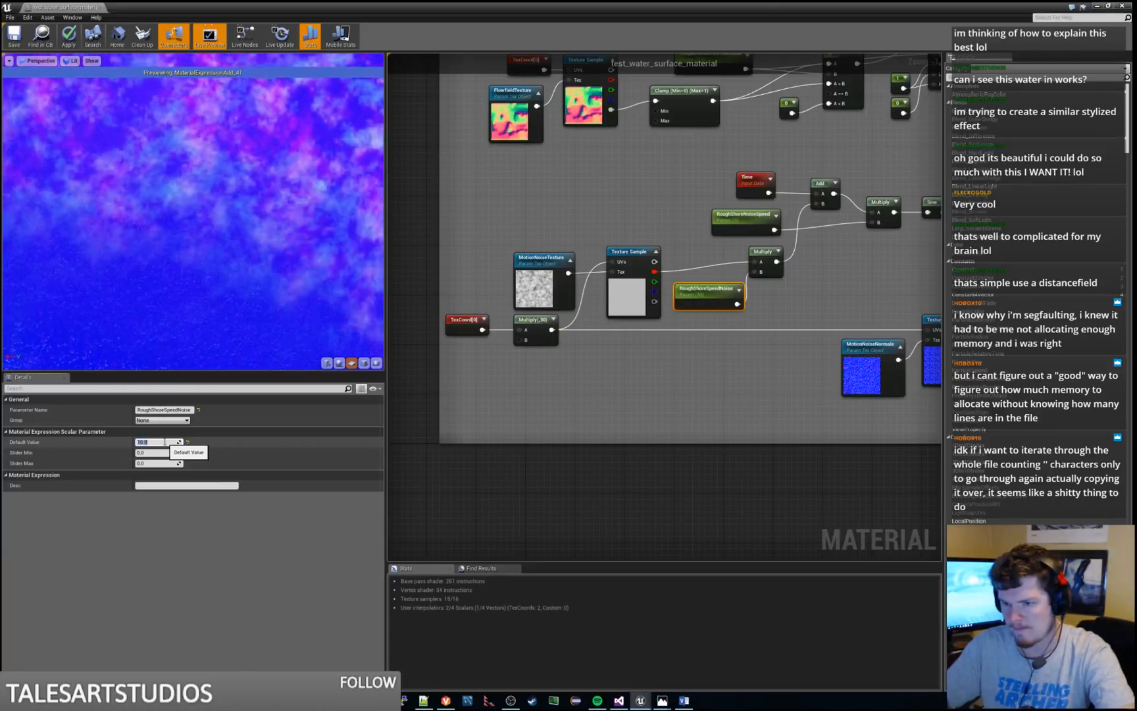
type("1")
key("Return")
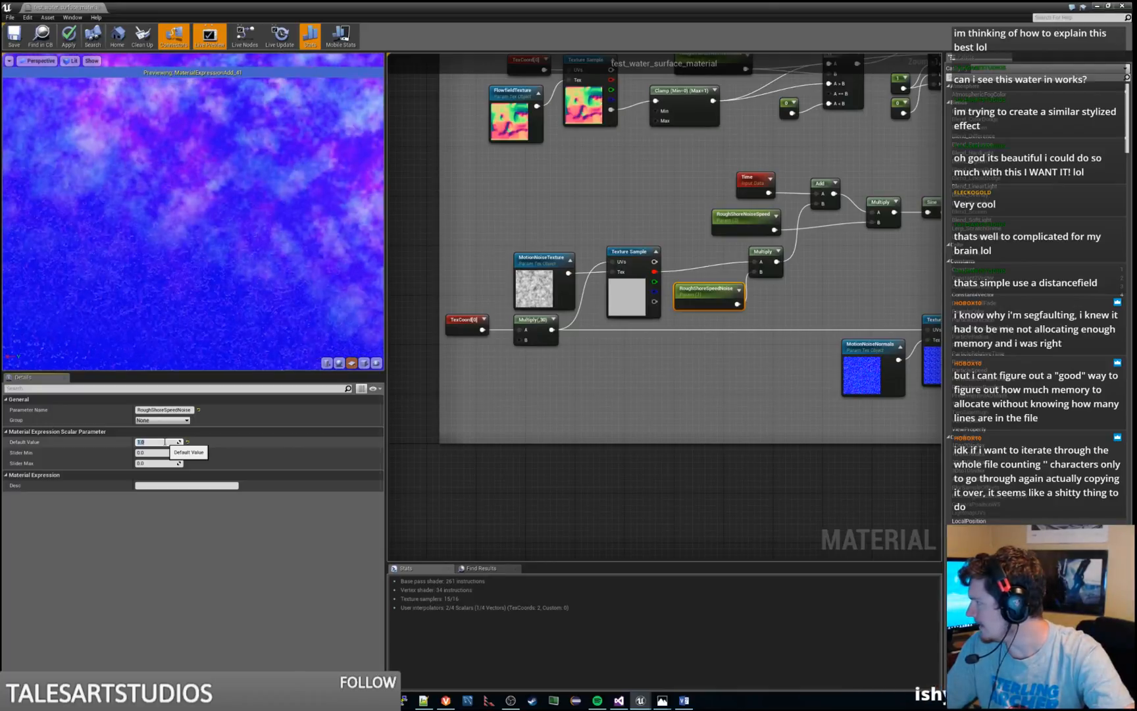
type("10")
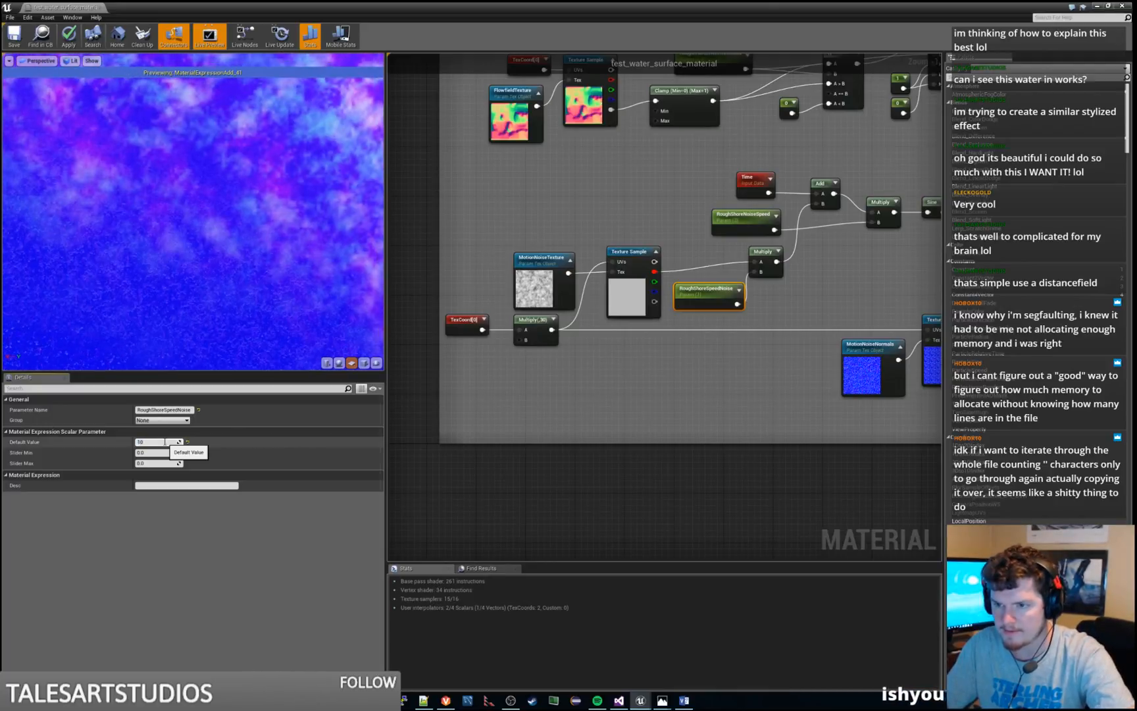
key("Return")
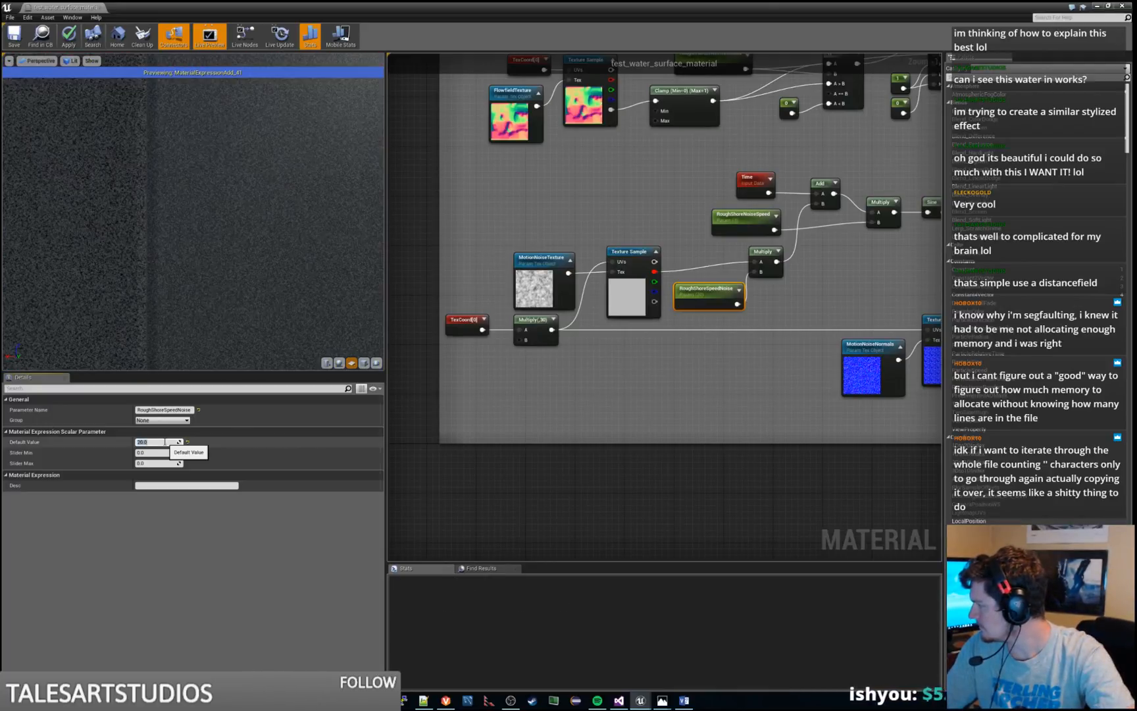
Try default values of 30 and 10000 on RoughShoreSpeedNoise, and set it back to 1
type("30")
key("Return")
type("10000")
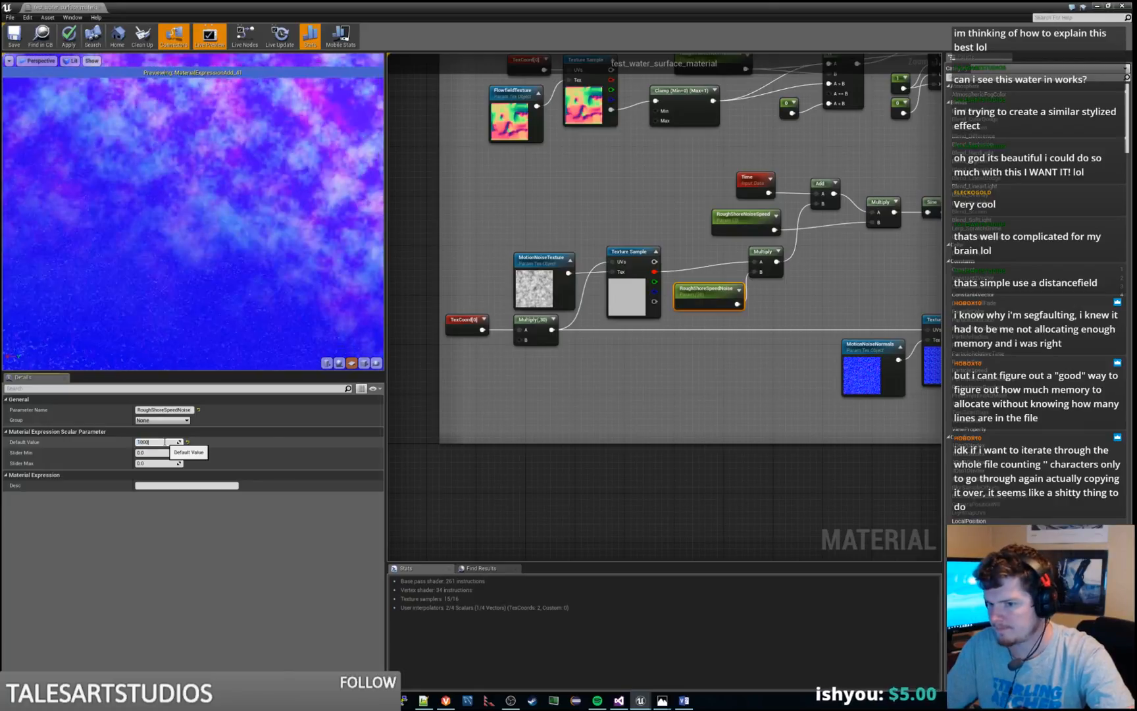
key("Return")
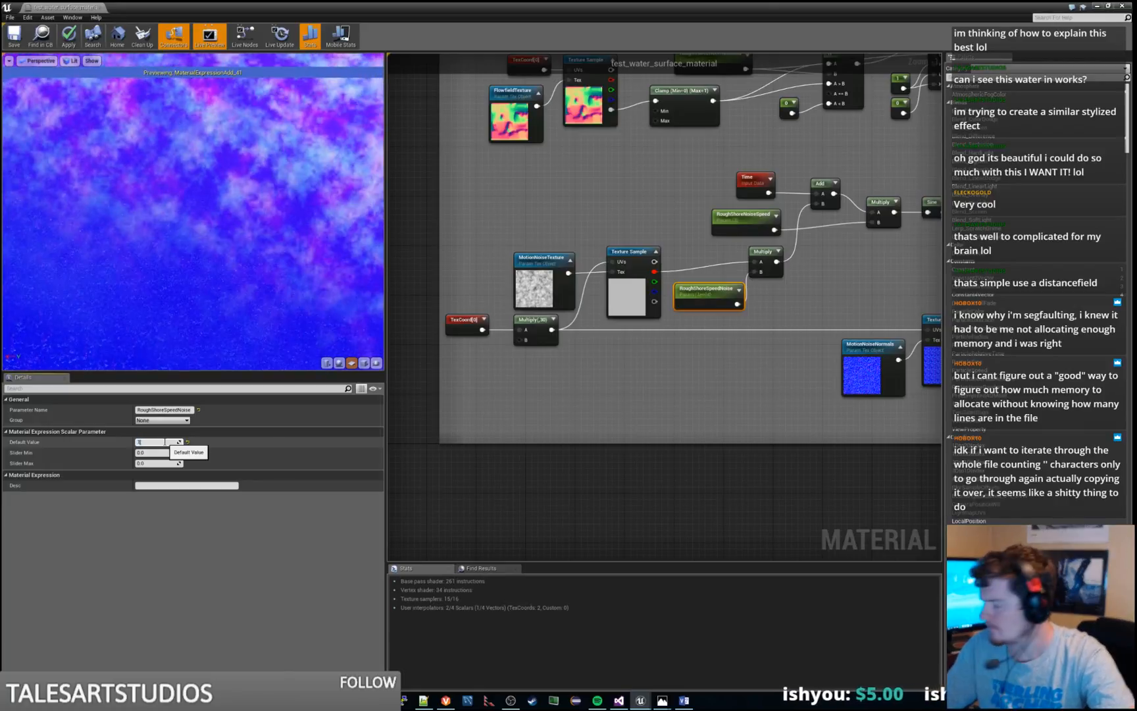
key("Return")
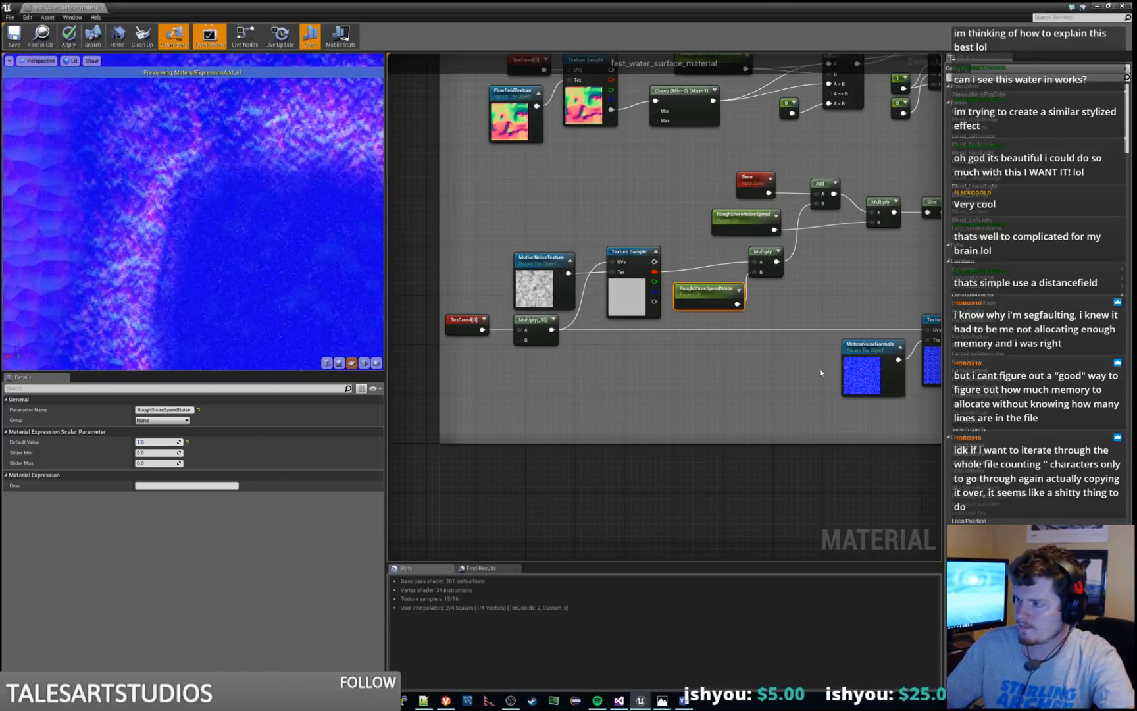
Preview the Multiply node that combines the motion noise Texture Sample with RoughShoreSpeedNoise, and return to the full material
right_click(717, 292)
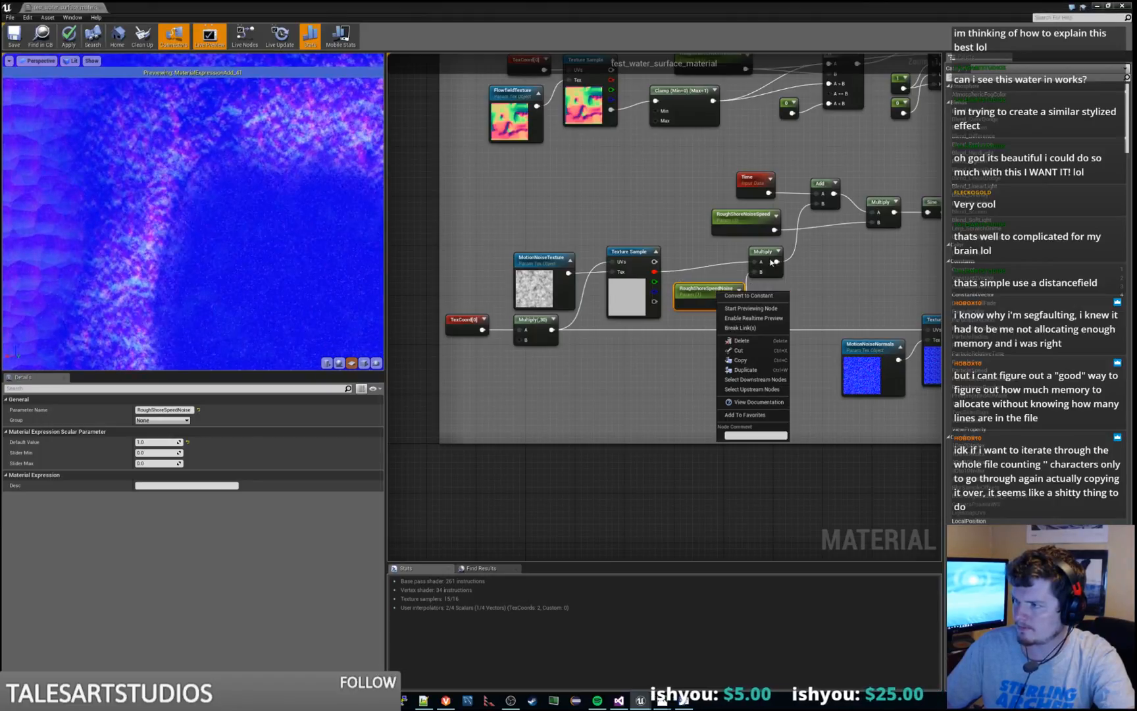
right_click(767, 256)
left_click(794, 255)
right_click(763, 254)
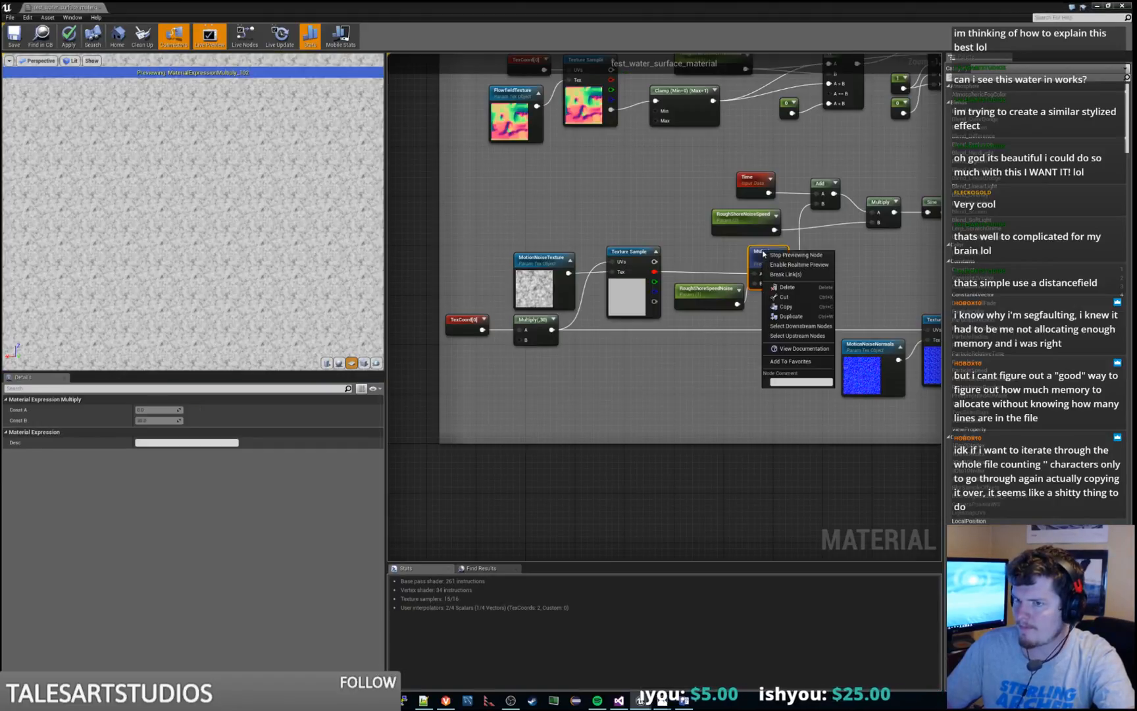
left_click(778, 255)
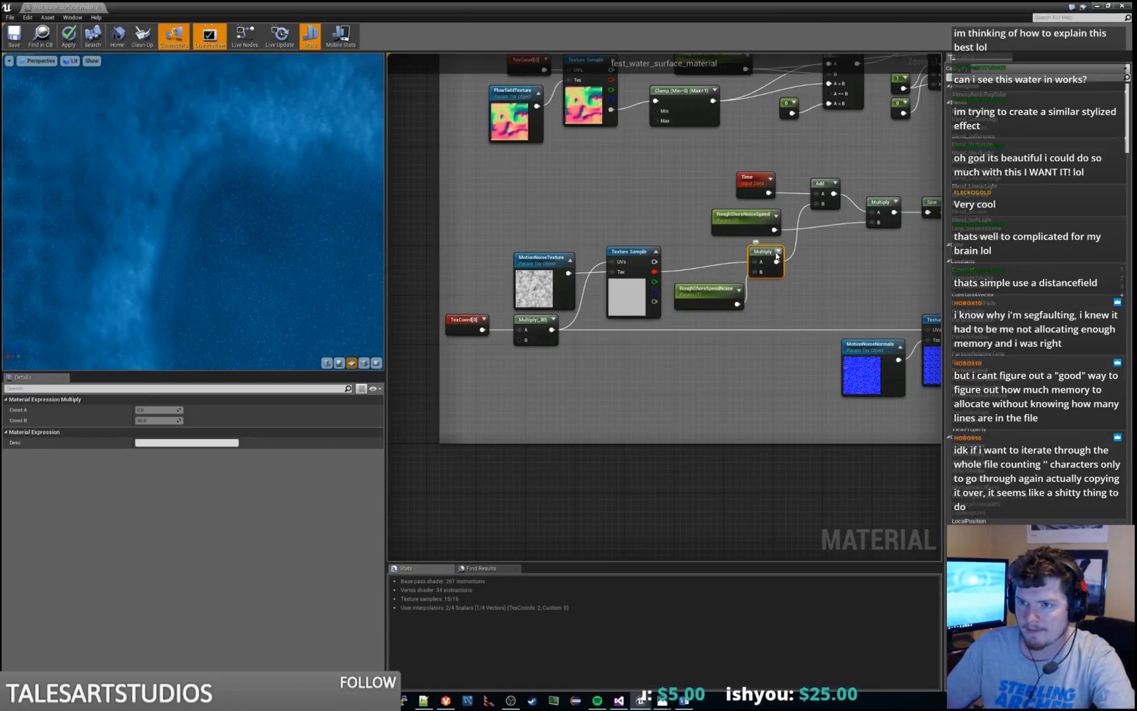
Set the RoughShoreSpeedNoise default value to 30 and examine the shore ripples in the material preview
right_click_drag(656, 326, 621, 347)
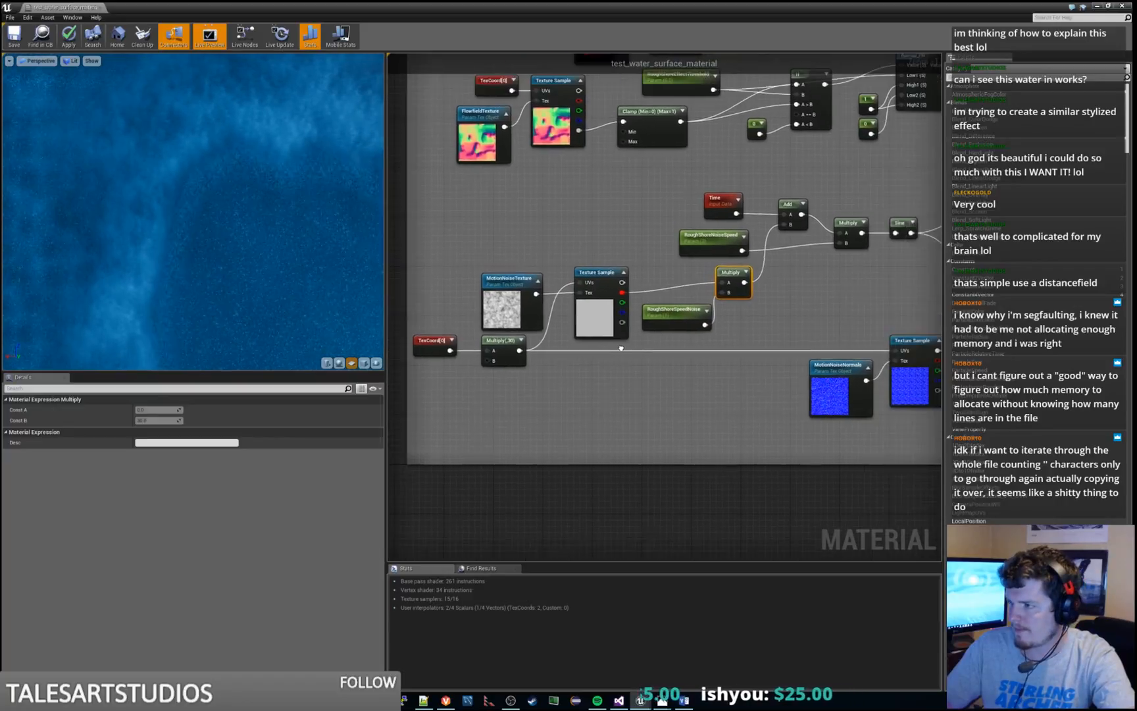
left_click(665, 316)
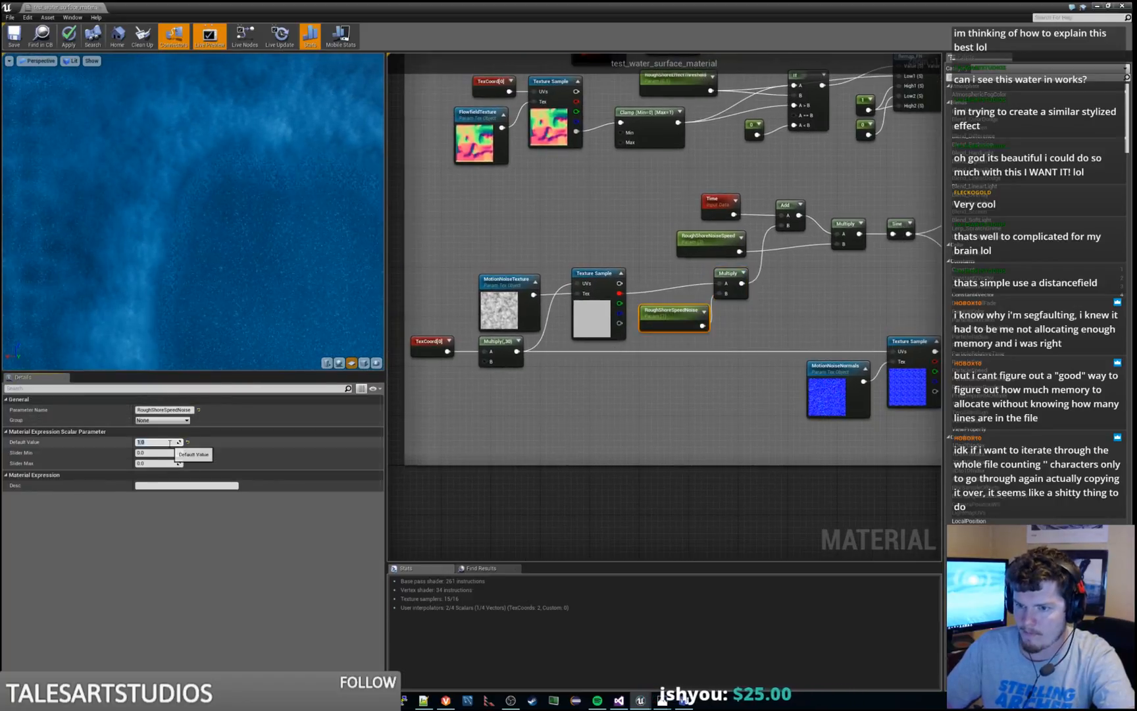
key("Return")
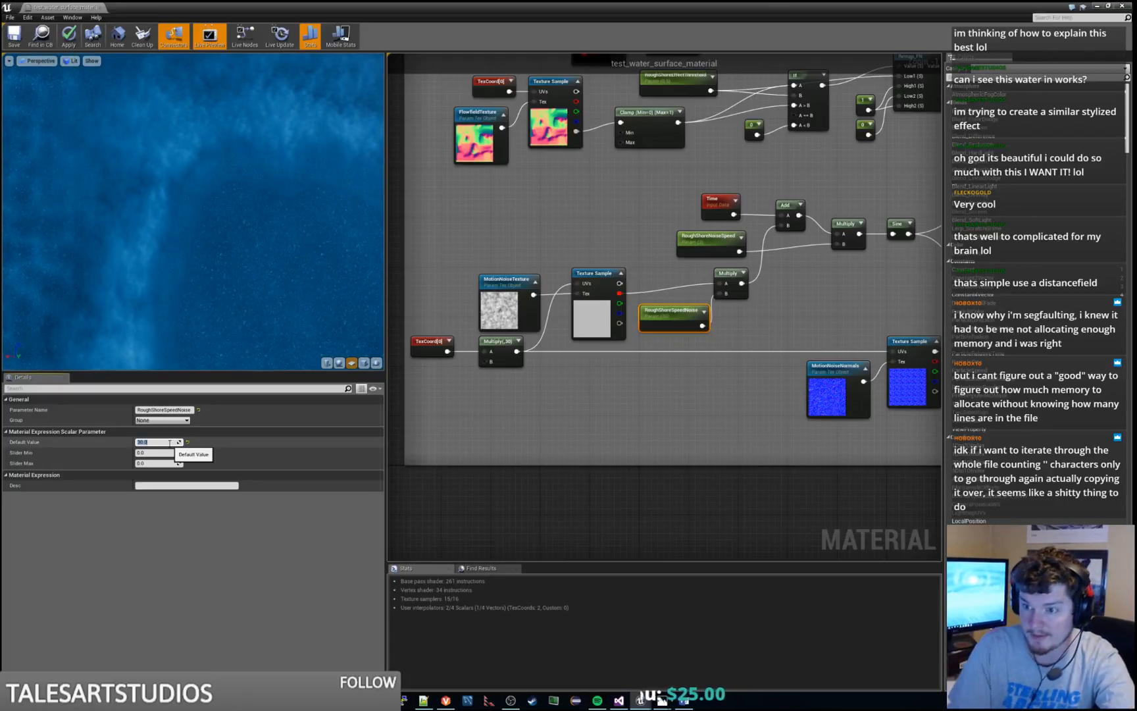
right_click_drag(190, 272, 191, 231)
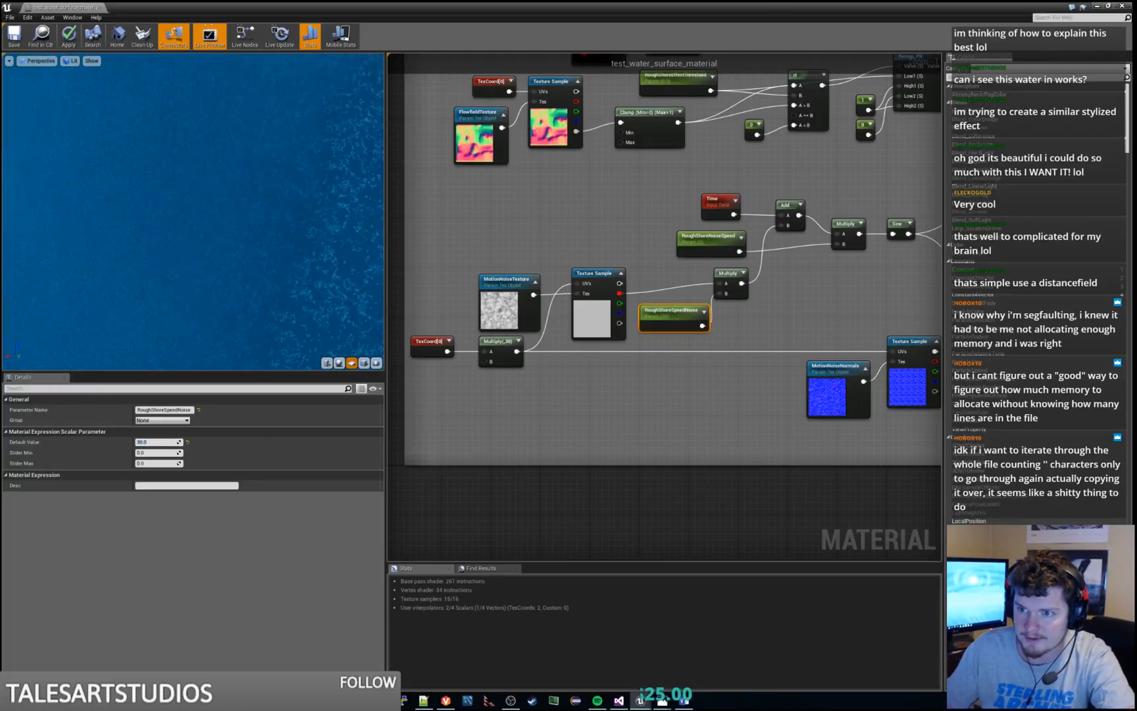
right_click_drag(203, 278, 203, 318)
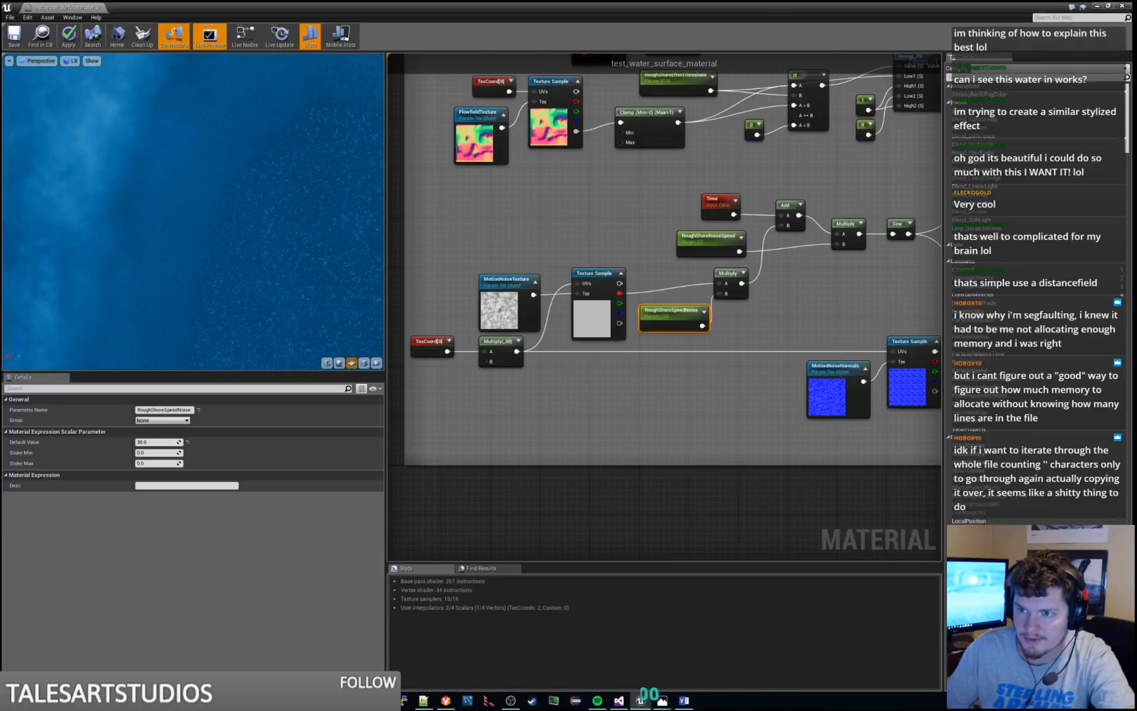
Set Const B to 1 on the Multiply node after the motion noise TexCoord, and set the RoughShoreSpeedNoise default value to 1
right_click_drag(672, 382, 723, 315)
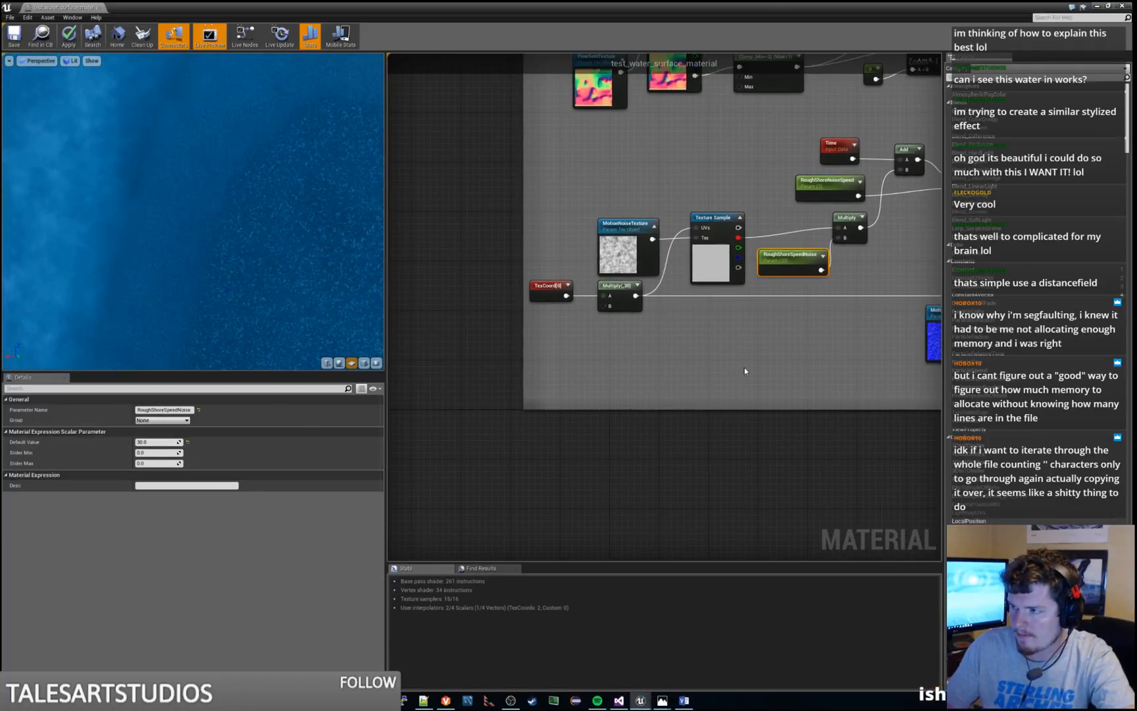
right_click_drag(744, 367, 716, 396)
left_click(590, 327)
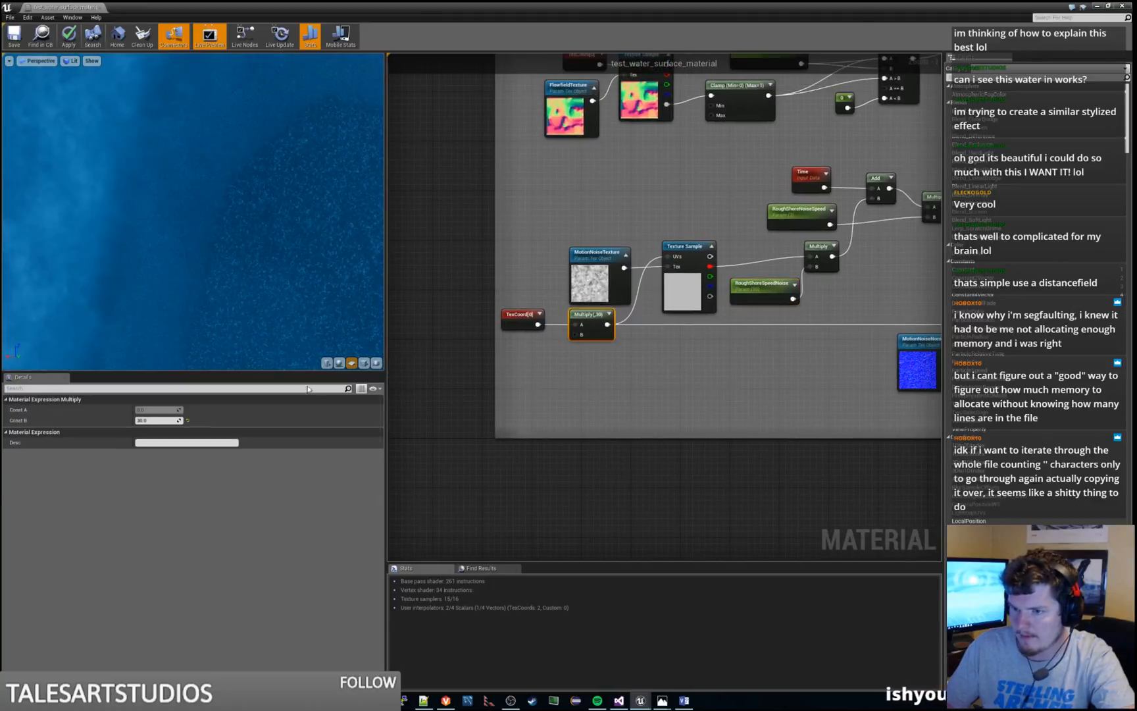
type("1")
key("Return")
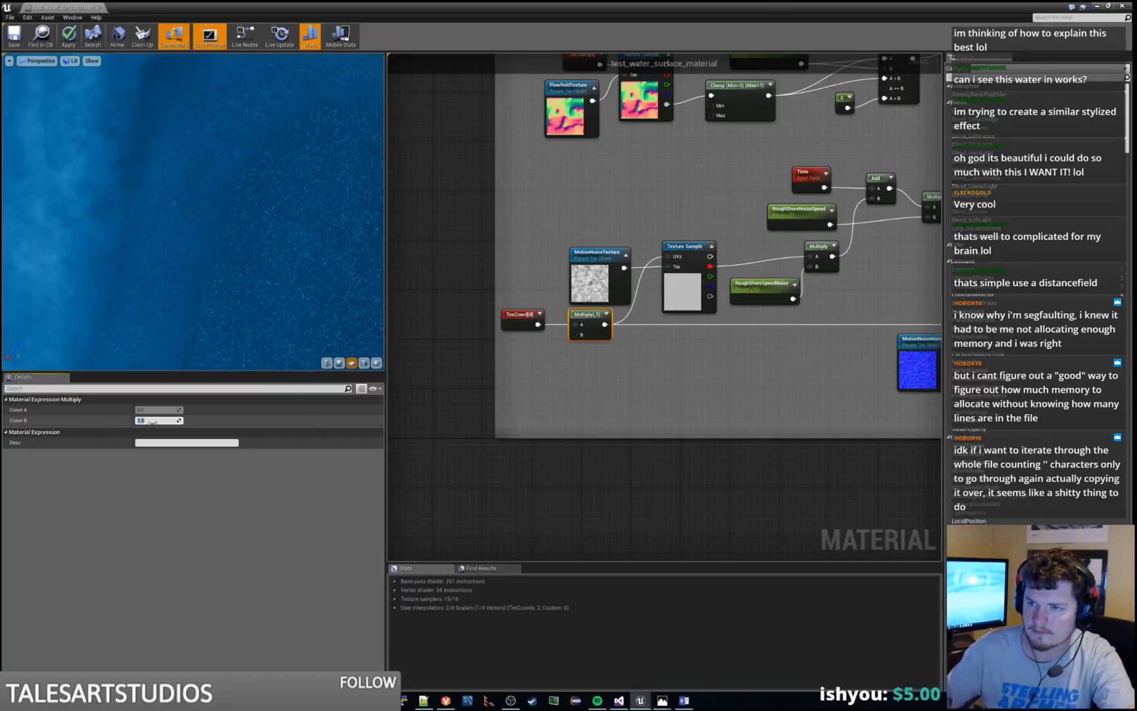
left_click(766, 289)
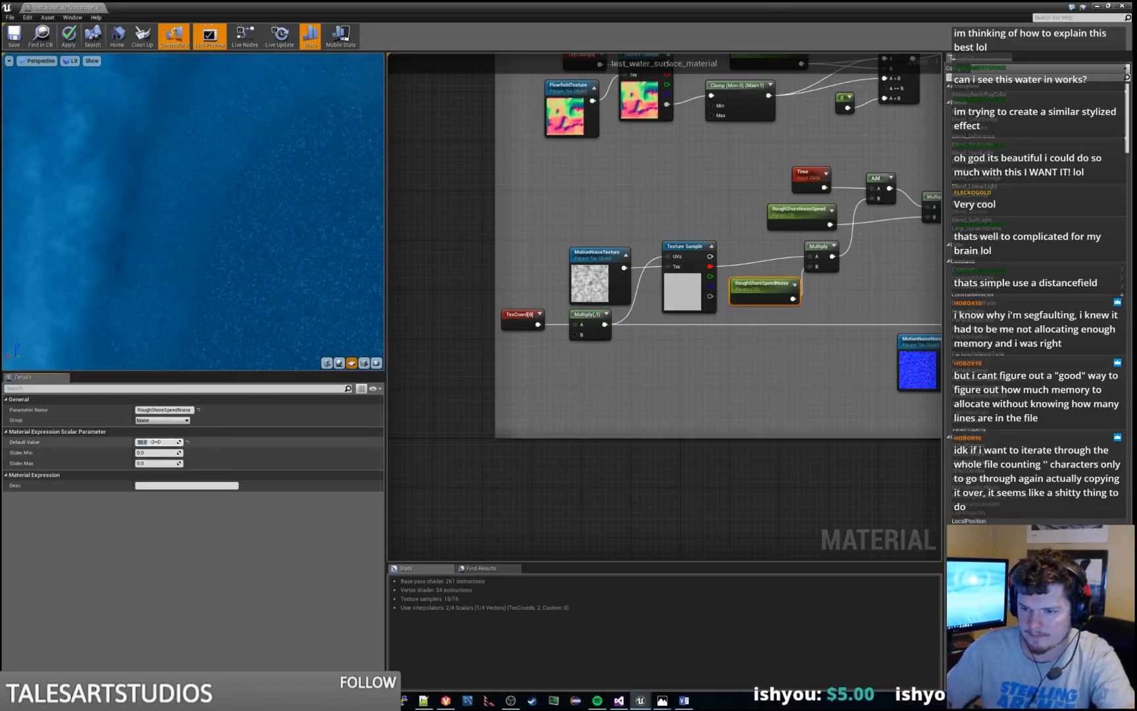
key("Return")
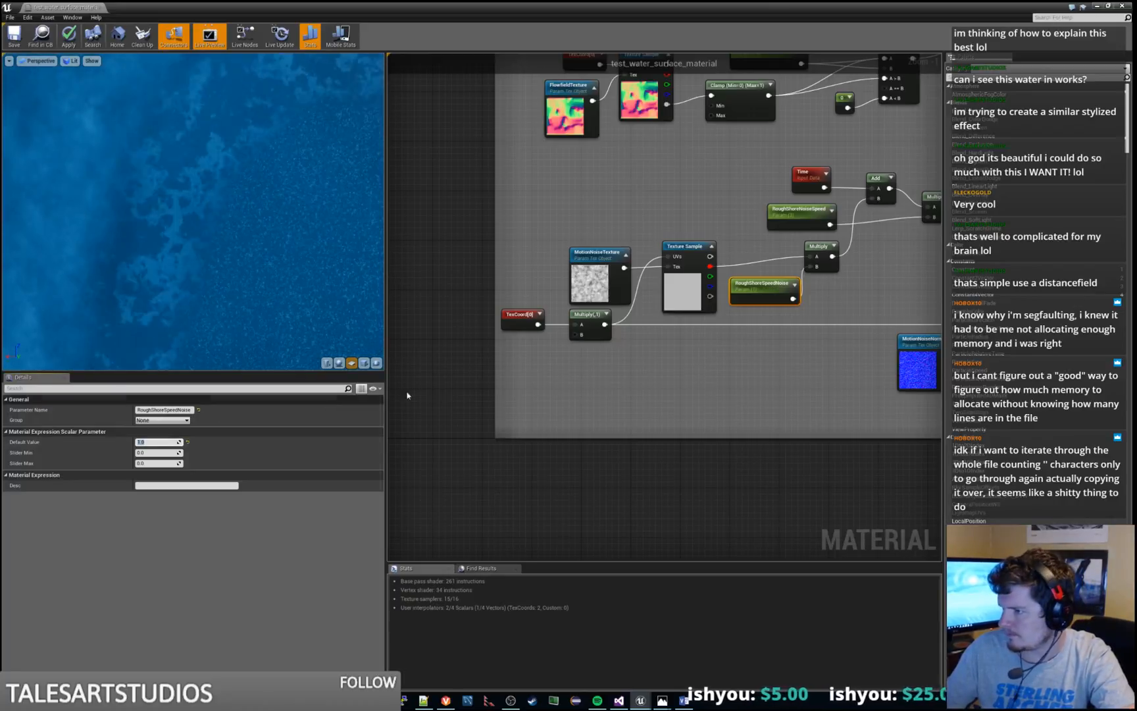
Try Const B at 20 on the Multiply node after the motion noise TexCoord, and set it to 30
left_click(587, 321)
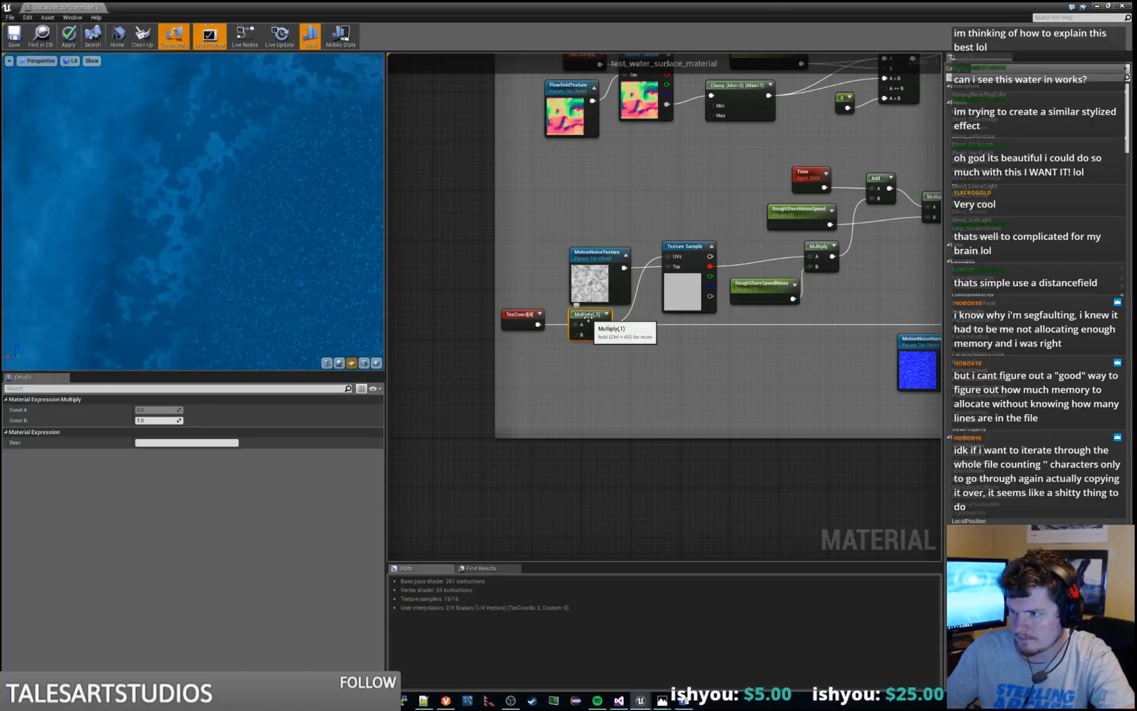
left_click(164, 421)
type("20")
key("Return")
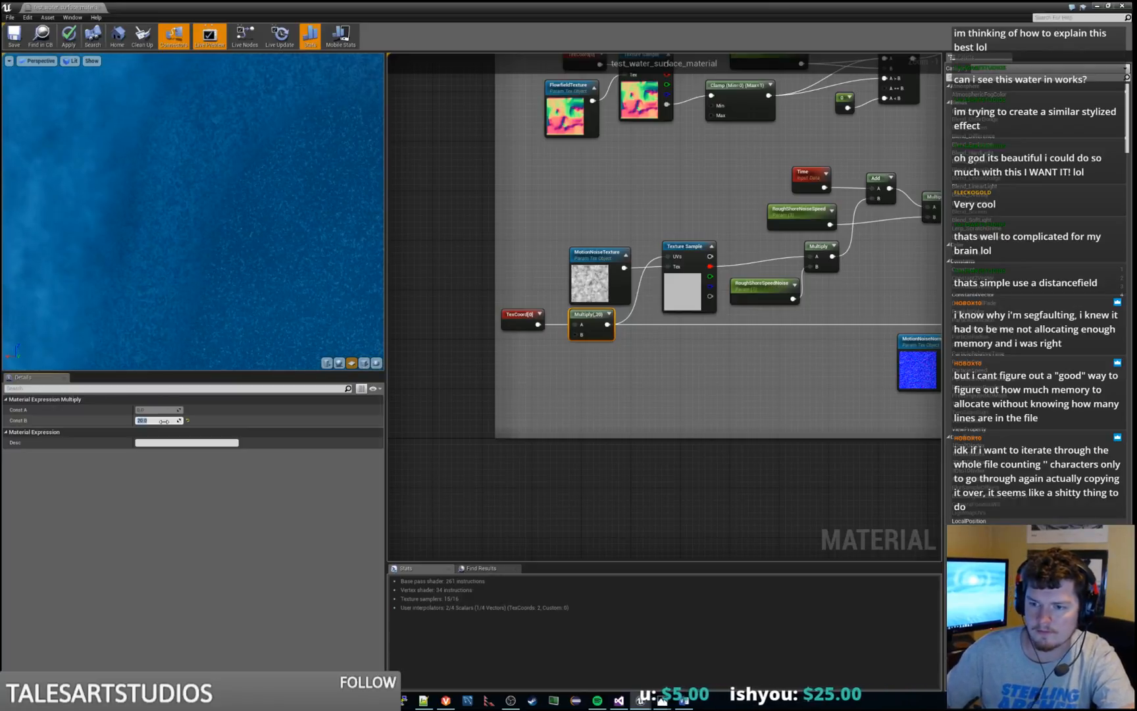
type("30")
key("Return")
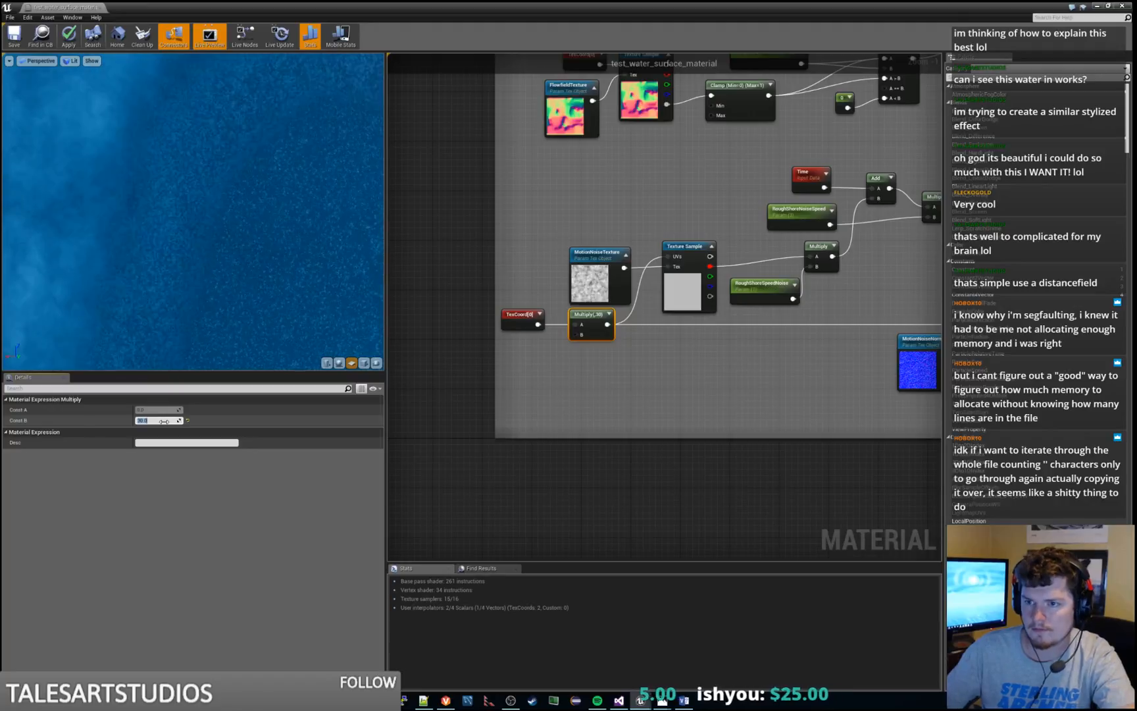
Try Const B at 40 on the Multiply node after the motion noise TexCoord, and set it to 50
type("40")
key("Return")
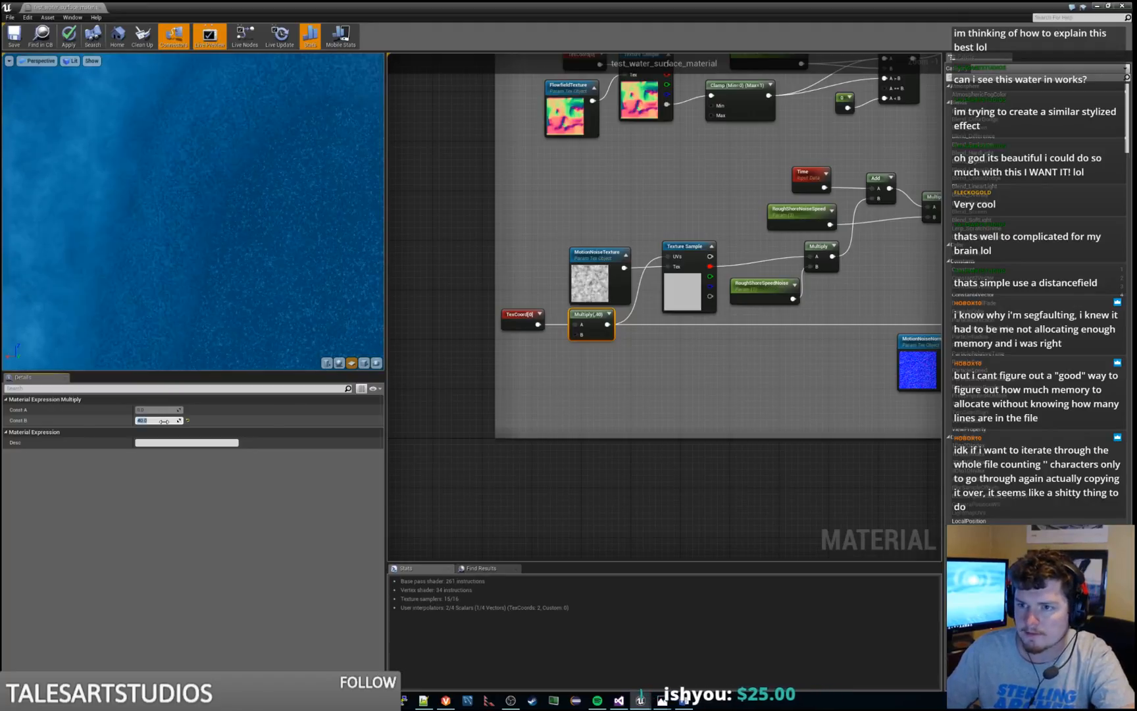
type("50")
key("Return")
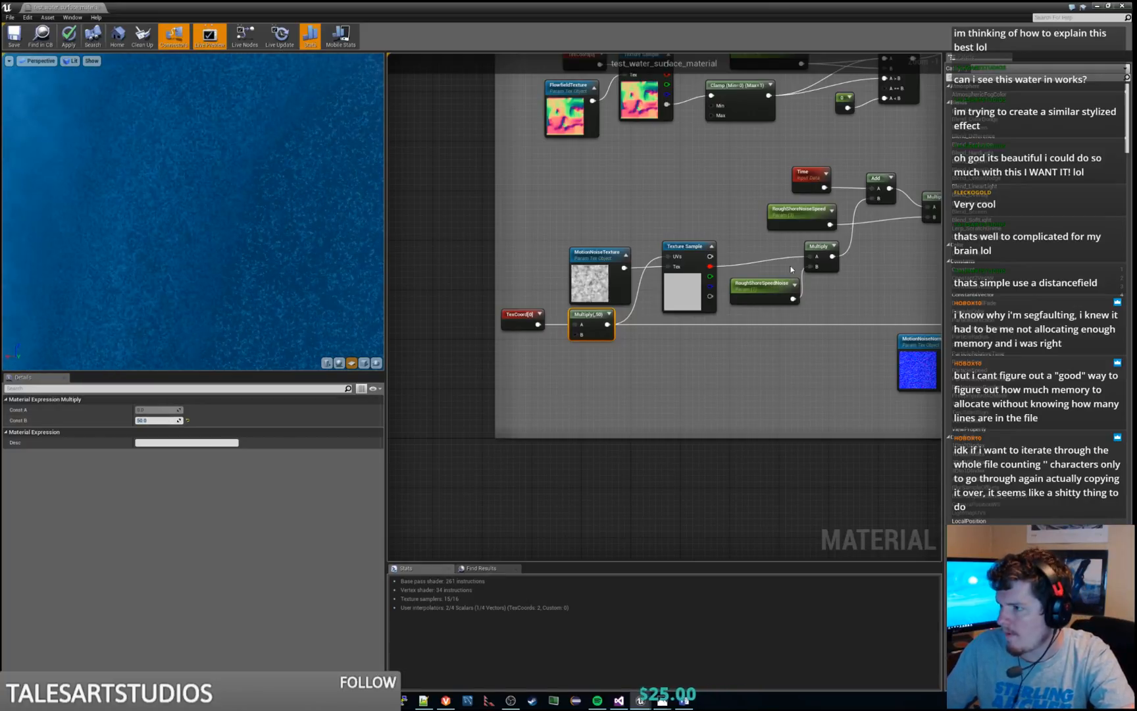
Try the RoughShoreSpeedNoise default value at 2, set it to 3, and apply the material changes
left_click(763, 293)
left_click(162, 442)
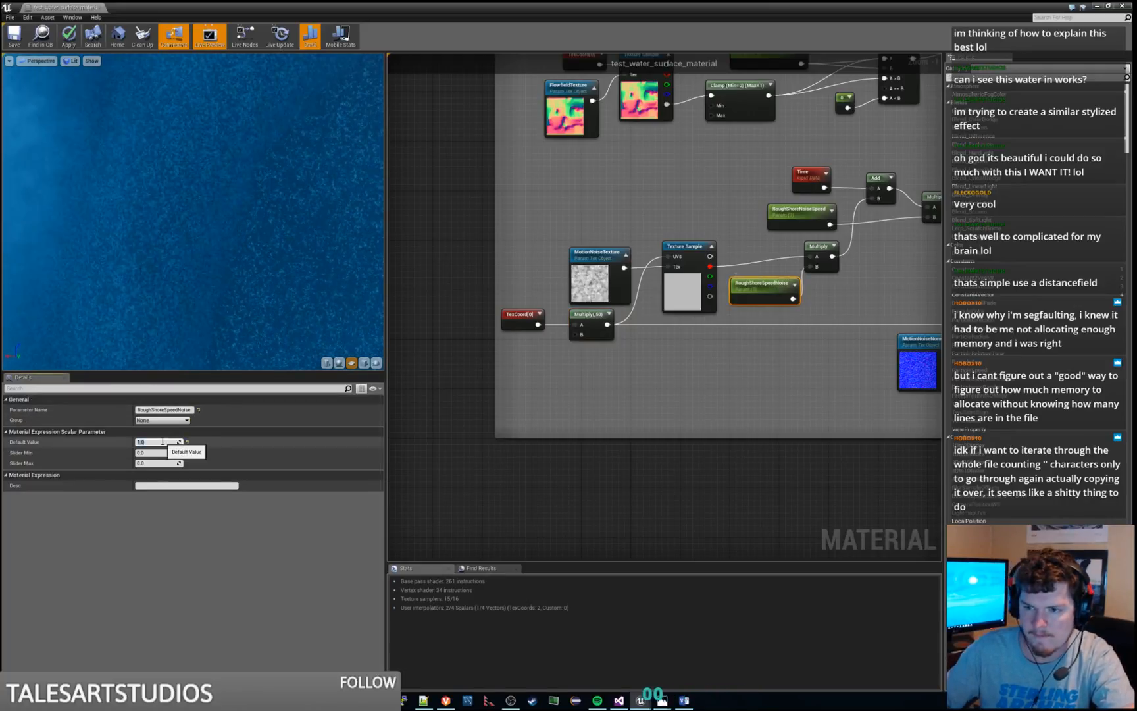
type("2")
key("Return")
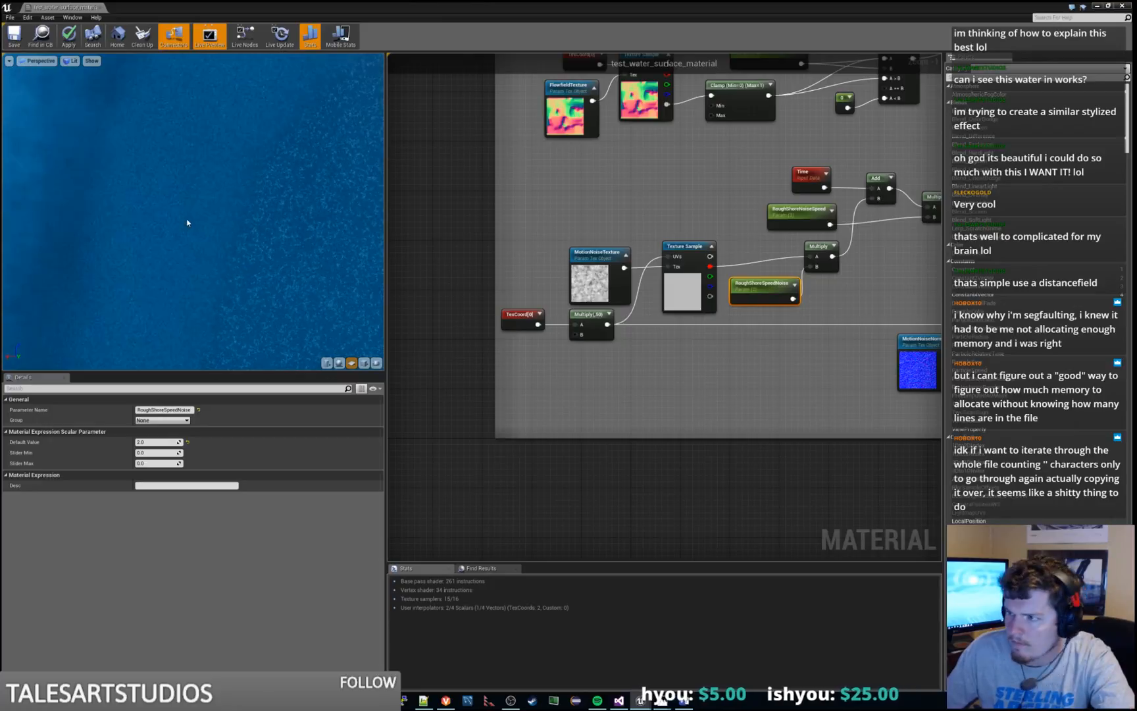
left_click(153, 442)
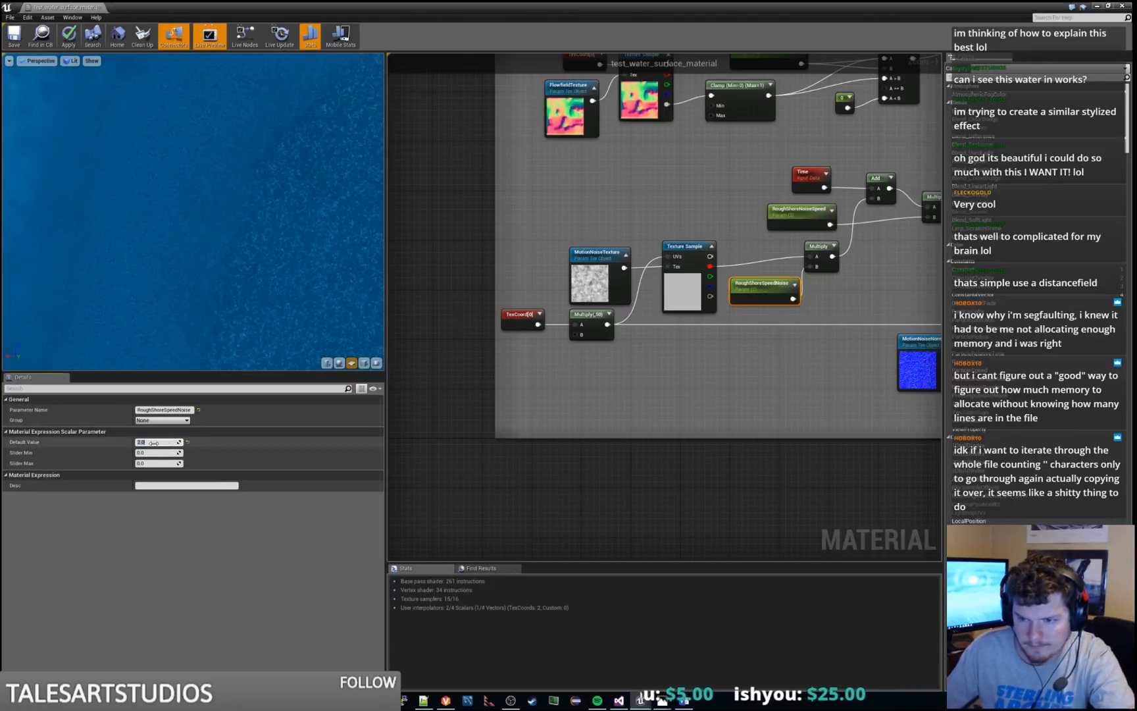
type("3")
key("Return")
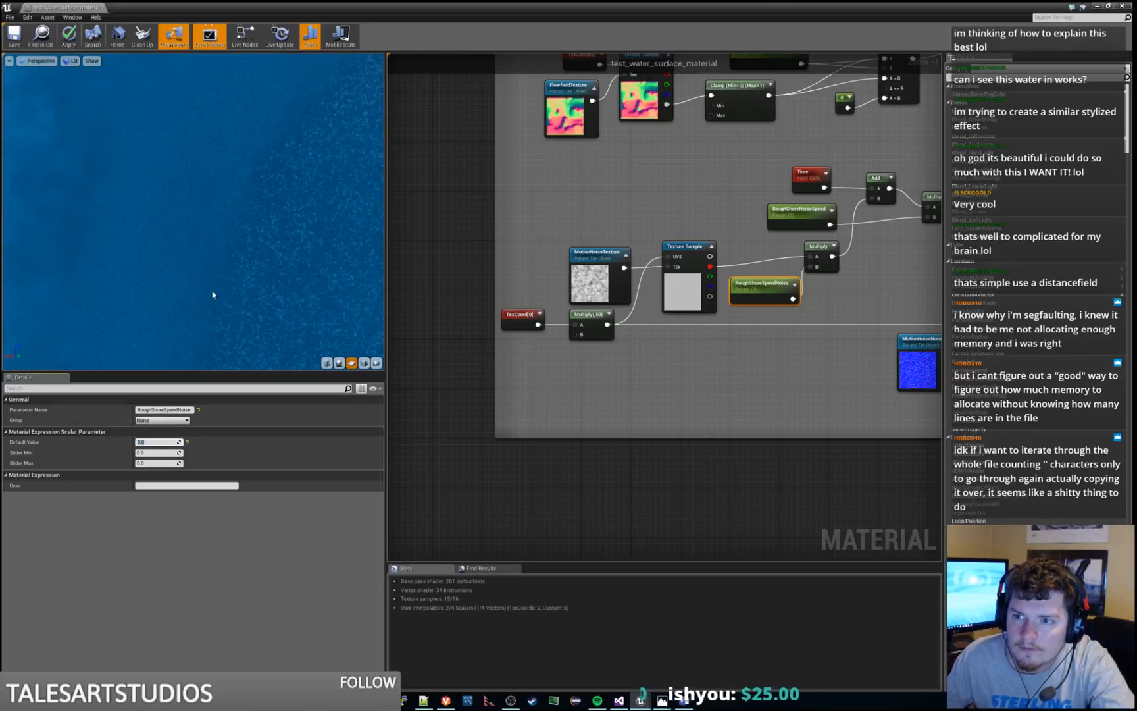
left_click(69, 37)
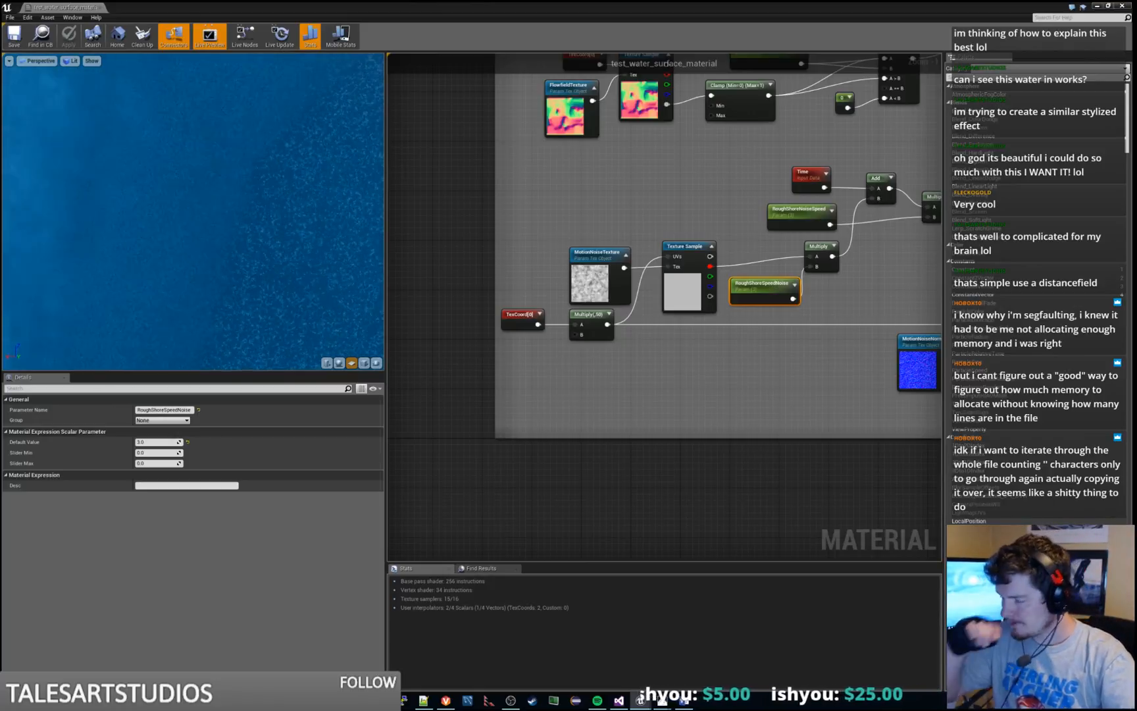
Add a constant to input B of the Multiply node after the motion noise TexCoord and convert it to a parameter
left_click(758, 360)
left_click(591, 319)
right_click_drag(667, 397, 664, 401)
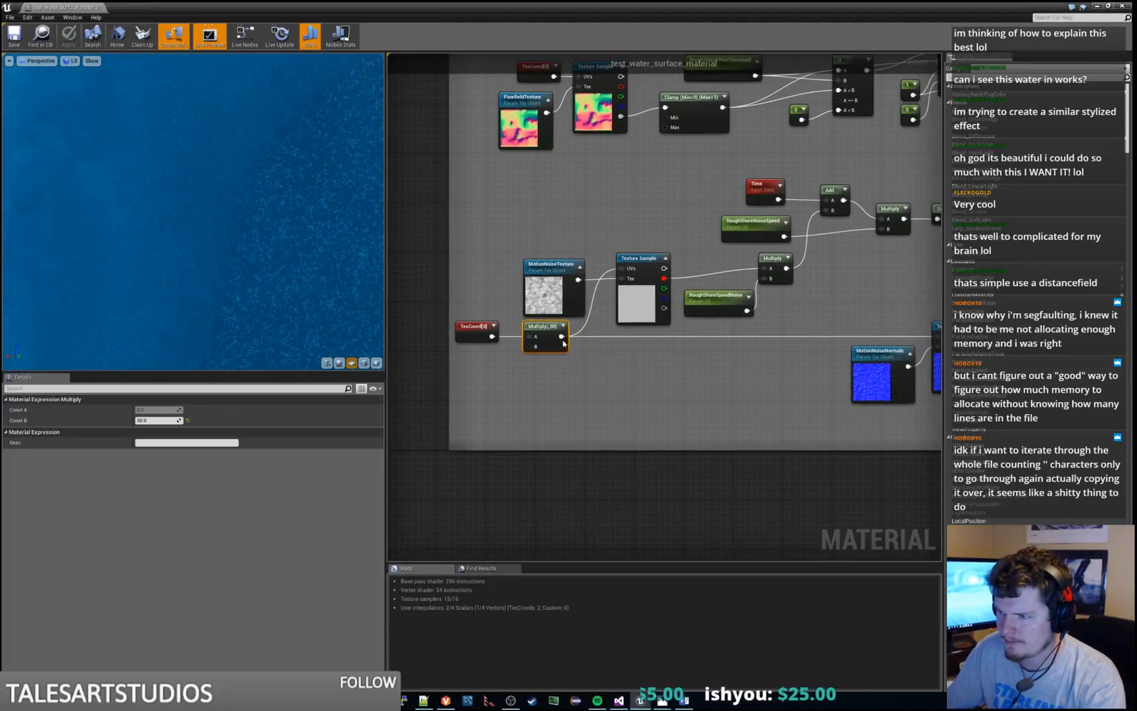
left_click_drag(532, 343, 504, 384)
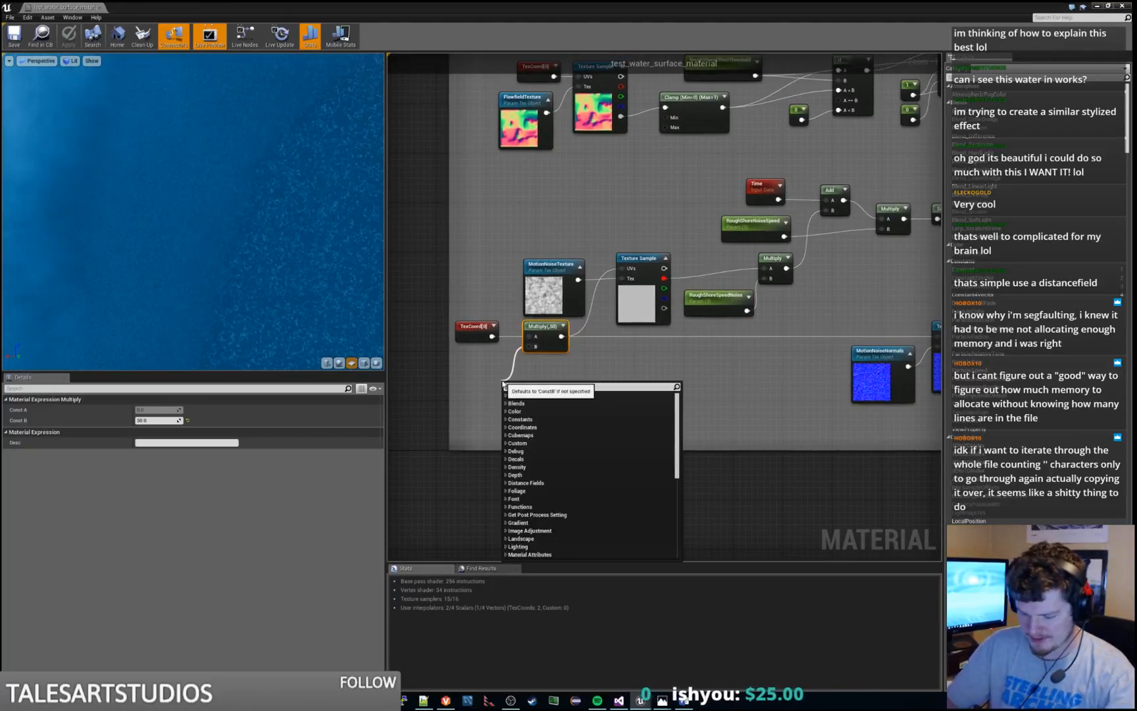
type("scalar")
key("Return")
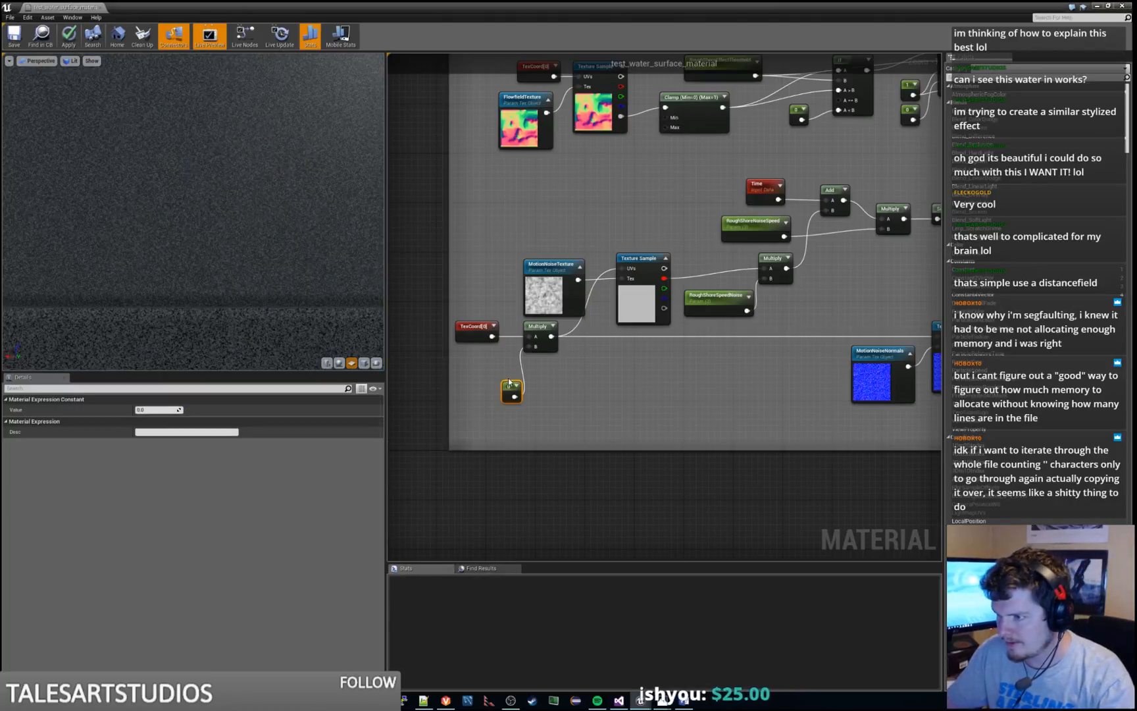
right_click(505, 384)
left_click(508, 390)
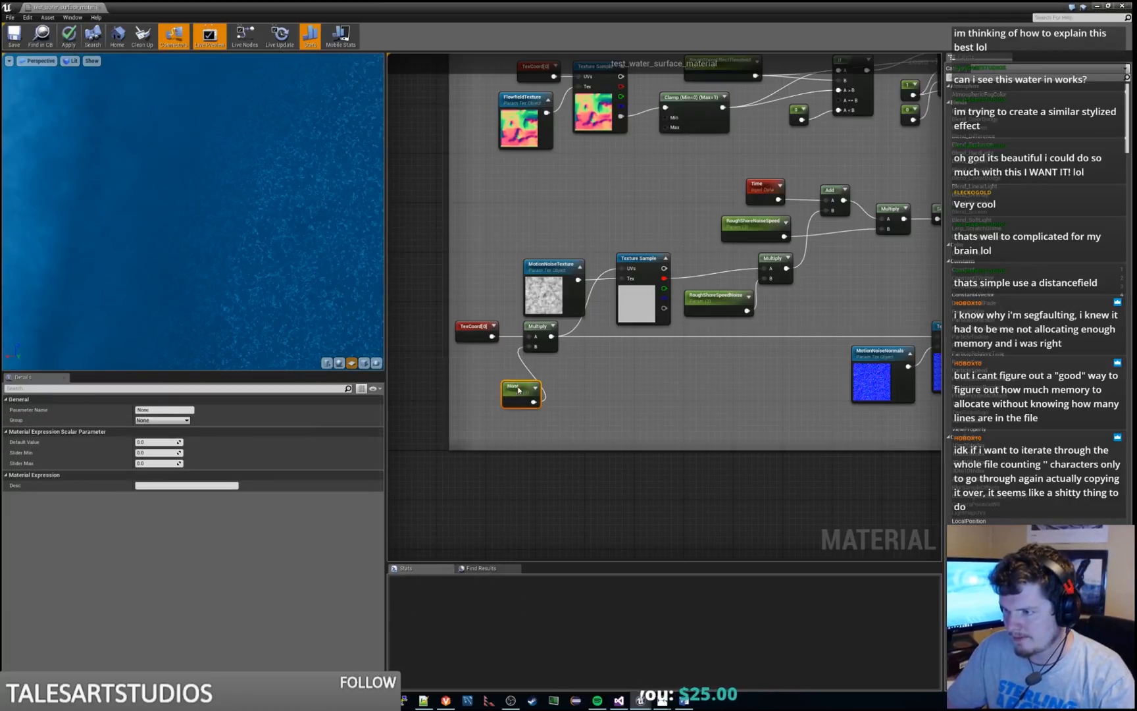
Place the new unnamed parameter beneath the motion noise TexCoord and set its default value to 50
left_click_drag(510, 386, 464, 363)
left_click(157, 443)
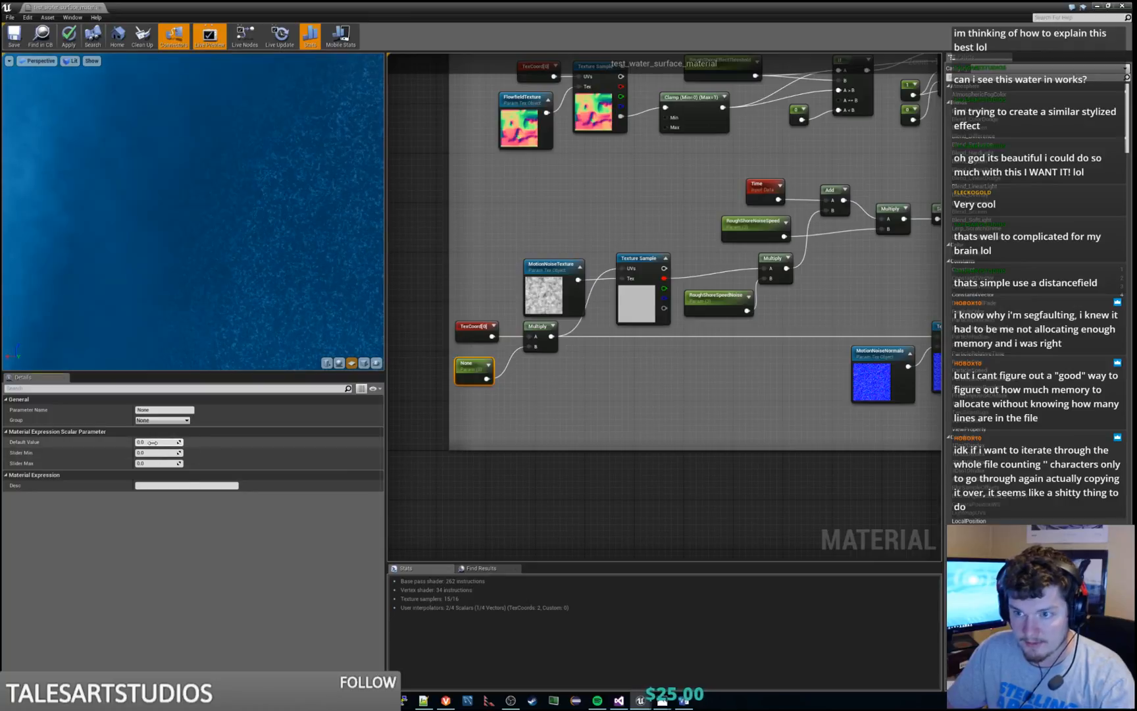
type("50")
key("Return")
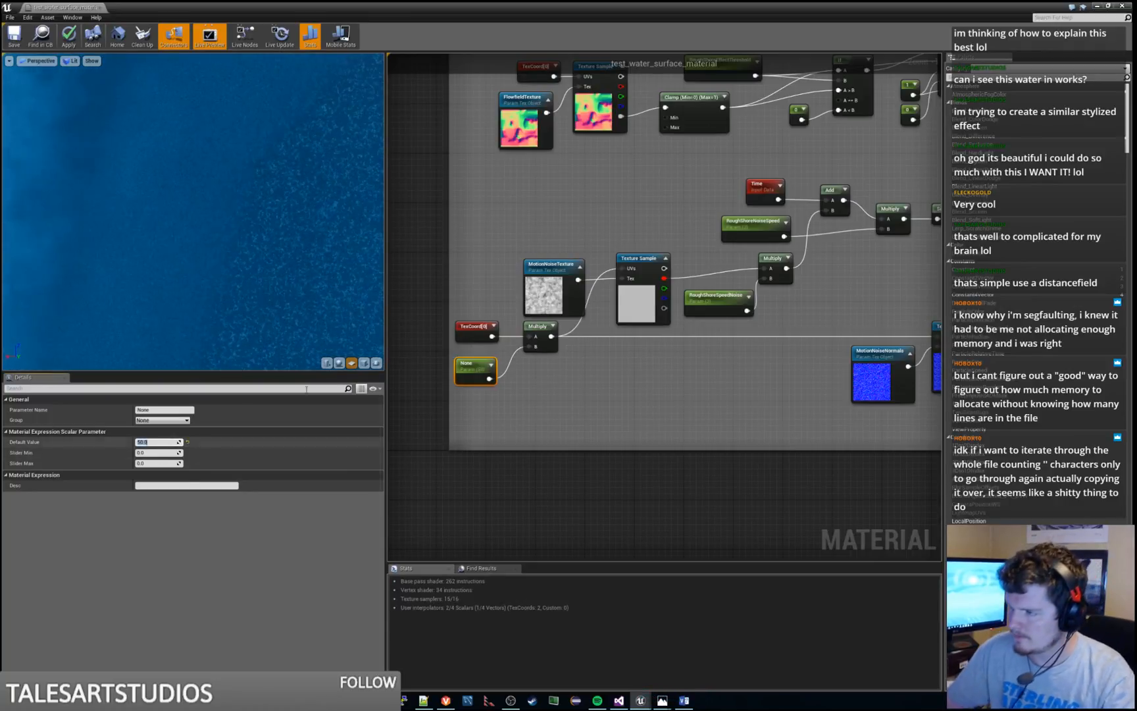
Name the new parameter feeding the motion noise TexCoord's Multiply node RoughShoreNoiseSize
left_click(683, 407)
right_click_drag(683, 406, 727, 398)
left_click(518, 355)
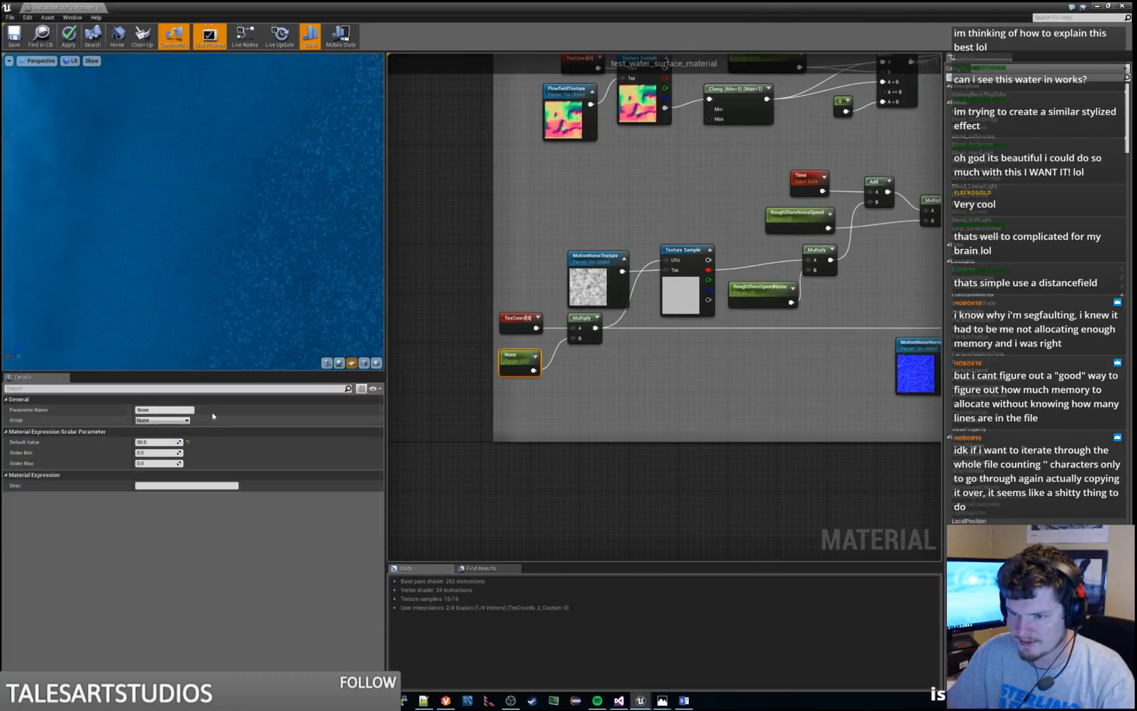
left_click(185, 409)
type("Roug")
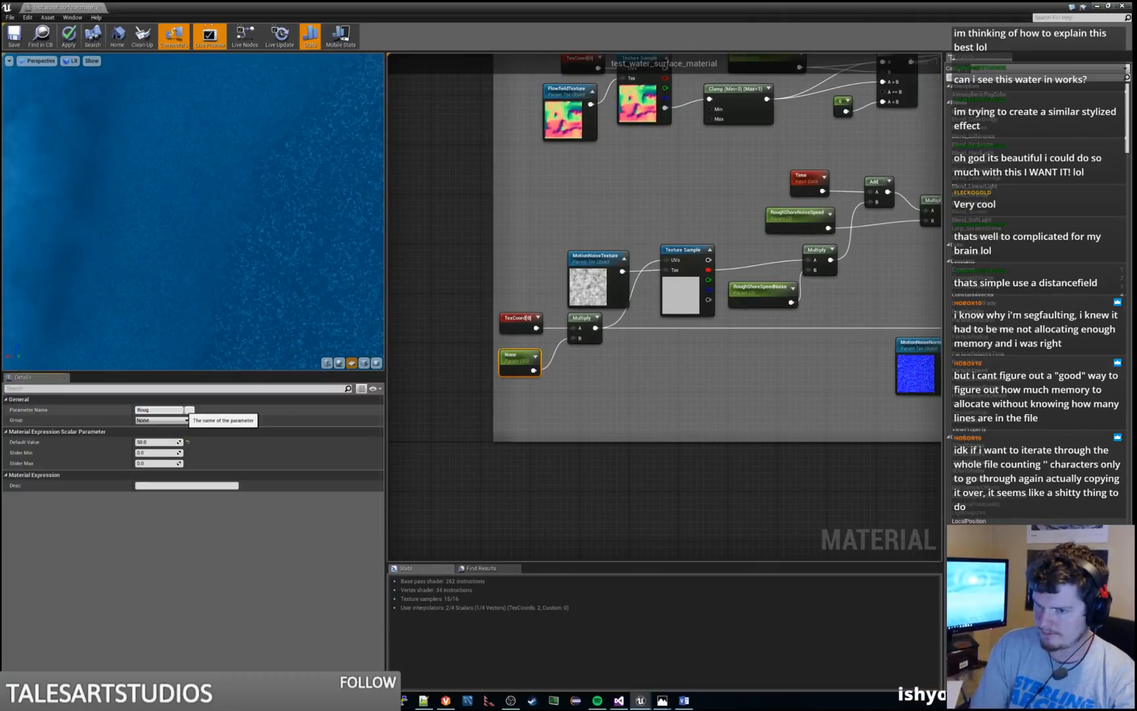
type("hShoreNois")
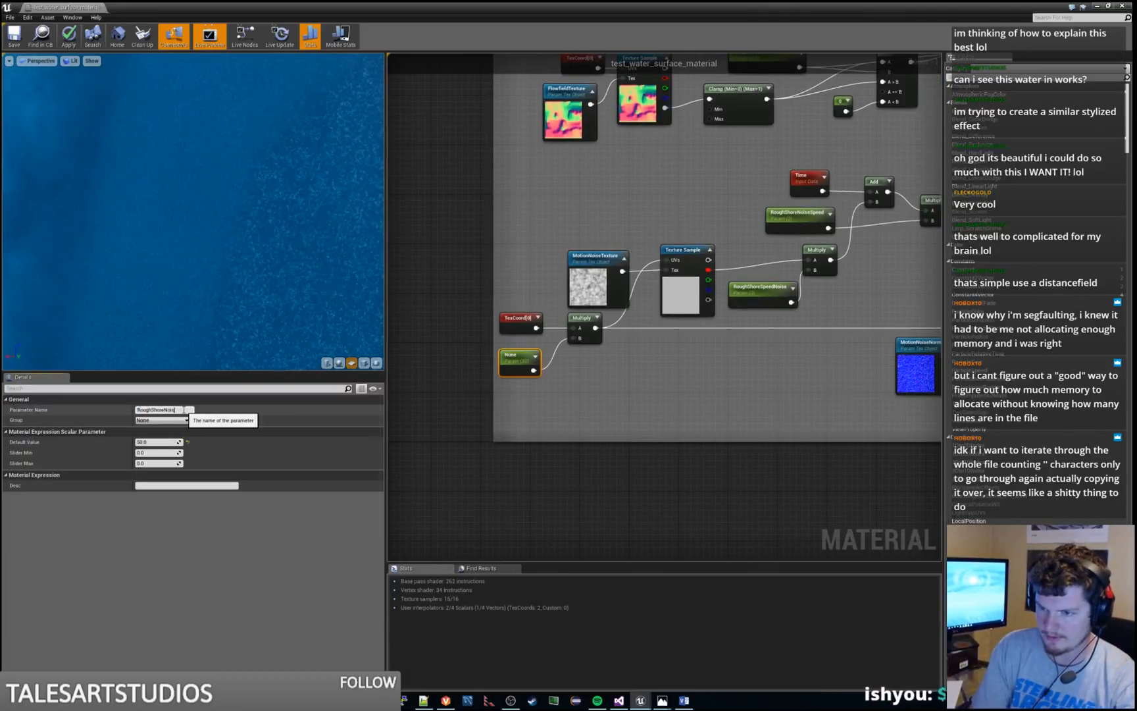
type("e")
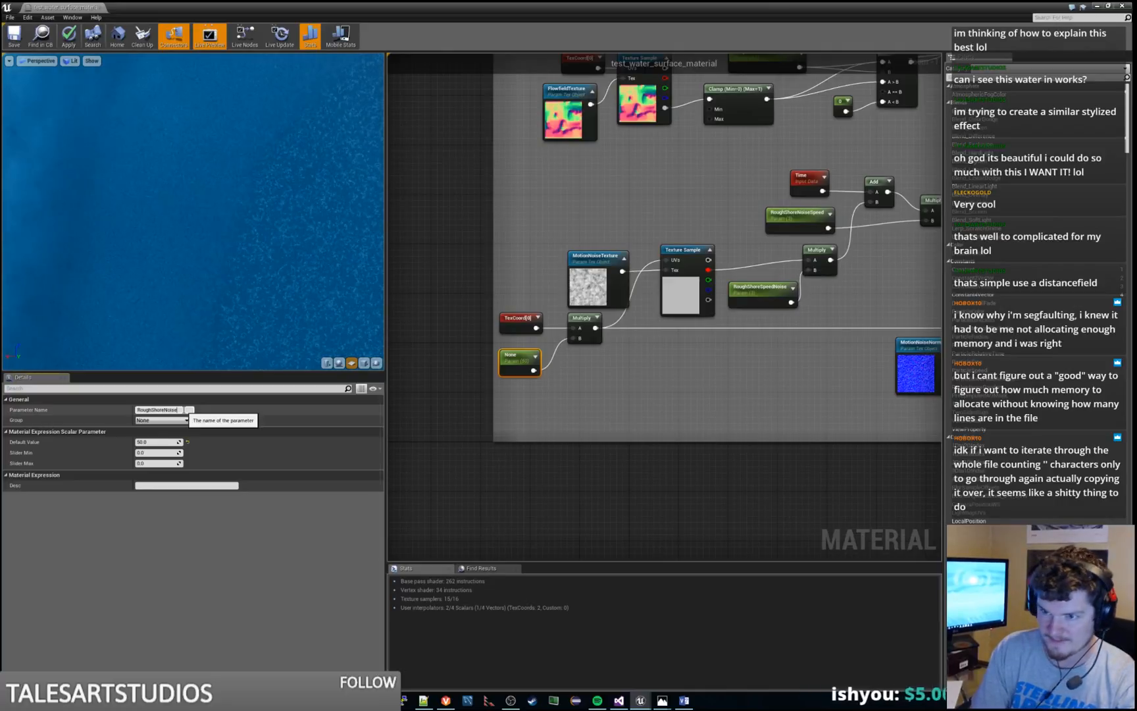
type("Size")
key("Return")
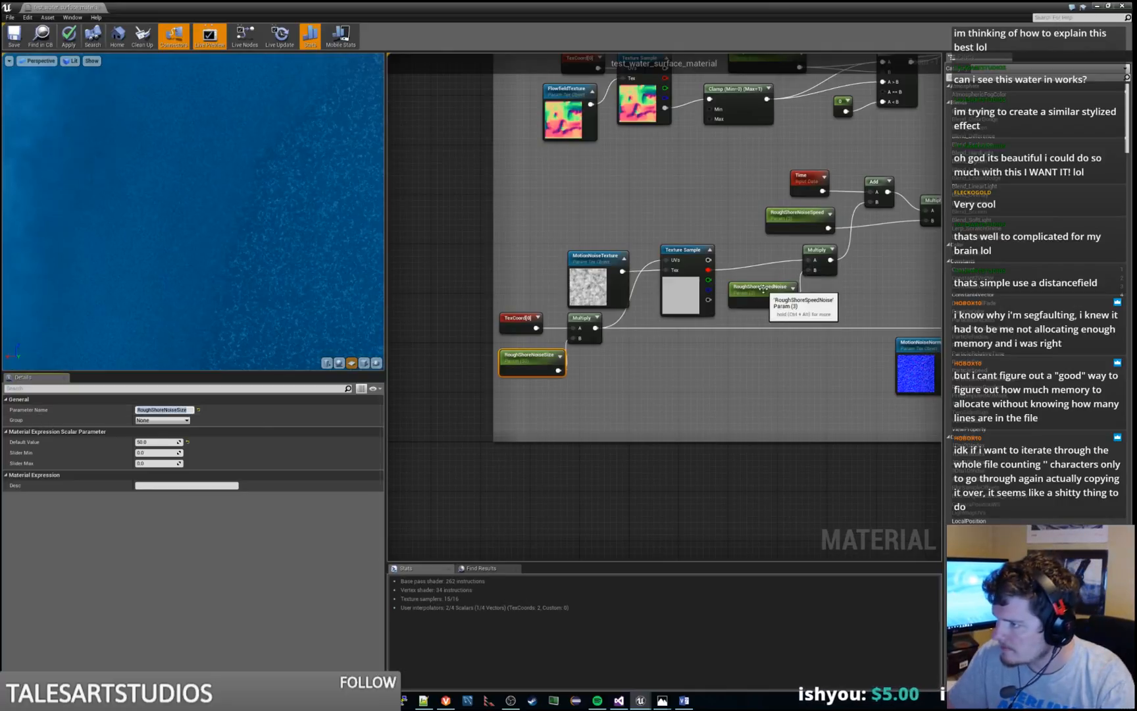
Widen the Rough Shore Edge comment box and rearrange the TexCoord, Multiply and RoughShoreNoiseSize nodes inside it
left_click(763, 288)
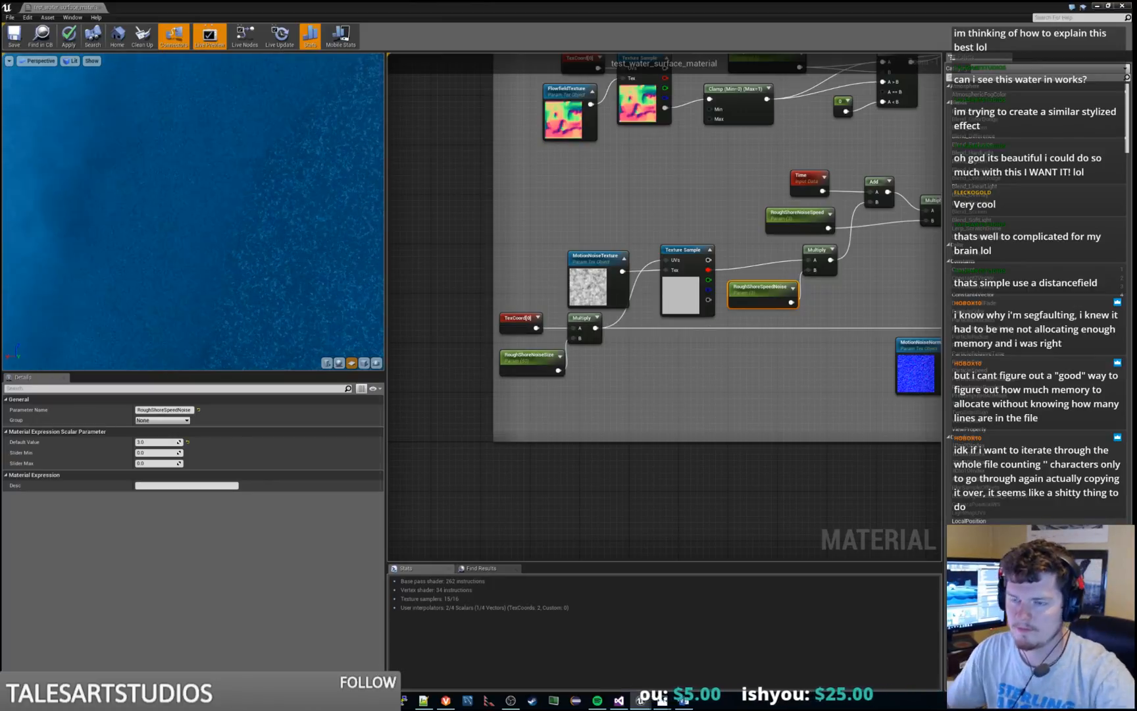
right_click_drag(788, 398, 864, 412)
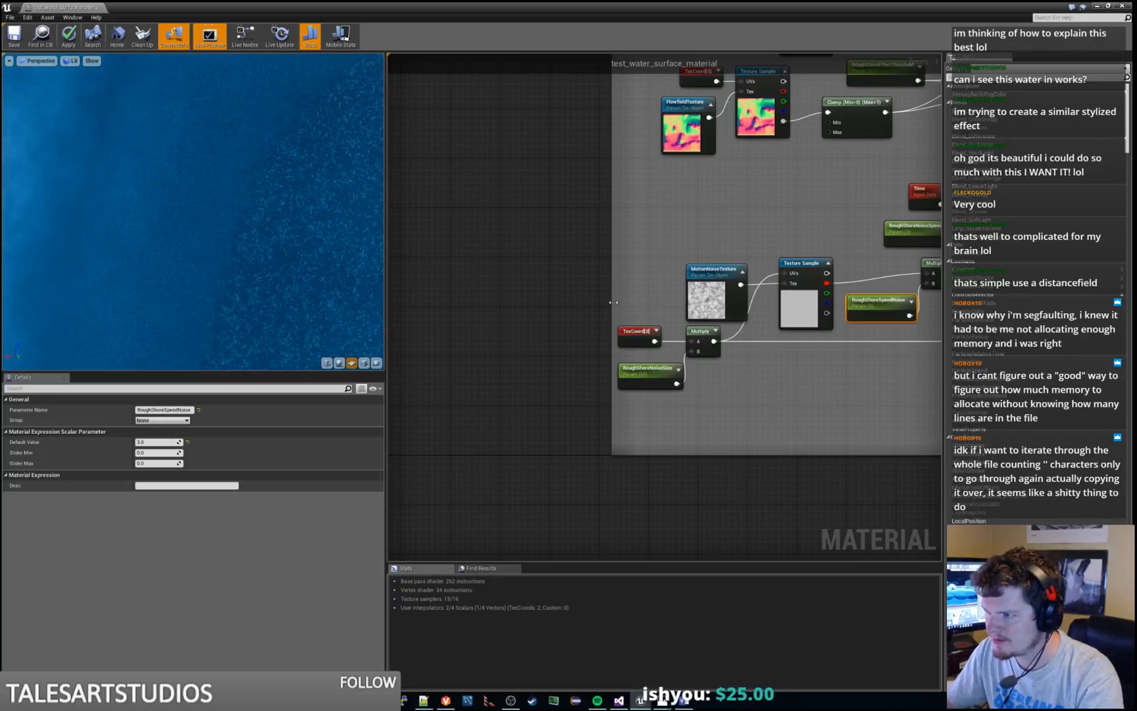
left_click_drag(590, 332, 709, 341)
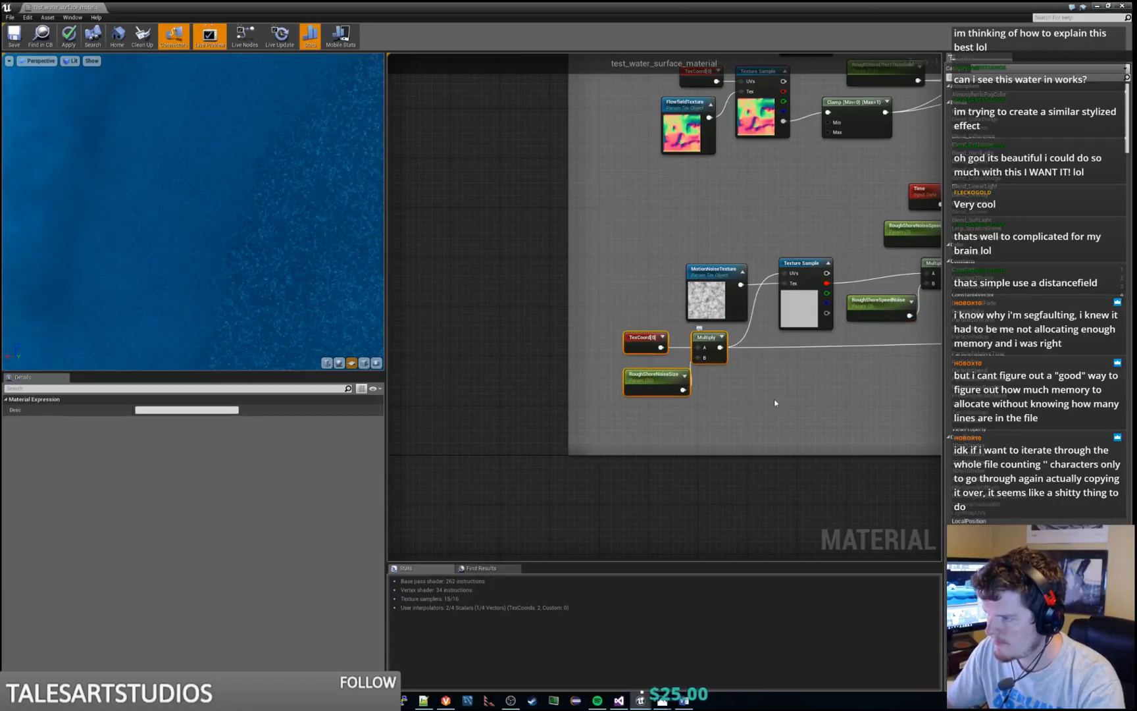
left_click(653, 378)
left_click_drag(653, 379, 635, 372)
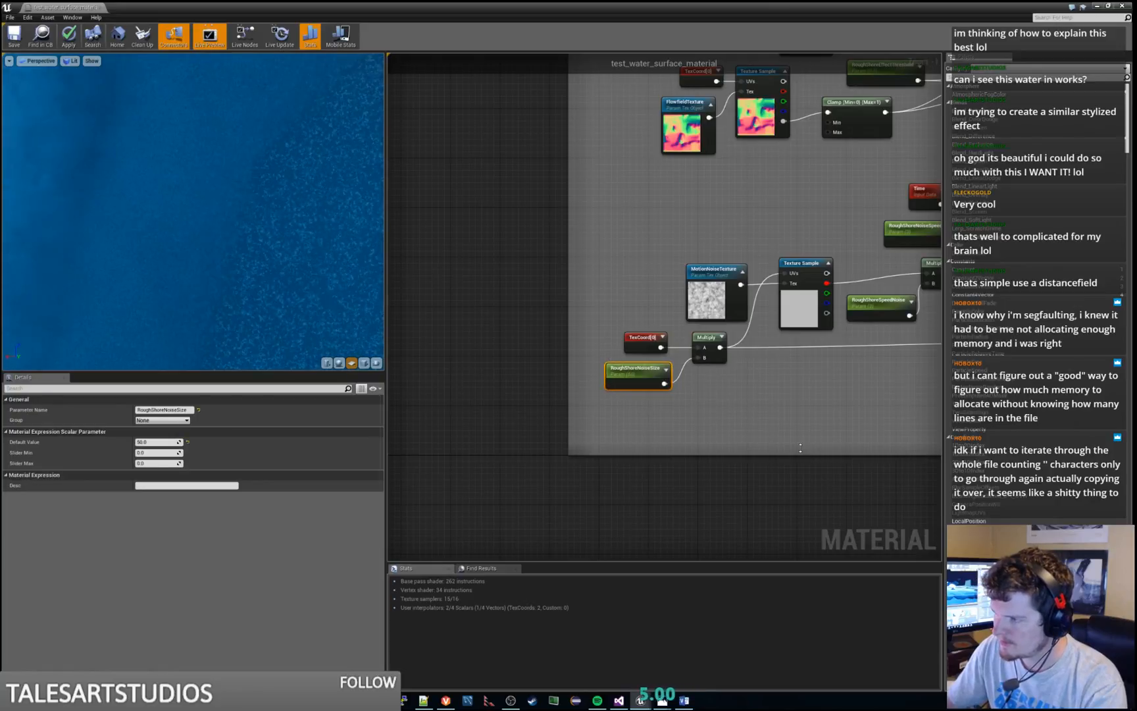
right_click_drag(849, 420, 704, 452)
left_click(769, 421)
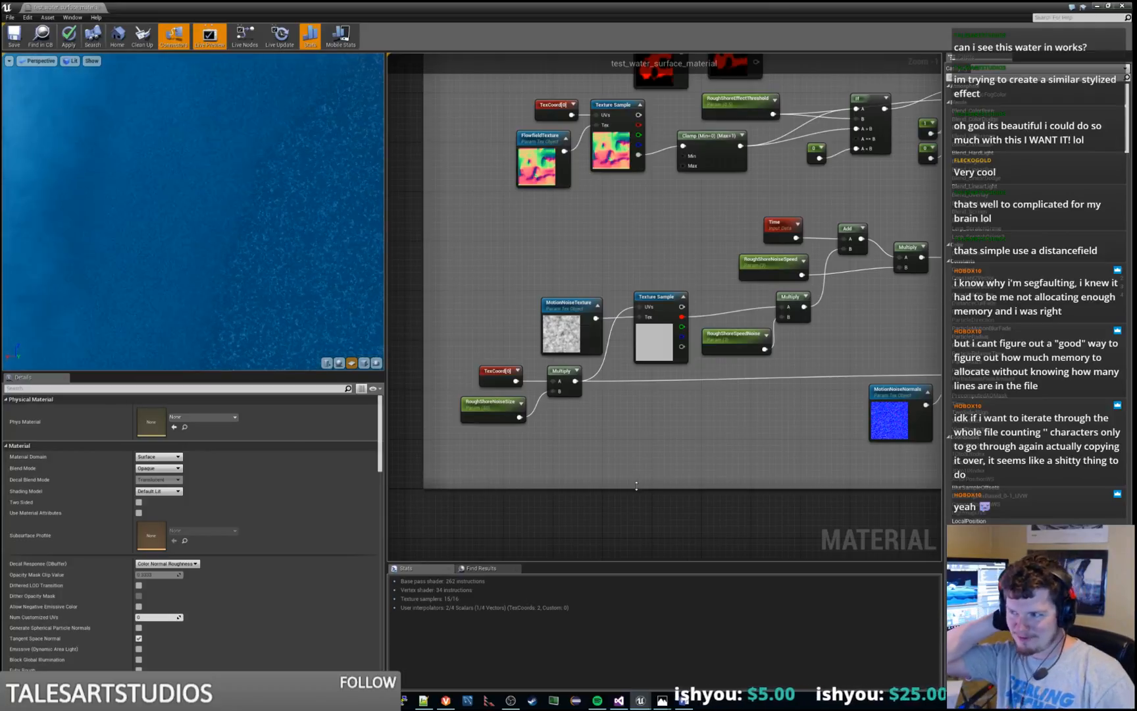
Rename the RoughShoreSpeedNoise parameter as RoughShoreNoiseOffset
scroll(810, 331, "down", 1)
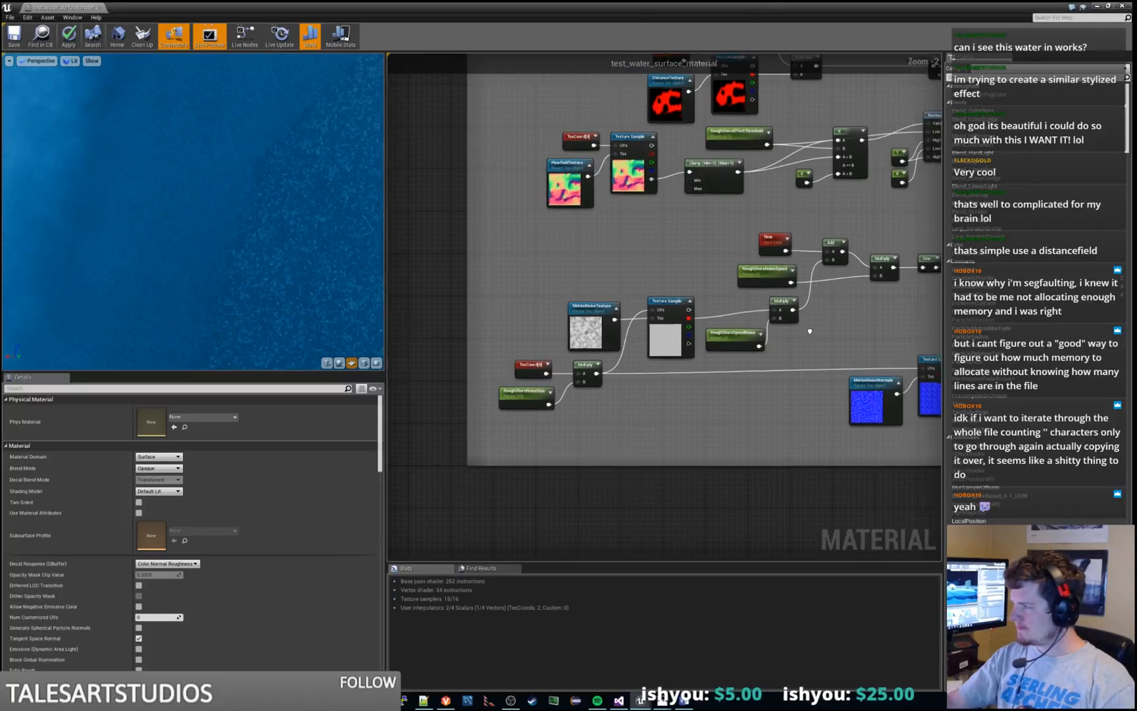
right_click_drag(809, 331, 767, 324)
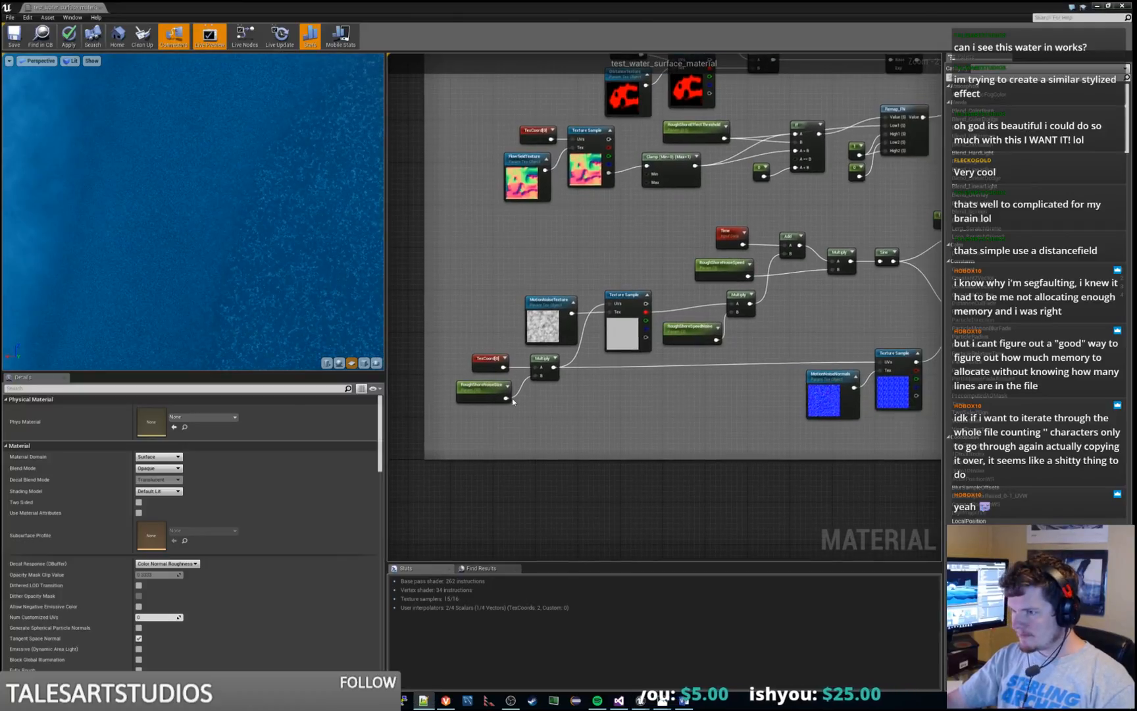
left_click(491, 387)
left_click(700, 329)
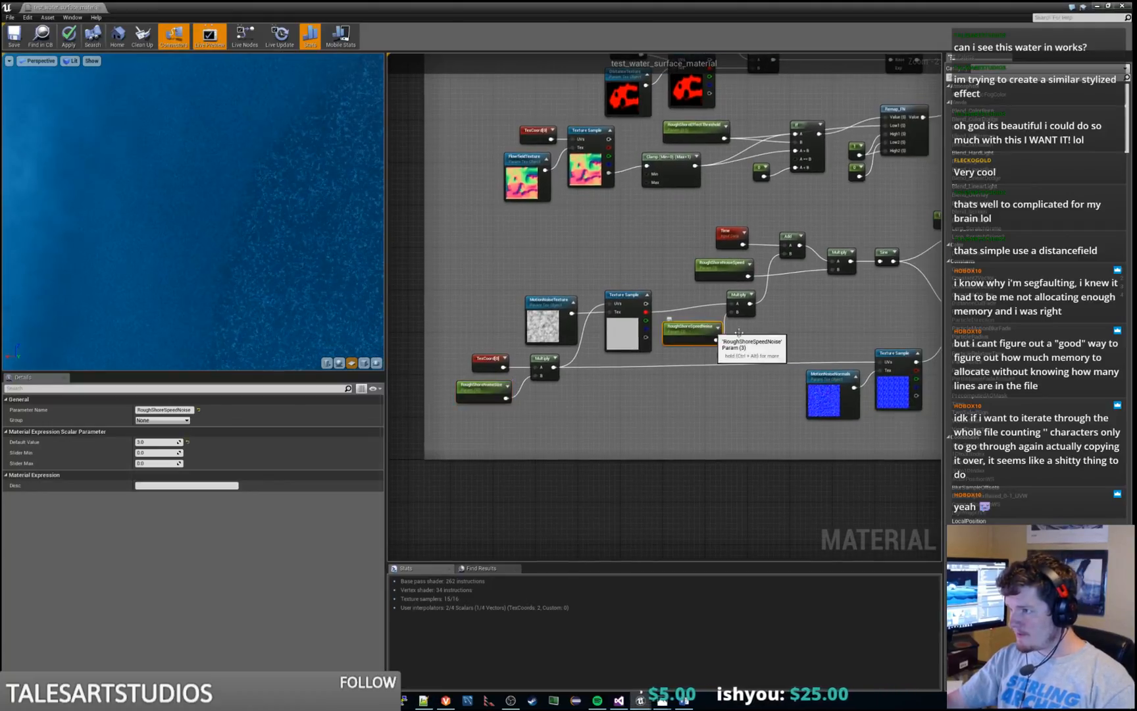
left_click(681, 332)
left_click(171, 411)
type("RoughShoreNoiseOffset")
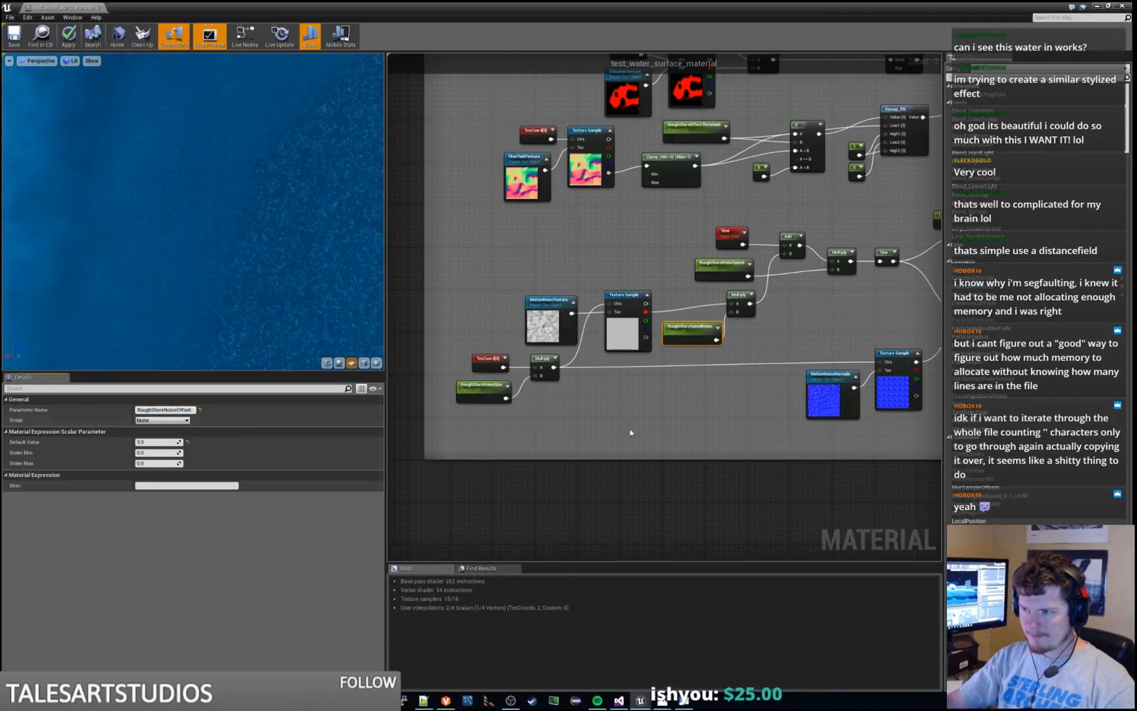
left_click(464, 385)
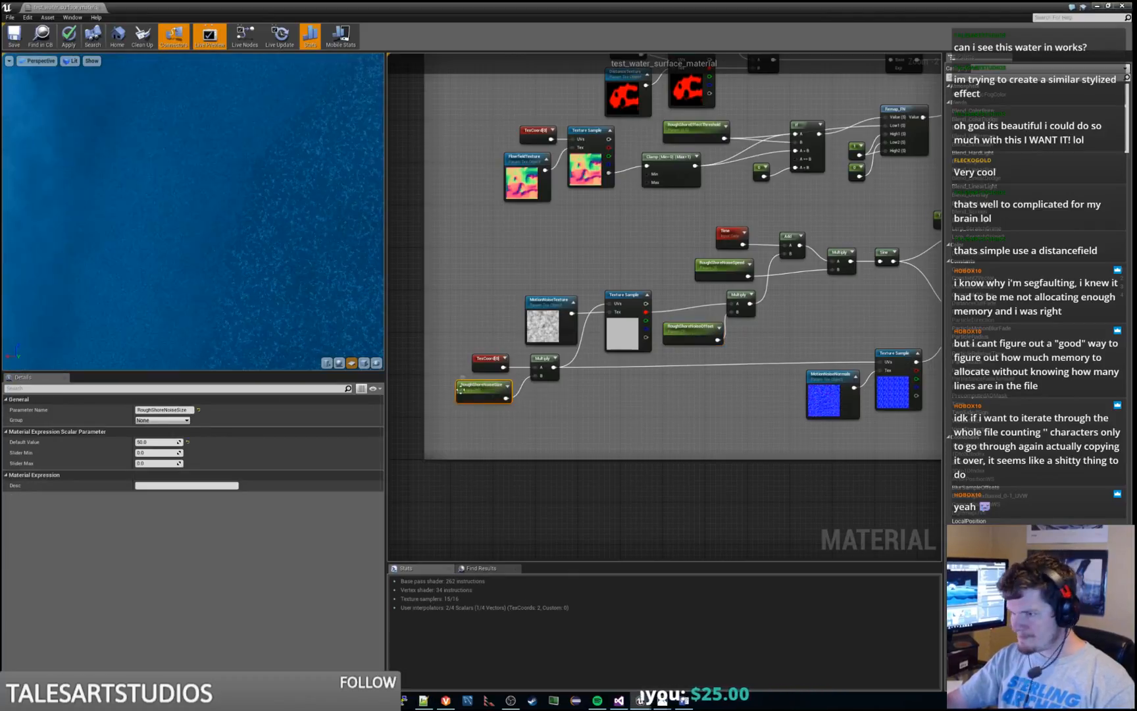
left_click(165, 409)
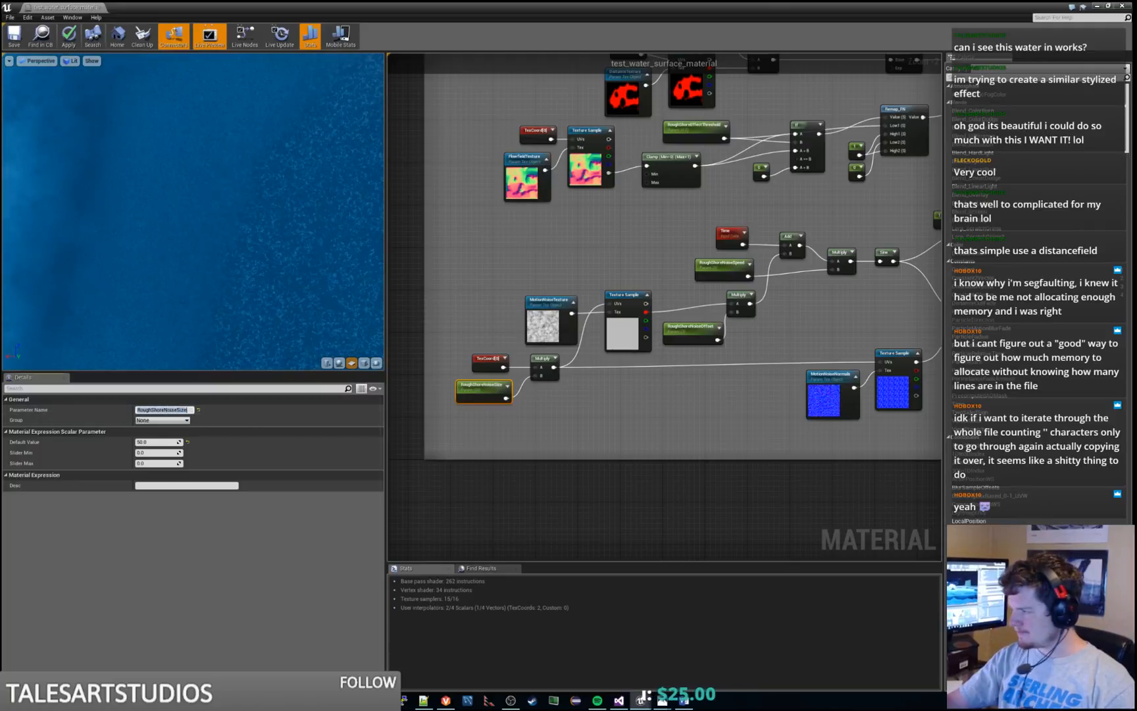
key("alt+Tab")
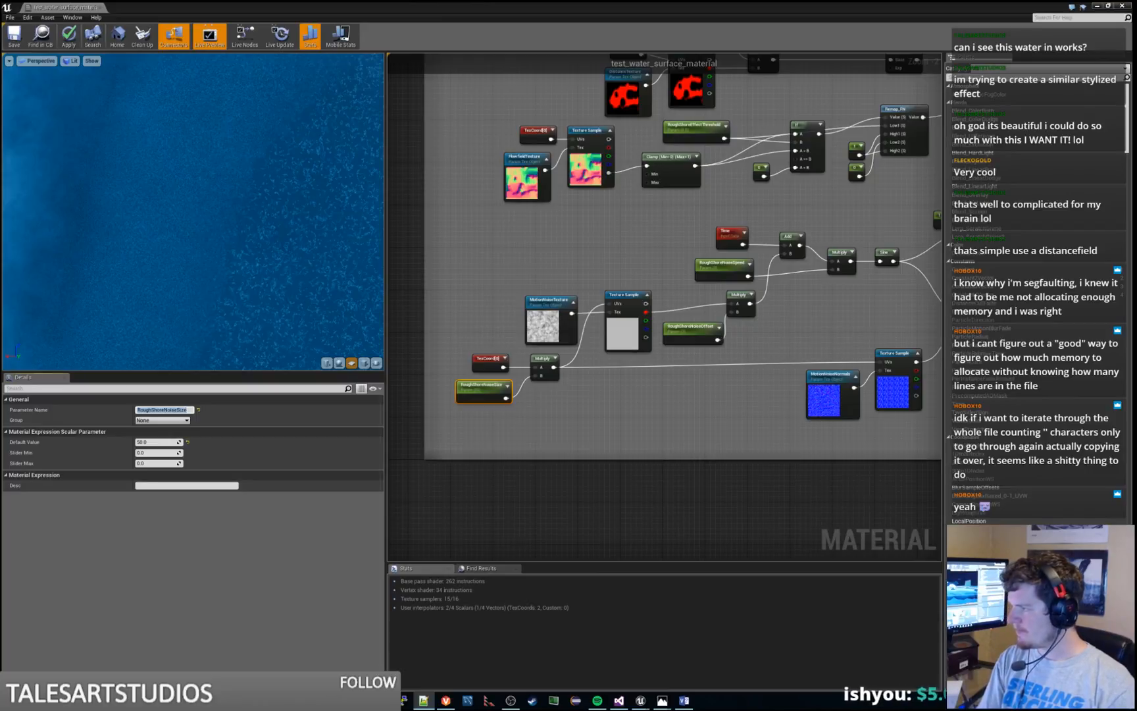
left_click(768, 381)
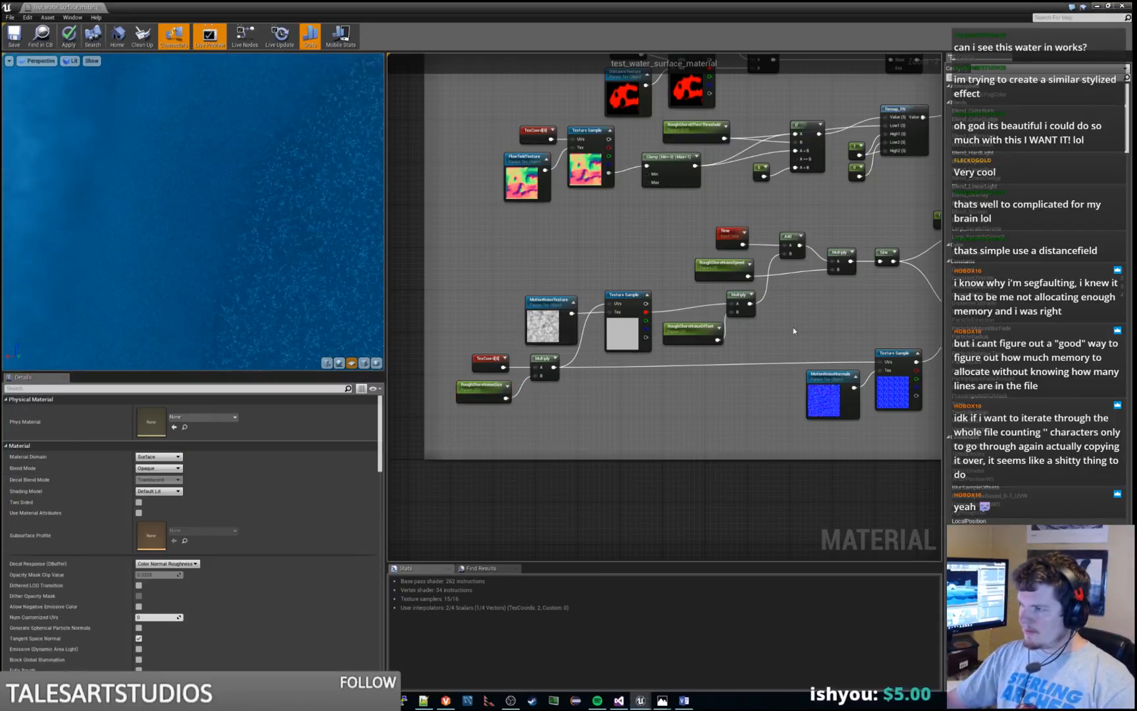
Examine the Rough Shore Edge node group, its MotionNoiseTexture settings and the neighbouring flow-field nodes above it
scroll(730, 375, "down", 4)
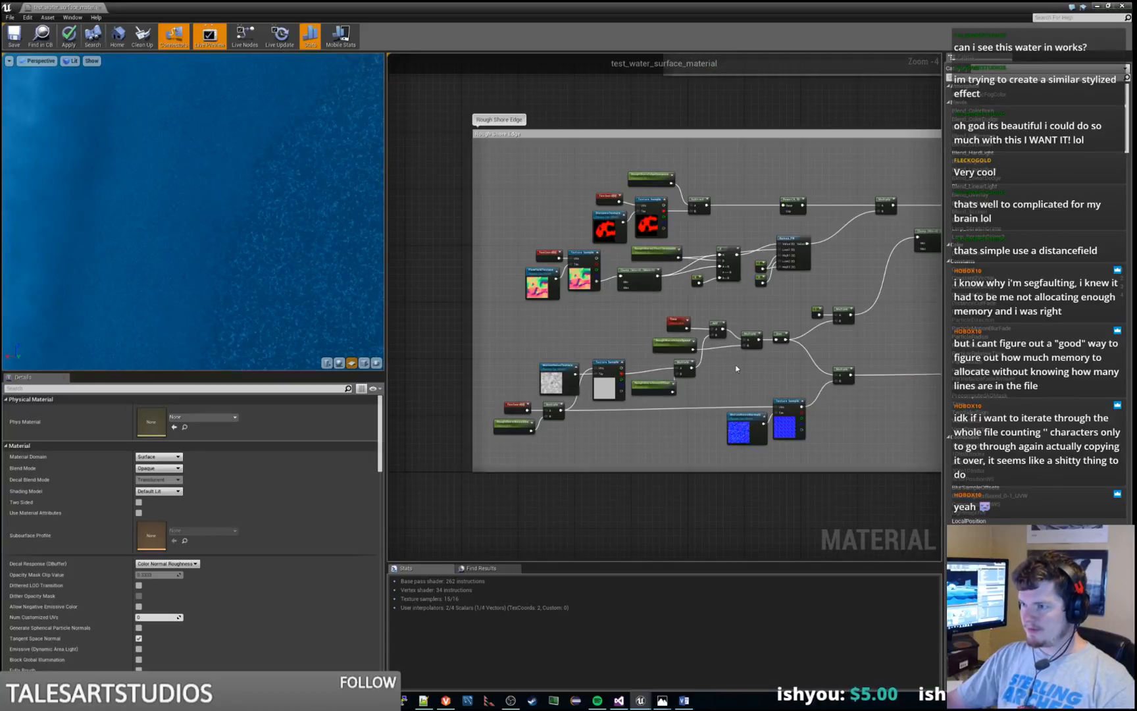
left_click(556, 378)
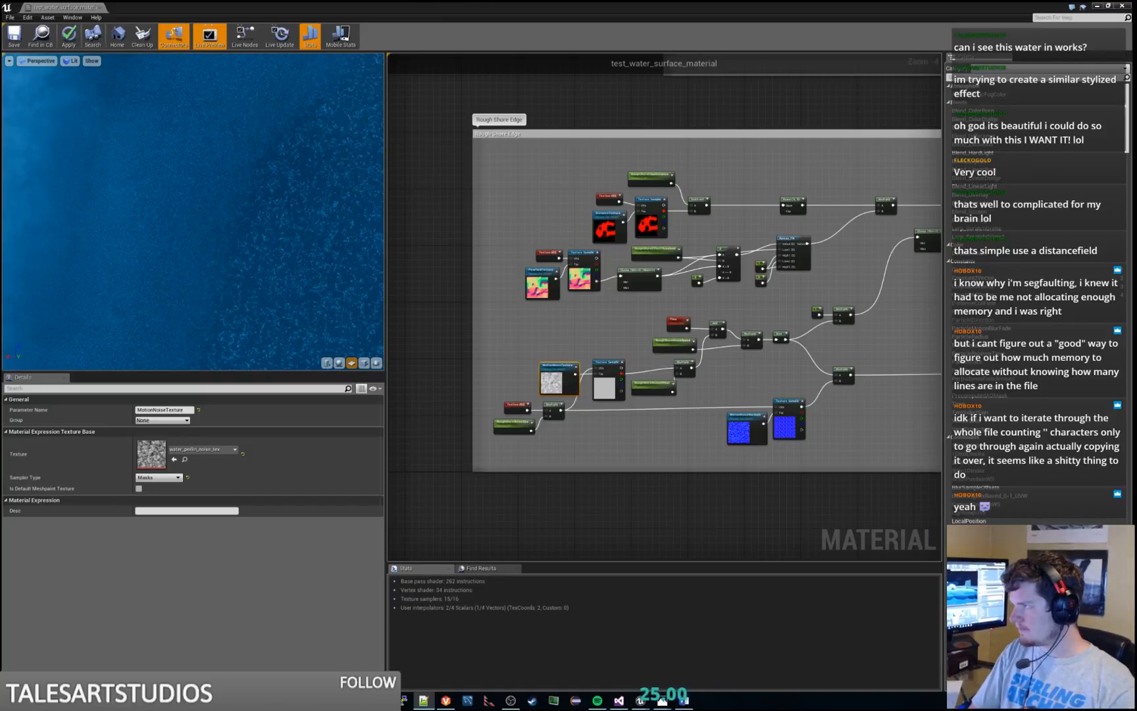
left_click(861, 315)
right_click_drag(860, 316, 749, 387)
scroll(257, 247, "down", 5)
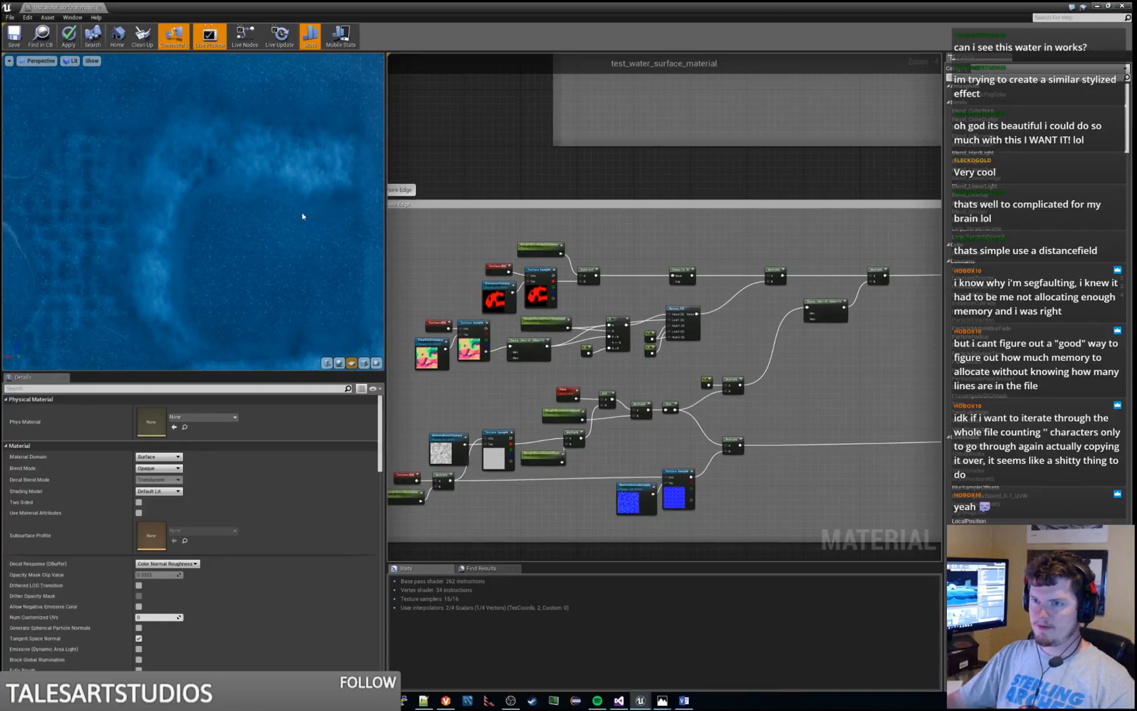
right_click_drag(662, 261, 784, 401)
right_click_drag(806, 206, 699, 377)
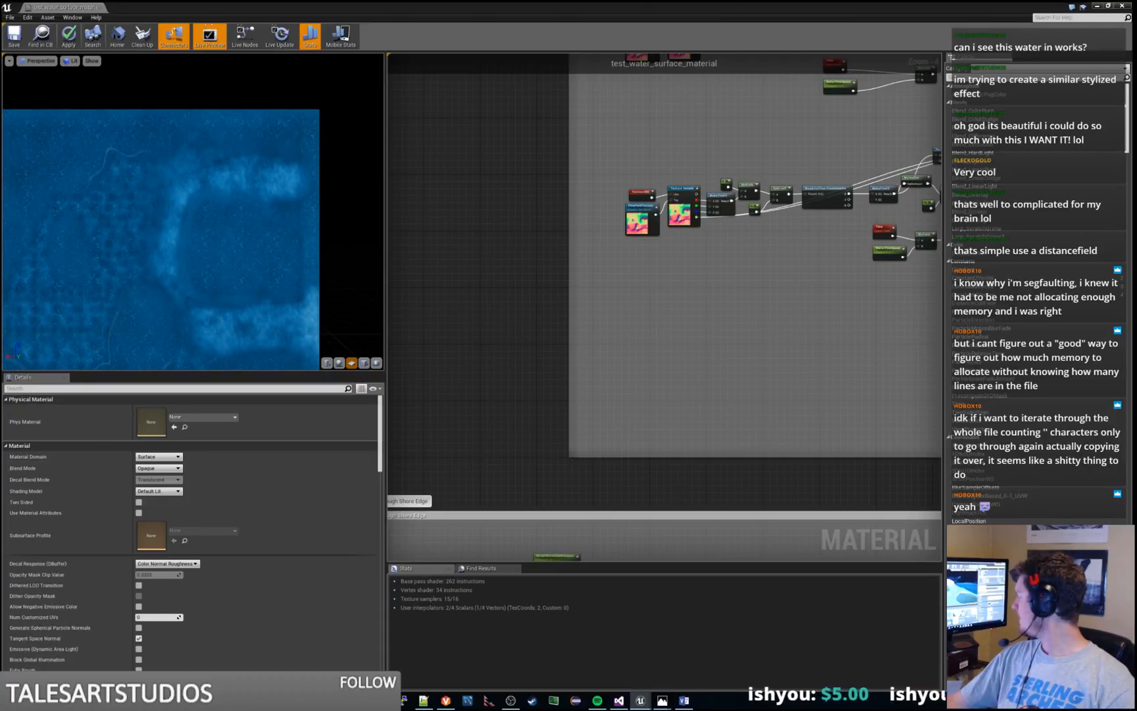
Set the default value of the RoughShoreRippleOpacity parameter to 0.2 and apply the changes to the material
scroll(773, 250, "up", 6)
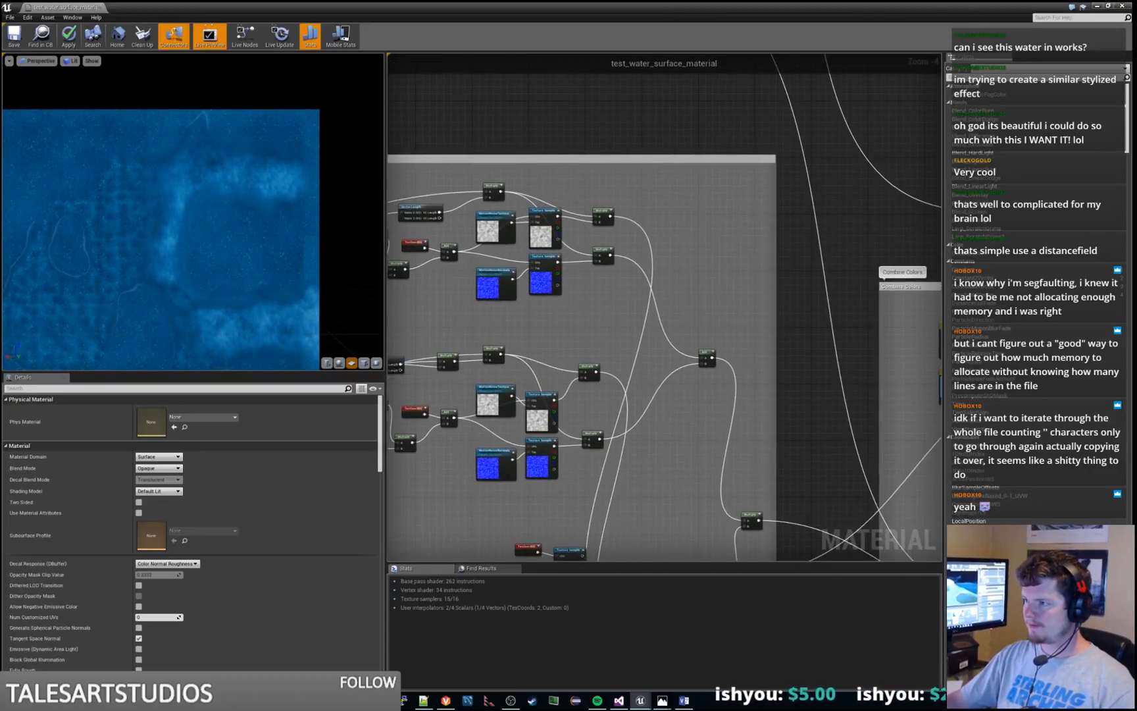
right_click_drag(904, 419, 604, 342)
right_click_drag(771, 392, 400, 222)
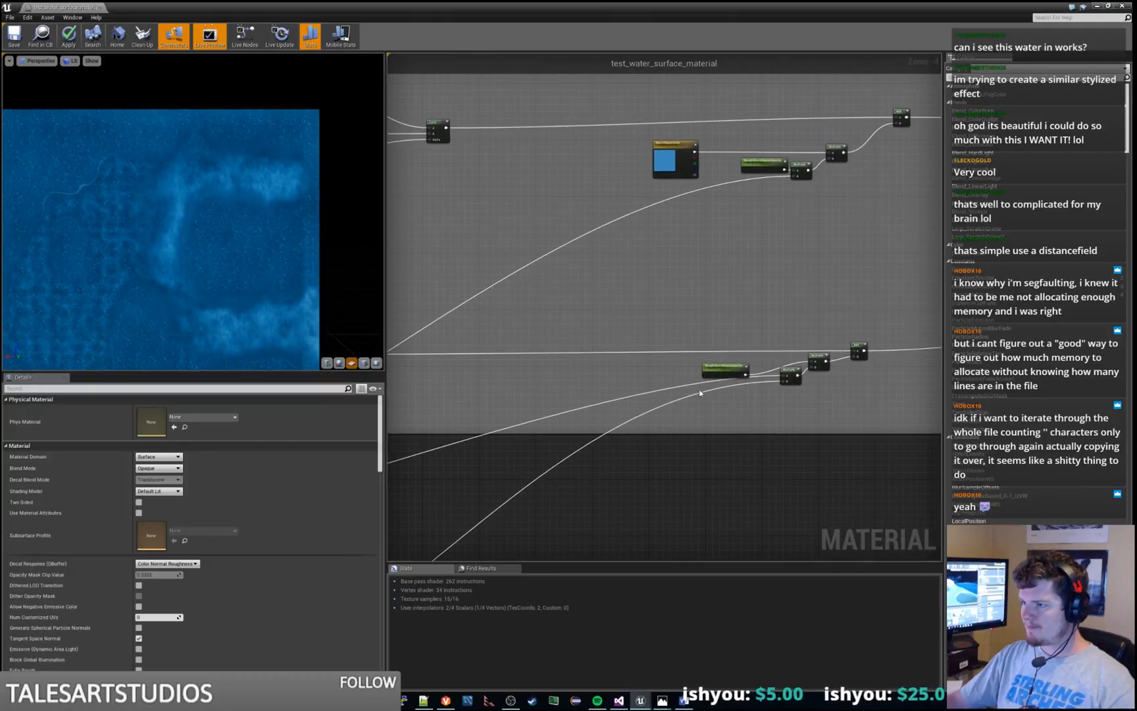
scroll(699, 393, "up", 3)
left_click(712, 347)
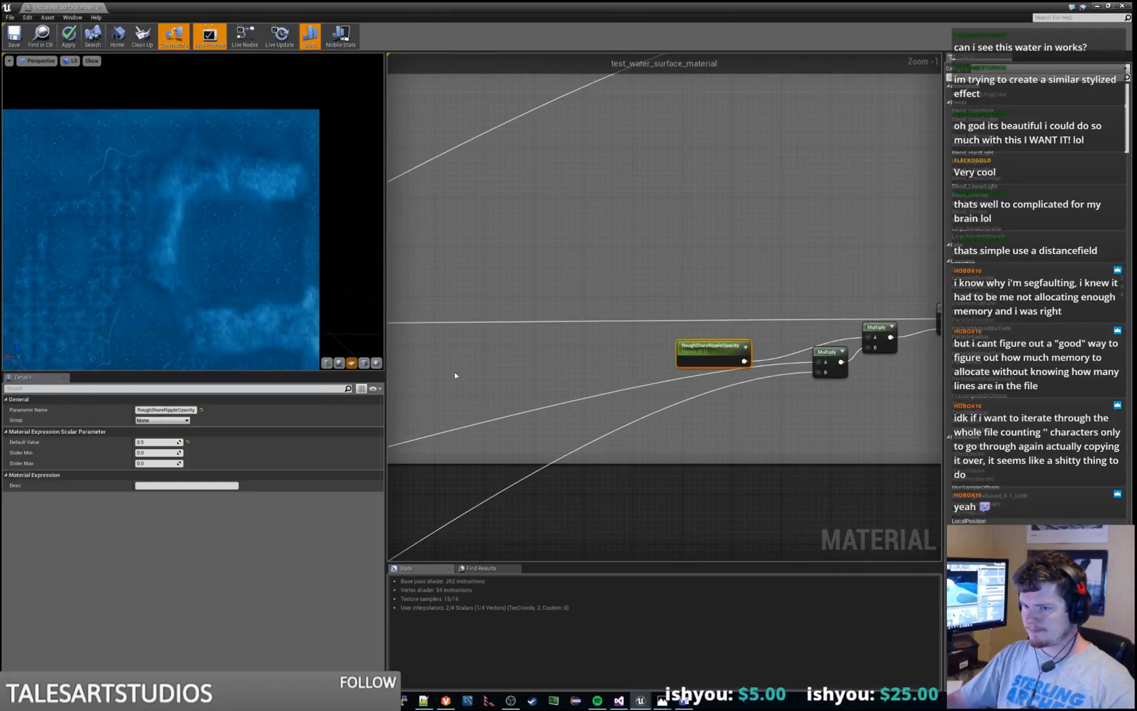
left_click(155, 442)
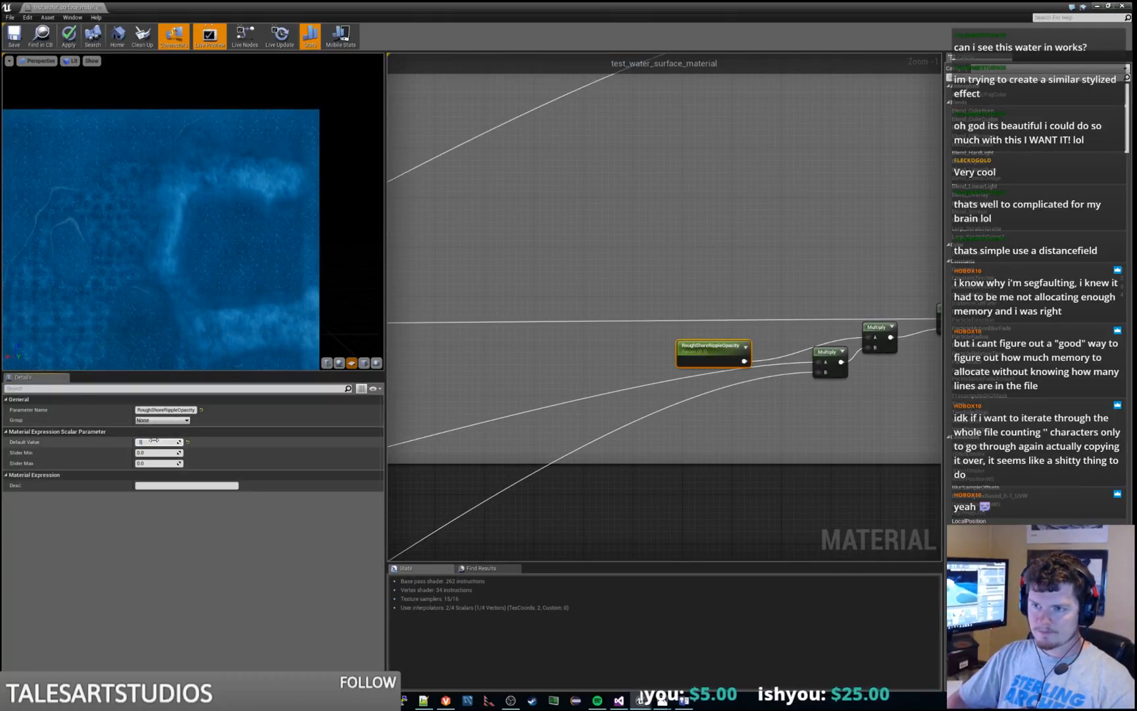
key("Return")
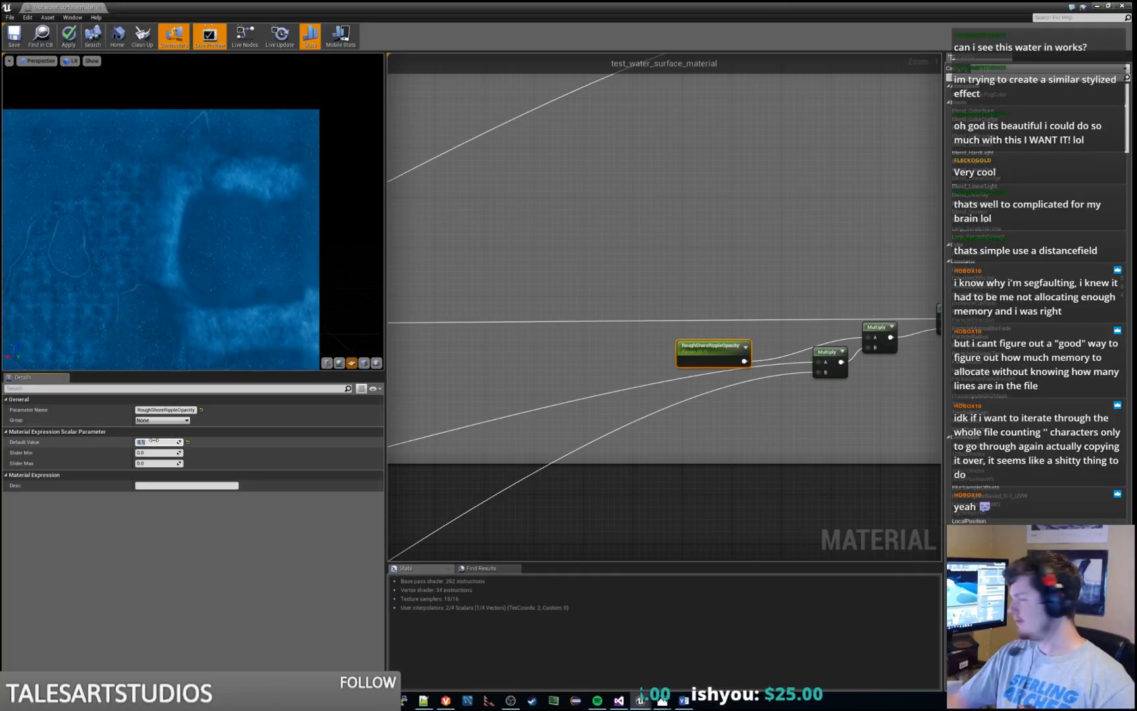
type(".2")
key("Return")
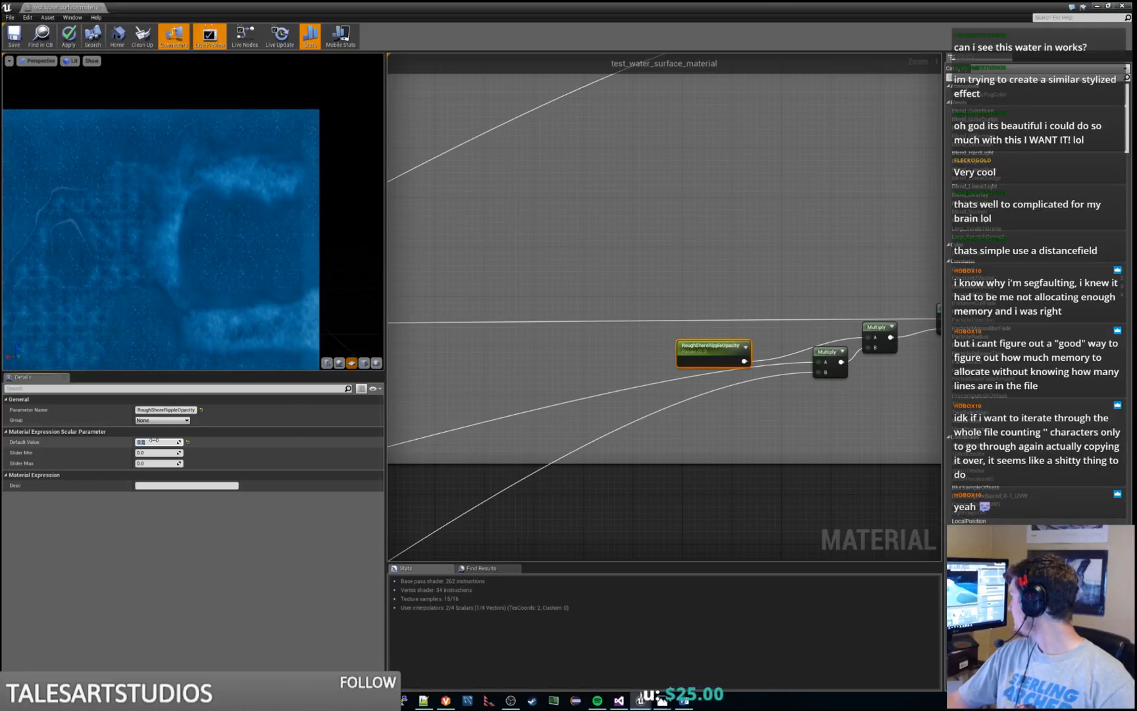
left_click(69, 34)
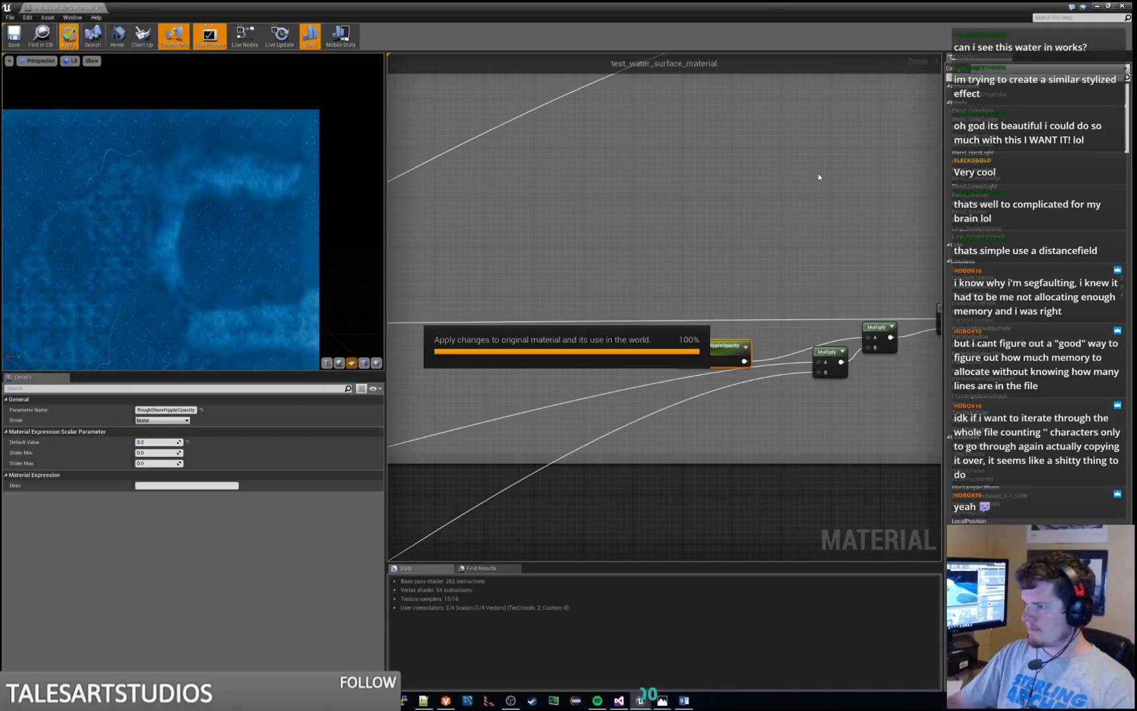
Rename the dark blue WaterColor parameter in the Combine Colors group as CalmWaterColor
scroll(805, 175, "down", 4)
right_click_drag(728, 173, 908, 323)
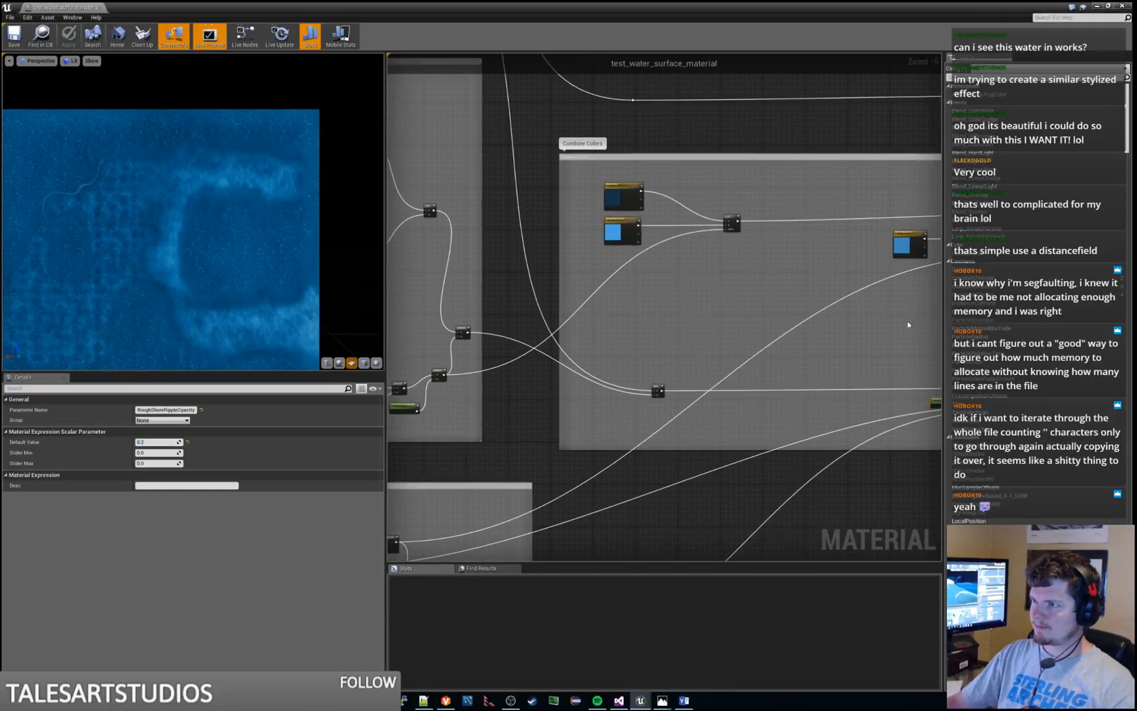
scroll(597, 272, "up", 3)
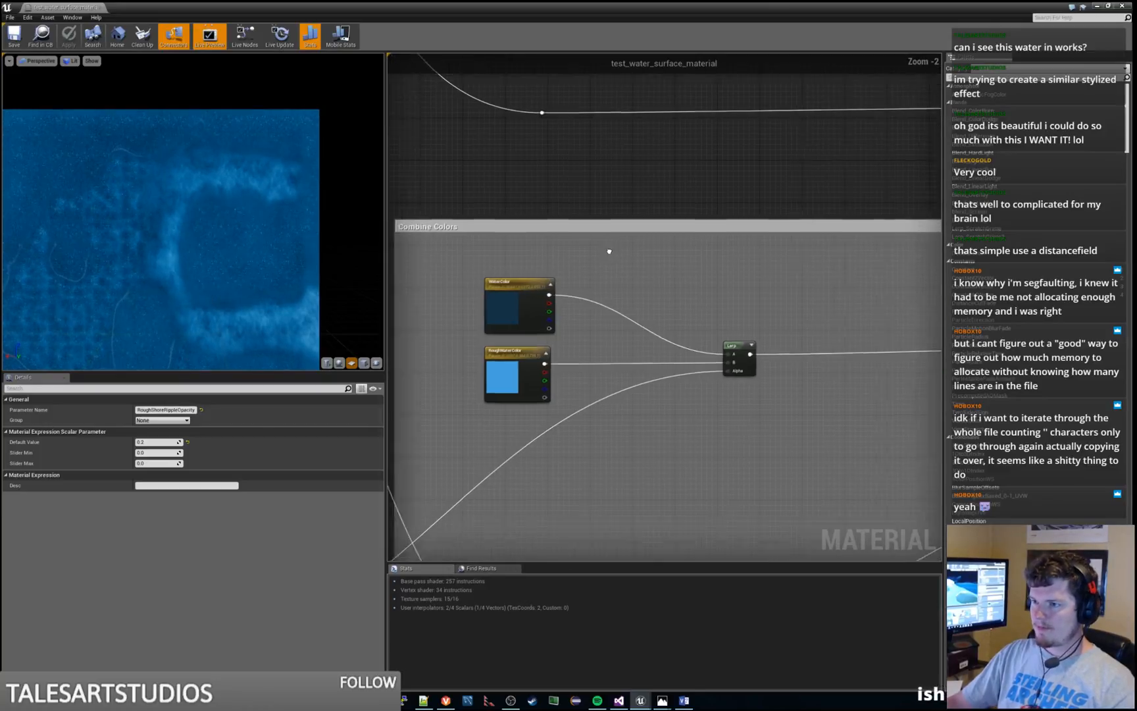
scroll(610, 252, "up", 3)
left_click(635, 230)
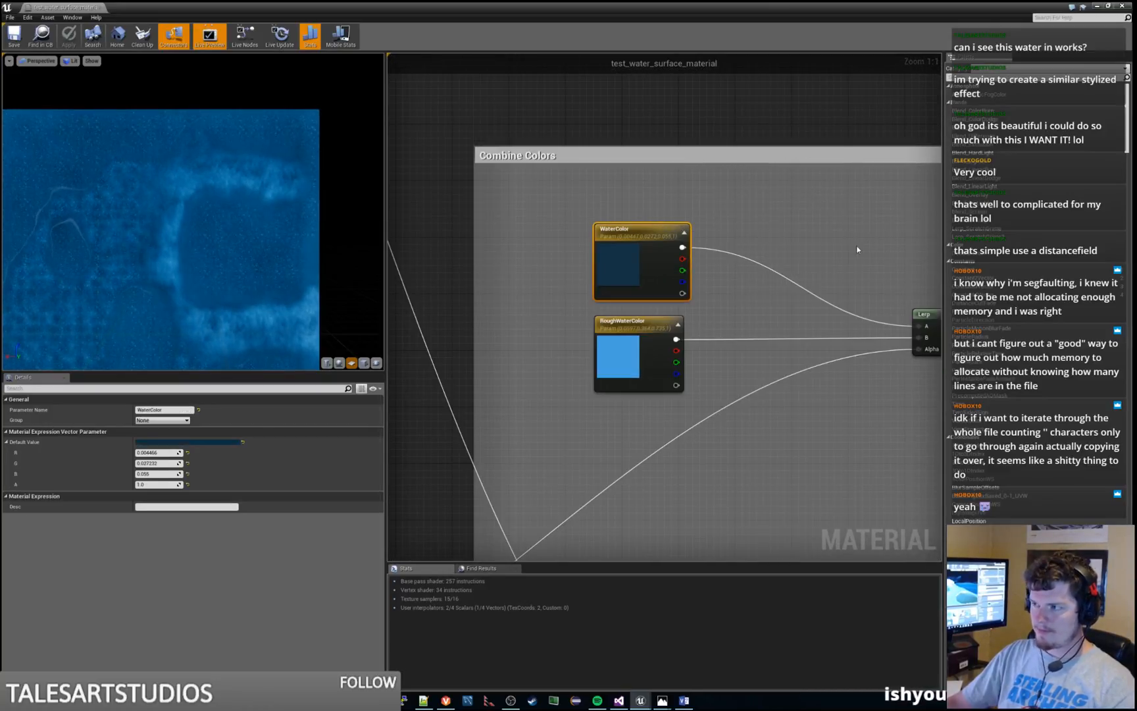
right_click_drag(857, 249, 746, 210)
left_click(489, 299)
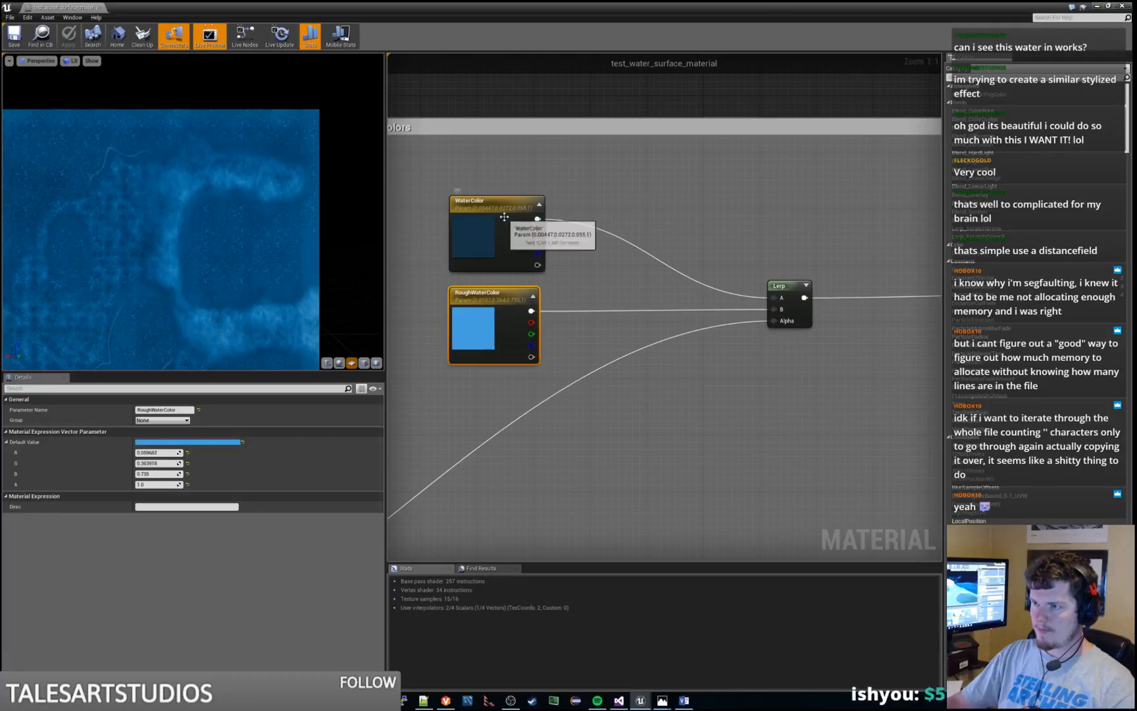
left_click(501, 215)
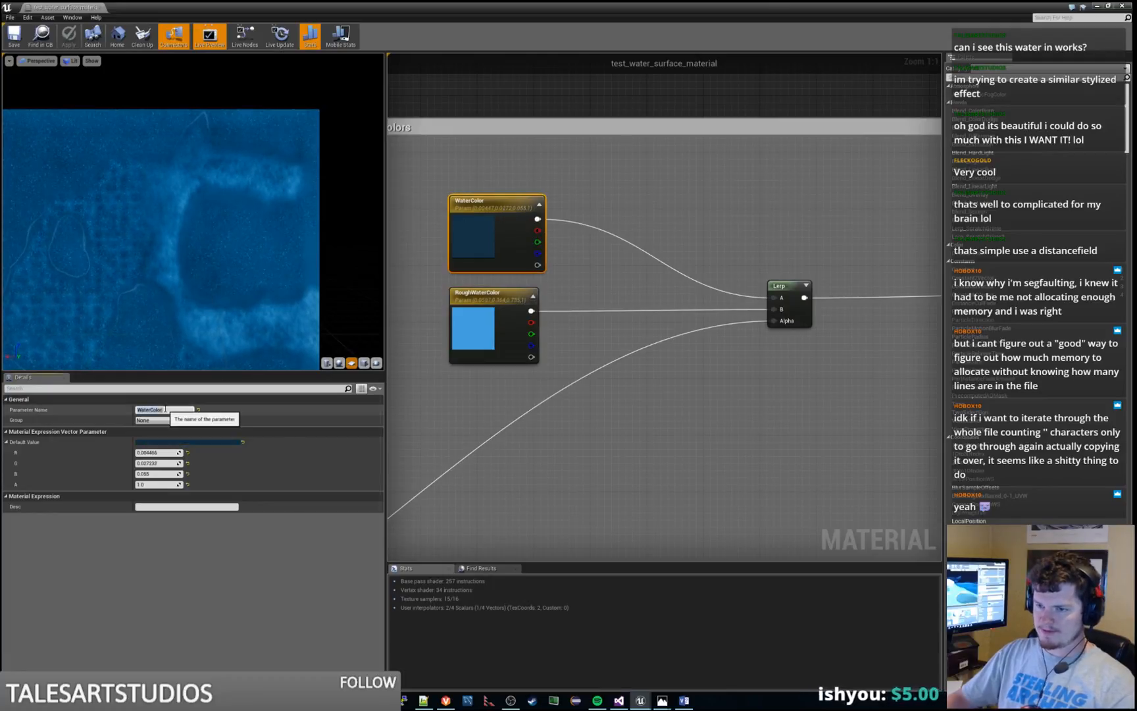
type("m")
key("Return")
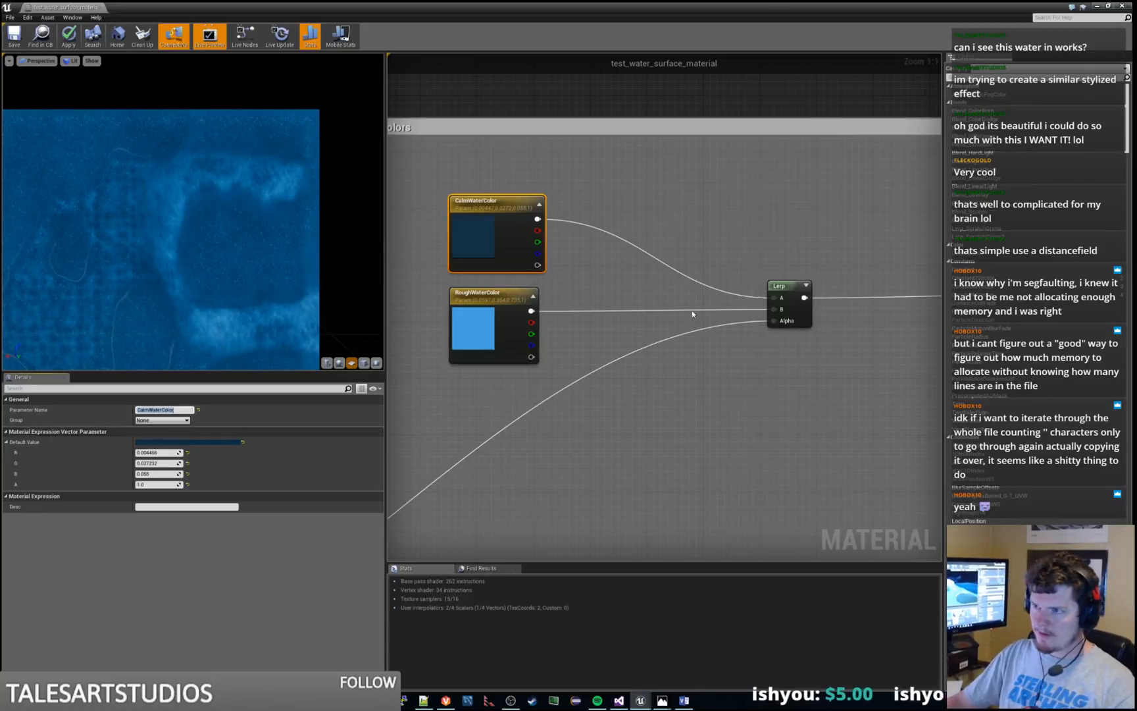
Examine the Combine Colors group and the neighbouring node groups as far as Surface Noise
left_click(662, 197)
right_click_drag(704, 198, 771, 192)
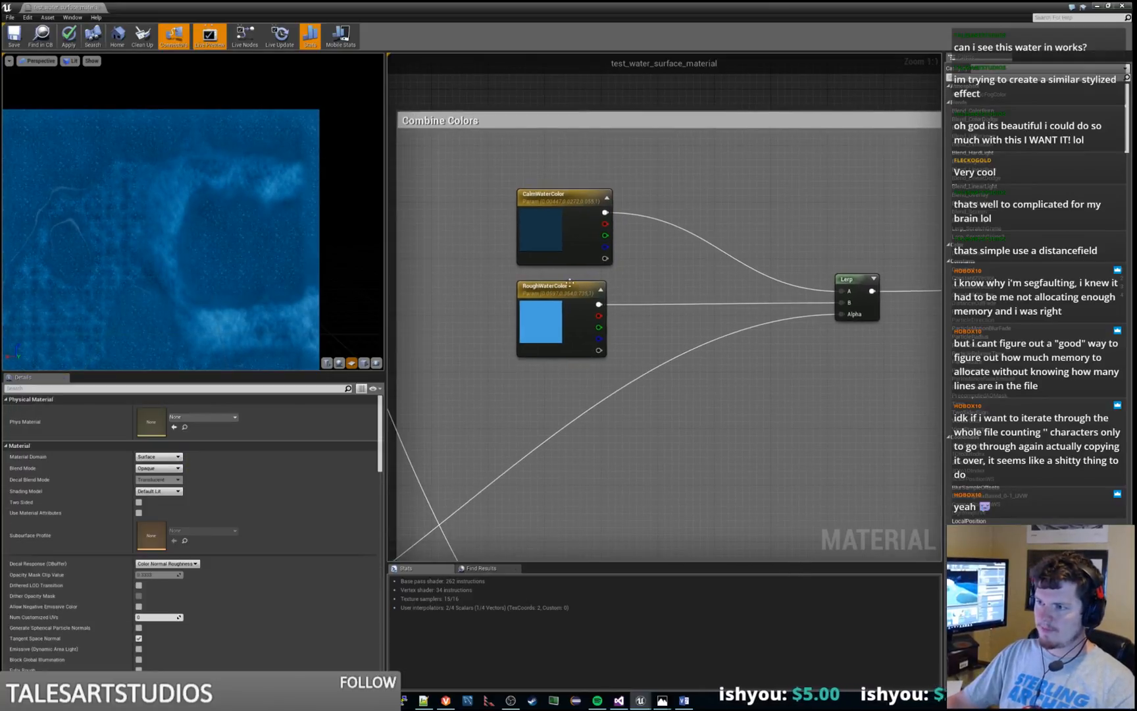
scroll(759, 179, "down", 6)
scroll(652, 202, "up", 2)
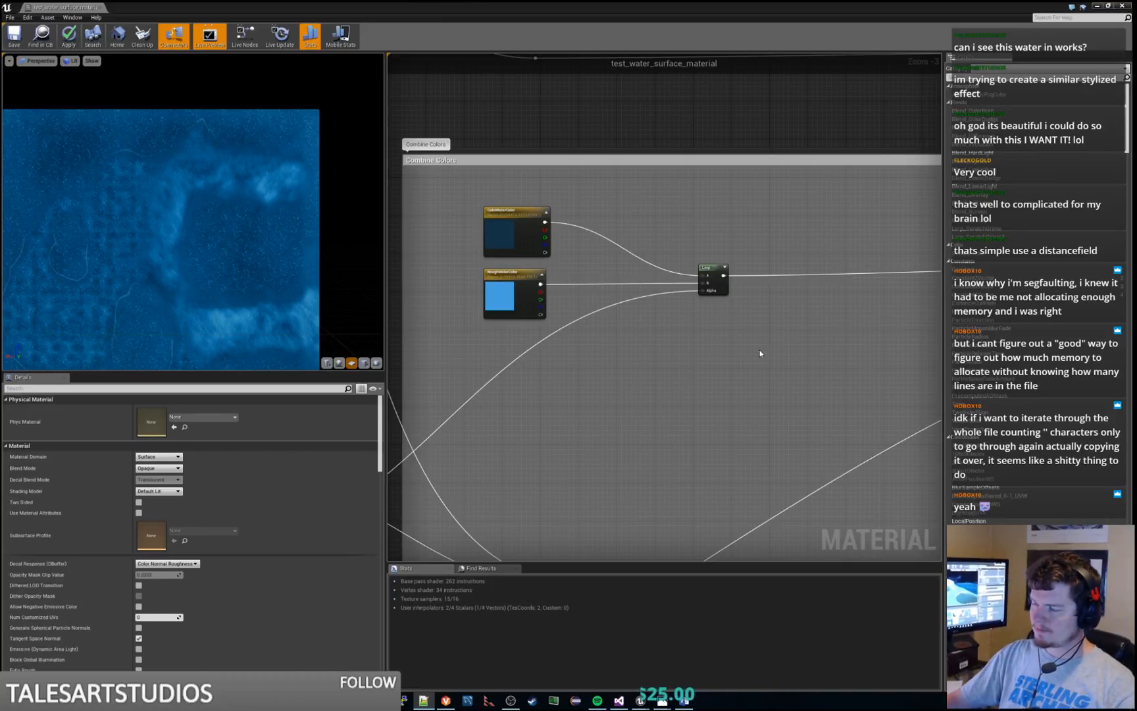
right_click_drag(759, 352, 776, 346)
right_click_drag(774, 65, 699, 309)
scroll(733, 322, "down", 3)
scroll(698, 341, "up", 2)
scroll(524, 289, "up", 3)
right_click_drag(519, 298, 577, 369)
scroll(733, 308, "down", 1)
scroll(734, 308, "down", 1)
right_click_drag(793, 327, 614, 387)
scroll(660, 356, "down", 1)
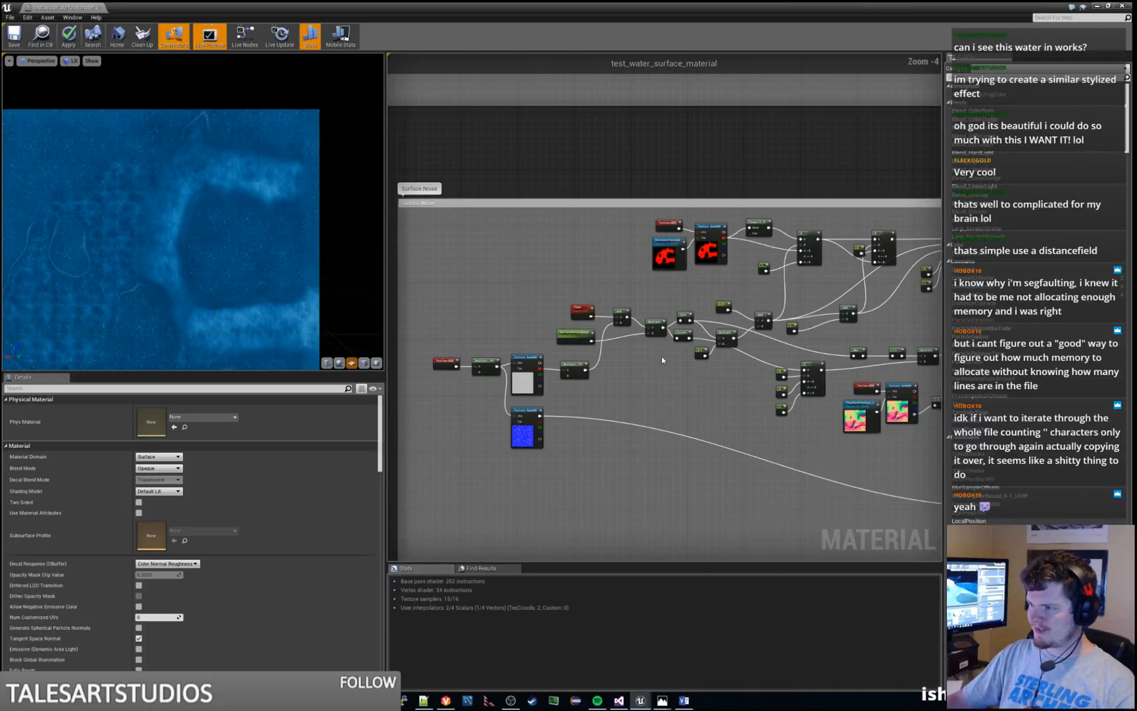
Preview the Clamp node at the end of the Surface Noise group's node chain
right_click_drag(699, 393, 429, 353)
right_click(792, 266)
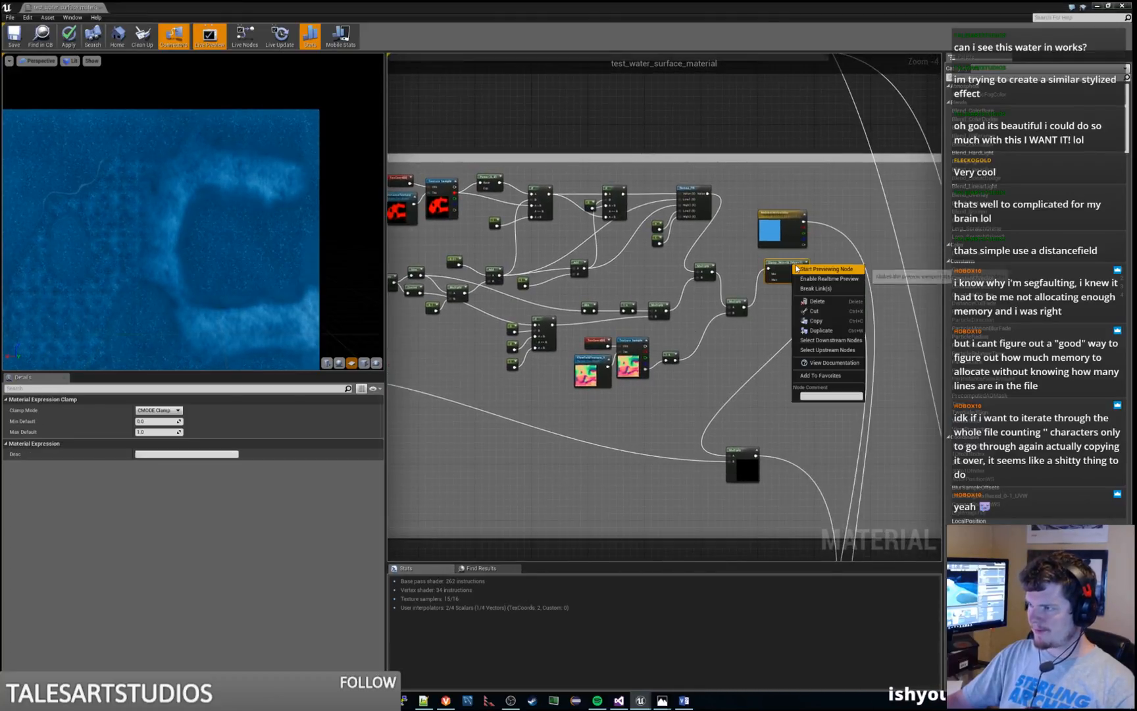
left_click(829, 276)
Try 20 and 40 as Const B of the Surface Noise TexCoord's Multiply node, and return it to 10
right_click_drag(460, 350, 782, 292)
scroll(586, 279, "up", 3)
right_click_drag(505, 309, 605, 300)
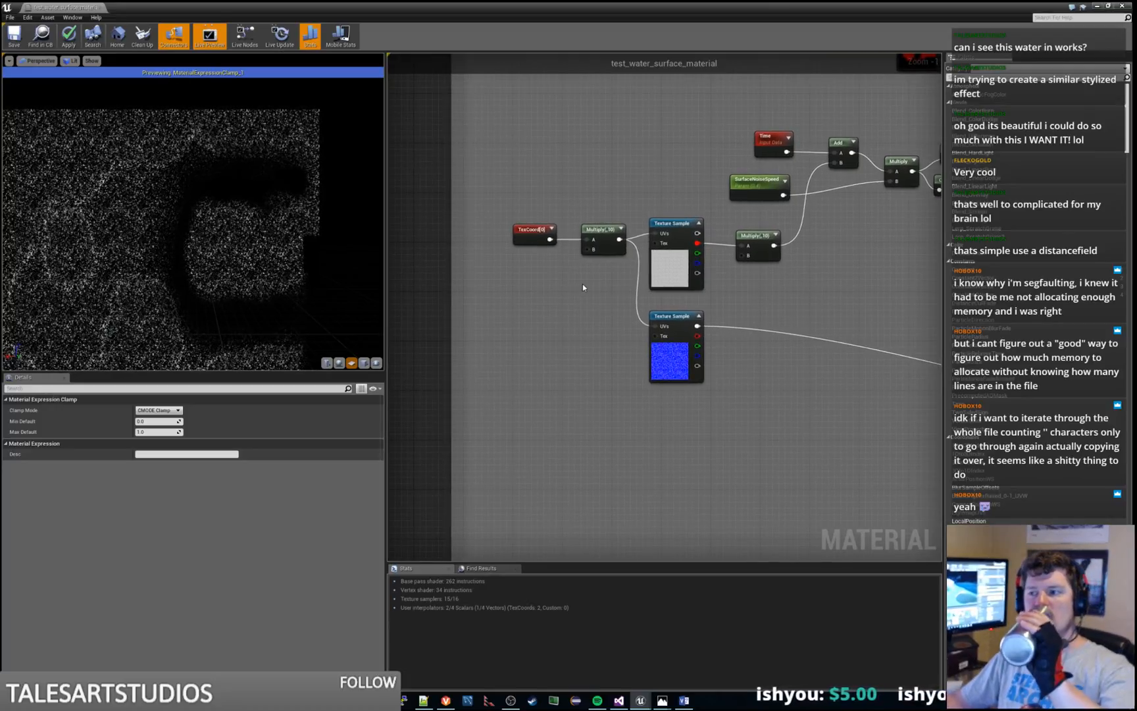
left_click(611, 226)
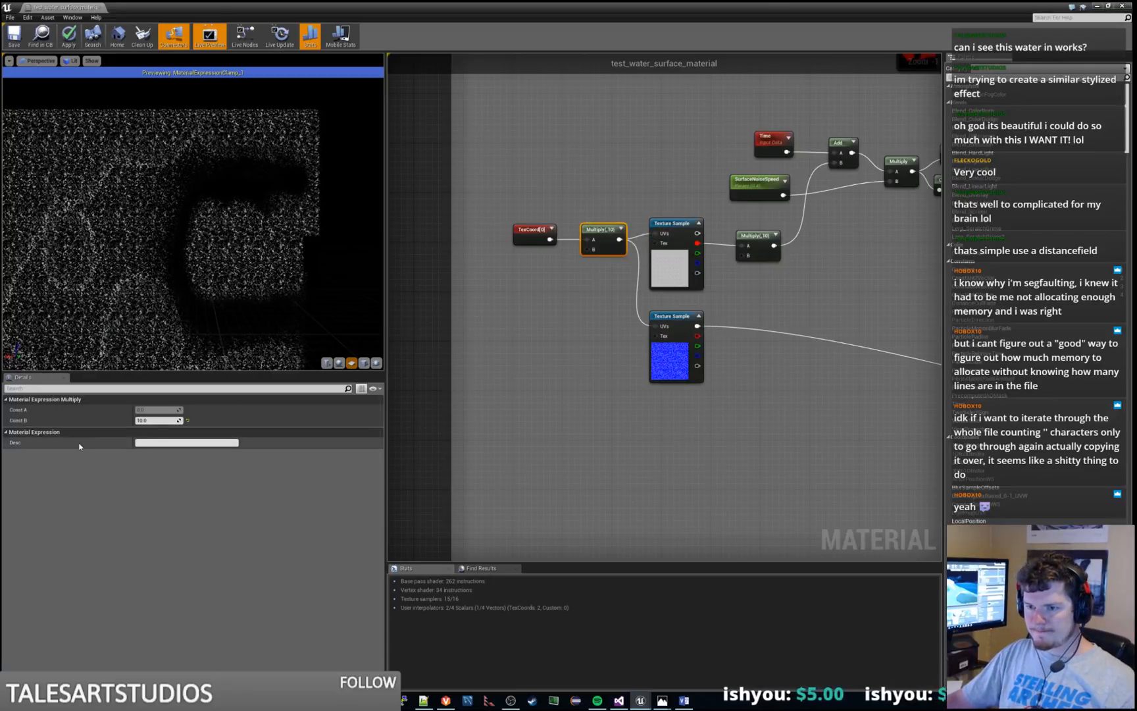
type("20")
key("Return")
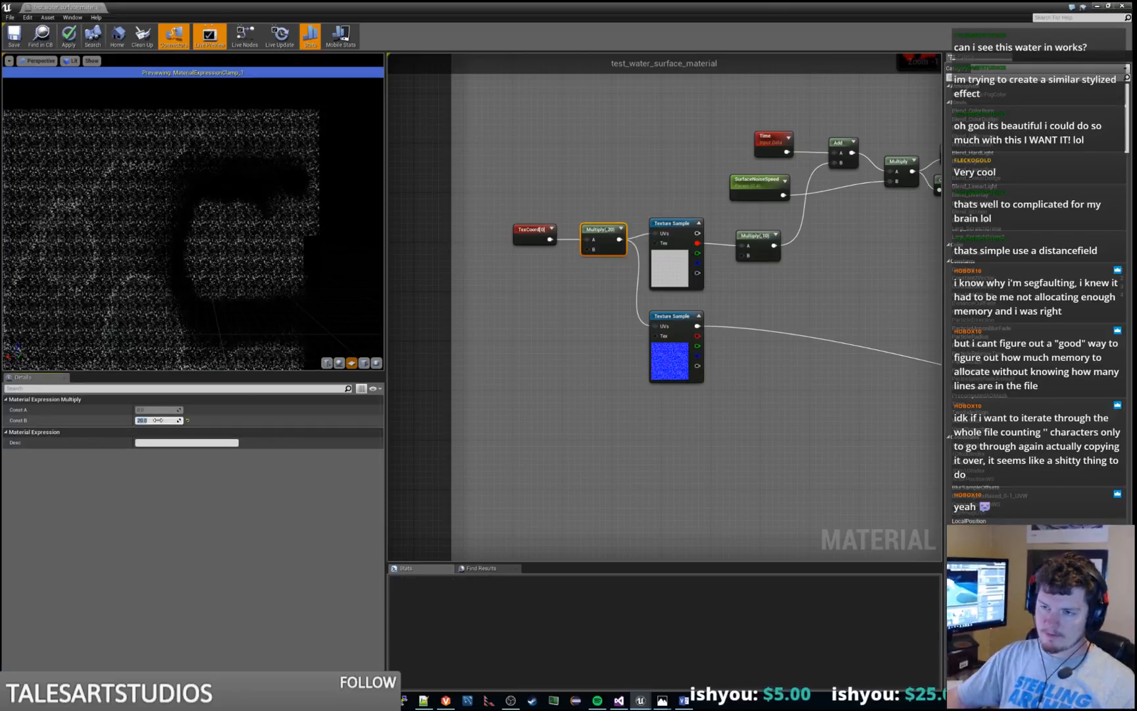
type("40")
key("Return")
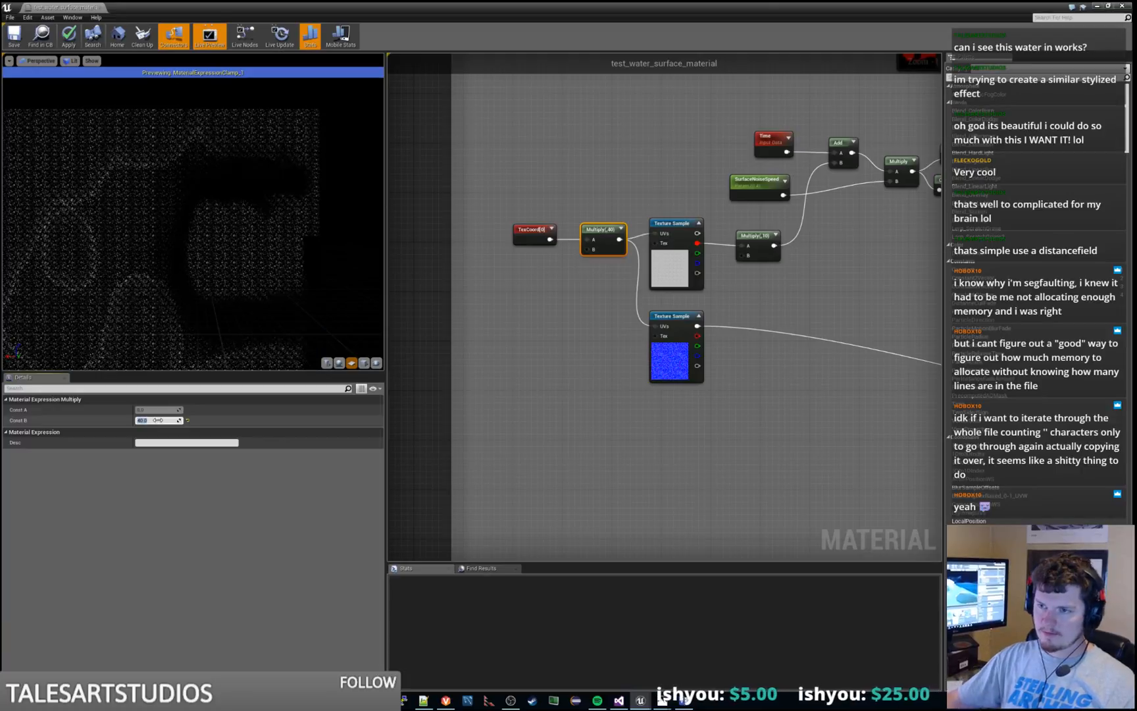
type("10")
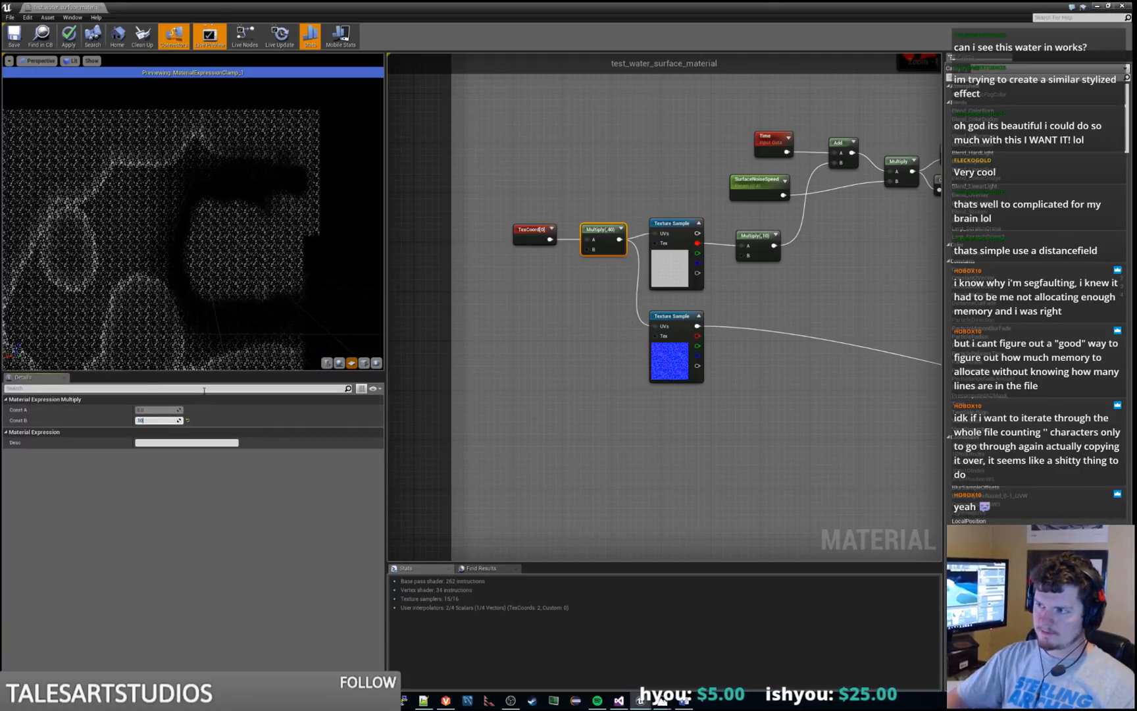
key("Return")
left_click(567, 300)
Examine the motion noise nodes in the Rough Shore Edge group and the layout of the Calm Shore Edge group
scroll(570, 316, "down", 5)
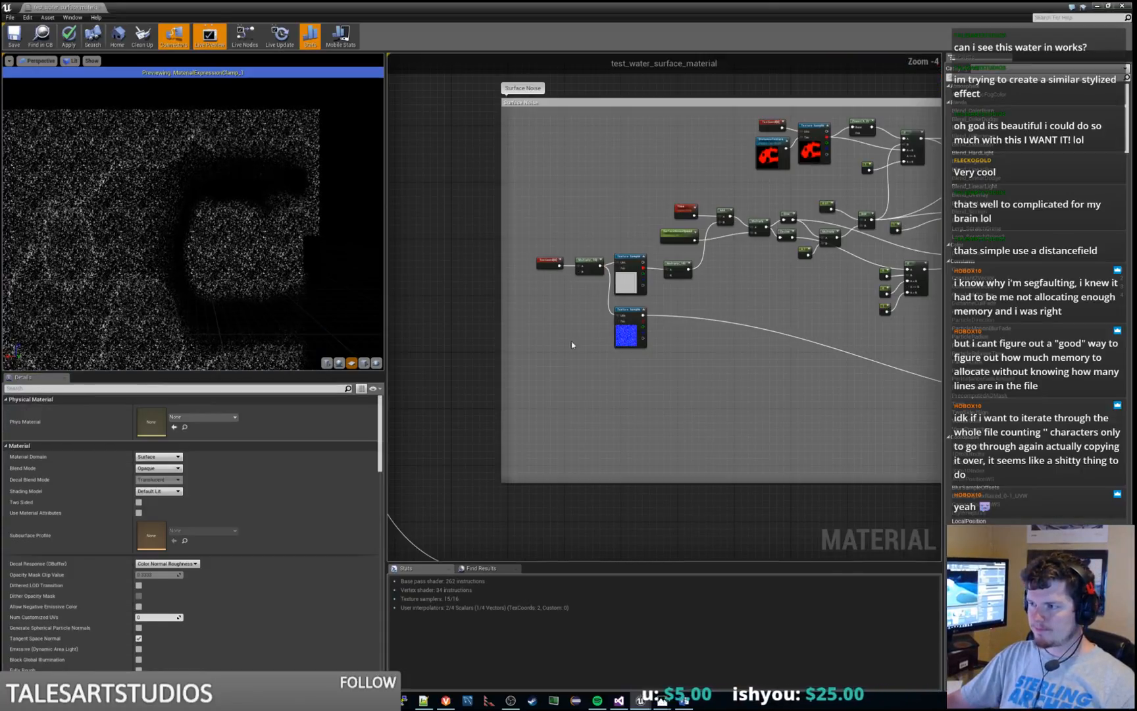
scroll(605, 272, "down", 4)
right_click_drag(481, 447, 789, 185)
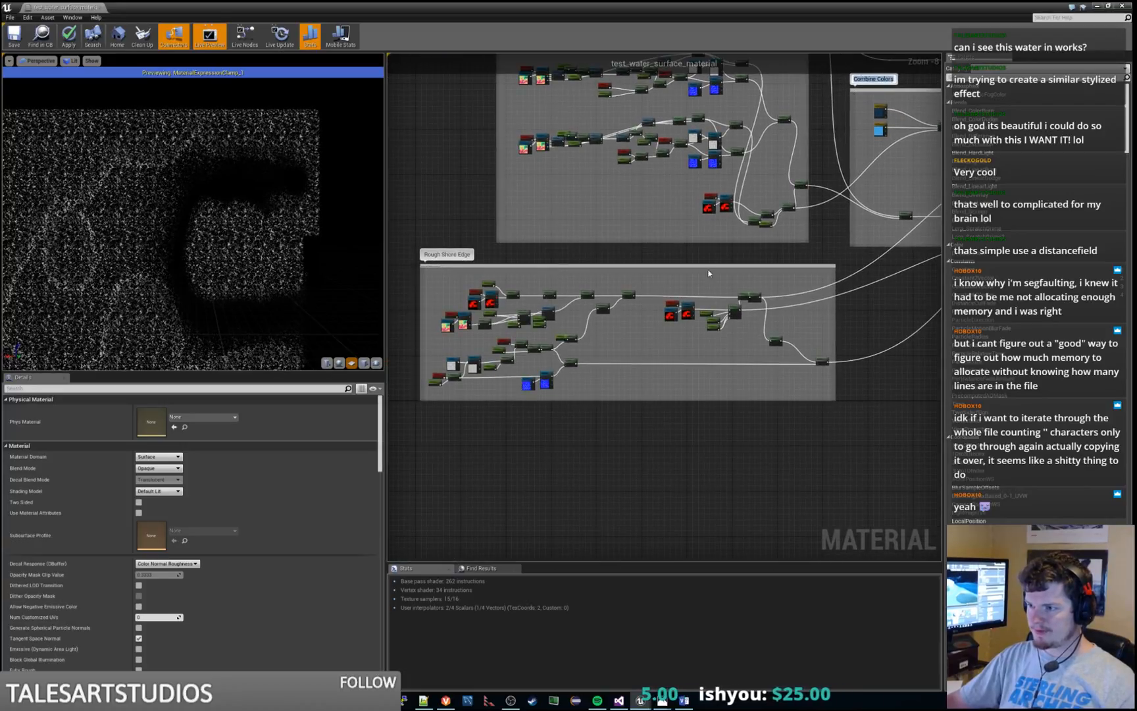
scroll(549, 358, "up", 3)
right_click_drag(443, 395, 622, 307)
scroll(621, 306, "up", 5)
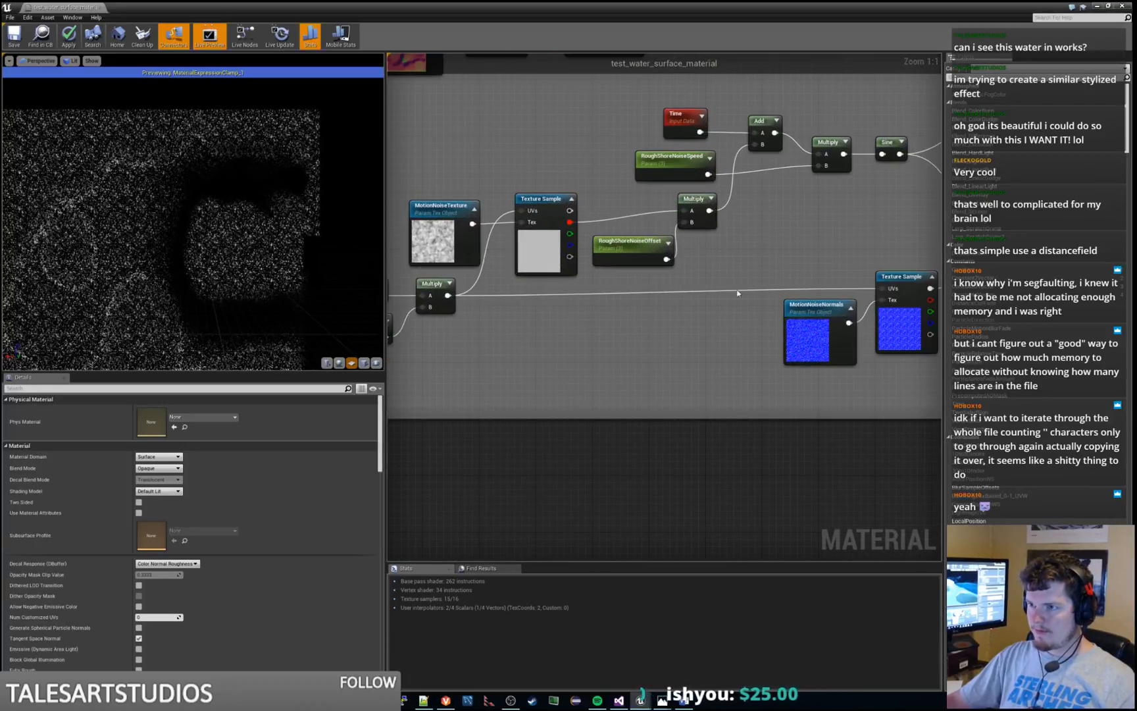
right_click_drag(643, 257, 656, 335)
right_click_drag(507, 289, 594, 269)
scroll(607, 260, "down", 6)
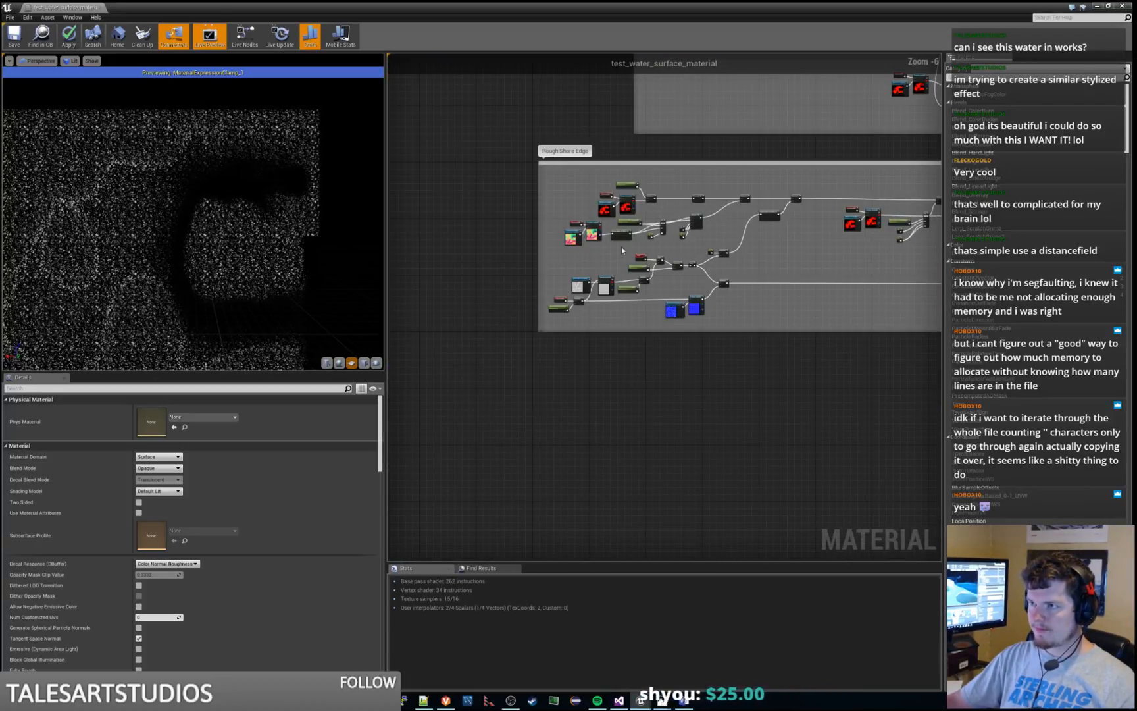
right_click_drag(693, 156, 554, 540)
right_click_drag(592, 216, 607, 361)
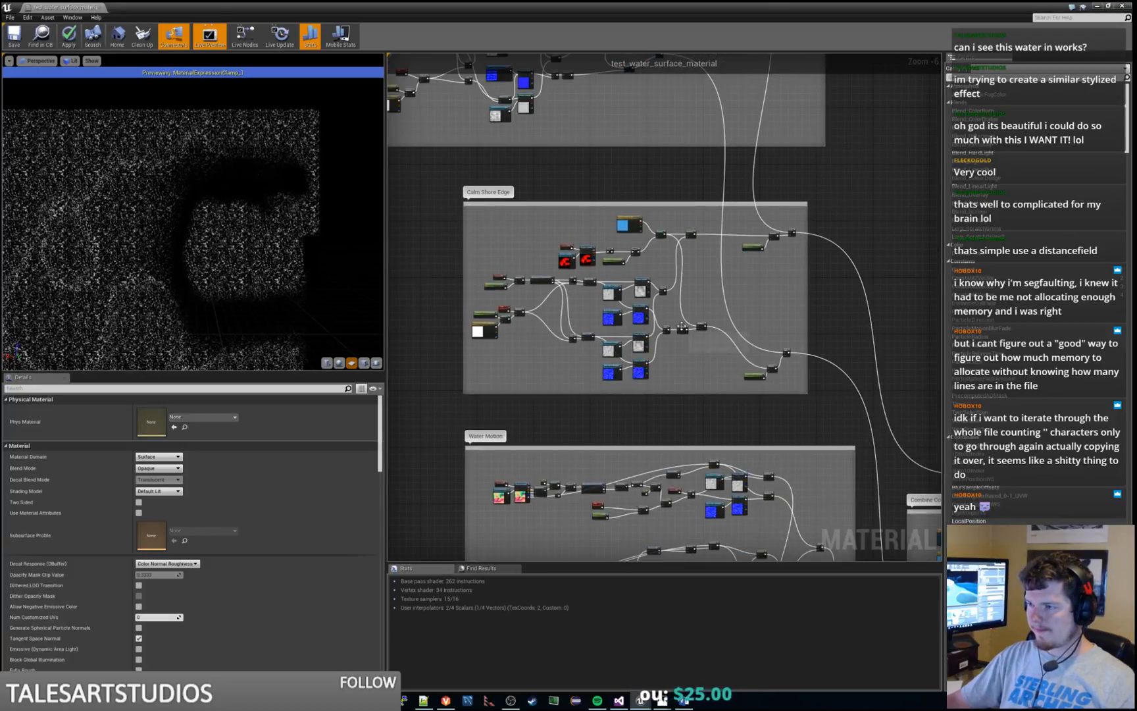
scroll(682, 325, "up", 4)
scroll(552, 223, "down", 3)
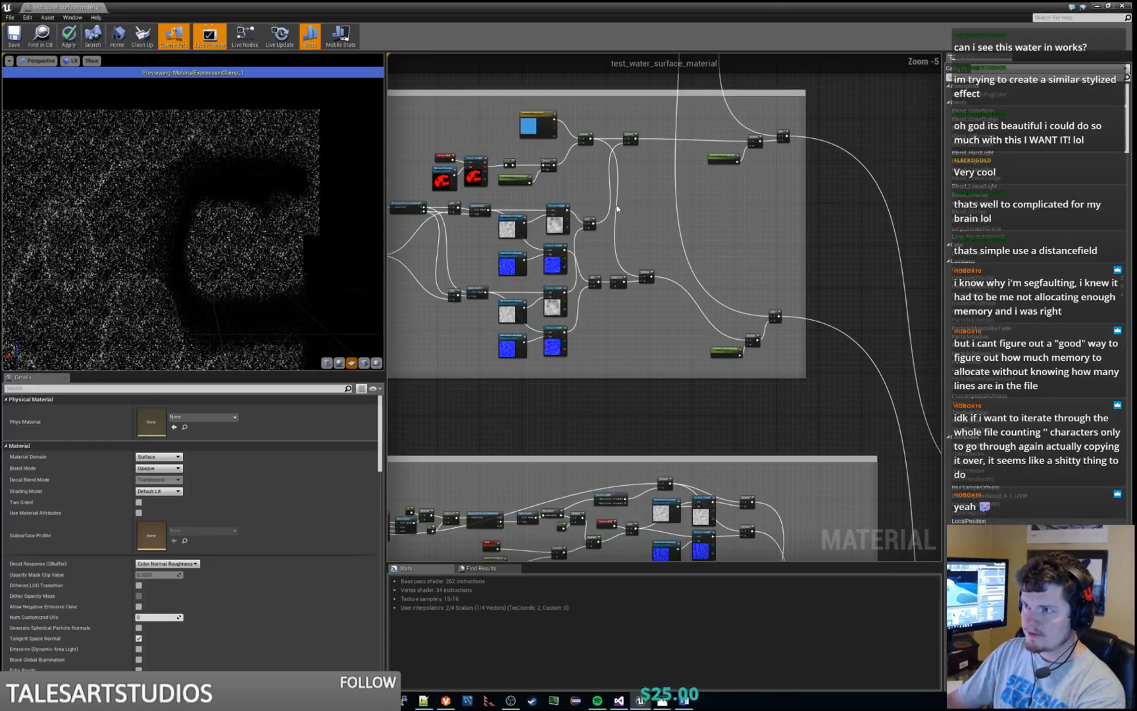
right_click_drag(617, 209, 726, 294)
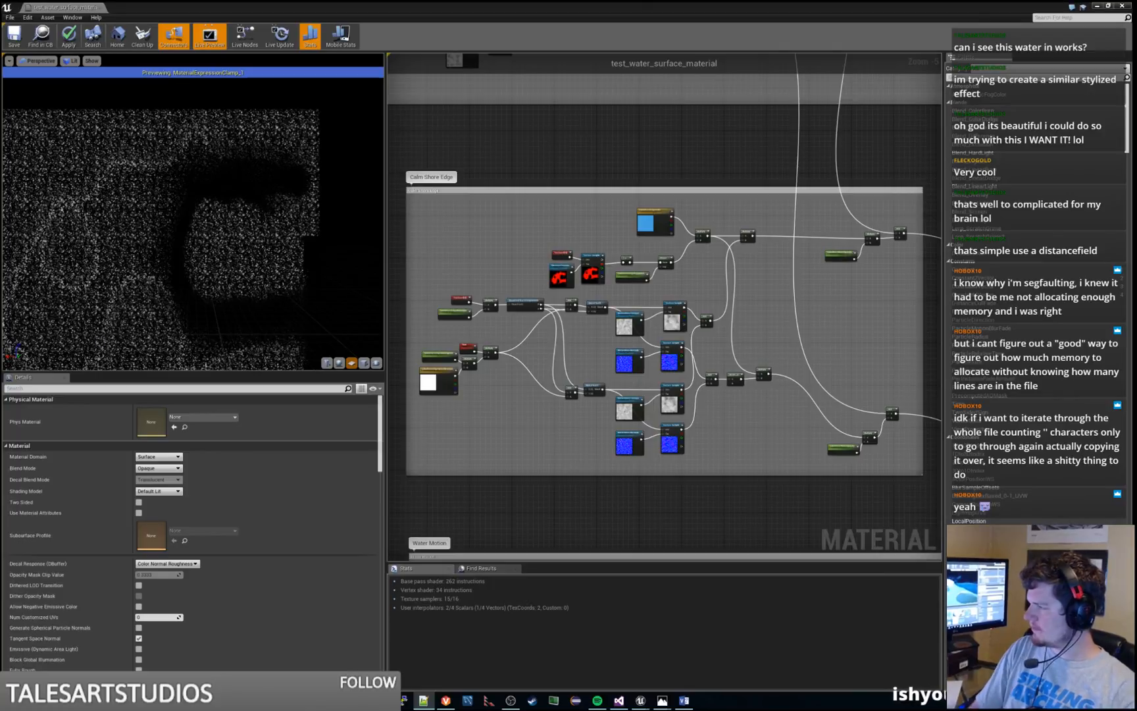
Examine the Calm Water Effects group's noise and normal texture samples, and check the material's texture sampler usage in the statistics
left_click(656, 176)
right_click_drag(644, 176, 650, 455)
scroll(834, 239, "down", 2)
scroll(792, 281, "up", 5)
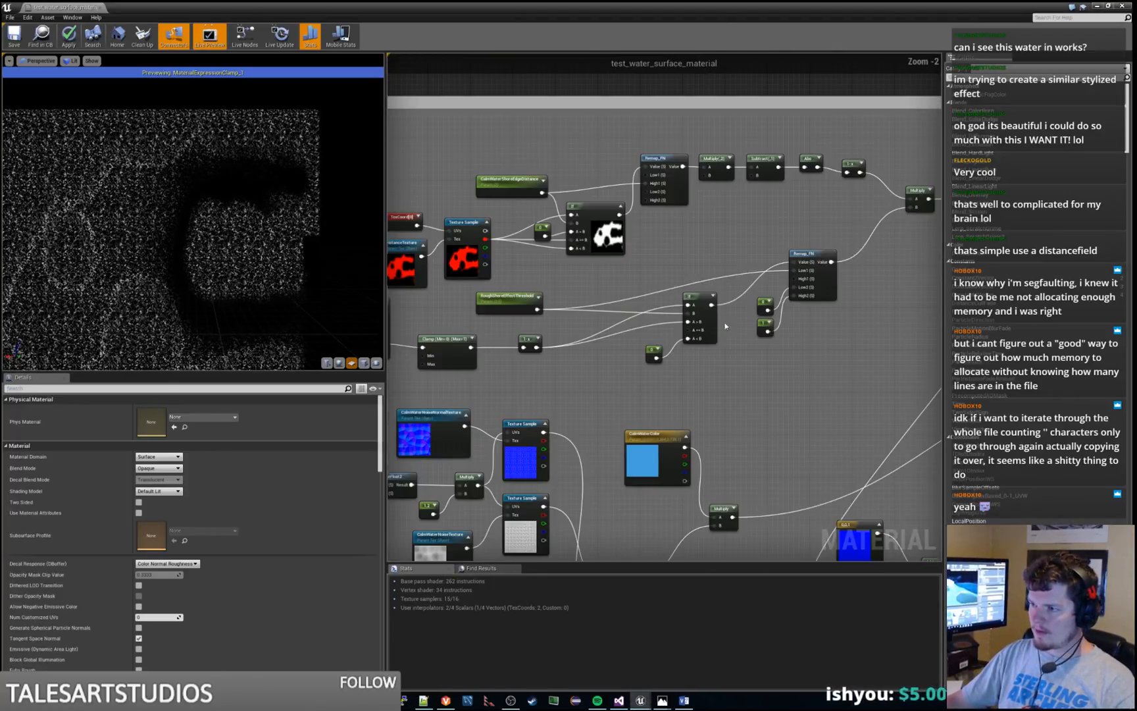
left_click(484, 599)
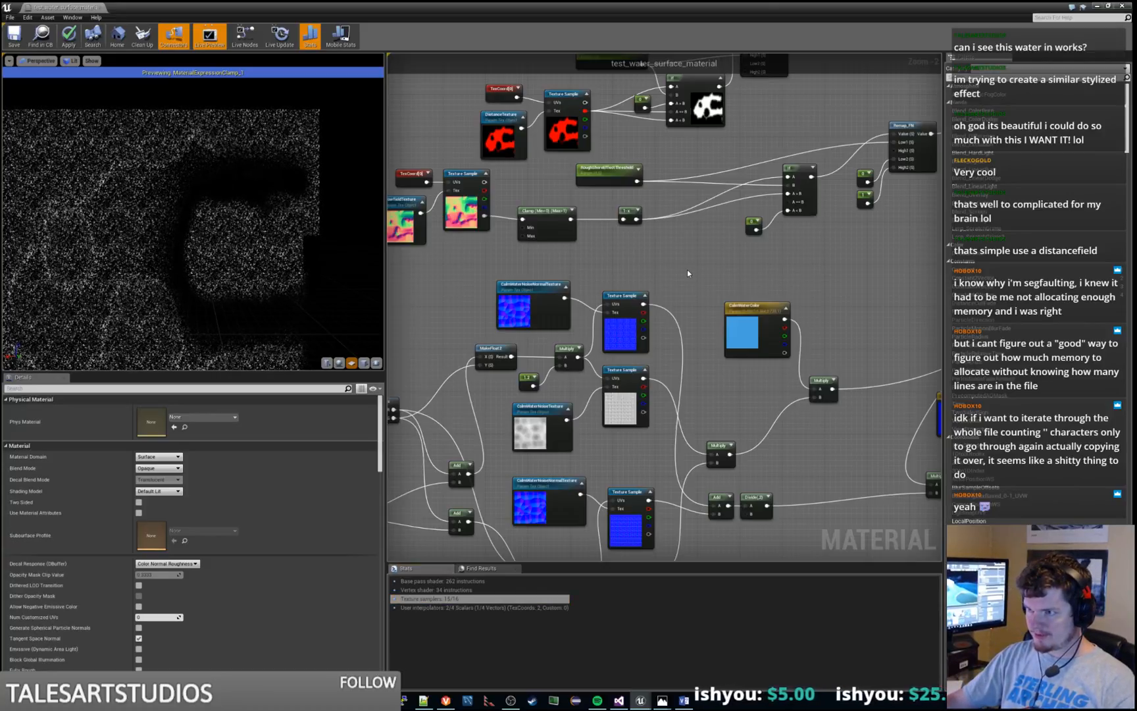
scroll(621, 251, "down", 3)
scroll(621, 251, "up", 4)
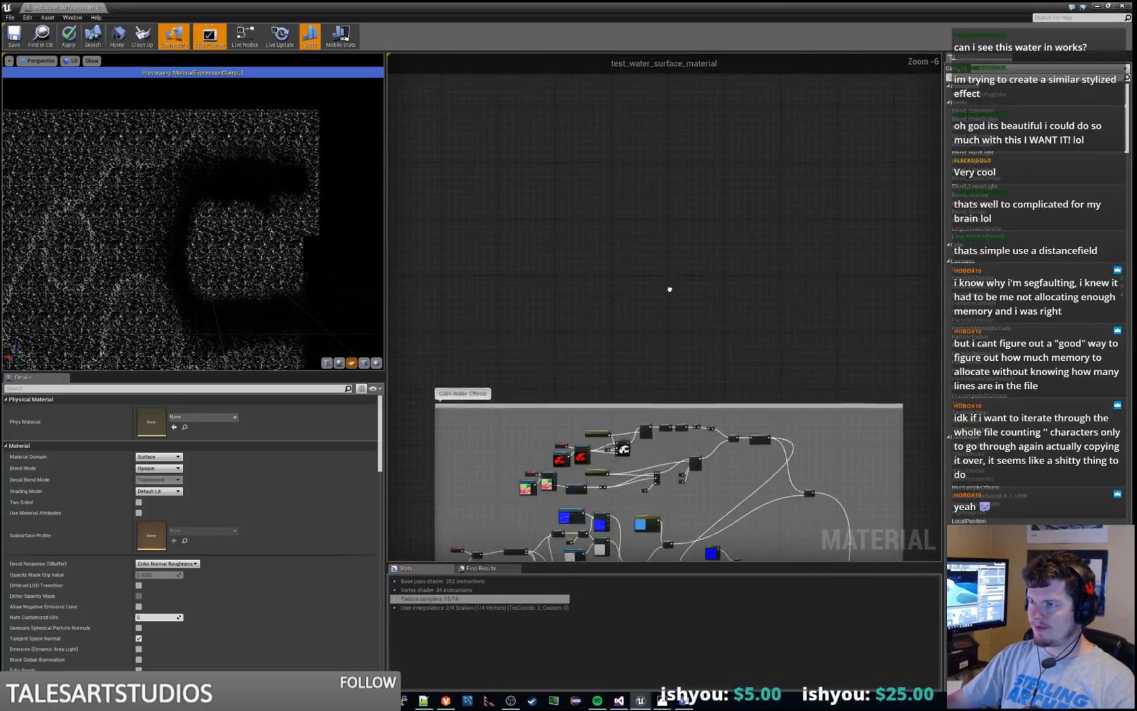
right_click_drag(612, 217, 644, 403)
left_click(446, 600)
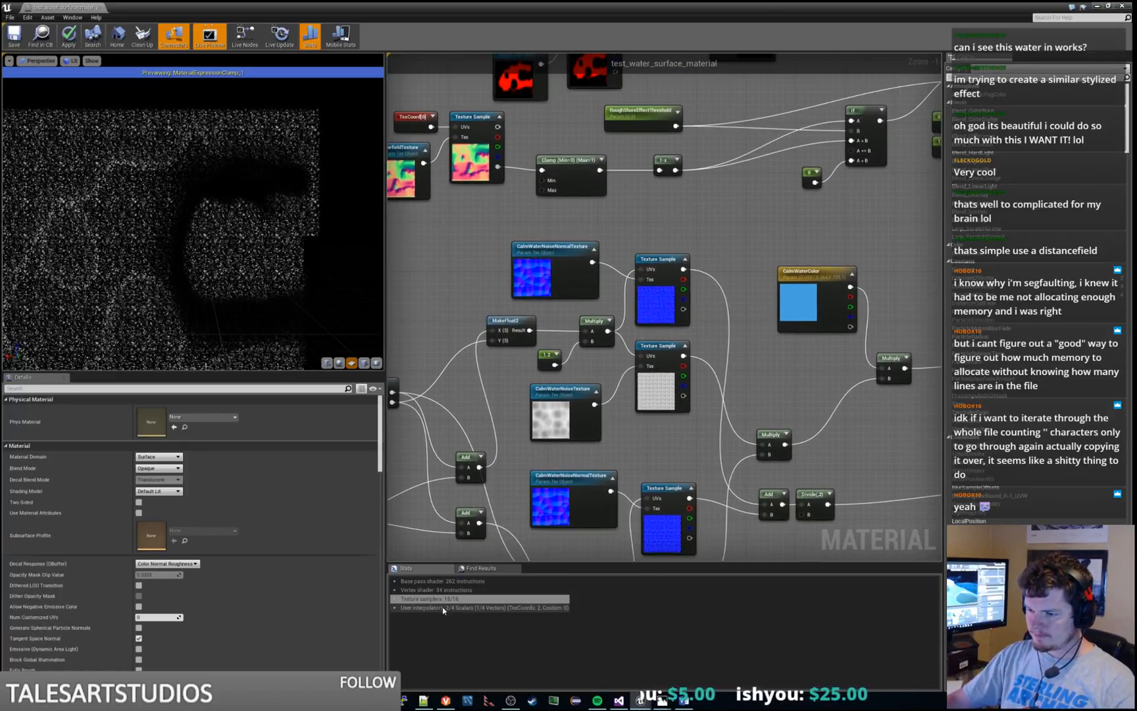
right_click_drag(508, 226, 570, 255)
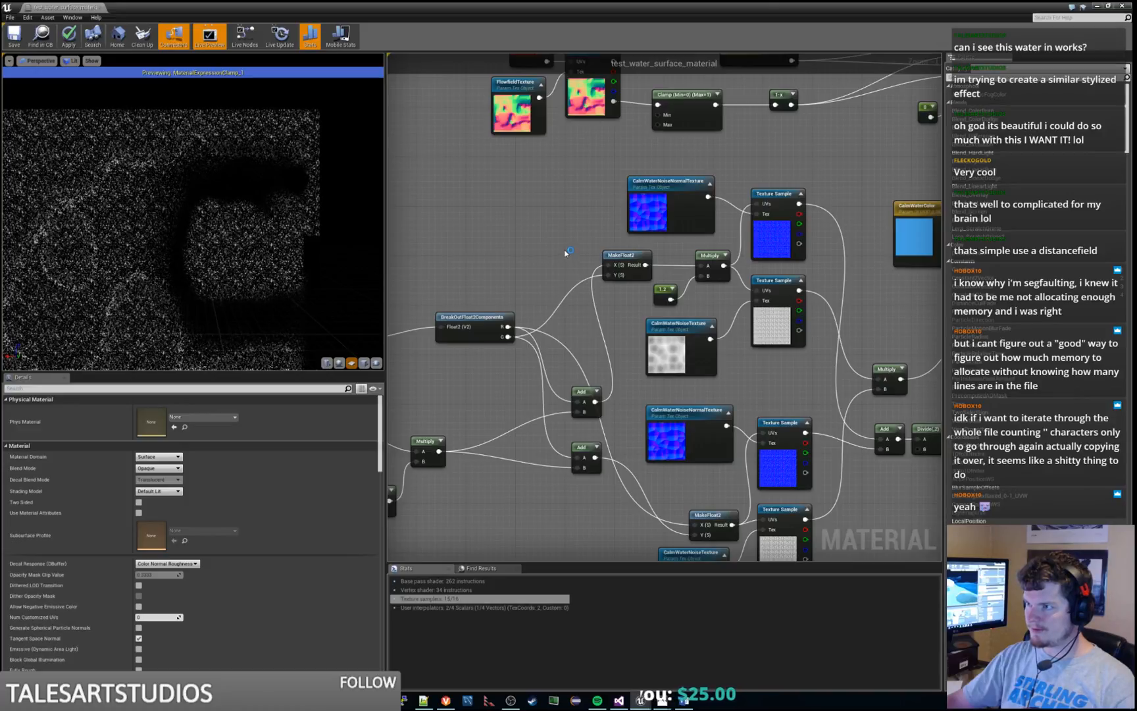
scroll(561, 249, "down", 1)
right_click_drag(542, 322, 583, 207)
right_click_drag(612, 410, 390, 418)
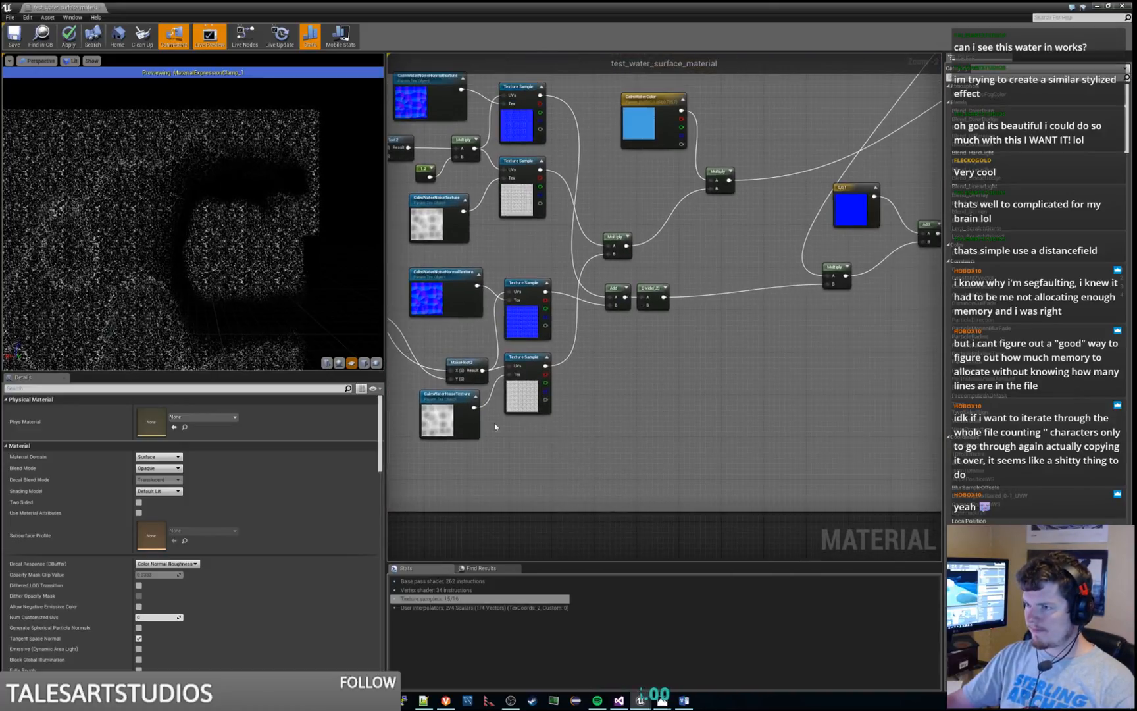
Examine the Water Motion group's noise and normal texture samples and its FlowfieldTexture parameter
right_click_drag(904, 306, 533, 422)
scroll(839, 249, "down", 6)
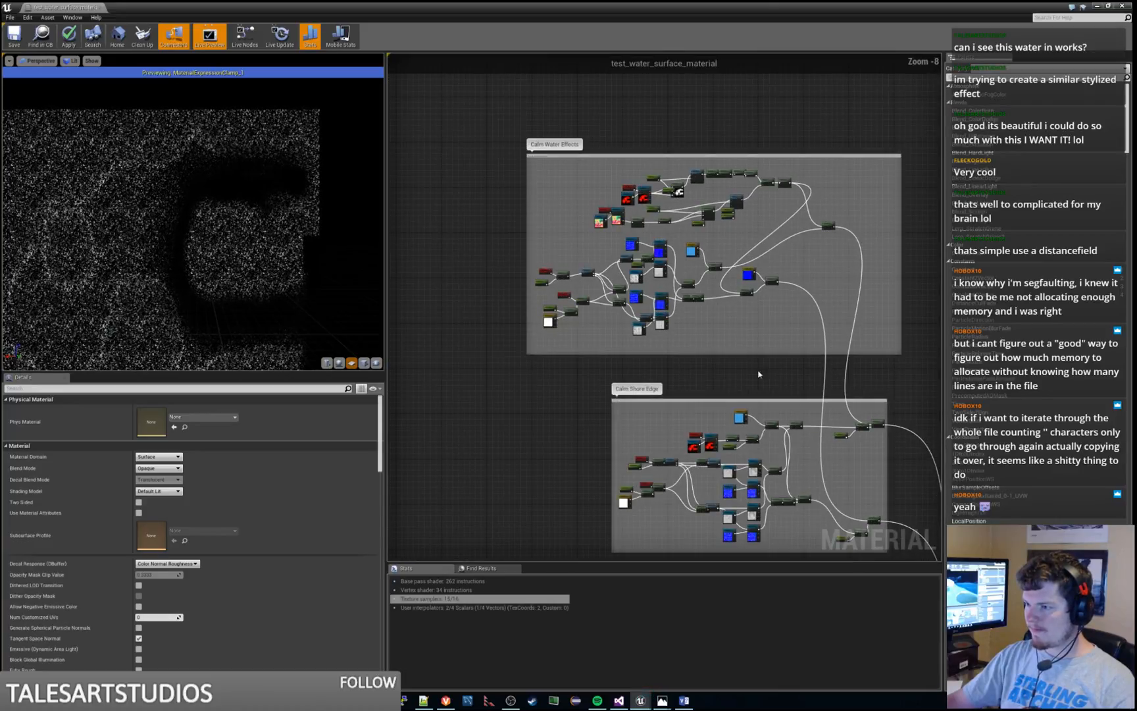
right_click_drag(767, 468, 757, 294)
scroll(756, 296, "up", 6)
right_click_drag(630, 316, 683, 137)
scroll(683, 134, "down", 5)
scroll(736, 338, "up", 2)
right_click_drag(739, 339, 754, 218)
scroll(755, 219, "up", 4)
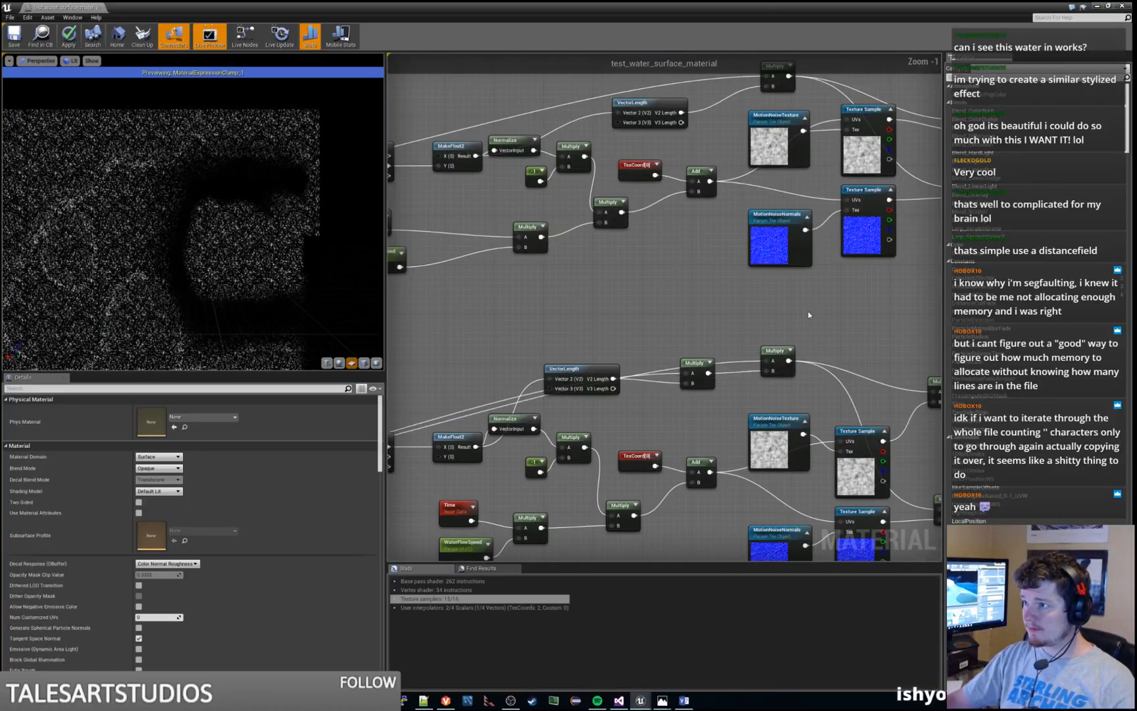
right_click_drag(810, 314, 788, 94)
scroll(788, 94, "down", 3)
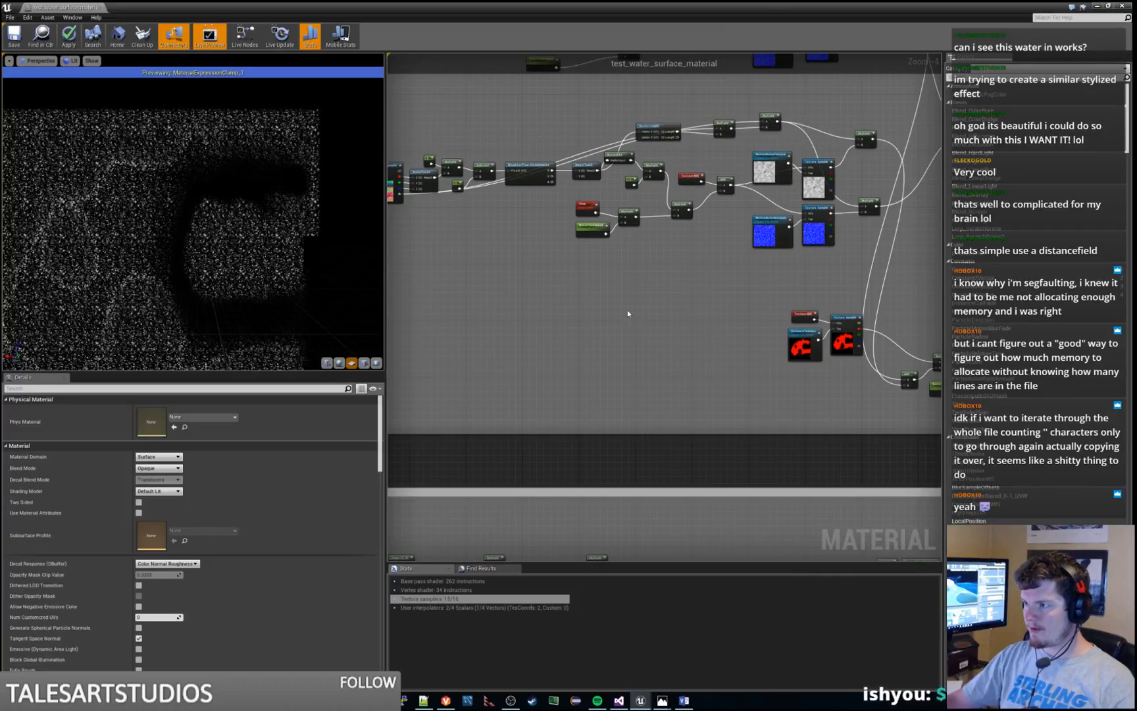
right_click_drag(627, 313, 739, 490)
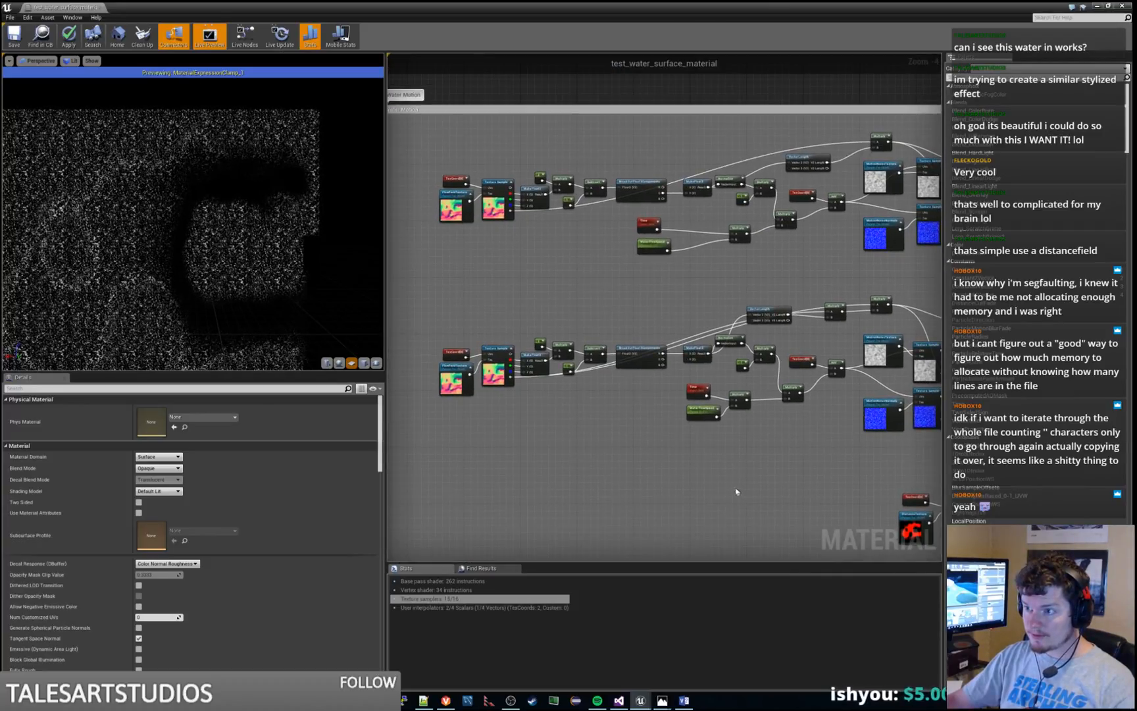
left_click(453, 201)
Examine the texture parameters and samples in the Calm Shore Edge and Calm Water Effects groups
right_click_drag(600, 285, 590, 520)
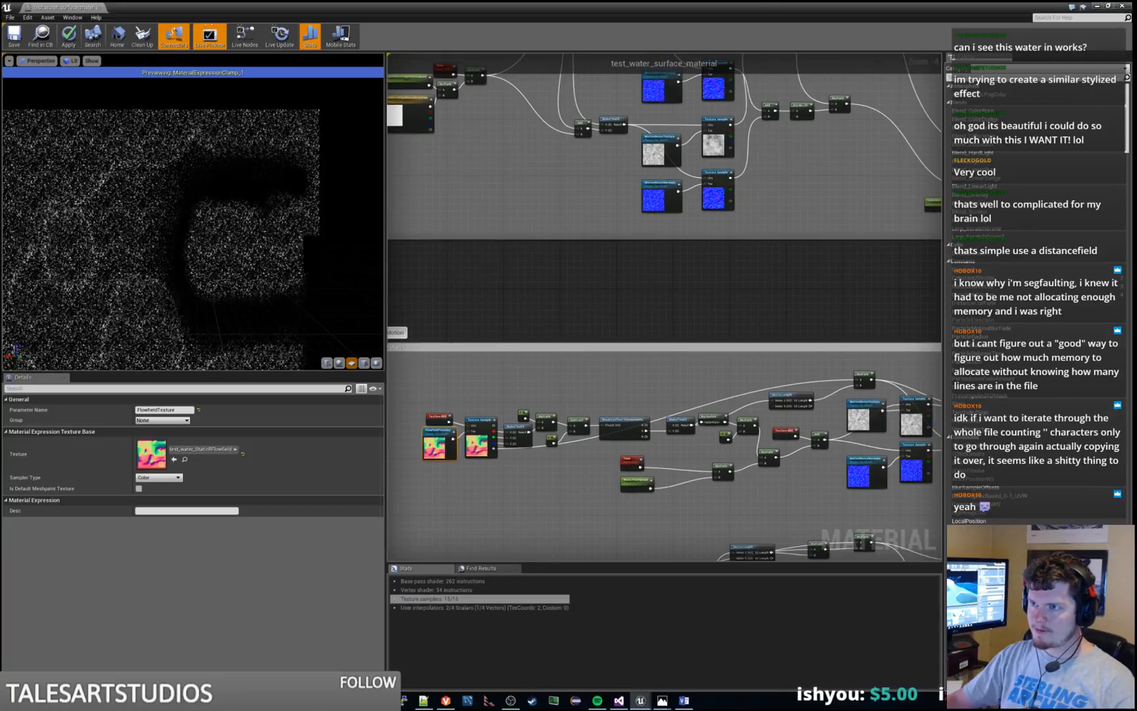
right_click_drag(502, 98, 665, 324)
right_click_drag(808, 284, 619, 331)
scroll(629, 320, "up", 3)
scroll(754, 257, "down", 6)
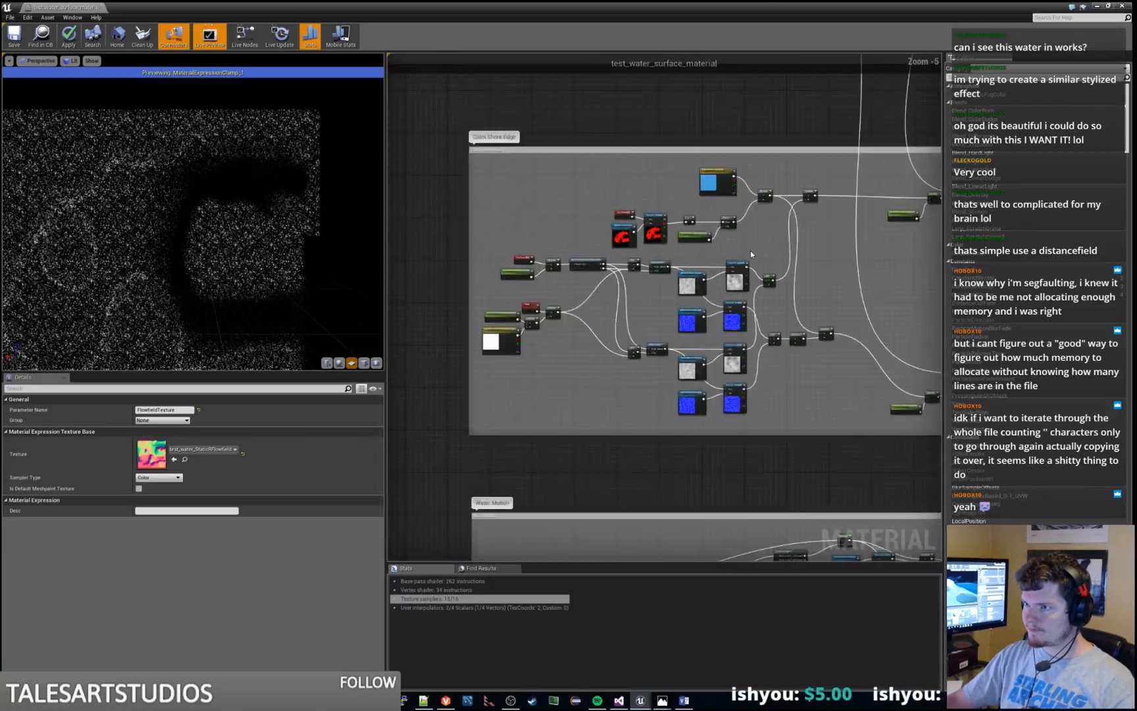
scroll(727, 210, "up", 4)
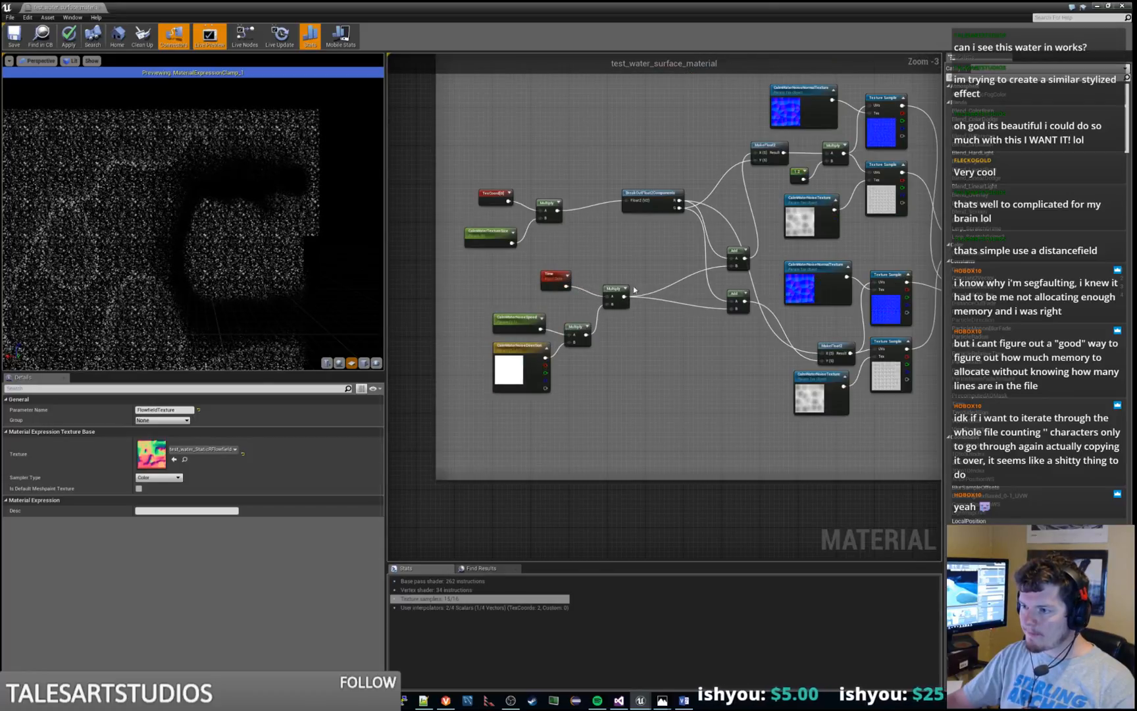
right_click_drag(670, 239, 489, 465)
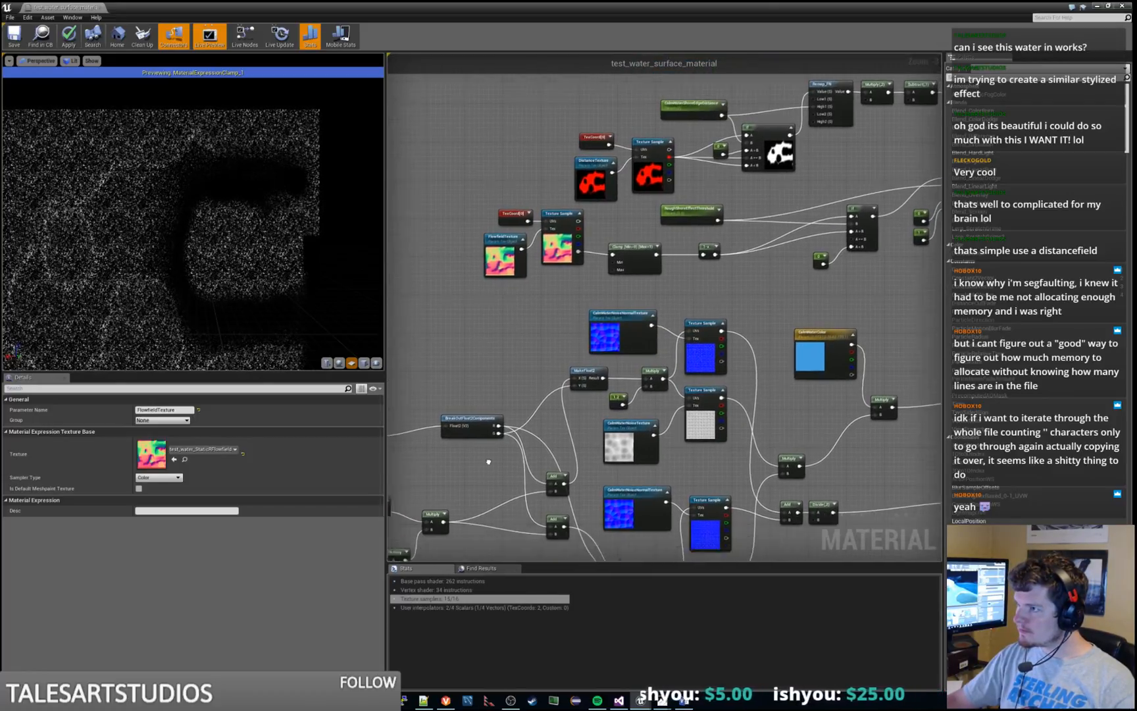
scroll(623, 260, "down", 8)
scroll(744, 297, "up", 12)
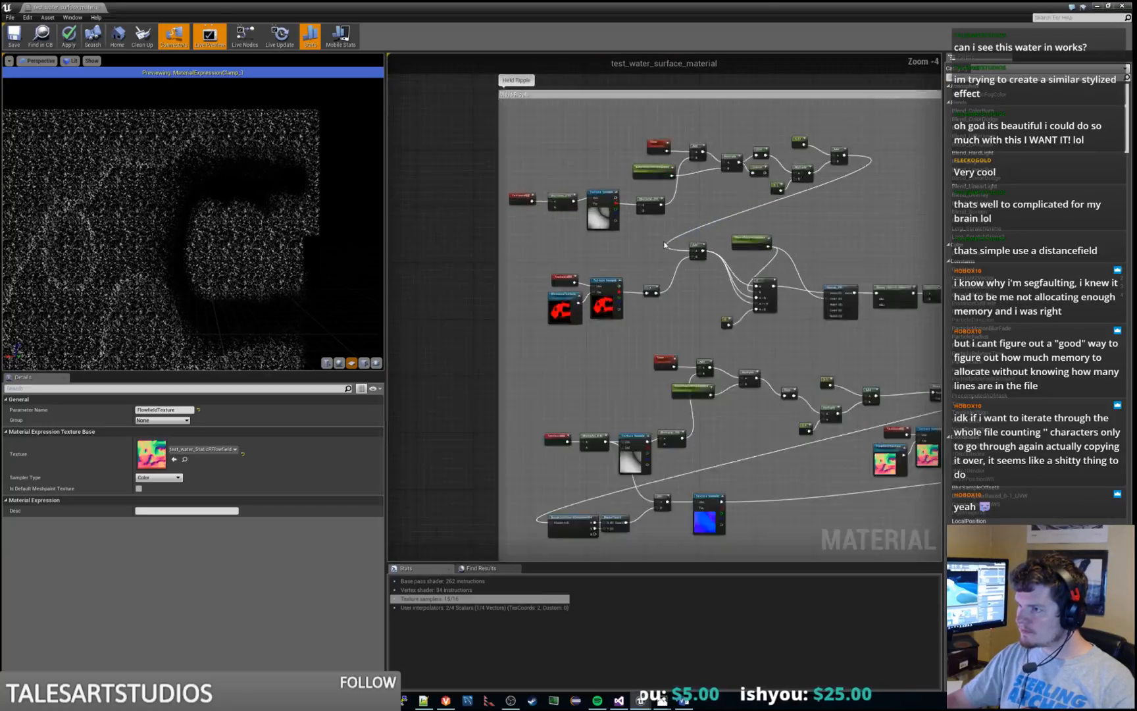
Examine the ripple group's edge noise and edge noise normals texture samples and its flowfield texture nodes
left_click(617, 222)
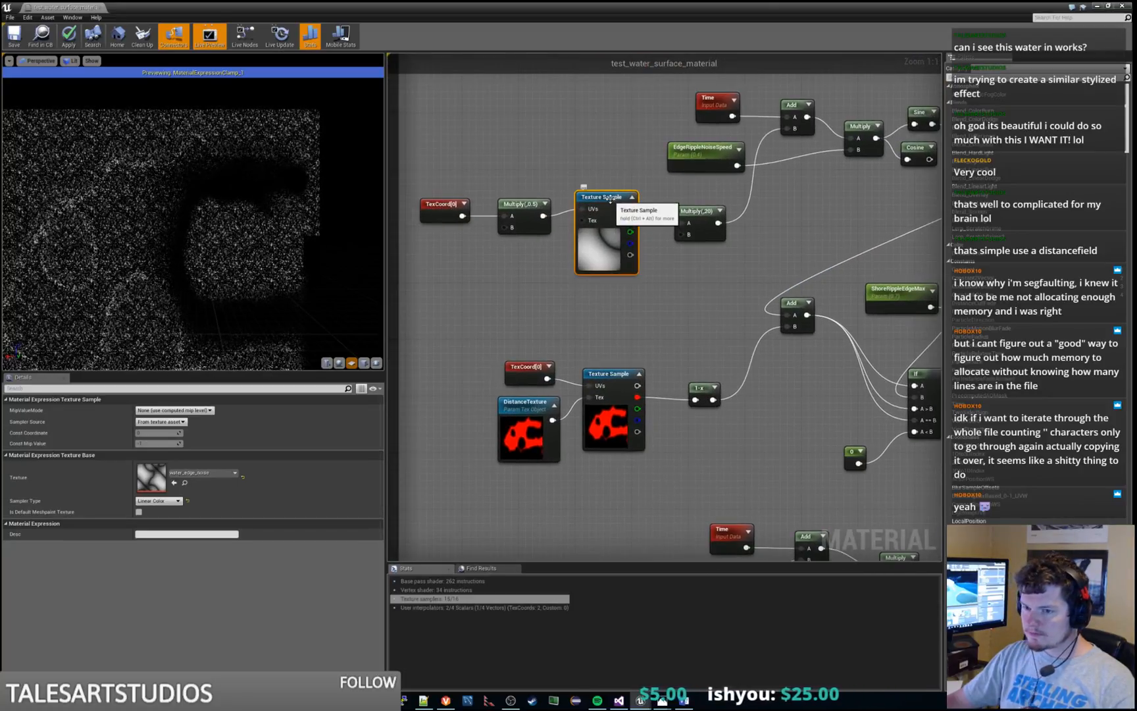
scroll(636, 311, "down", 4)
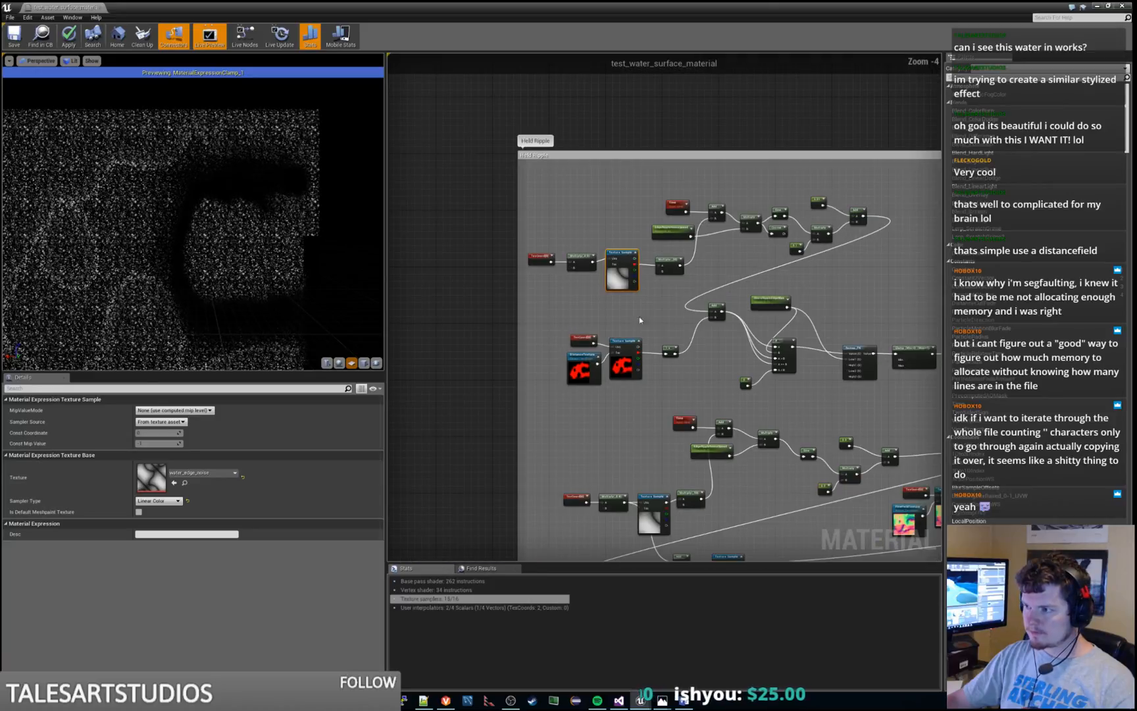
scroll(596, 248, "up", 5)
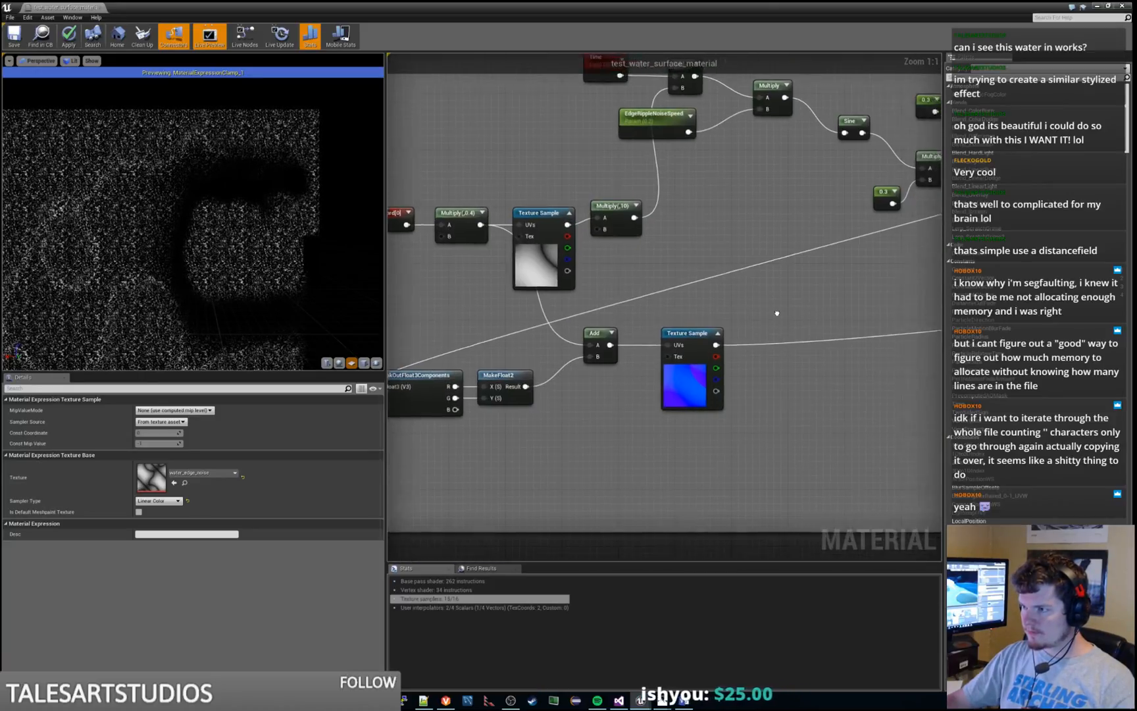
left_click(586, 311)
scroll(774, 334, "down", 3)
right_click_drag(895, 337, 592, 418)
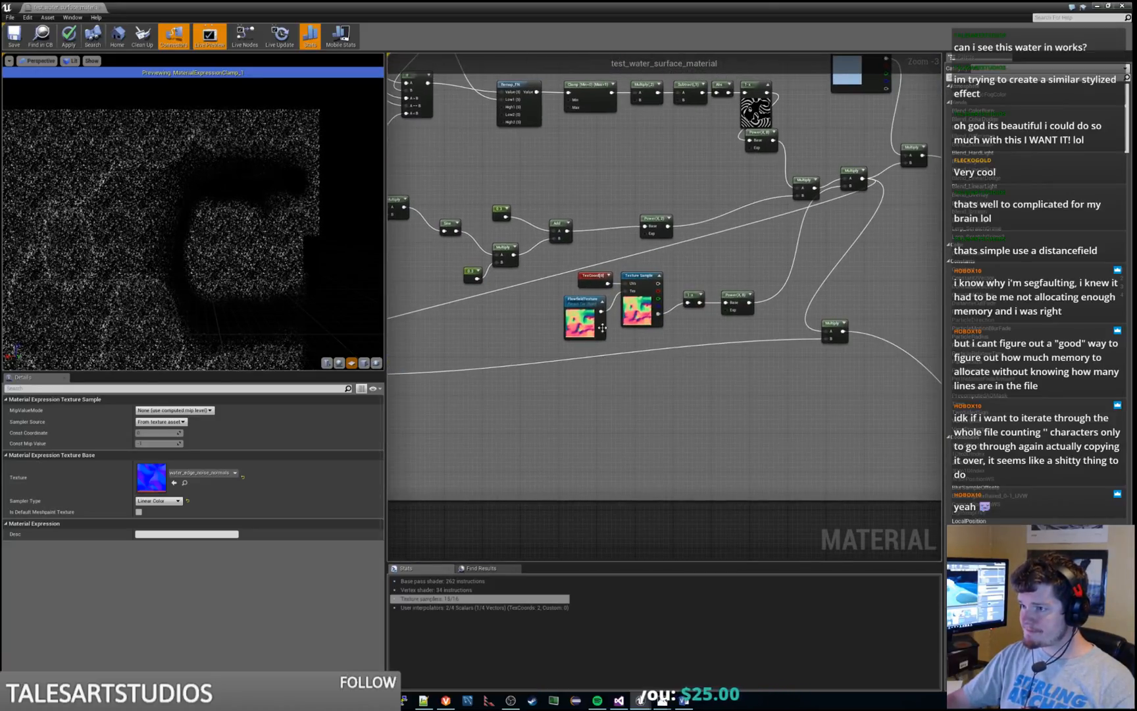
scroll(597, 325, "up", 2)
scroll(597, 324, "down", 6)
scroll(614, 367, "up", 4)
right_click_drag(726, 135, 701, 304)
left_click(710, 167)
right_click_drag(614, 222, 979, 314)
right_click_drag(562, 235, 586, 305)
scroll(595, 298, "down", 3)
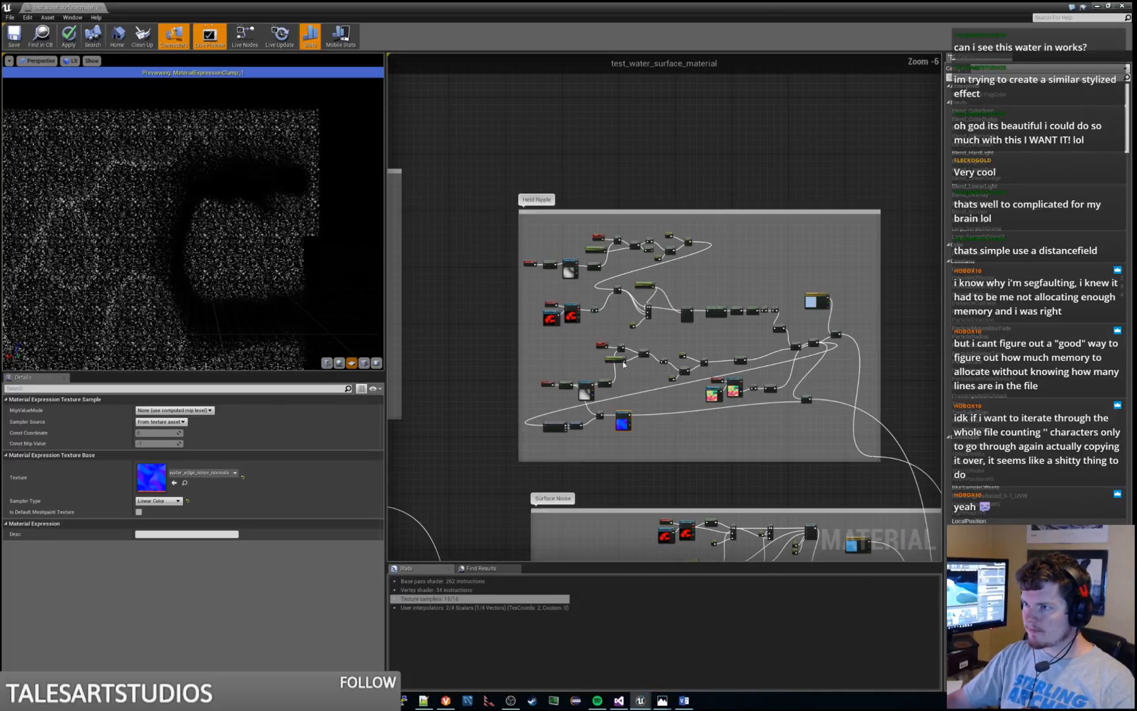
Move the TexCoord and Multiply nodes in the Surface Noise group up and away from the texture samples
right_click_drag(598, 500, 568, 240)
scroll(573, 444, "up", 4)
right_click_drag(562, 311, 644, 461)
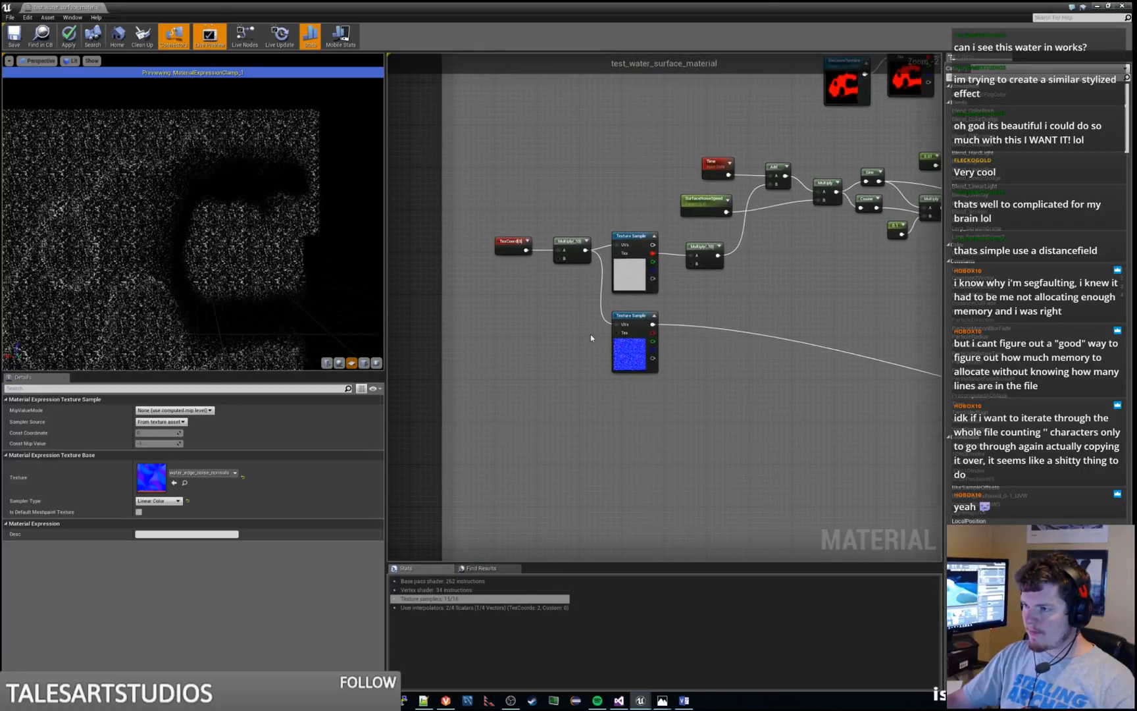
scroll(593, 339, "up", 2)
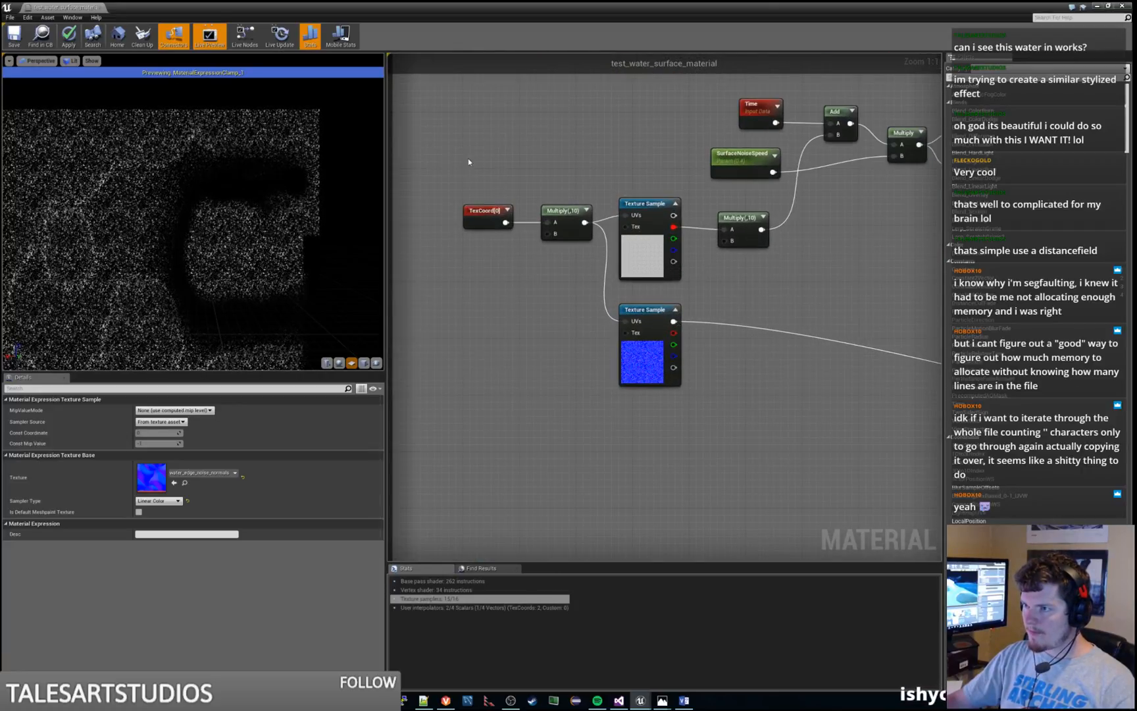
left_click_drag(468, 158, 544, 197)
left_click(553, 267)
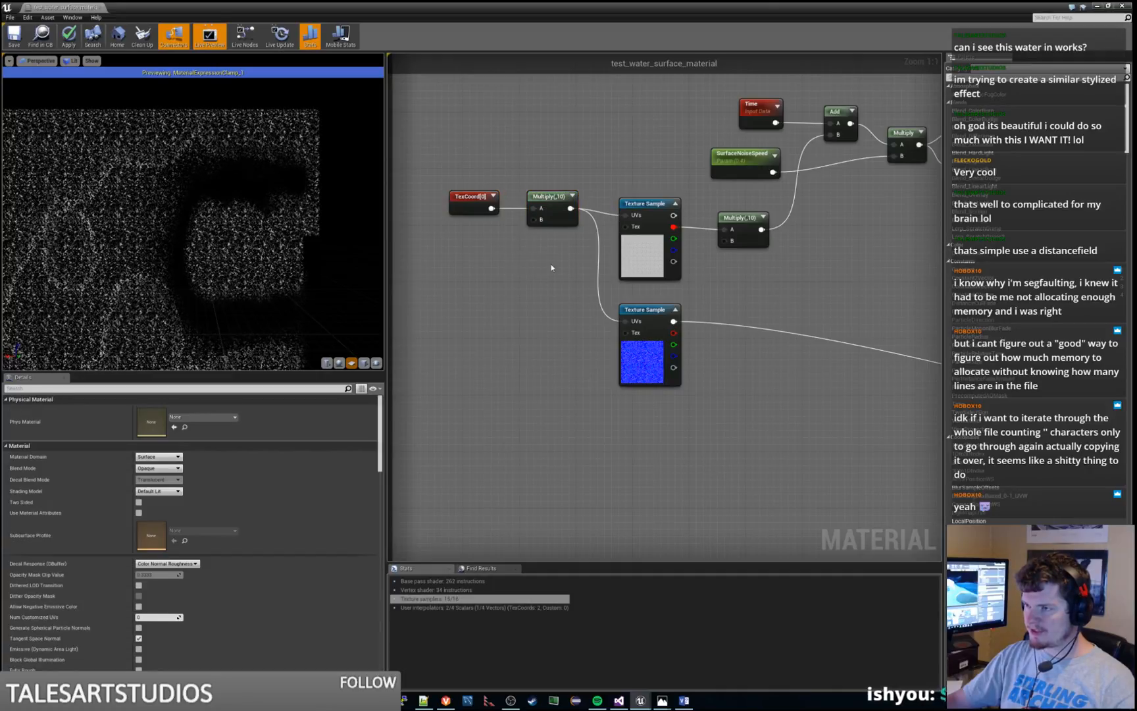
left_click_drag(625, 226, 534, 286)
type("texture")
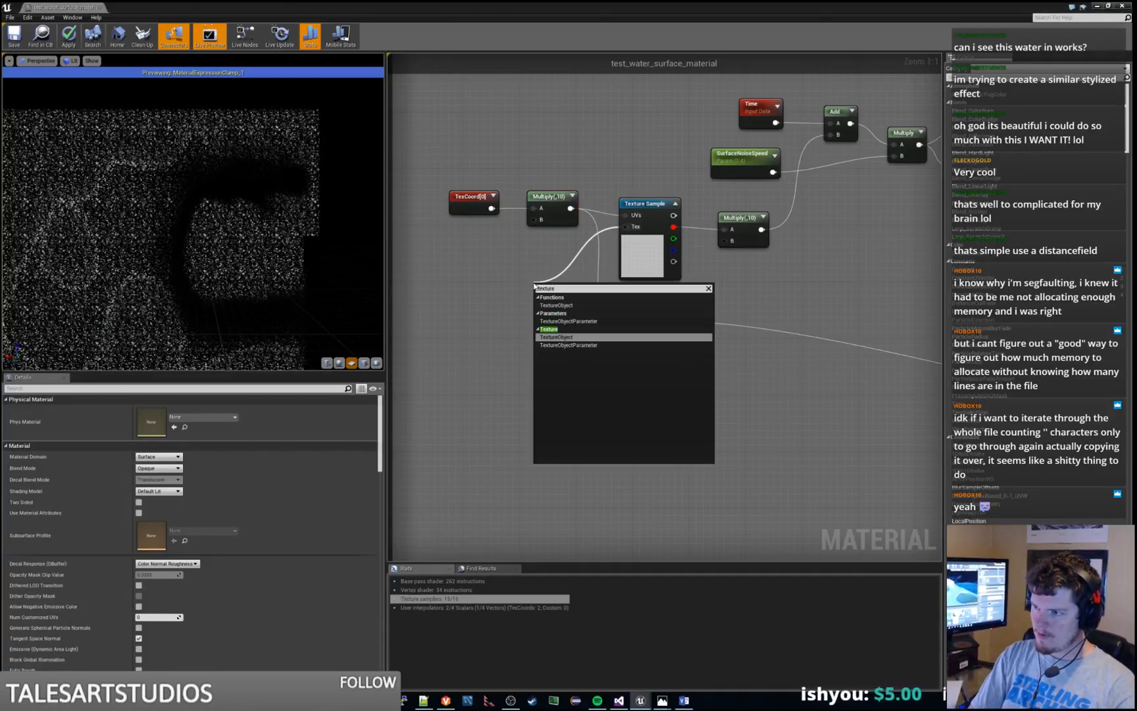
key("Return")
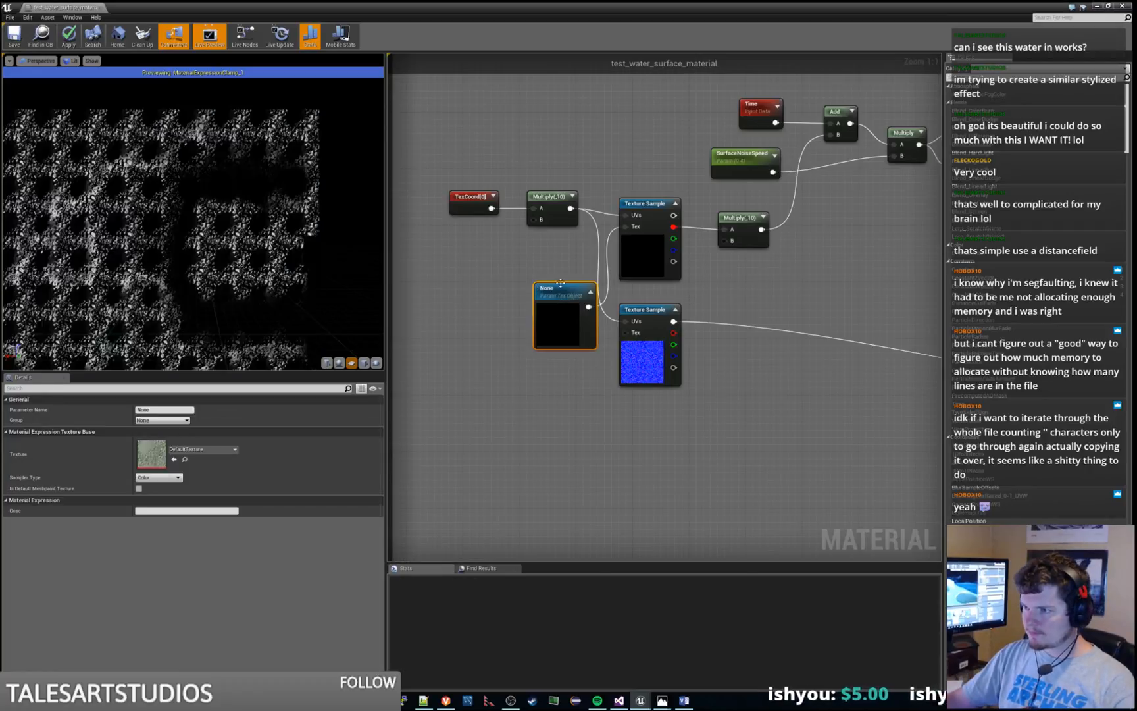
left_click_drag(559, 284, 495, 252)
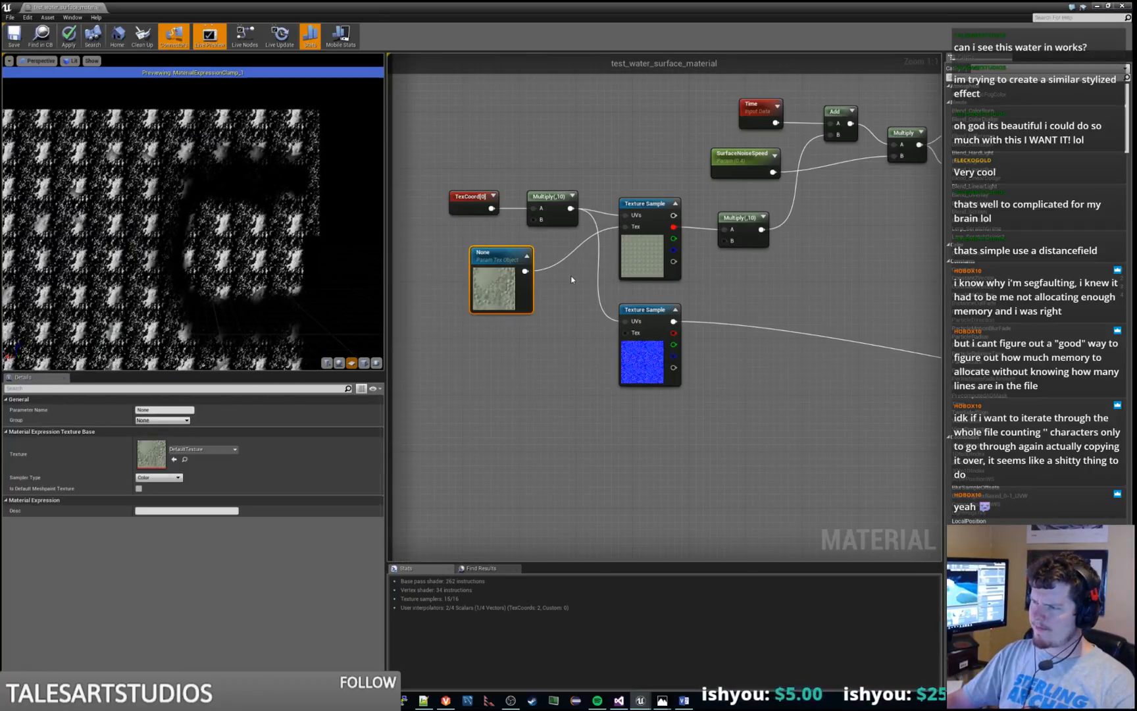
key("ctrl+z")
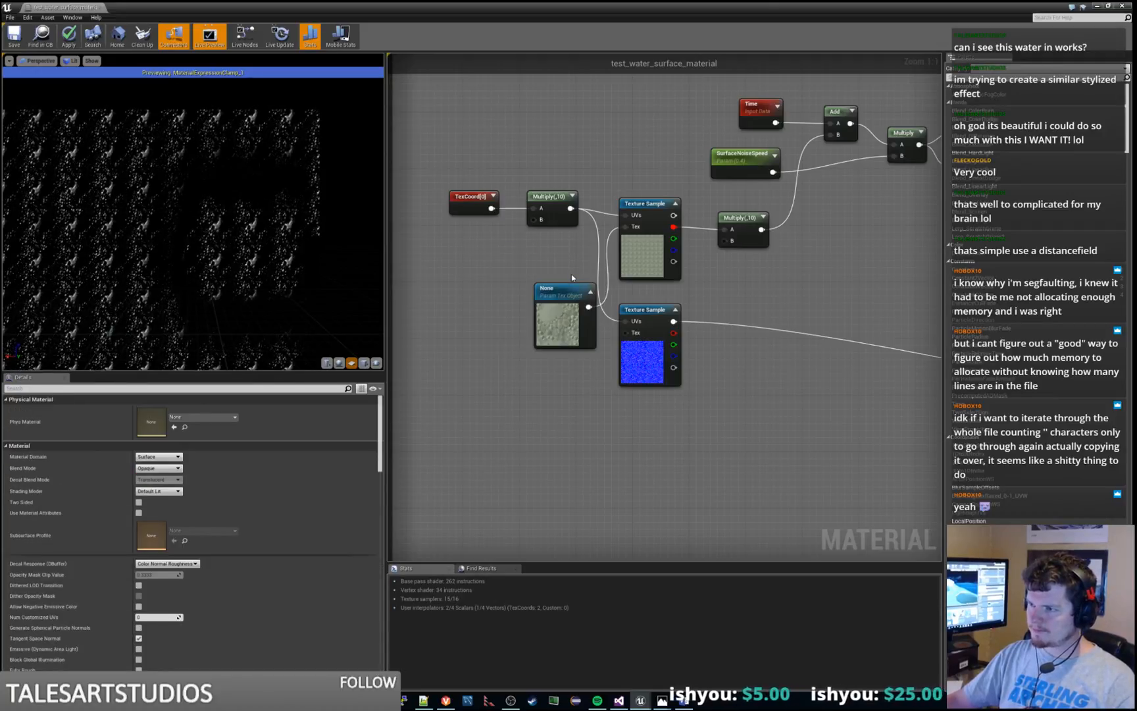
key("ctrl+z")
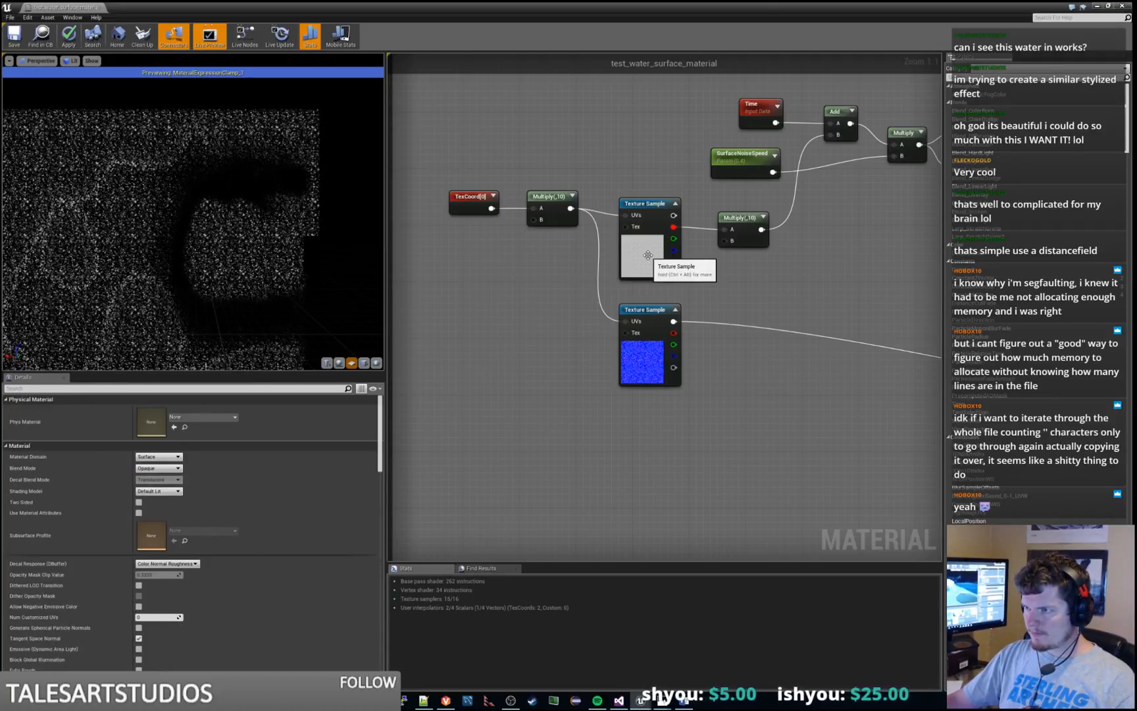
Add a TextureObjectParameter feeding the Tex input of the Surface Noise group's noise Texture Sample and place it beneath the Multiply node
left_click(641, 246)
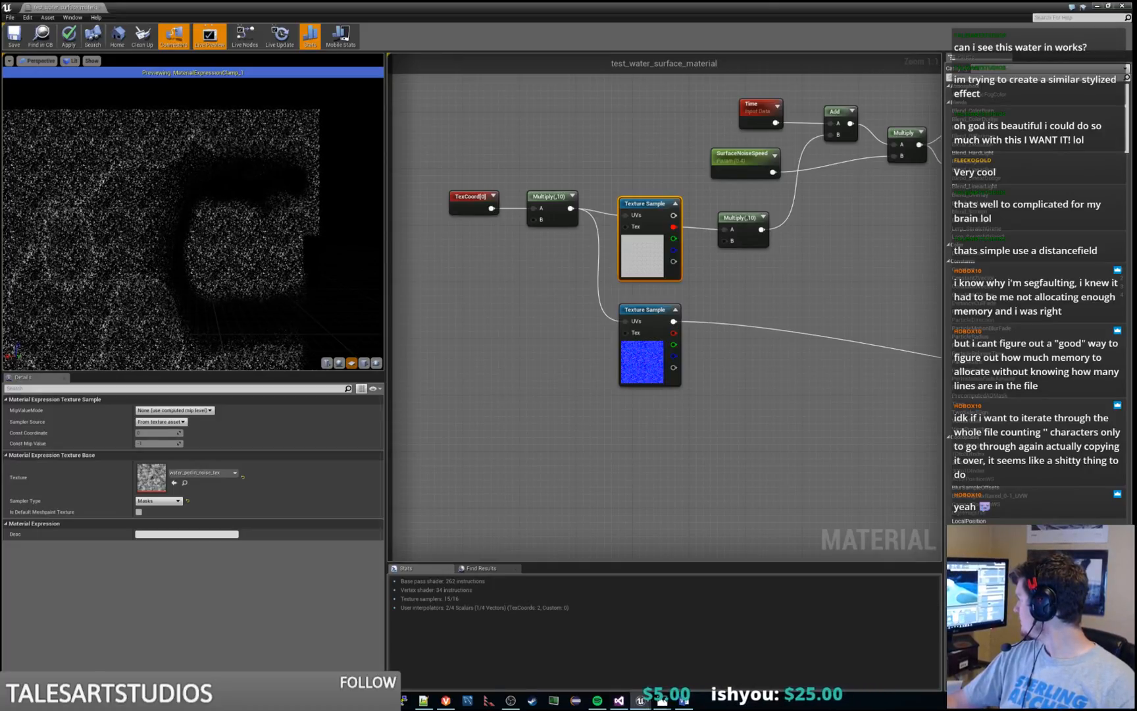
left_click(556, 326)
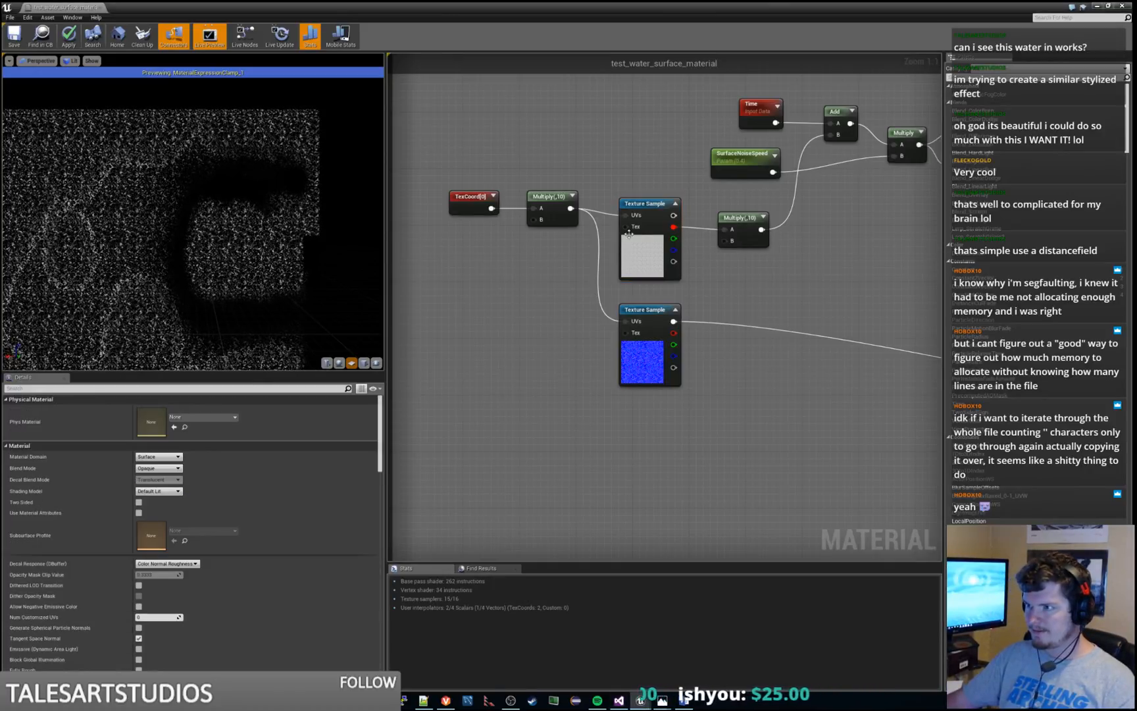
left_click_drag(626, 226, 554, 267)
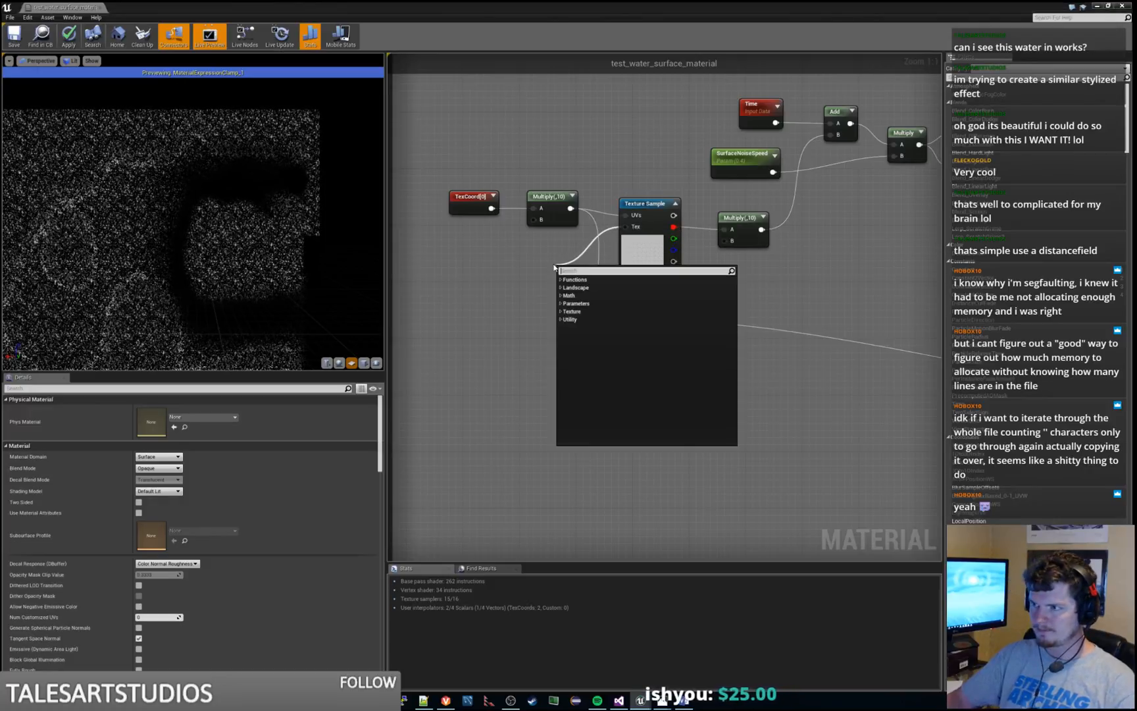
type("texture")
key("Down")
key("Return")
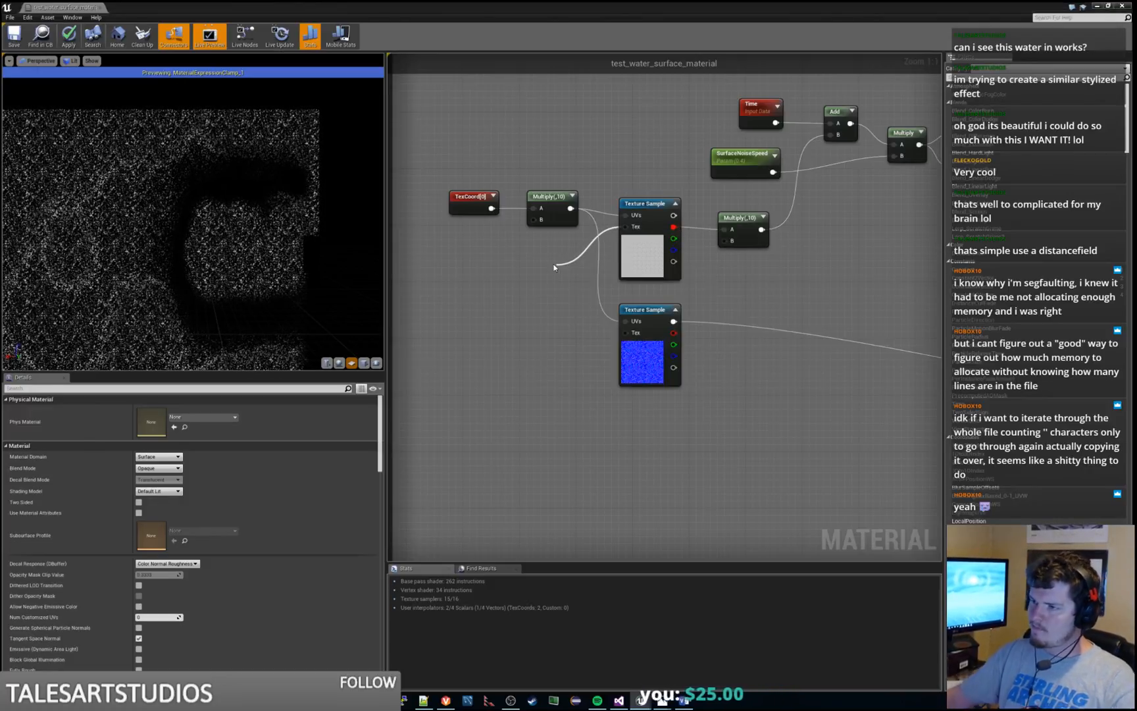
left_click_drag(594, 280, 535, 269)
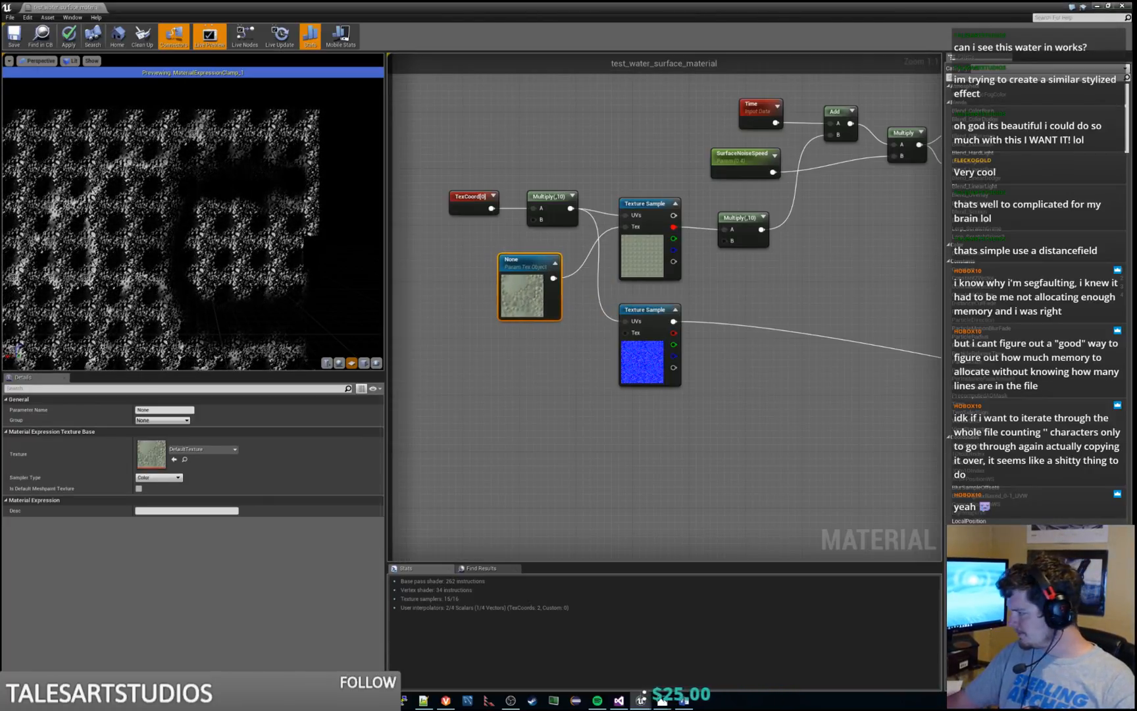
Assign the water_perlin_noise_tex texture to the new texture object parameter
left_click_drag(1136, 519, 205, 448)
right_click_drag(533, 394, 569, 416)
left_click_drag(561, 285, 567, 285)
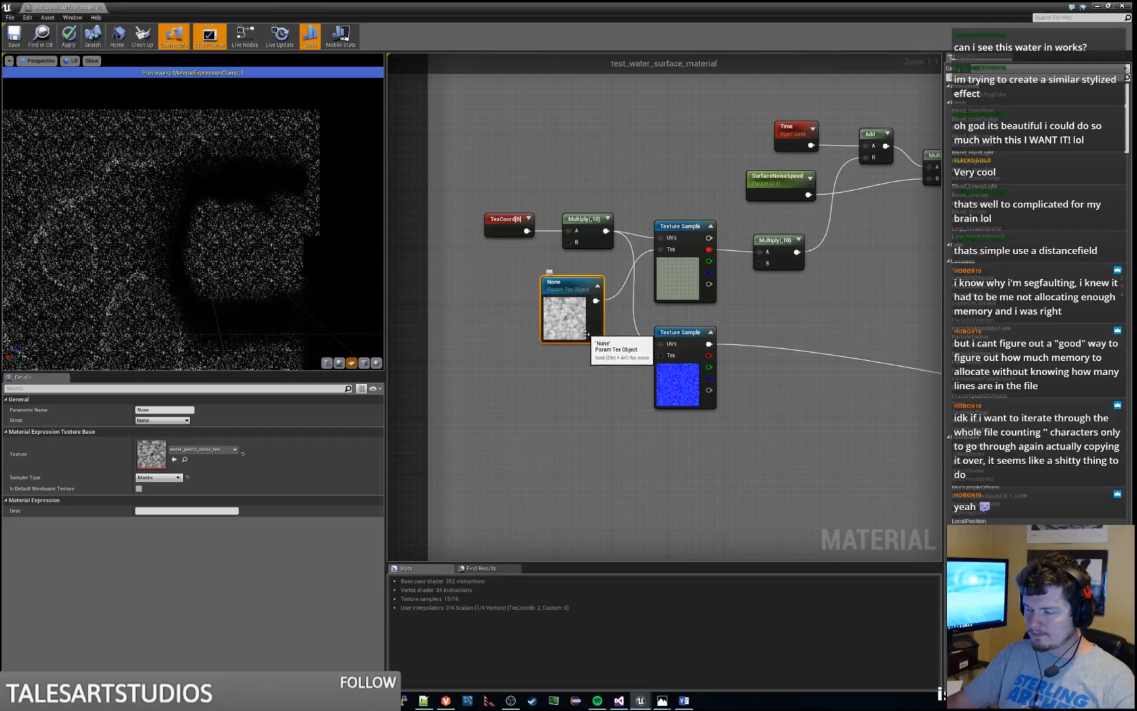
right_click_drag(594, 362, 556, 359)
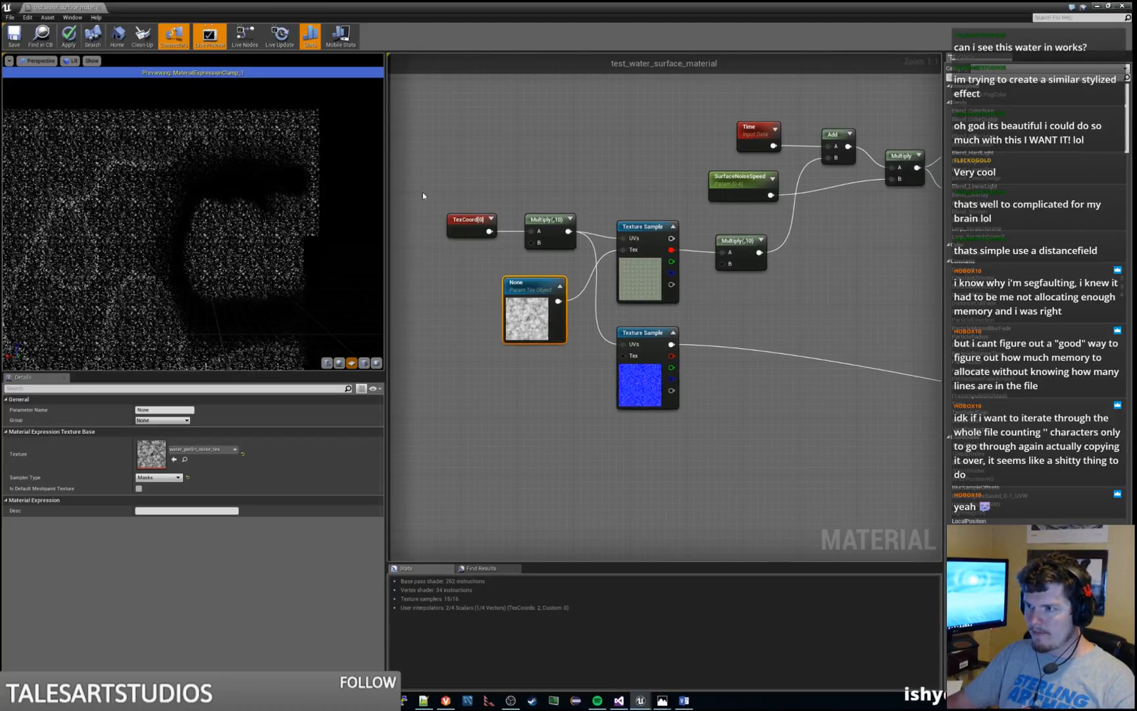
Preview the Surface Noise group's Cosine node, and stop previewing it to inspect the full water material up close
scroll(657, 255, "down", 5)
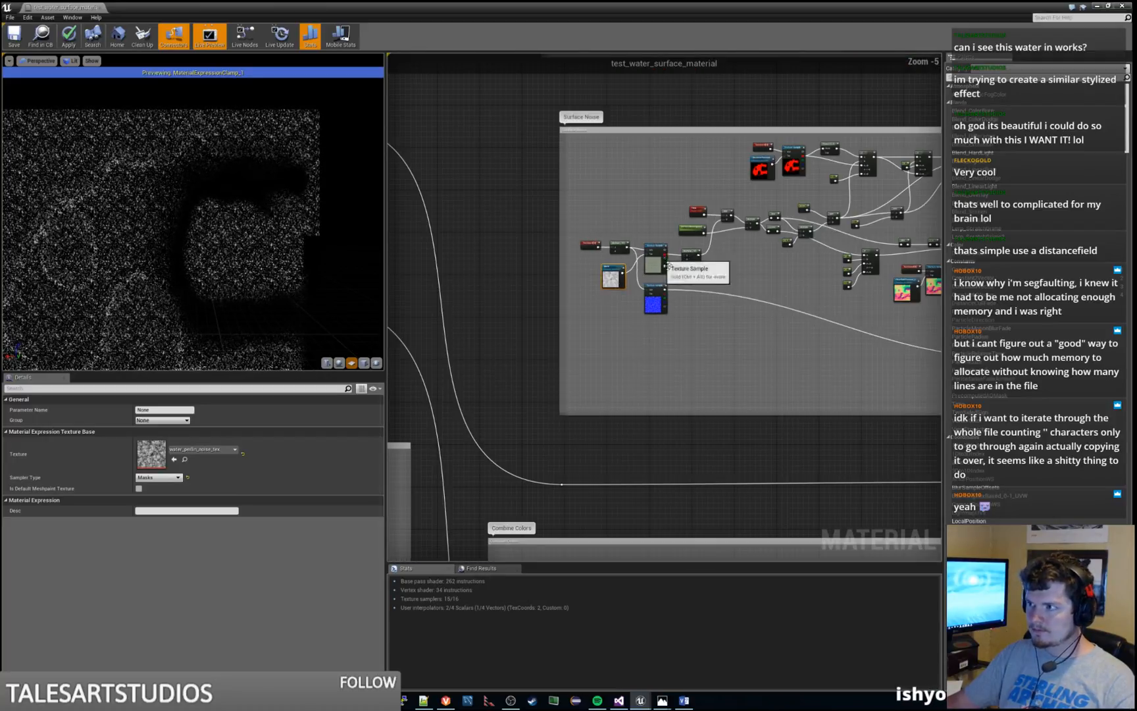
right_click(771, 231)
left_click(793, 245)
right_click(777, 230)
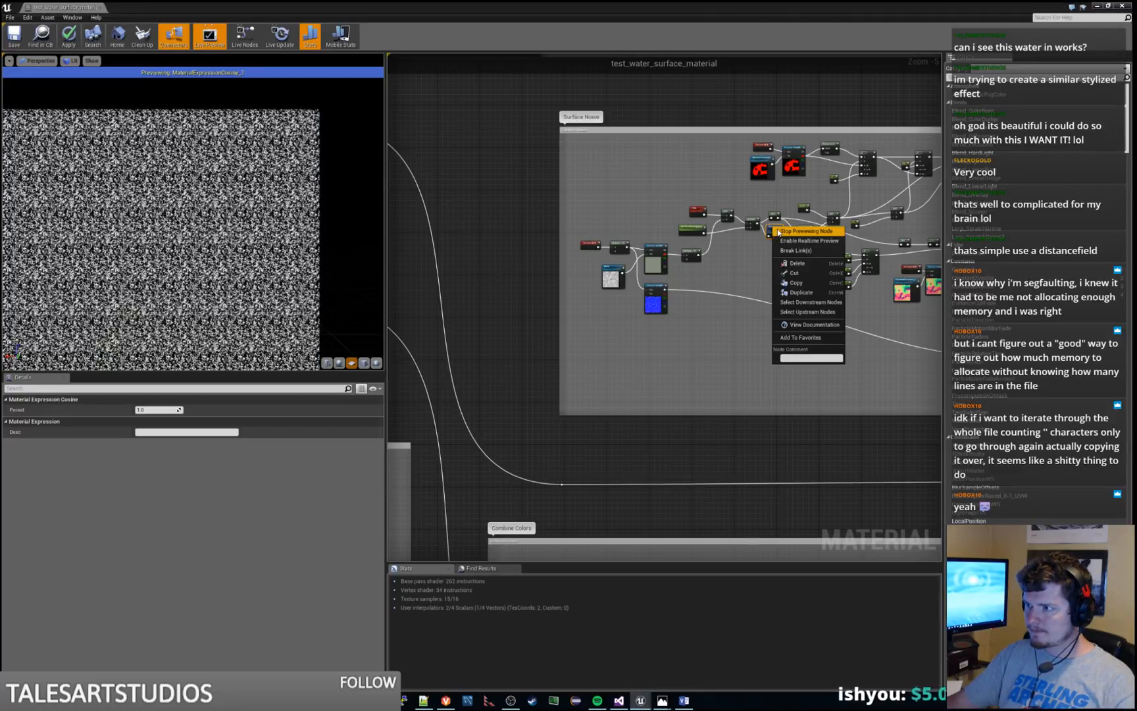
left_click(780, 242)
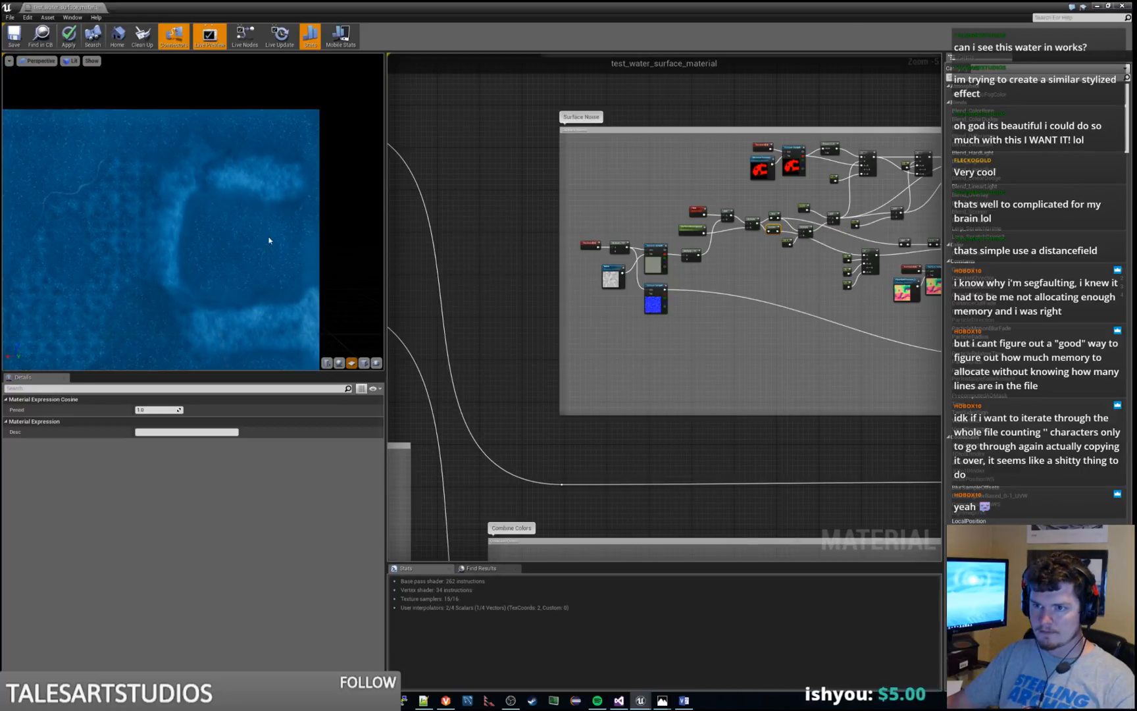
scroll(269, 241, "up", 5)
middle_click_drag(269, 241, 310, 289)
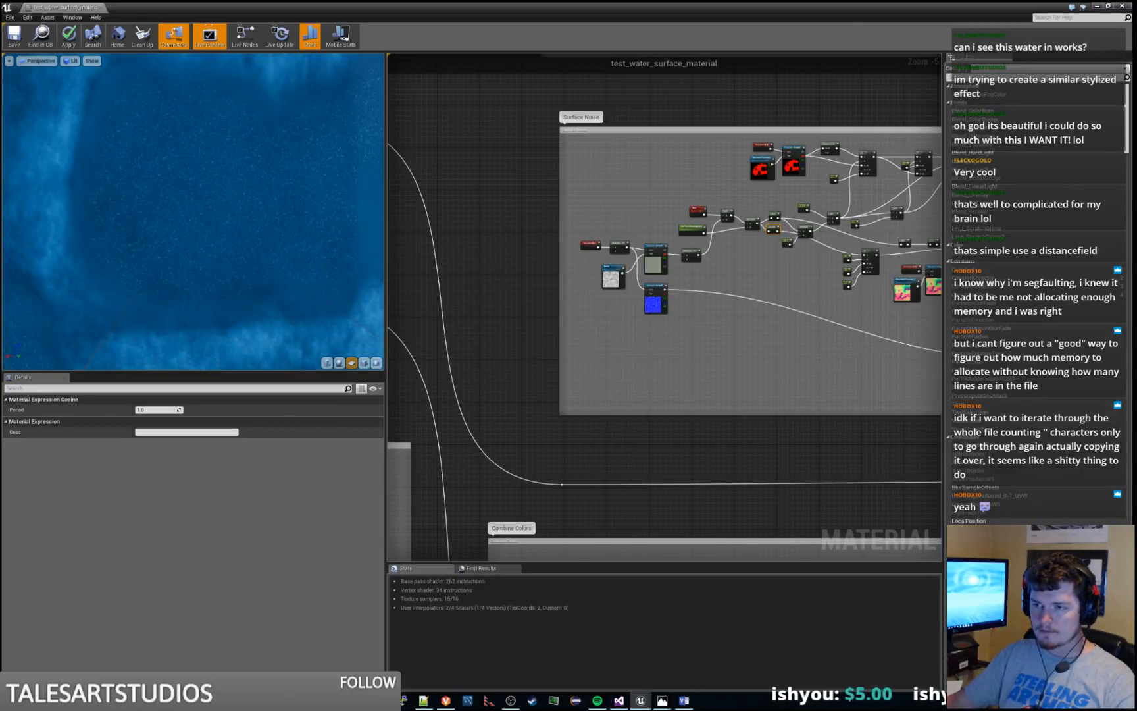
Reposition the noise texture object parameter just below the Surface Noise TexCoord's Multiply node
scroll(592, 306, "up", 6)
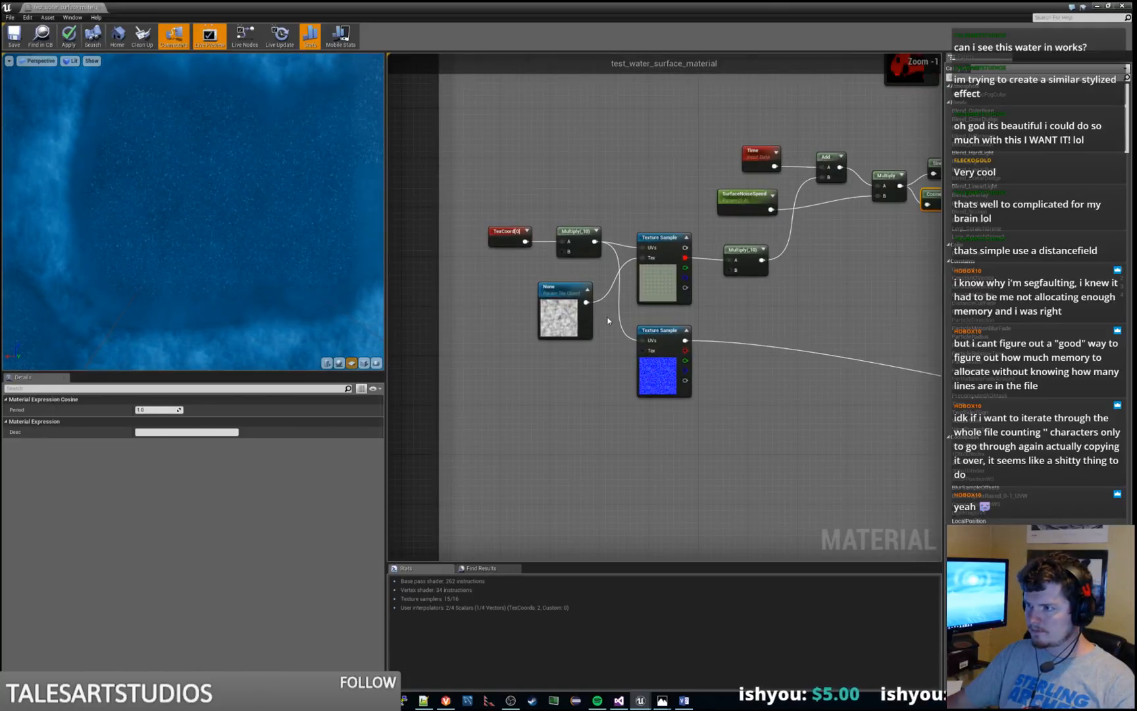
left_click_drag(556, 283, 571, 274)
left_click(650, 278)
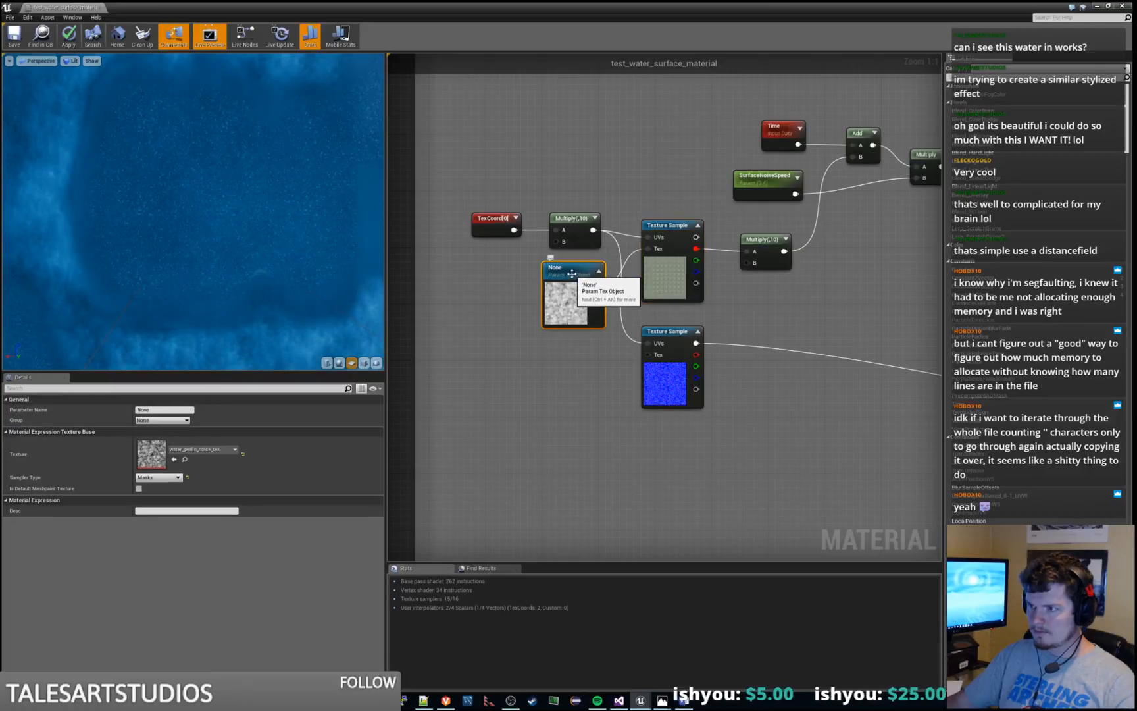
Name the noise texture object parameter in the Surface Noise group SurfaceNoiseTexture
scroll(571, 274, "down", 6)
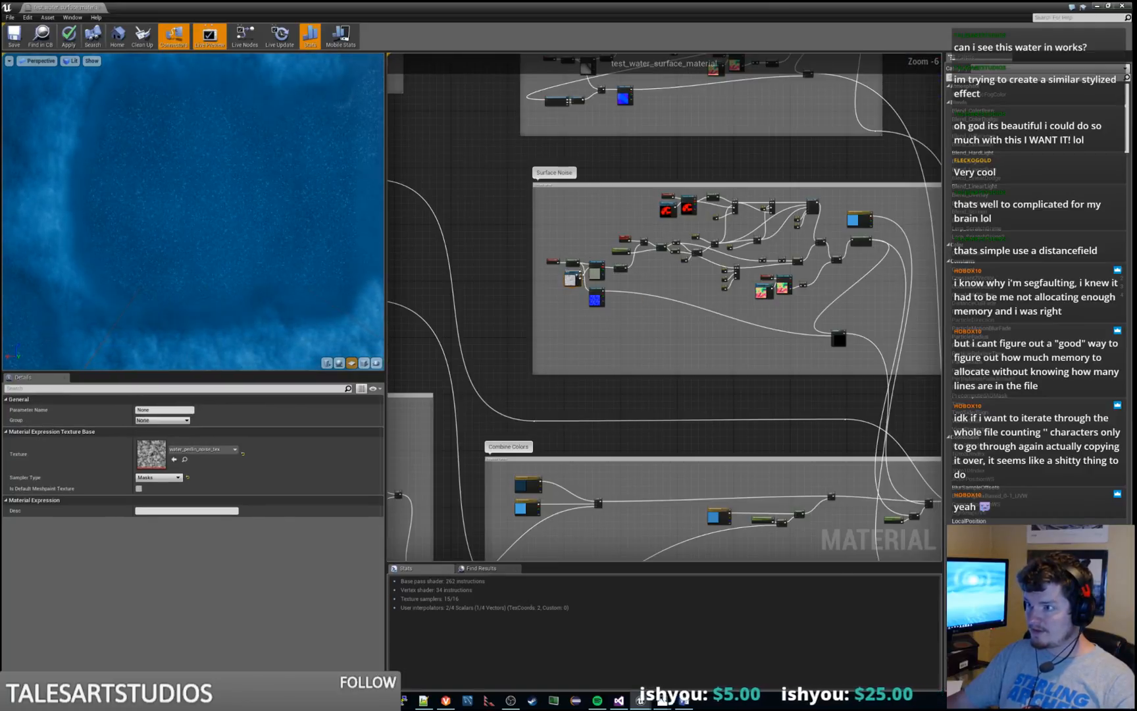
scroll(559, 269, "up", 5)
left_click(154, 409)
type("Su")
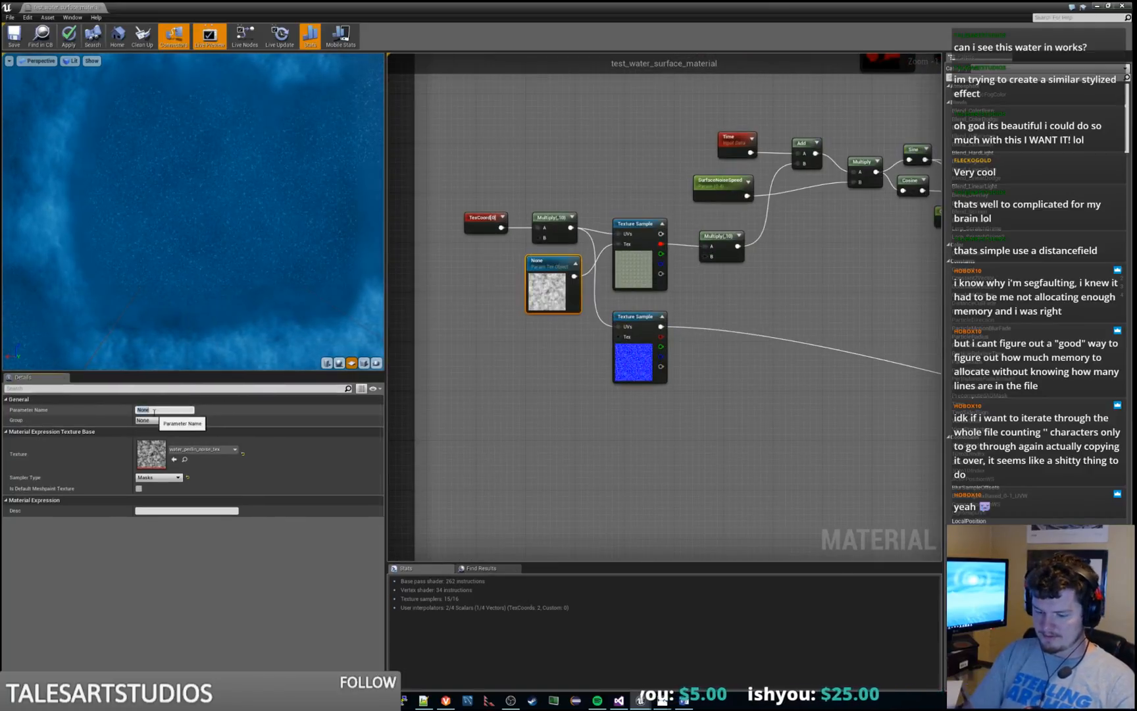
type("rfaceNoiseTexture")
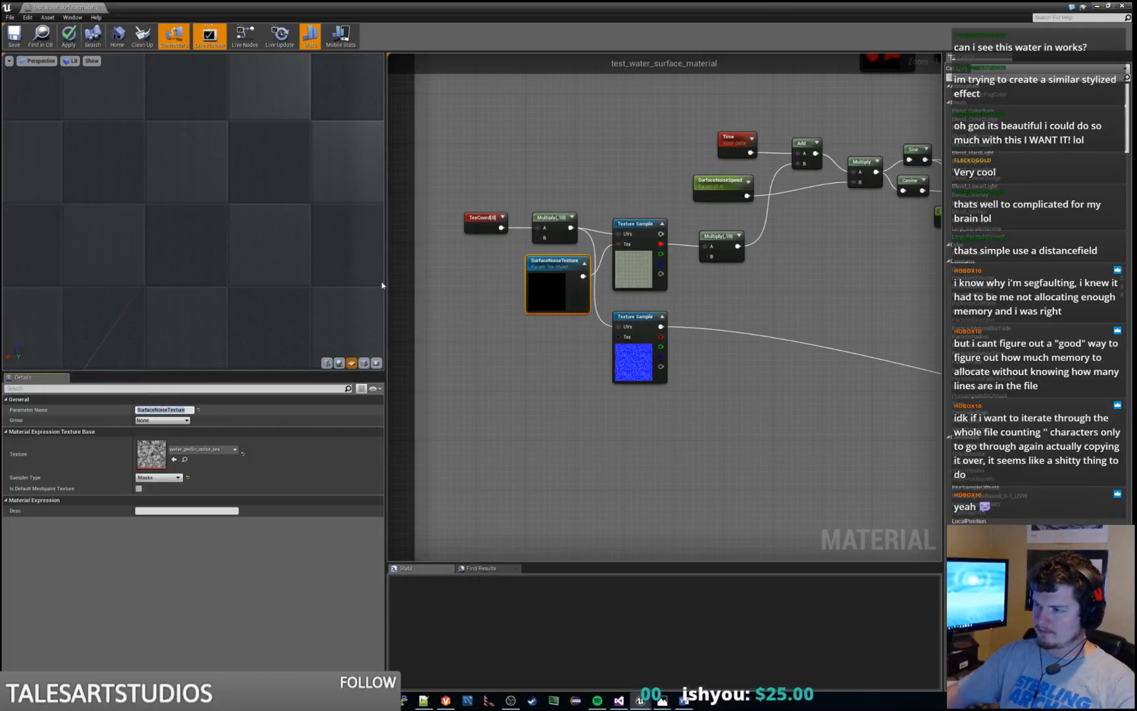
key("Return")
Add a TextureObjectParameter feeding the Tex input of the Surface Noise group's normals Texture Sample
left_click_drag(620, 307, 626, 307)
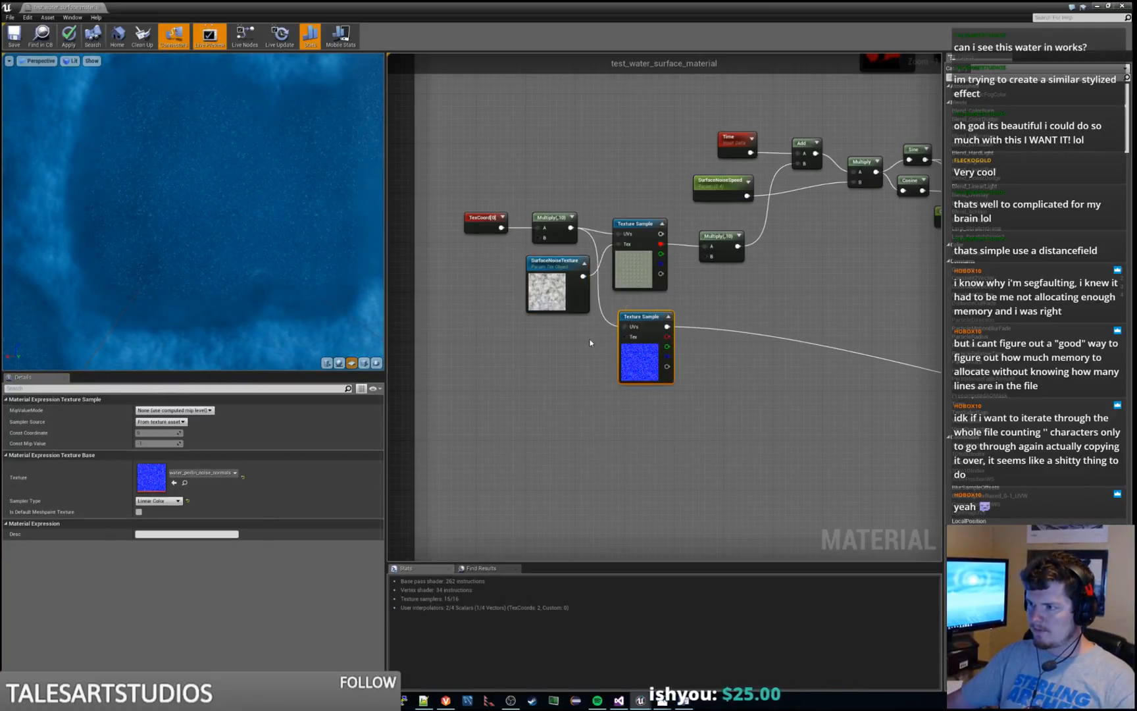
scroll(579, 355, "down", 3)
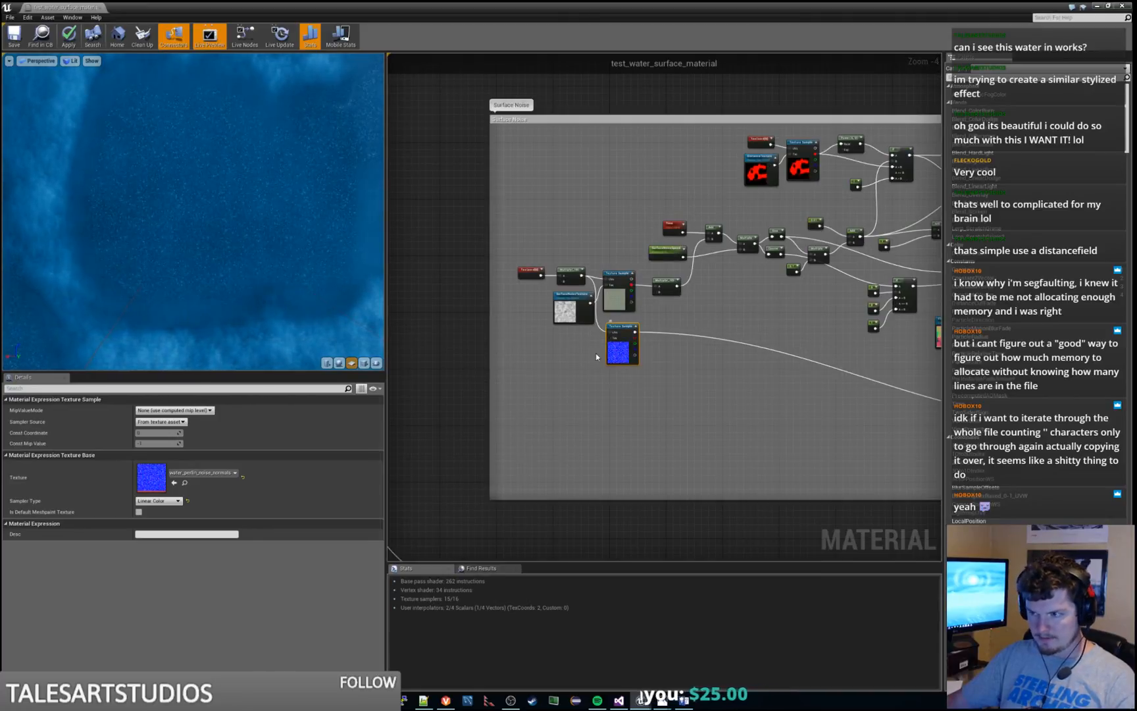
scroll(596, 352, "up", 3)
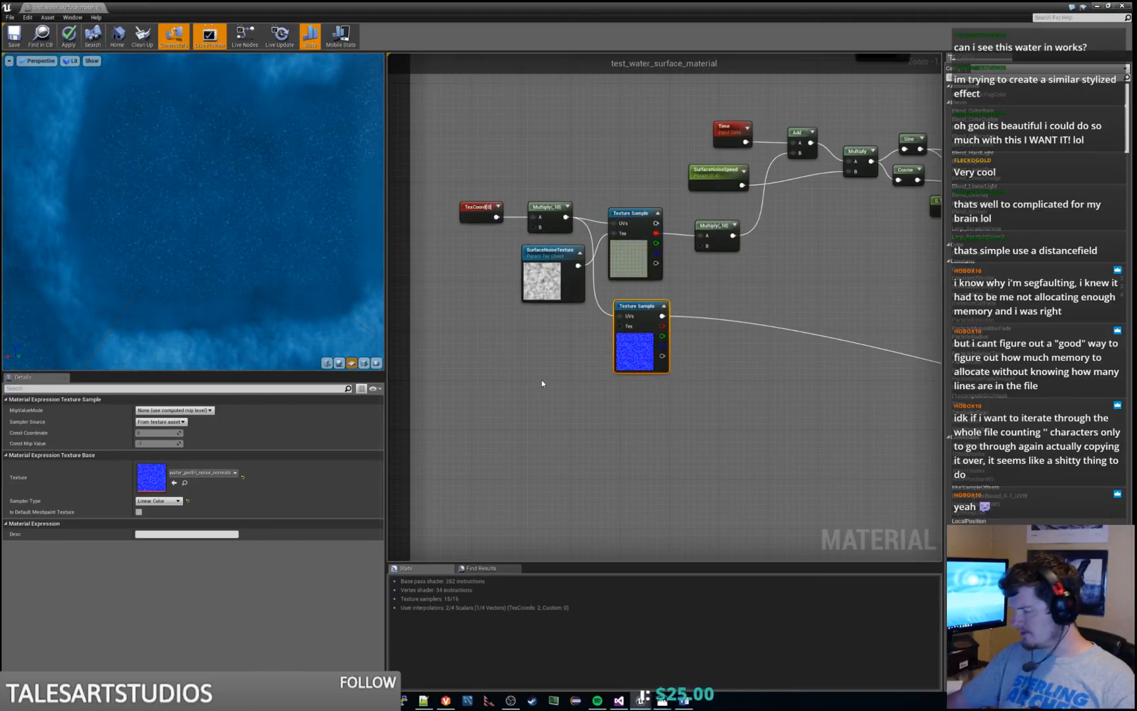
left_click_drag(621, 326, 551, 344)
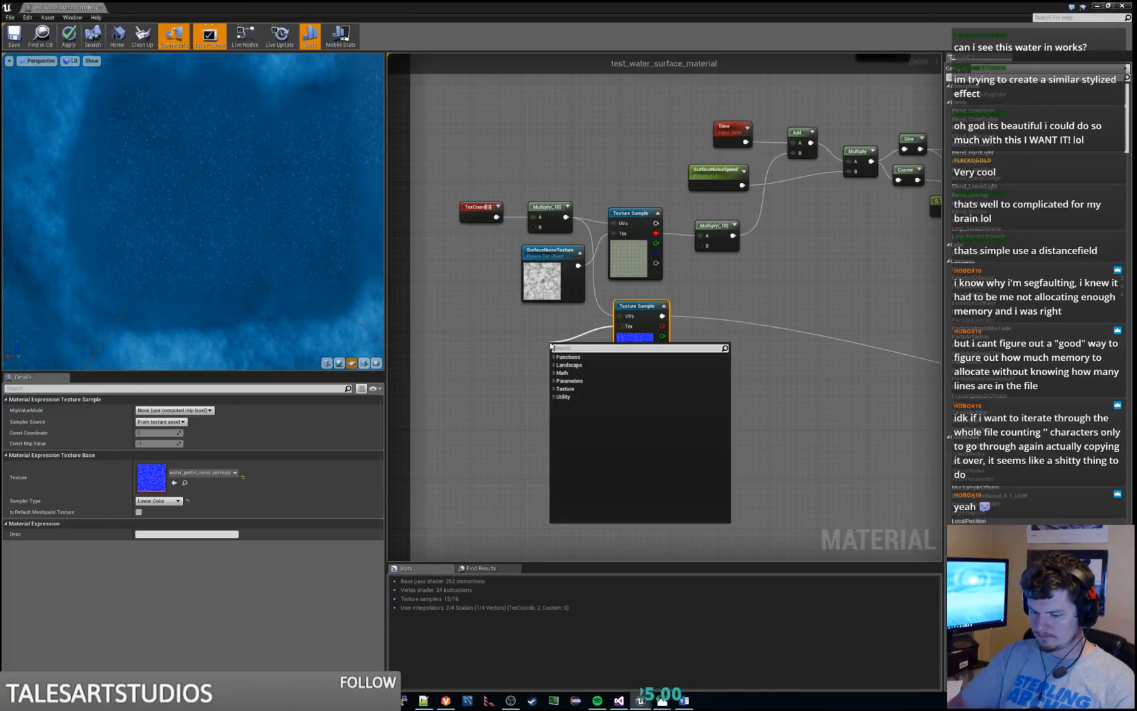
type("sur")
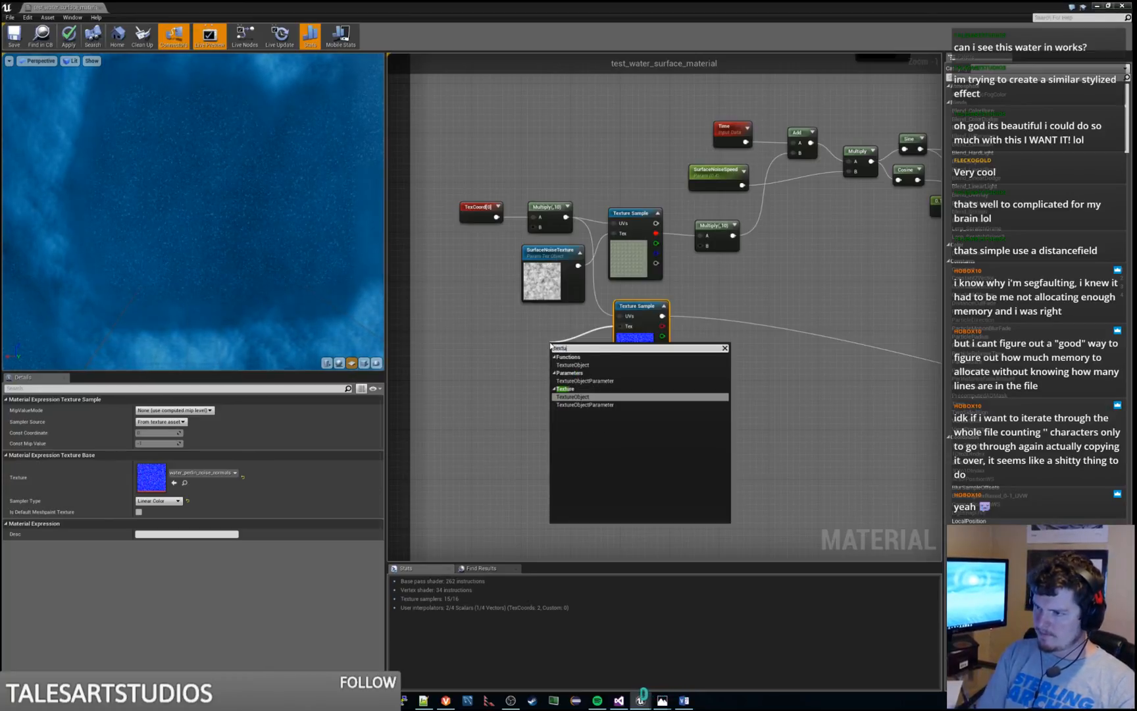
key("Return")
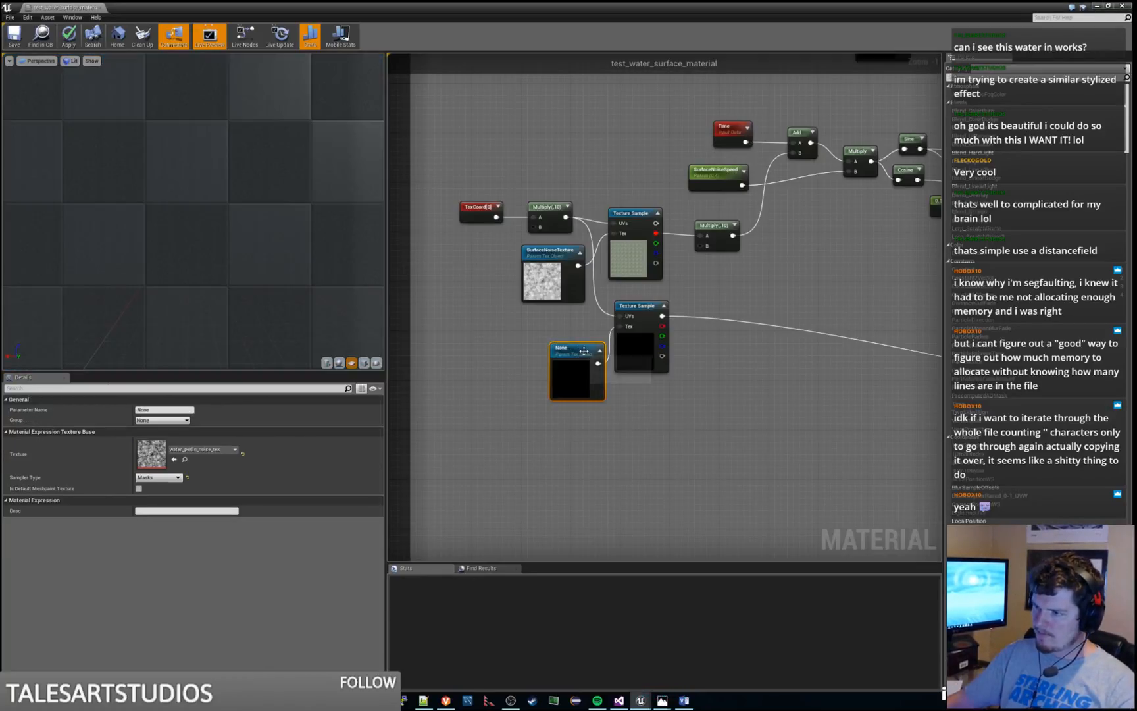
Name the new texture parameter SurfaceNoiseNormals, assign it the water_perlin_noise_normals texture and align it beneath SurfaceNoiseTexture
left_click(165, 410)
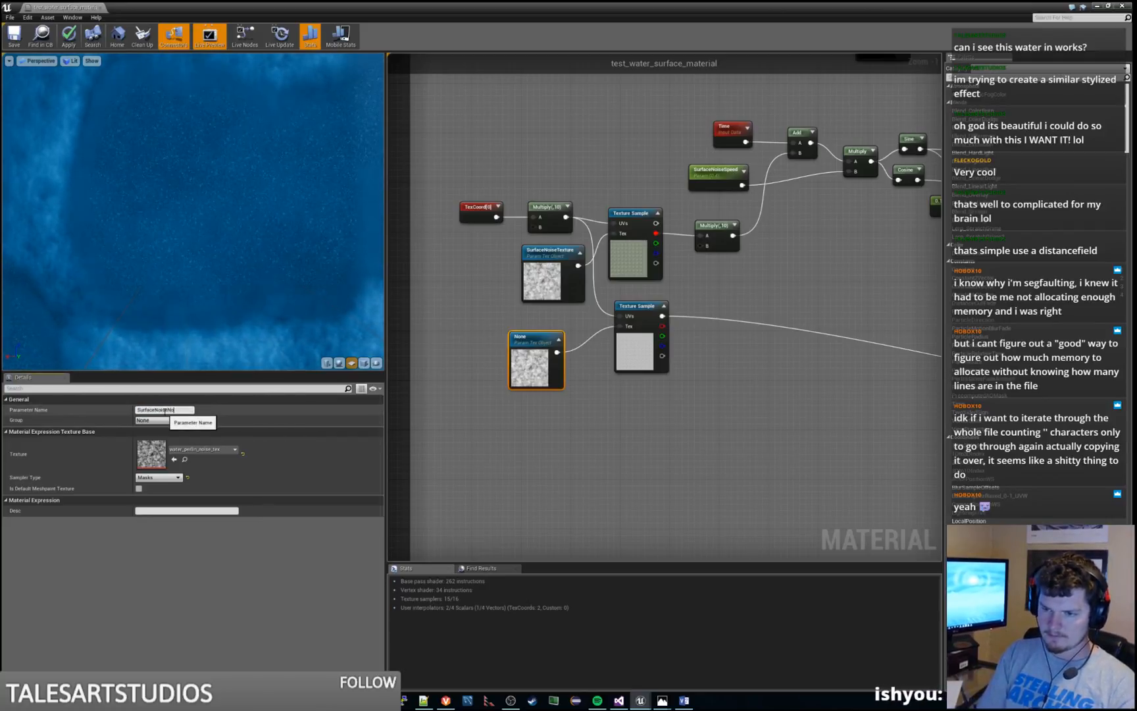
key("Return")
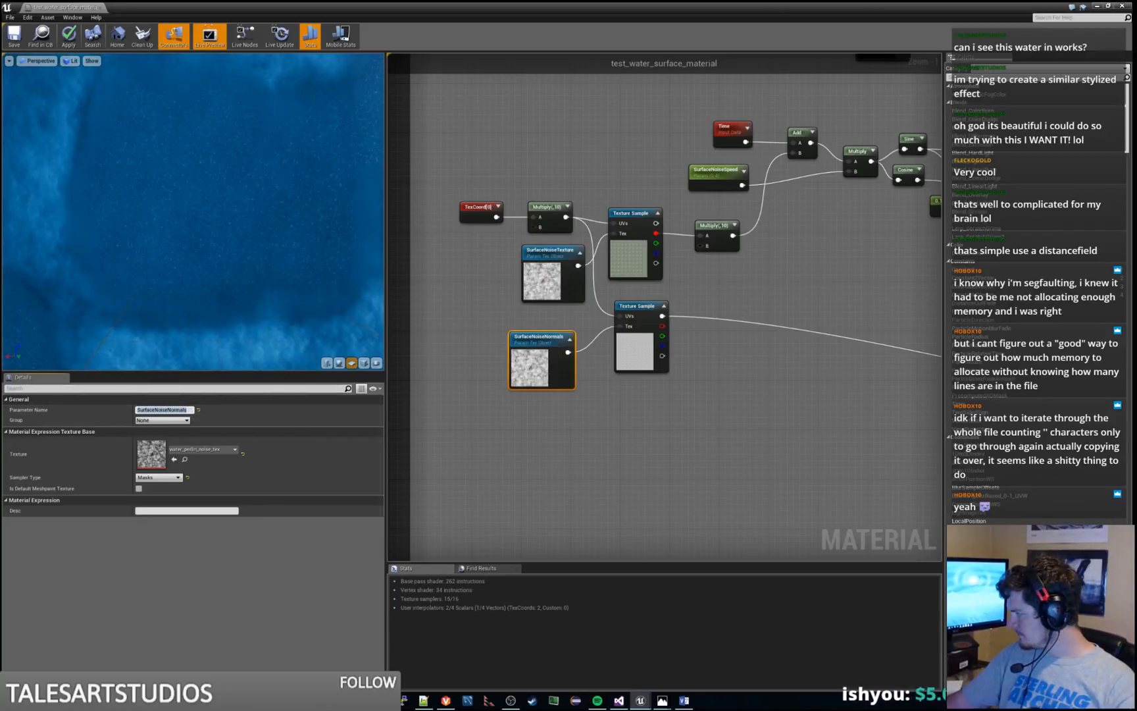
left_click_drag(1136, 710, 181, 454)
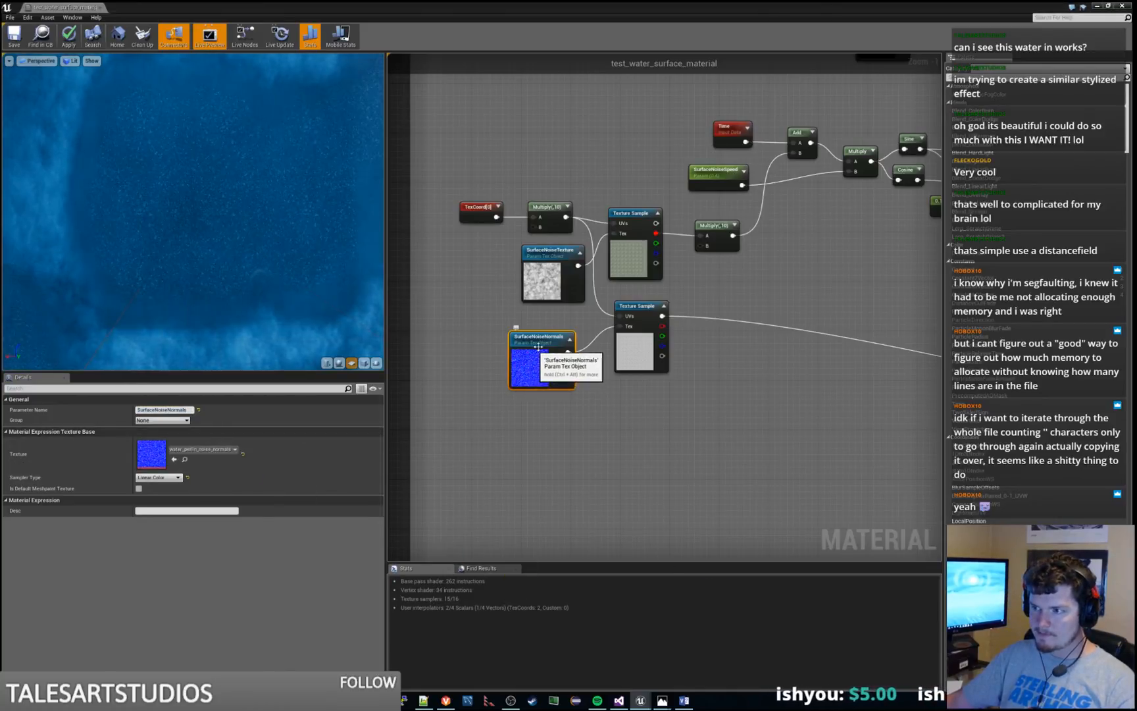
left_click_drag(552, 341, 564, 329)
right_click_drag(525, 274, 570, 279)
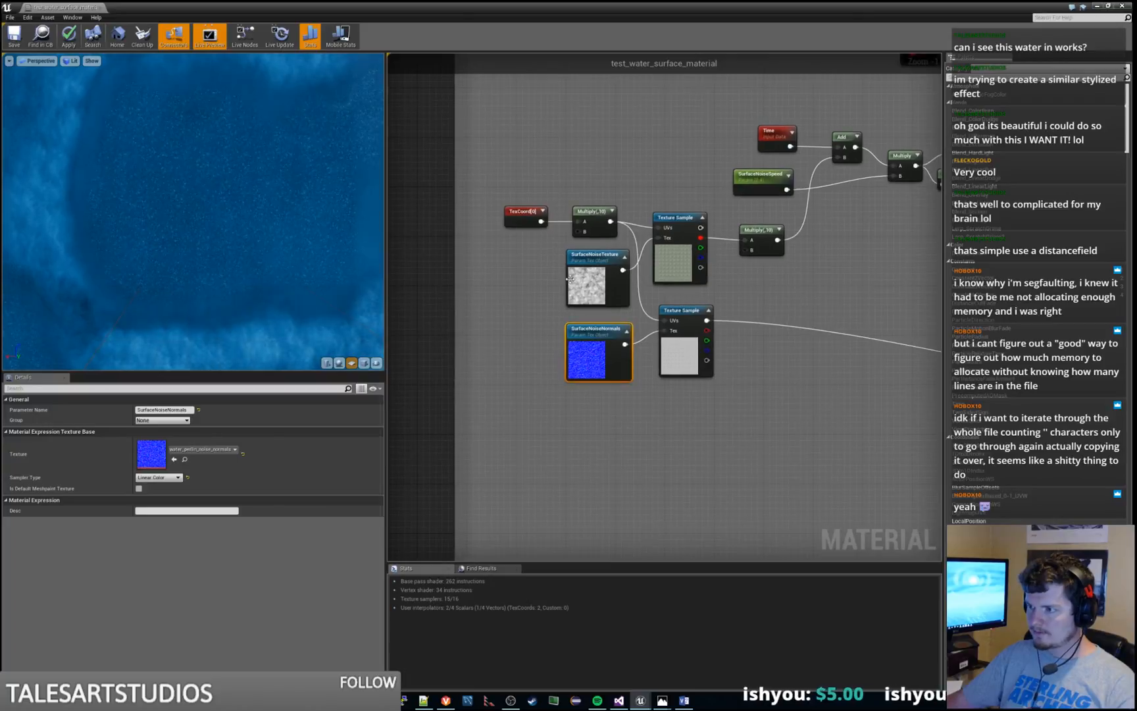
Examine the water surface in the preview from near and far, along with the Surface Noise node network
scroll(566, 356, "down", 2)
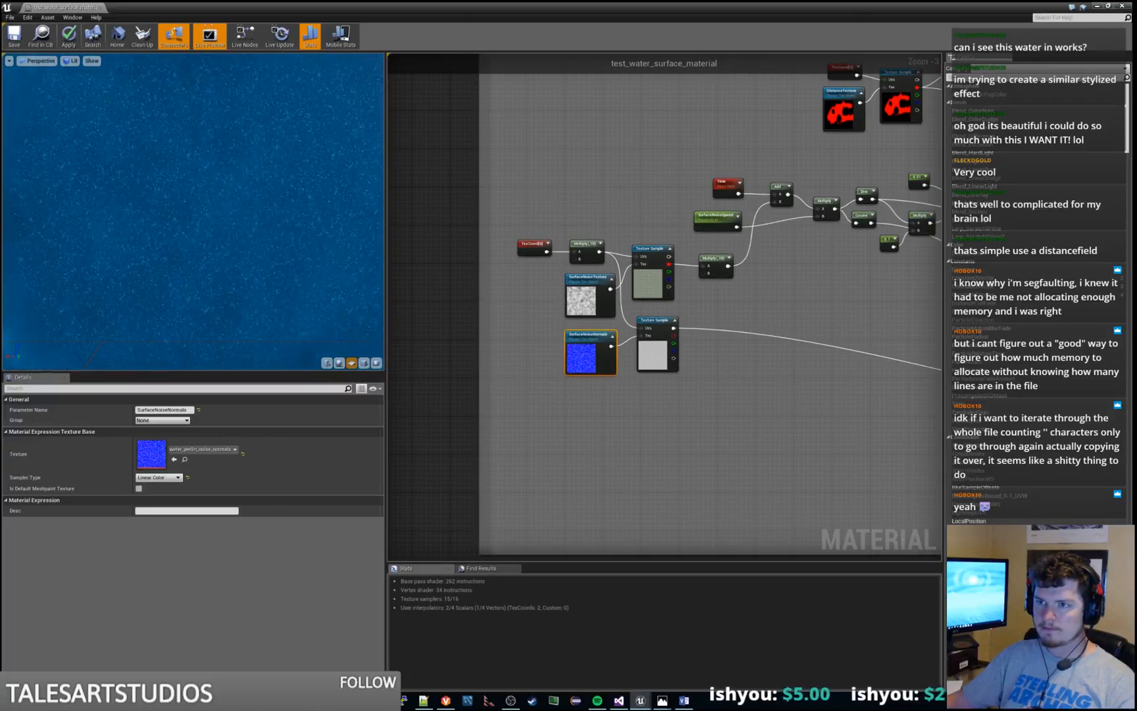
scroll(366, 294, "down", 5)
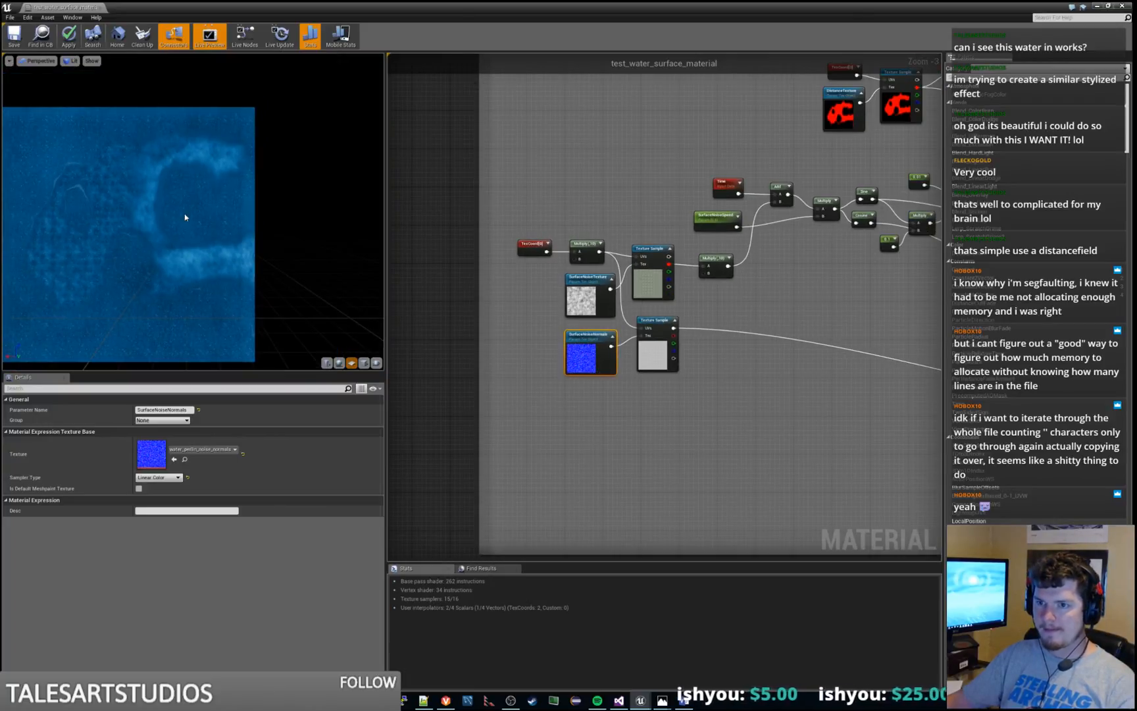
scroll(185, 217, "up", 2)
scroll(184, 217, "up", 3)
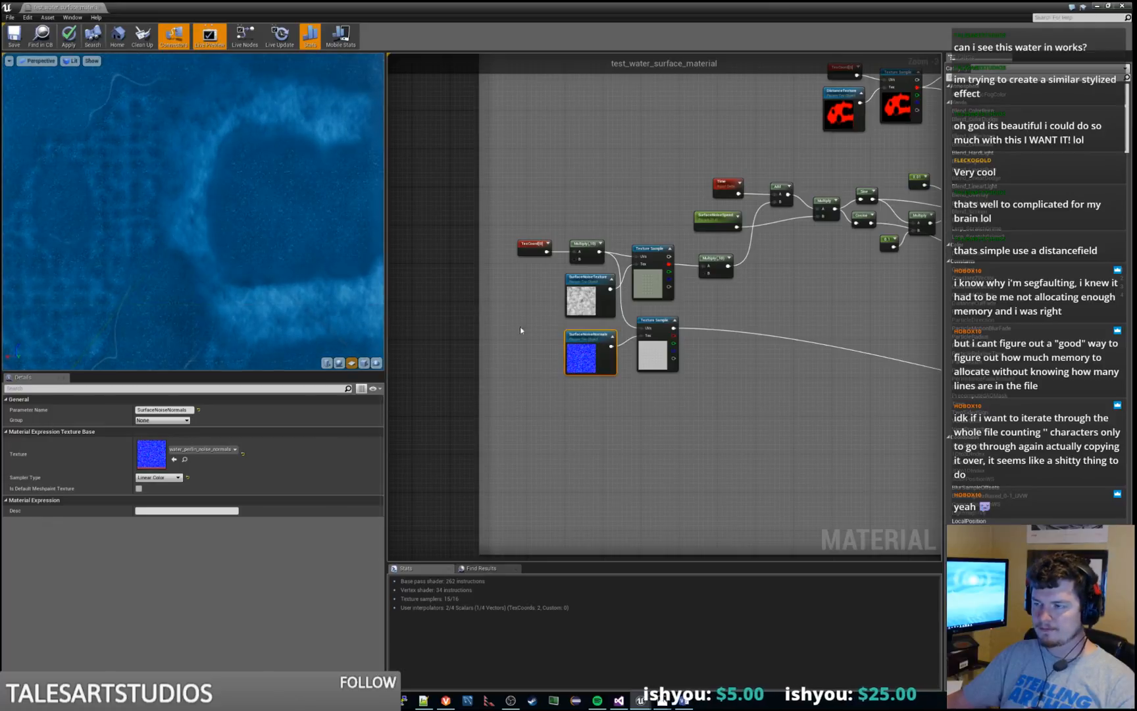
right_click_drag(789, 389, 670, 418)
scroll(652, 332, "up", 1)
right_click_drag(623, 283, 602, 328)
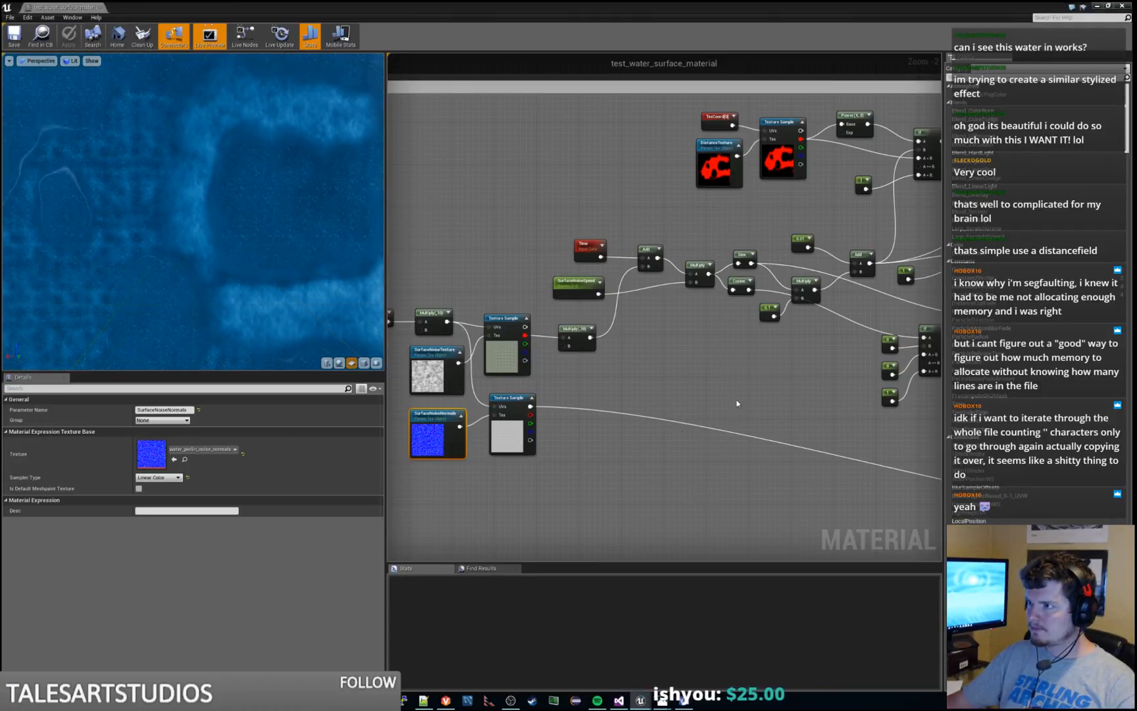
right_click_drag(737, 403, 677, 409)
right_click_drag(532, 416, 589, 405)
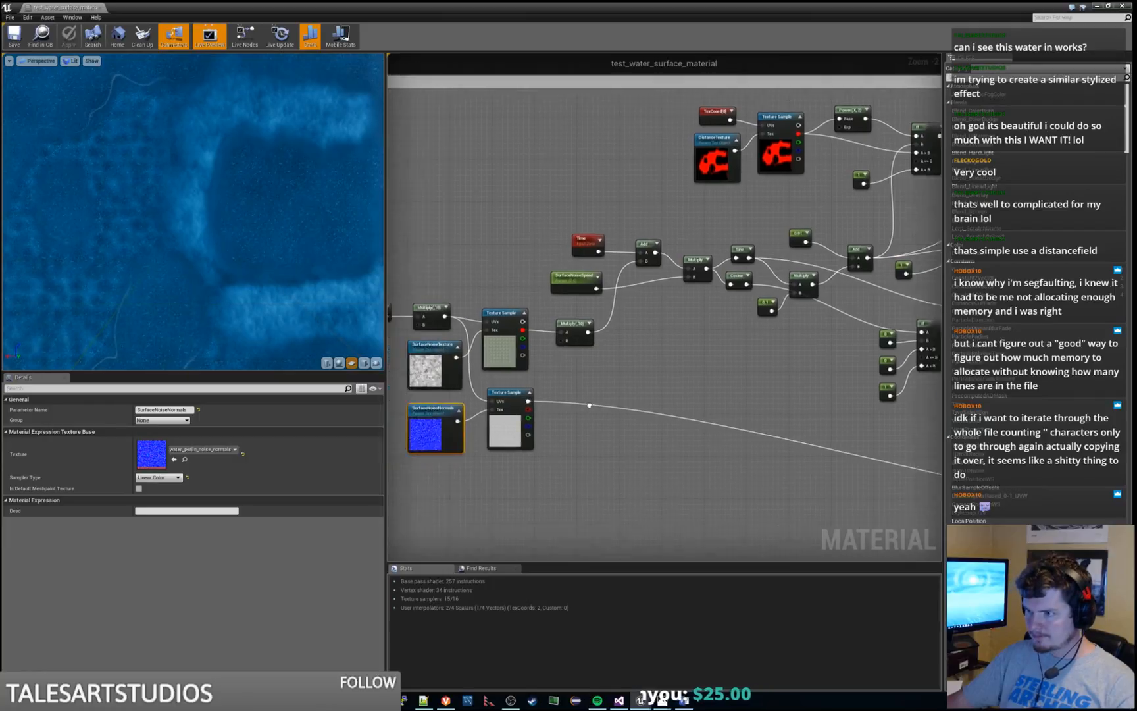
Move the Surface Noise TexCoord node up and add a Constant feeding the B input of its Multiply node
scroll(492, 292, "up", 3)
left_click(563, 292)
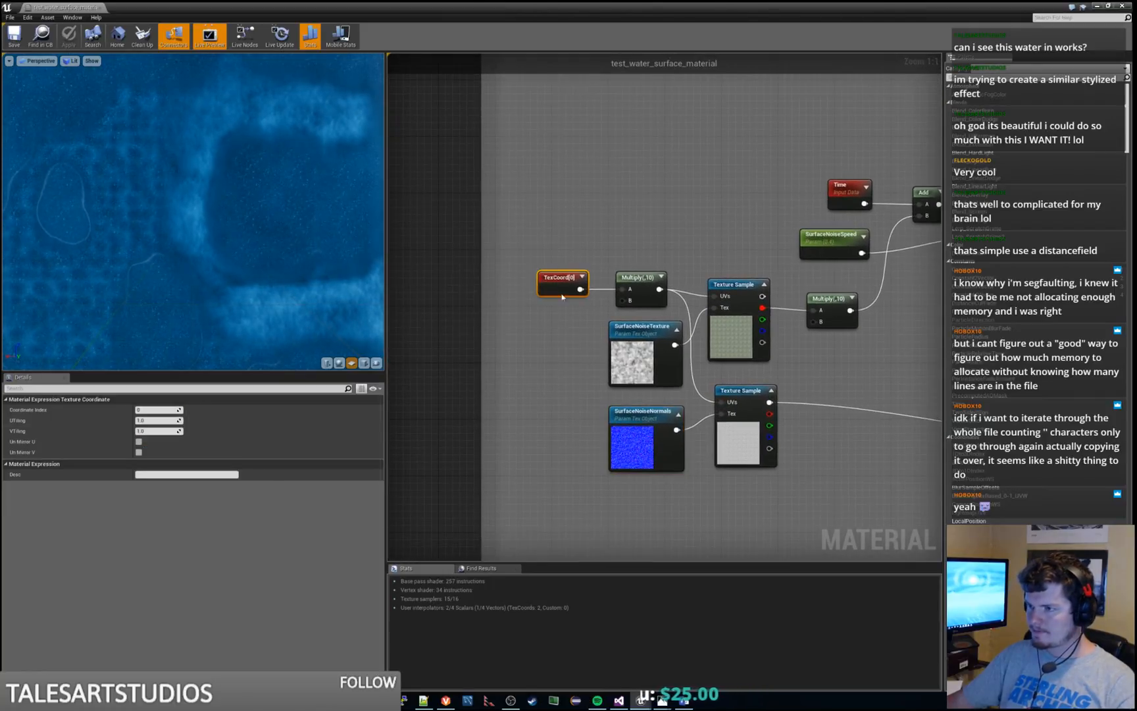
left_click_drag(562, 281, 539, 238)
left_click(537, 312)
left_click_drag(622, 301, 550, 312)
type("scal")
key("Return")
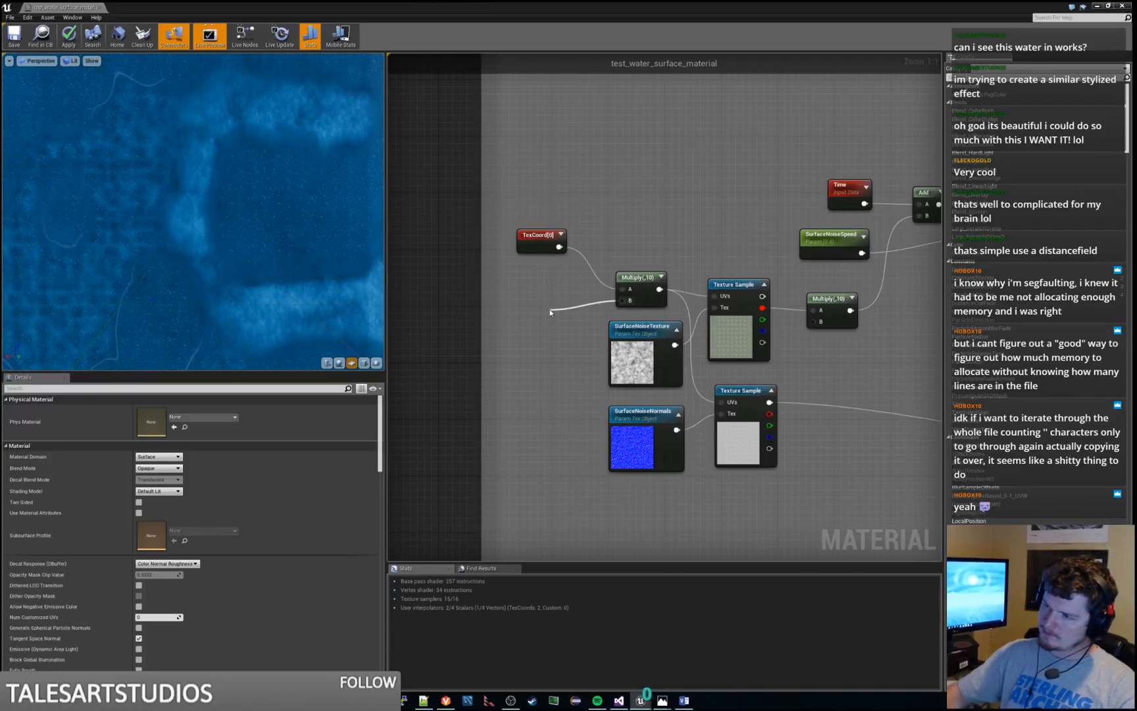
Set the new constant to 10 and place it beneath the TexCoord node
left_click(158, 409)
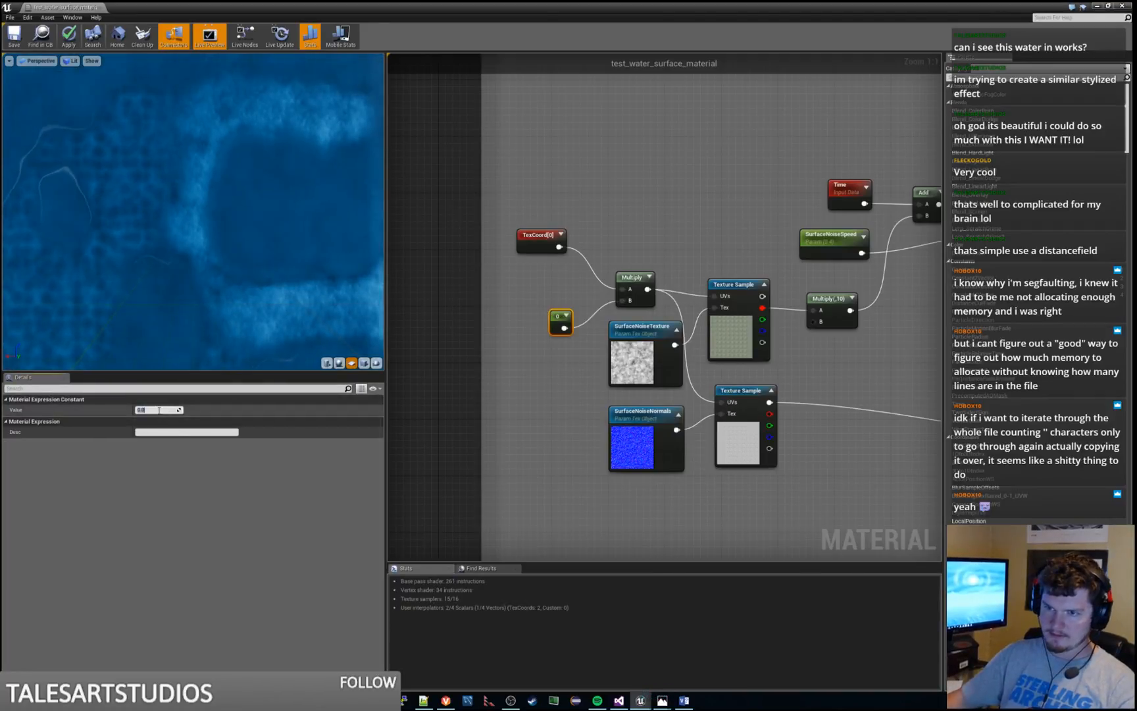
type("10")
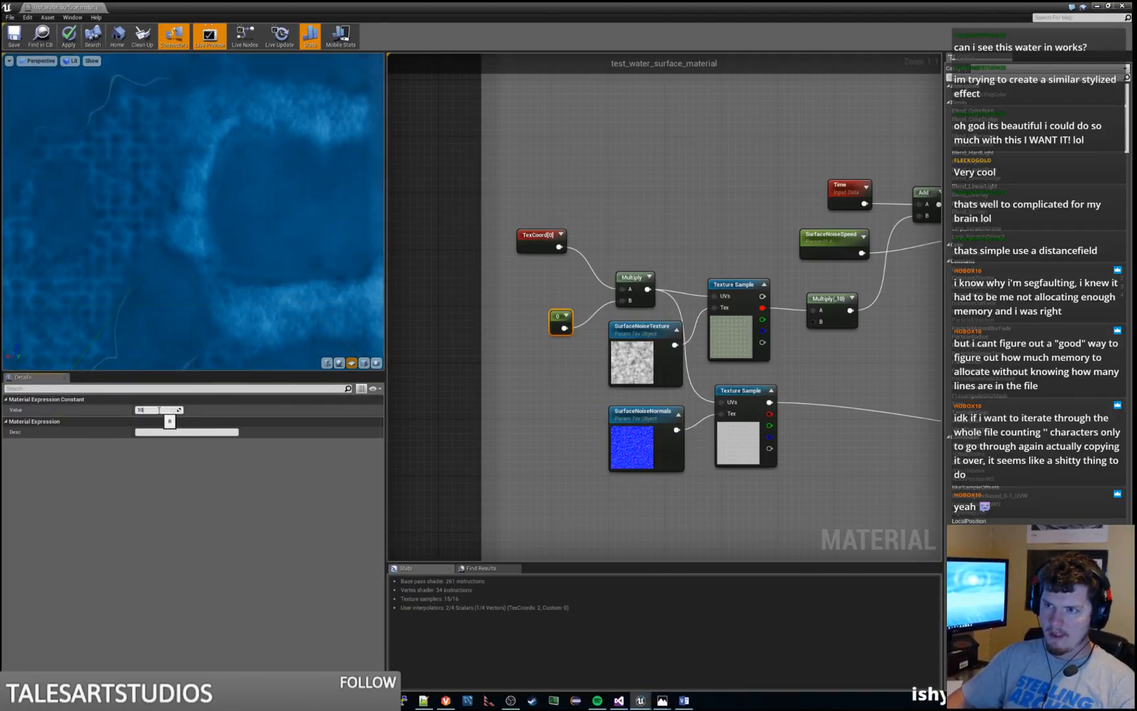
key("Return")
left_click_drag(556, 320, 537, 310)
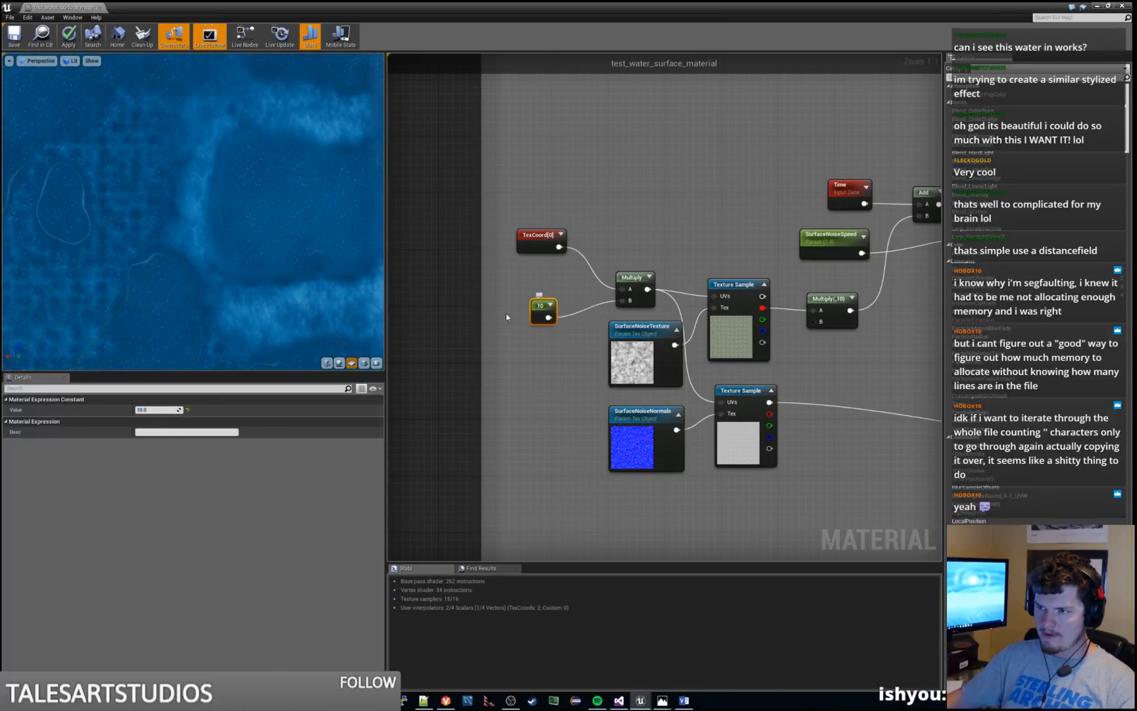
Convert the constant beneath the TexCoord node into a parameter named SurfaceNoiseSize
right_click(545, 308)
left_click(572, 321)
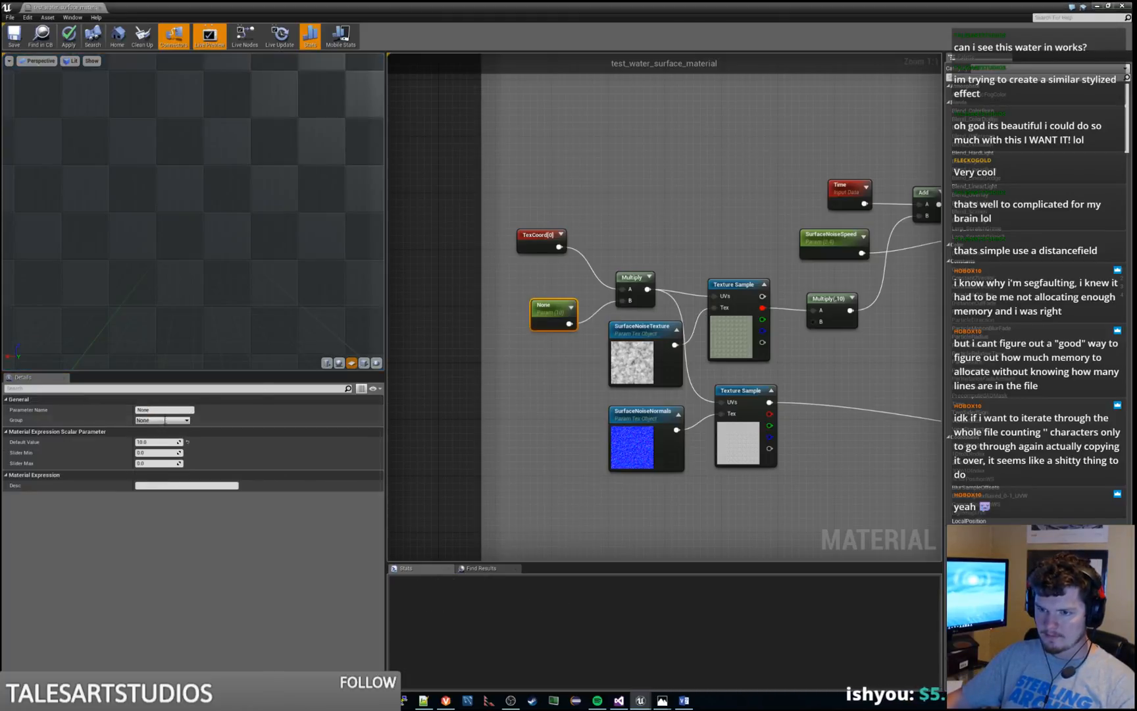
left_click(162, 410)
type("SurfaceN")
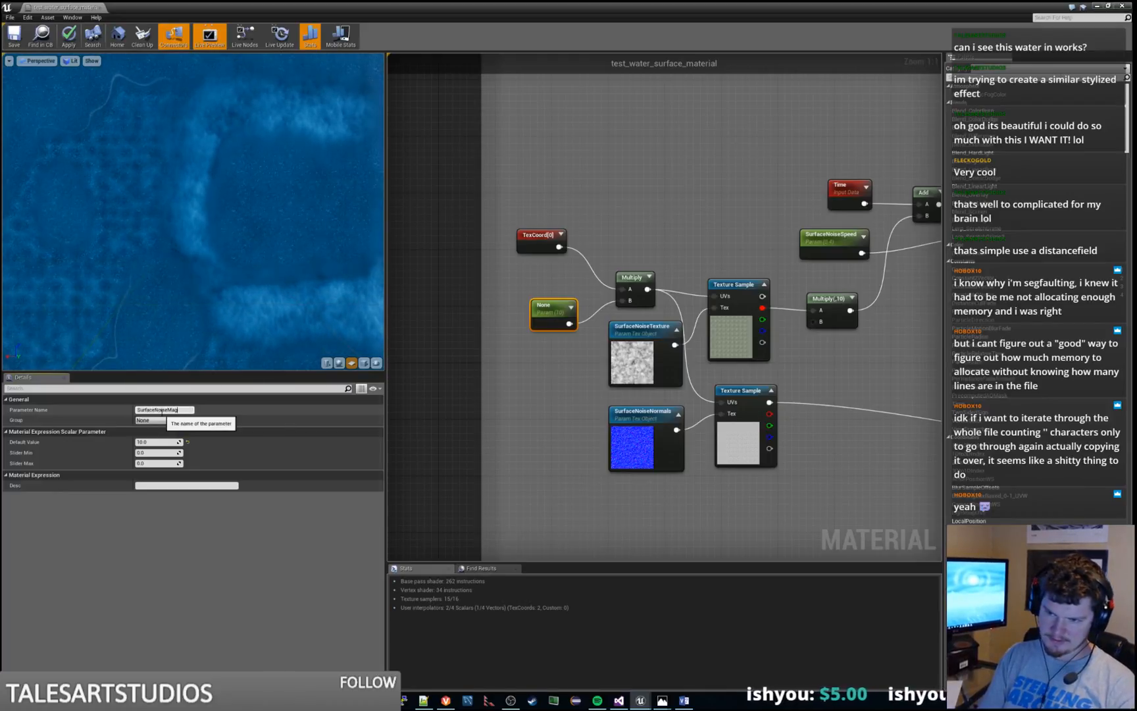
type("oiseSize")
key("Return")
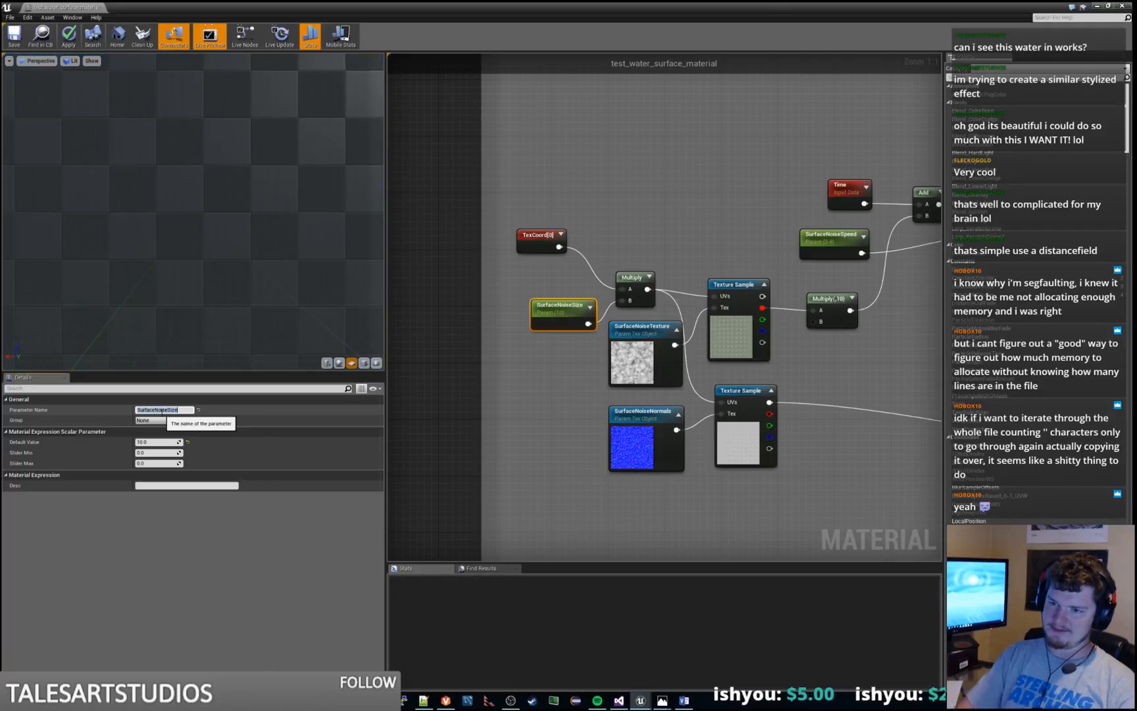
left_click_drag(547, 243, 561, 271)
Add a Constant of 10 feeding the B input of the Multiply node that follows the noise Texture Sample
right_click_drag(828, 300, 556, 260)
left_click_drag(566, 257, 553, 313)
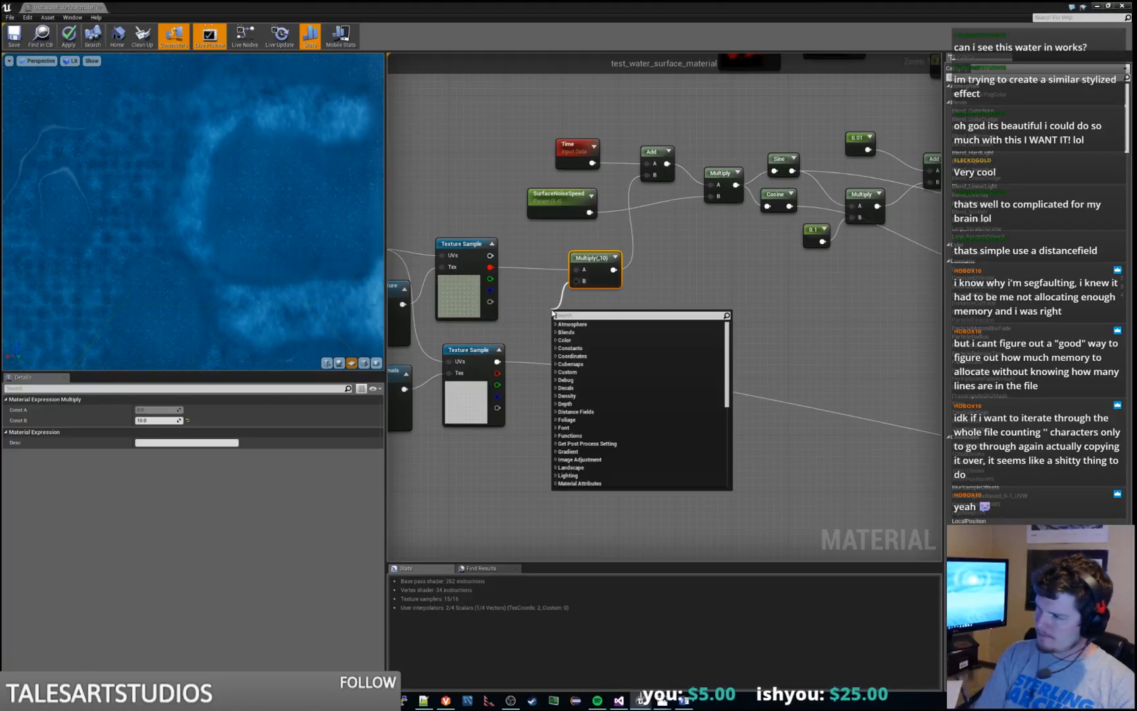
type("consta")
key("Return")
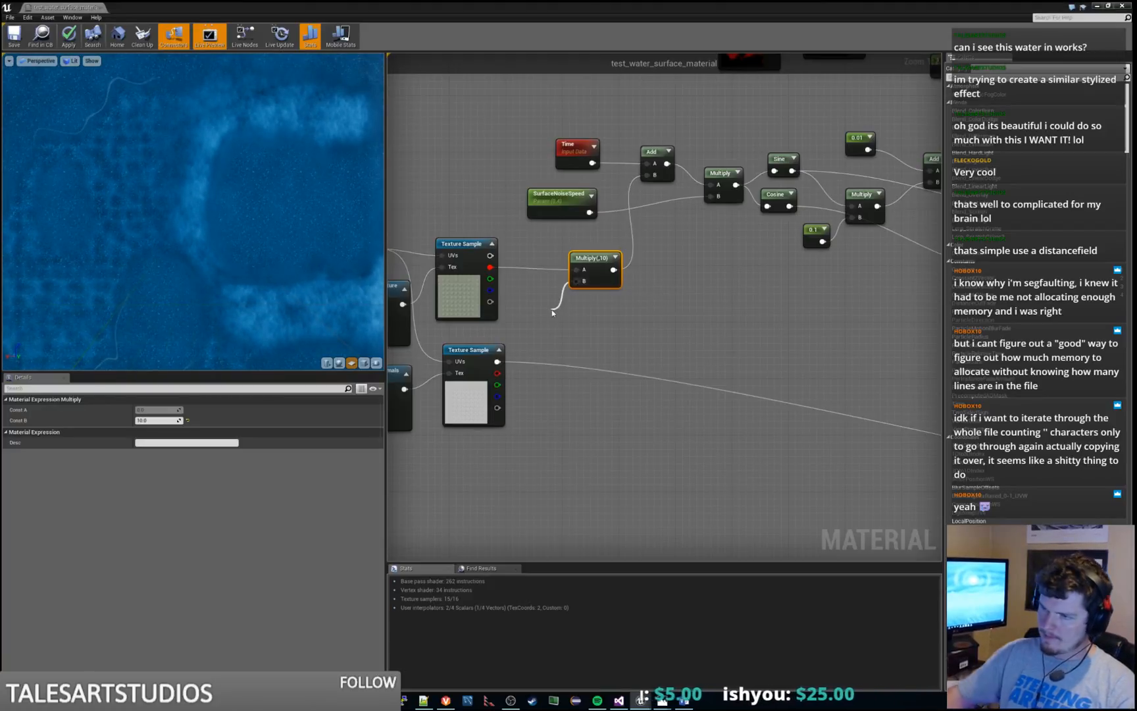
left_click_drag(567, 317, 535, 301)
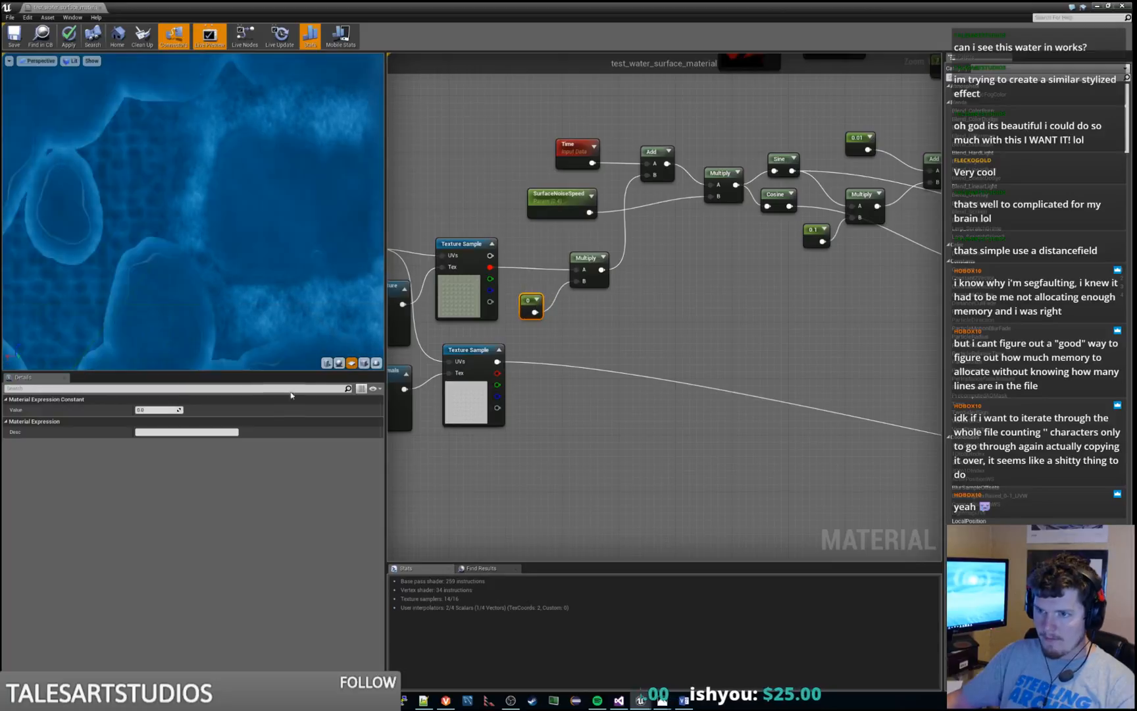
type("10")
key("Return")
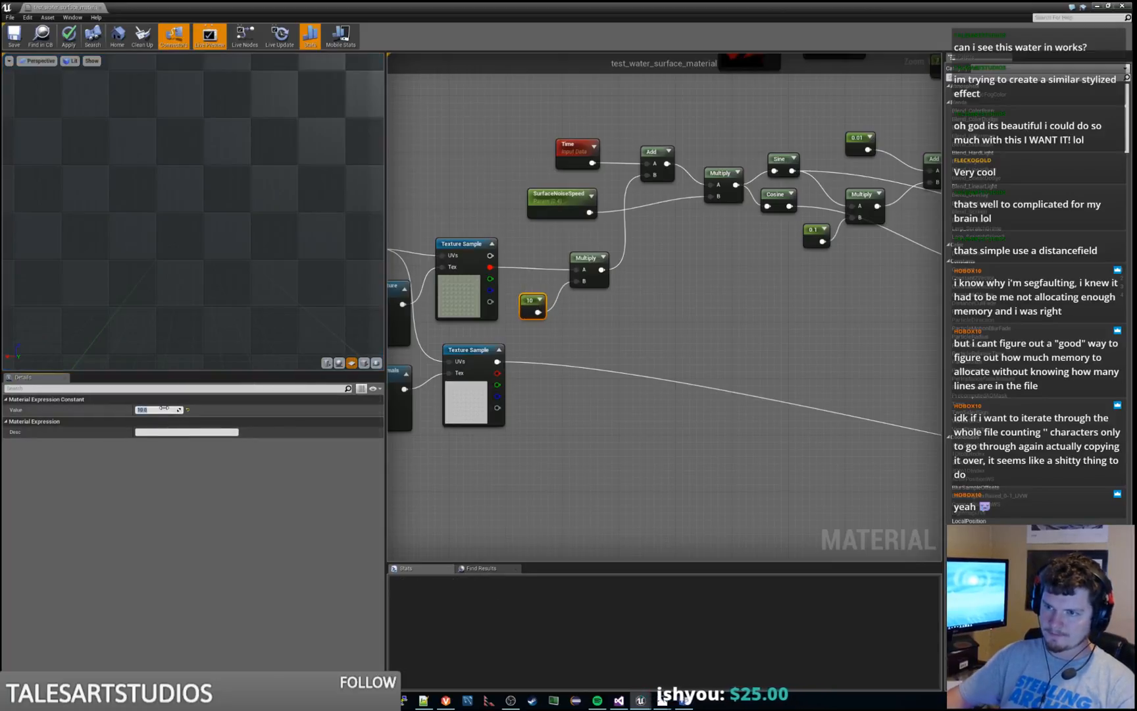
Convert the constant beside the noise Texture Sample into a parameter named SurfaceNoiseOffset
right_click(528, 299)
left_click(572, 304)
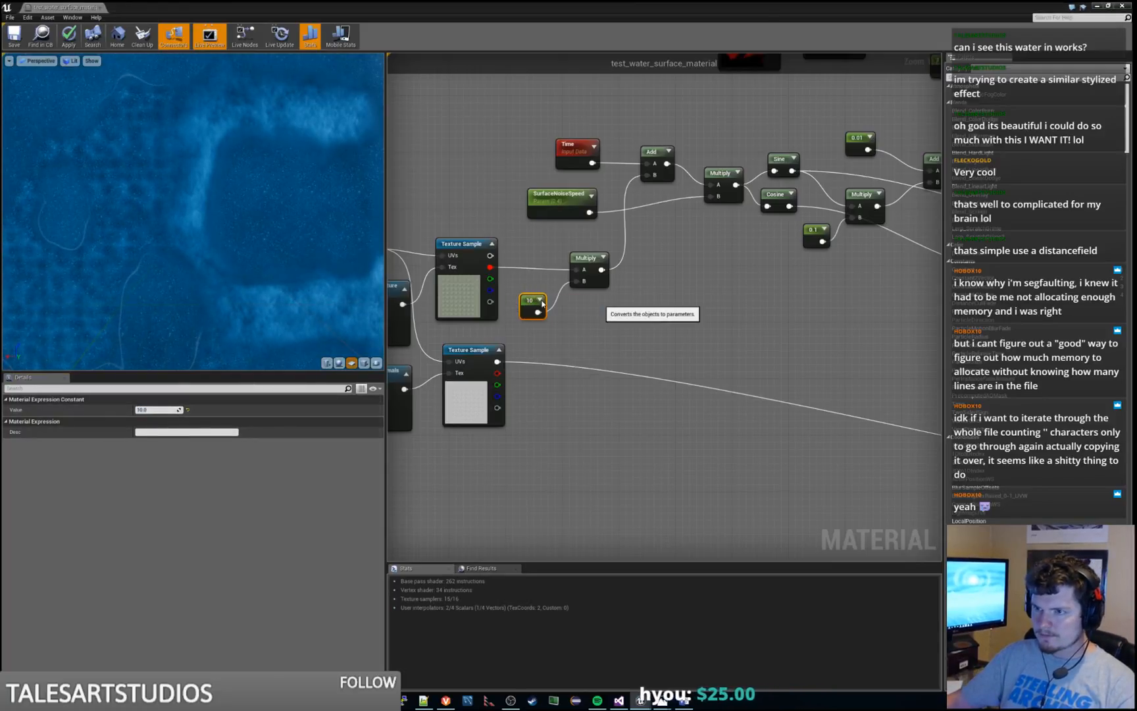
left_click(175, 409)
type("surfac")
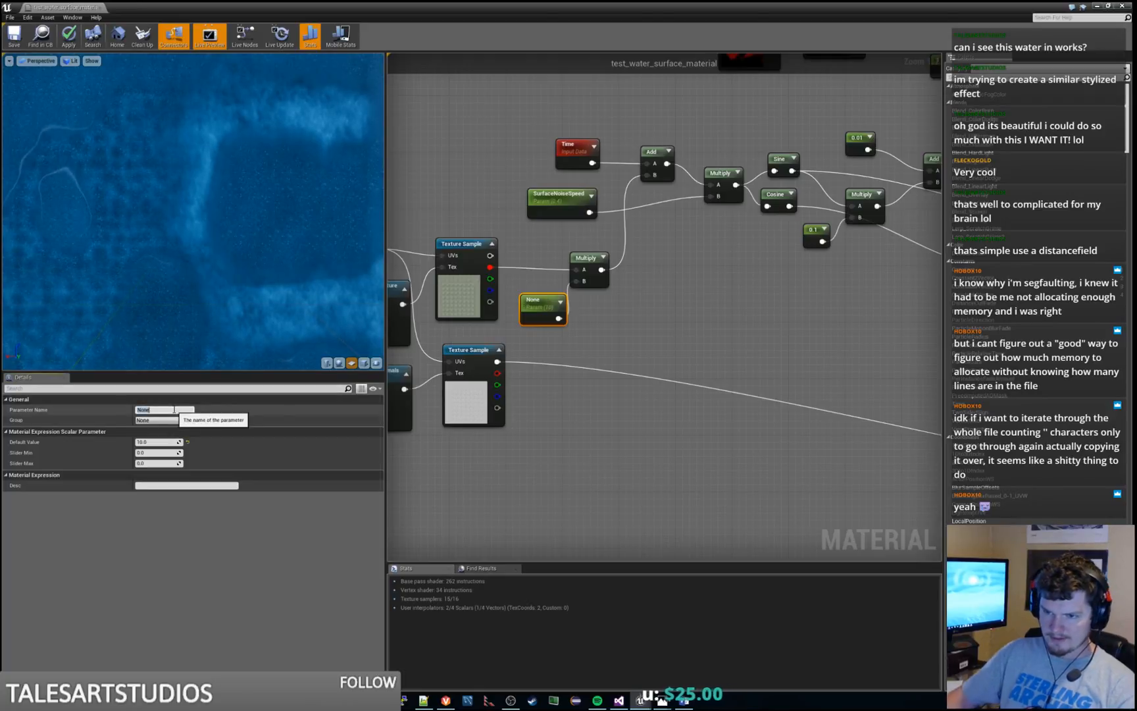
type("e")
key("ctrl+a")
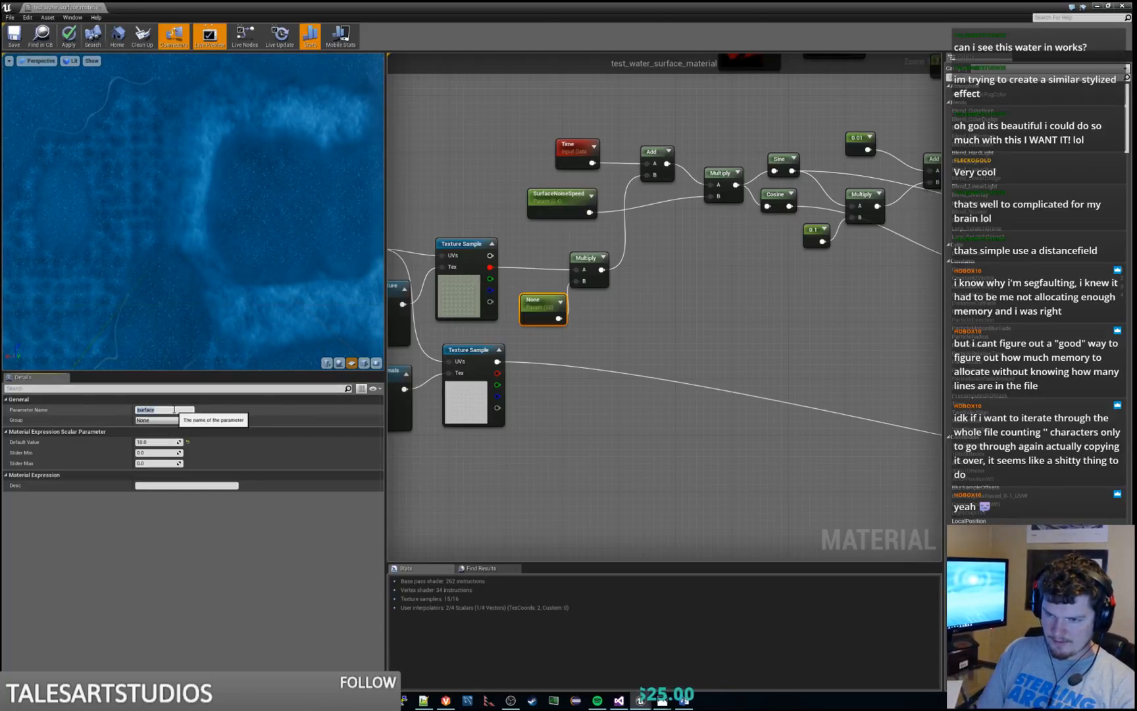
type("SurfaceNoise")
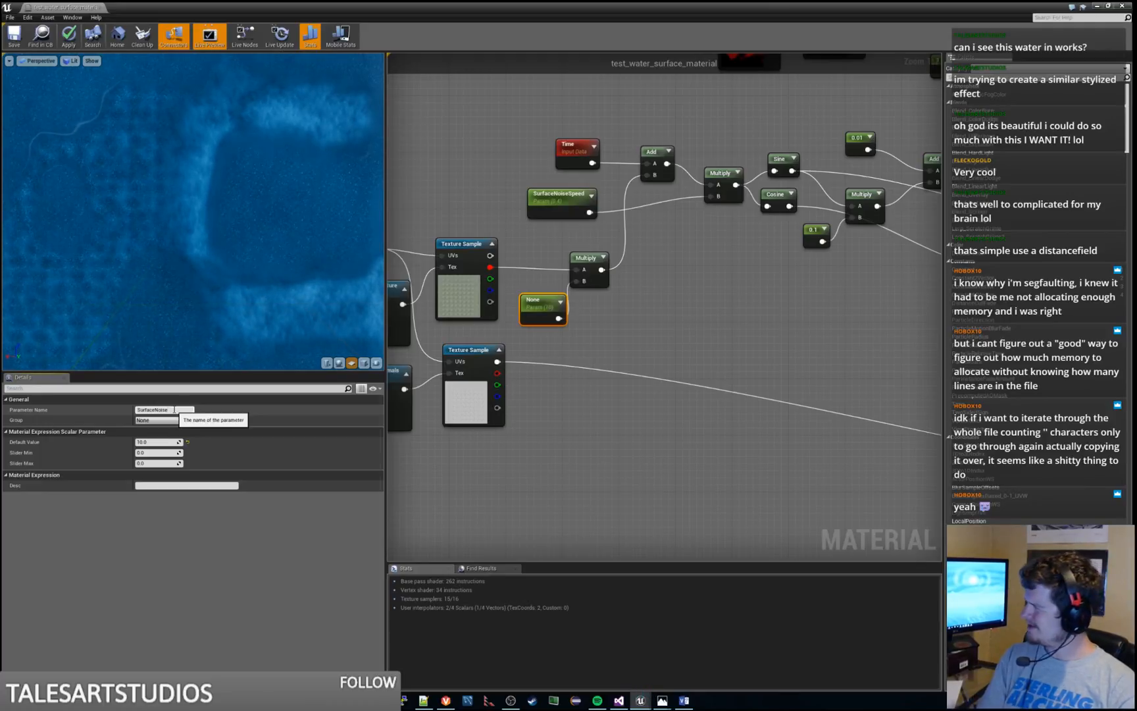
type("Offset")
key("Return")
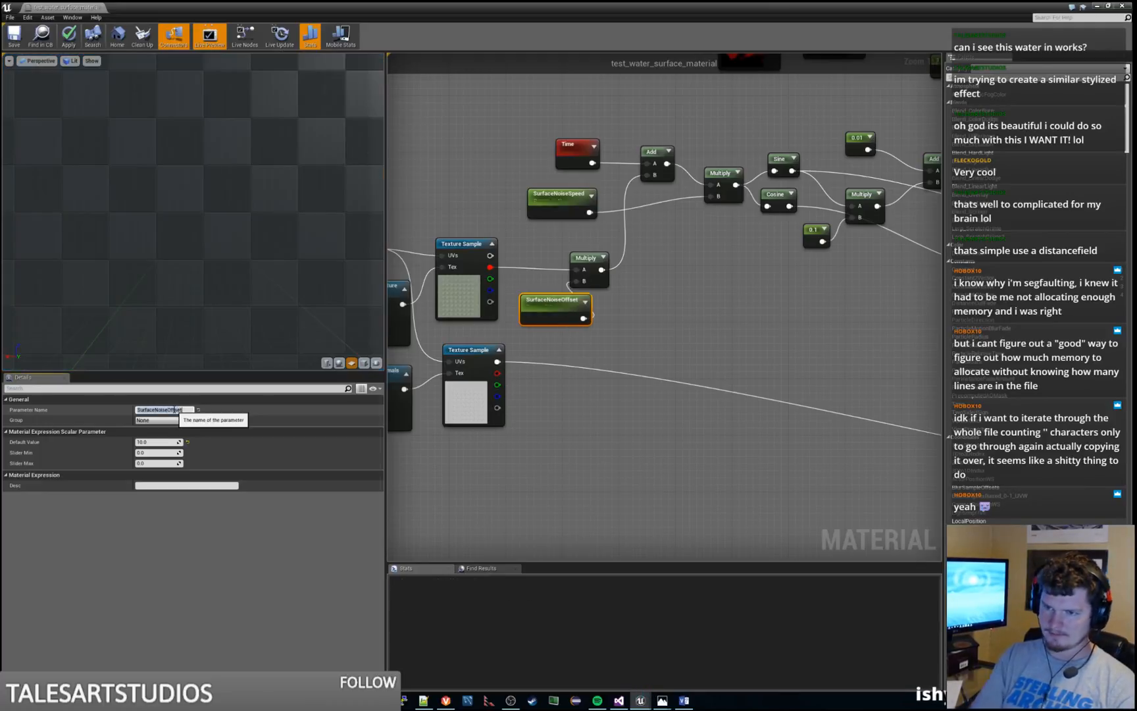
Move the Multiply node clear of SurfaceNoiseOffset, and preview its output and that of the Add node it feeds
left_click_drag(600, 258, 641, 252)
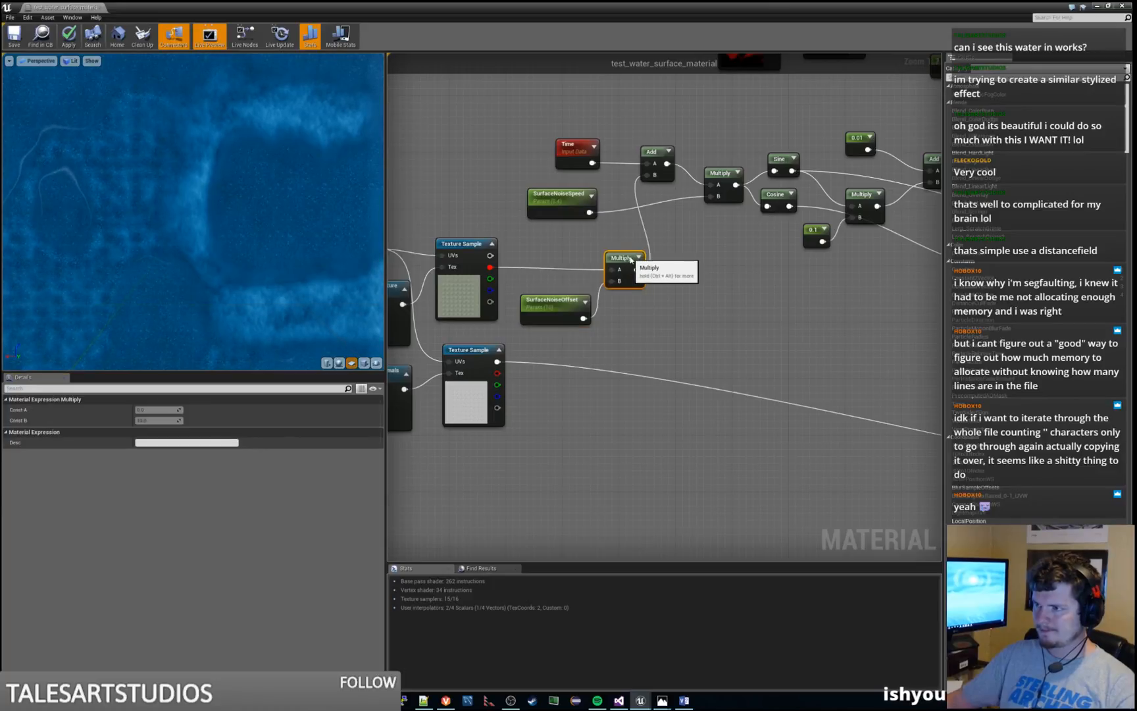
right_click(642, 254)
left_click(646, 258)
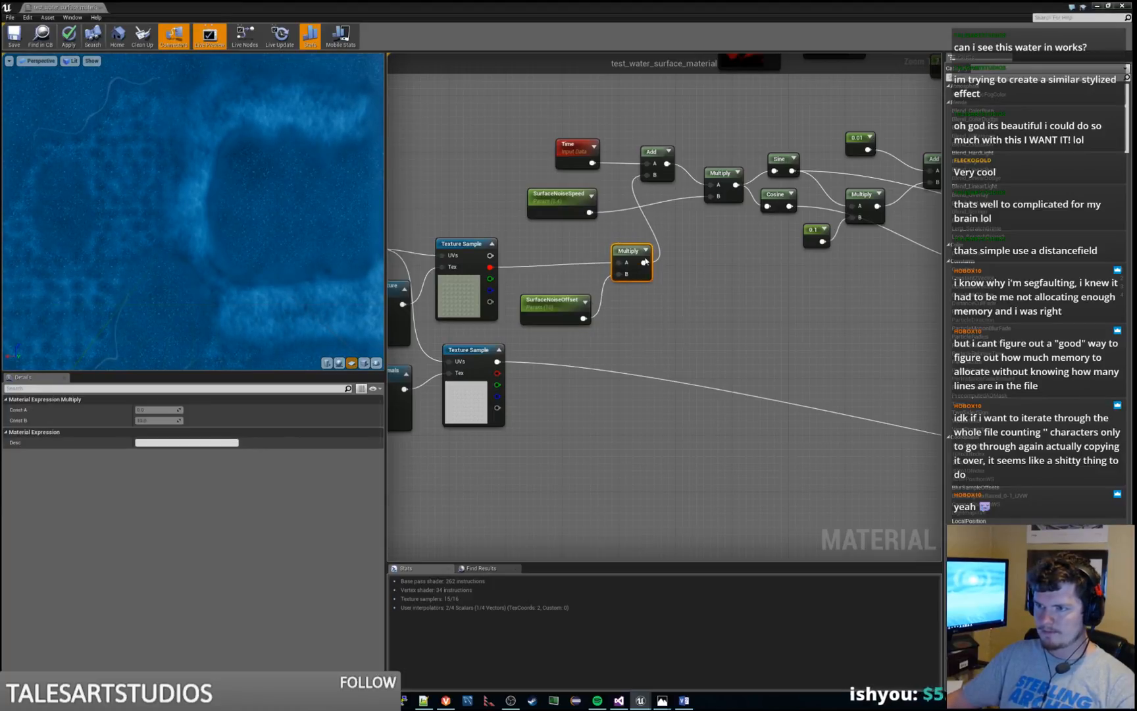
right_click(651, 152)
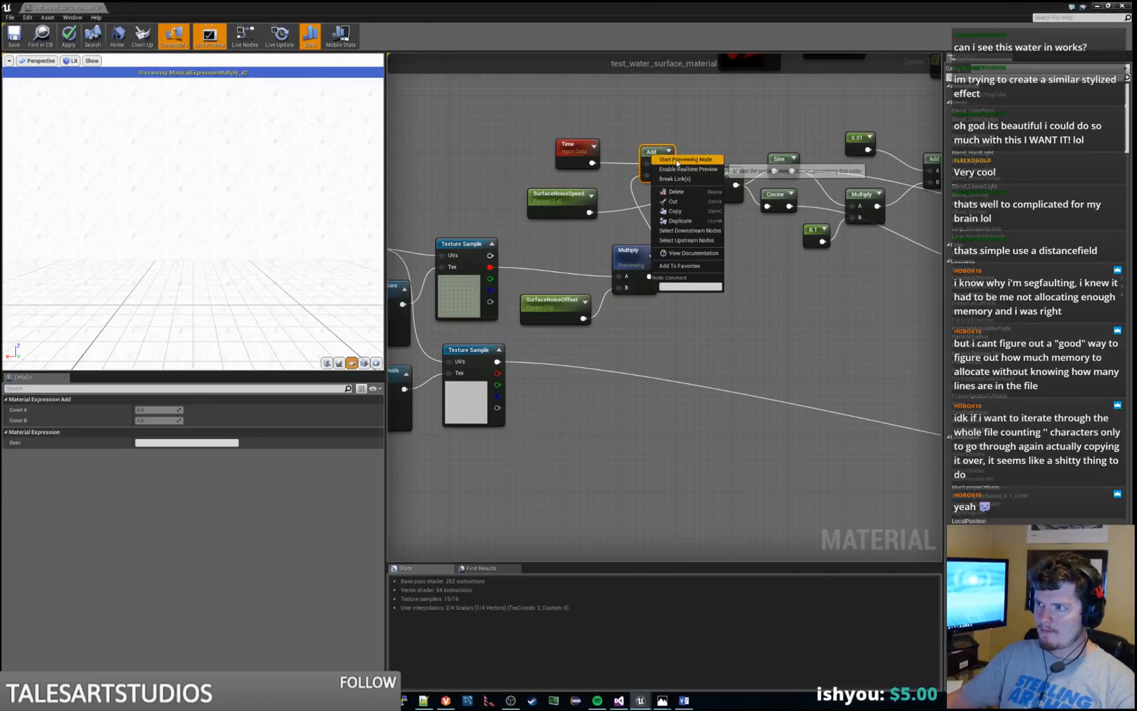
left_click(655, 158)
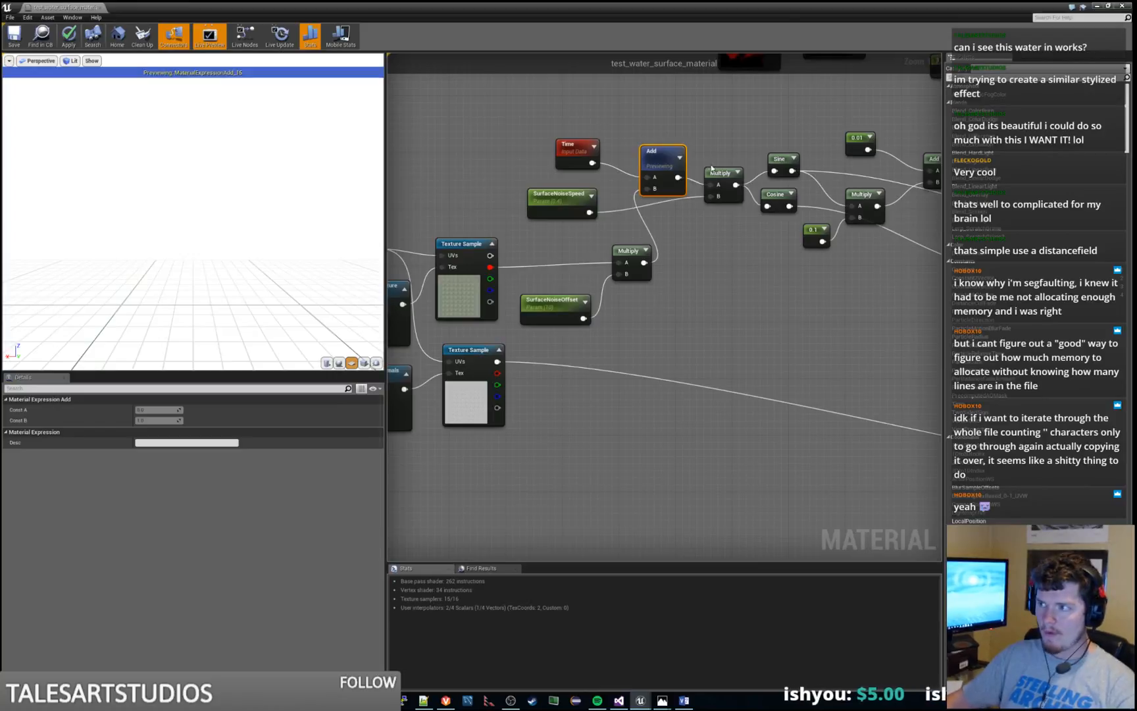
Preview the Cosine node's output and then the Sine node's output, ending each preview after viewing it
right_click(776, 196)
left_click(902, 297)
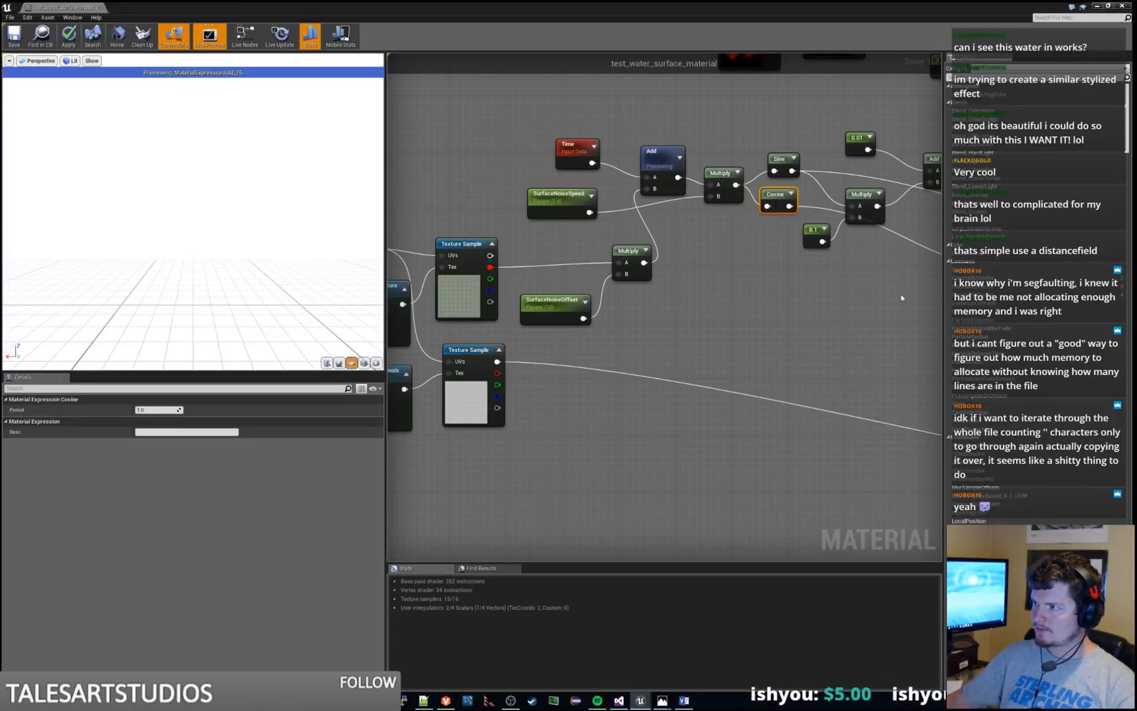
right_click_drag(901, 297, 744, 331)
right_click(627, 233)
left_click(666, 239)
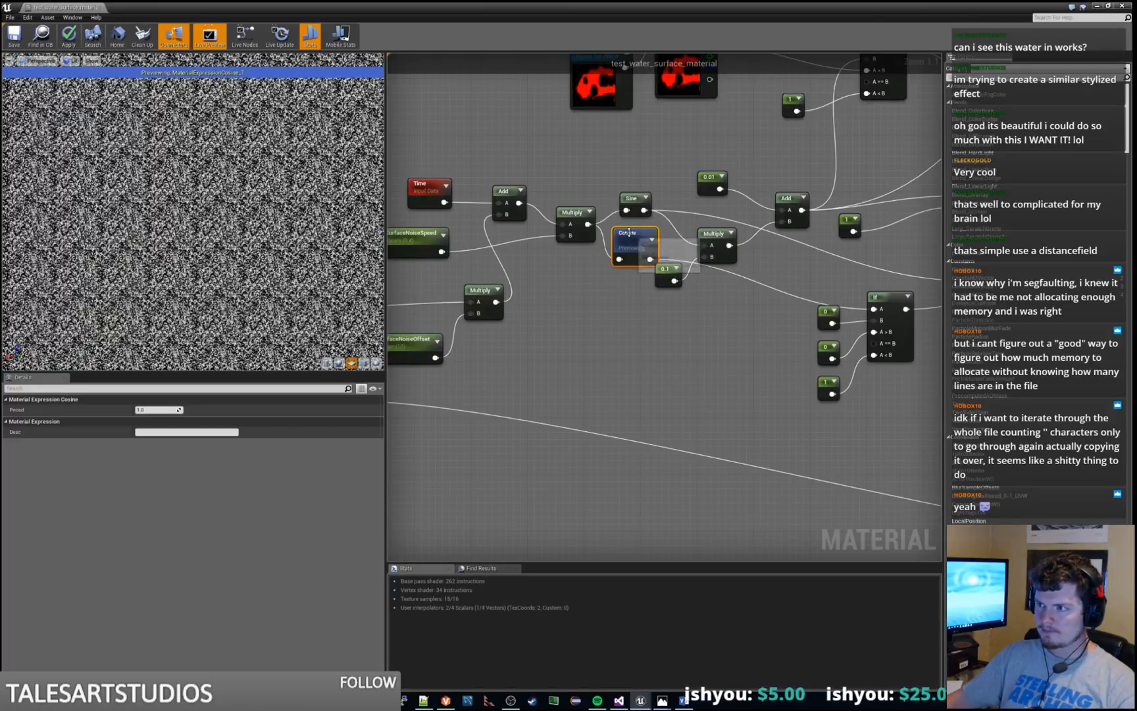
right_click(628, 231)
left_click(665, 238)
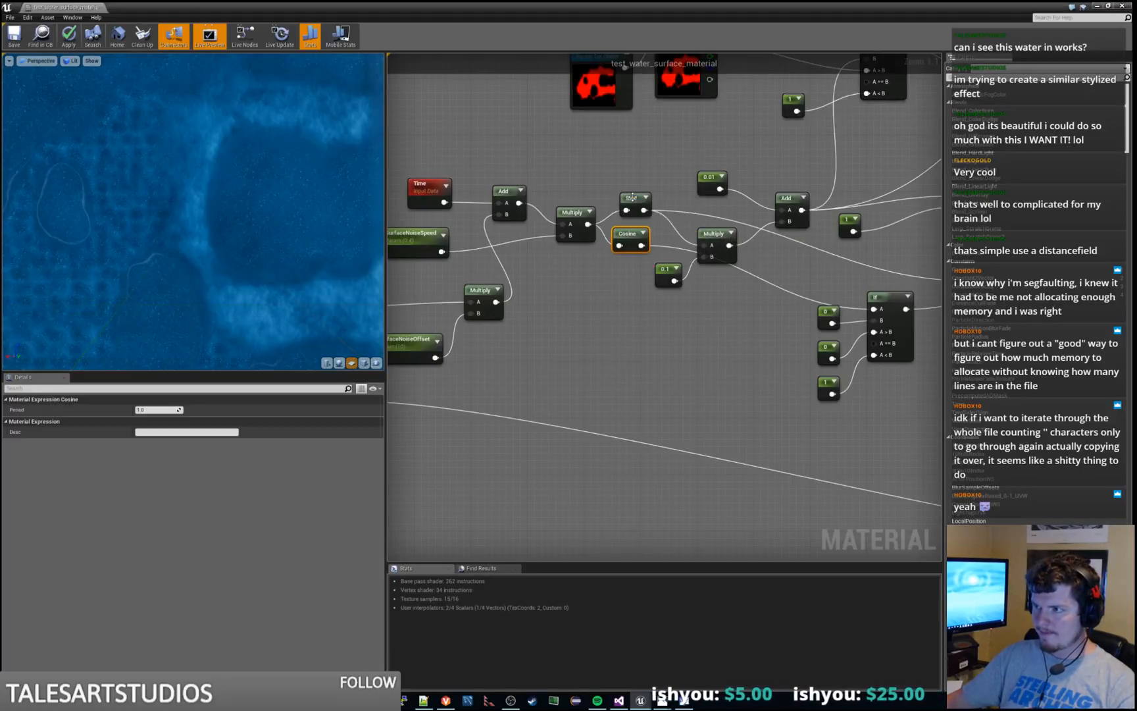
right_click(632, 196)
left_click(648, 209)
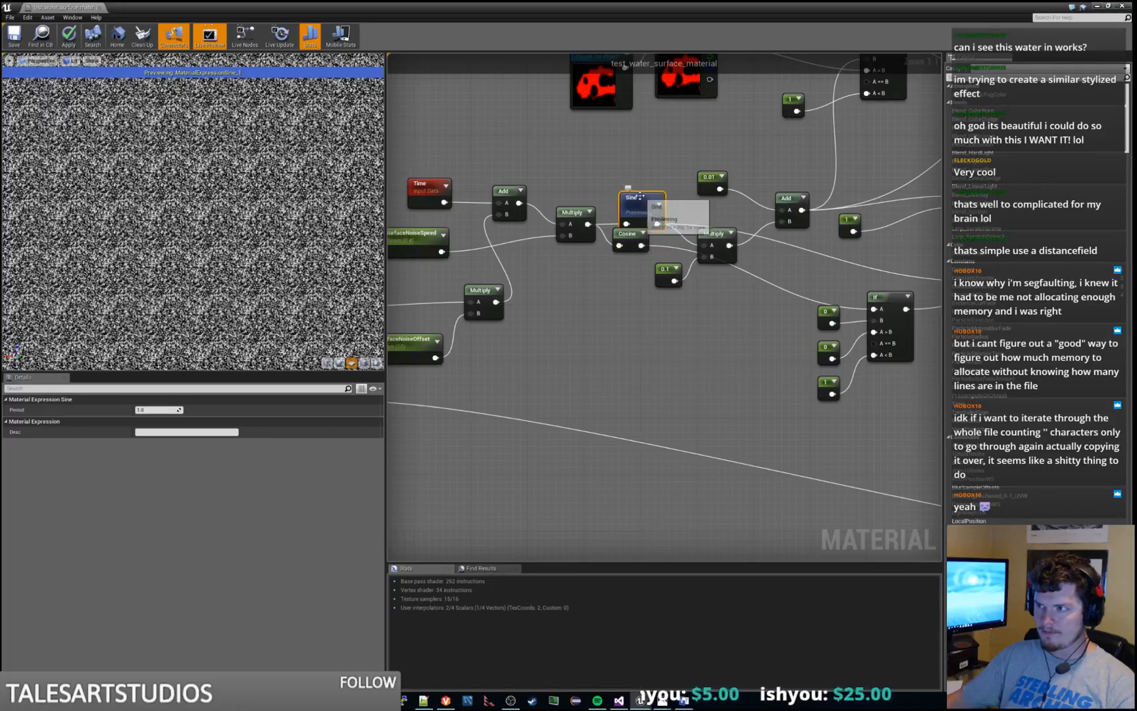
right_click(635, 196)
left_click(651, 206)
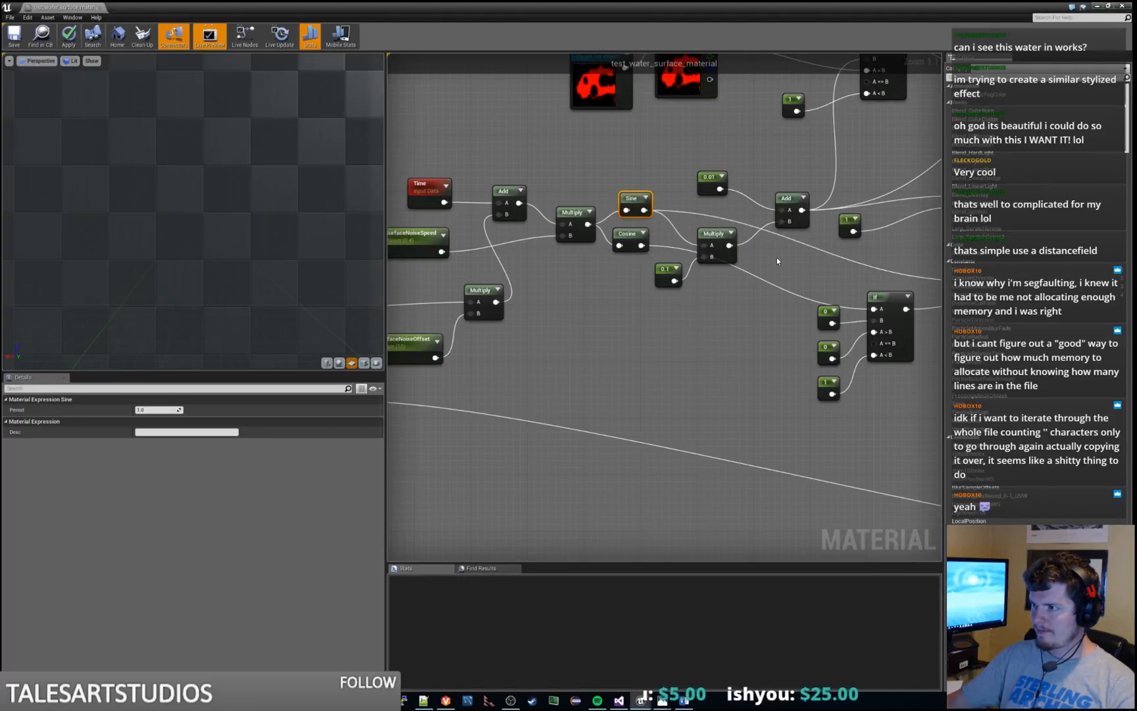
Convert the 0.1 constant beneath the Cosine node into a parameter named SurfaceNoiseCosineOpacity and place it clear of the Multiply node
right_click_drag(777, 258, 692, 284)
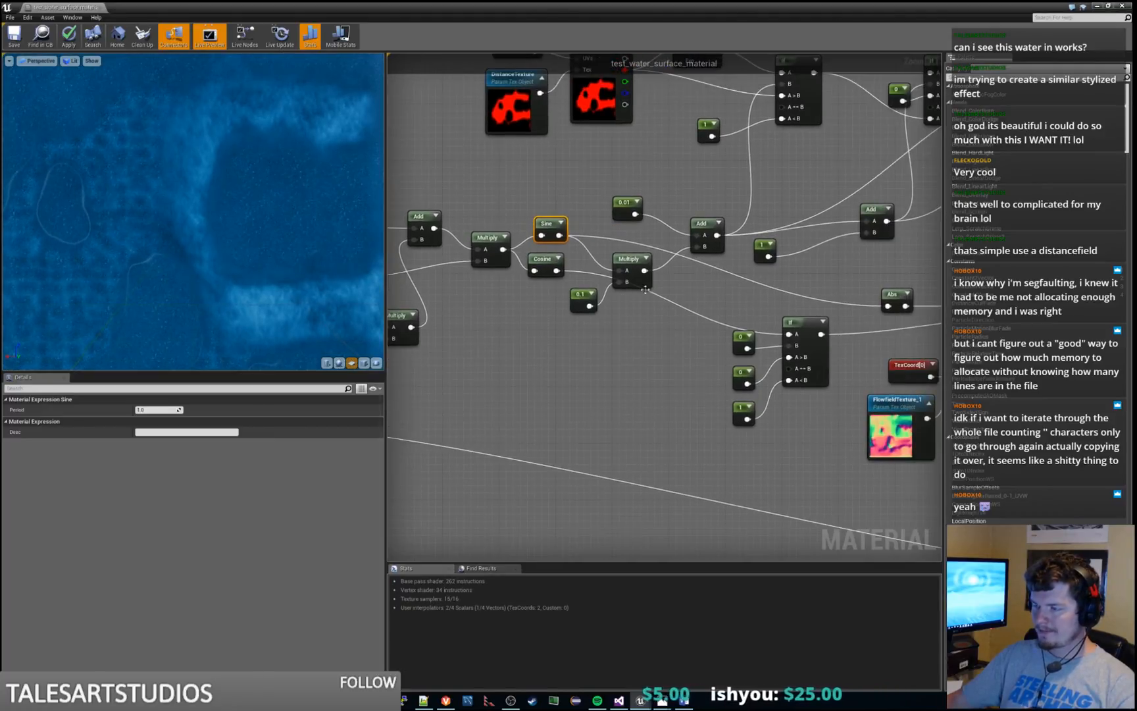
right_click(578, 294)
left_click(612, 304)
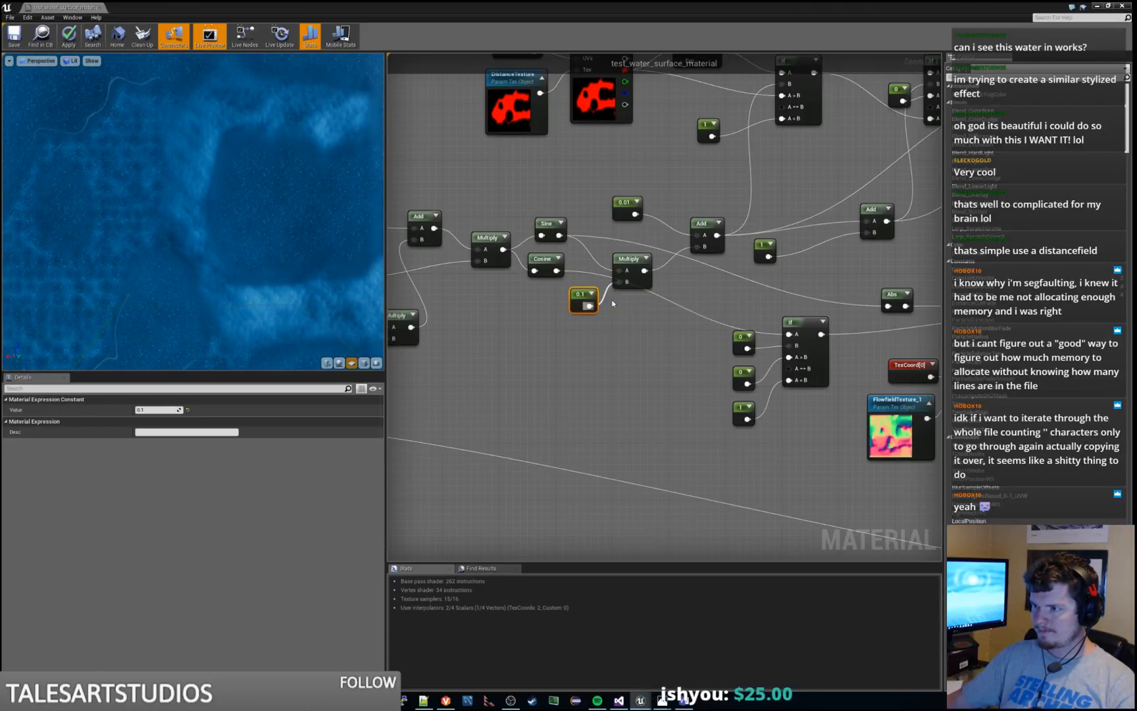
left_click_drag(590, 301, 554, 301)
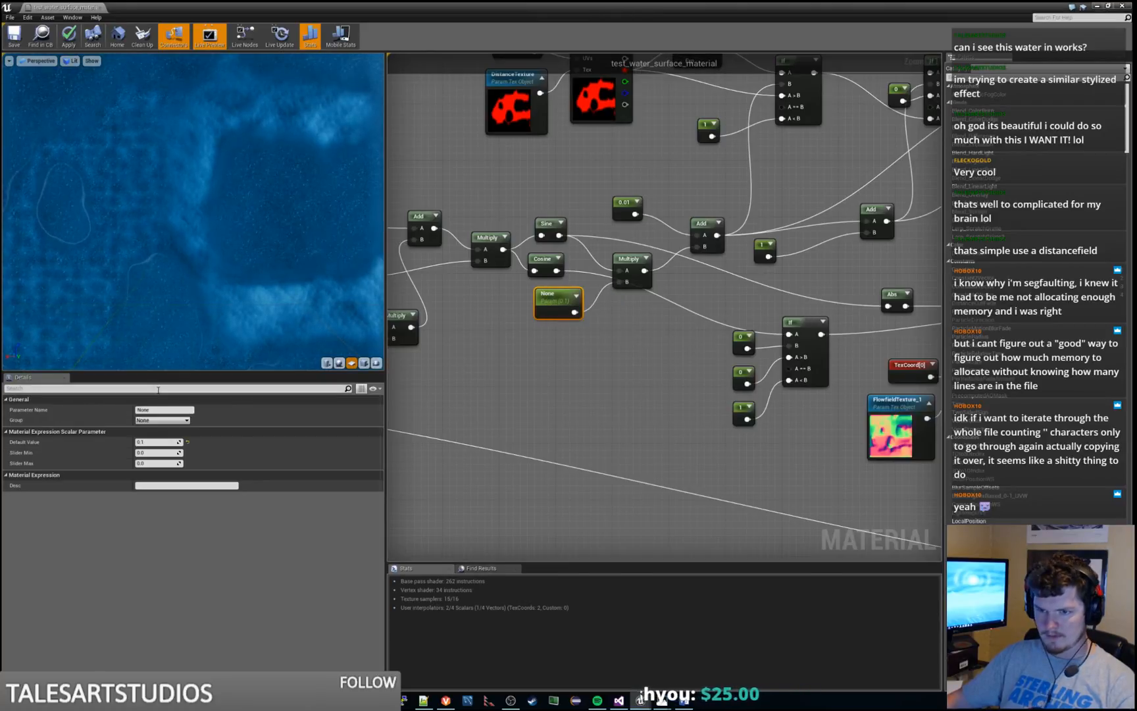
left_click(158, 410)
type("surf")
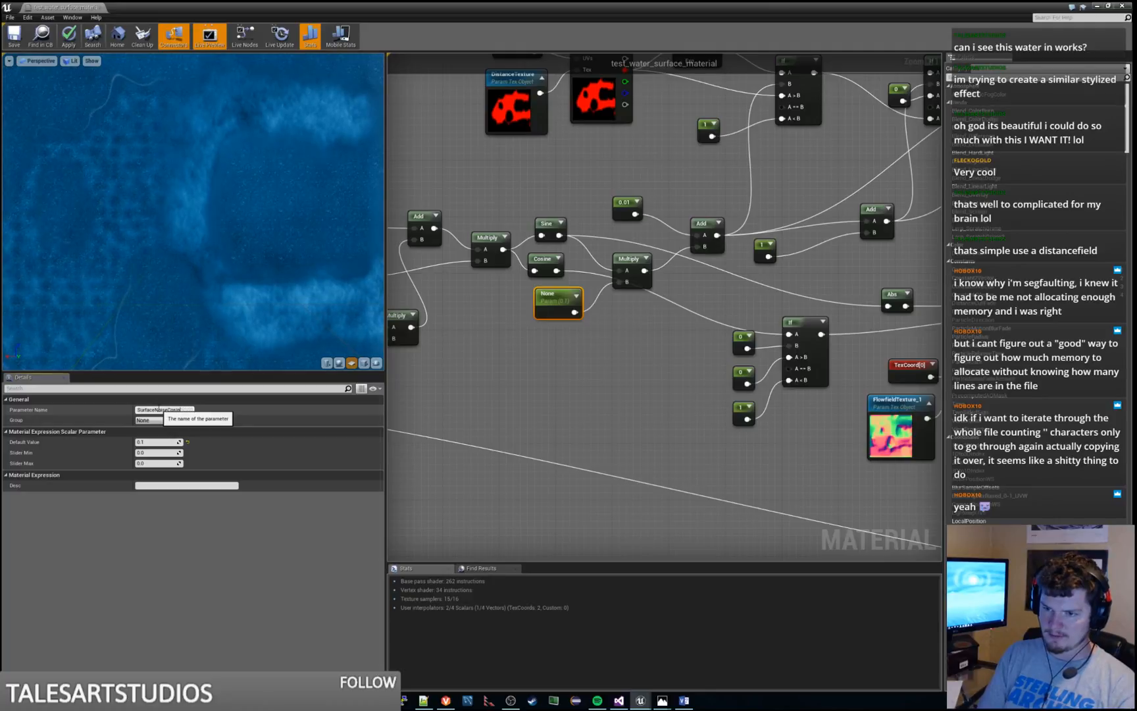
type("y")
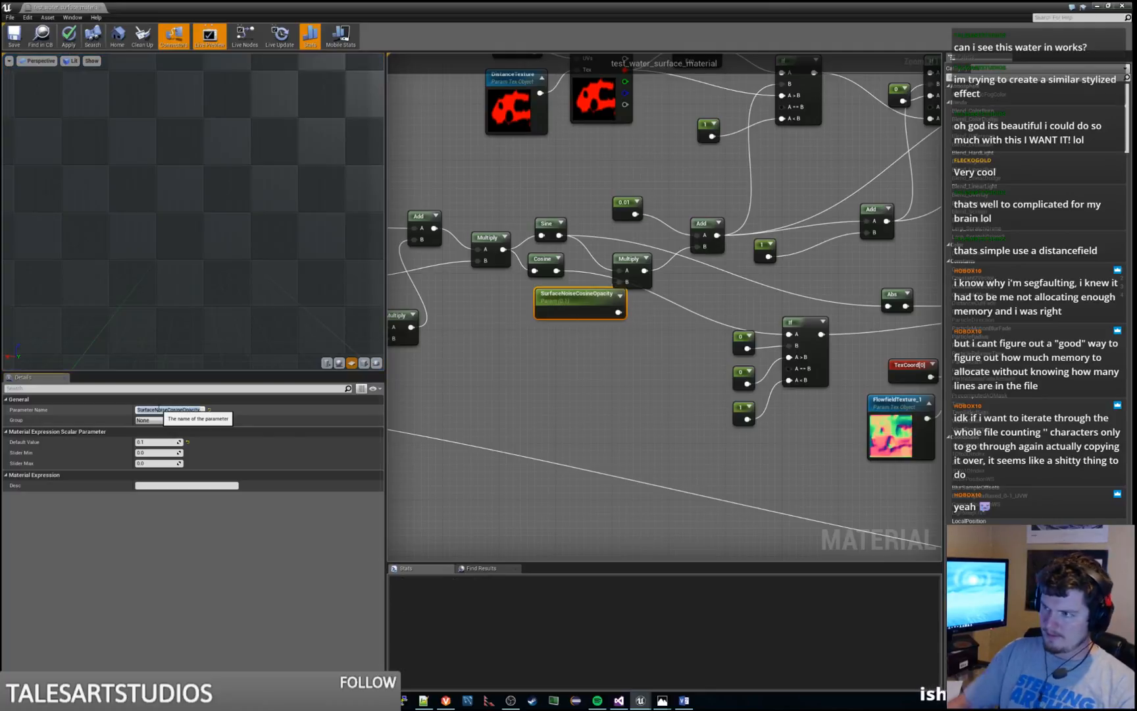
key("Return")
left_click_drag(545, 317, 537, 316)
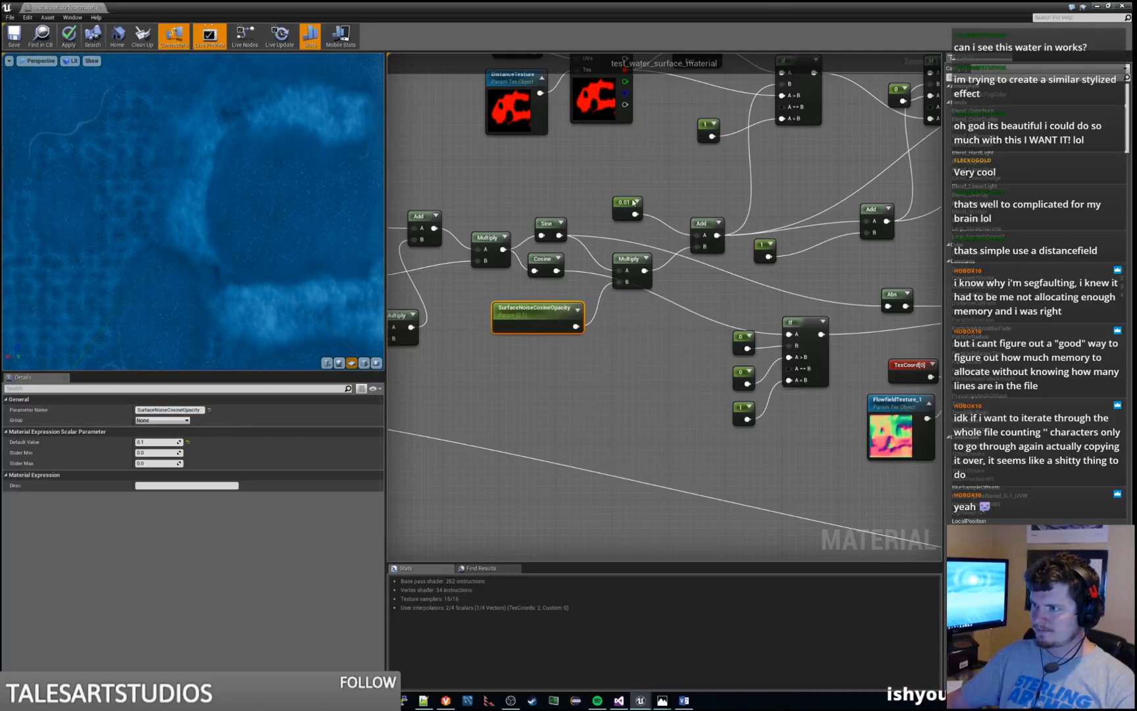
Convert the 0.01 constant feeding the Add node into a parameter named SurfaceNoiseSineOpacity, placed above the Sine node
right_click(621, 203)
left_click(661, 209)
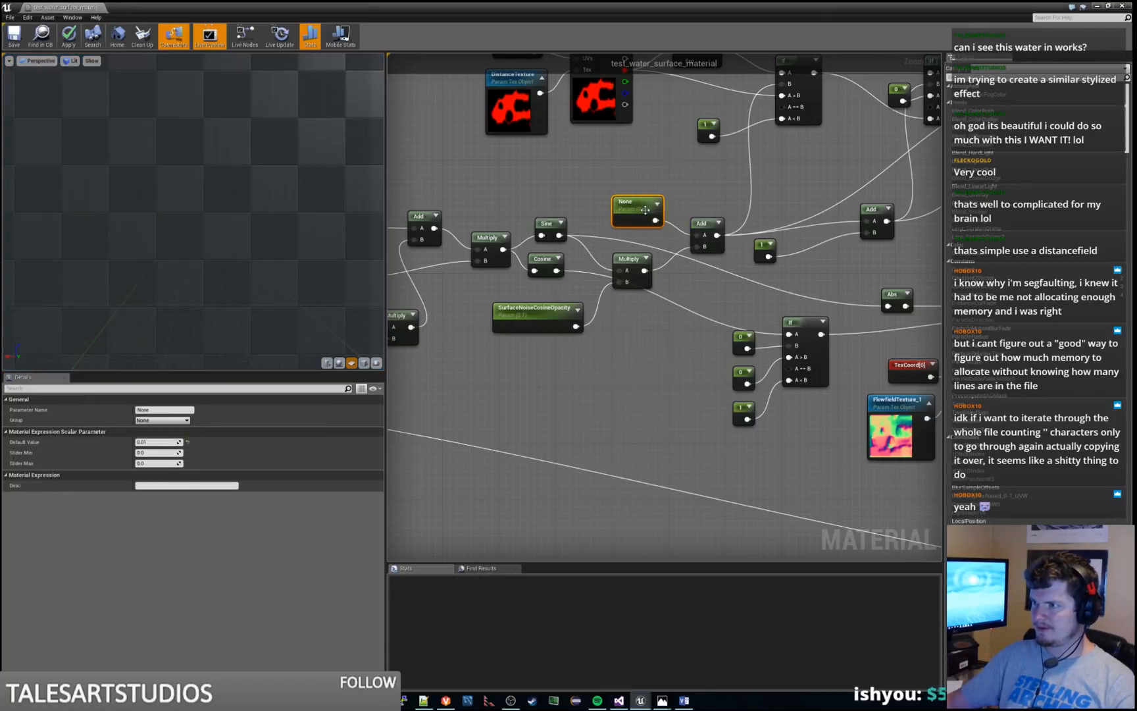
left_click(173, 411)
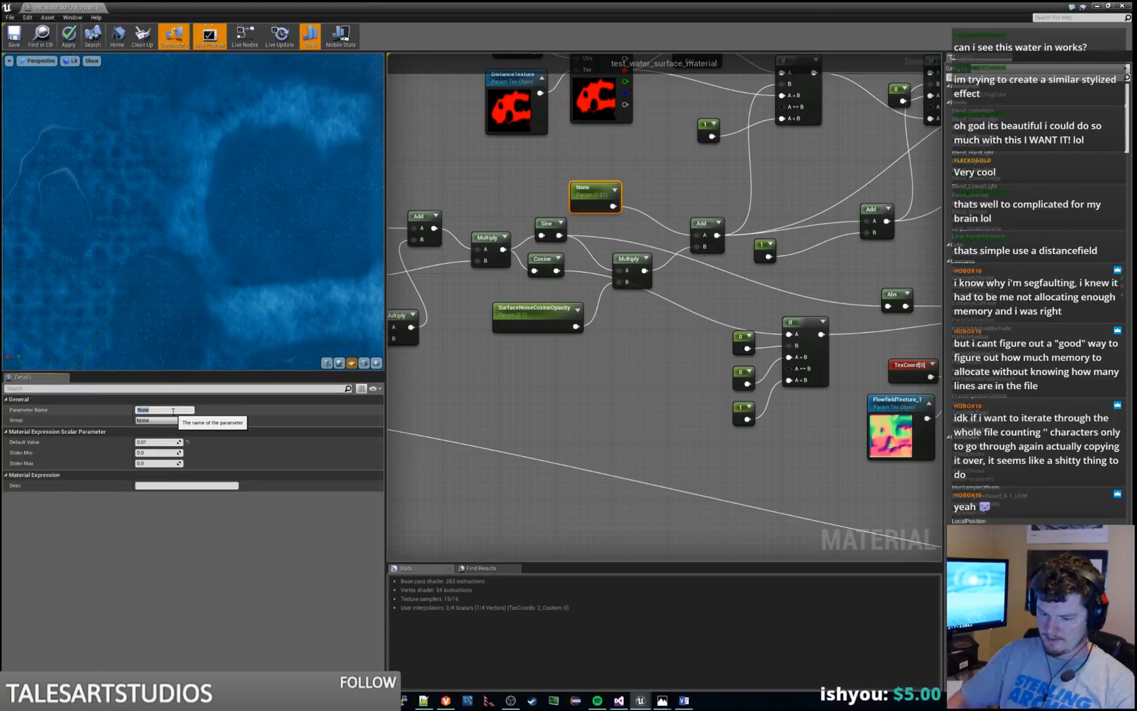
type("surf")
key("BackSpace")
key("BackSpace")
key("BackSpace")
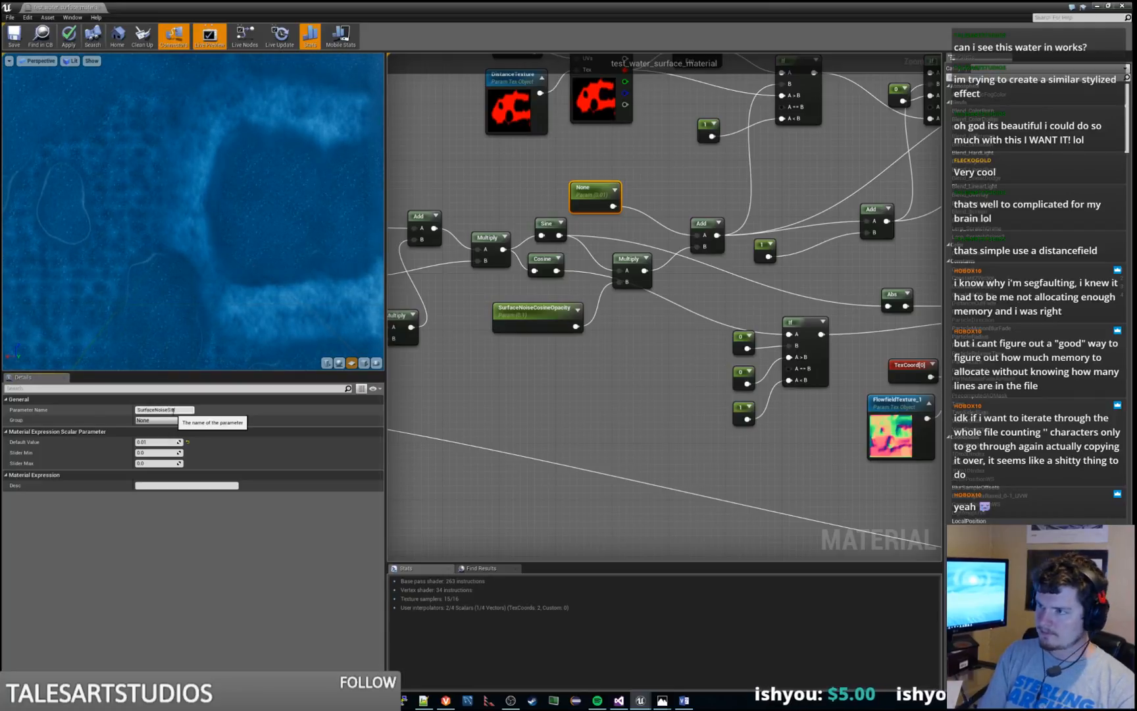
type("urfaceNoiseSineOpacity")
key("Return")
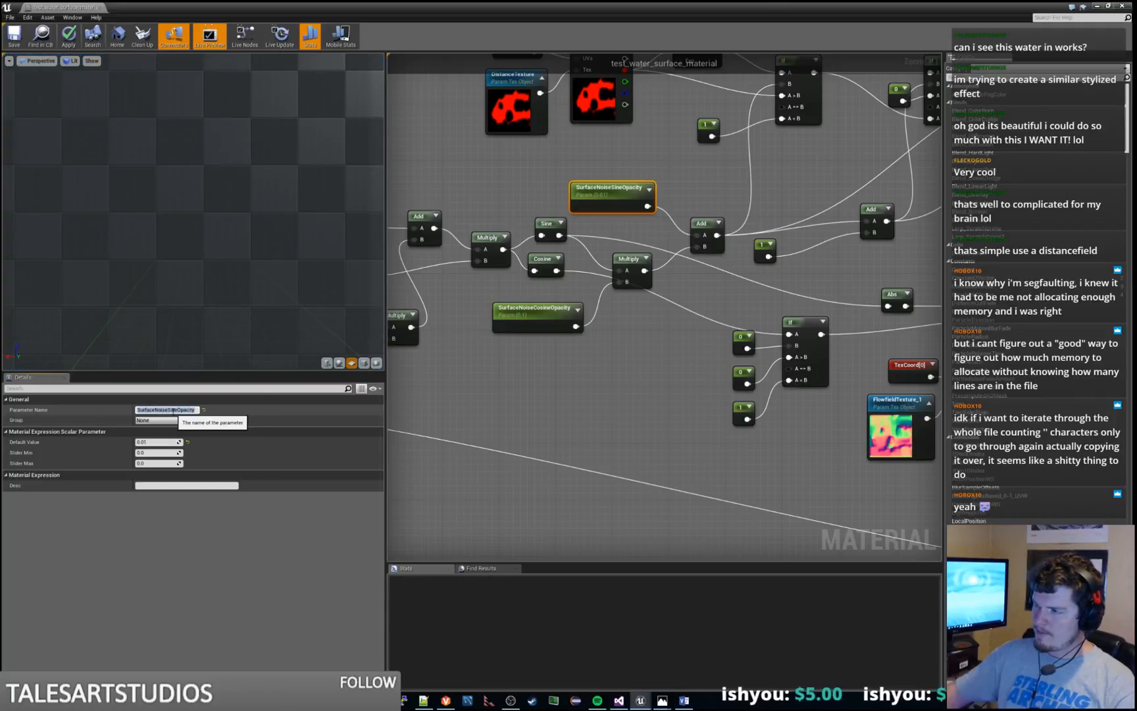
Preview the output of the Power node that follows the DistanceTexture sample, then stop the preview
right_click_drag(823, 170, 857, 316)
left_click(738, 186)
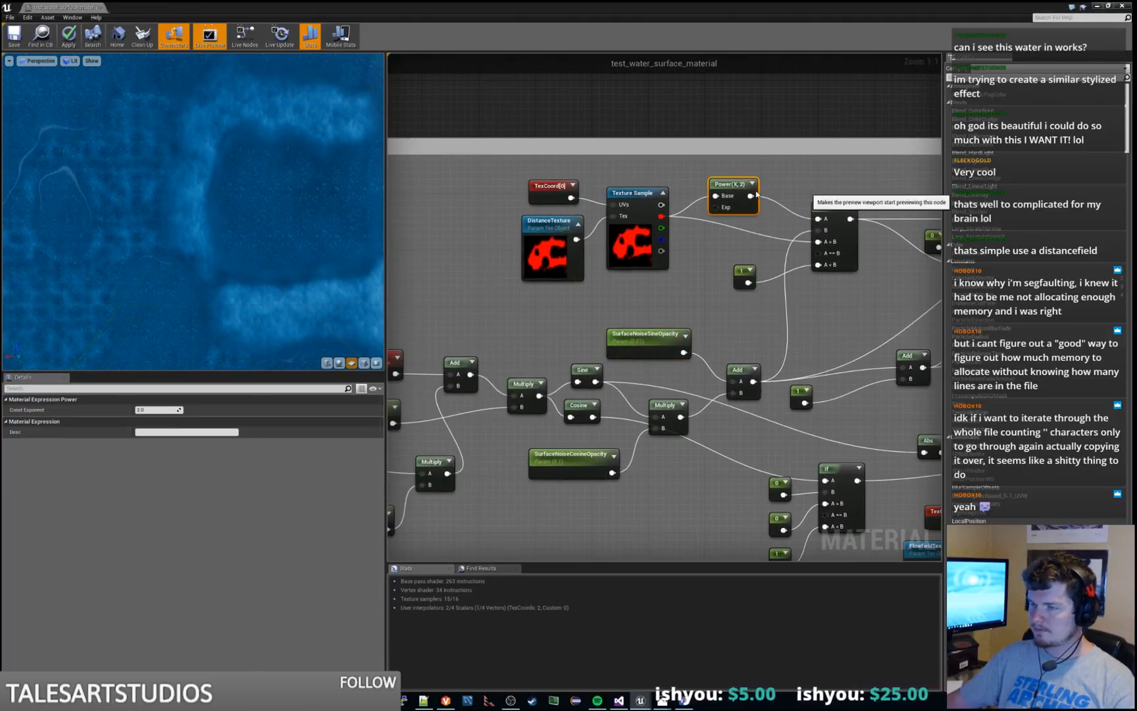
key("space")
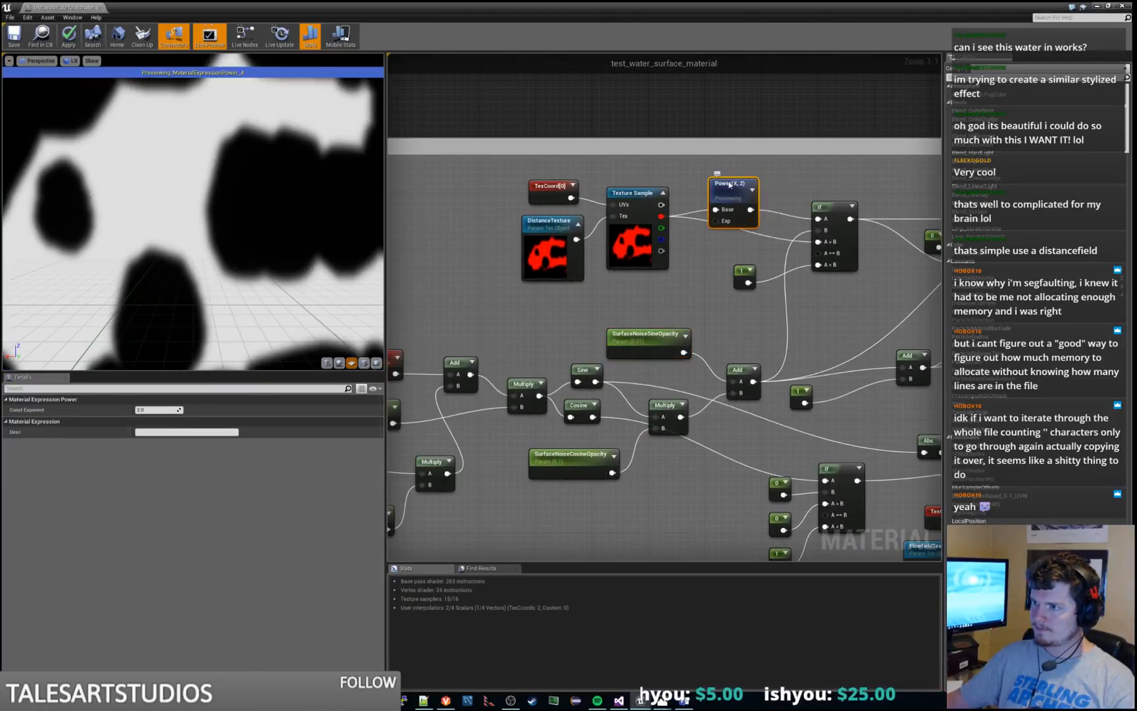
right_click(727, 180)
left_click(748, 188)
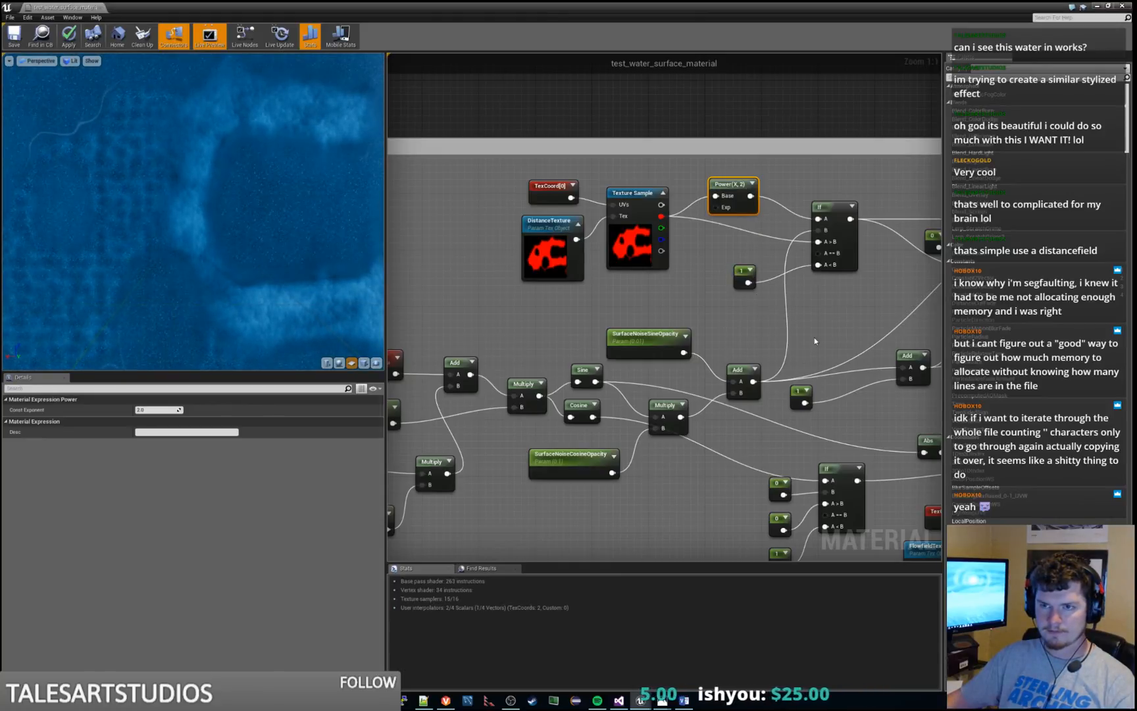
Trace the noise graph downstream and preview the Multiply node that combines the noise normals with the clamped mask
right_click_drag(814, 340, 515, 317)
scroll(685, 294, "down", 1)
right_click_drag(686, 305, 547, 260)
right_click_drag(635, 289, 927, 190)
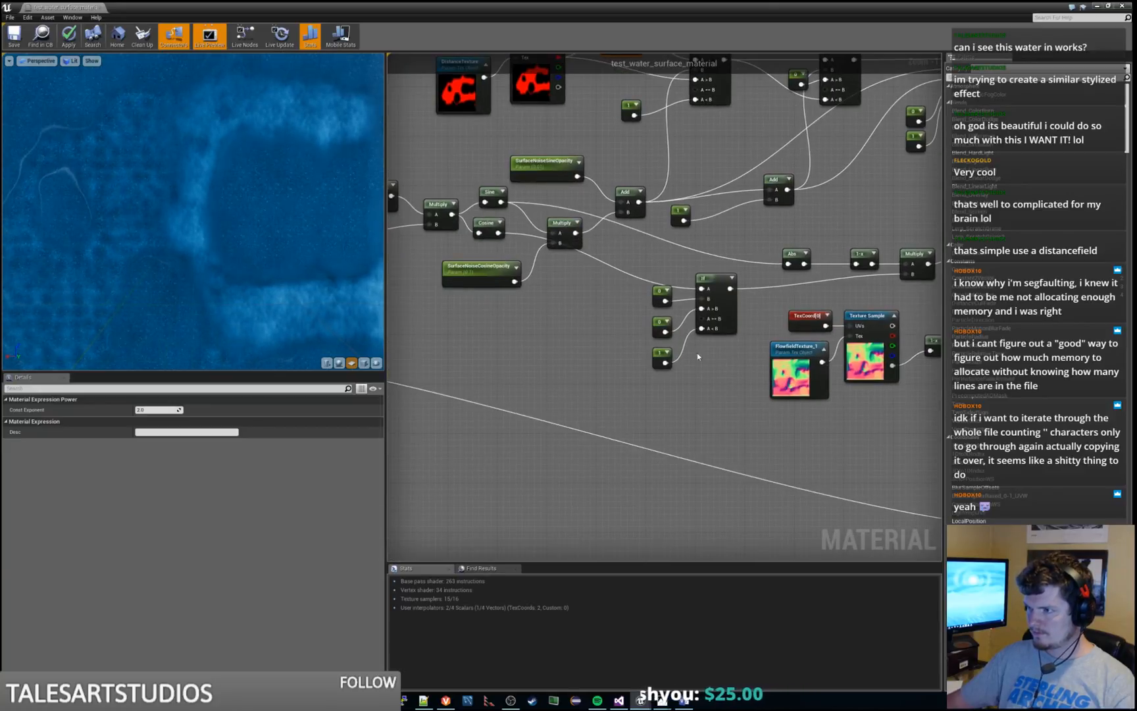
right_click_drag(586, 322, 343, 395)
right_click_drag(497, 409, 631, 370)
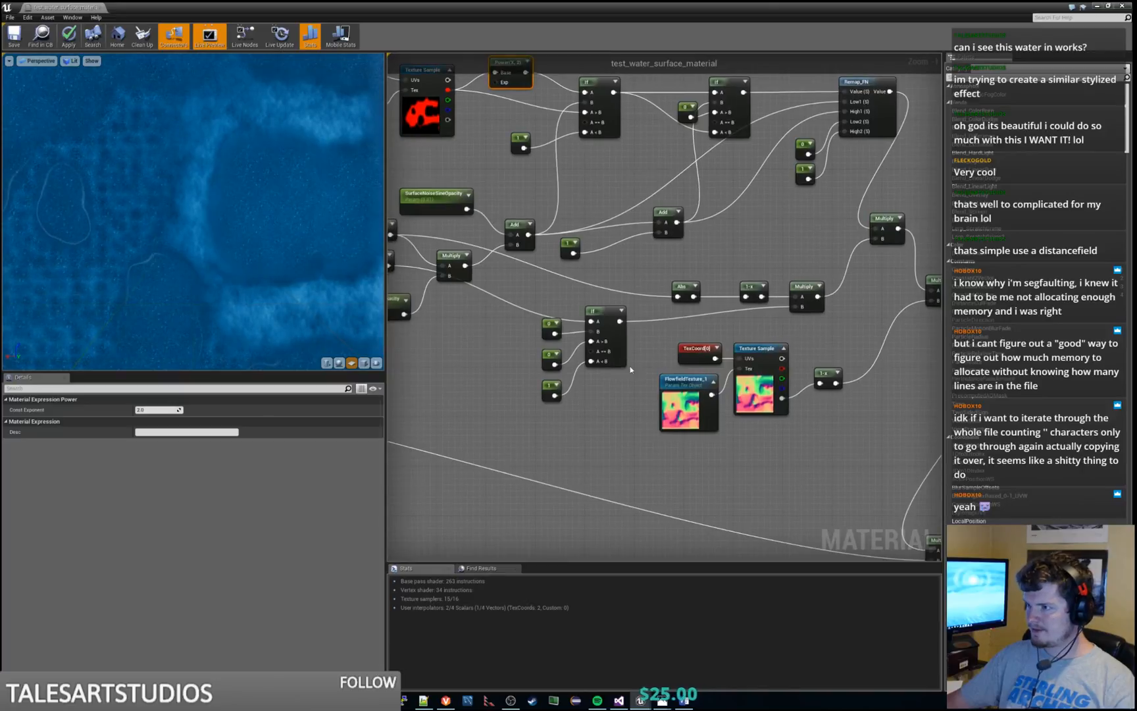
right_click_drag(722, 321, 513, 154)
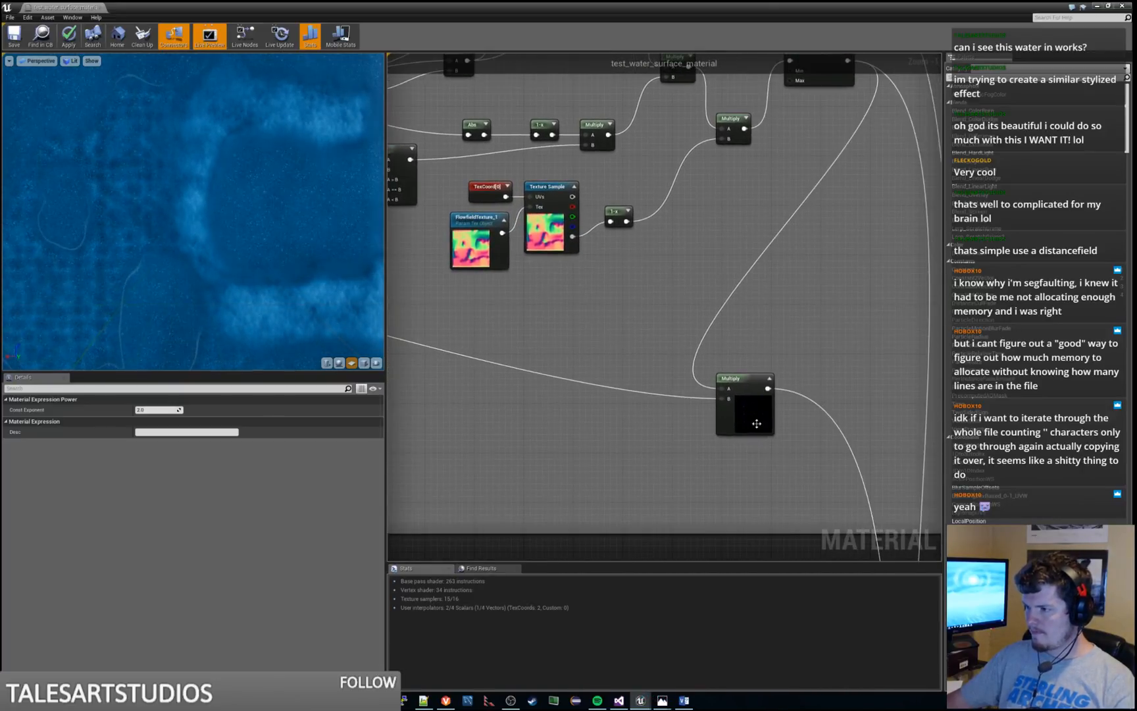
left_click(767, 390)
scroll(702, 389, "down", 2)
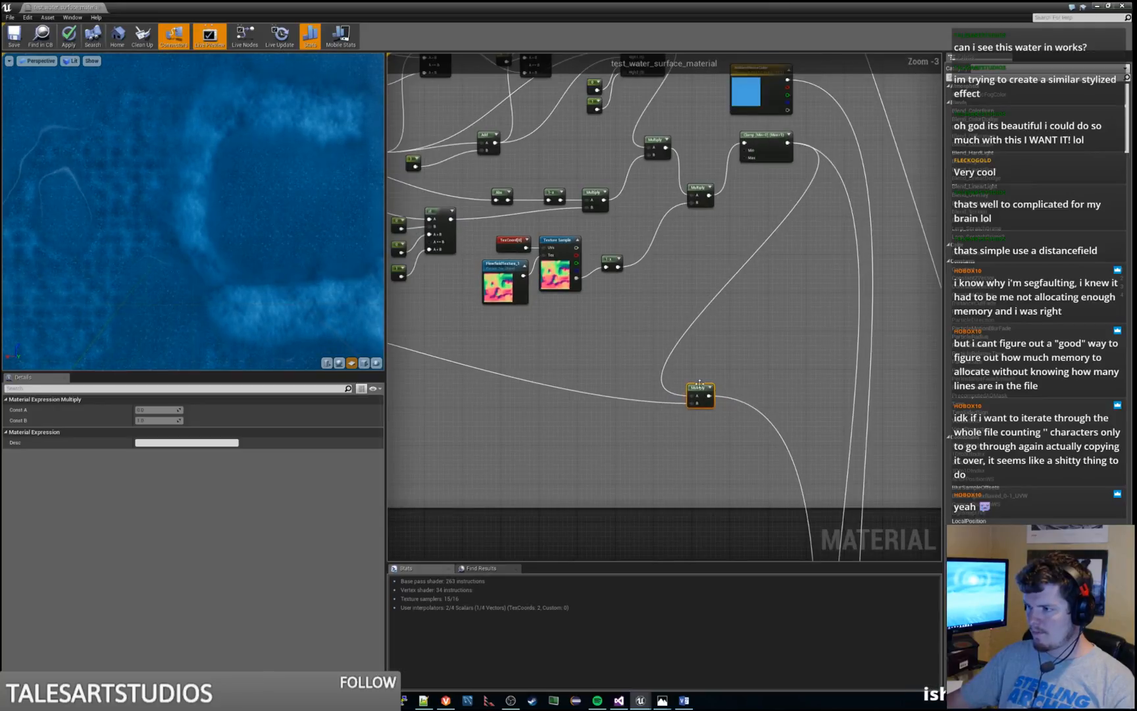
key("space")
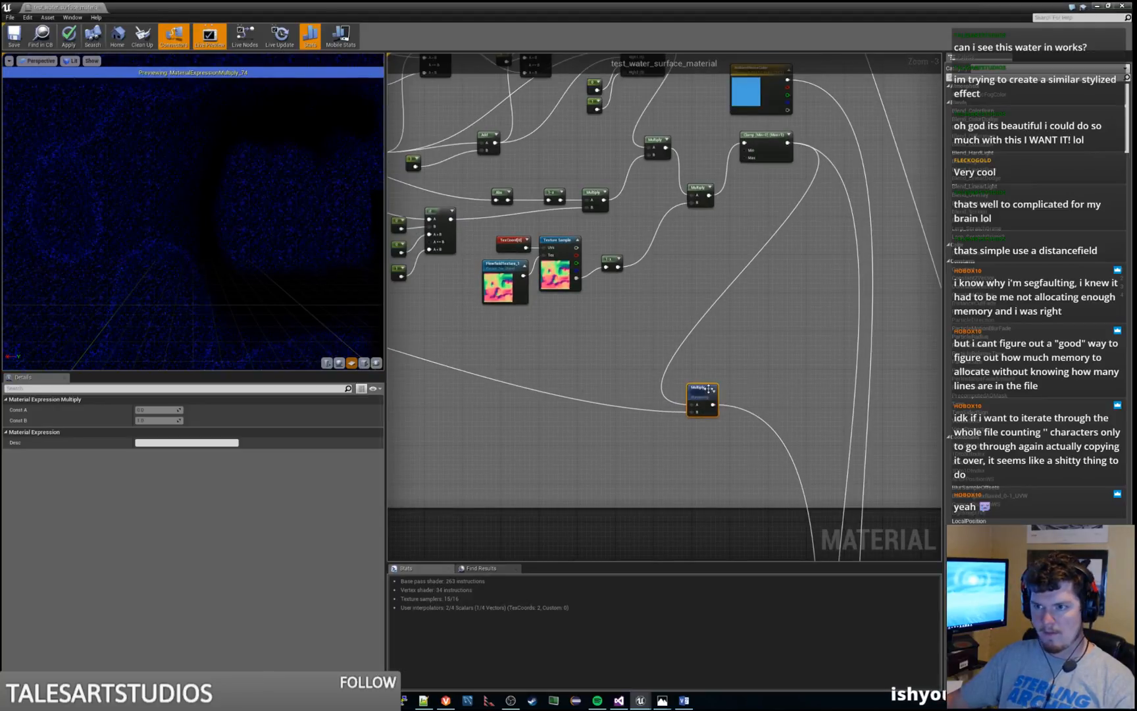
right_click(703, 392)
left_click(713, 394)
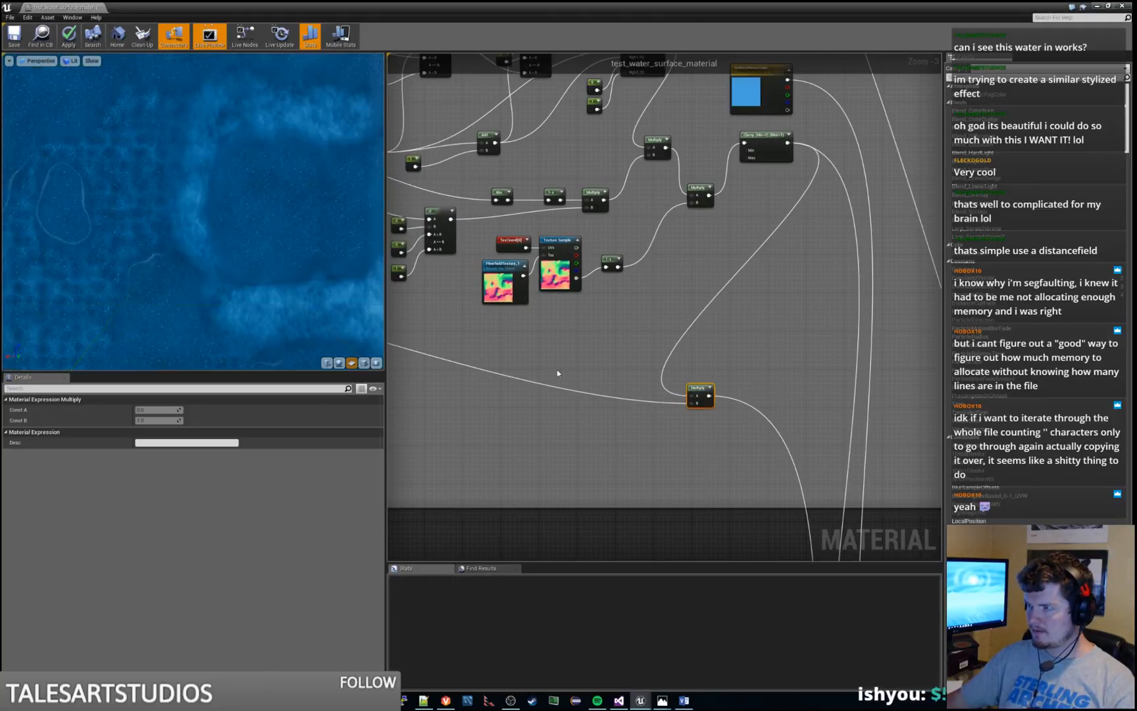
Examine the noise texture, normals and parameter nodes at the start of the Surface Noise section
right_click_drag(558, 370, 1074, 342)
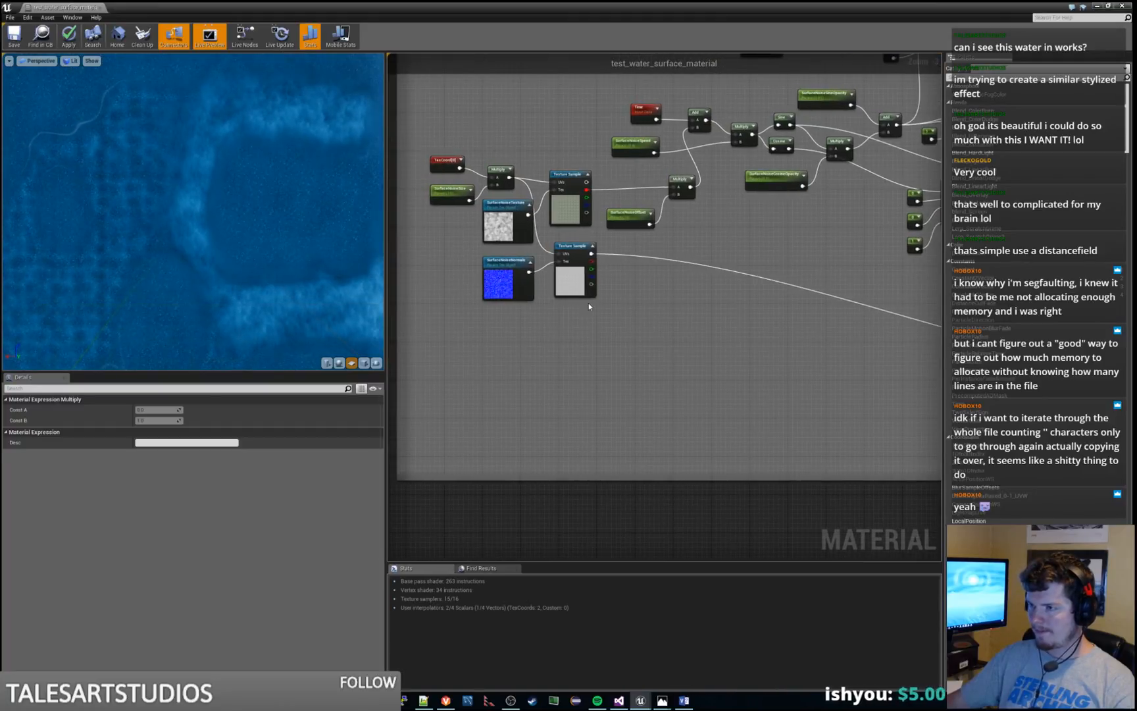
scroll(569, 323, "up", 2)
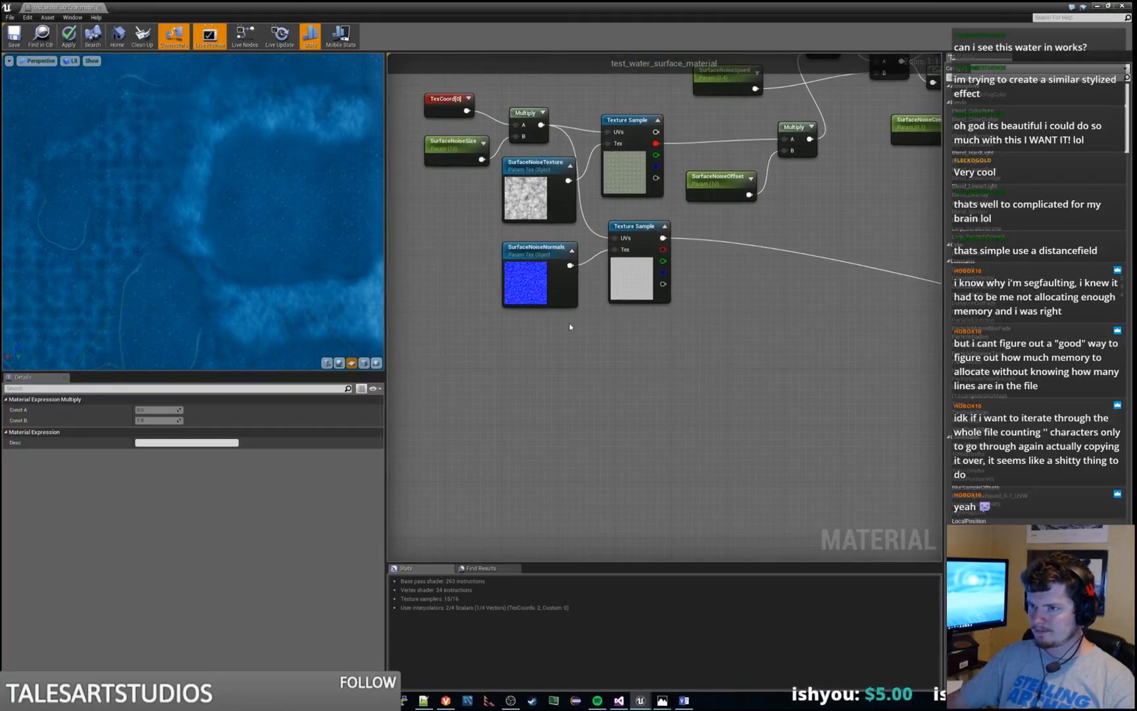
right_click_drag(757, 319, 634, 454)
scroll(634, 454, "down", 2)
right_click_drag(673, 419, 761, 419)
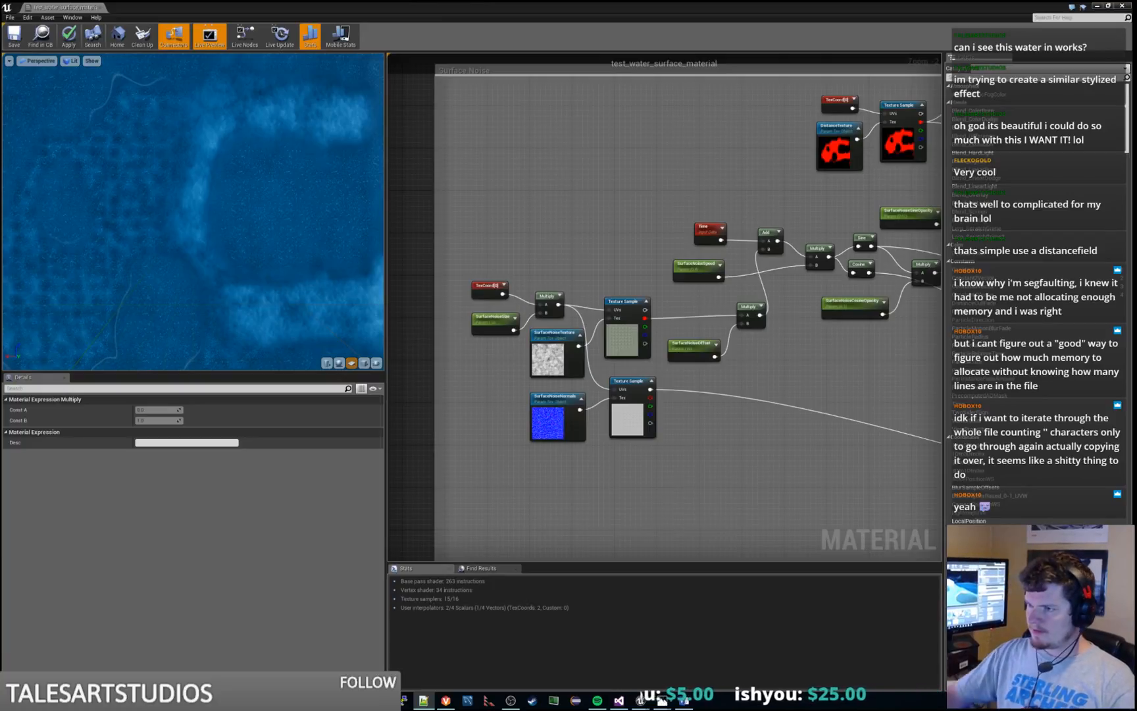
left_click(712, 475)
right_click_drag(847, 482, 773, 421)
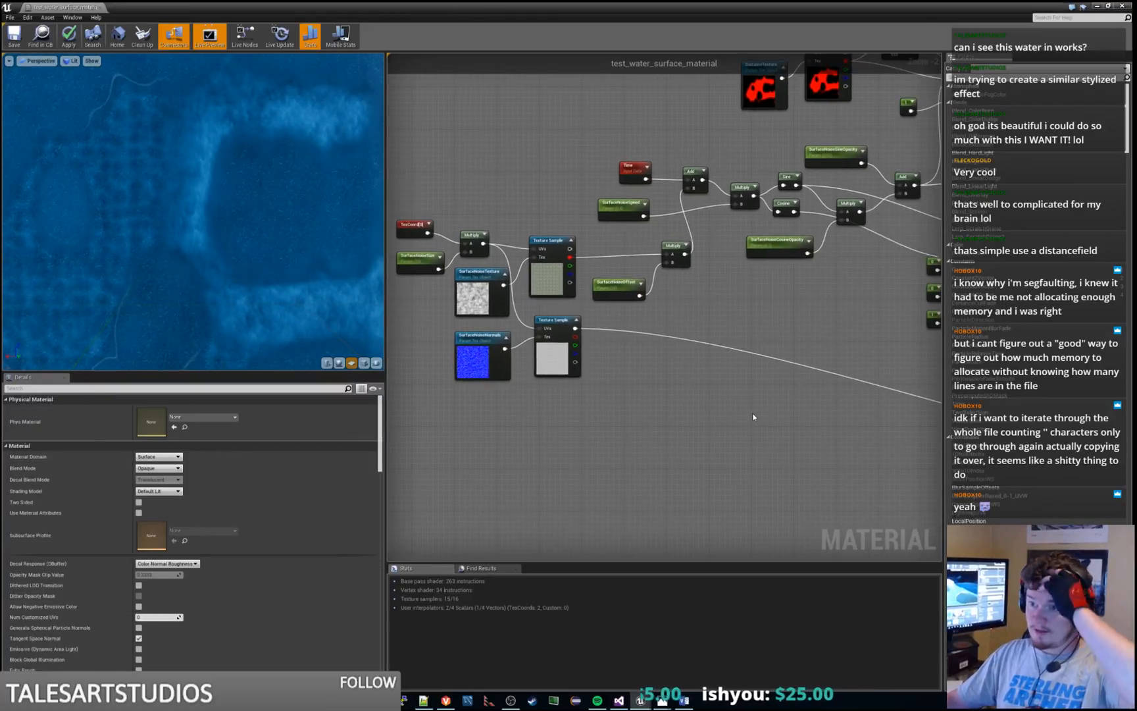
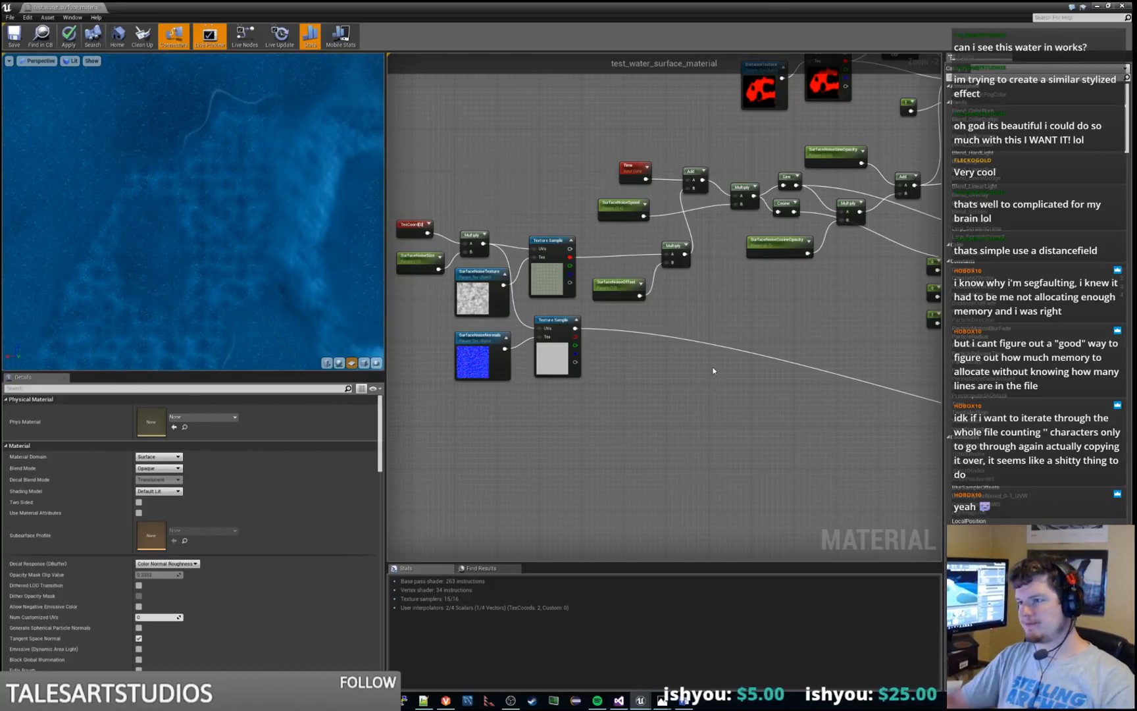
Examine the SurfaceNoiseSize and SurfaceNoiseOffset parameters, selecting each parameter's name
right_click_drag(713, 371, 686, 389)
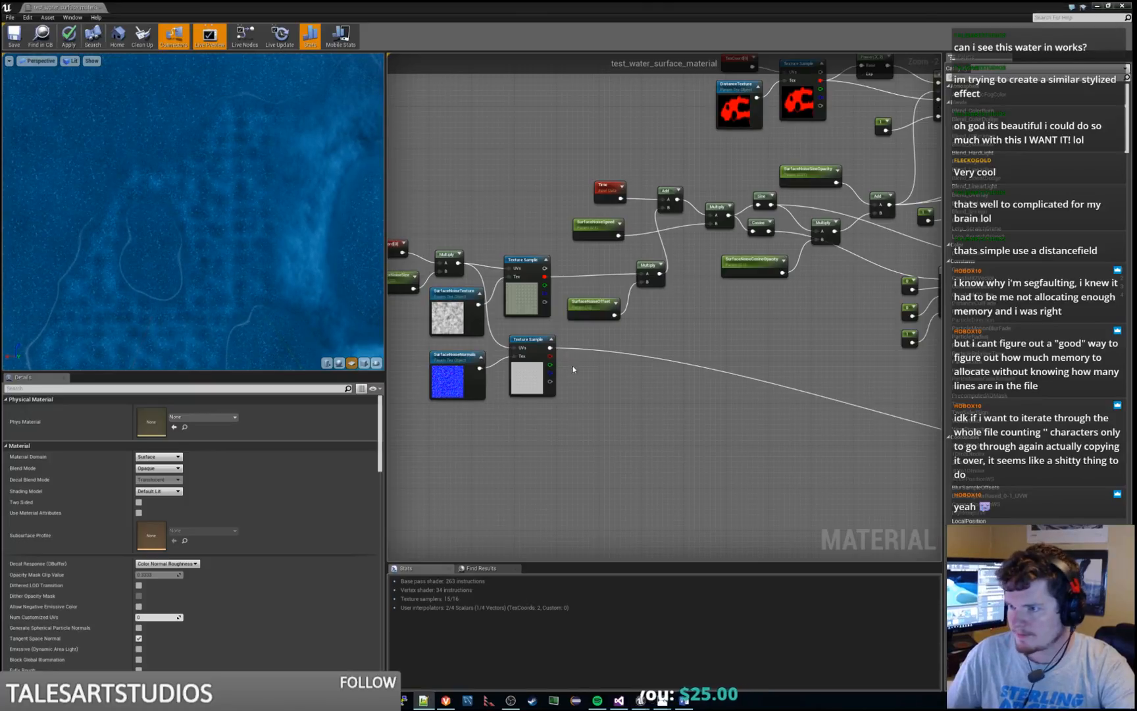
right_click_drag(573, 369, 676, 324)
left_click(512, 235)
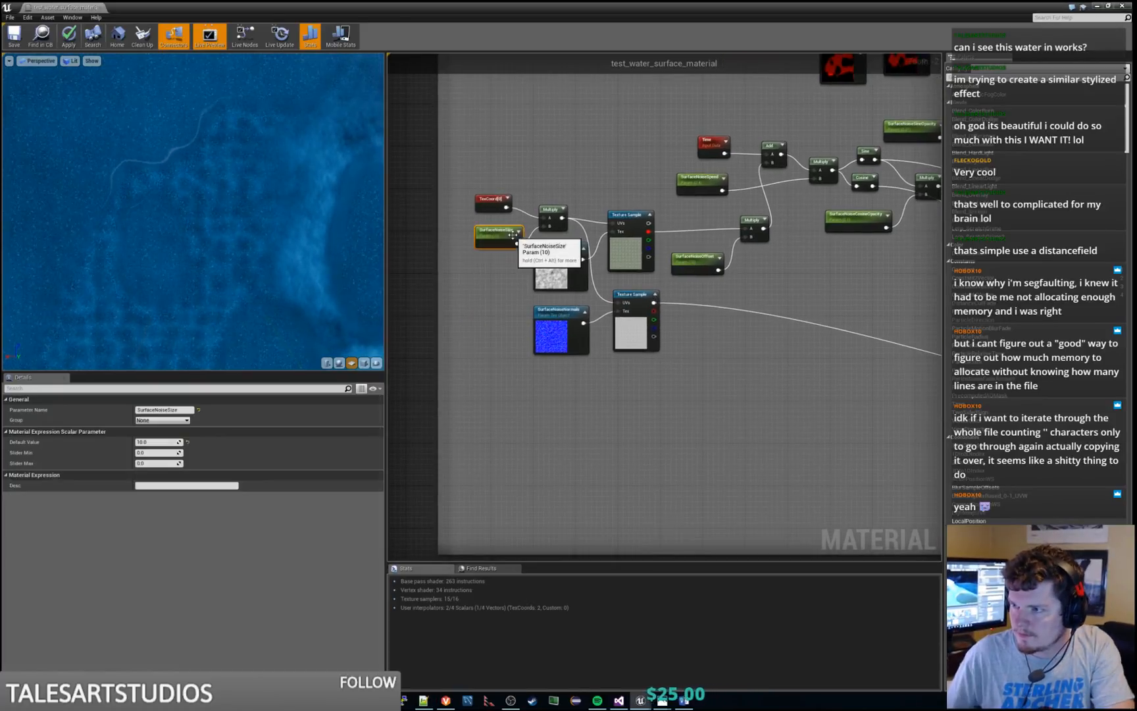
left_click(170, 409)
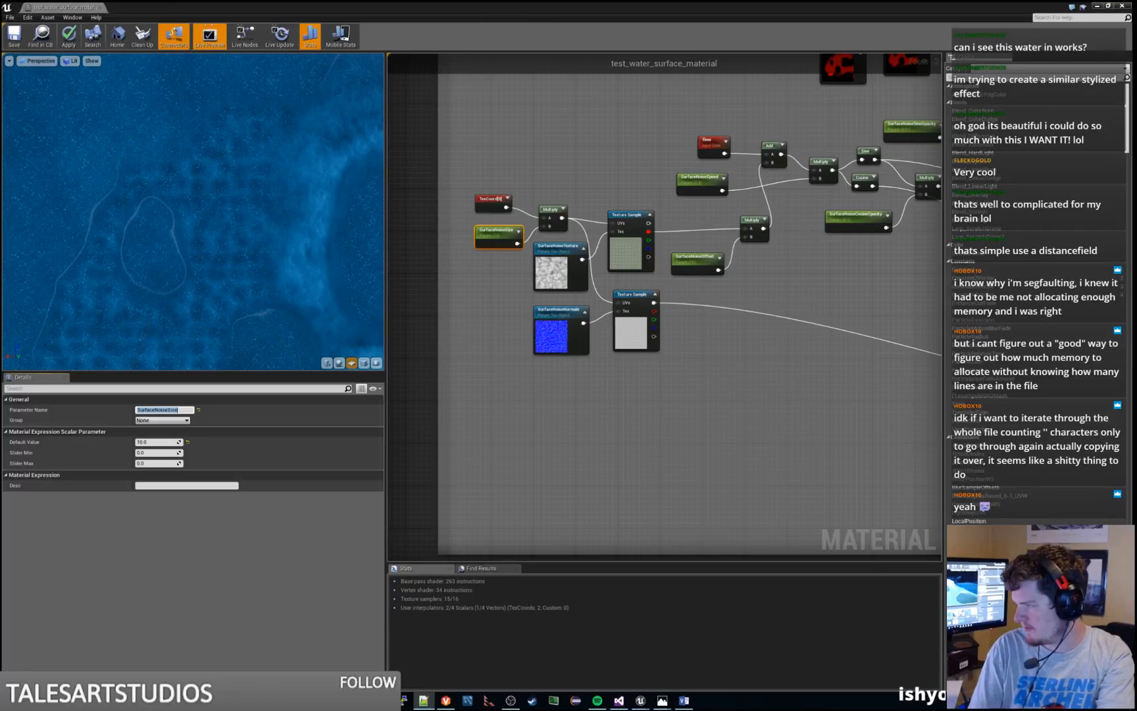
left_click(702, 257)
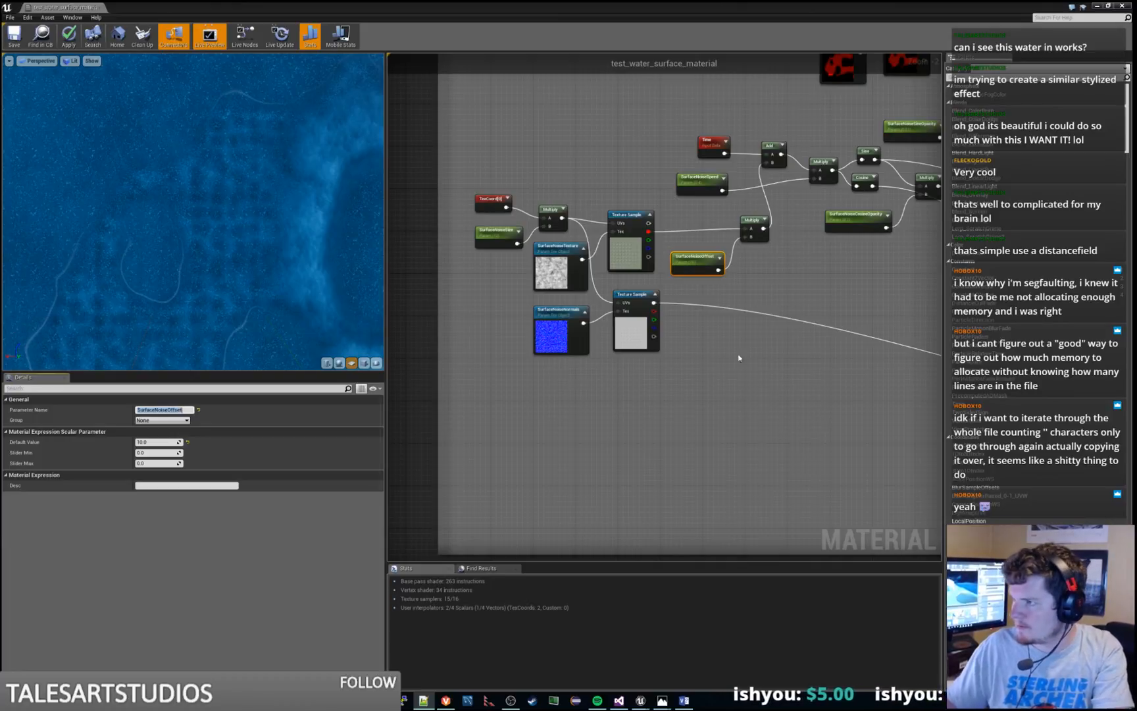
right_click(811, 304)
right_click(839, 268)
right_click(832, 261)
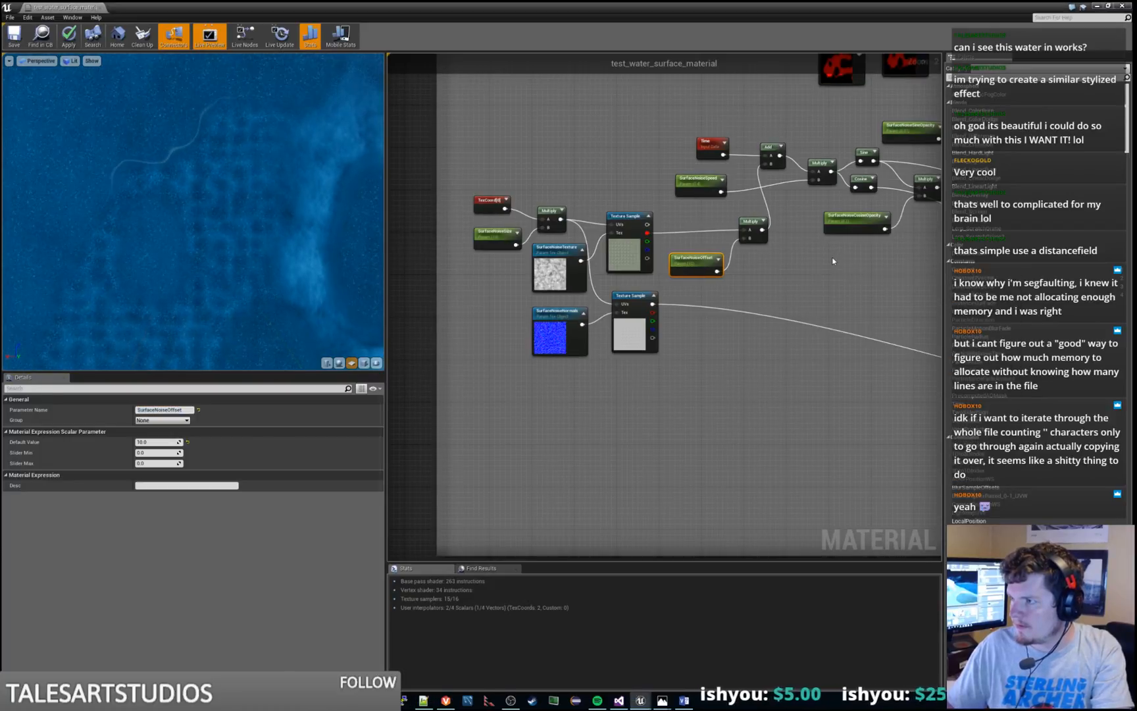
Examine the names and defaults of the SurfaceNoiseSpeed, SurfaceNoiseCosineOpacity and SurfaceNoiseSineOpacity parameters
right_click_drag(832, 261, 739, 344)
left_click(604, 263)
left_click(164, 409)
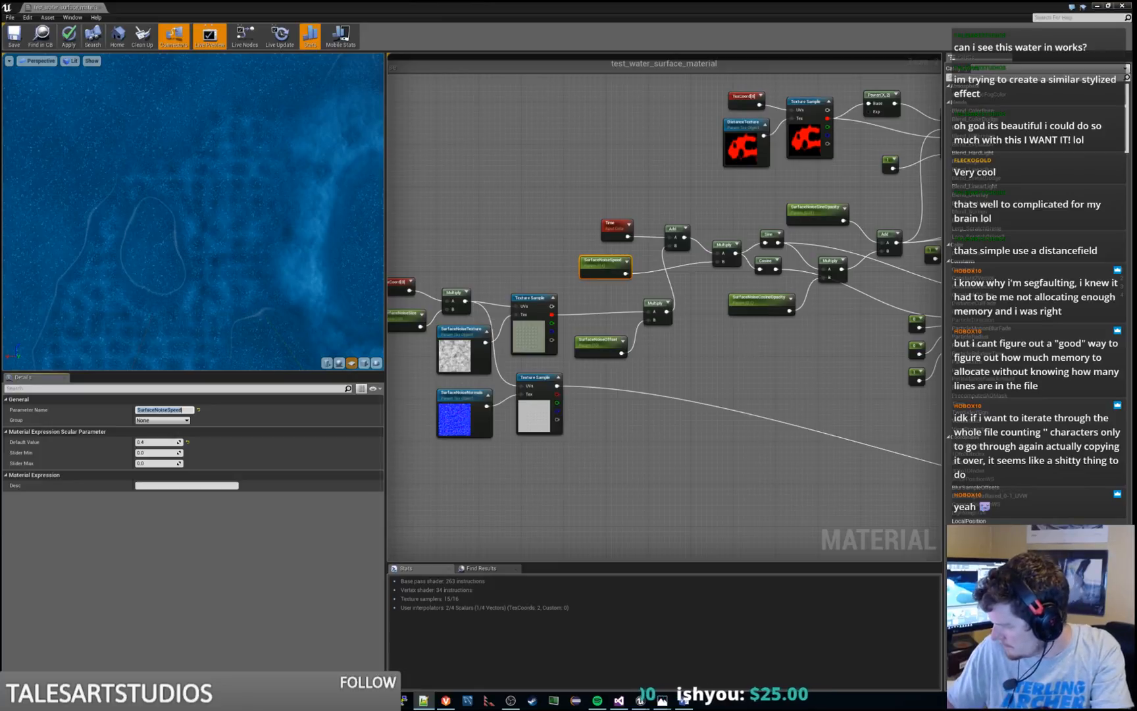
left_click(823, 363)
right_click_drag(855, 360, 739, 371)
left_click(632, 314)
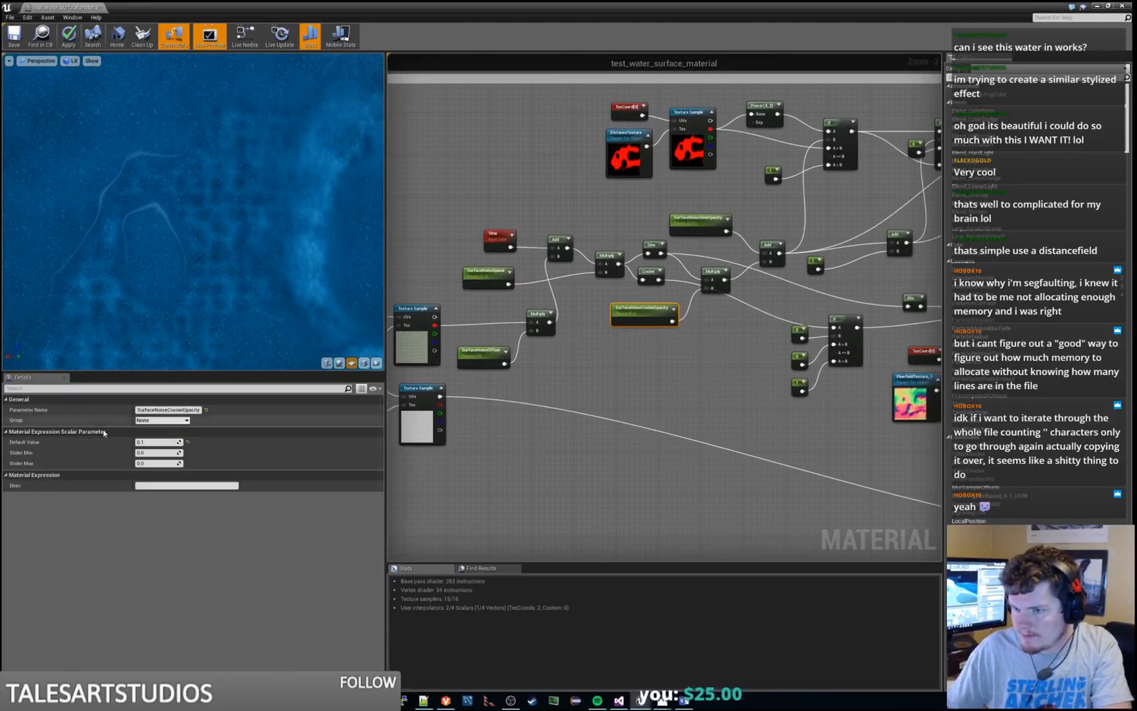
left_click(169, 409)
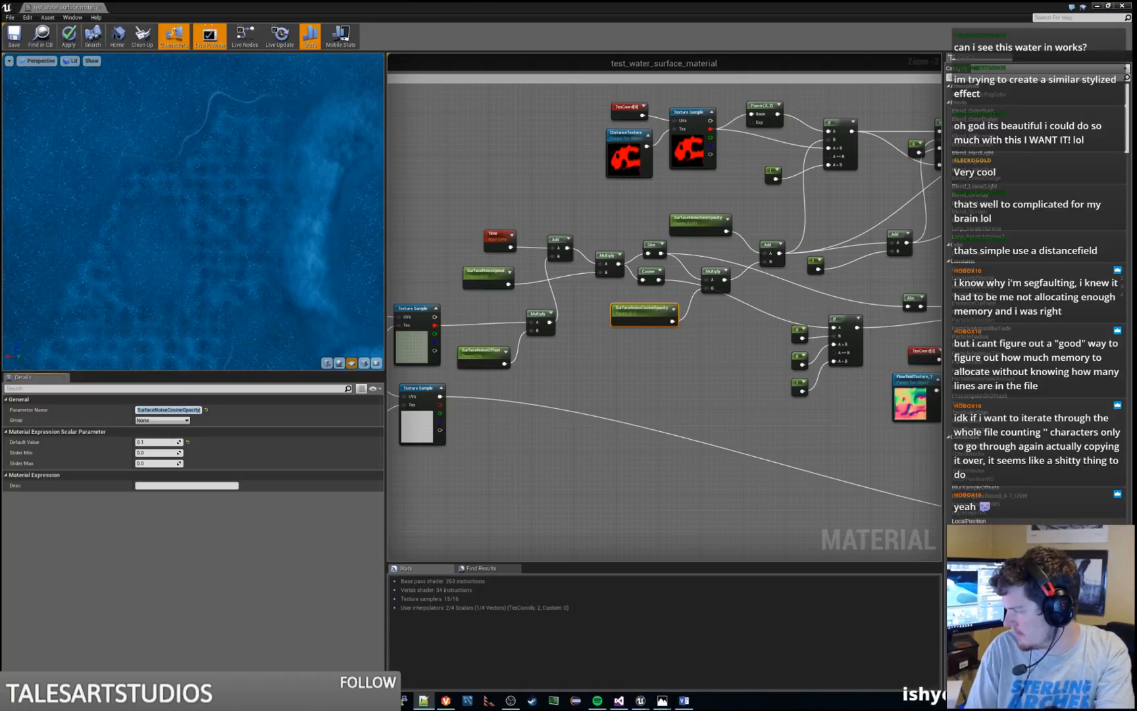
left_click(695, 217)
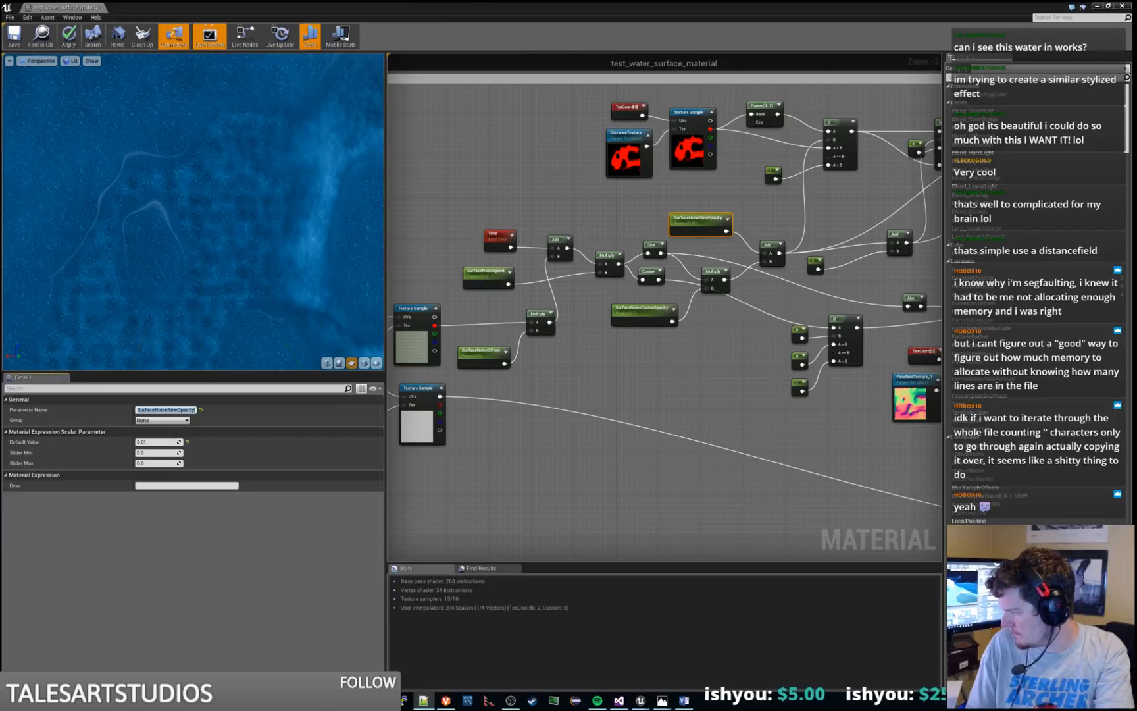
Trace the surface noise output downstream into the Combine Colors section and examine the SurfaceNoiseOpacity parameter
left_click(654, 373)
right_click_drag(654, 372, 566, 355)
scroll(565, 355, "down", 1)
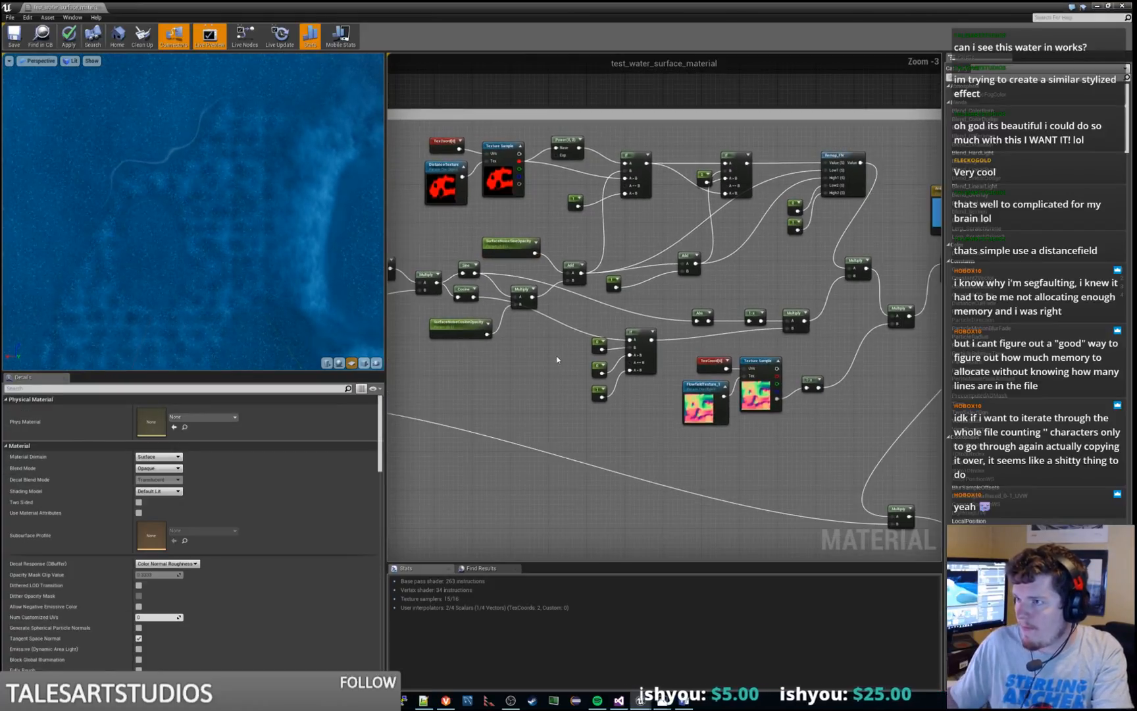
right_click_drag(829, 444, 639, 356)
scroll(640, 359, "down", 4)
right_click_drag(693, 460, 668, 226)
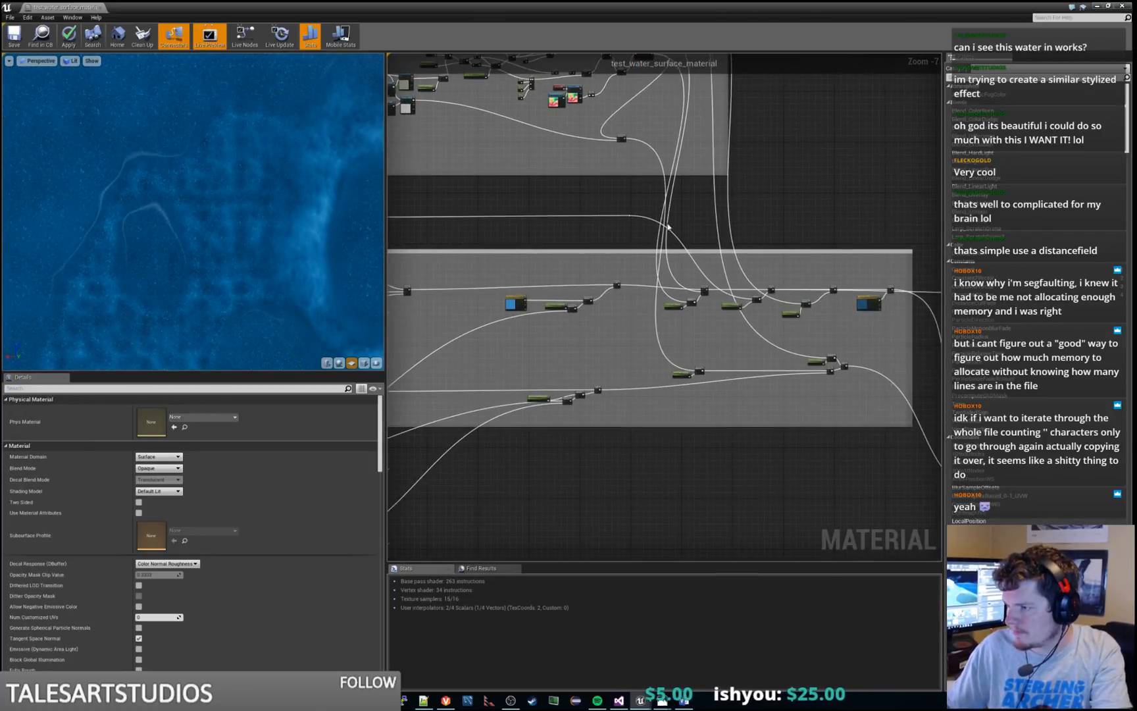
scroll(701, 286, "up", 5)
left_click(602, 397)
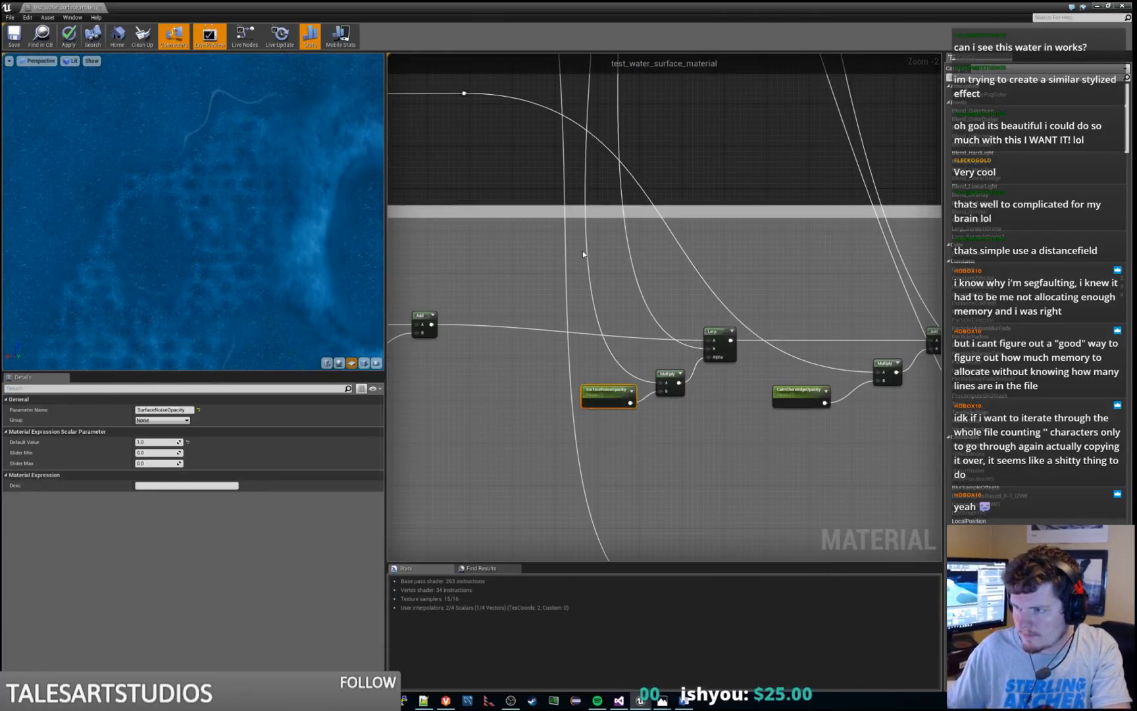
Apply the changes to the water surface material and save the asset
scroll(583, 251, "down", 4)
right_click_drag(670, 465, 820, 517)
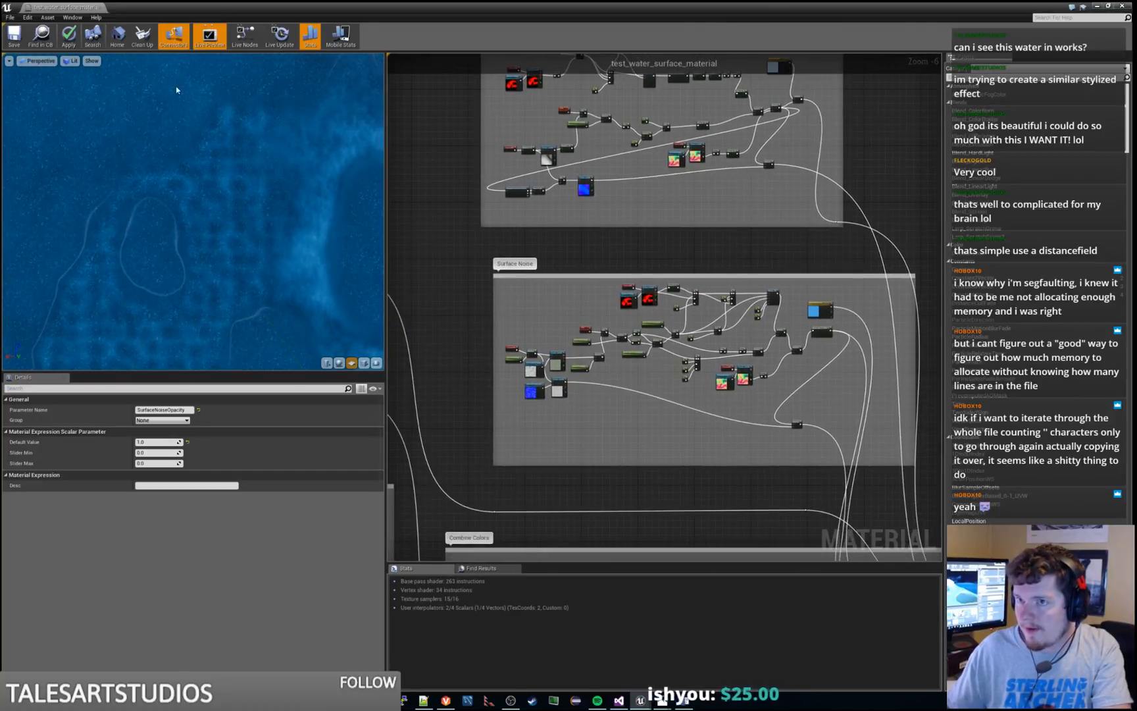
left_click(69, 37)
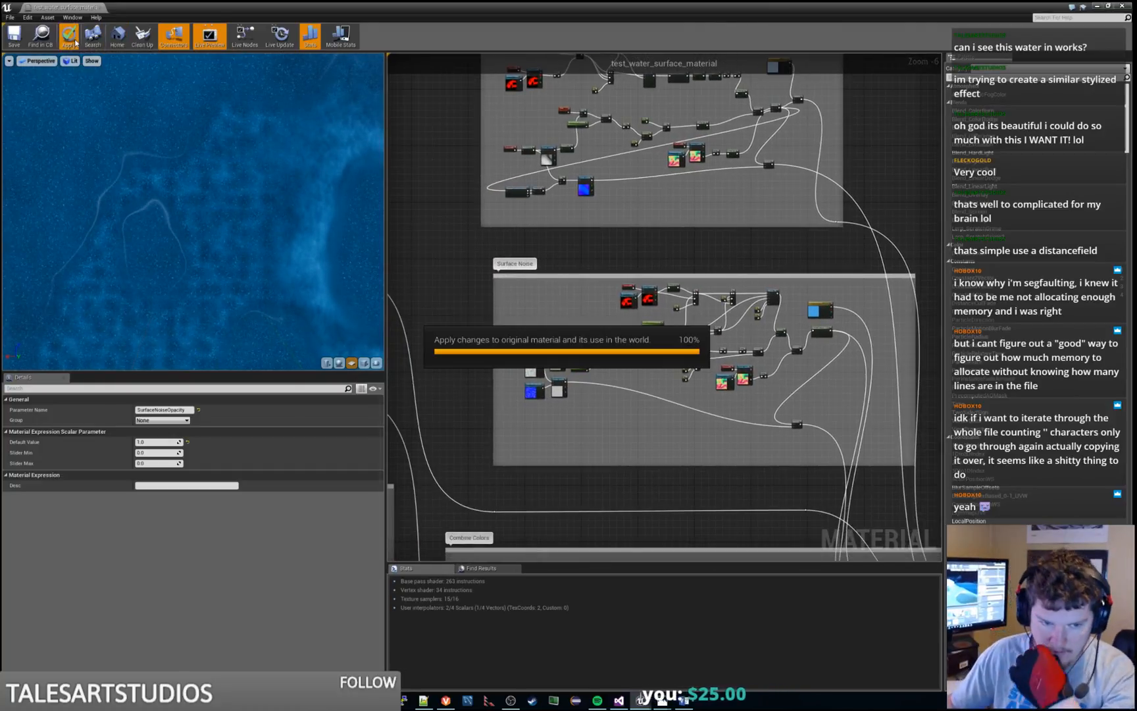
left_click(15, 36)
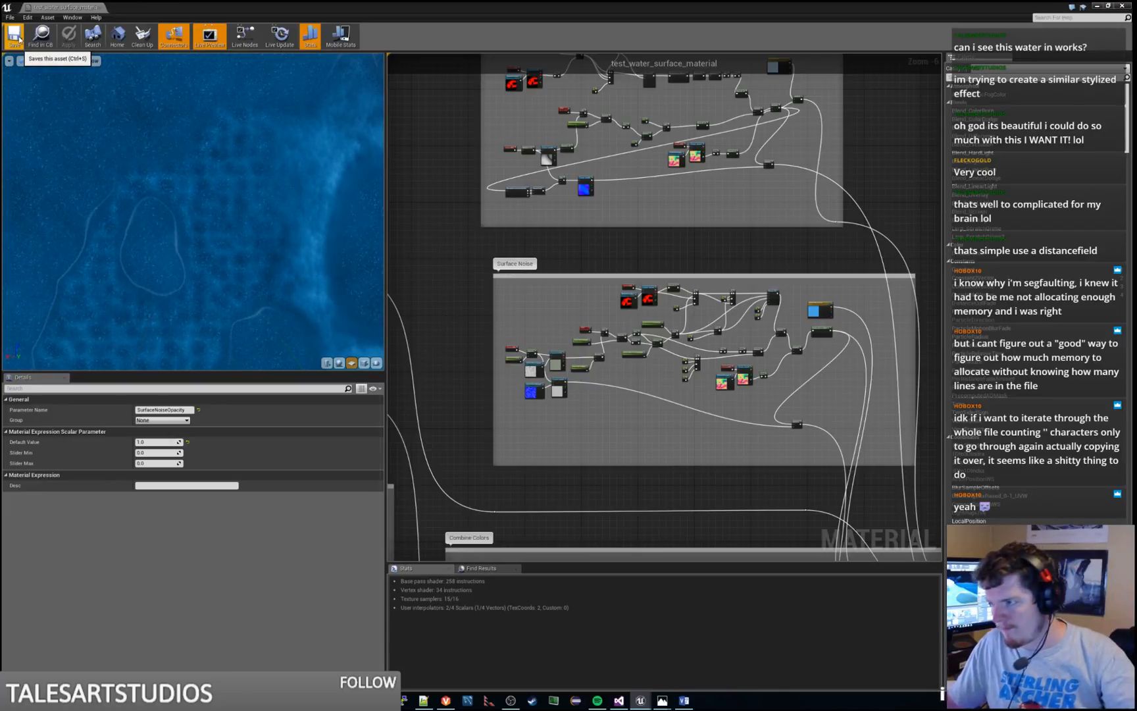
Preview the final Multiply node of the Held Ripple section, which combines the light blue color with the ripple mask
right_click_drag(706, 217, 708, 379)
scroll(617, 306, "up", 3)
scroll(679, 212, "down", 1)
right_click_drag(678, 206, 705, 306)
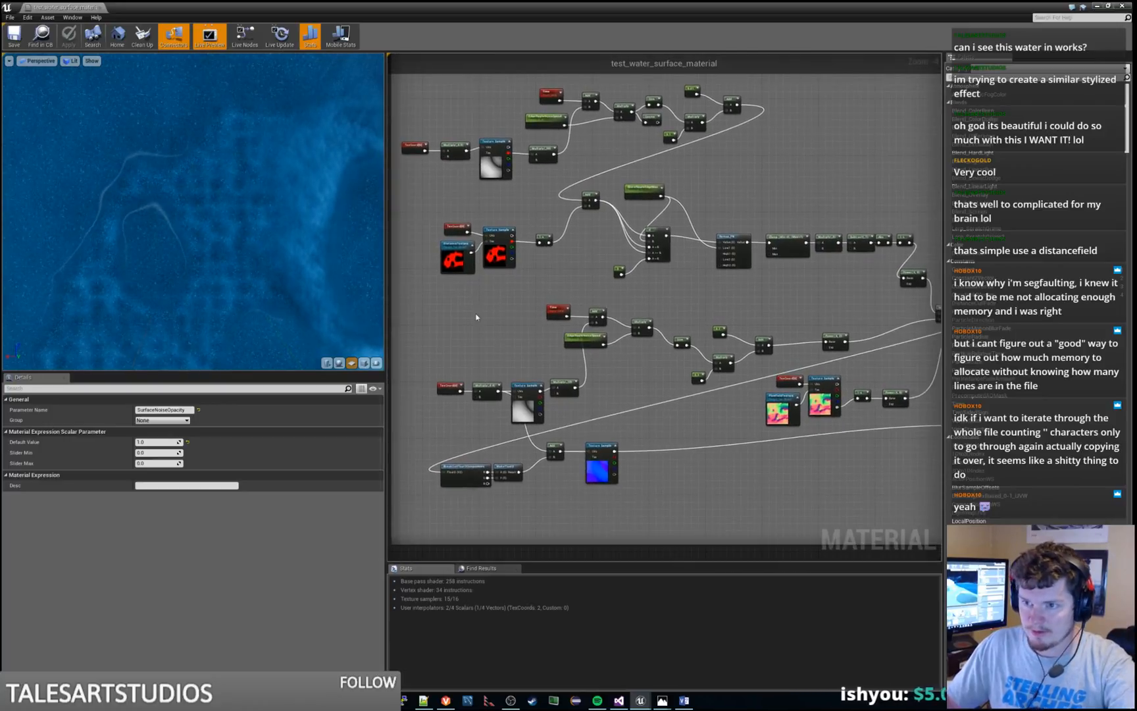
right_click_drag(838, 310, 585, 287)
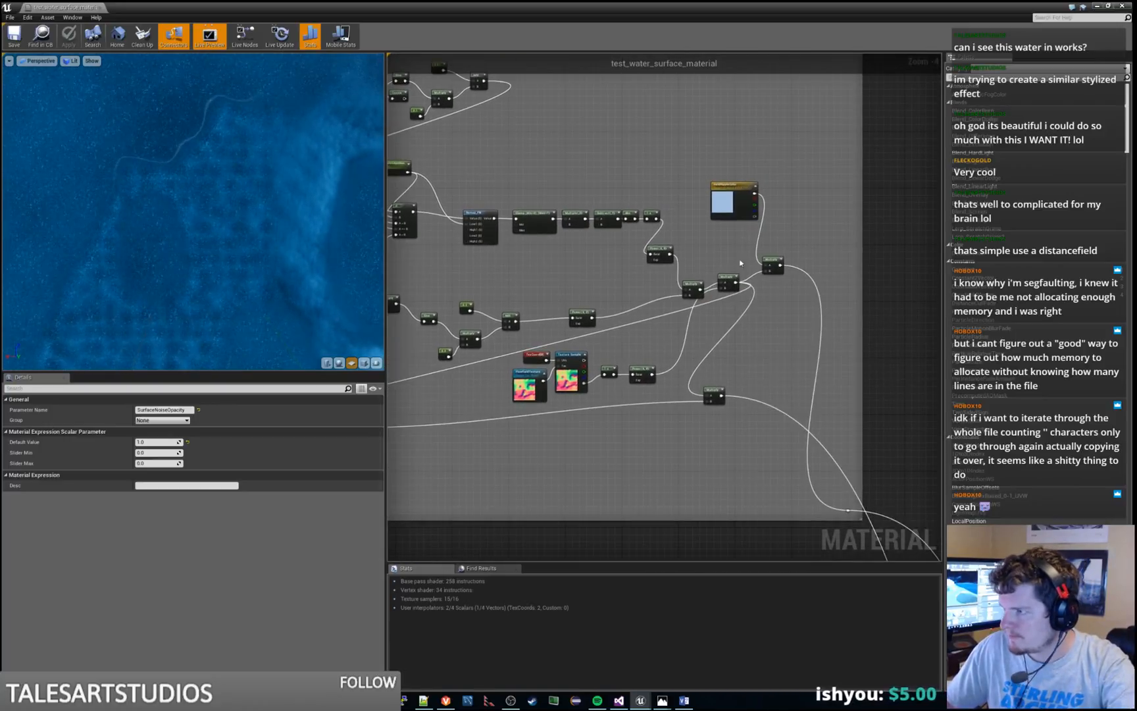
left_click(778, 261)
key("space")
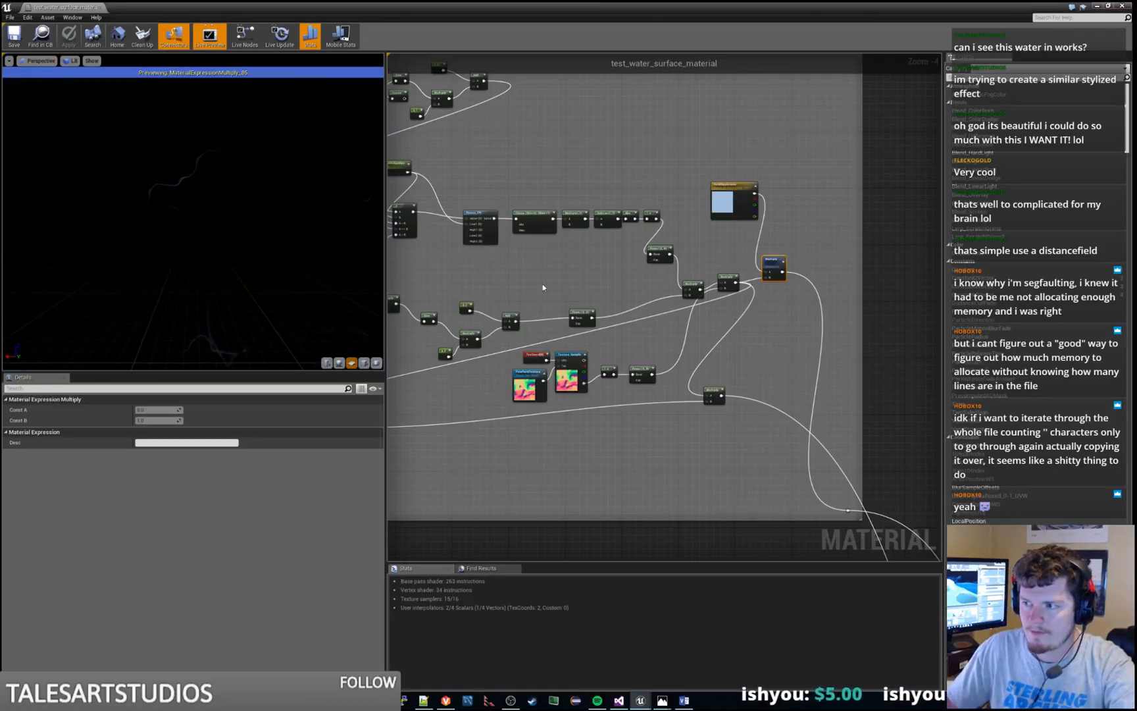
Move the TexCoord and Multiply(,0.5) nodes at the start of the Held Ripple section upward to free space beneath them
right_click_drag(586, 287, 755, 251)
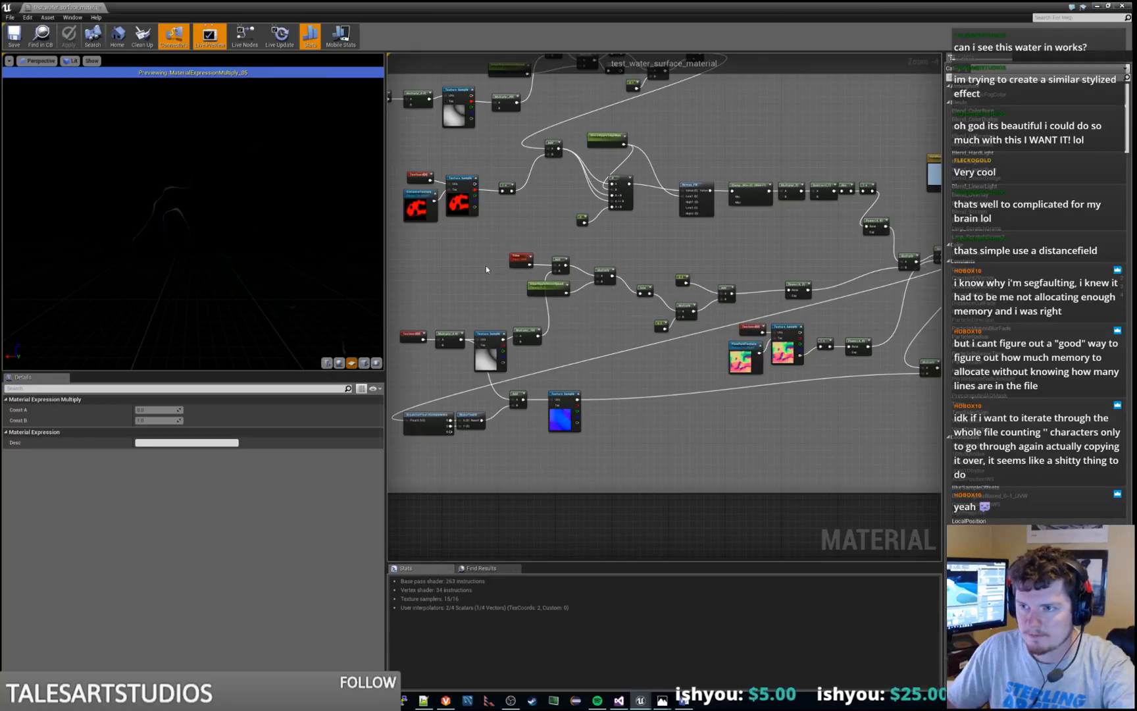
right_click_drag(490, 267, 552, 257)
right_click_drag(588, 121, 731, 175)
scroll(617, 239, "up", 2)
scroll(632, 279, "up", 2)
scroll(645, 256, "down", 1)
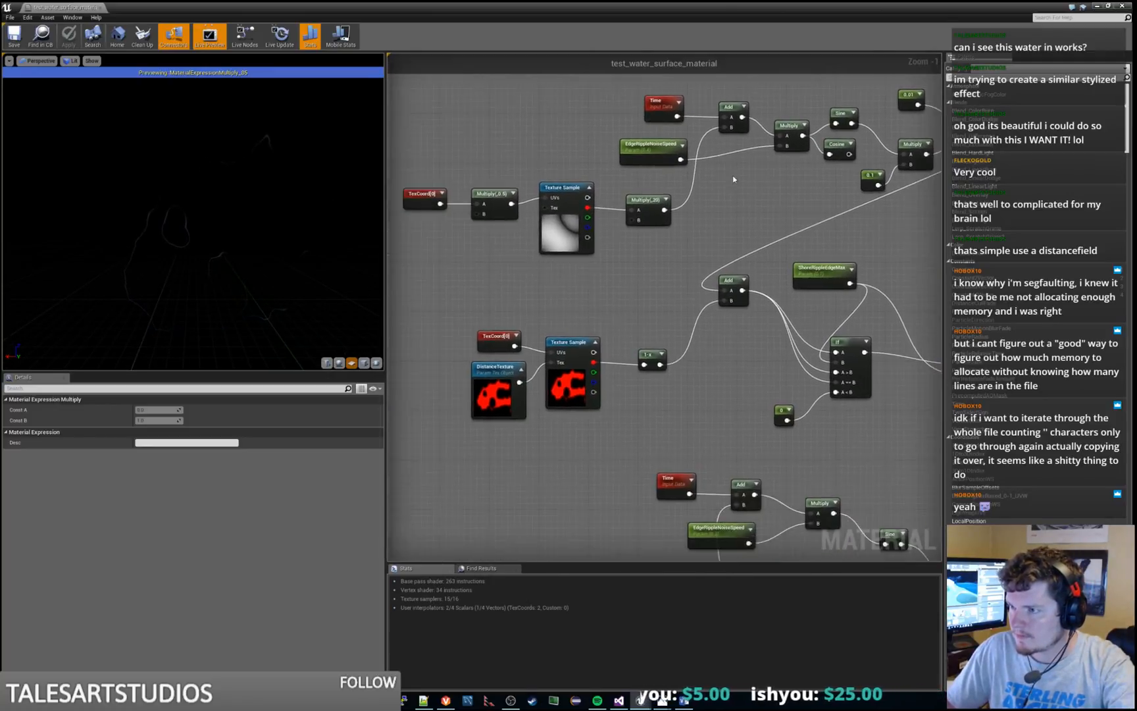
right_click_drag(571, 300, 690, 304)
left_click_drag(526, 165, 612, 254)
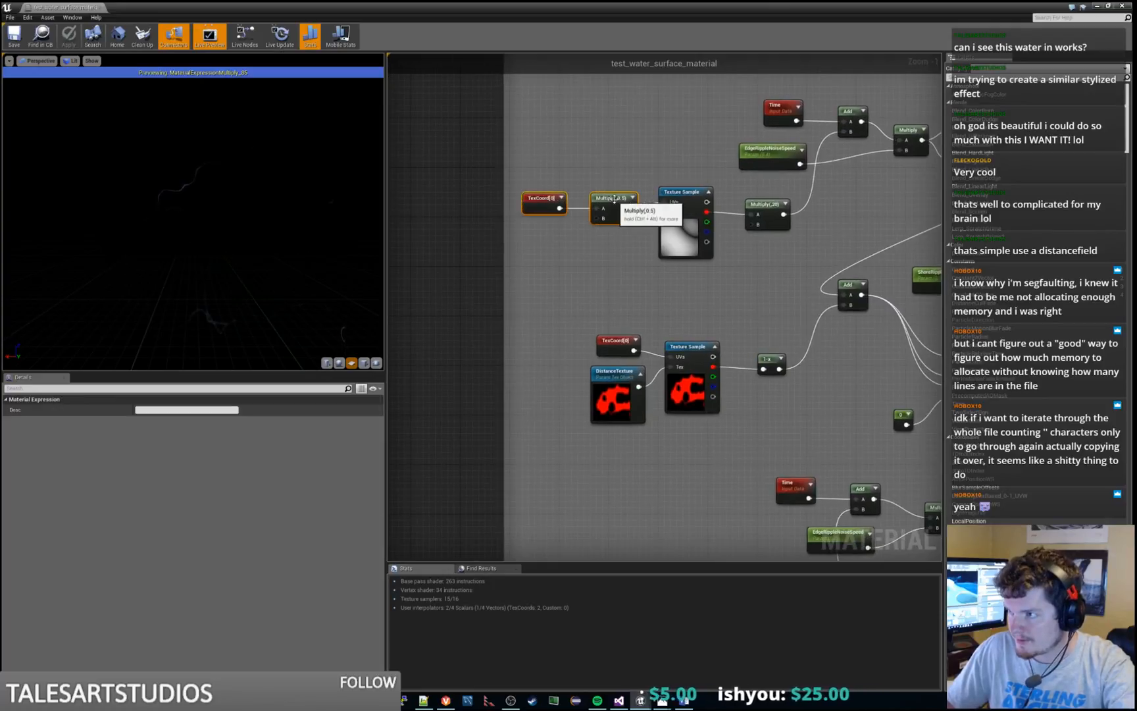
left_click_drag(614, 200, 614, 169)
Add a TextureObjectParameter feeding the Tex input of the water_edge_noise Texture Sample and place it beside the sample
left_click(683, 232)
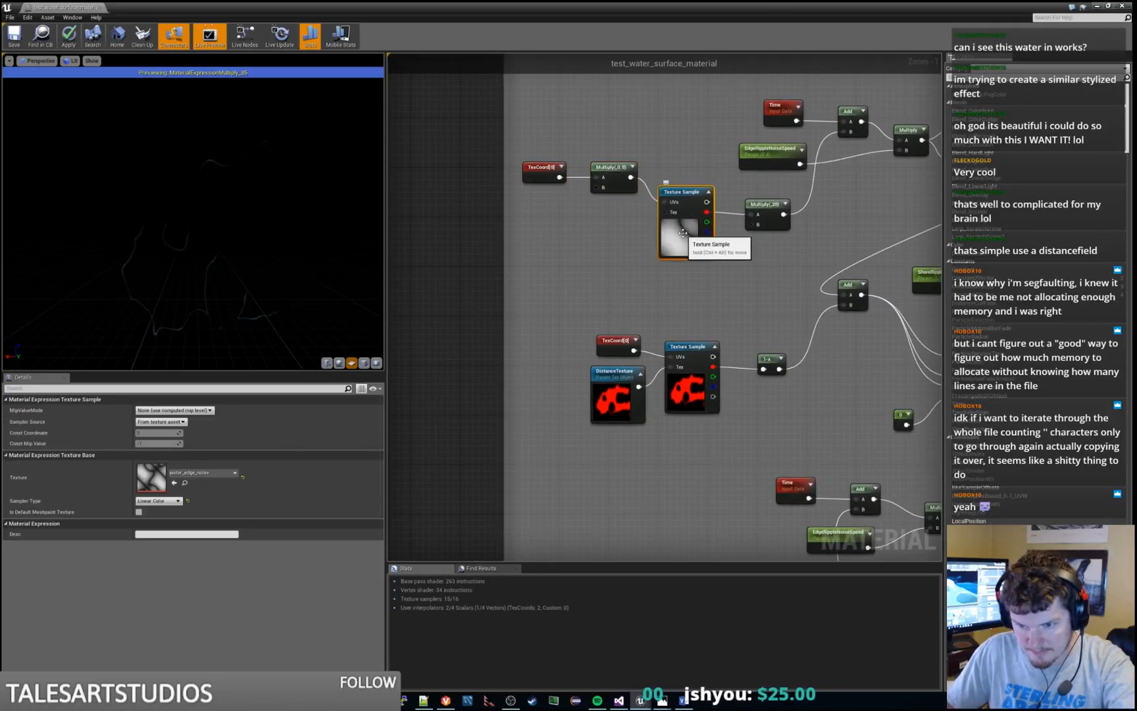
left_click_drag(665, 212, 617, 237)
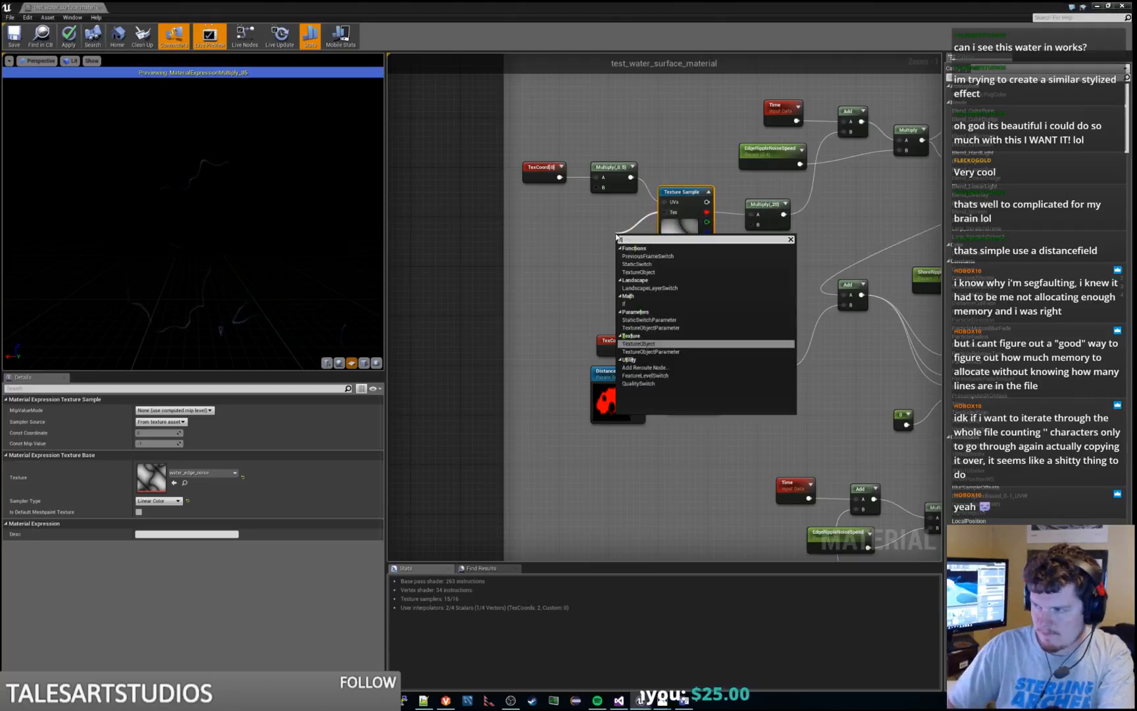
type("texture")
key("Down")
key("Return")
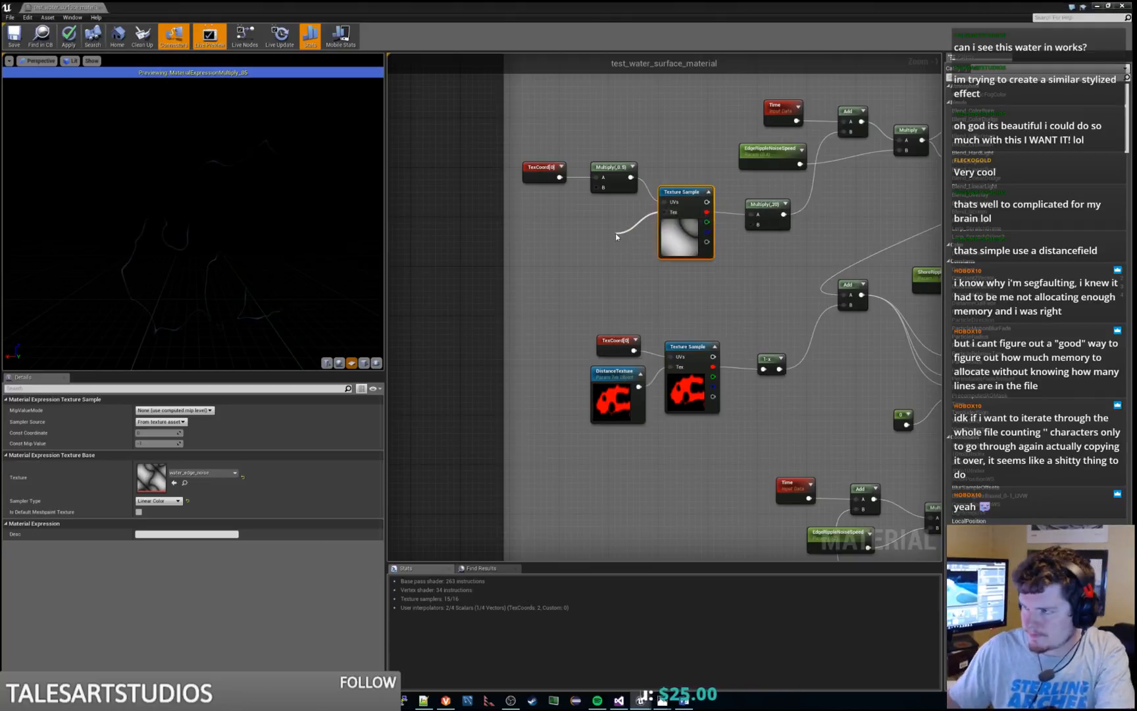
left_click_drag(625, 238, 564, 228)
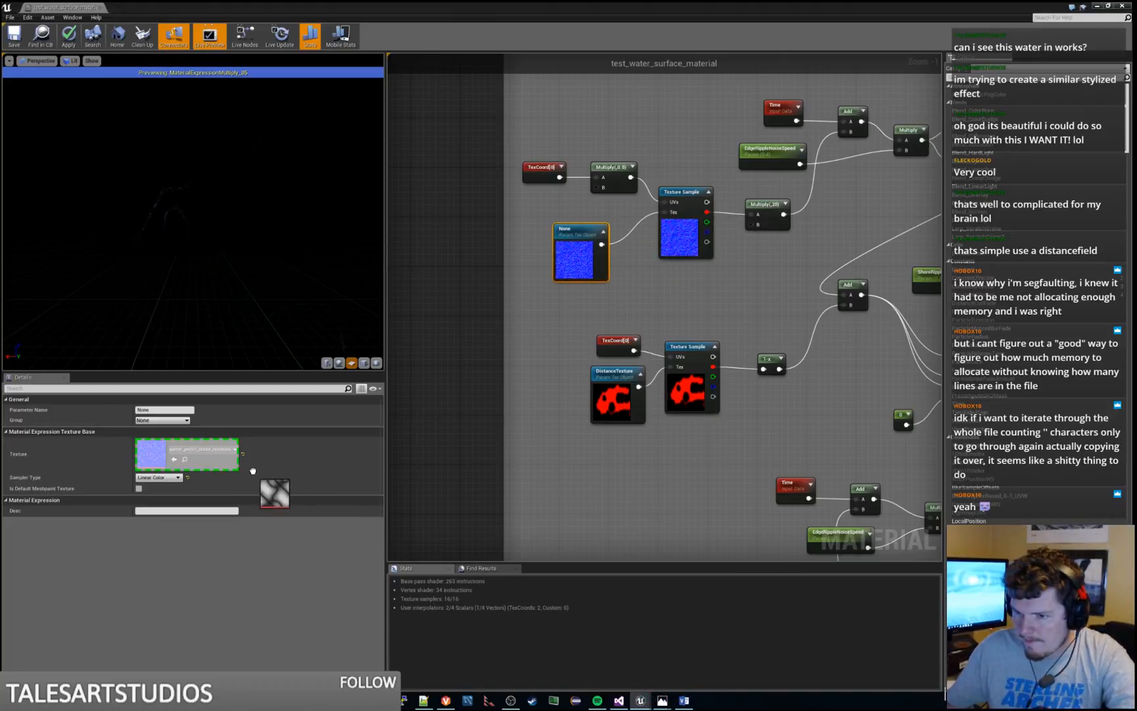
Assign the water_edge_noise texture to the new texture object parameter and shift its node closer to the Texture Sample
left_click_drag(252, 471, 221, 465)
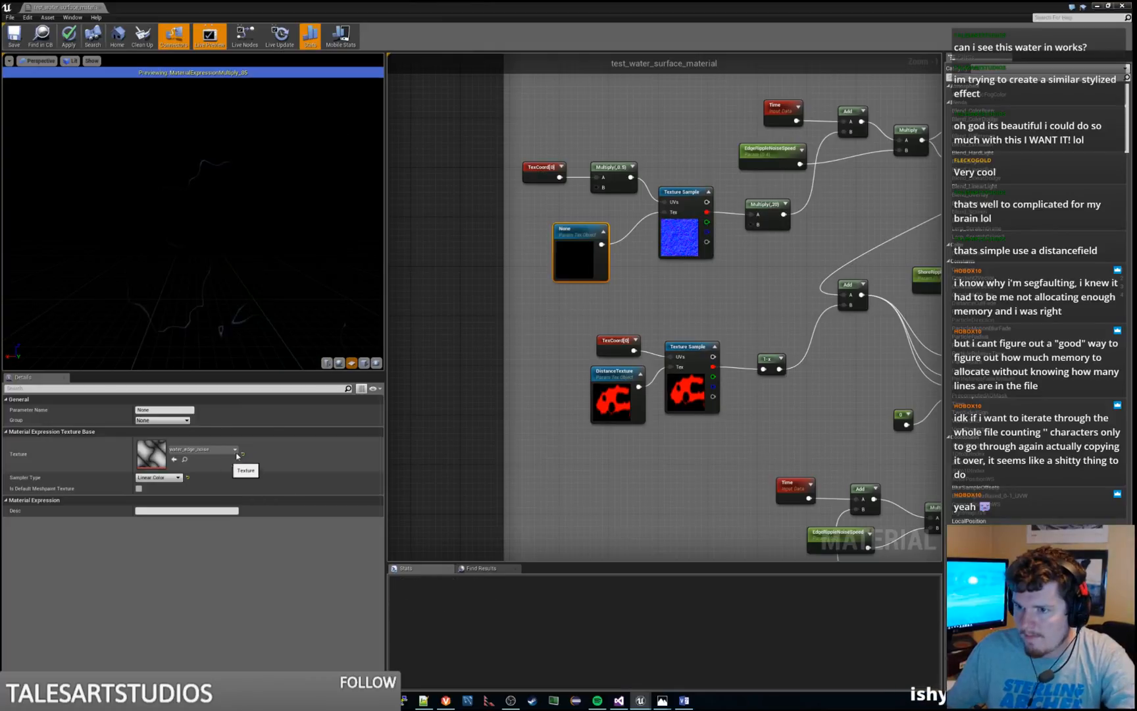
right_click_drag(757, 279, 731, 294)
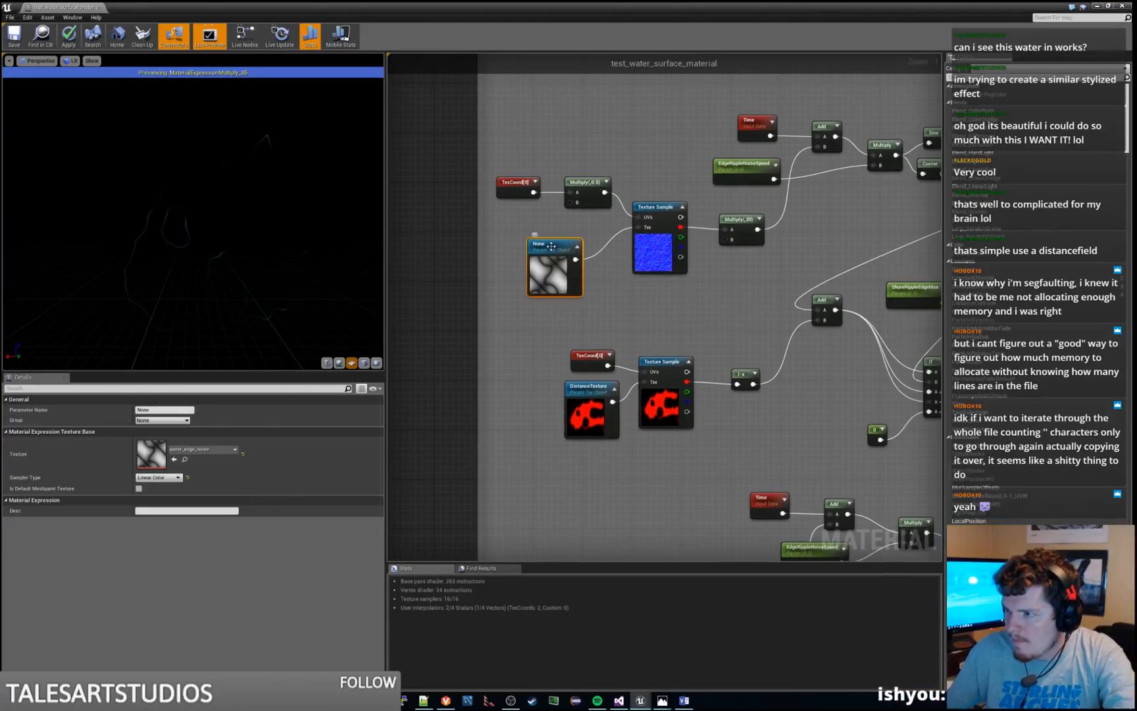
left_click_drag(551, 245, 570, 251)
Name the new texture object parameter EdgeRippleNoise
left_click(170, 409)
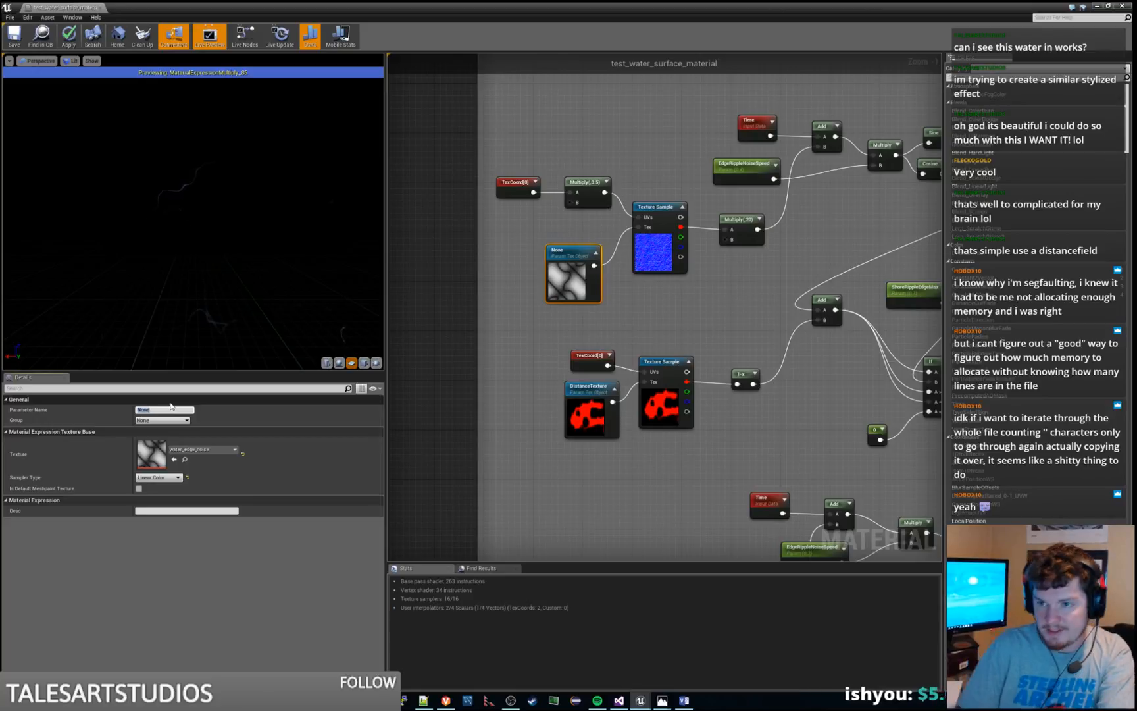
type("WaterRipp")
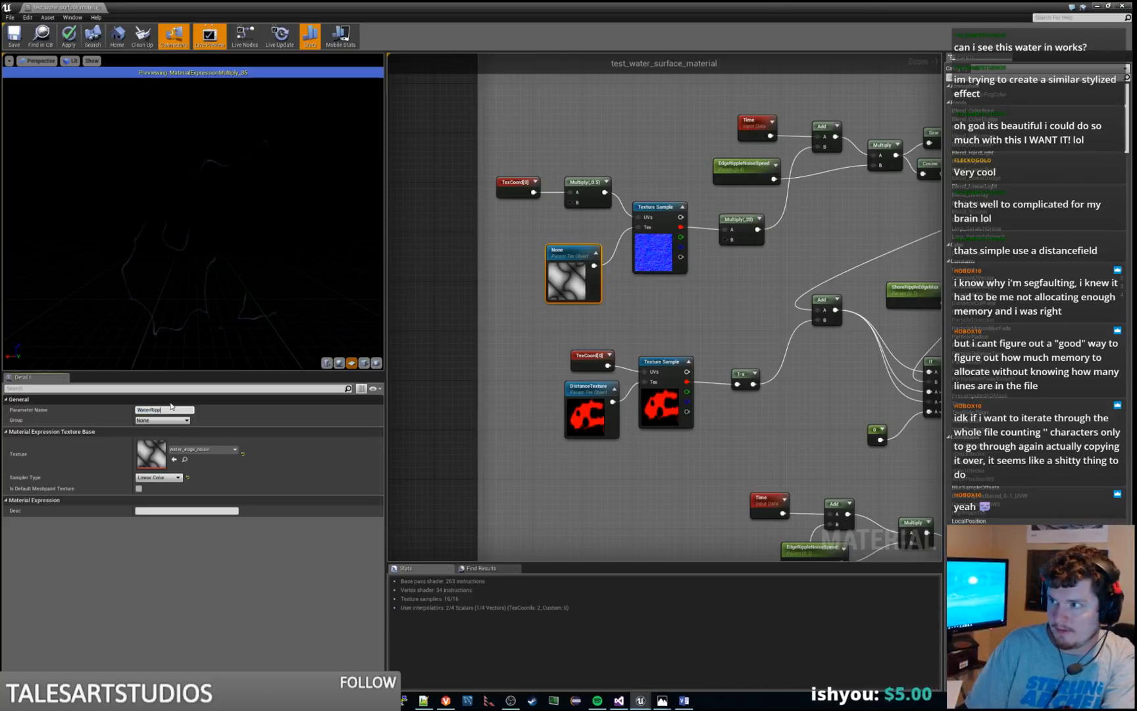
type("l")
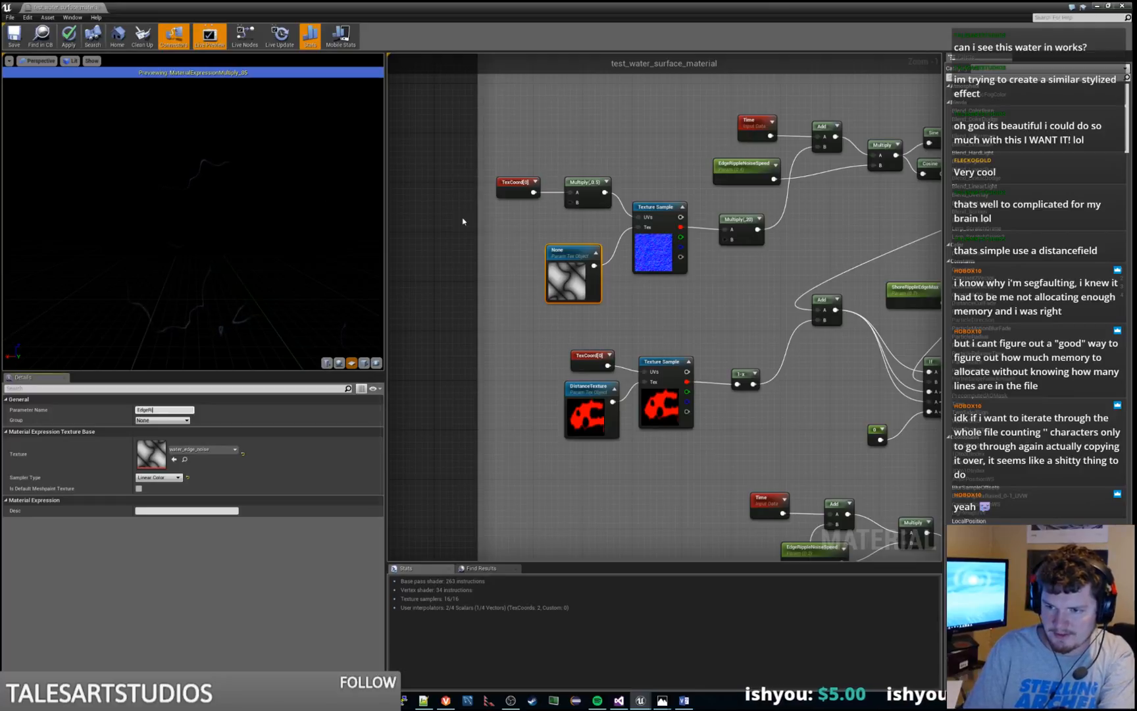
type("eNoise")
key("Return")
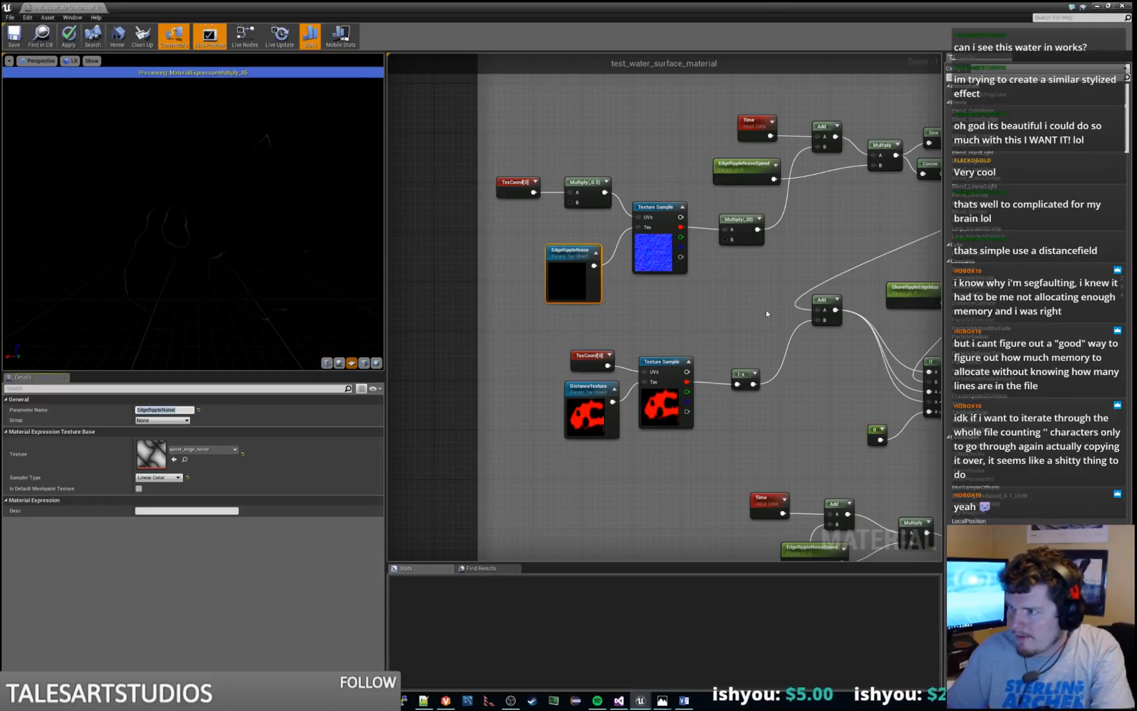
Preview the Multiply(,20) node after the edge noise sample, followed by the Multiply node that feeds Sine and Cosine
right_click_drag(729, 295, 668, 380)
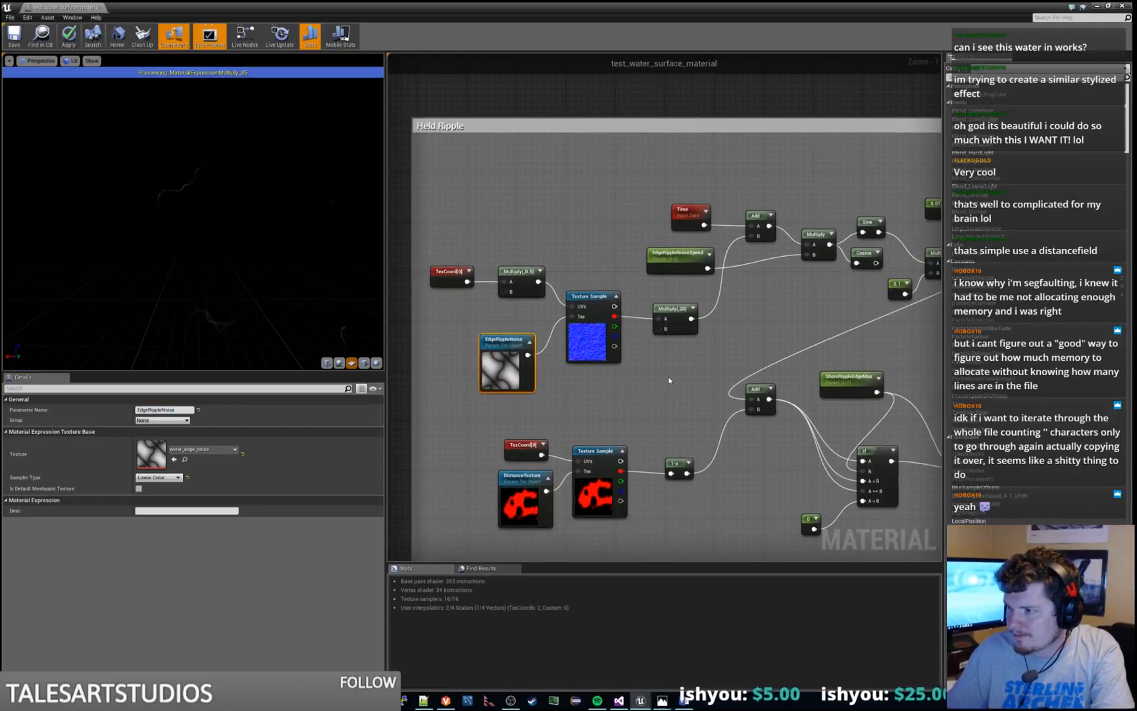
right_click(677, 318)
left_click(724, 325)
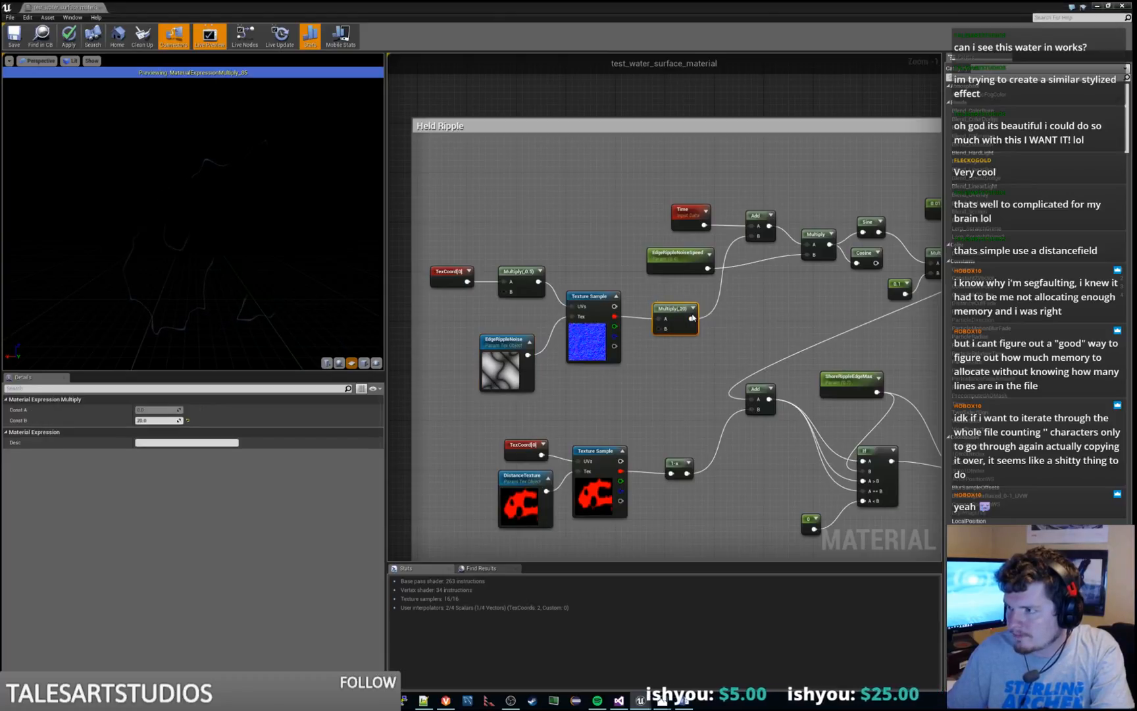
right_click_drag(779, 314, 699, 329)
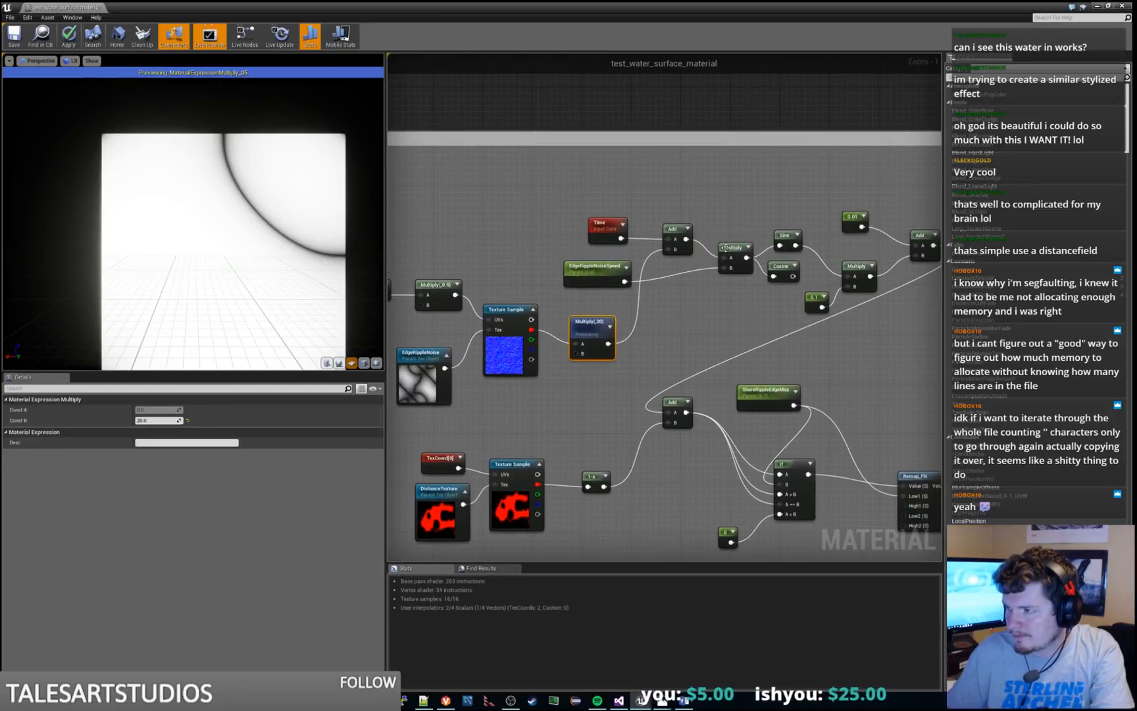
right_click(738, 254)
left_click(757, 256)
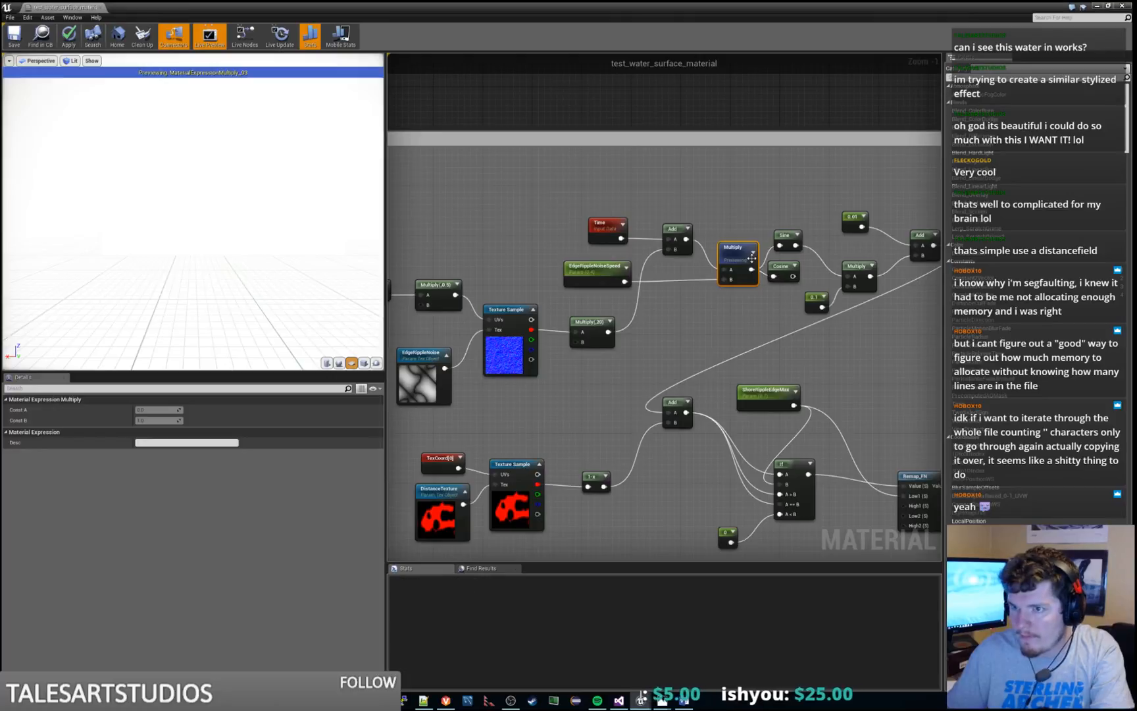
Stop previewing the Multiply node and briefly preview the Add node that ends the edge noise chain
right_click(731, 250)
left_click(751, 258)
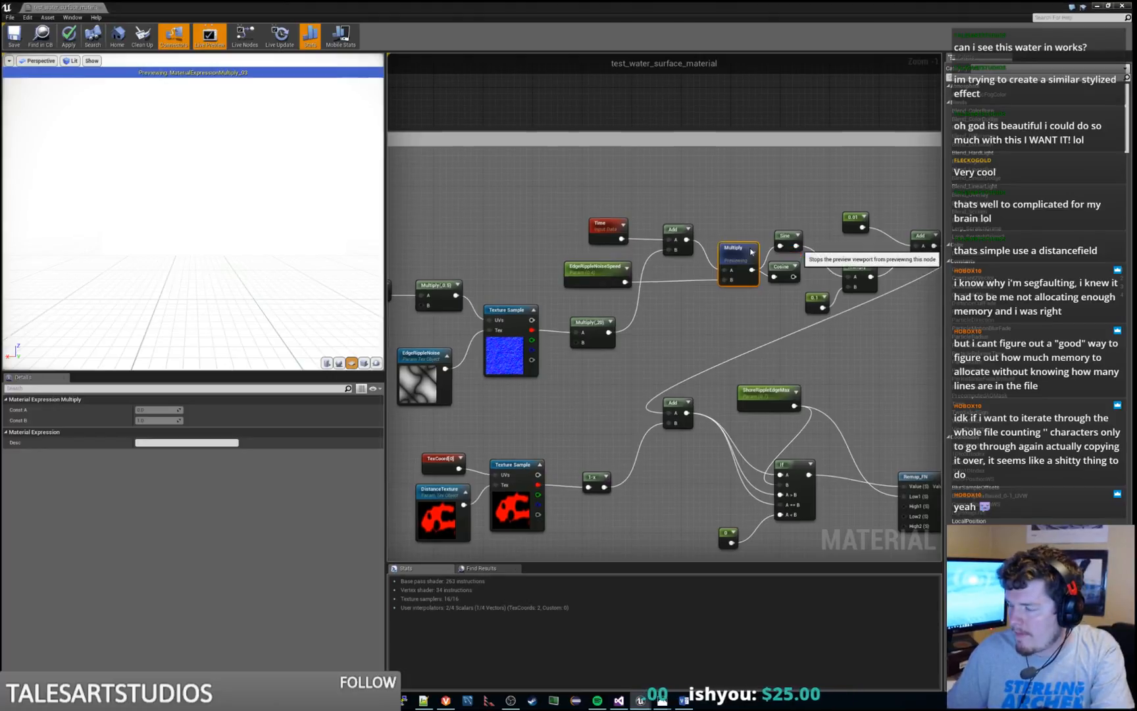
right_click_drag(927, 265, 768, 277)
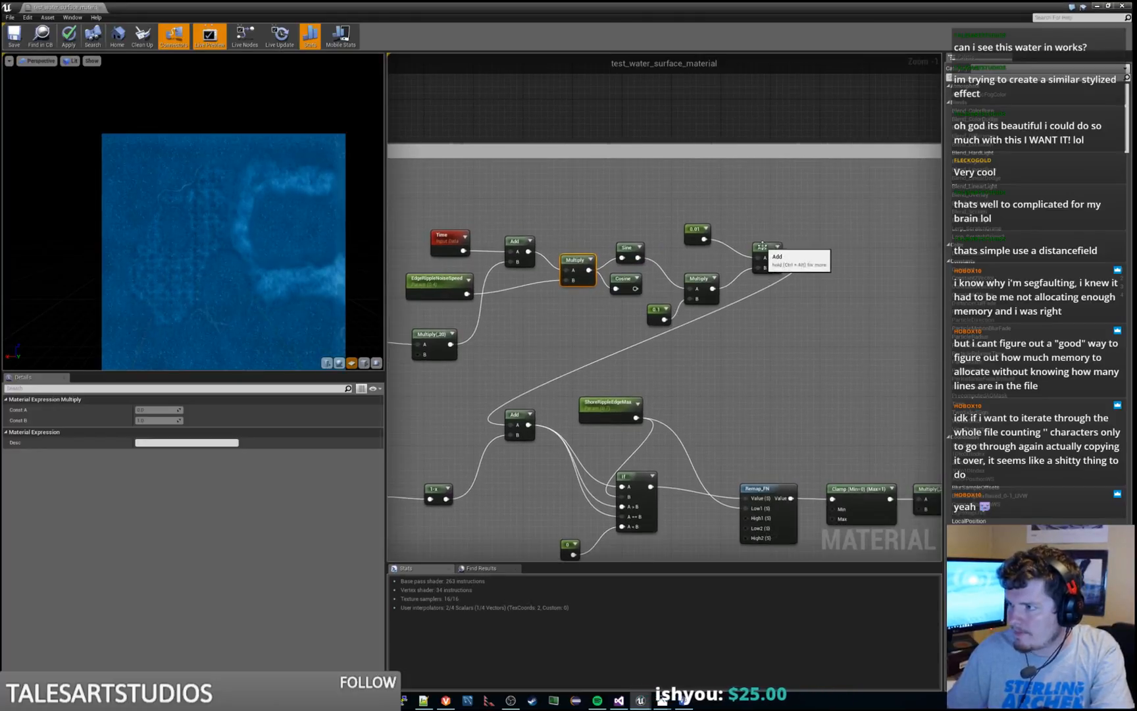
right_click(763, 249)
left_click(781, 251)
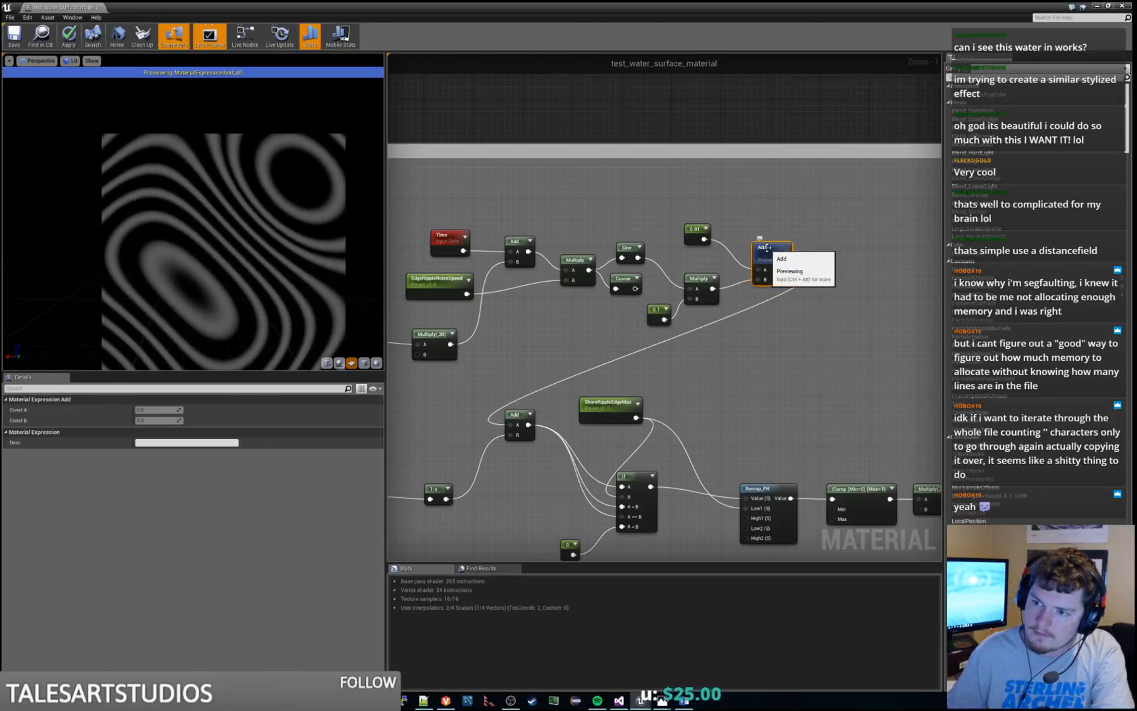
right_click(766, 248)
left_click(771, 251)
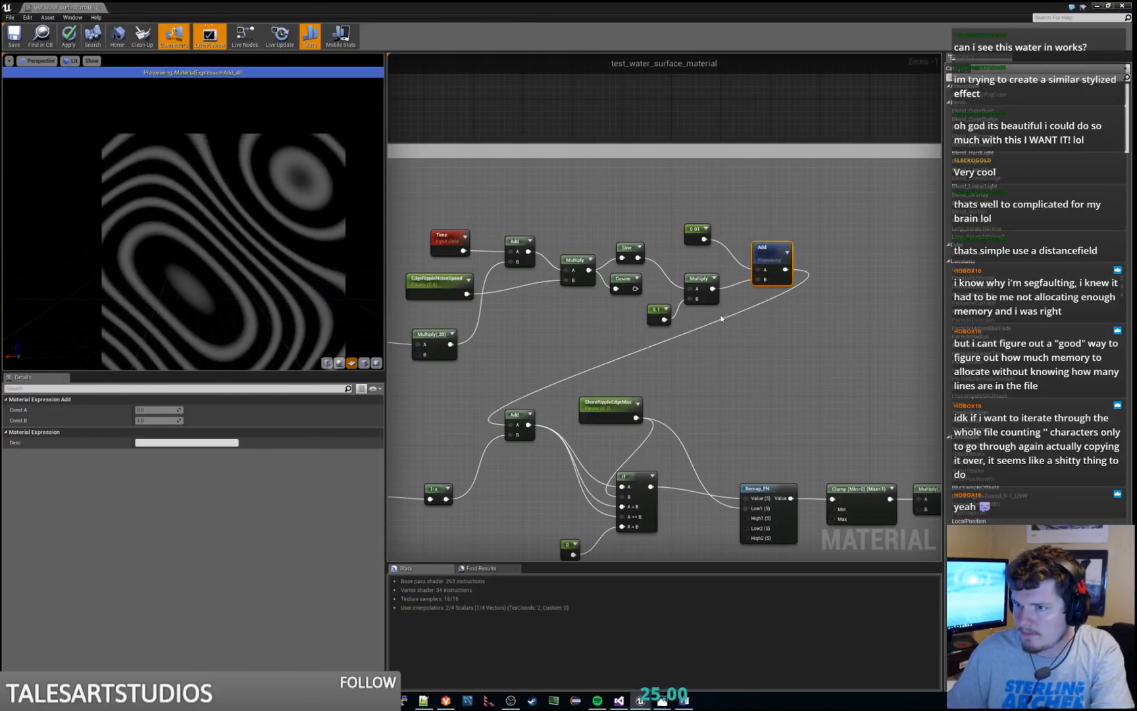
scroll(680, 339, "down", 3)
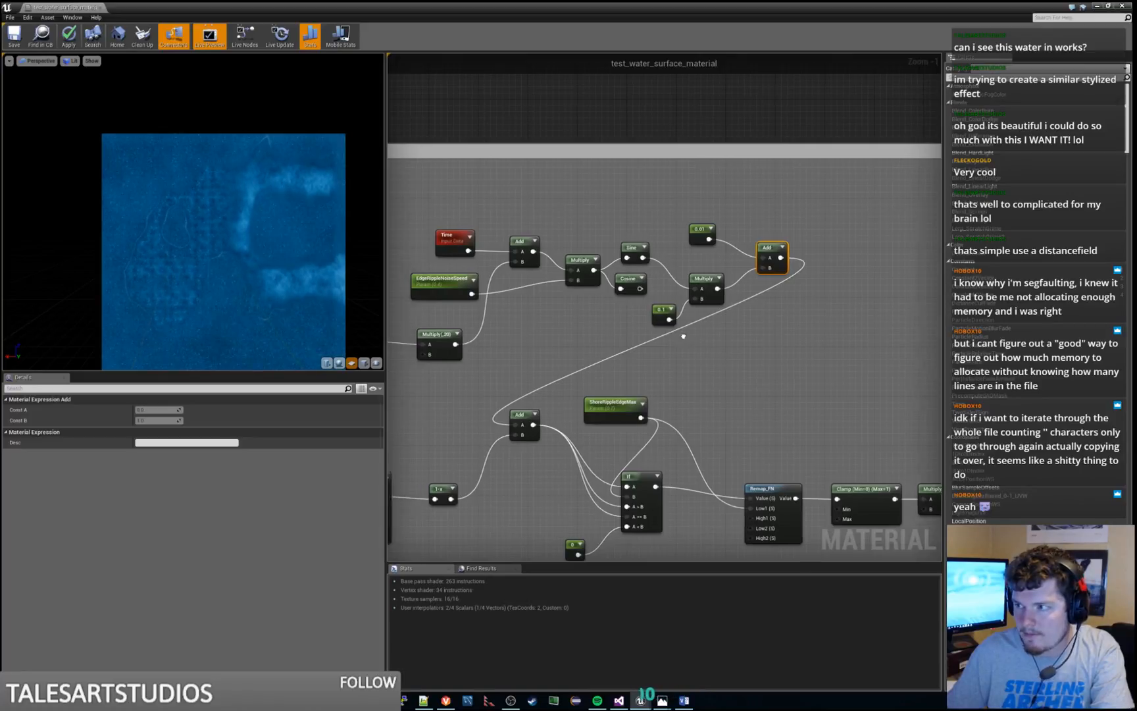
Extend the Held Ripple comment box to the left to make more room before the edge noise nodes
right_click_drag(776, 289, 641, 258)
scroll(874, 241, "down", 2)
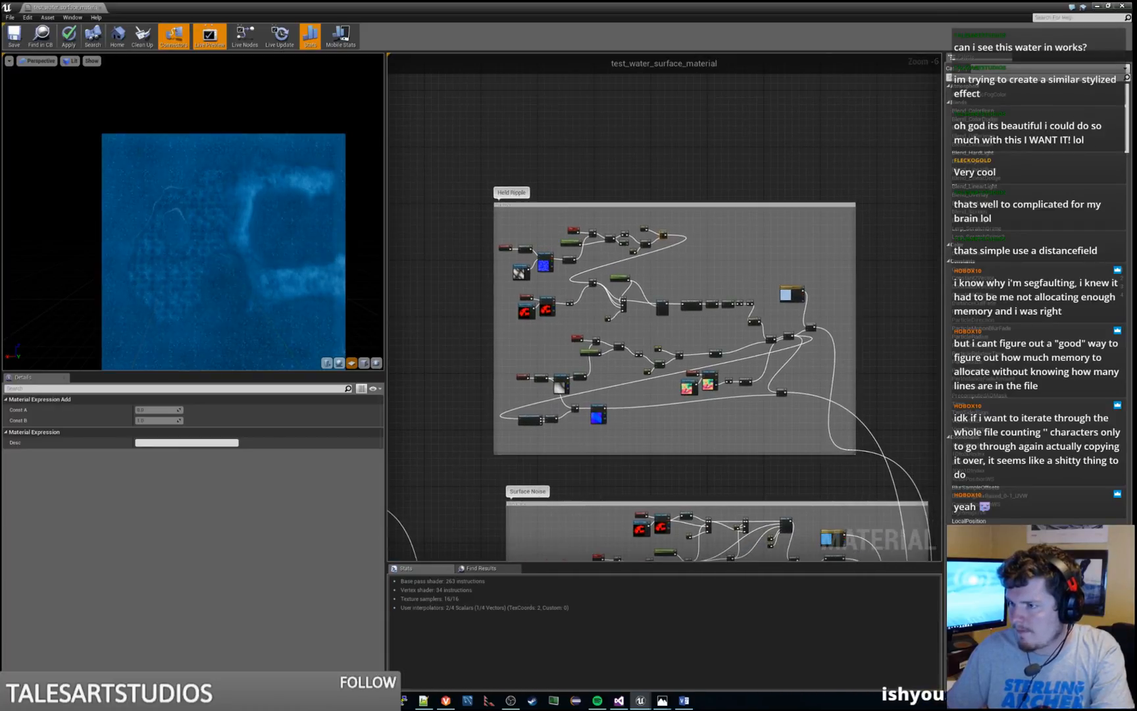
right_click_drag(538, 336, 766, 292)
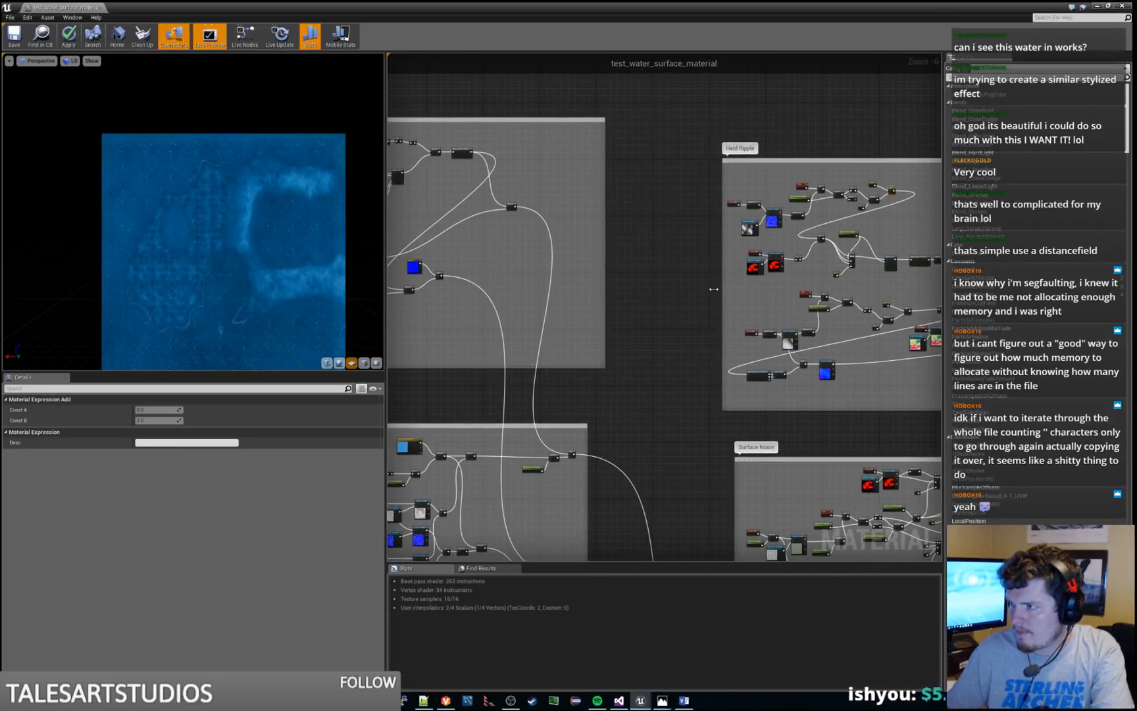
left_click_drag(714, 289, 630, 289)
scroll(712, 294, "up", 3)
right_click_drag(711, 292, 484, 436)
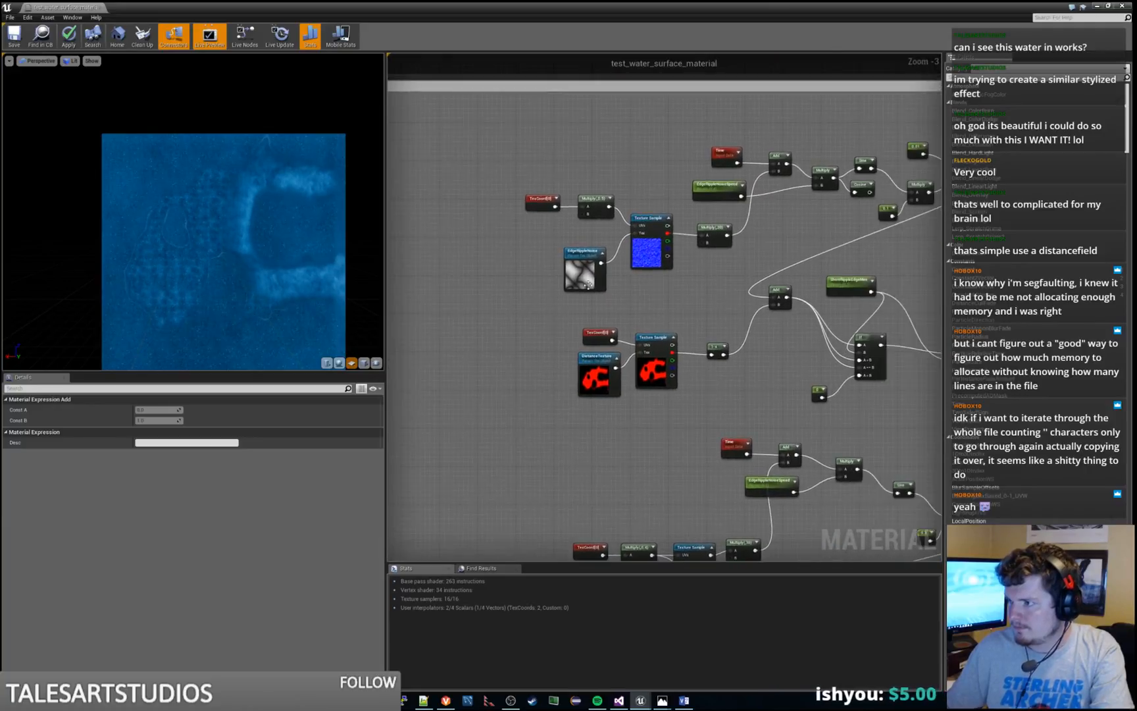
Select the whole upper edge noise chain, from TexCoord to the final Add node, and move it to the left
scroll(587, 284, "down", 2)
left_click_drag(561, 217, 666, 285)
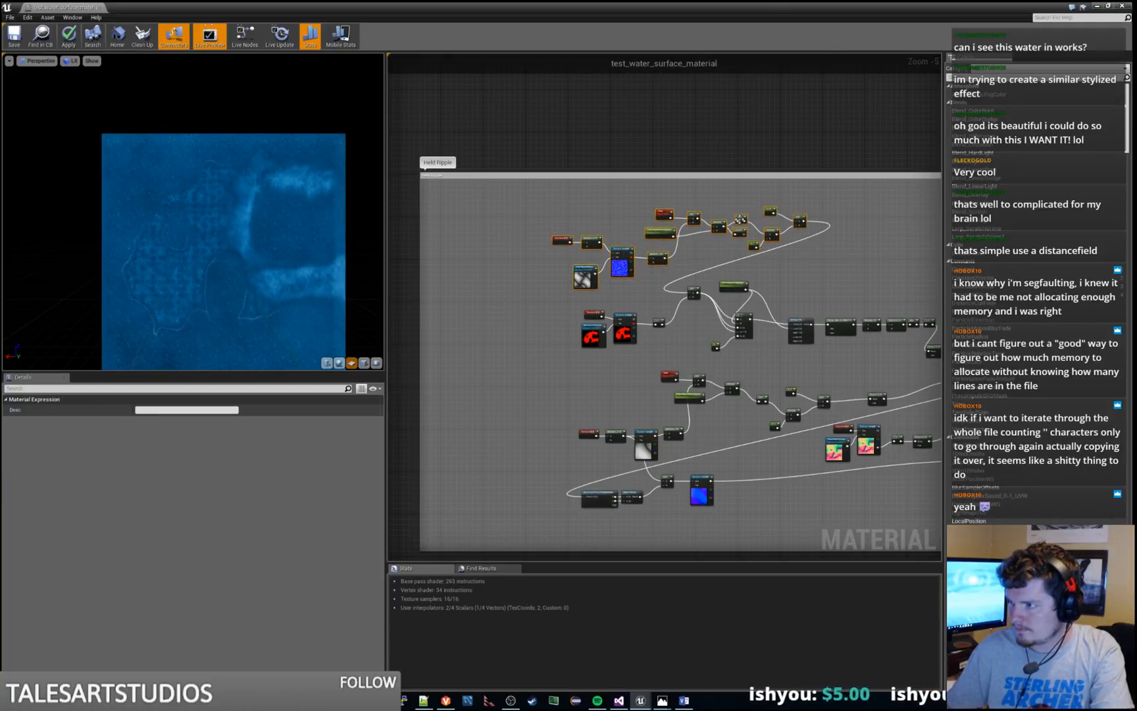
left_click_drag(738, 223, 621, 250)
scroll(845, 276, "down", 2)
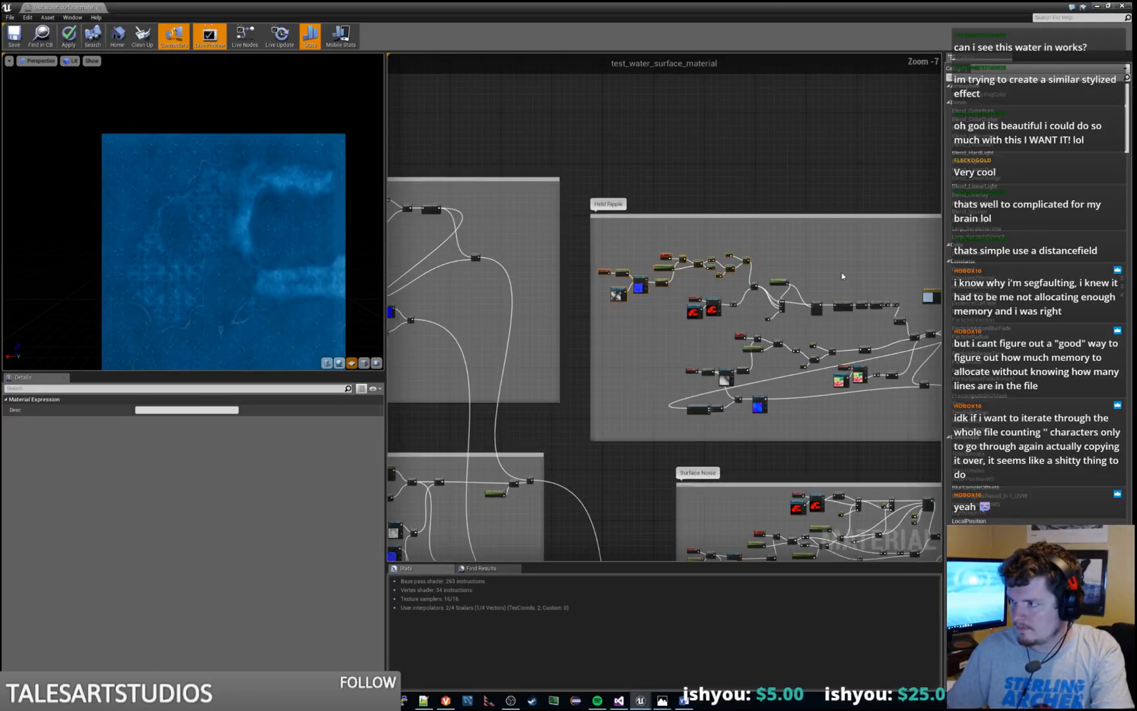
right_click_drag(833, 261, 810, 248)
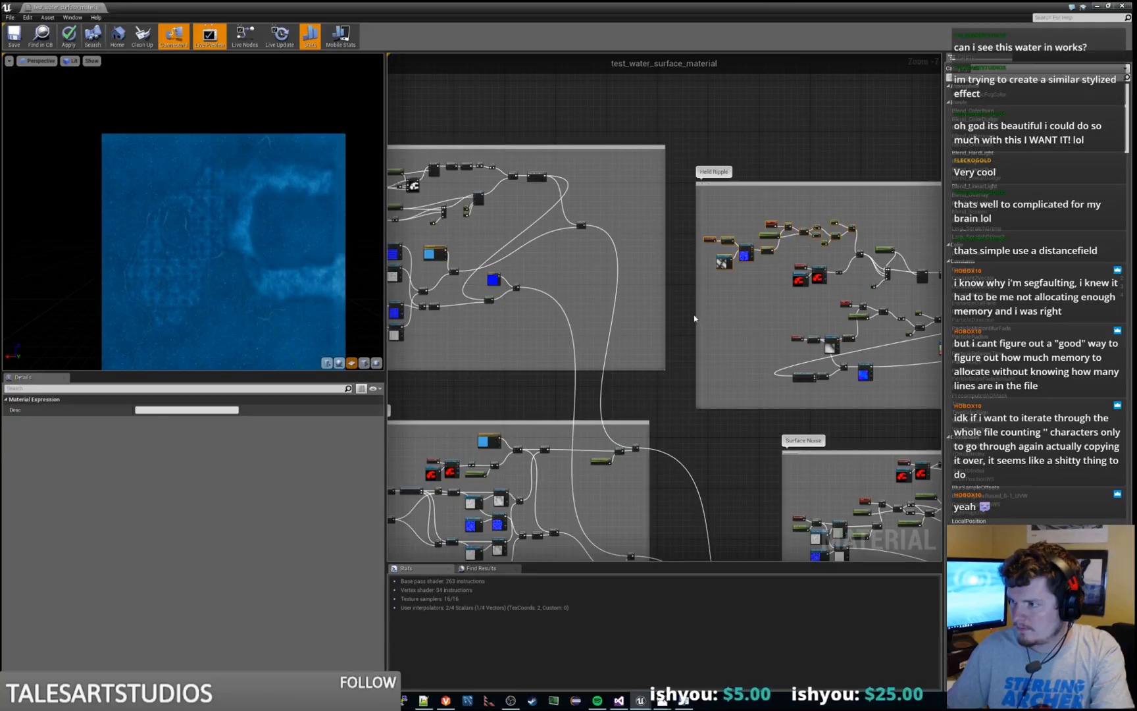
Extend the Held Ripple comment box further left and move the edge noise chain farther left and slightly down inside it
left_click_drag(696, 317, 660, 316)
scroll(734, 220, "up", 2)
scroll(734, 219, "up", 1)
left_click_drag(808, 231, 729, 209)
scroll(800, 279, "down", 3)
right_click_drag(821, 286, 748, 284)
scroll(733, 262, "up", 2)
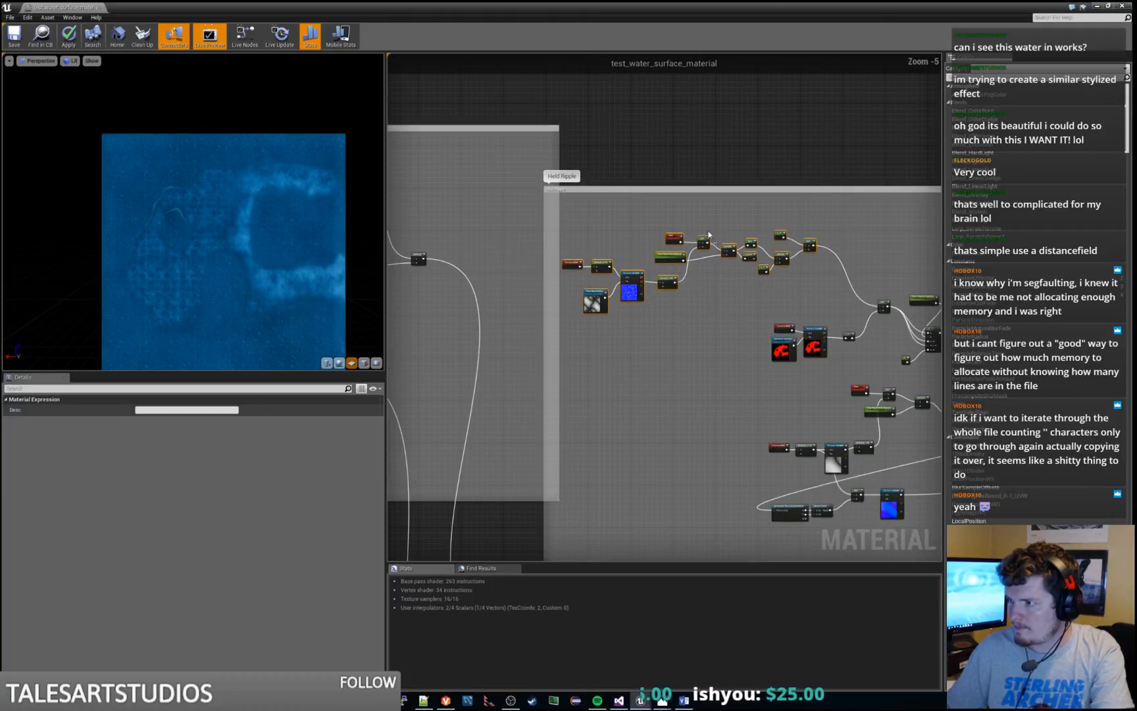
left_click_drag(702, 245, 704, 265)
scroll(720, 230, "down", 2)
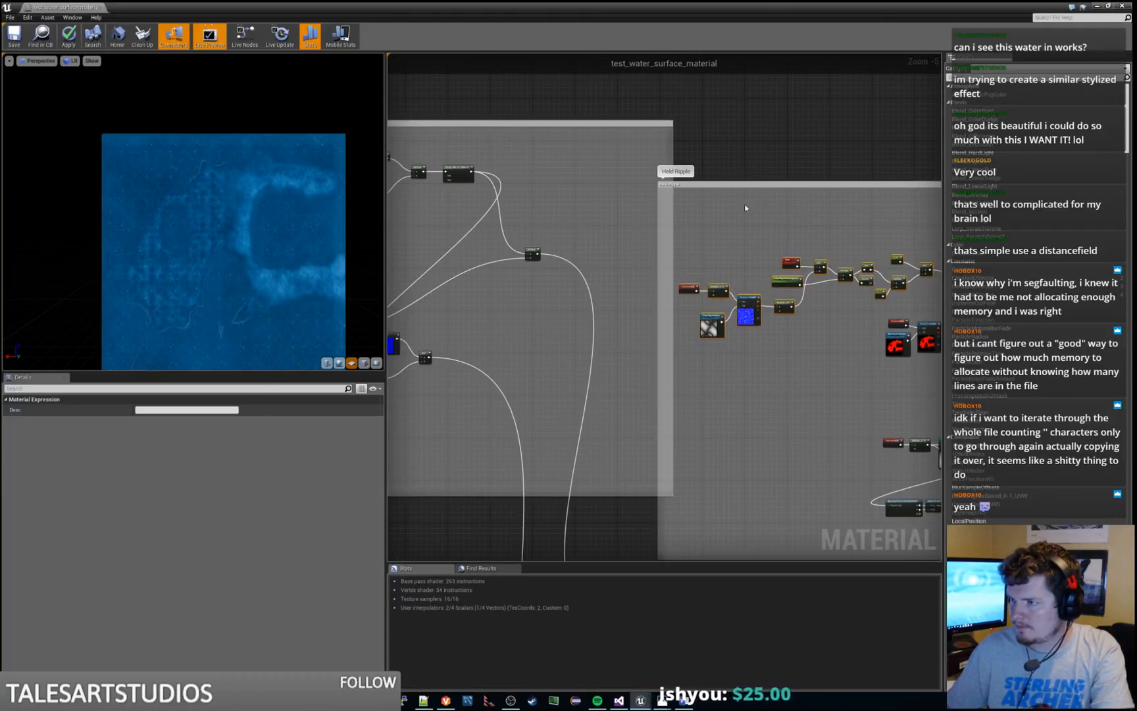
Move the comment group adjoining Held Ripple to the left so the two boxes no longer overlap
left_click(660, 157)
left_click_drag(660, 158, 632, 158)
left_click(828, 152)
right_click_drag(829, 154, 668, 127)
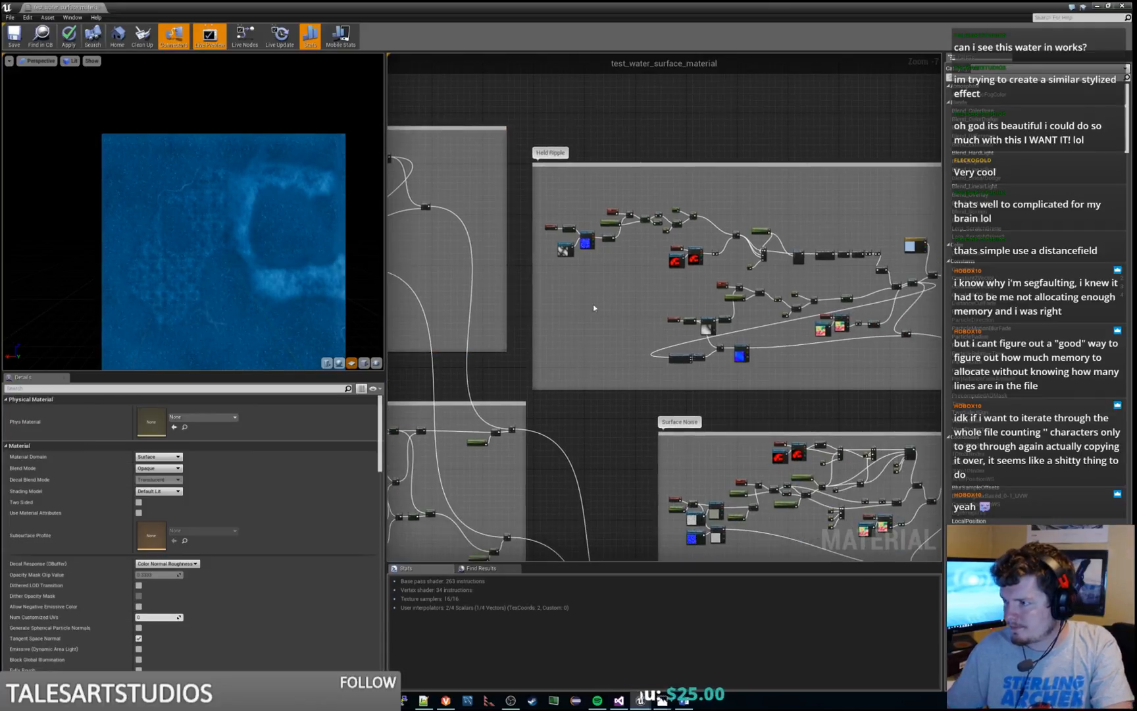
Shift the BreakOutFloat3Components, MakeFloat2, Add and normals sample nodes right, and space the lower TexCoord and Multiply nodes away from their Texture Sample
right_click_drag(648, 309, 491, 303)
scroll(765, 327, "up", 3)
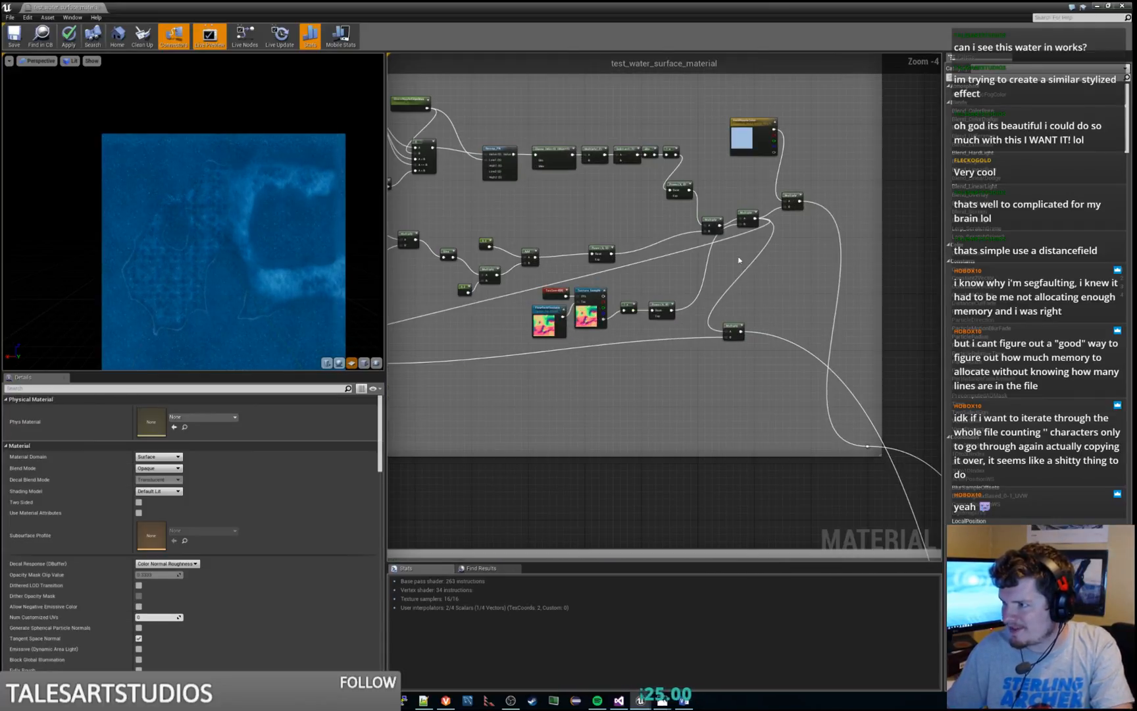
right_click_drag(739, 259, 883, 233)
right_click_drag(489, 337, 701, 309)
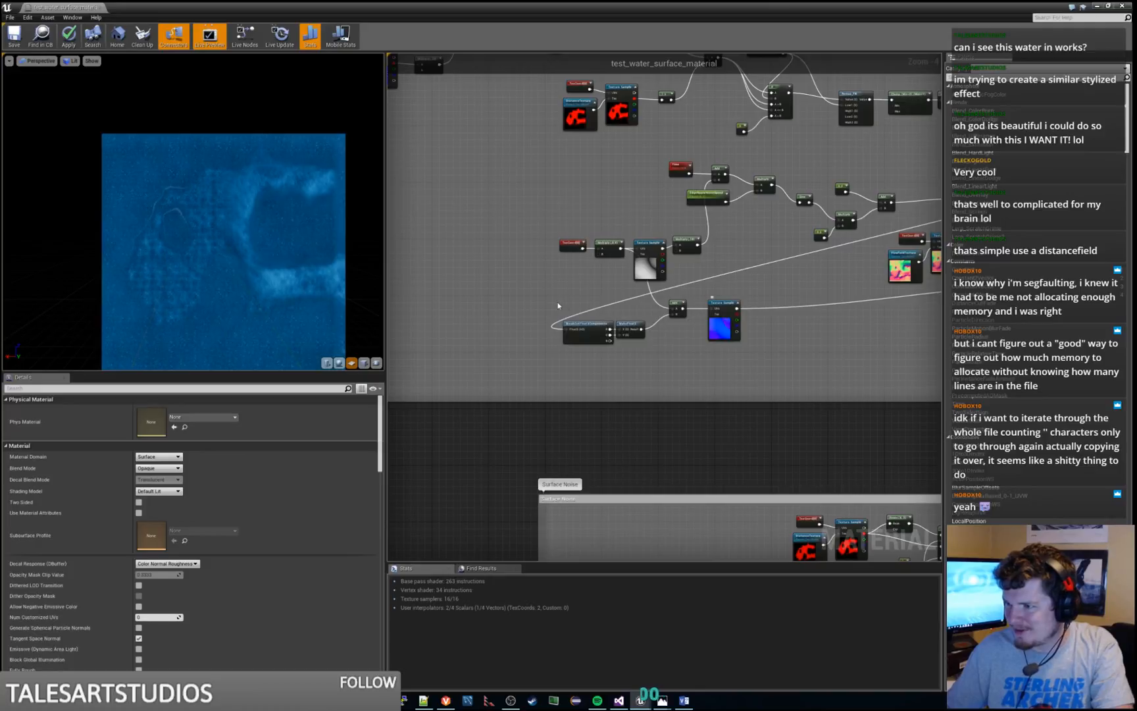
left_click_drag(558, 307, 833, 292)
right_click_drag(527, 304, 641, 425)
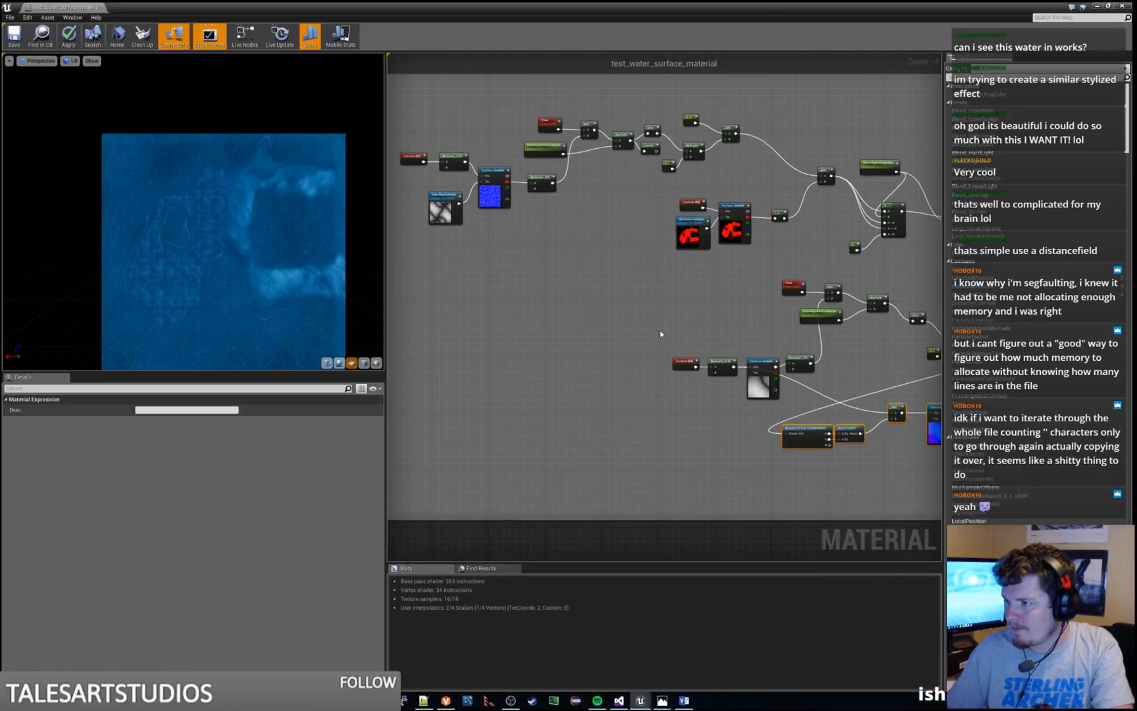
left_click(546, 349)
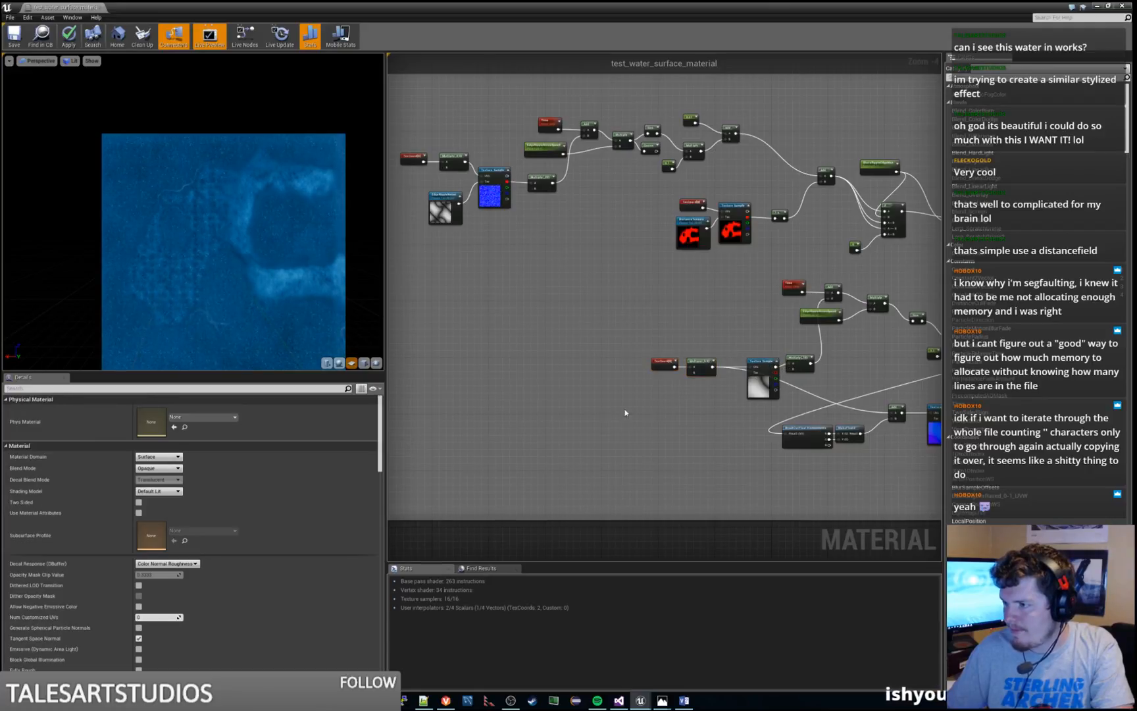
right_click_drag(546, 349, 575, 411)
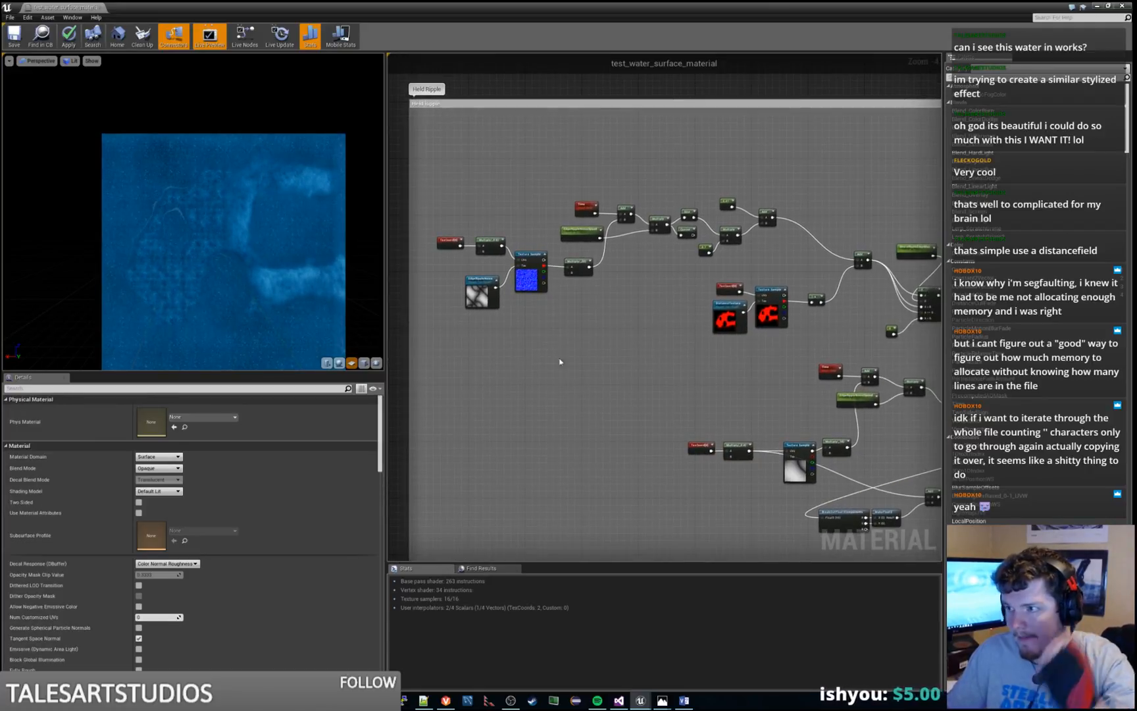
Duplicate the EdgeRippleNoise texture parameter near the lower noise Texture Sample and name the copy EdgeRippleNoise
scroll(558, 355, "up", 2)
right_click_drag(553, 330, 616, 274)
left_click(508, 213)
right_click_drag(758, 433, 574, 281)
left_click(668, 419)
key("ctrl+v")
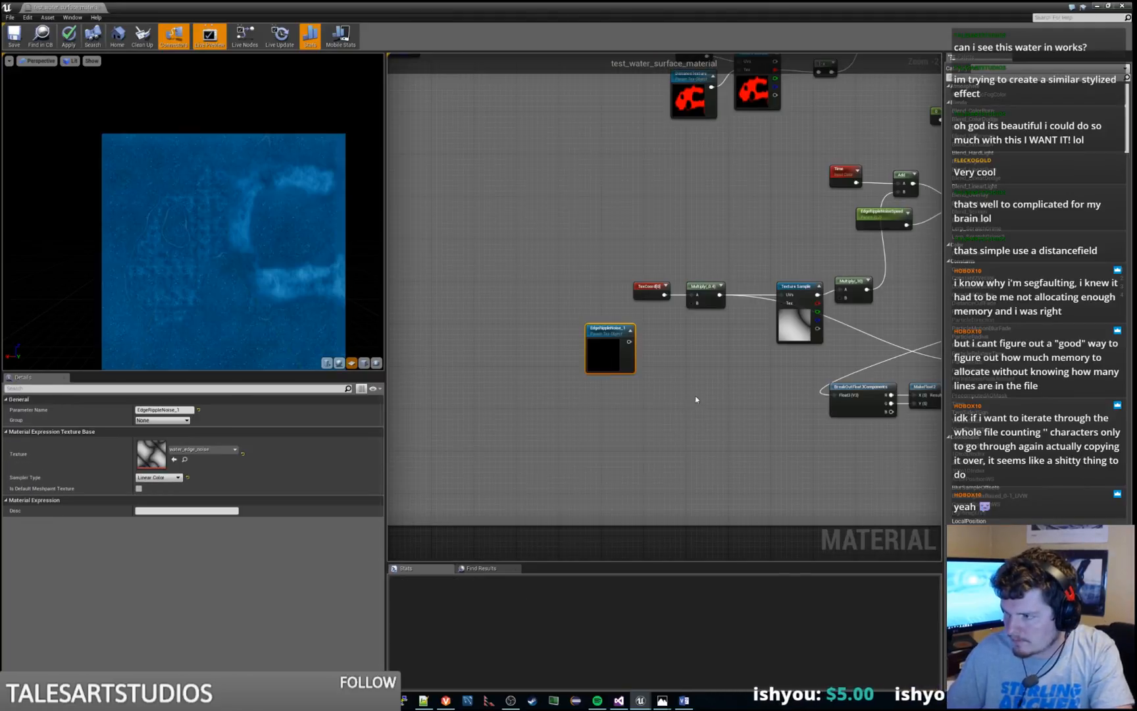
left_click(188, 409)
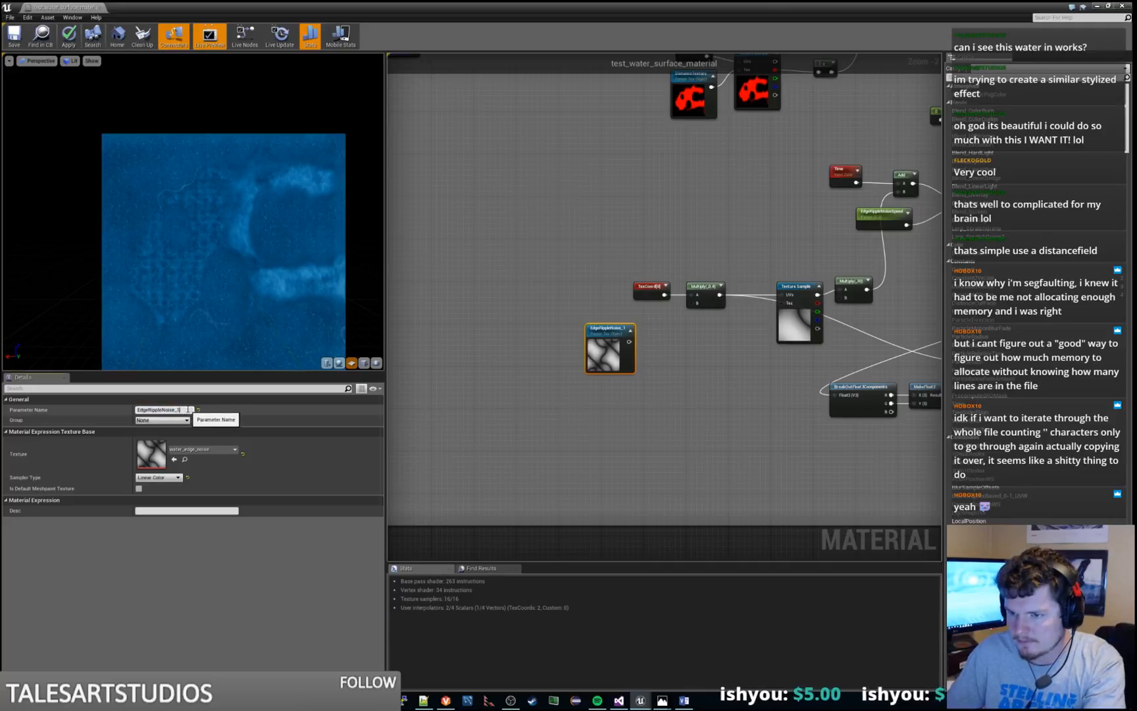
key("Return")
Connect the copied EdgeRippleNoise parameter to the lower noise Texture Sample's Tex input and place it under the Multiply node
right_click_drag(741, 395, 639, 441)
left_click_drag(507, 377, 679, 352)
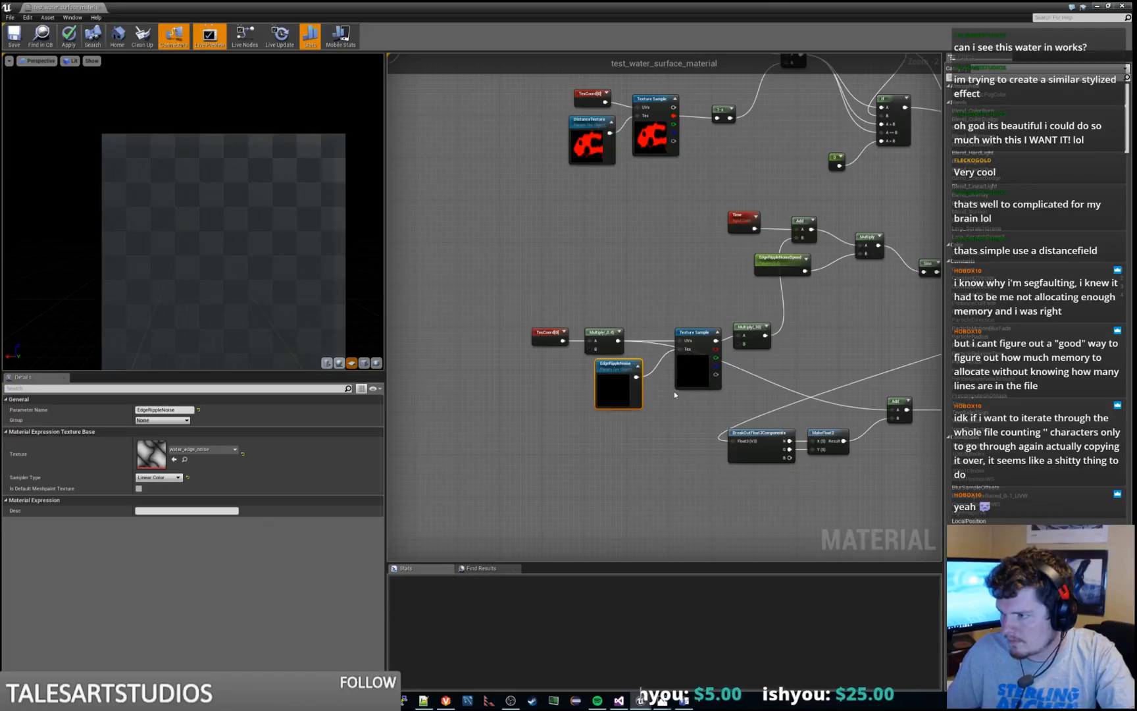
right_click_drag(575, 371, 732, 317)
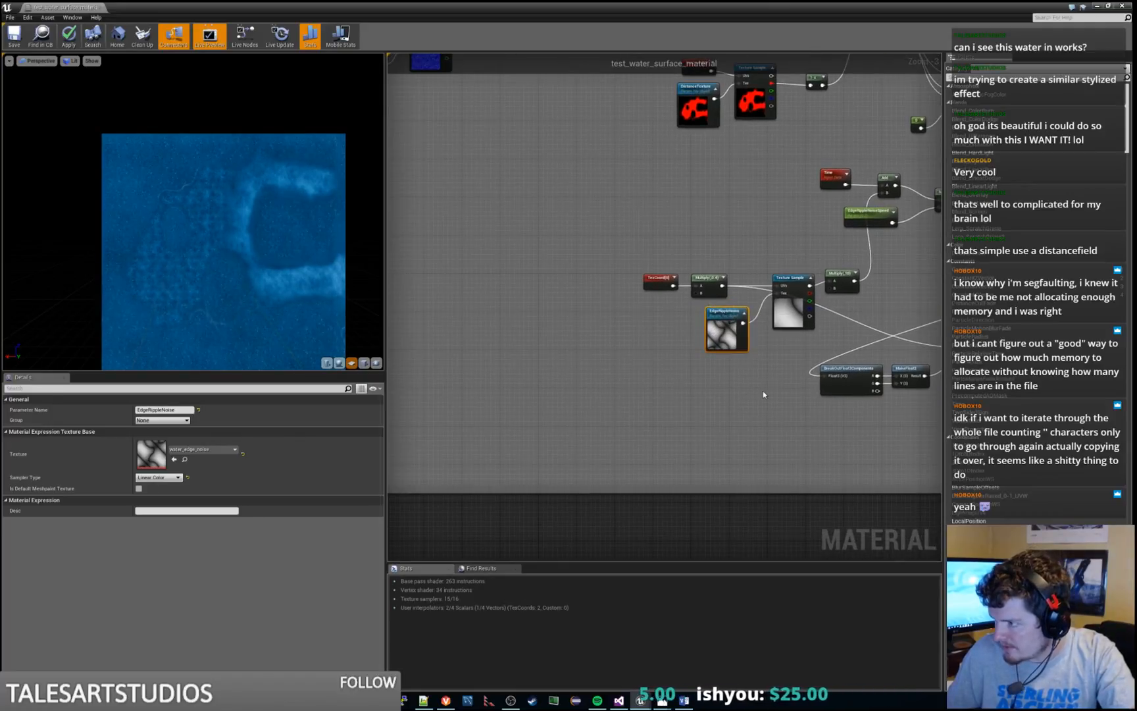
left_click(763, 390)
Add a TextureObjectParameter feeding the Tex input of the normals Texture Sample after the MakeFloat2 and Add nodes
scroll(763, 391, "down", 3)
scroll(546, 459, "up", 2)
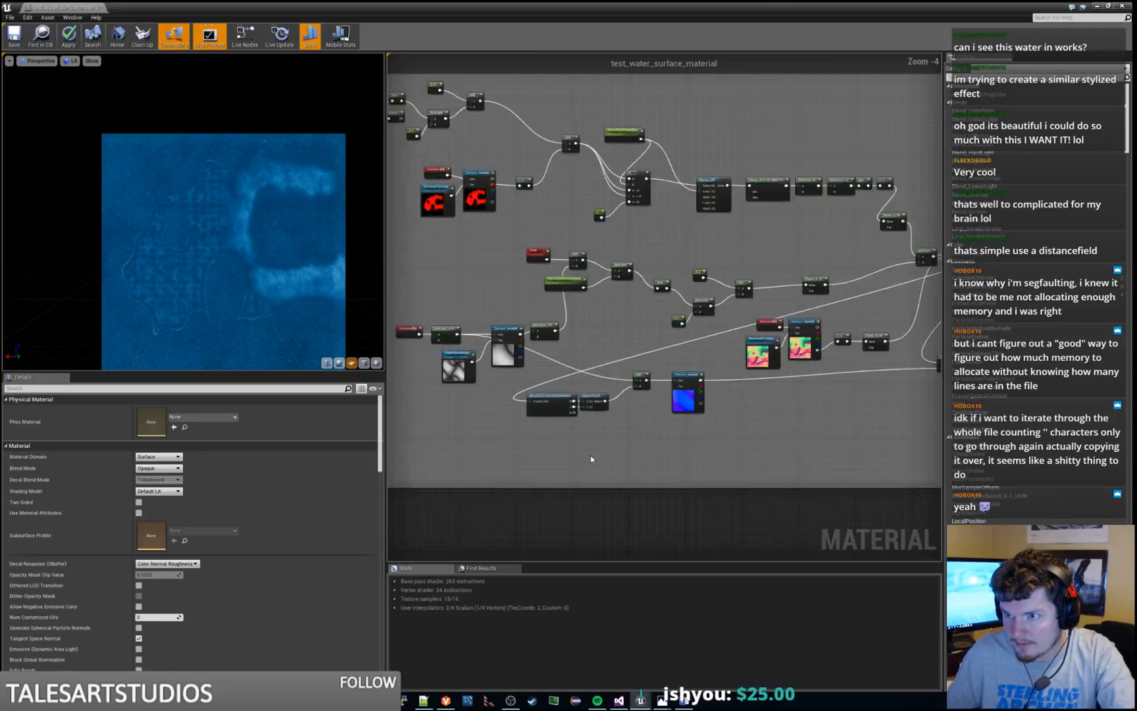
right_click_drag(726, 434, 655, 428)
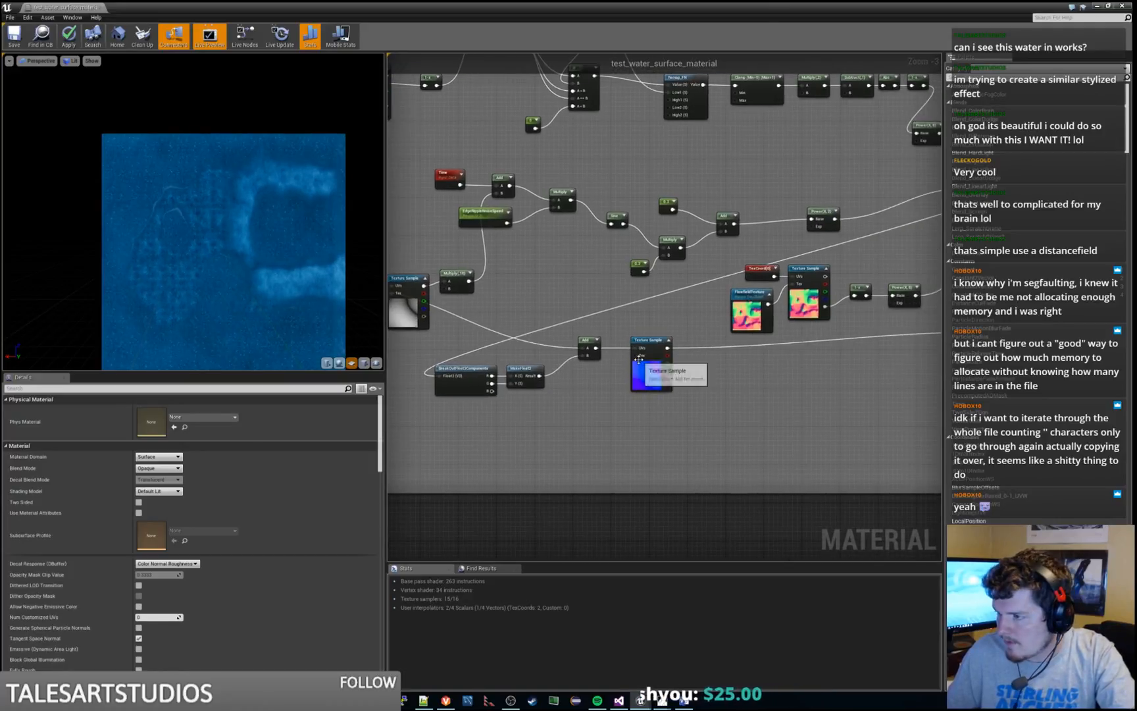
scroll(591, 380, "down", 4)
right_click_drag(503, 310, 603, 311)
scroll(603, 311, "up", 6)
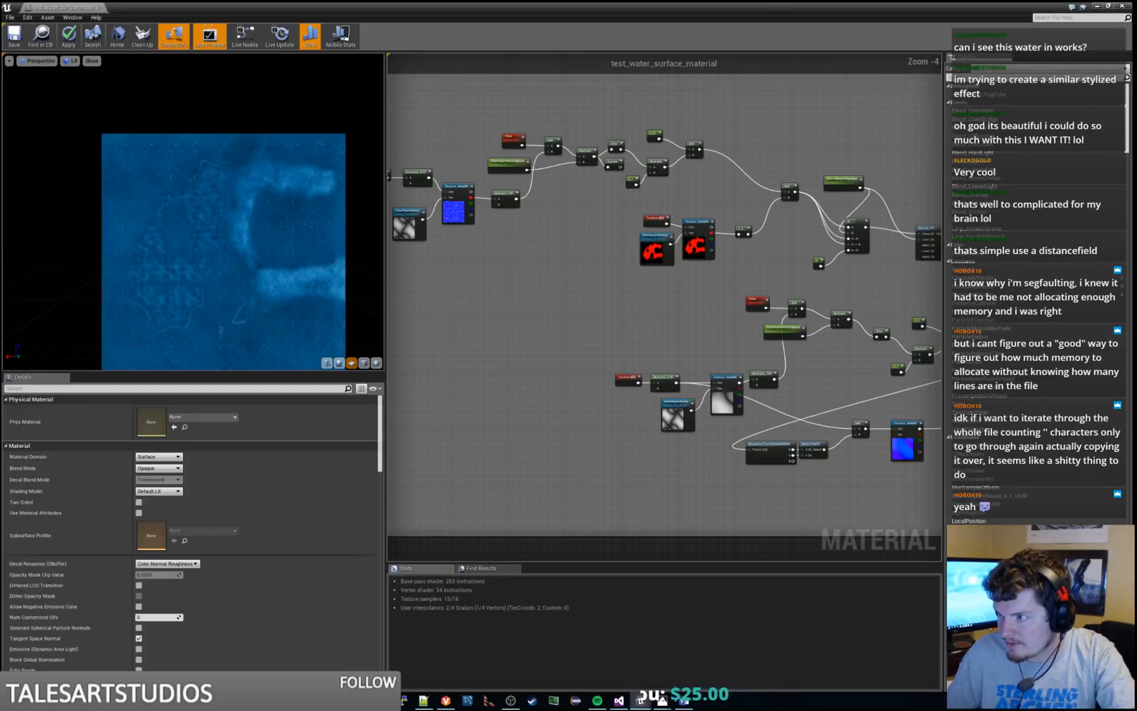
right_click_drag(780, 417, 668, 384)
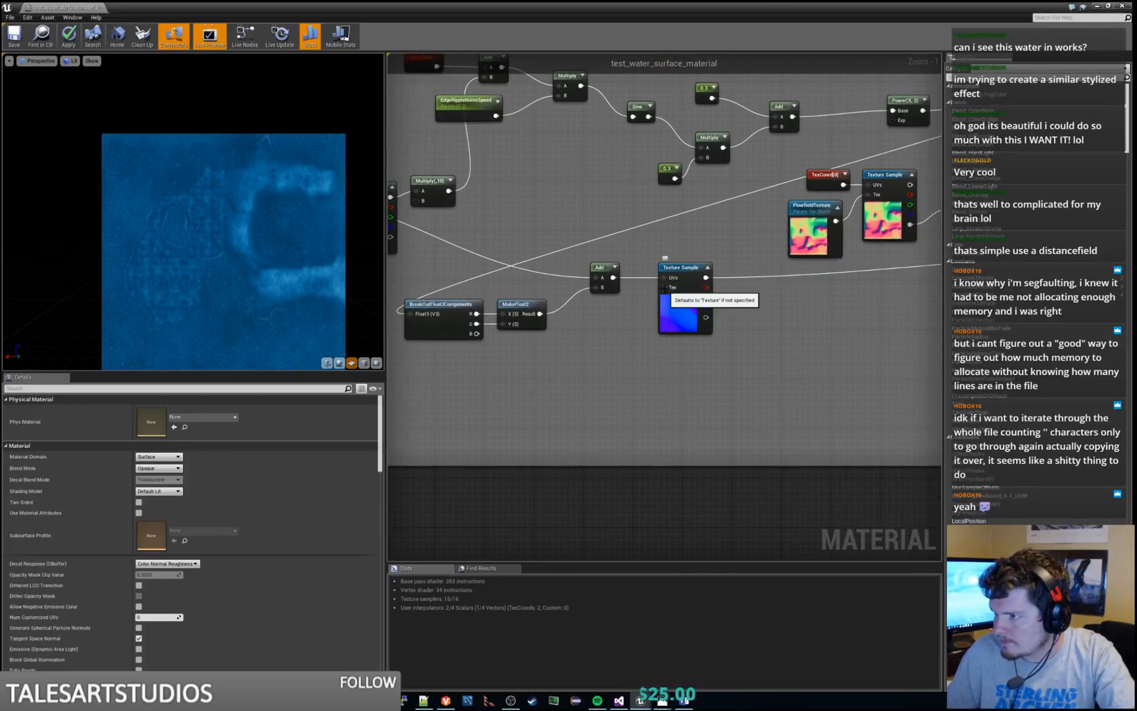
left_click_drag(705, 286, 611, 361)
type("tex")
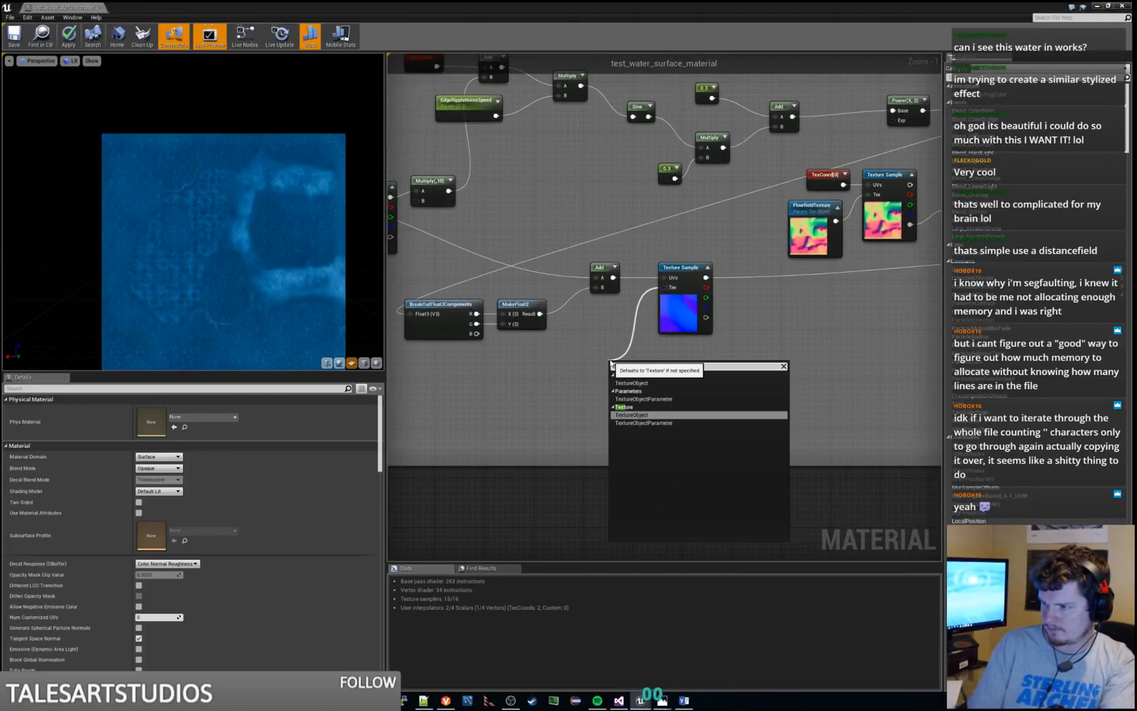
key("Down")
key("Return")
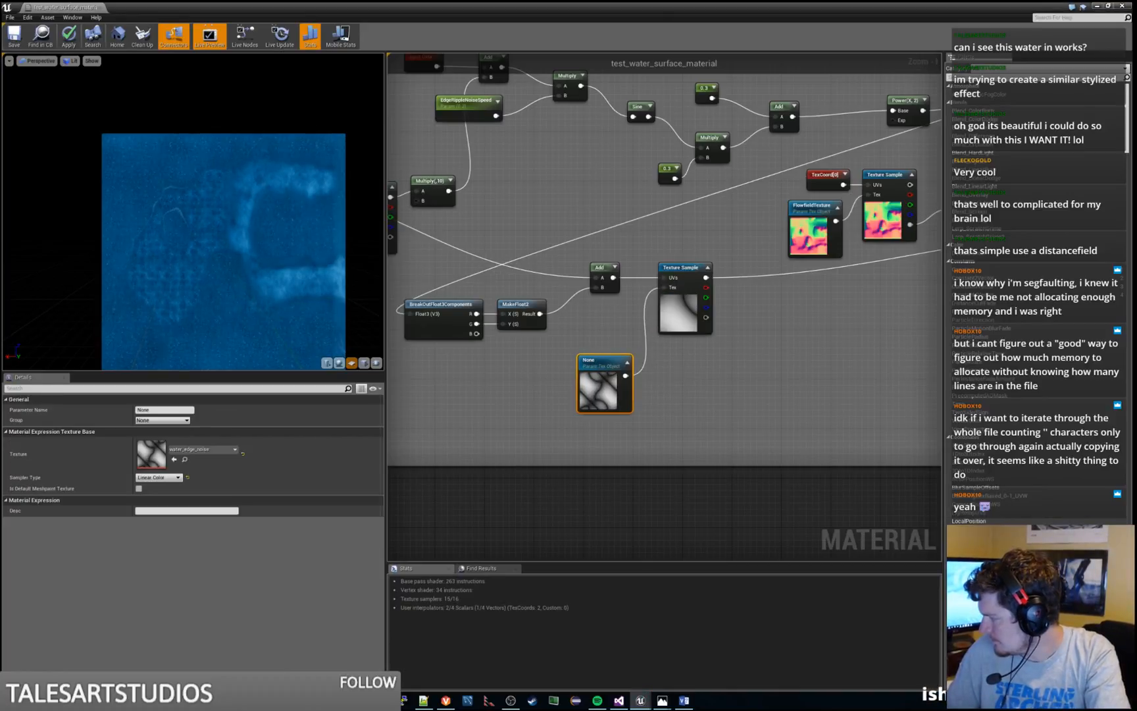
Assign the water_edge_noise_normals texture to the new parameter, move it closer to the sample, and name it EdgeRipplesNoiseNormals
left_click_drag(1136, 684, 212, 457)
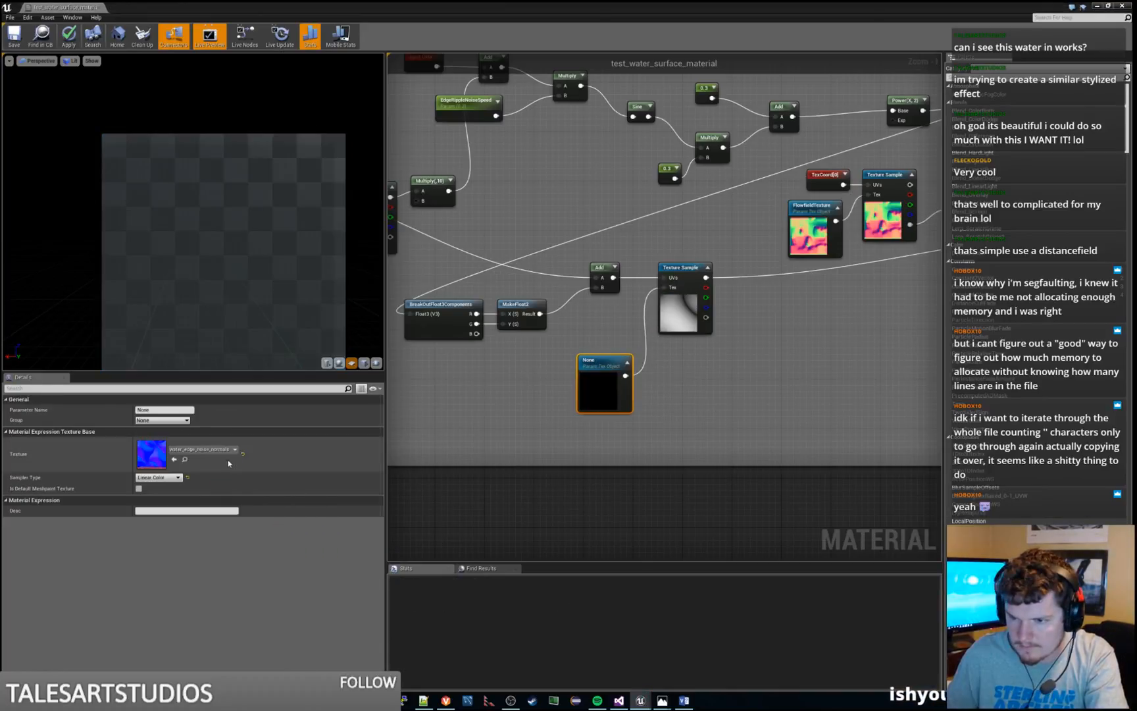
left_click_drag(601, 377, 595, 346)
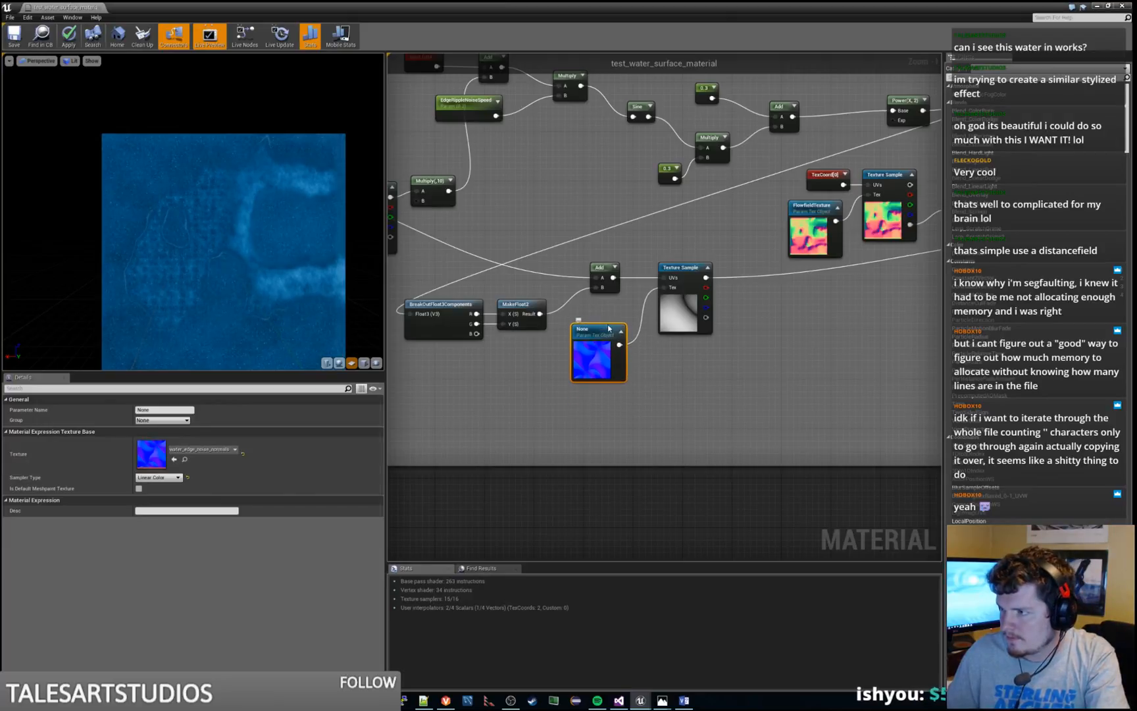
left_click(186, 411)
type("E")
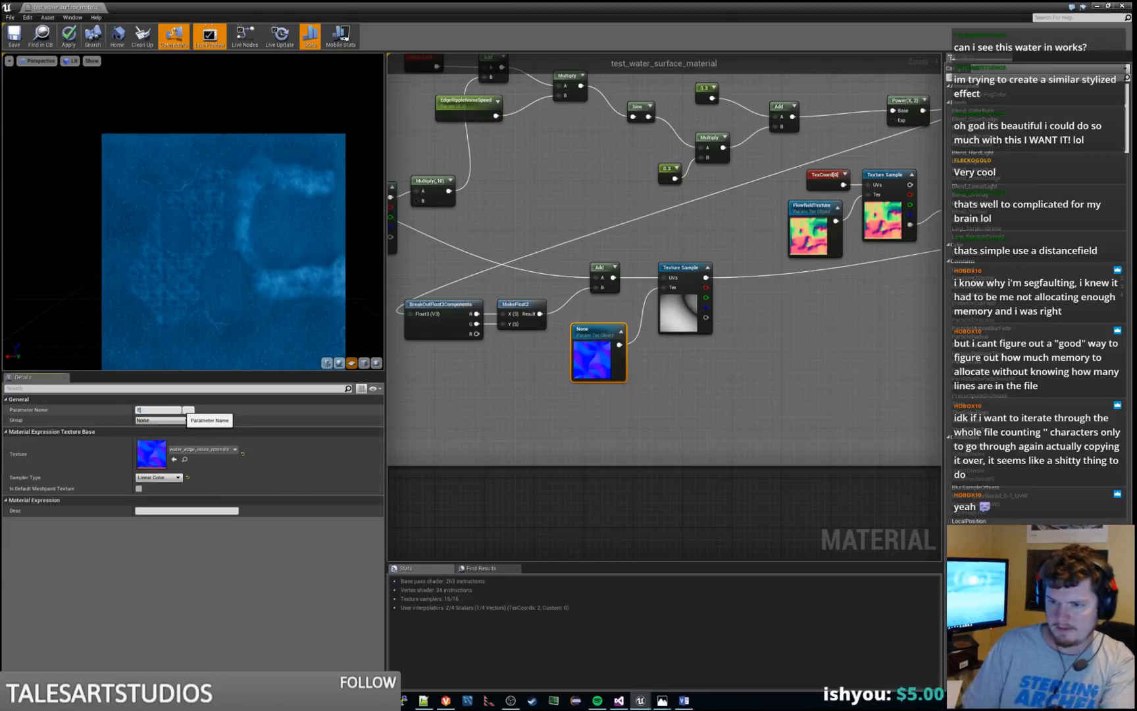
type("dgeRipplesN")
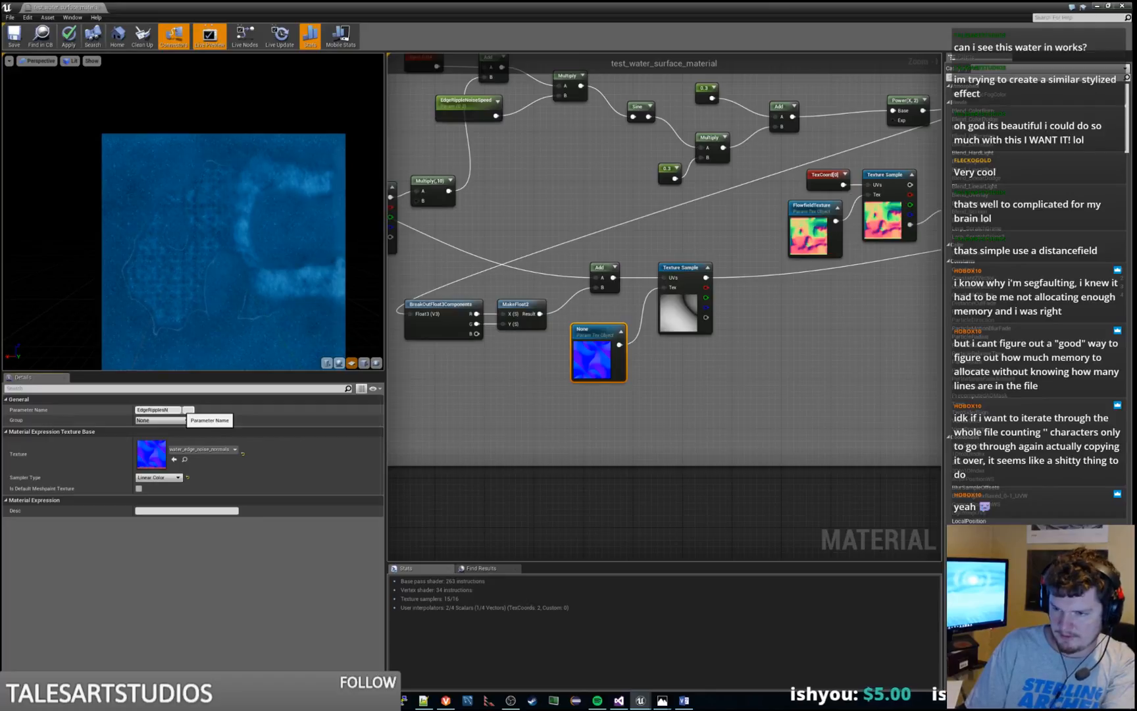
type("oiseNormals")
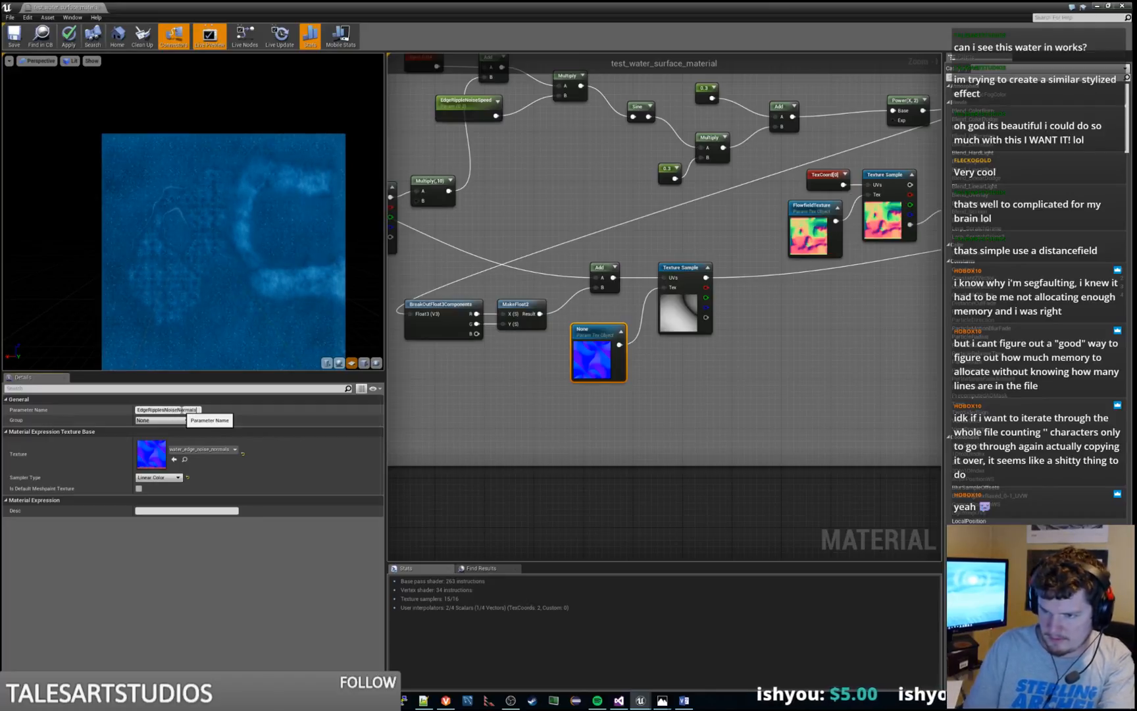
key("Return")
left_click(483, 377)
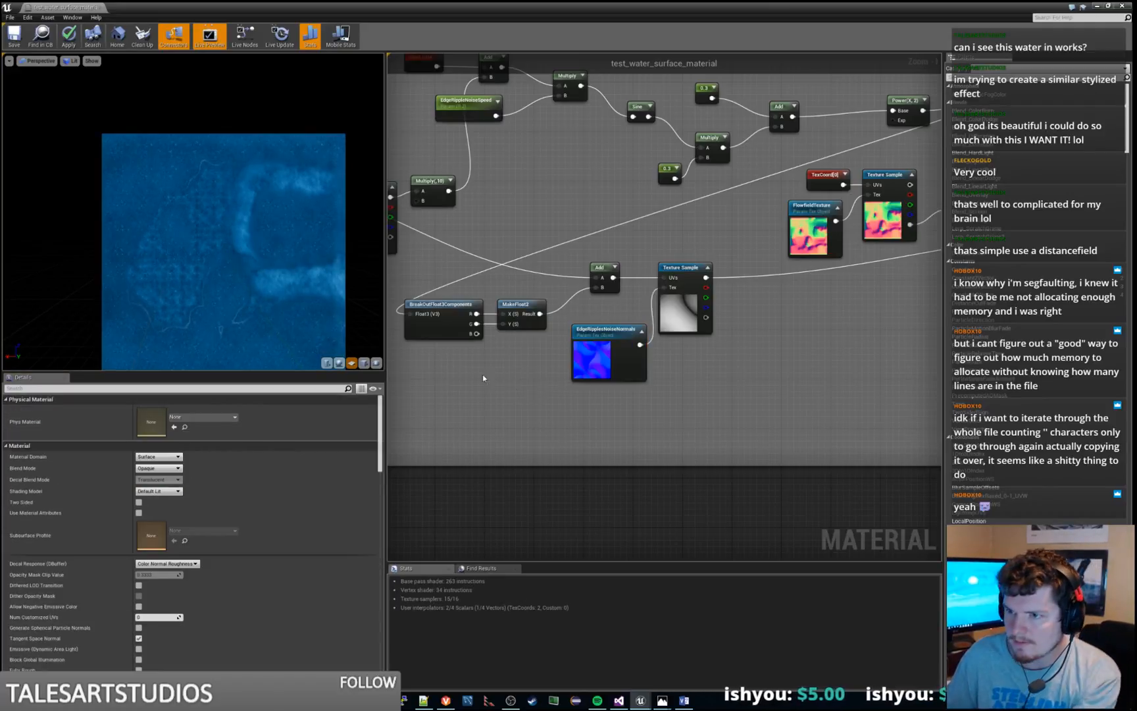
Examine the edge ripple noise chains and the Const B value of the Multiply that scales the upper EdgeRippleNoise sample's texture coordinates
right_click_drag(708, 379, 781, 327)
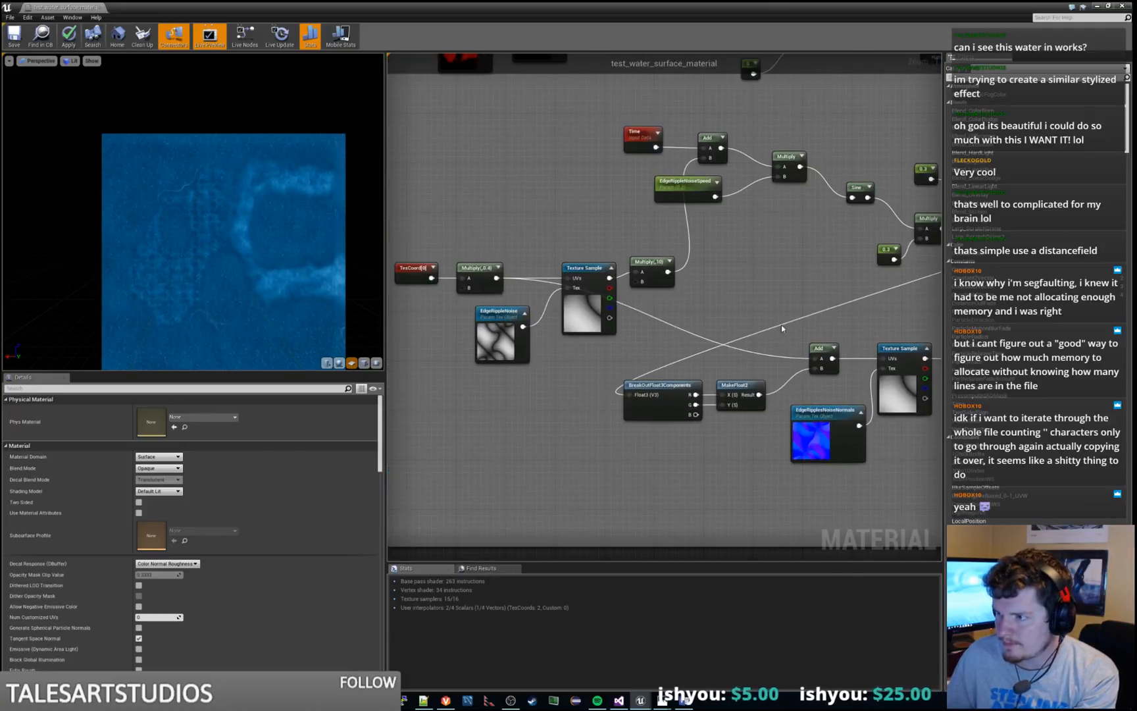
right_click_drag(717, 350, 827, 395)
right_click_drag(587, 249, 668, 221)
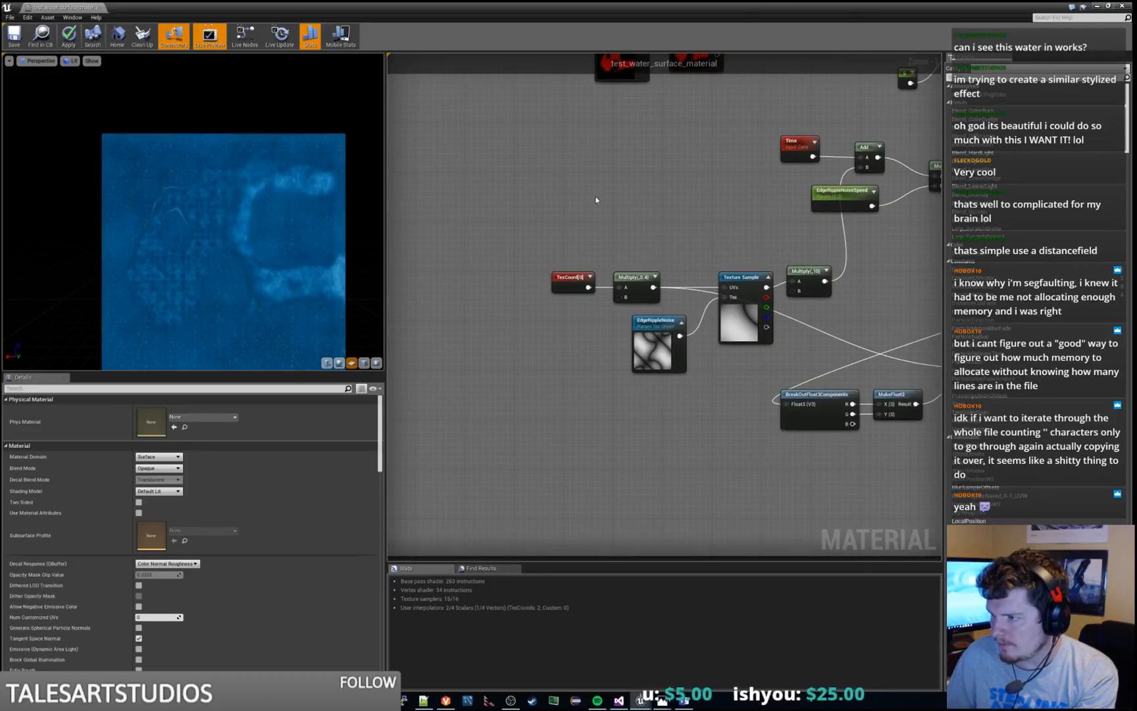
right_click_drag(507, 84, 596, 302)
right_click_drag(486, 247, 660, 340)
right_click_drag(586, 363, 668, 277)
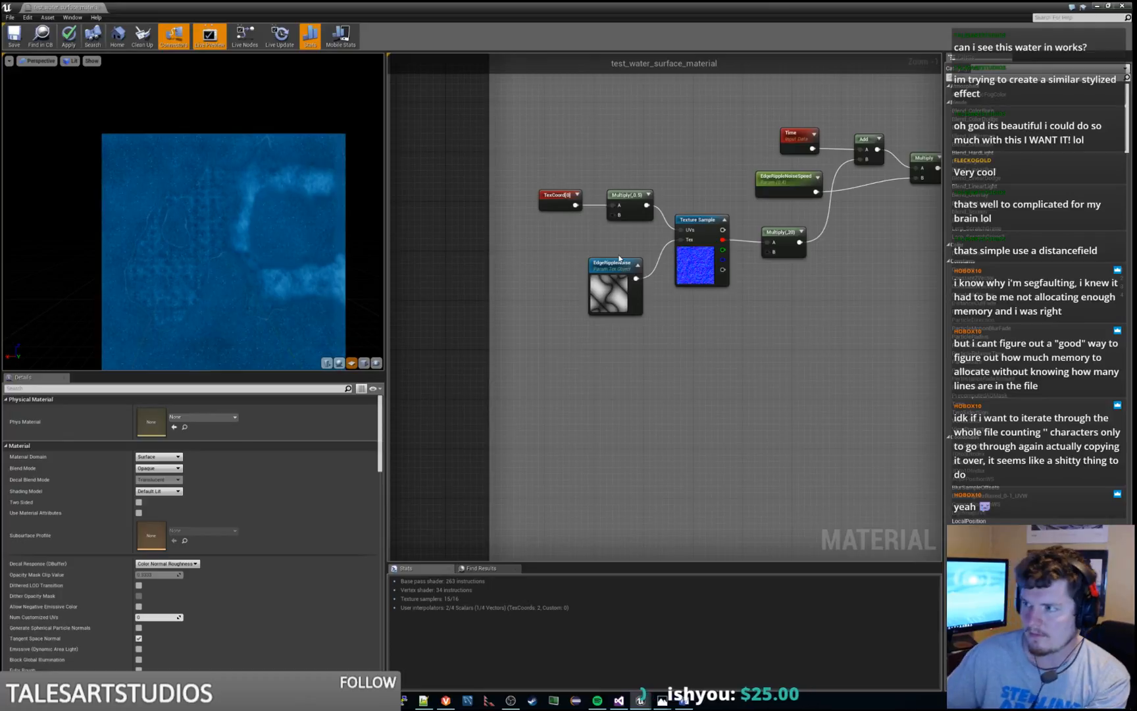
key("XF86AudioNext")
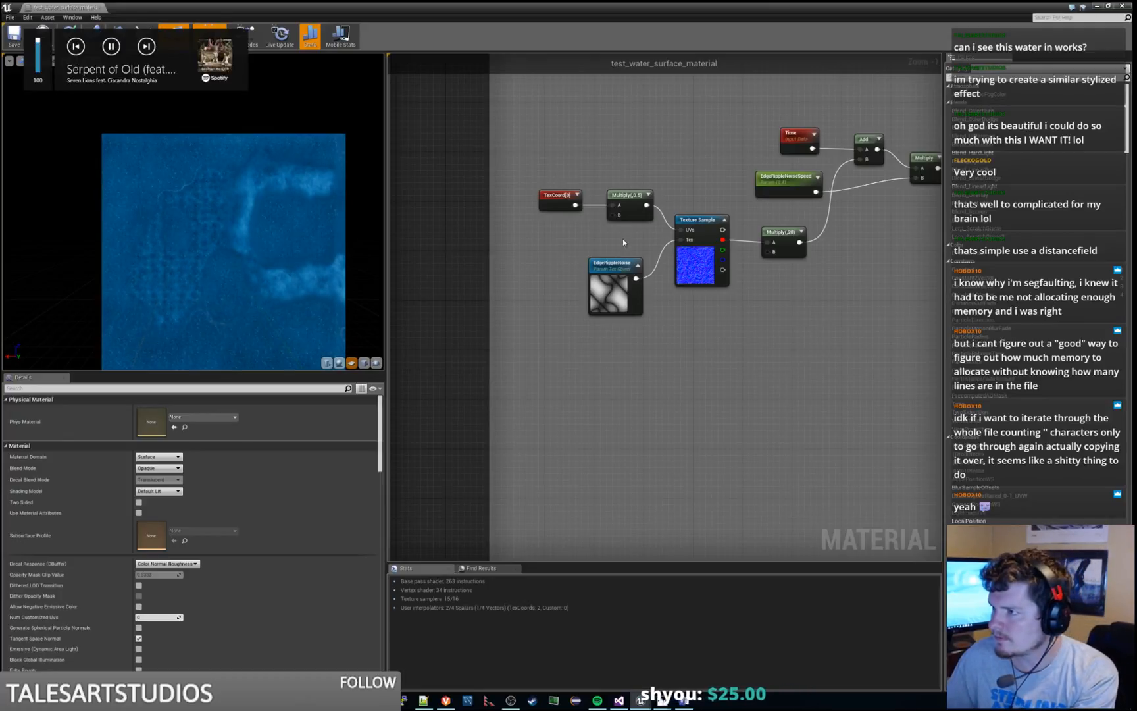
right_click_drag(721, 209, 546, 304)
right_click_drag(745, 338, 896, 244)
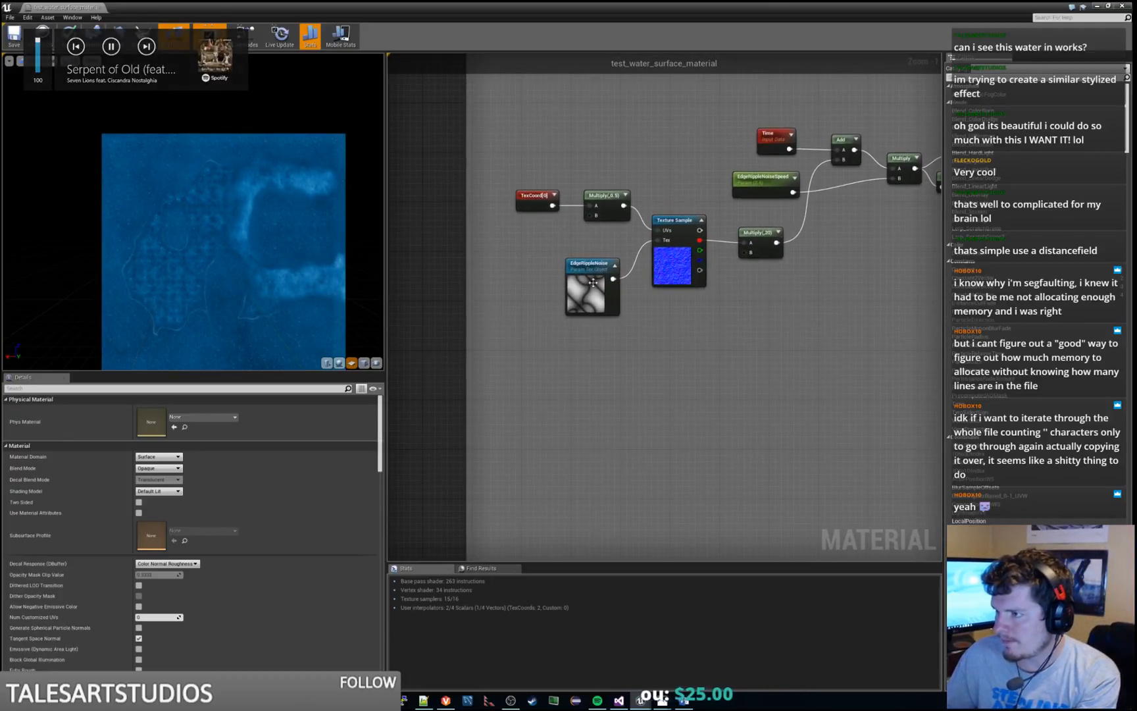
left_click(605, 195)
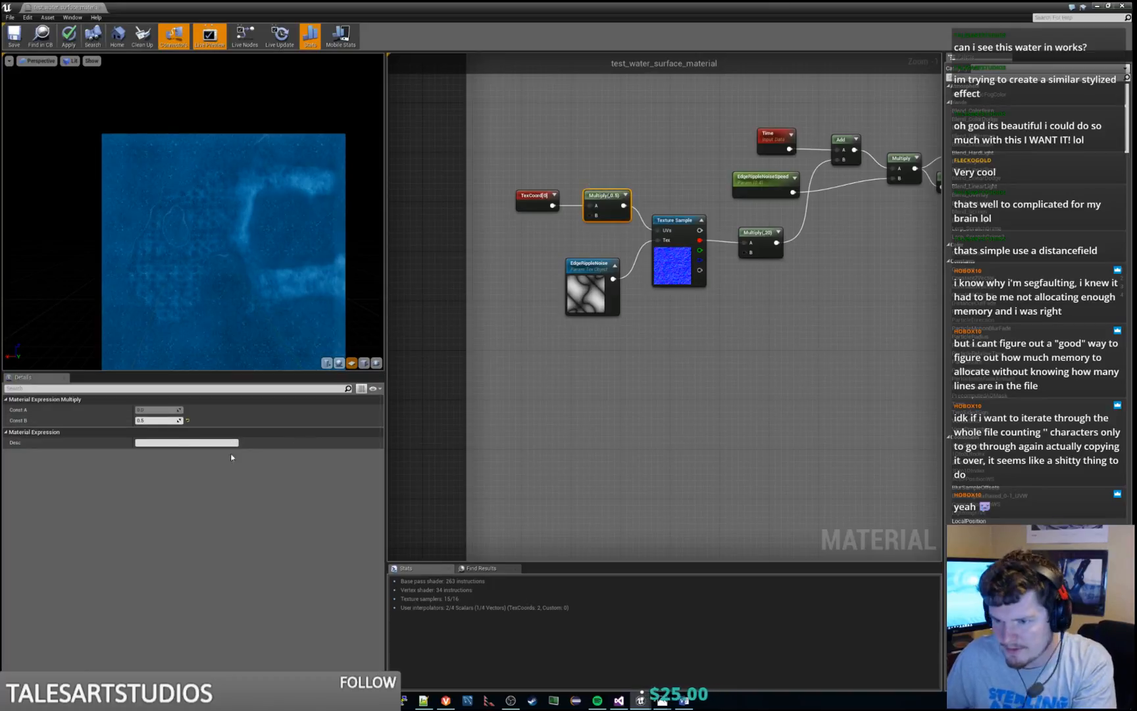
left_click(157, 420)
Preview the Add node that combines the sine noise offset with the inverted distance texture
scroll(840, 297, "down", 1)
right_click_drag(841, 298, 461, 413)
scroll(744, 365, "down", 1)
right_click_drag(788, 345, 658, 271)
right_click(657, 271)
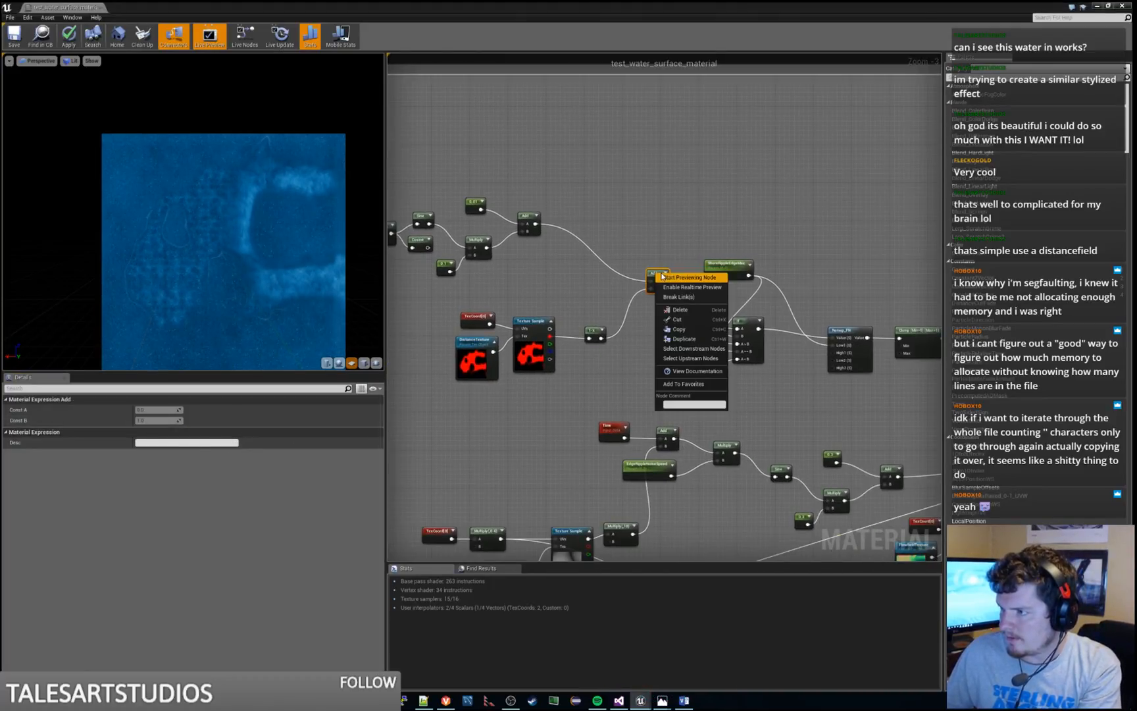
left_click(663, 276)
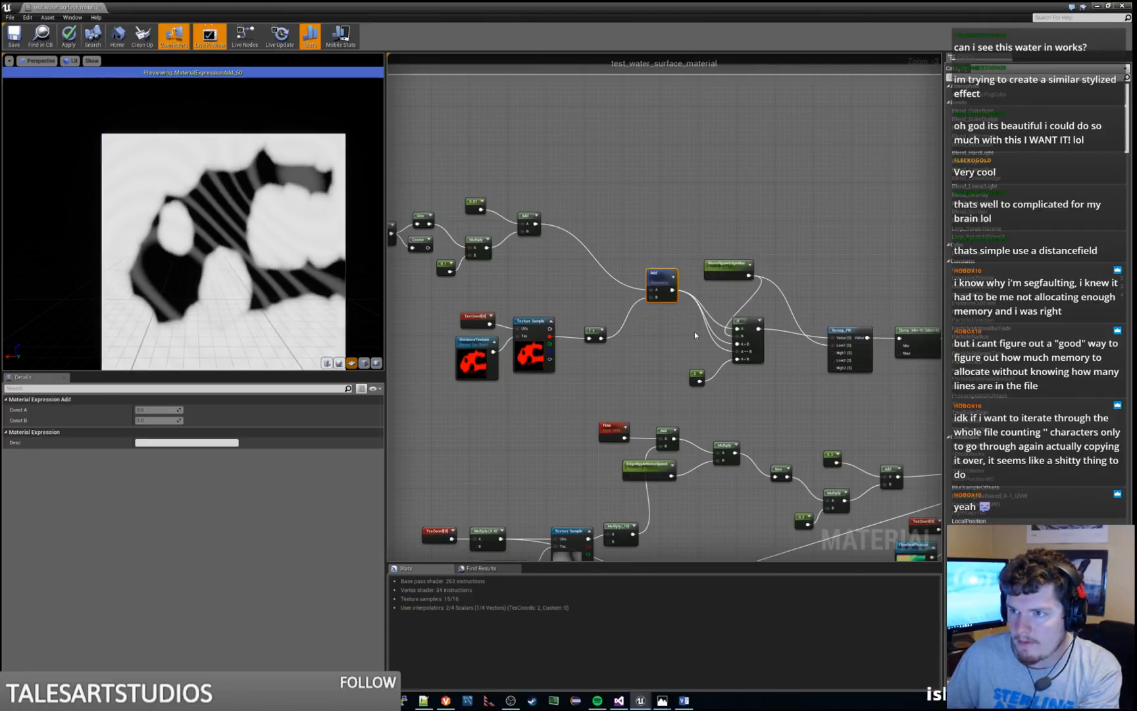
Preview the Power(X, 8) node that follows the 1-x node in the held ripple chain
right_click_drag(694, 332, 587, 322)
right_click_drag(917, 373, 610, 294)
left_click_drag(611, 296, 635, 286)
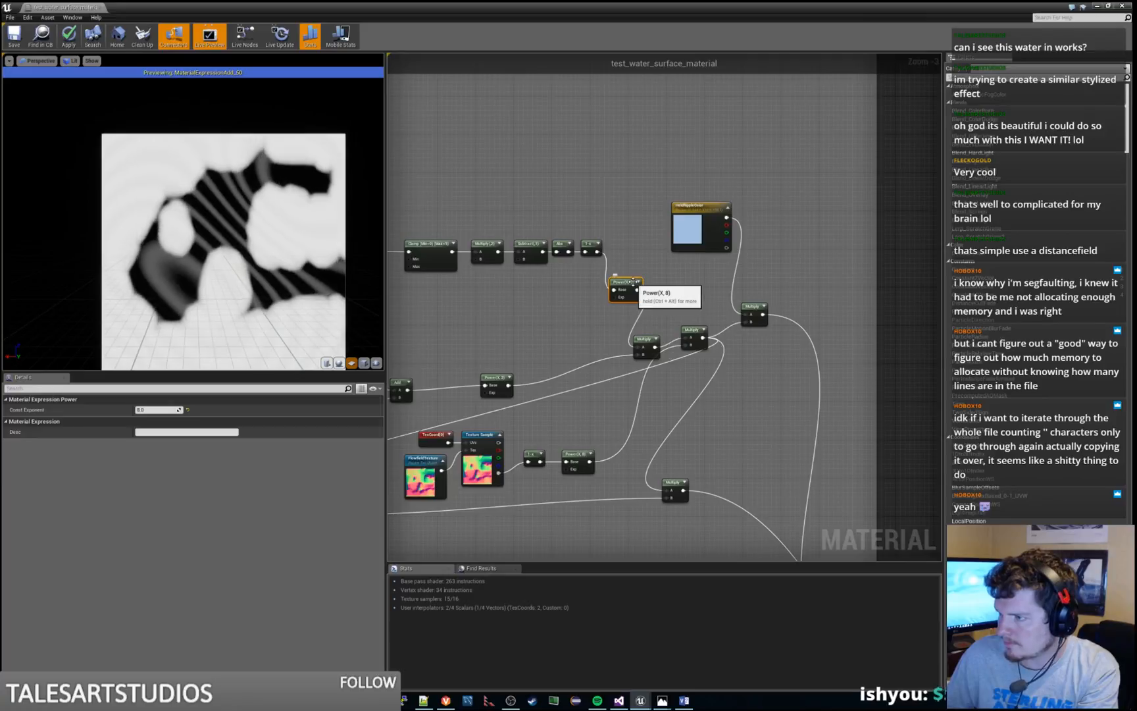
right_click(636, 285)
left_click(646, 290)
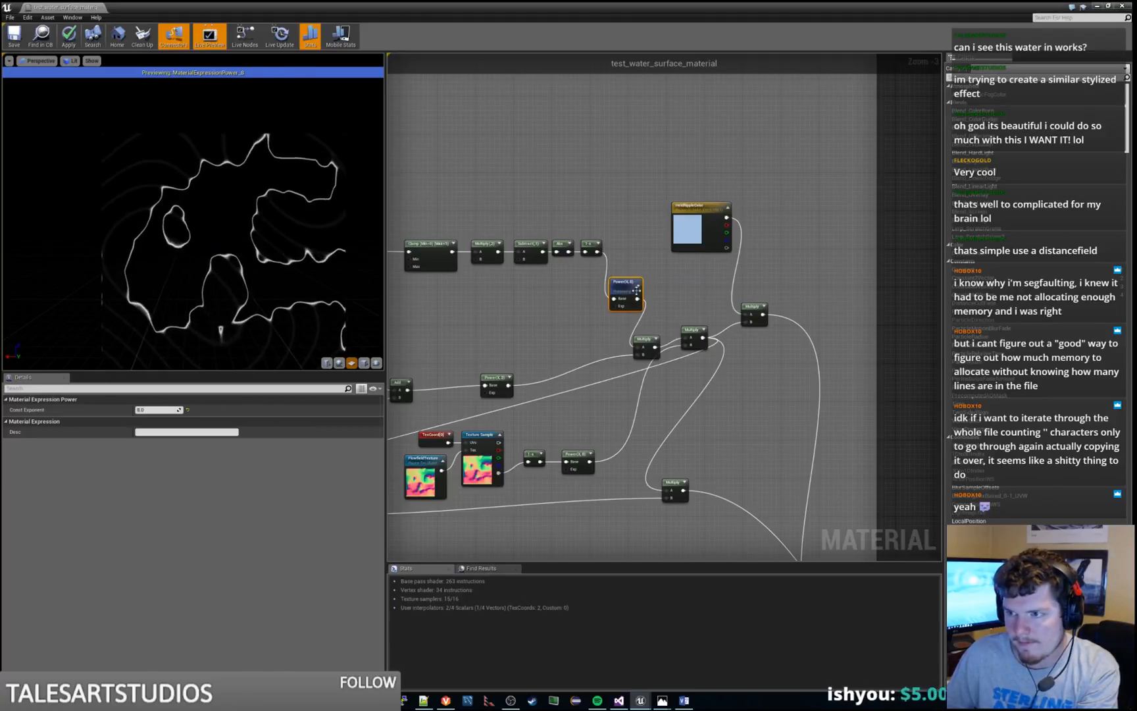
Try 1, 0.5 and 0.1 as Const B of the Multiply scaling the noise texture coordinates, and restore 0.5
right_click_drag(462, 309, 1132, 286)
right_click_drag(502, 299, 801, 347)
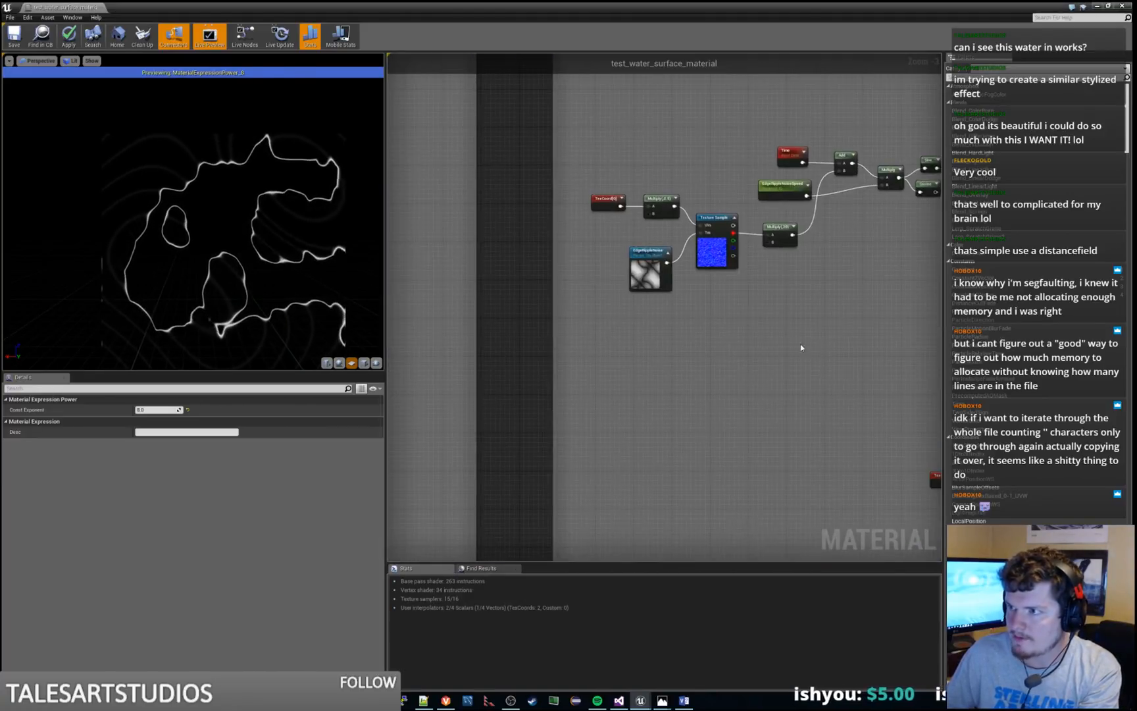
left_click(656, 207)
left_click(143, 420)
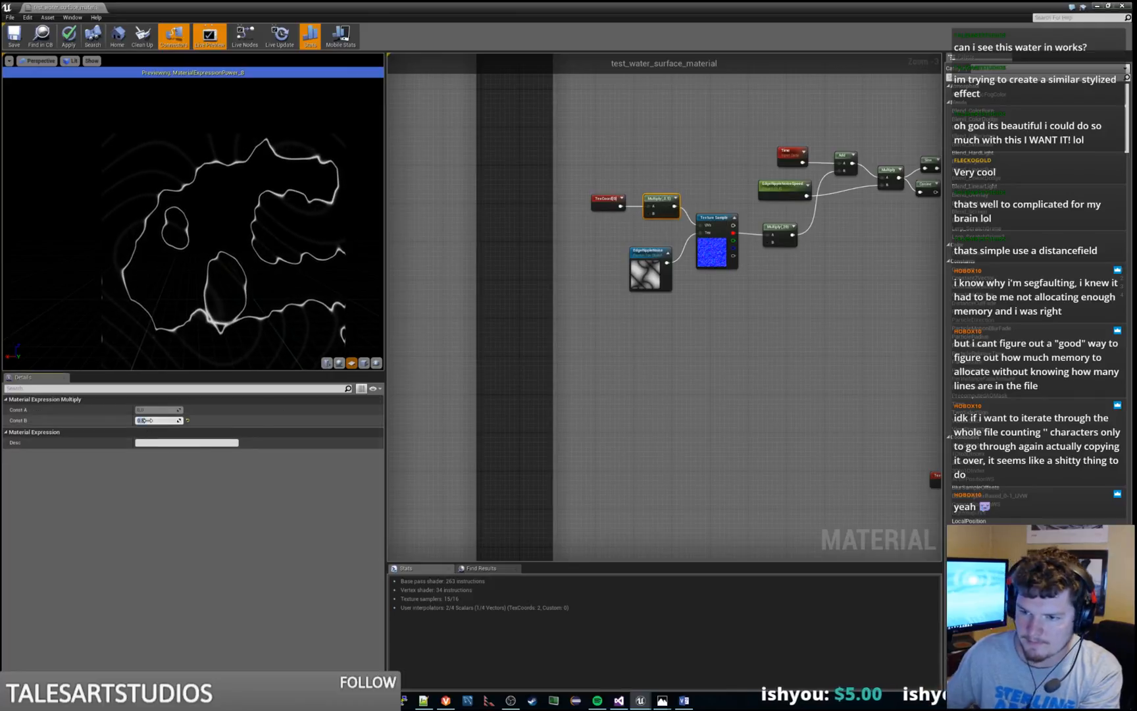
type("1")
key("Return")
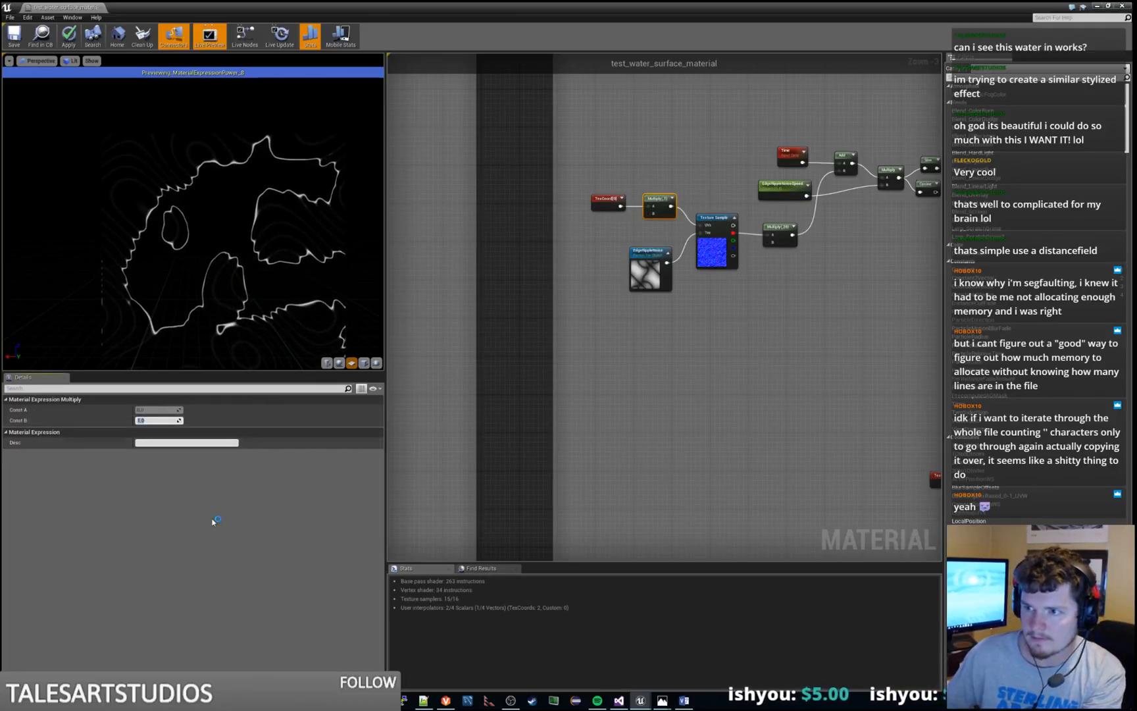
type("0.5")
key("Return")
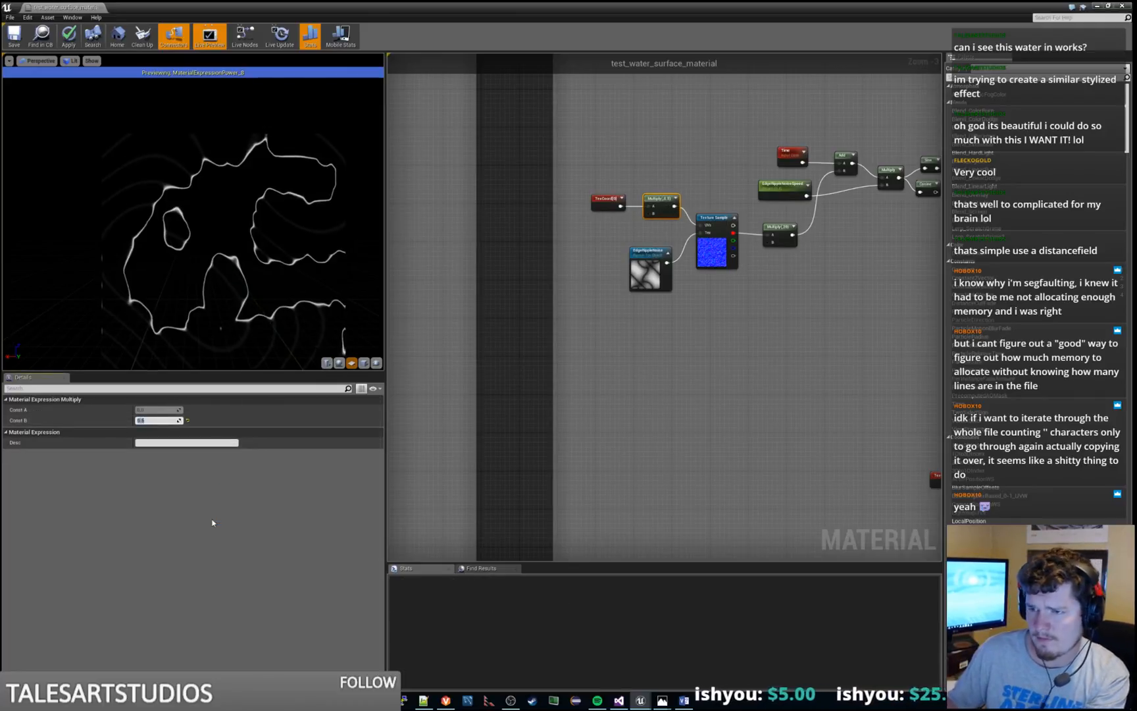
type("0.1")
key("Return")
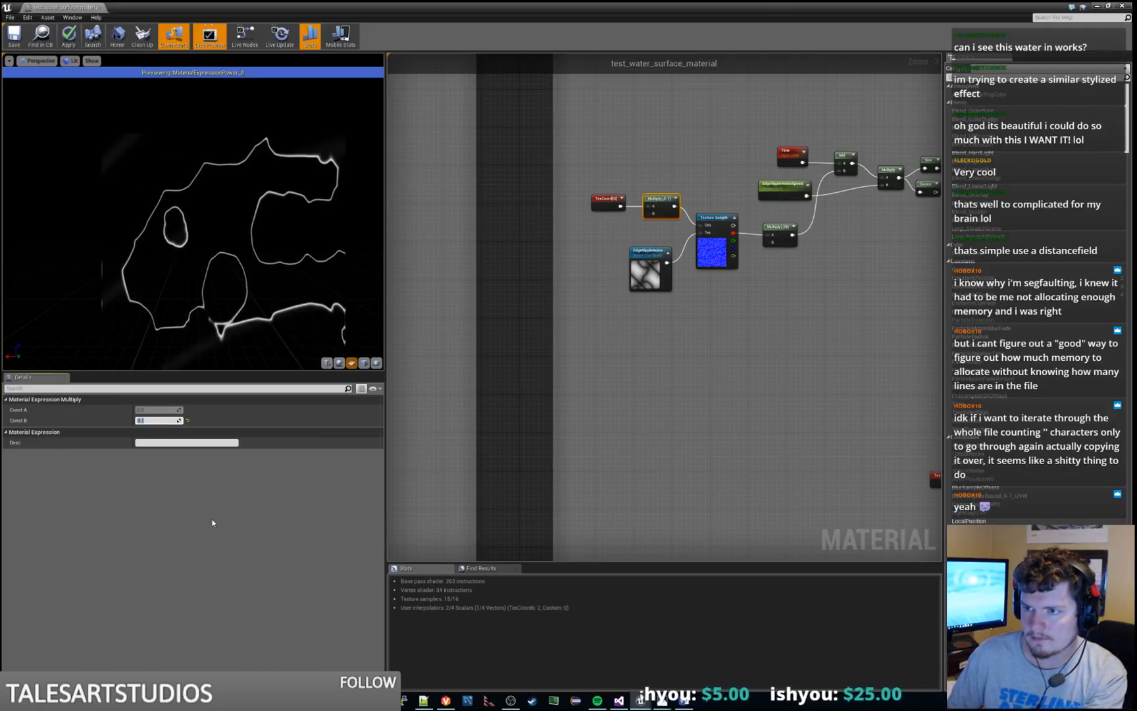
type(".5")
key("Return")
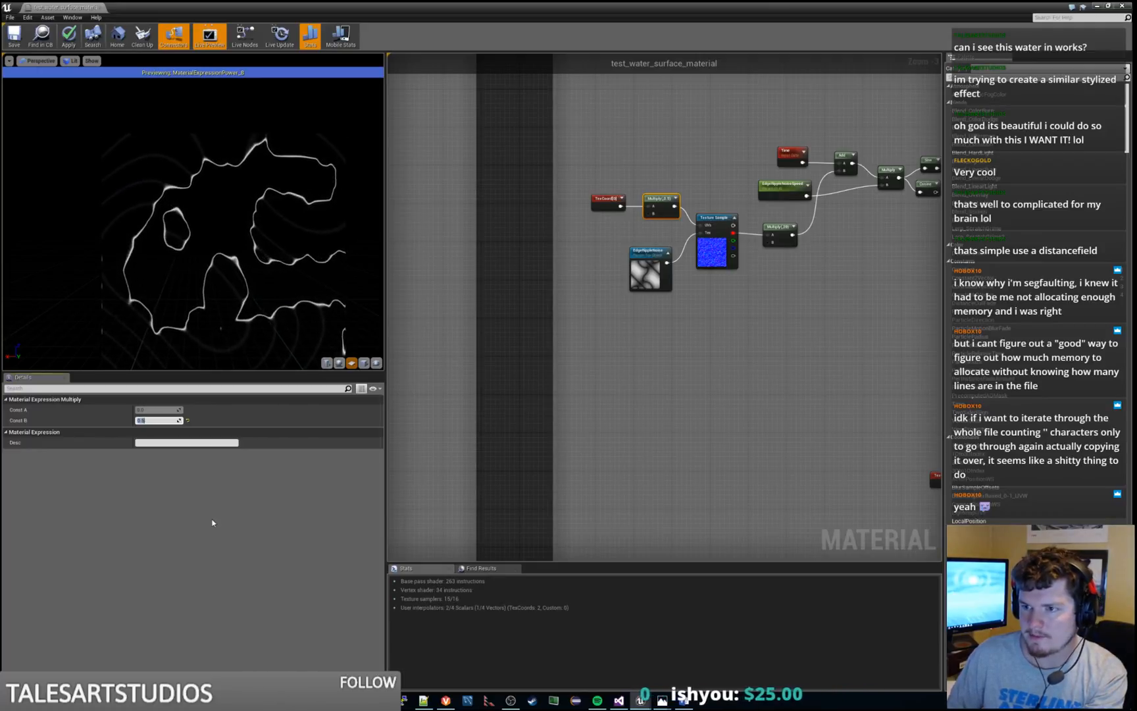
Add a Constant feeding the B input of the texture coordinate Multiply and convert it to a scalar parameter
left_click(585, 446)
scroll(637, 305, "up", 2)
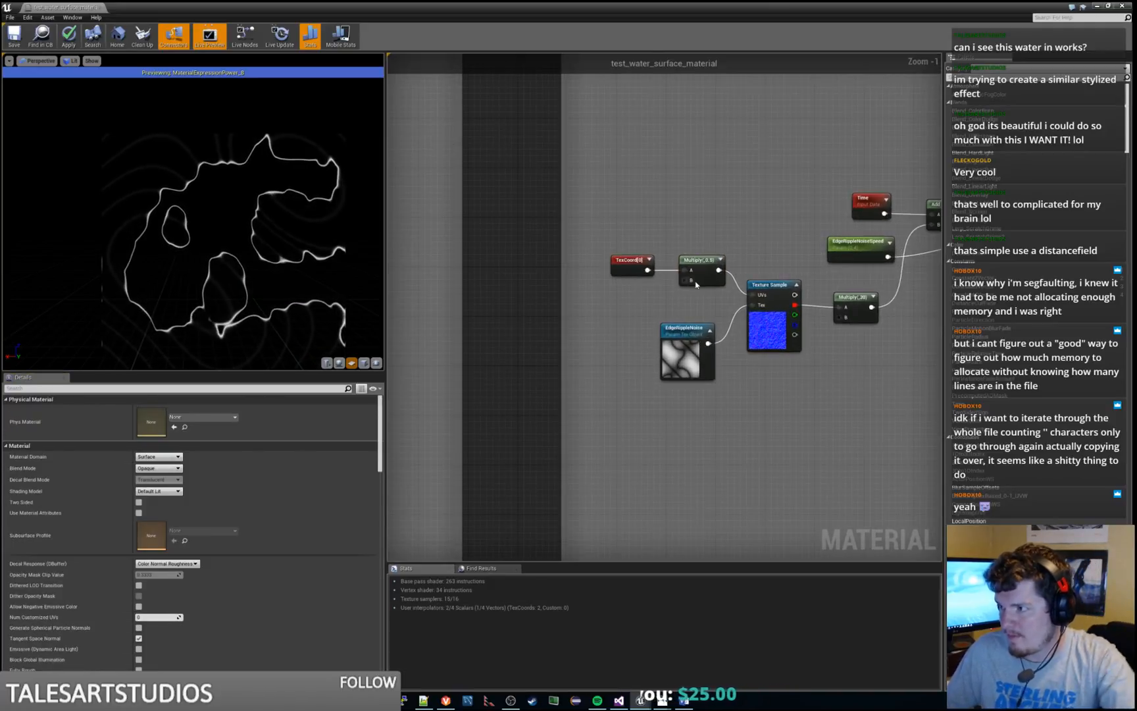
left_click_drag(688, 281, 628, 315)
type("consta")
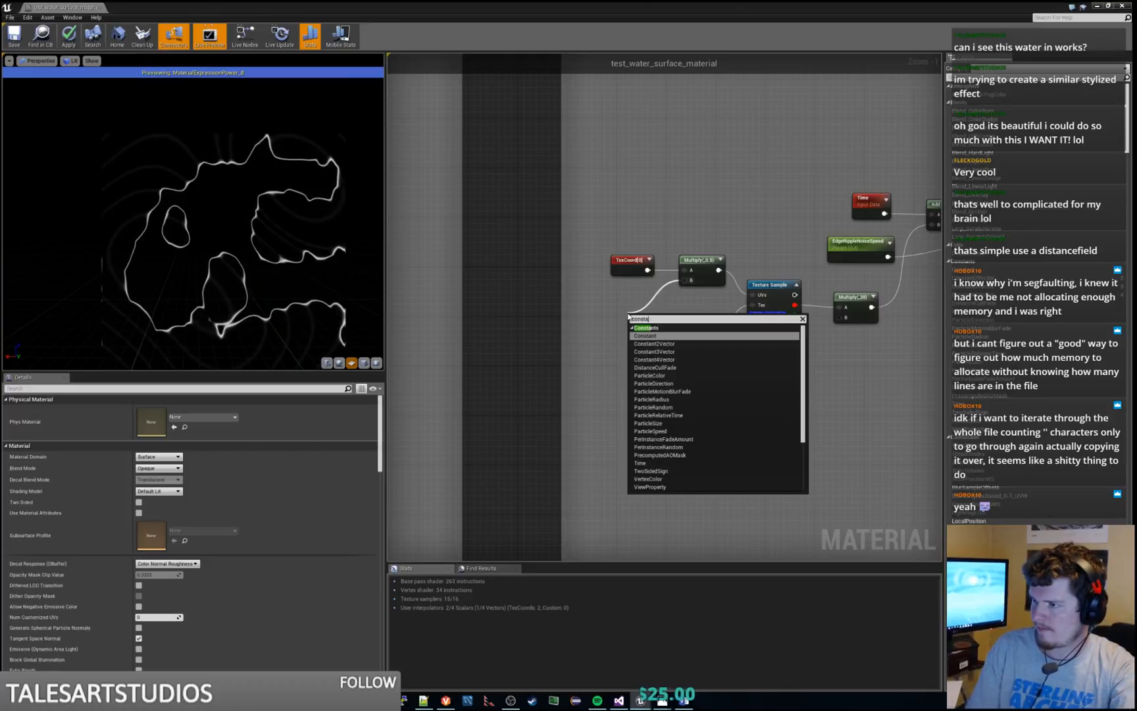
key("Return")
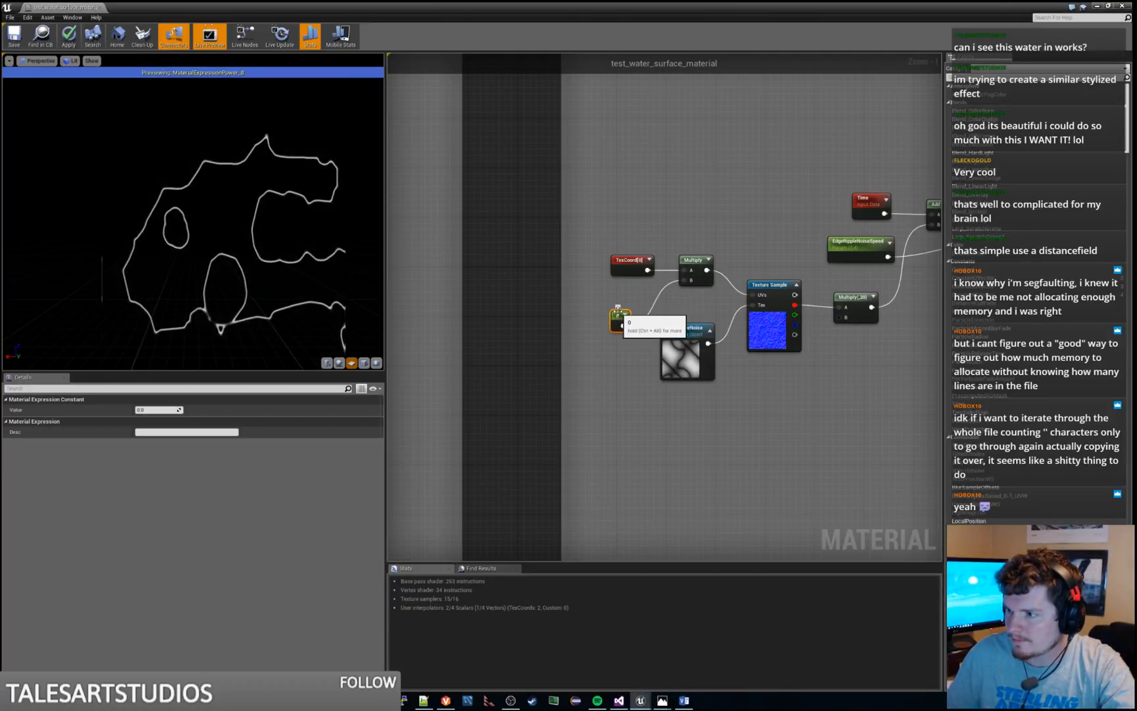
right_click(618, 312)
left_click(608, 314)
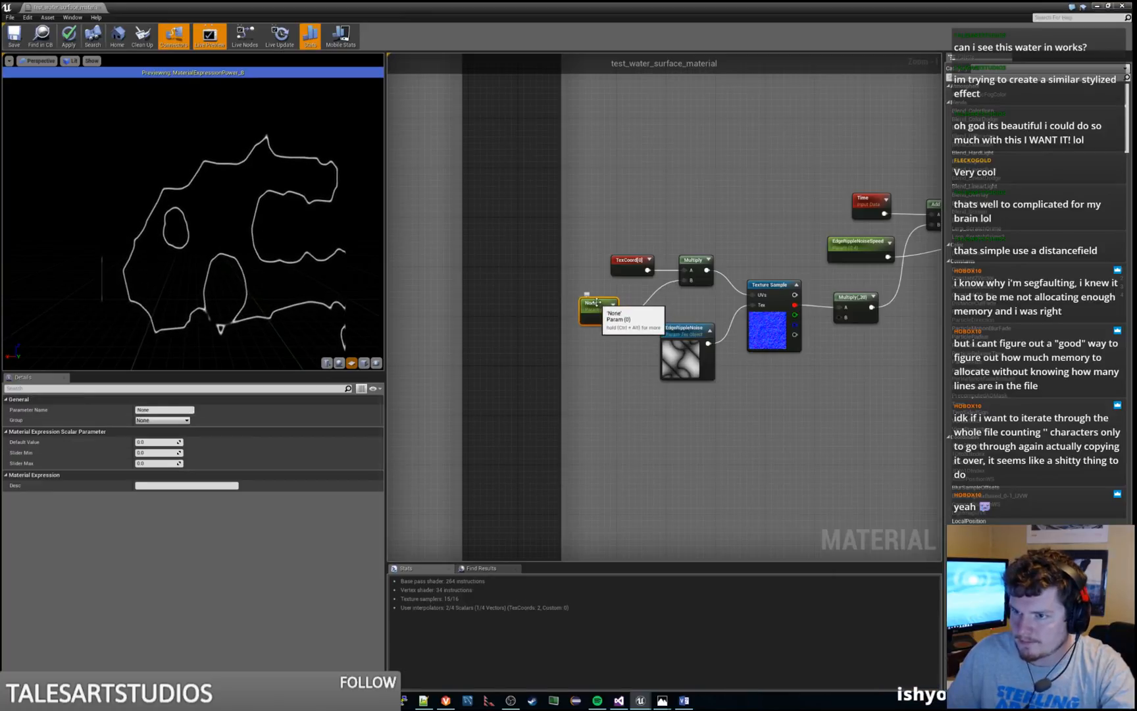
Set the new scalar parameter's default to 0.5, place it under TexCoord, and name it EdgeRippleWaviness
left_click(155, 443)
type("0.5")
key("Return")
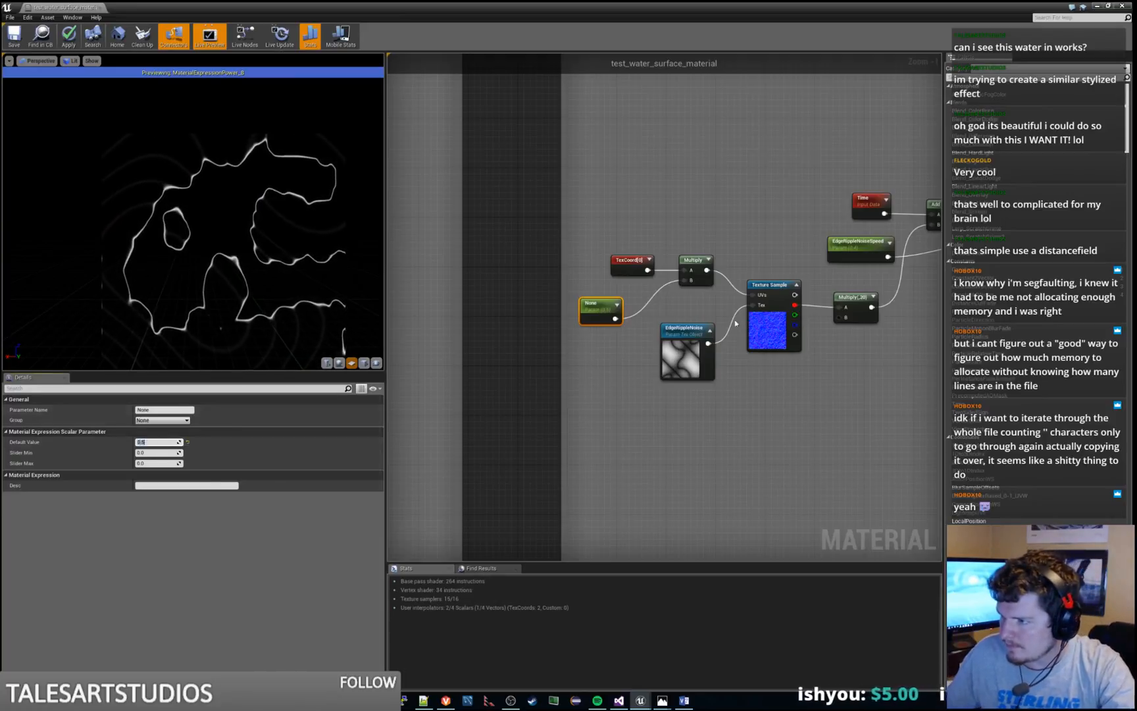
left_click_drag(582, 304, 614, 299)
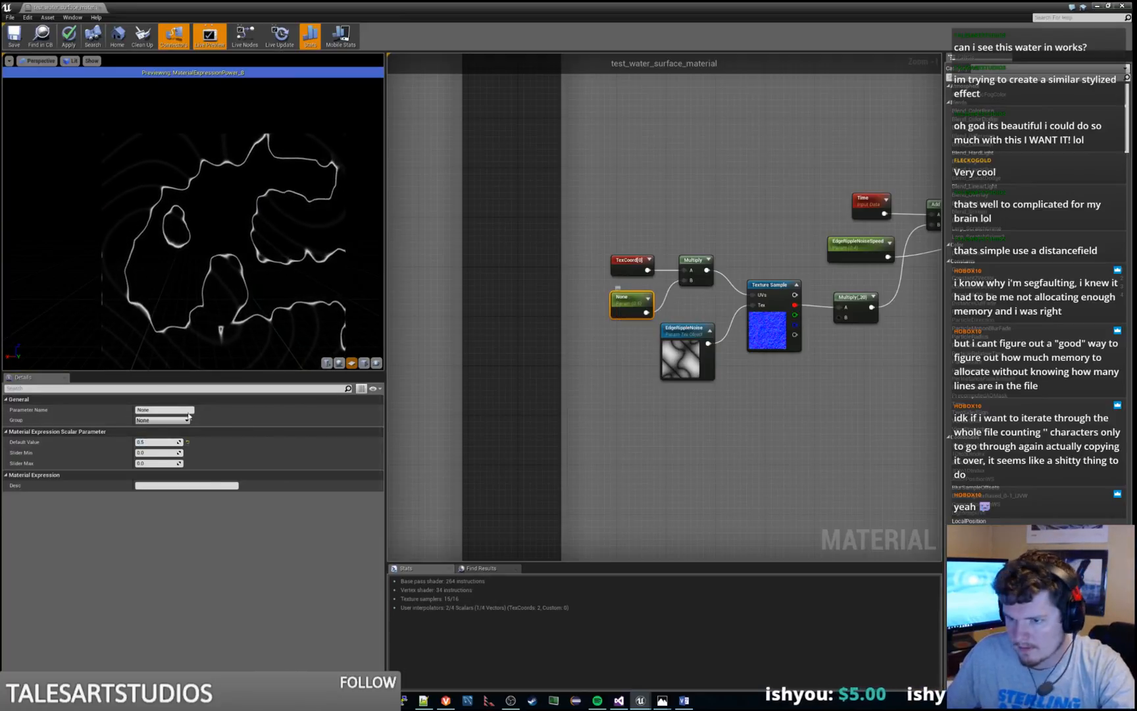
left_click(167, 409)
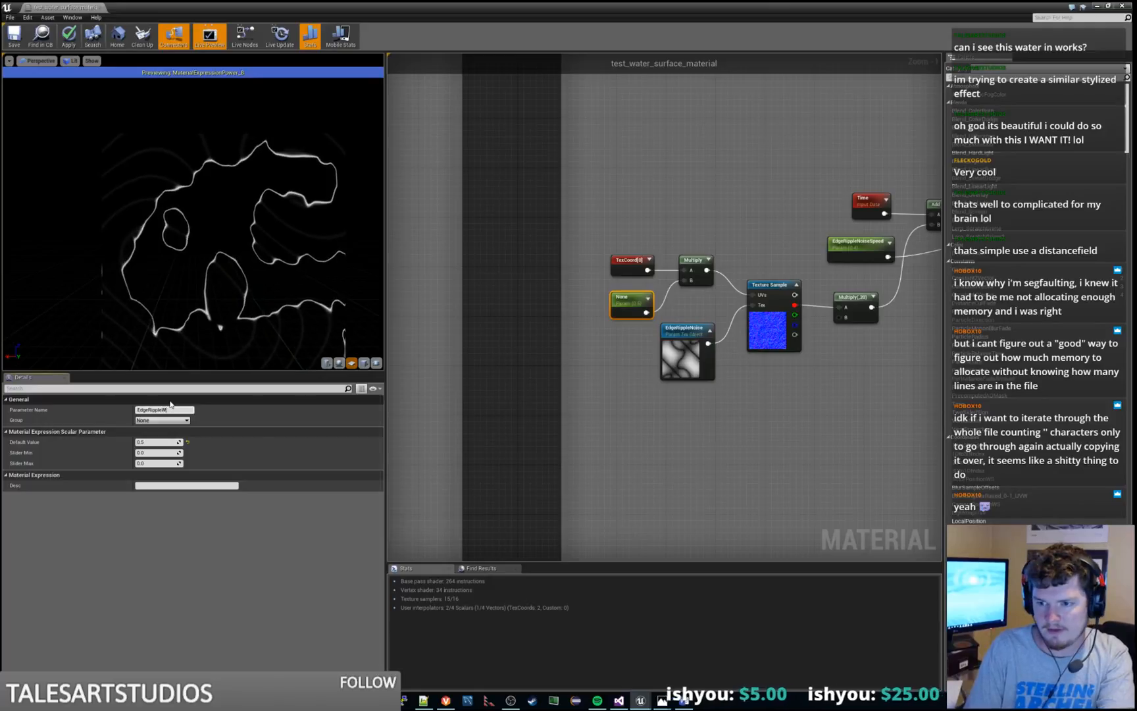
type("EdgeRippleWaviness")
key("Return")
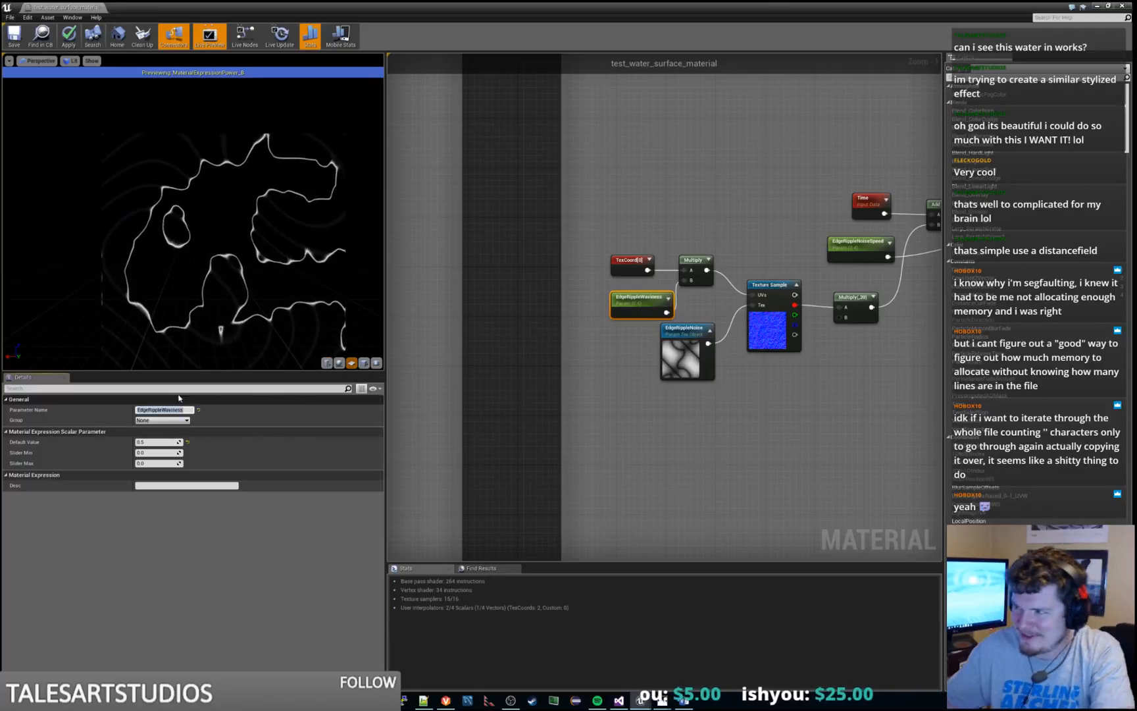
Move the EdgeRippleWaviness parameter clear of the EdgeRippleNoise texture parameter and check its settings
right_click_drag(680, 401, 634, 420)
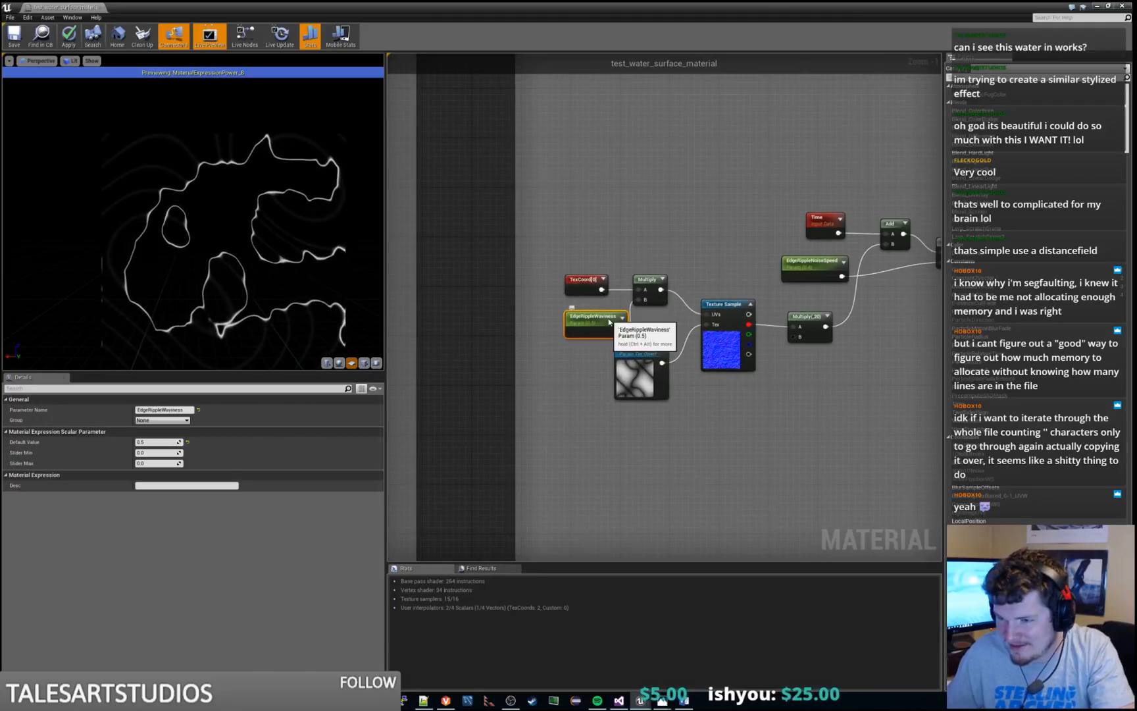
left_click_drag(609, 322, 584, 316)
left_click(654, 322)
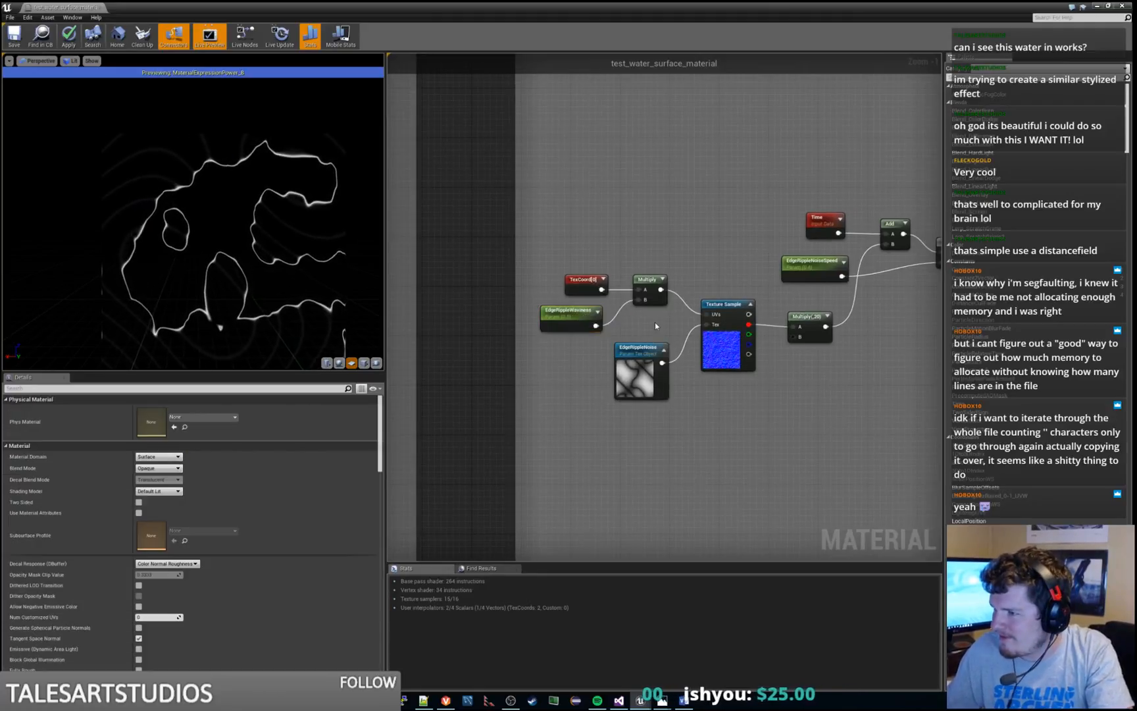
left_click(569, 317)
right_click_drag(893, 370, 824, 318)
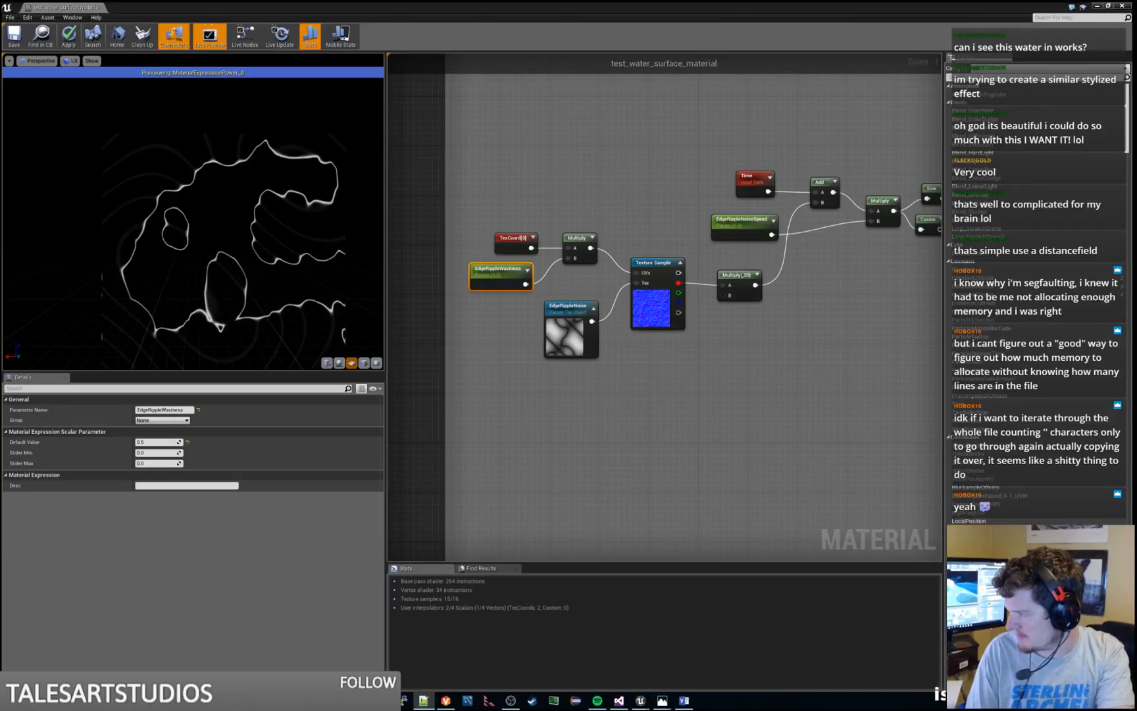
left_click(164, 409)
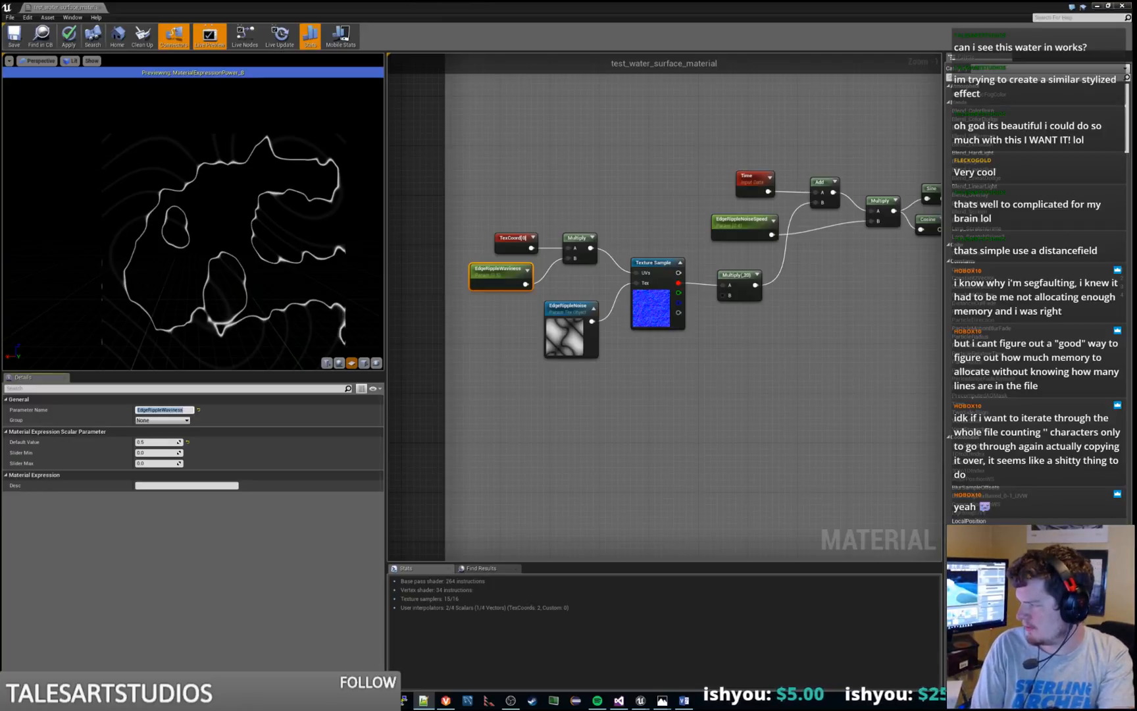
left_click(528, 378)
Try 0.1, 20 and 2 as the default value of EdgeRippleNoiseSpeed, and restore it to 0.4
right_click_drag(596, 264, 534, 263)
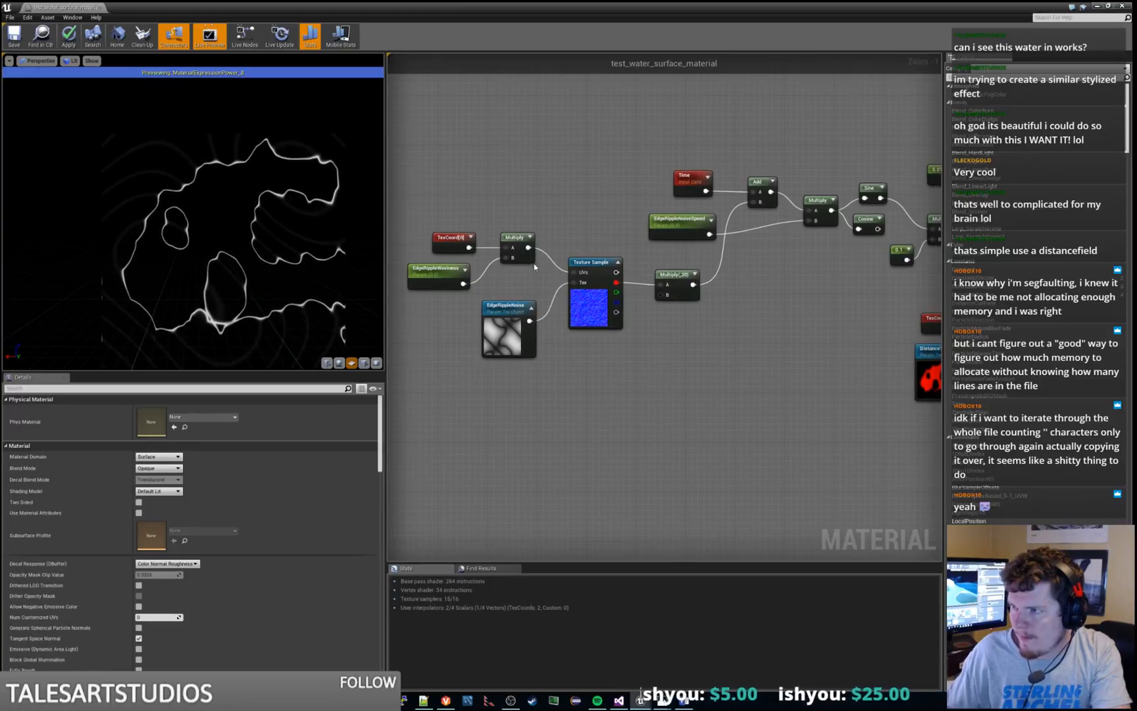
left_click(676, 218)
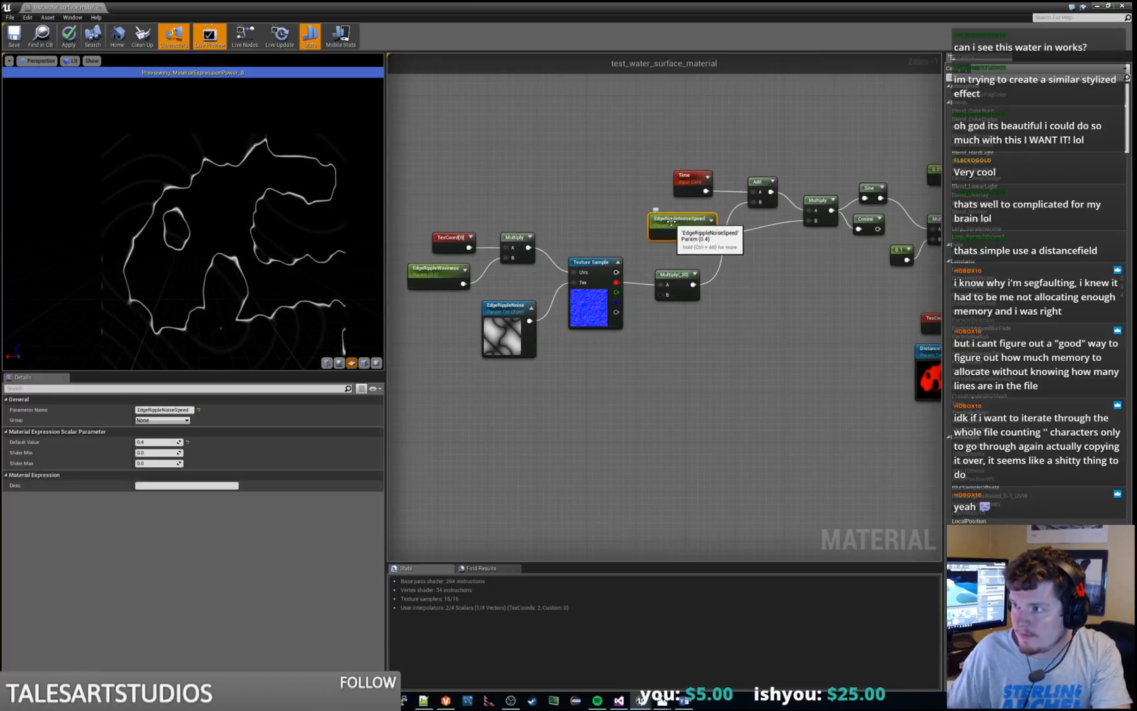
left_click(159, 442)
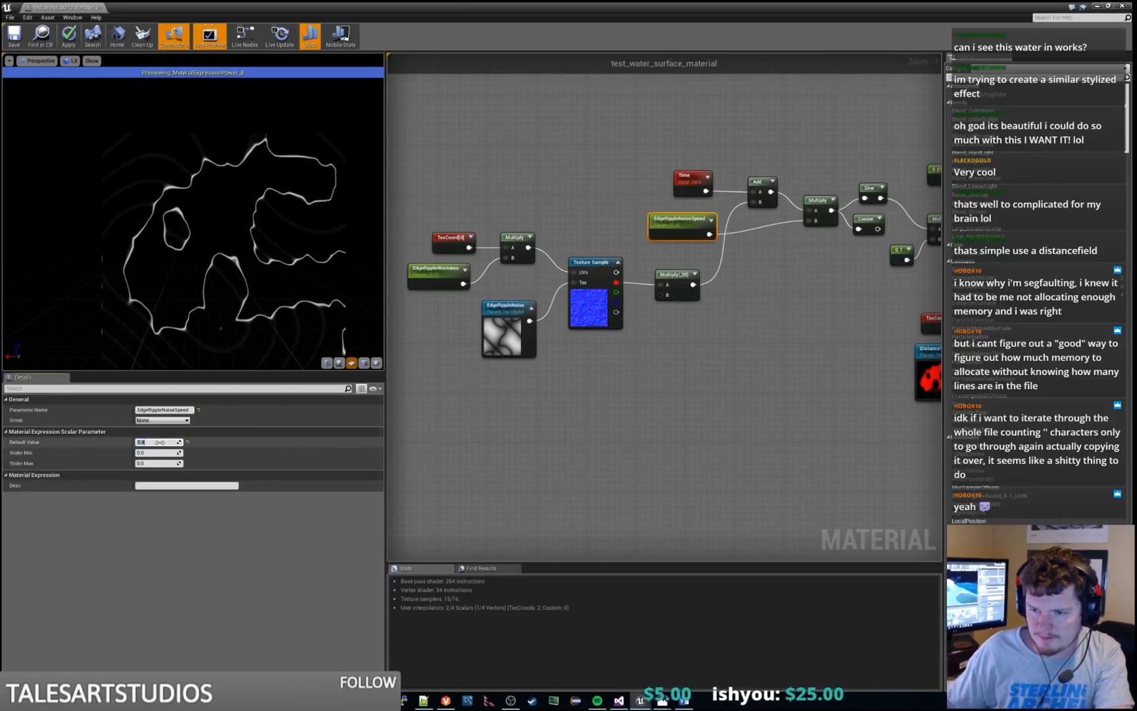
type("0.1")
key("Return")
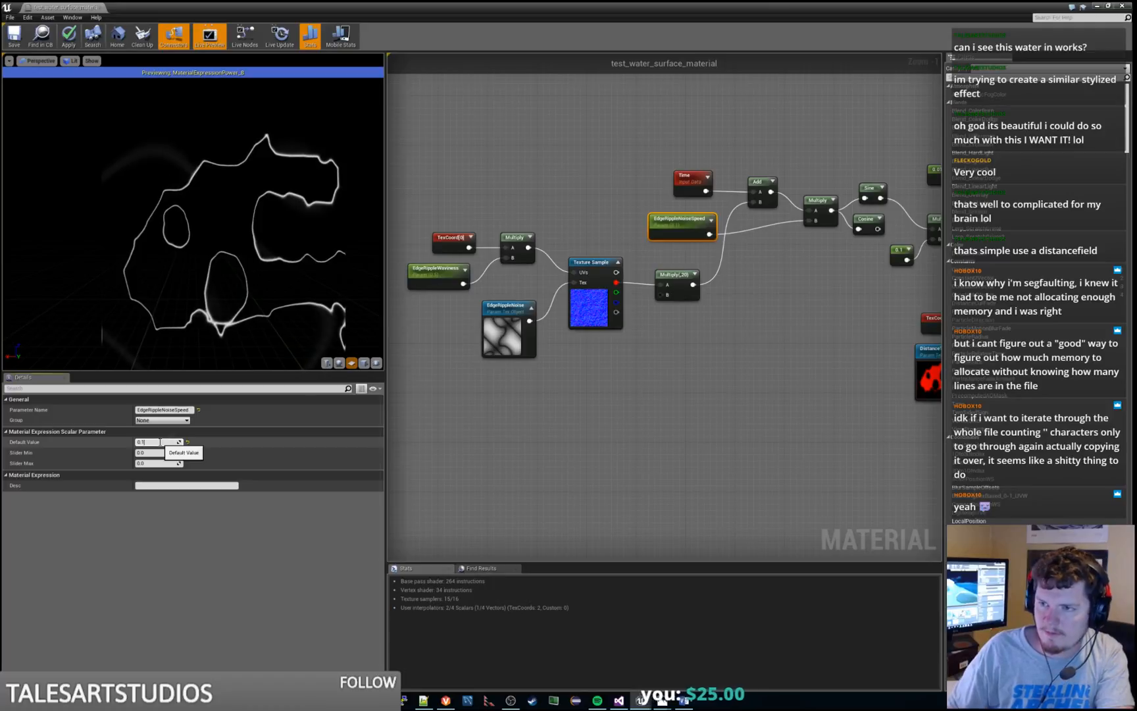
type("20")
key("Return")
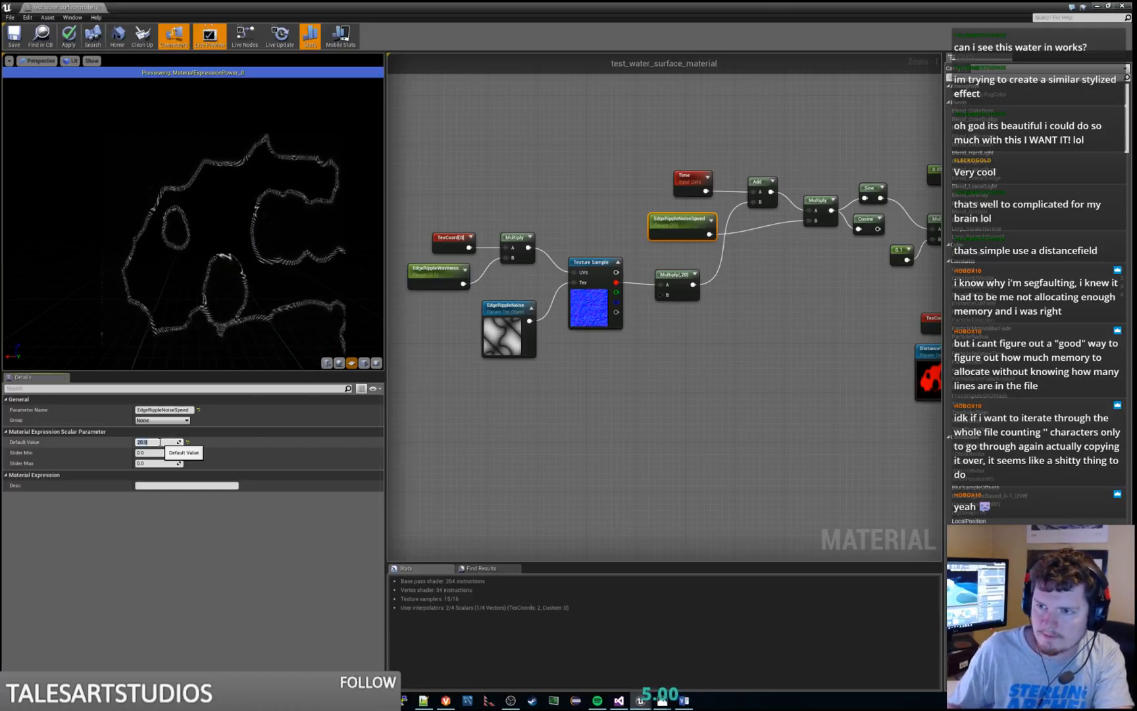
key("Return")
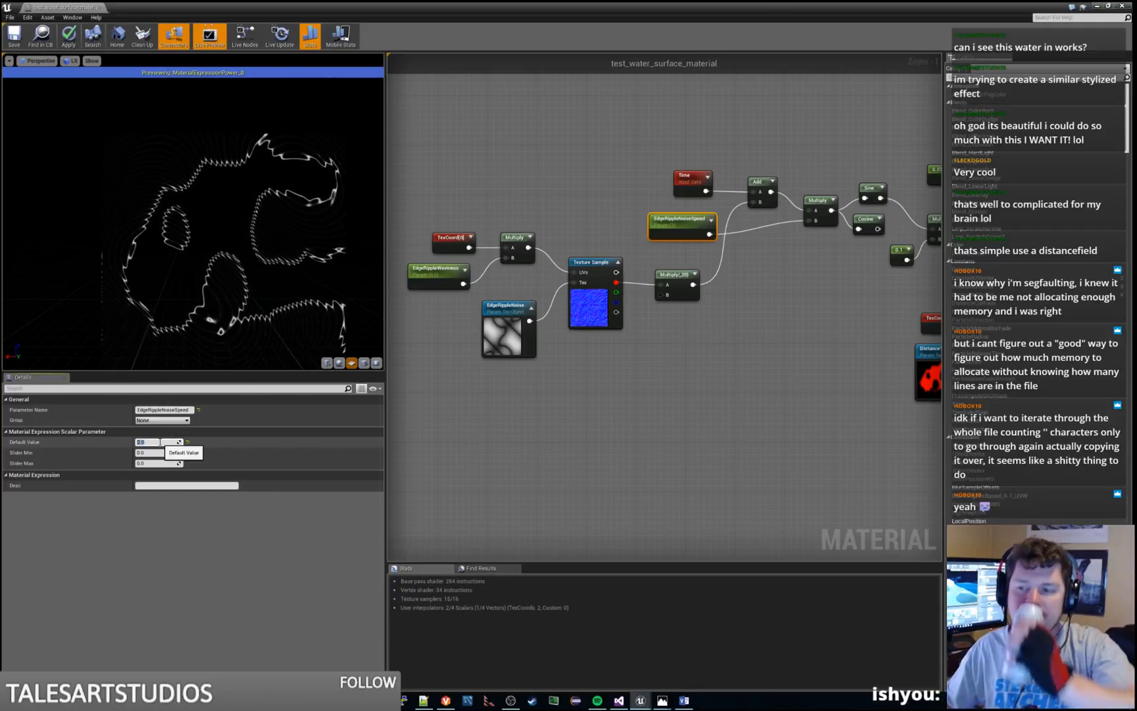
type("0.4")
key("Return")
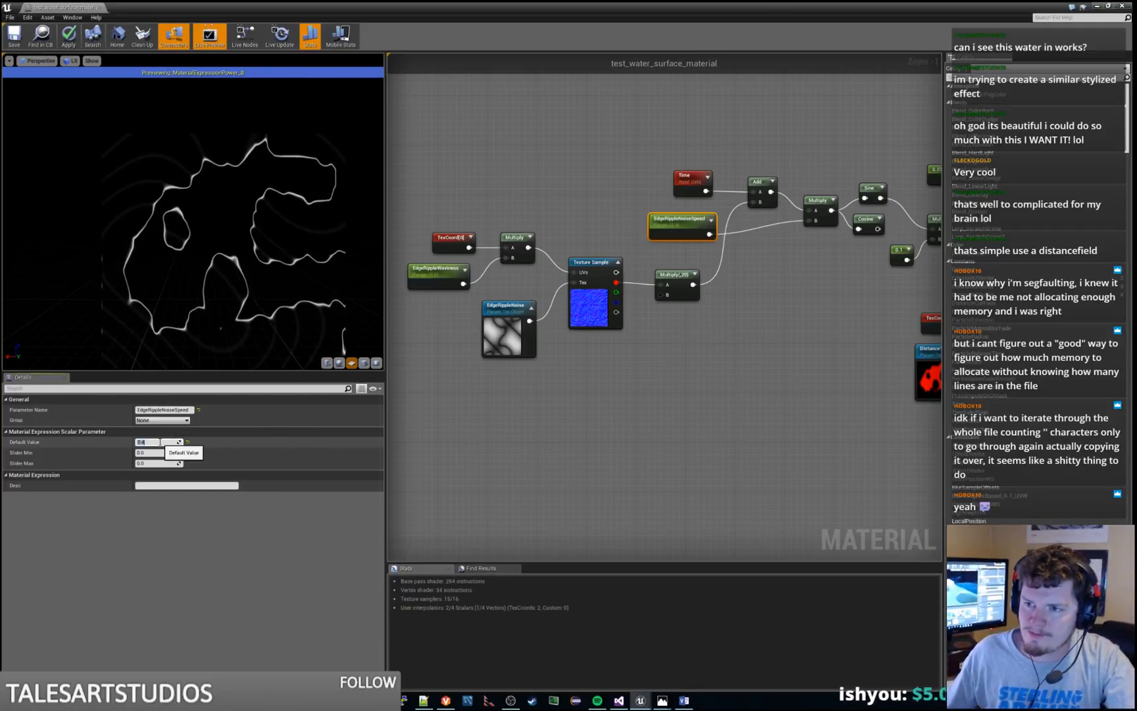
Rename the EdgeRippleNoiseSpeed parameter feeding the upper ripple Multiply to EdgeRippleWavinessSpeed
left_click(682, 259)
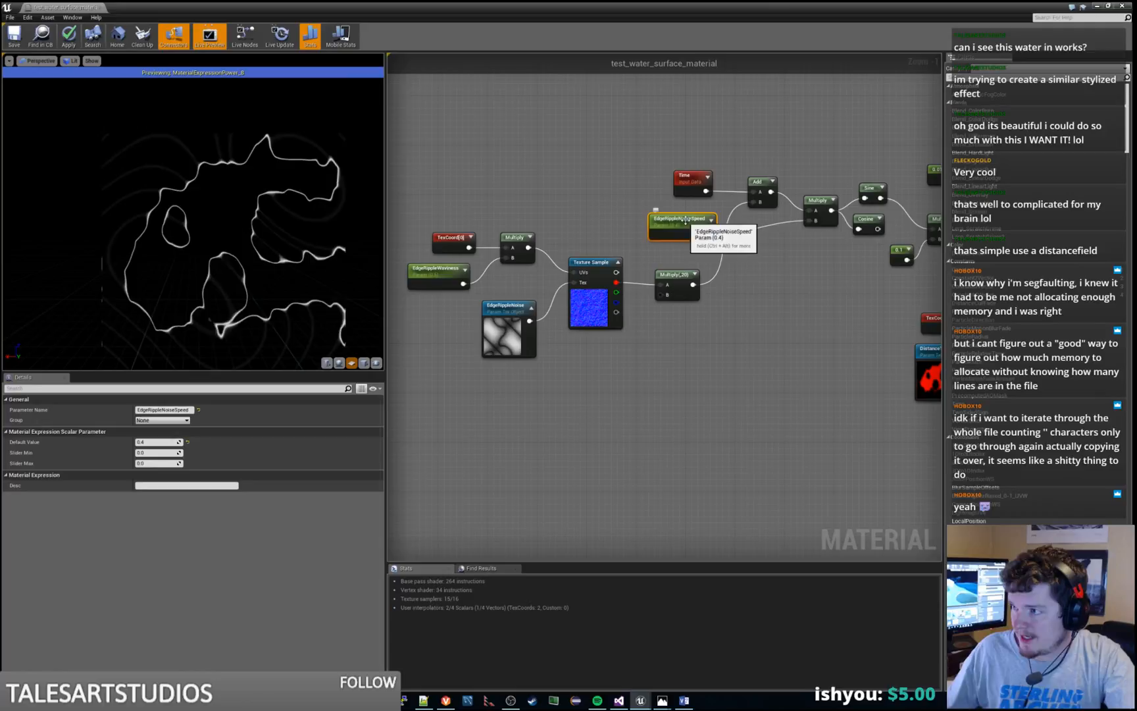
left_click(174, 408)
left_click(175, 409)
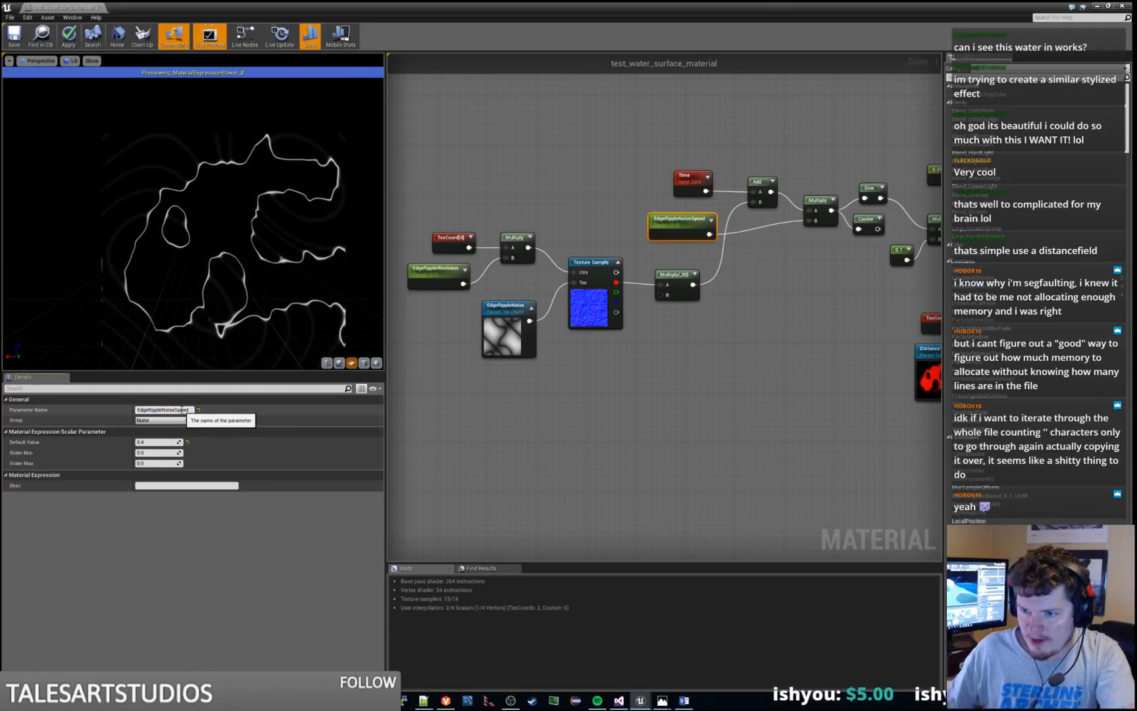
key("BackSpace")
key("BackSpace")
key("BackSpace")
key("BackSpace")
key("BackSpace")
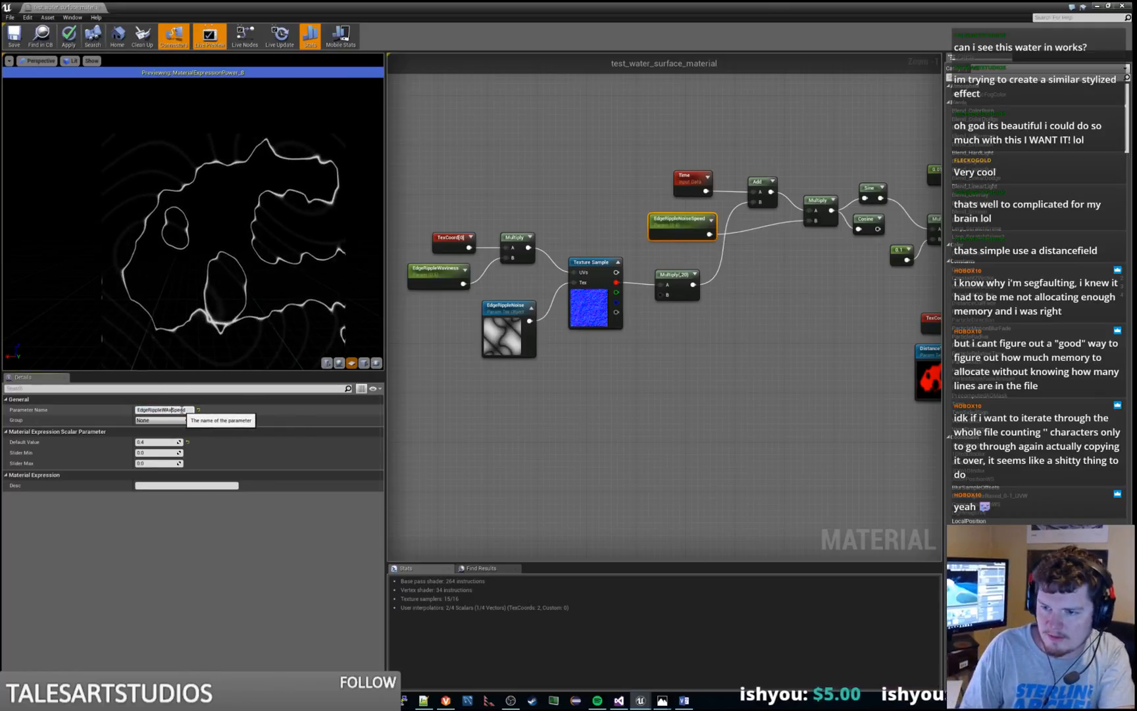
type("Waviness")
key("Return")
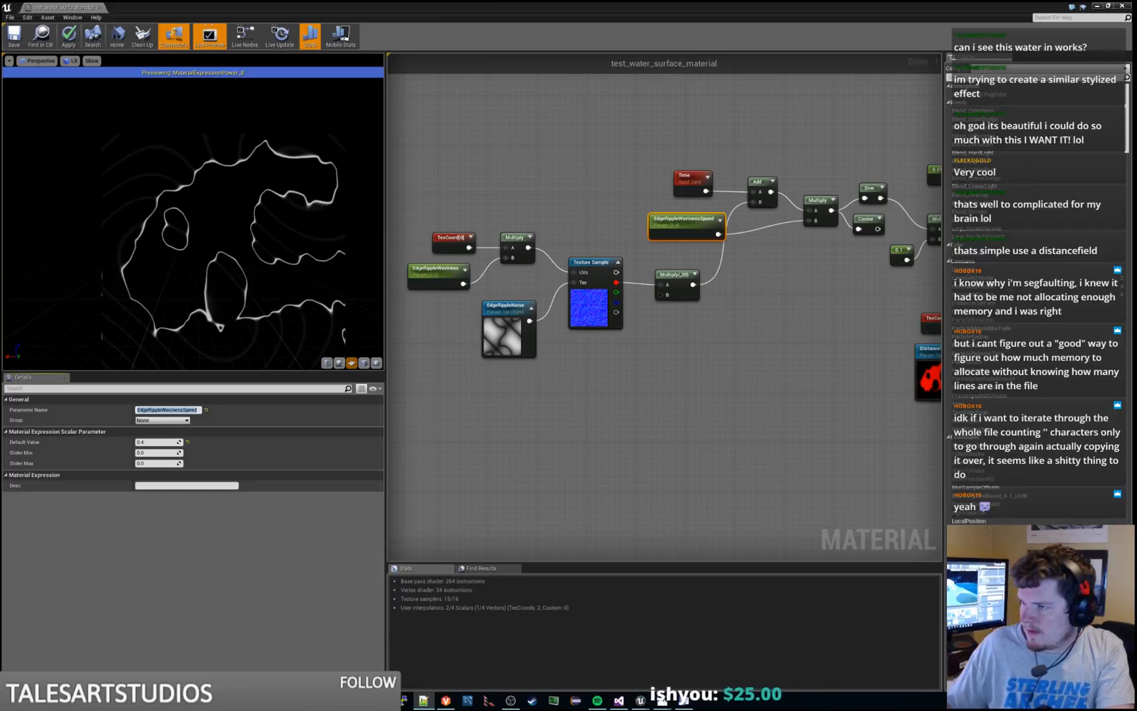
Preview the Add node that follows the Sine and Multiply nodes in the edge ripple chain
left_click(596, 357)
right_click_drag(746, 361, 553, 423)
right_click(767, 250)
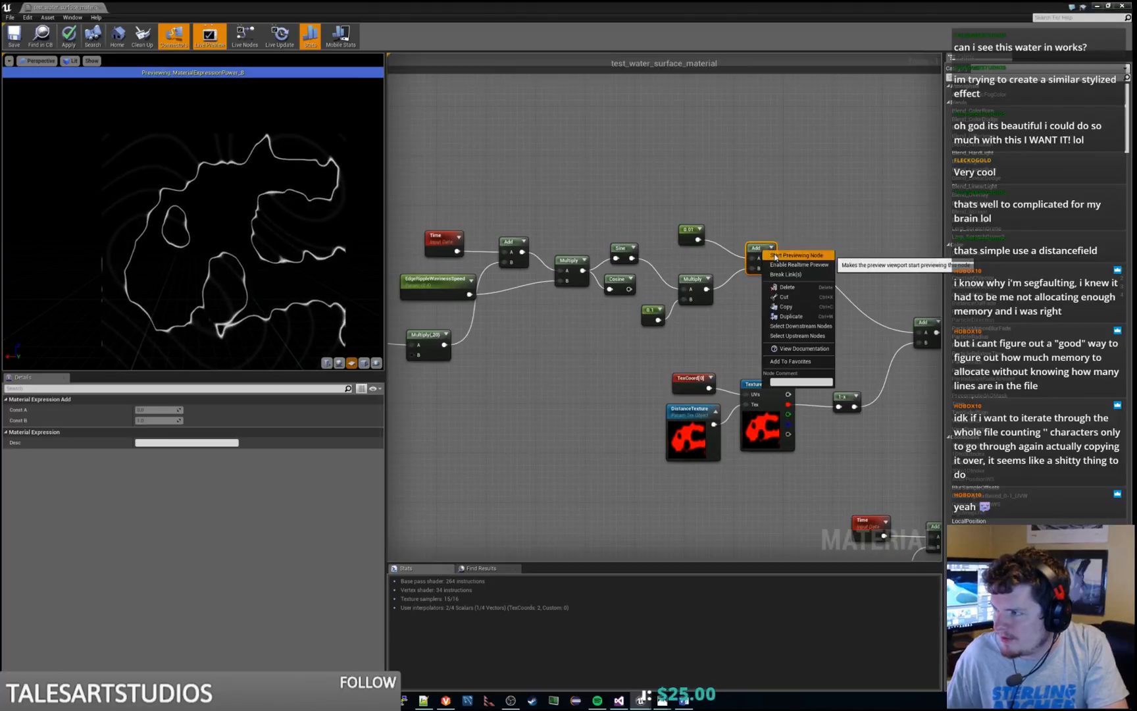
left_click(775, 256)
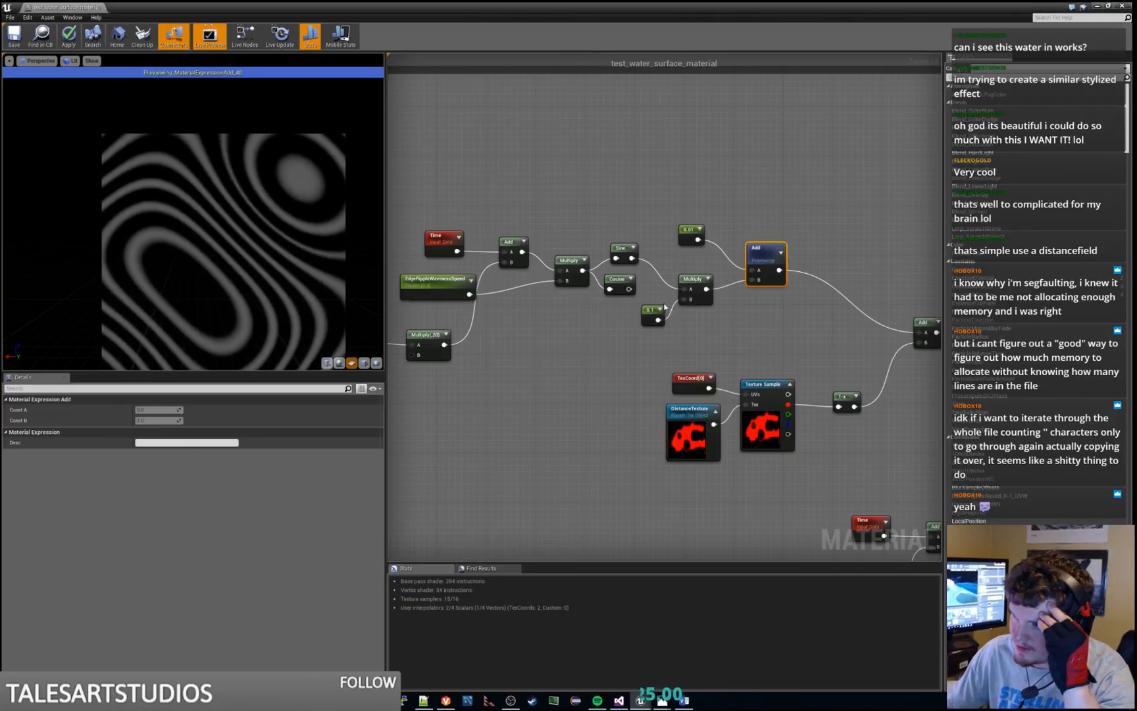
right_click(679, 262)
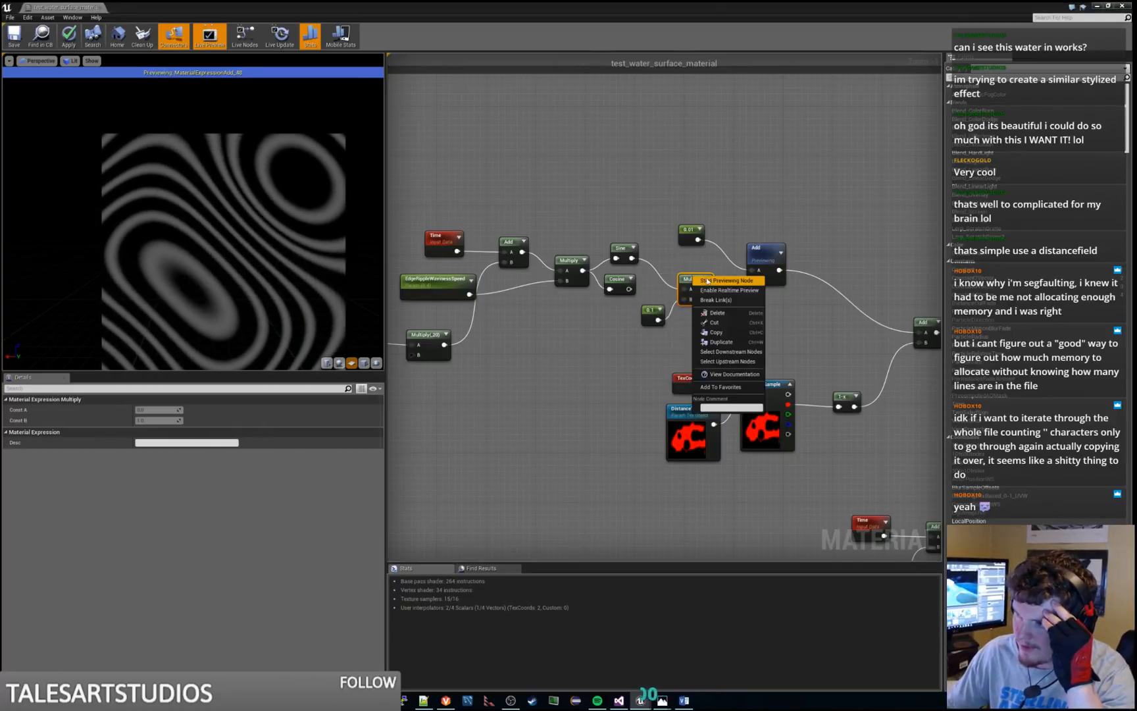
left_click(680, 255)
Delete the unused Cosine node beside the Sine node and stop previewing the Add node
left_click(618, 282)
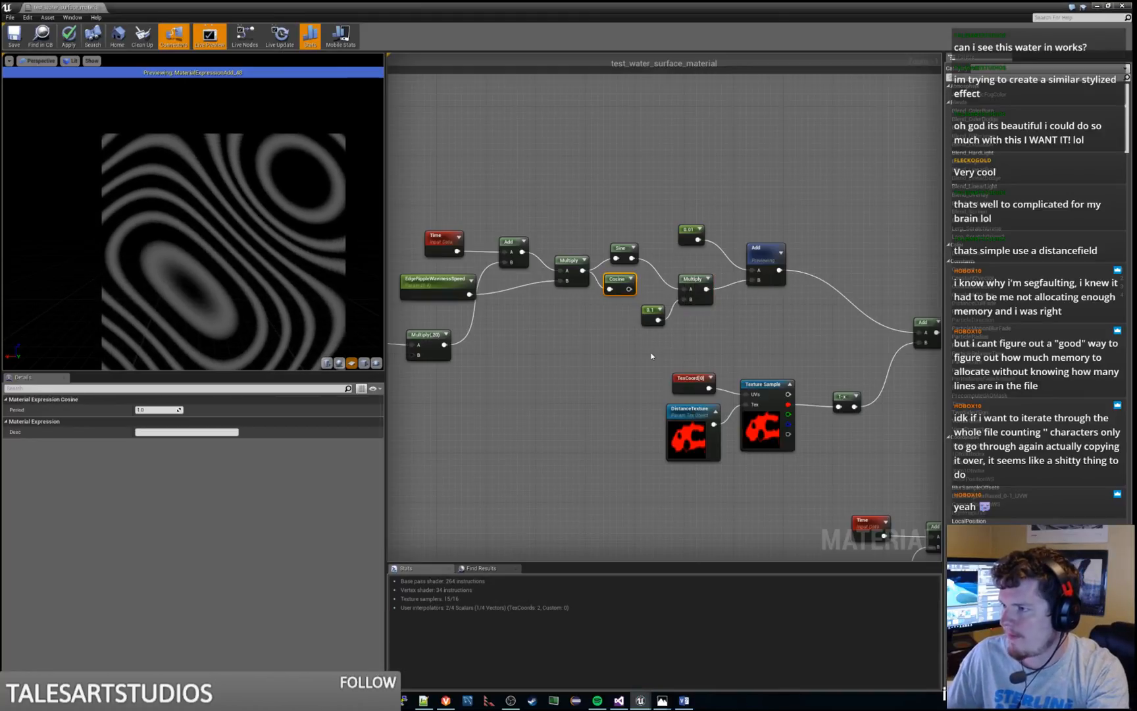
key("Delete")
right_click(761, 285)
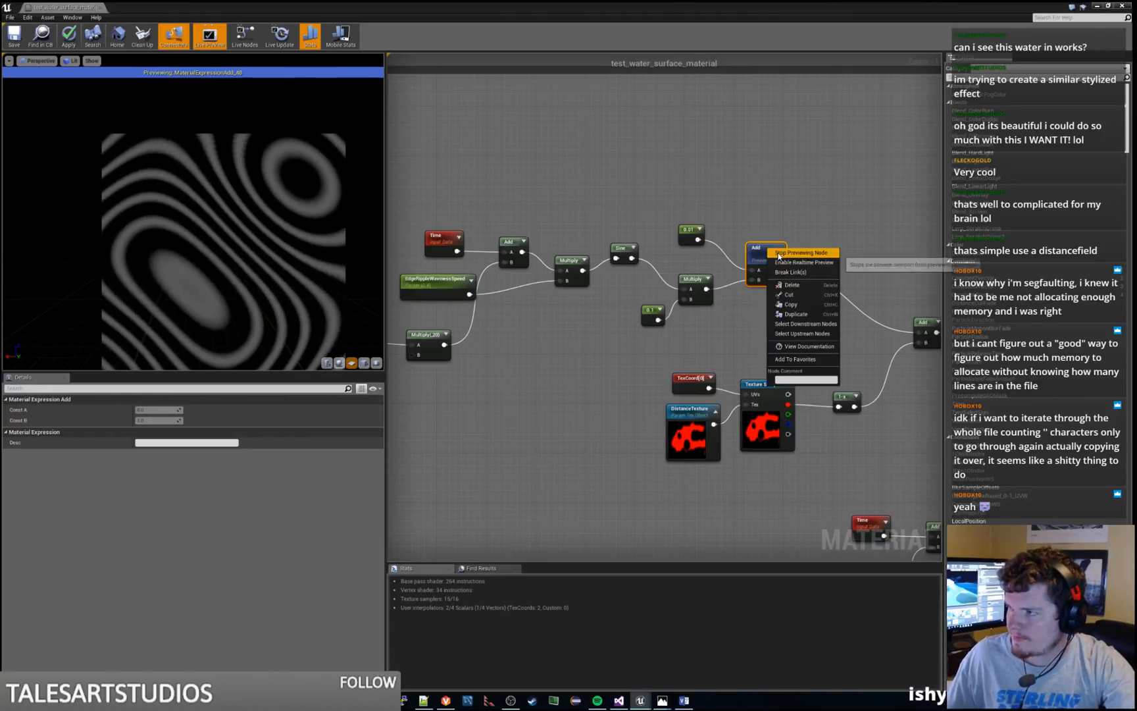
left_click(762, 285)
Preview the Add node that combines the ripples with the inverted distance texture, followed by the Remap_FN node
key("space")
right_click_drag(815, 321, 634, 308)
right_click_drag(809, 309, 600, 290)
right_click(538, 262)
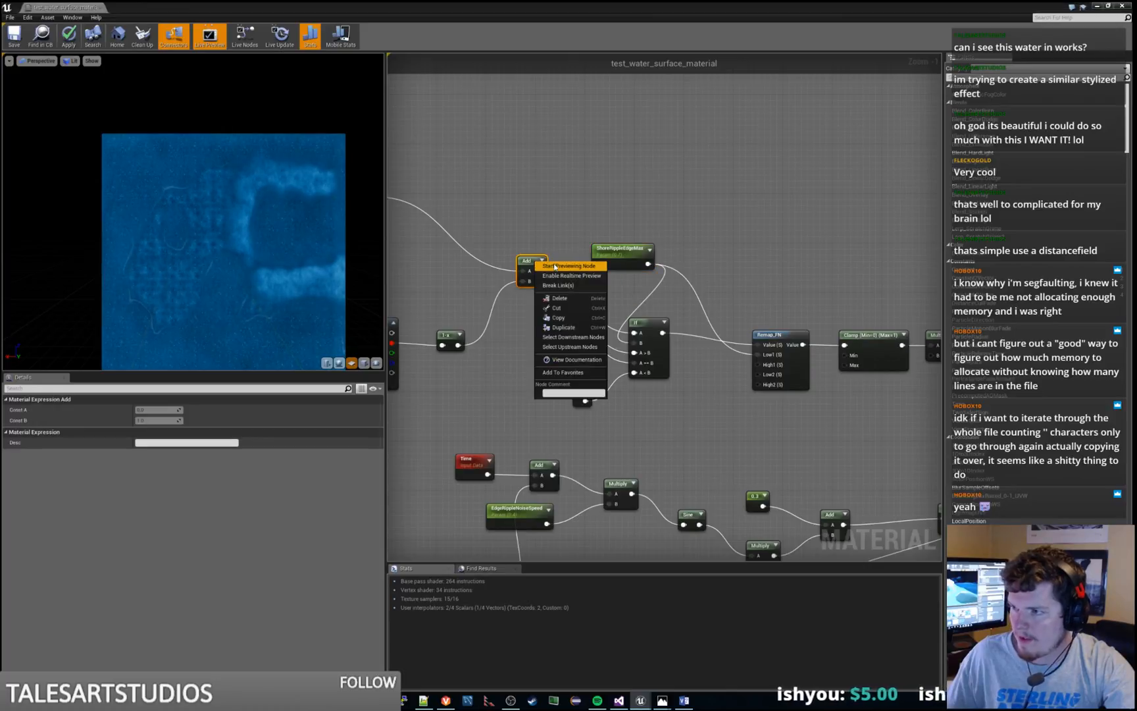
left_click(555, 266)
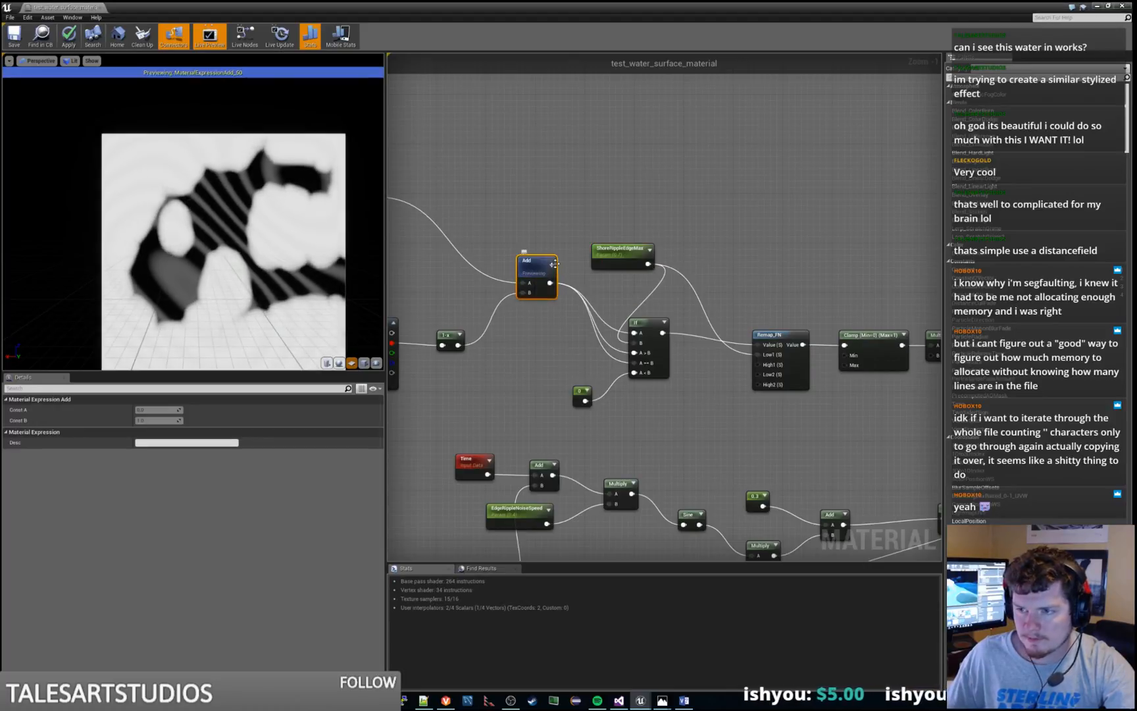
left_click(803, 339)
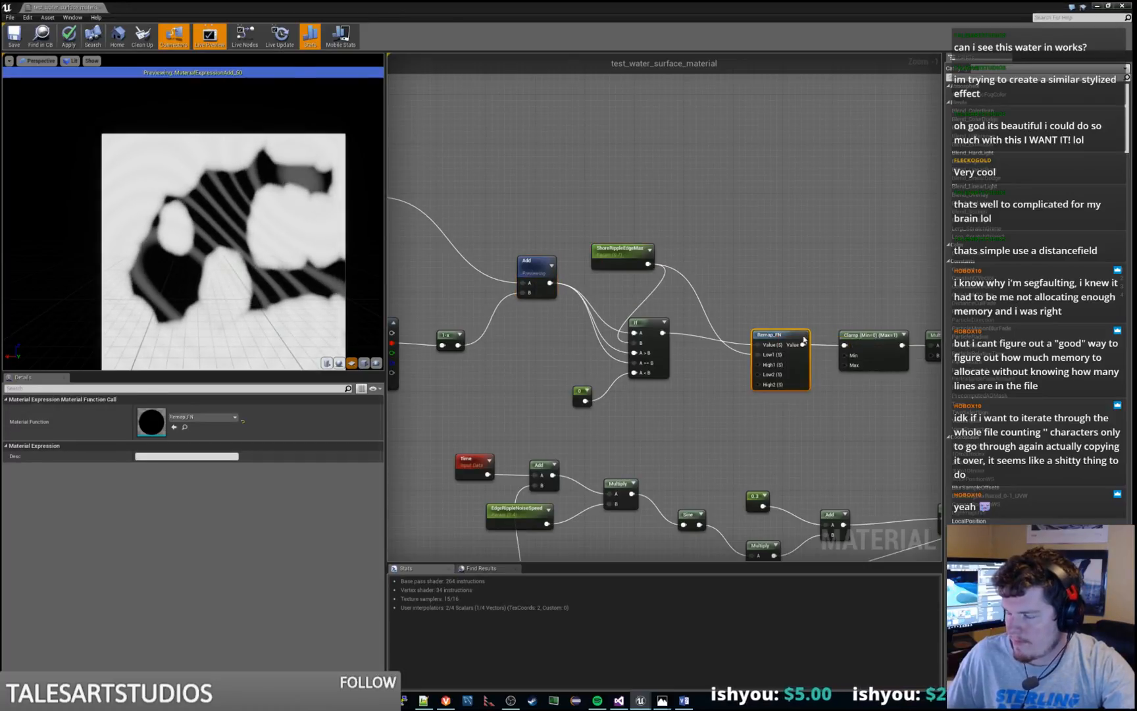
key("space")
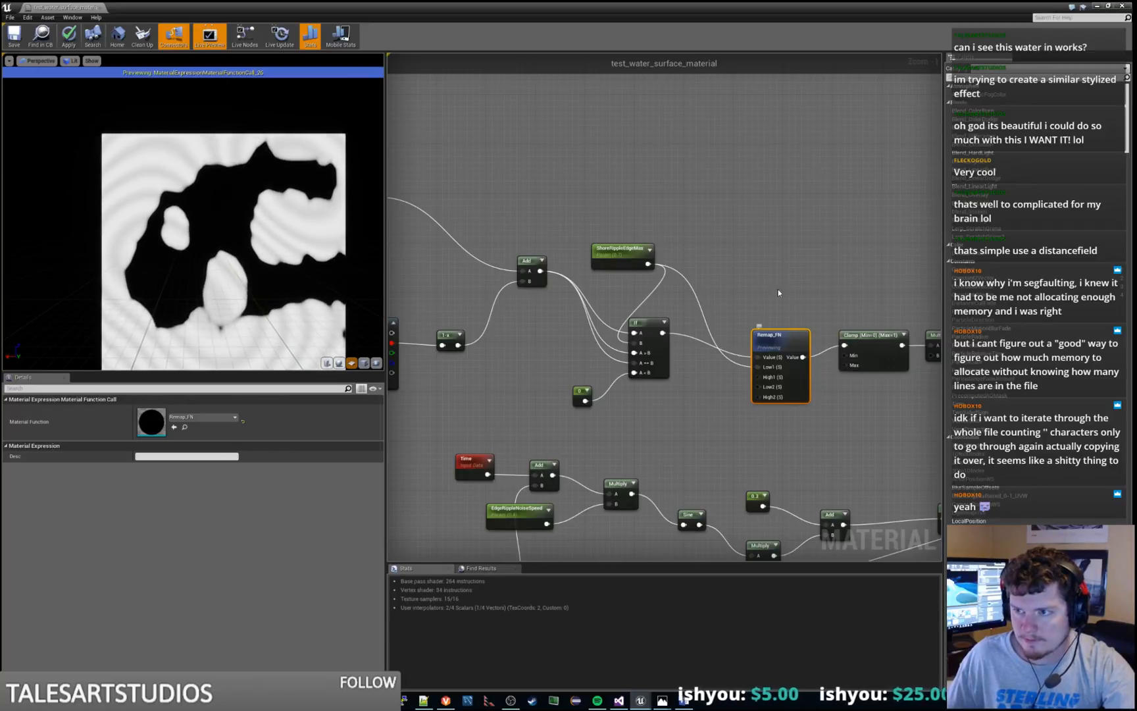
Rename the ShoreRippleEdgeMax parameter feeding the If and Remap_FN nodes to EdgeRippleEdgeMax
right_click_drag(774, 280, 838, 244)
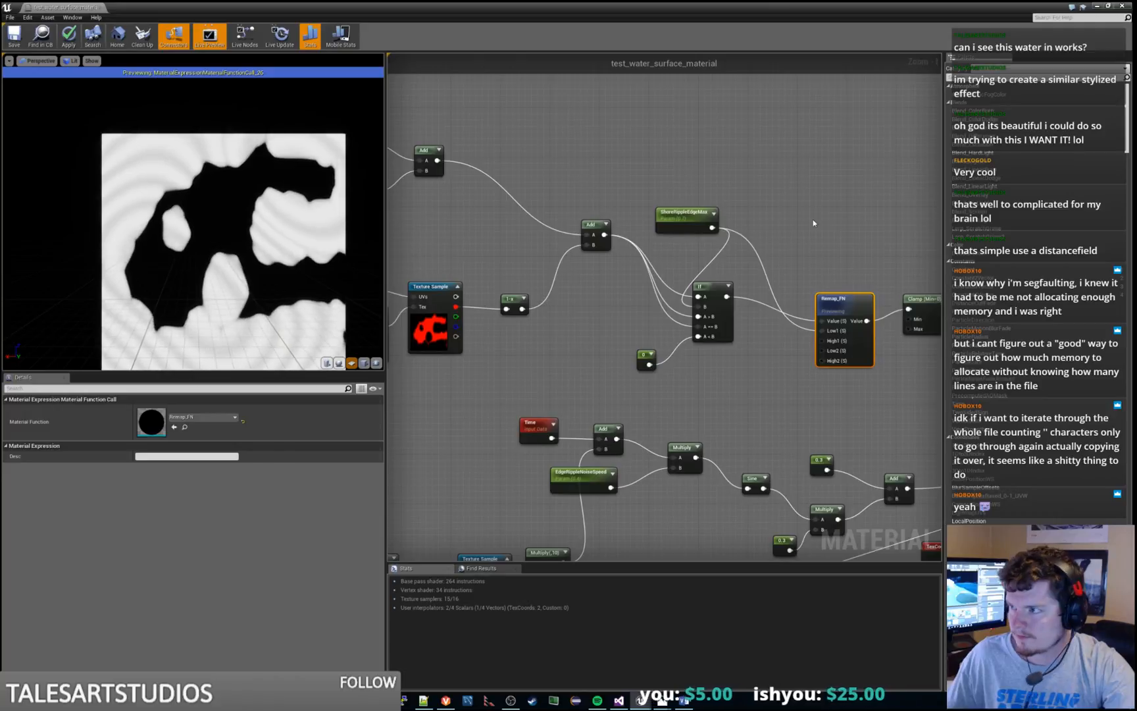
left_click(686, 212)
left_click(173, 409)
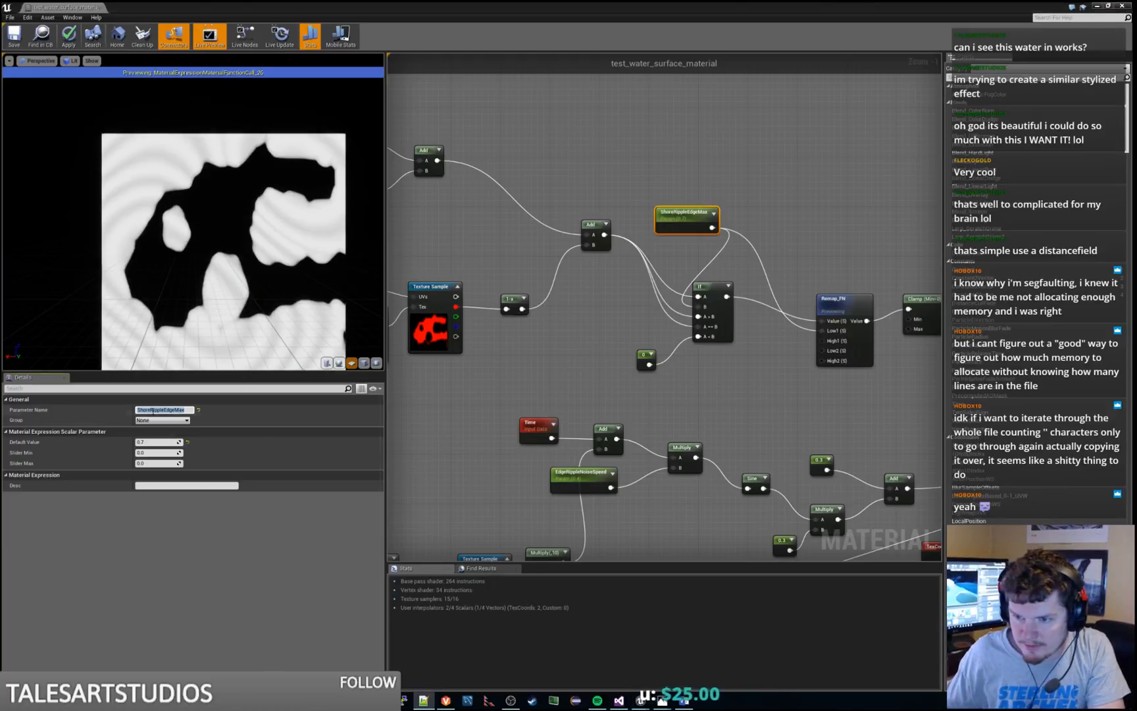
key("shift+Home")
type("Ed")
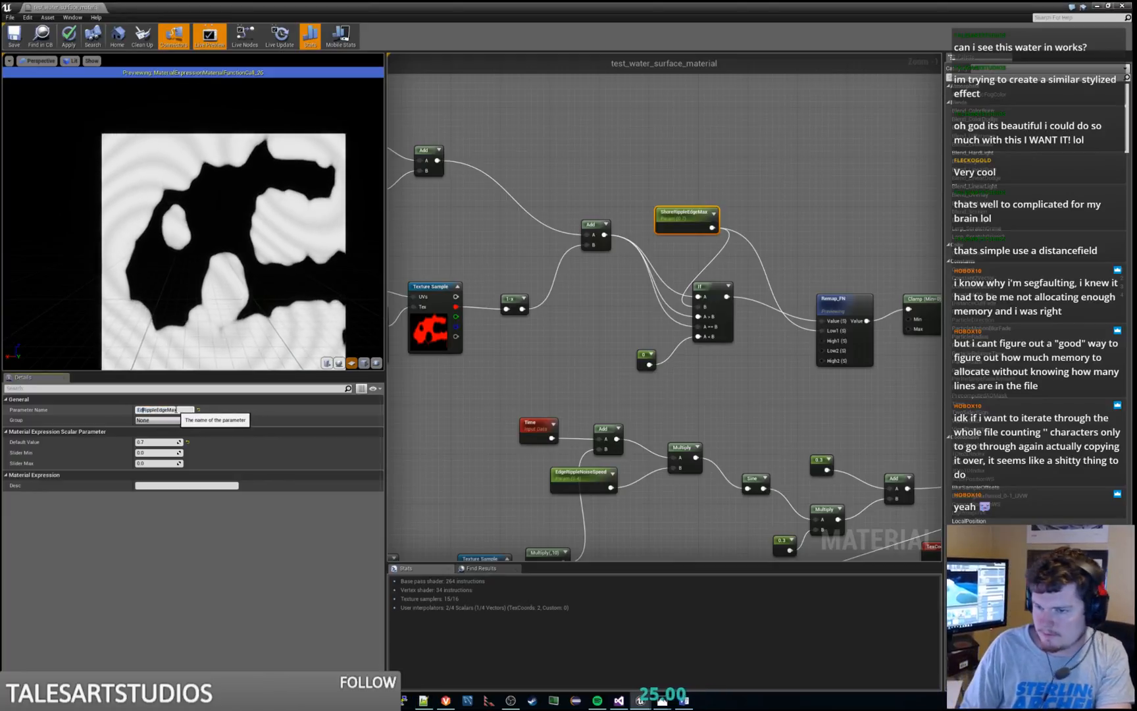
type("ge")
key("Return")
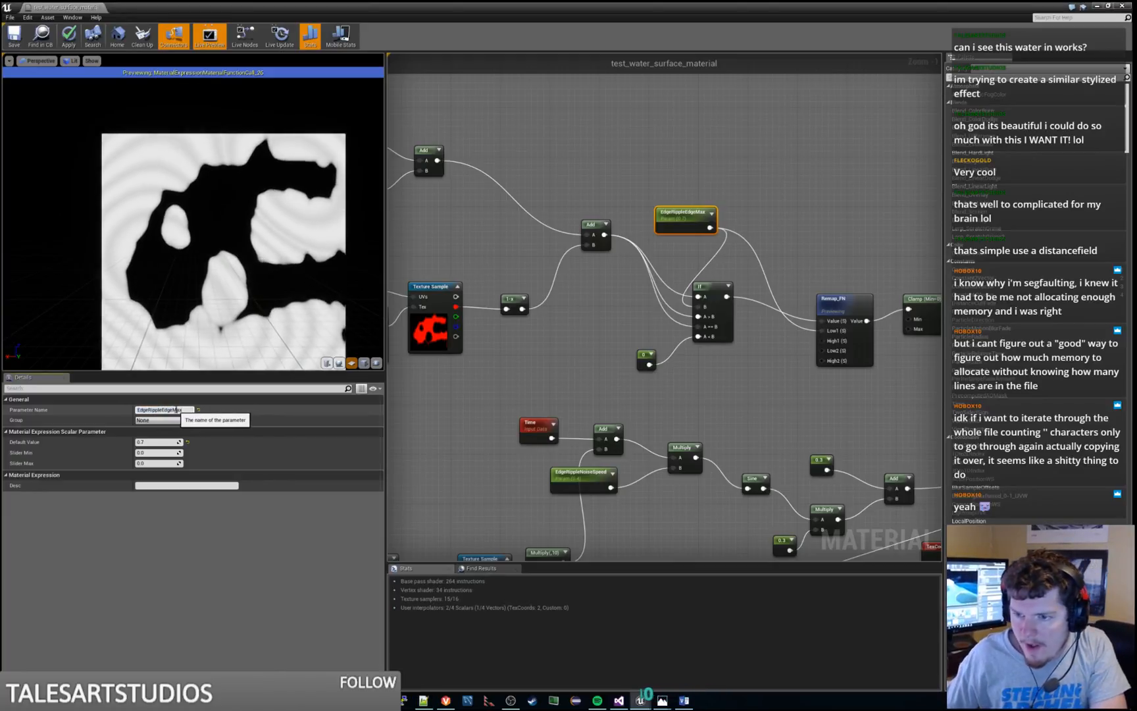
left_click(168, 411)
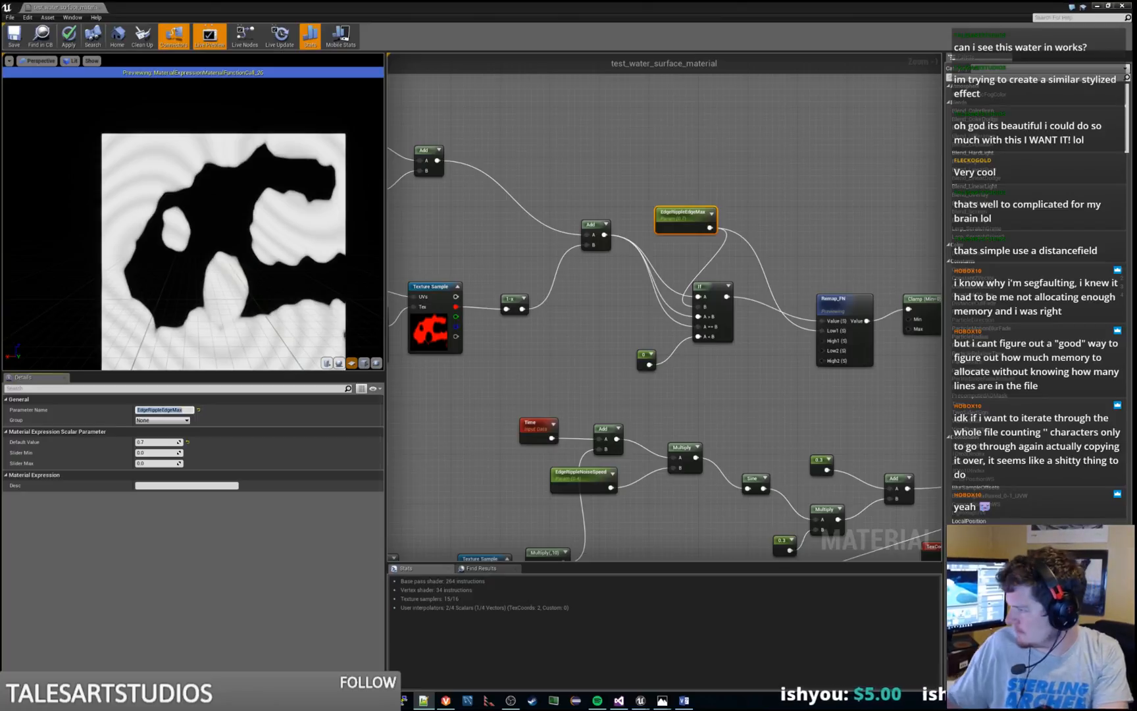
left_click(639, 294)
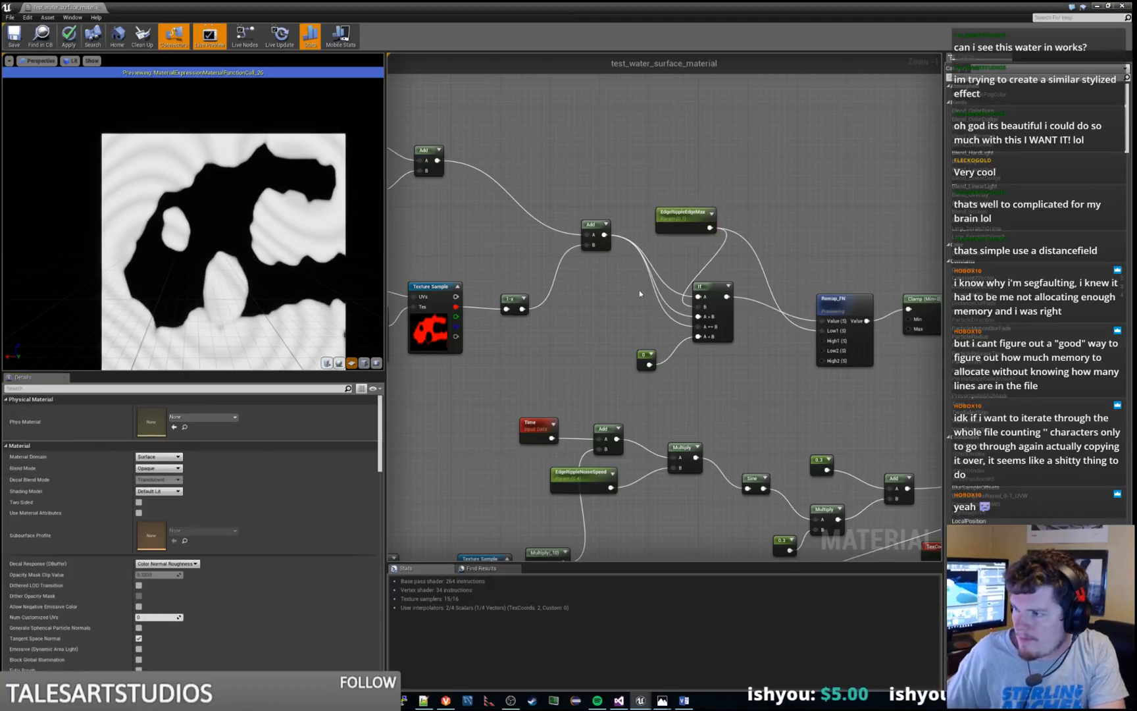
Preview the Power node that follows the Abs and 1-x nodes of the edge ripple chain
right_click_drag(755, 385, 562, 374)
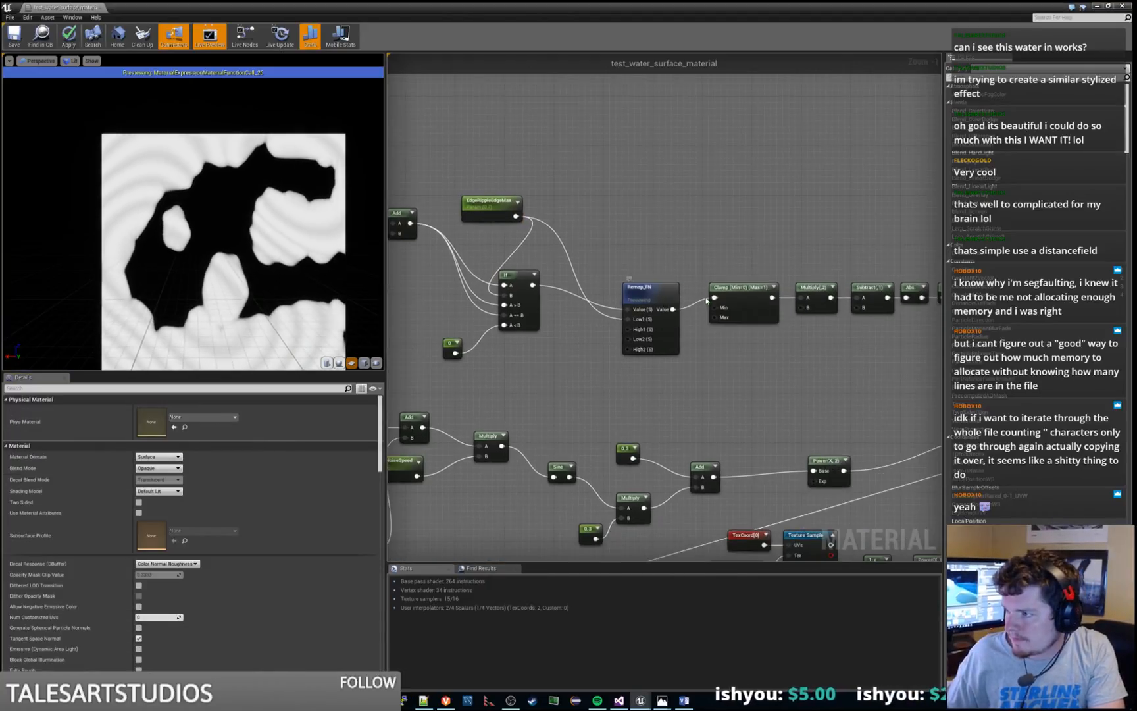
right_click(742, 290)
left_click(894, 347)
right_click_drag(893, 347, 683, 353)
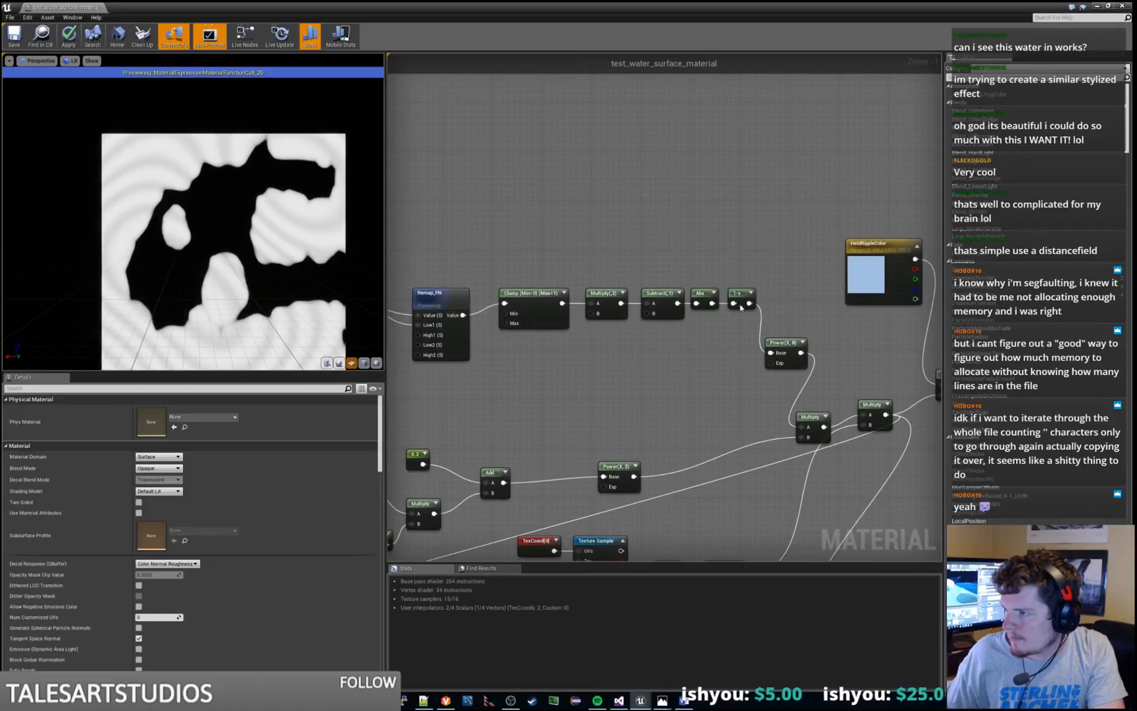
left_click(786, 342)
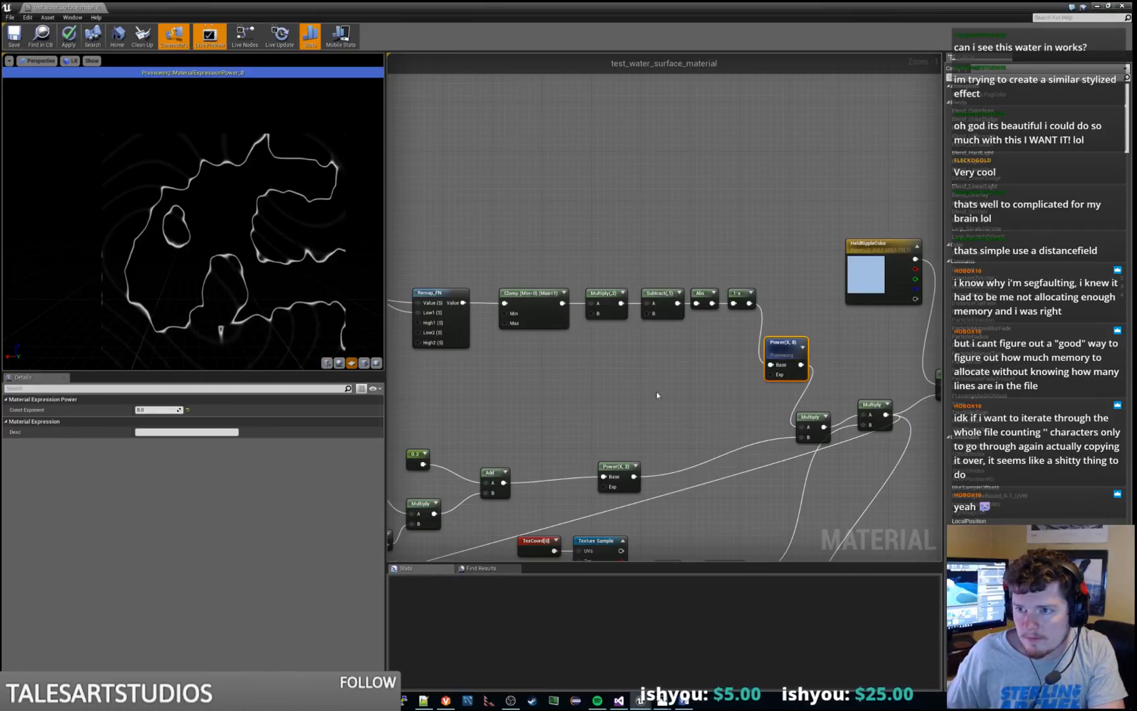
right_click_drag(675, 395, 677, 357)
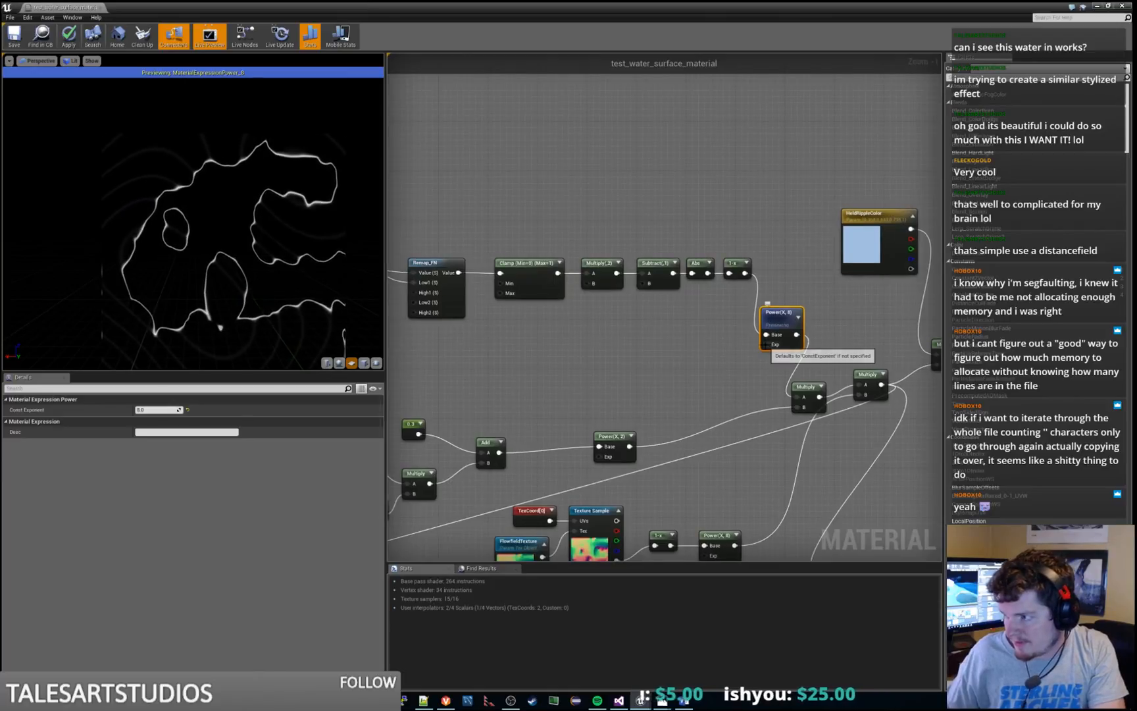
Add a Constant feeding the Exp input of the previewed Power node and convert it to a scalar parameter
right_click(683, 349)
type("const")
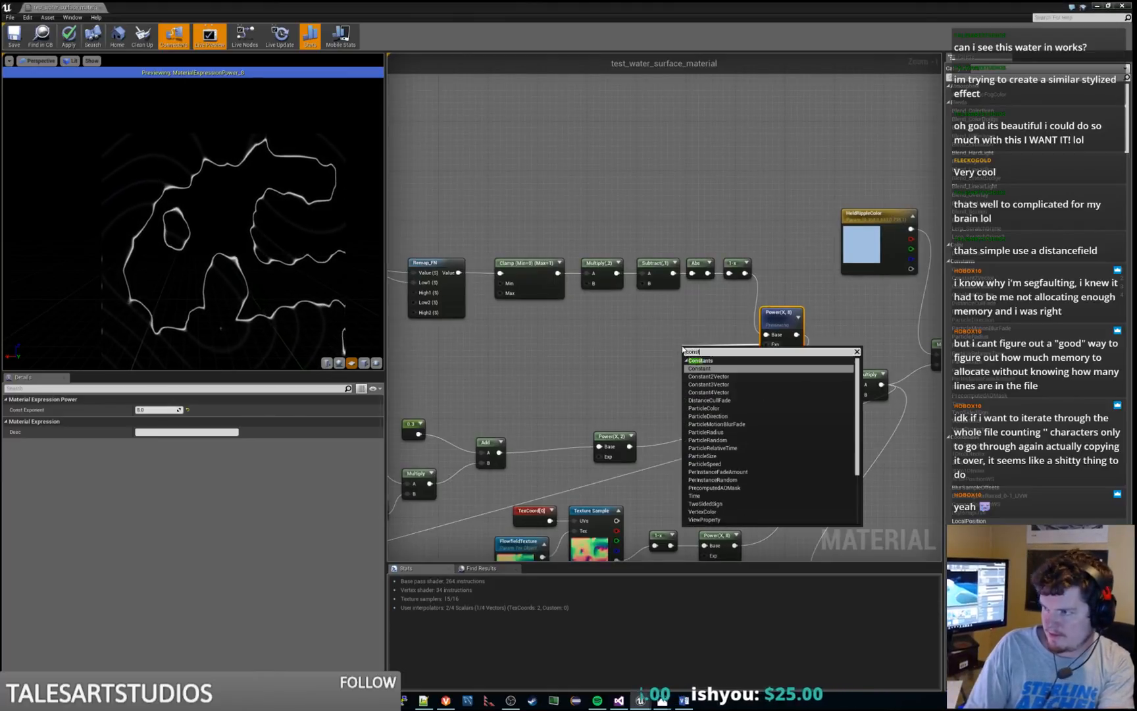
key("Return")
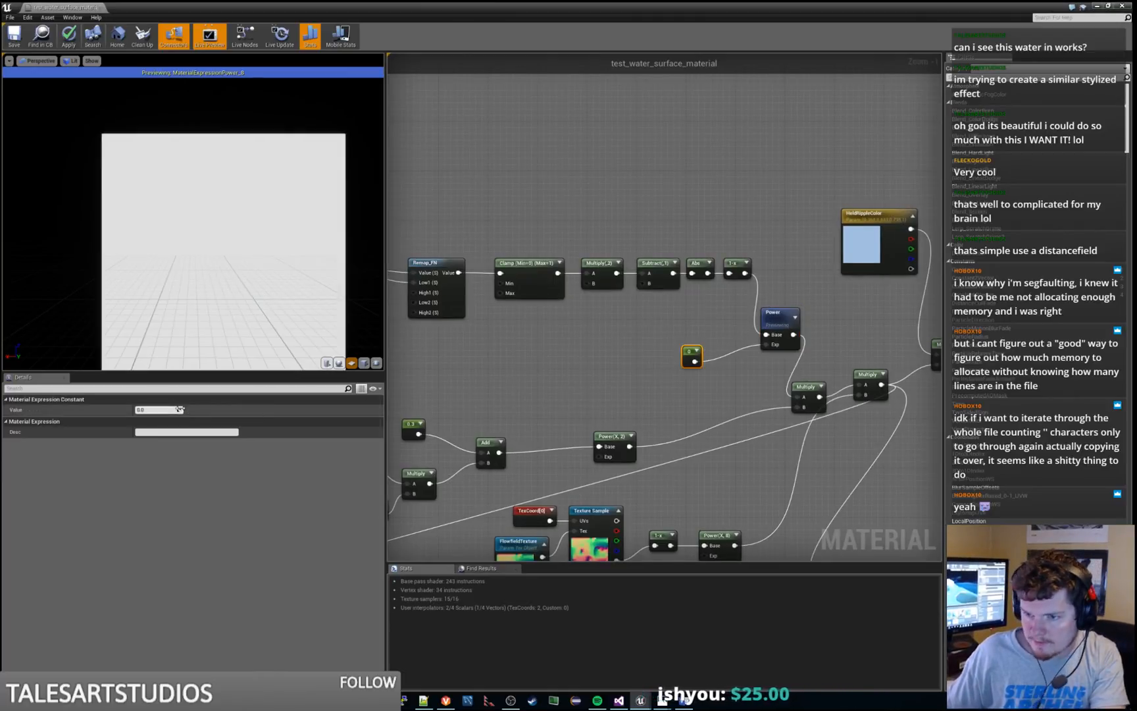
right_click(693, 356)
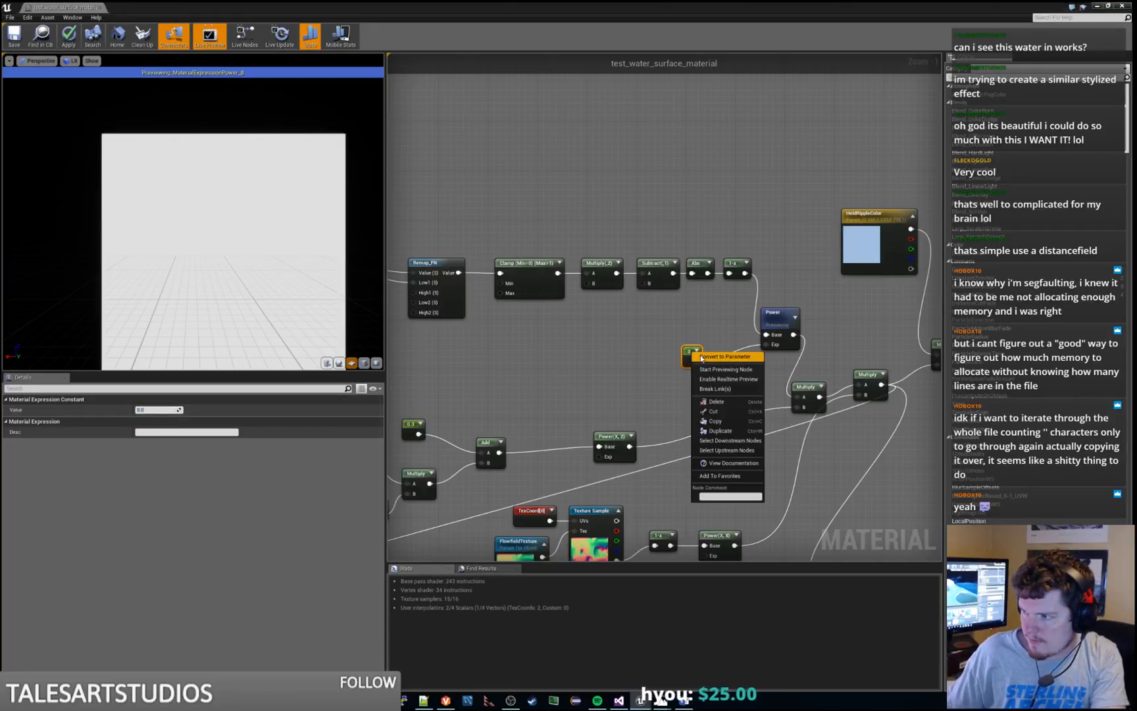
left_click(717, 366)
Name the new exponent parameter EdgeRippleThickness and place it beside the Power node
left_click(161, 409)
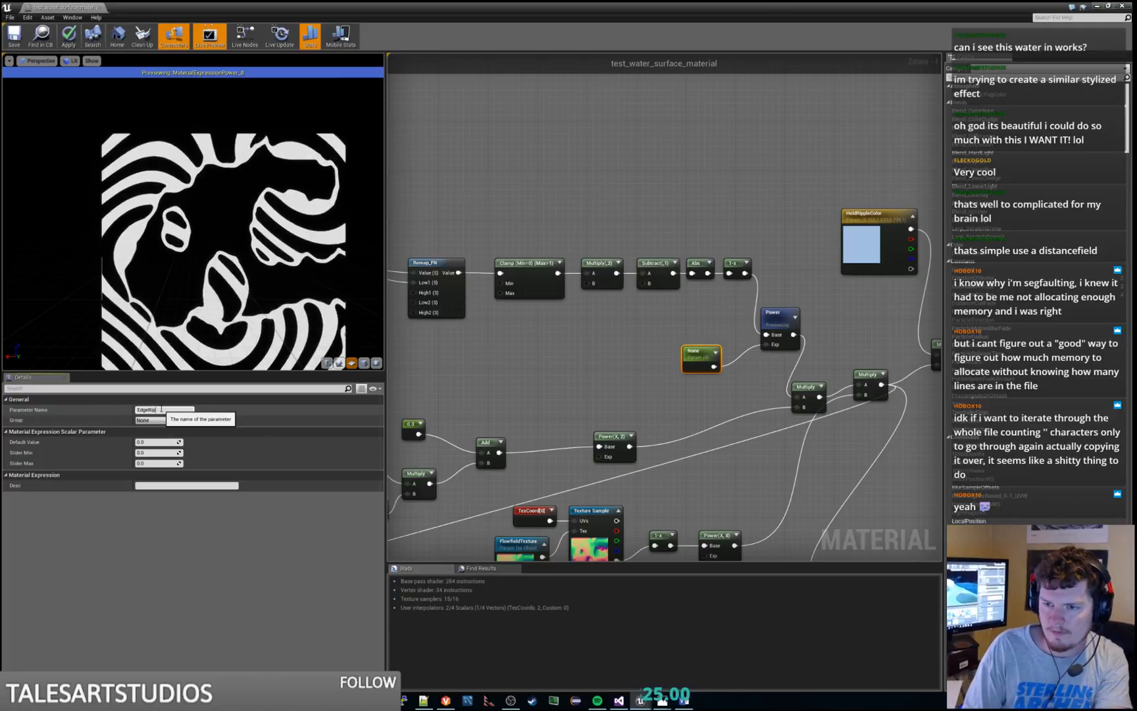
type("EdgeRippleThickness")
key("Return")
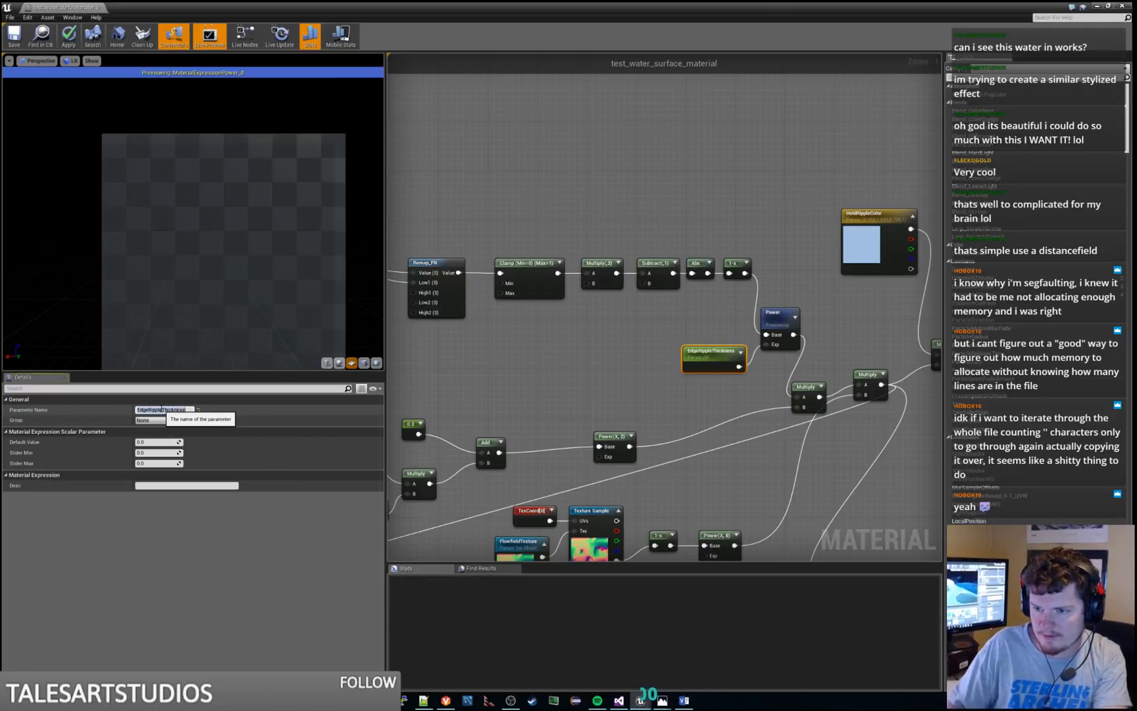
left_click_drag(689, 344, 676, 331)
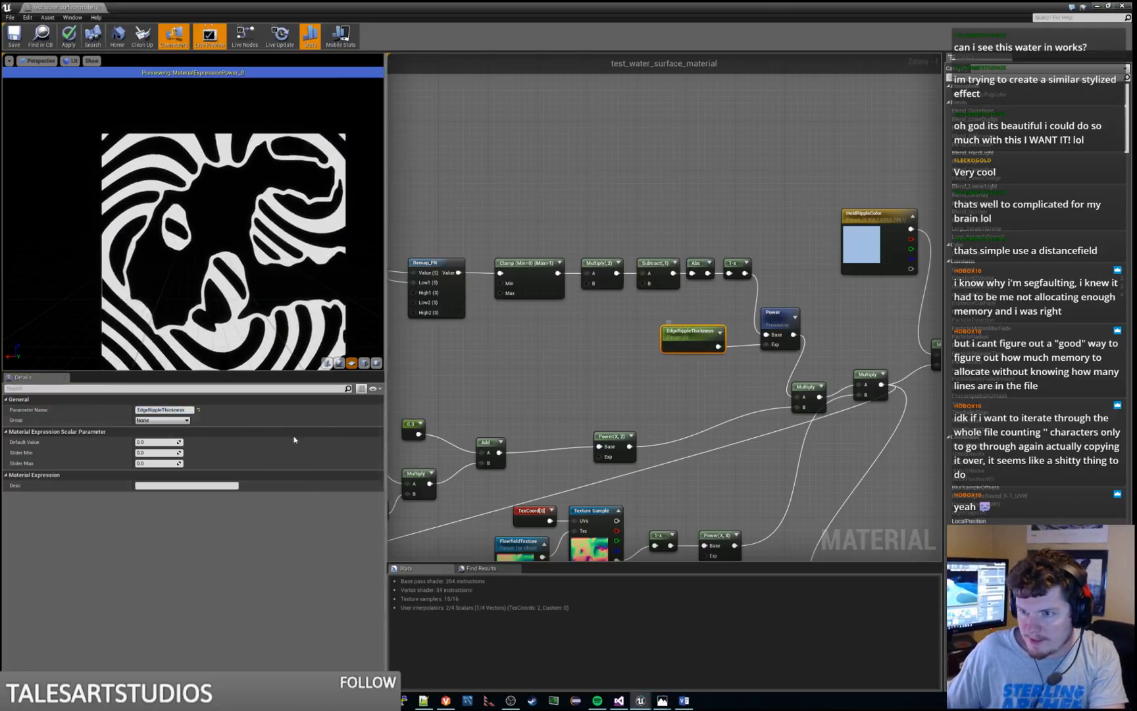
Try 1, 2 and 3 as the default value of EdgeRippleThickness, and set it to 8
left_click(157, 441)
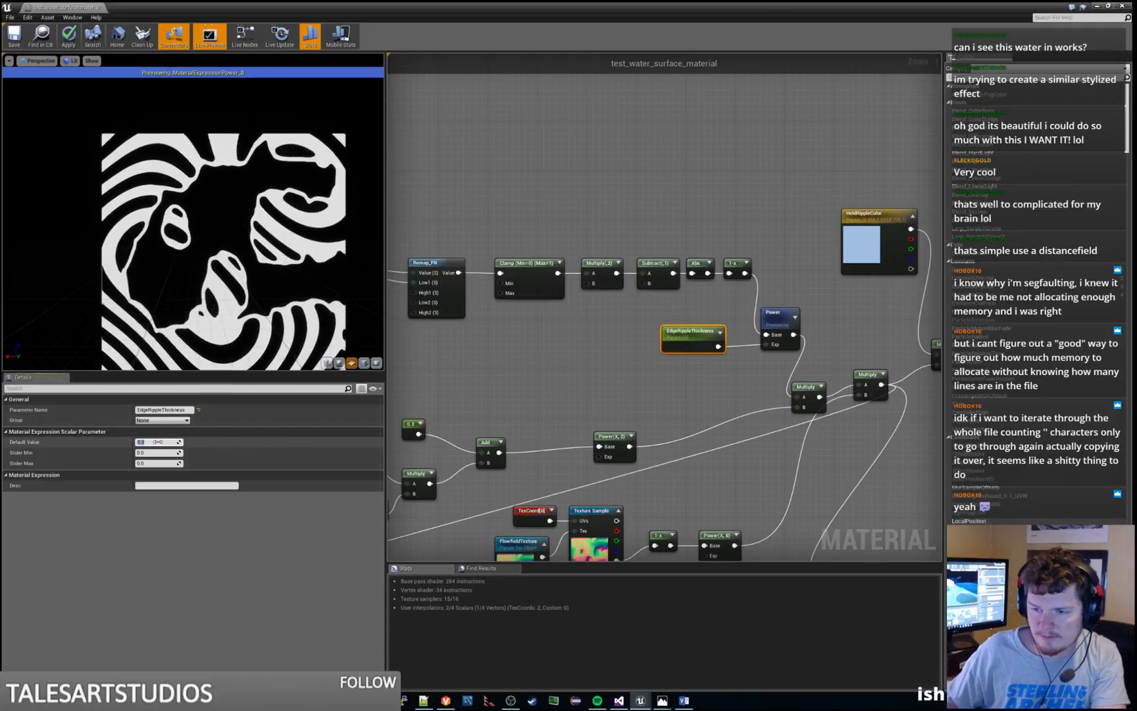
type("1")
key("Return")
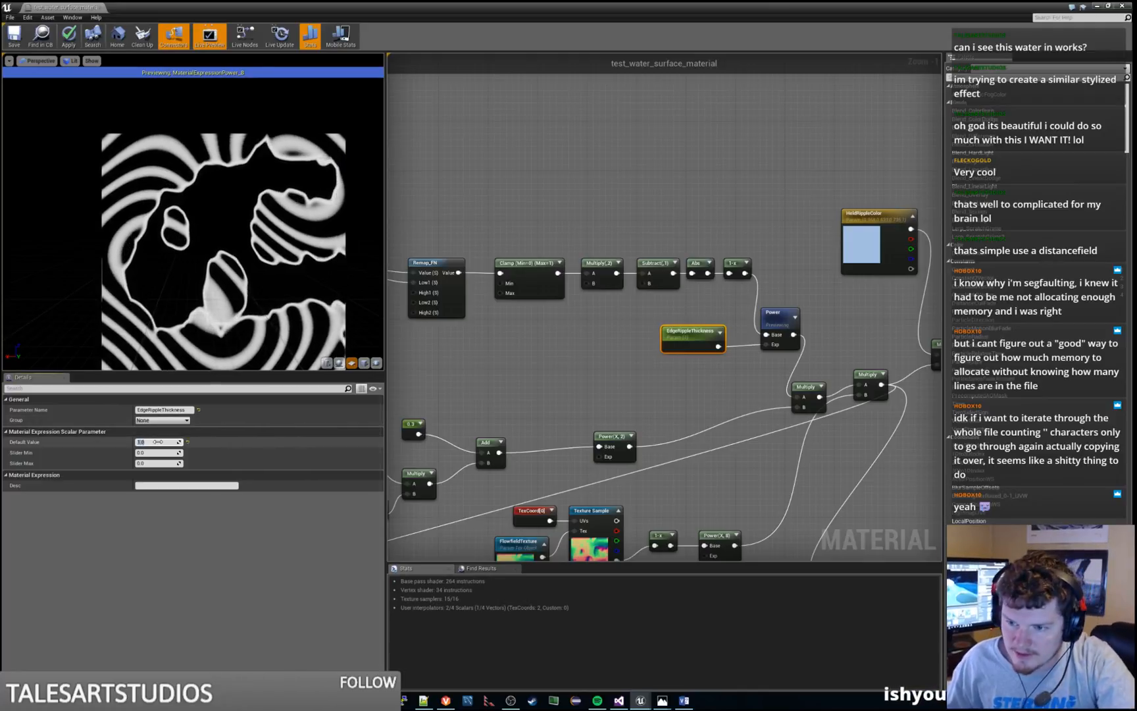
type("2")
key("Return")
type("3")
key("Return")
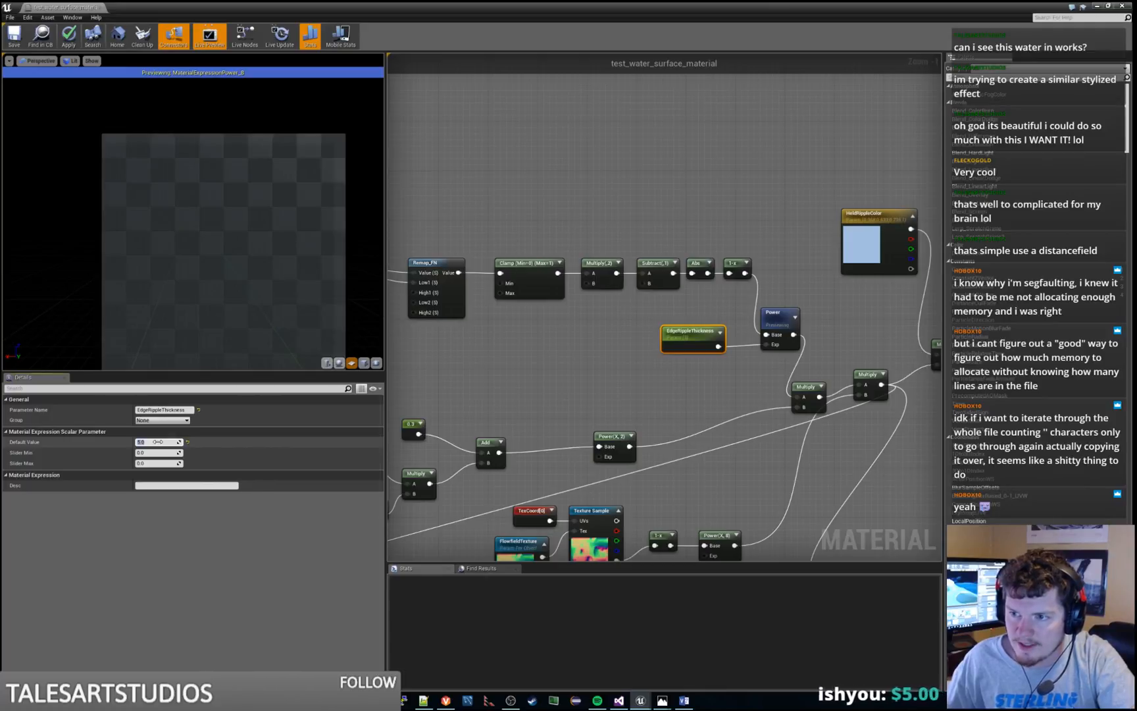
type("7")
key("Return")
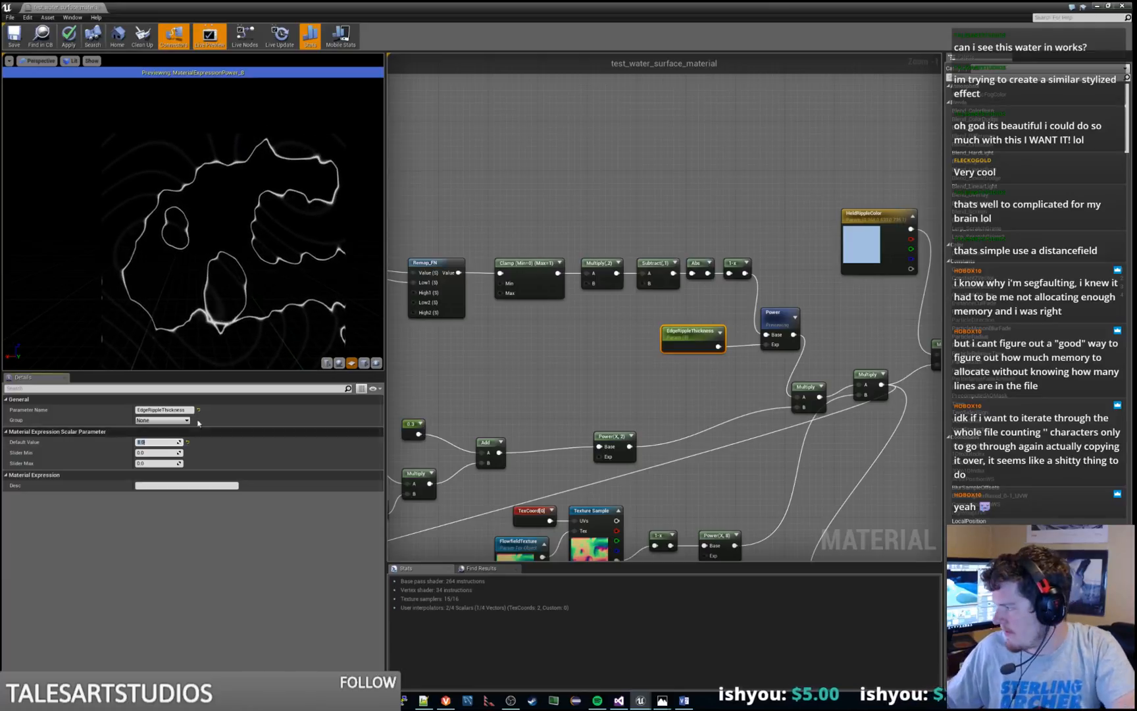
left_click(636, 361)
left_click(697, 331)
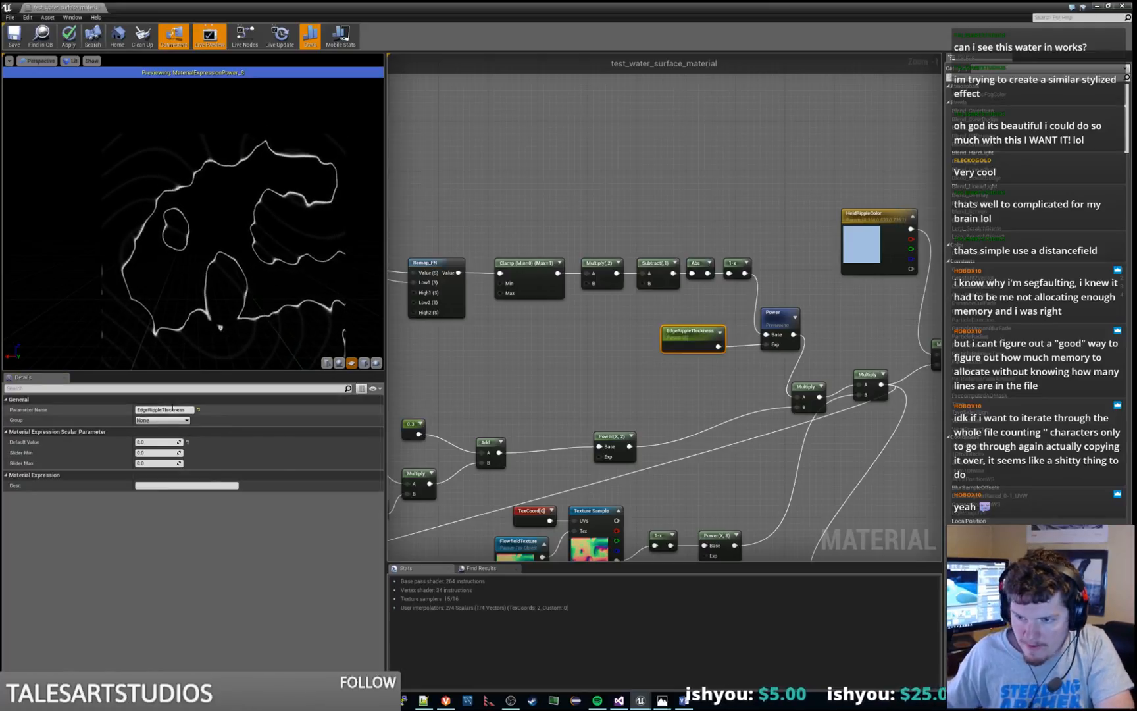
left_click(141, 410)
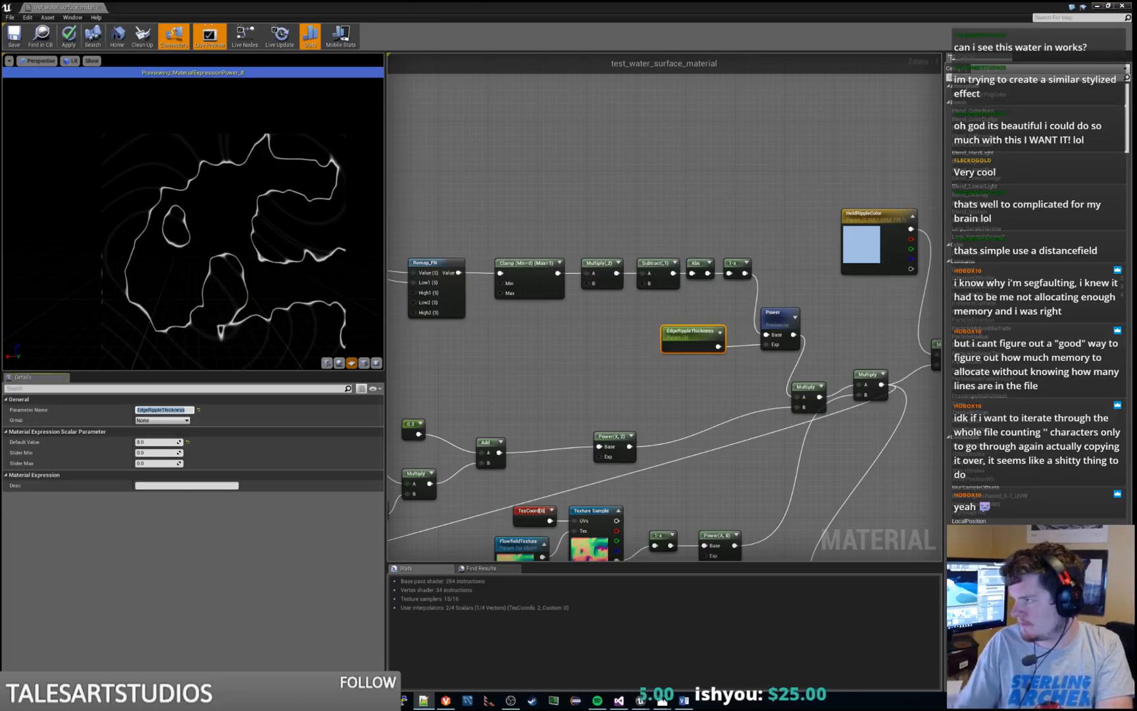
left_click(600, 384)
Stop previewing the Power node driven by EdgeRippleThickness and preview the Power(X, 2) node of the noise chain instead
right_click(781, 313)
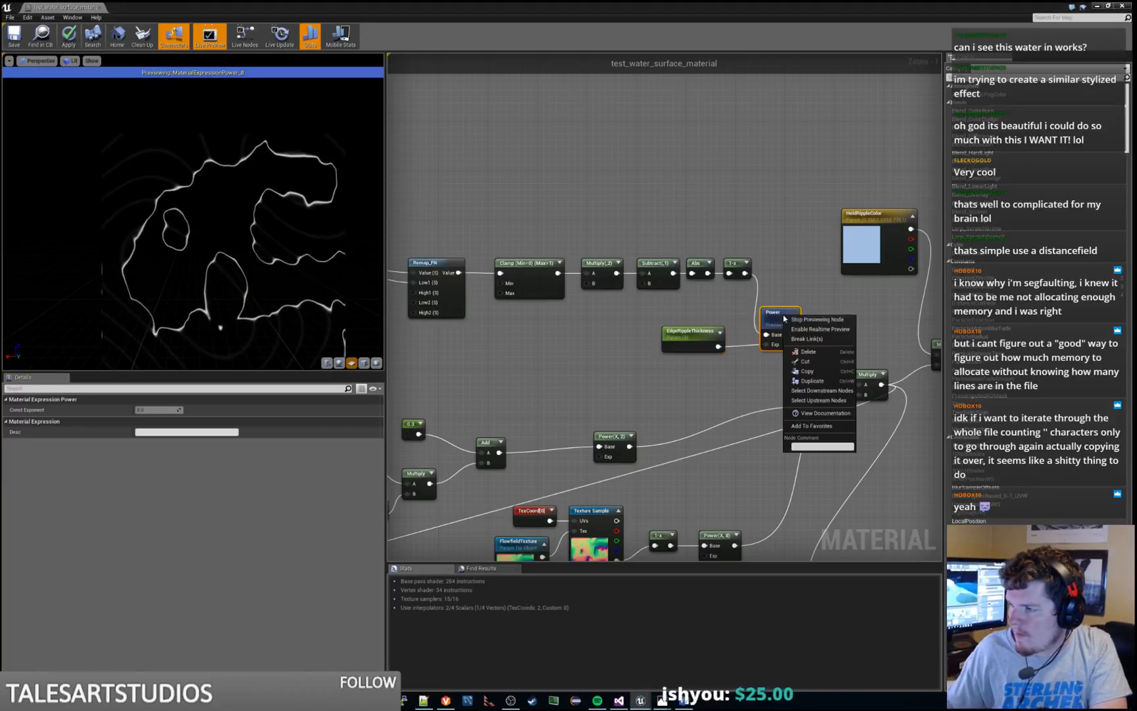
left_click(792, 321)
key("space")
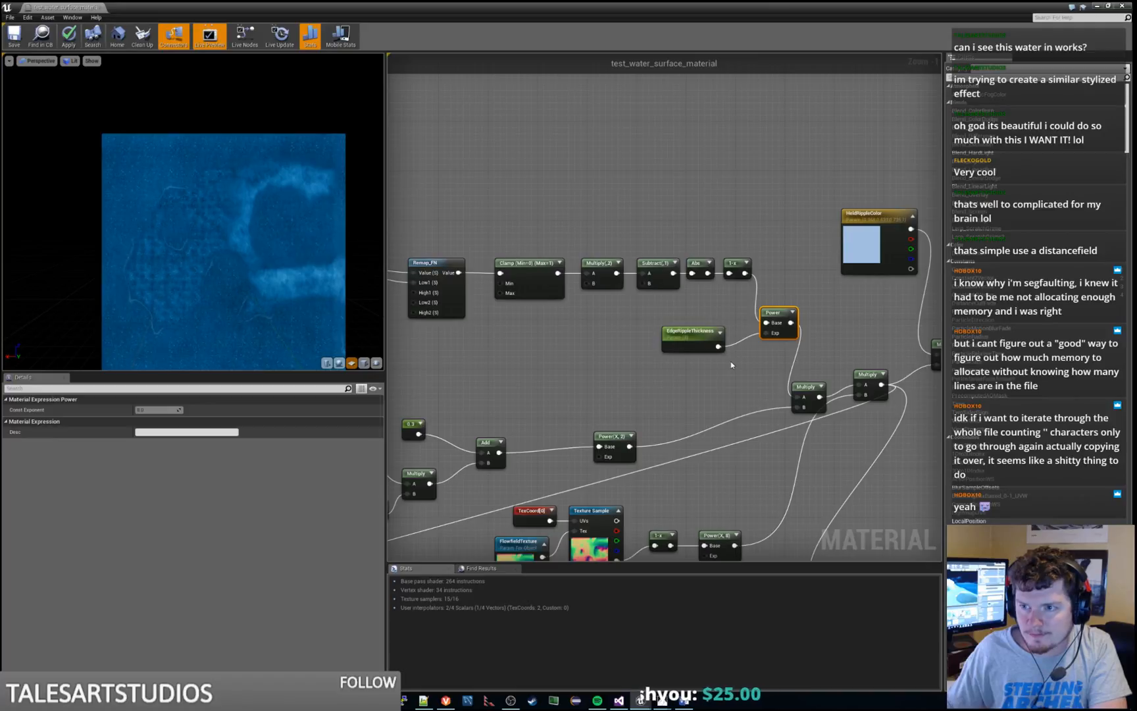
right_click_drag(705, 374, 836, 244)
mouse_move(698, 276)
right_mouse_down()
mouse_move(819, 225)
mouse_move(744, 260)
right_mouse_up()
right_click(795, 290)
left_click(805, 297)
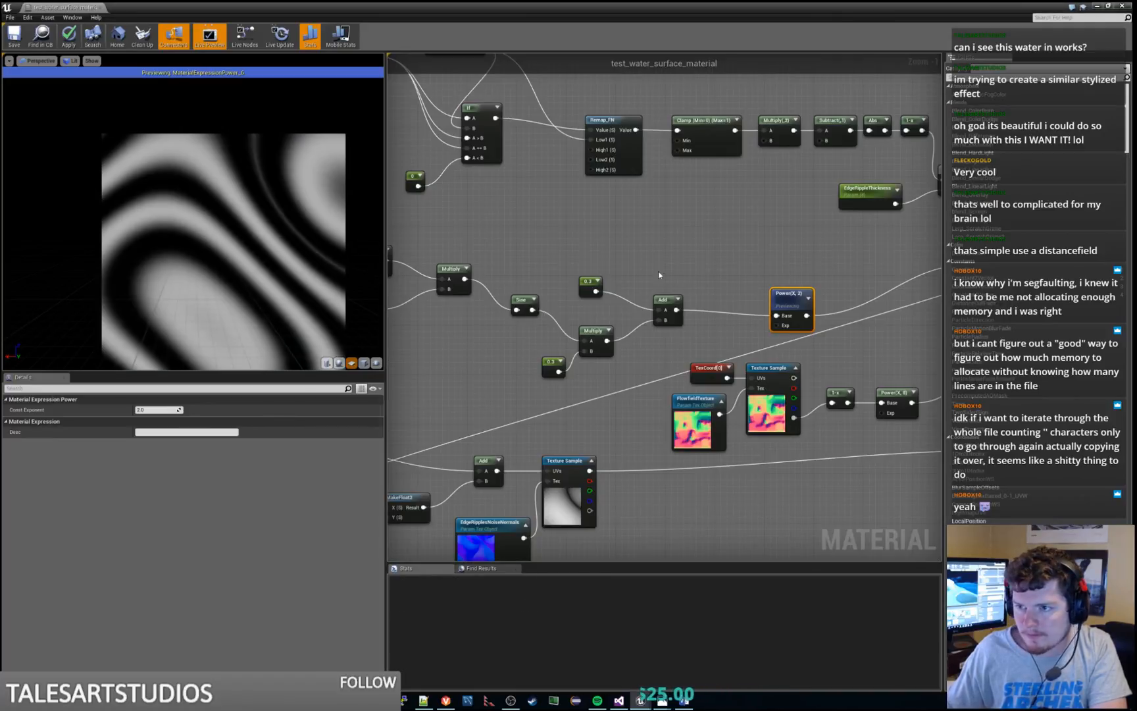
Inspect the constants of the Multiply node between TexCoord and the EdgeRippleNoise texture sample
right_click_drag(594, 259, 959, 174)
right_click_drag(540, 259, 656, 225)
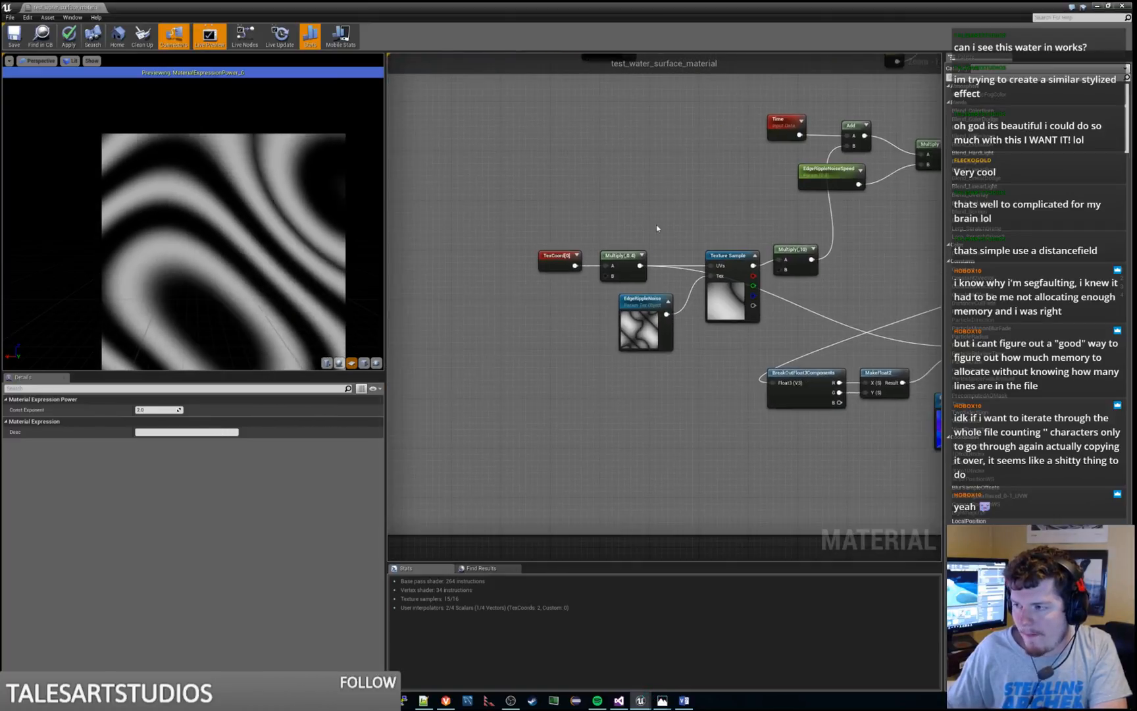
left_click(623, 256)
scroll(710, 313, "down", 5)
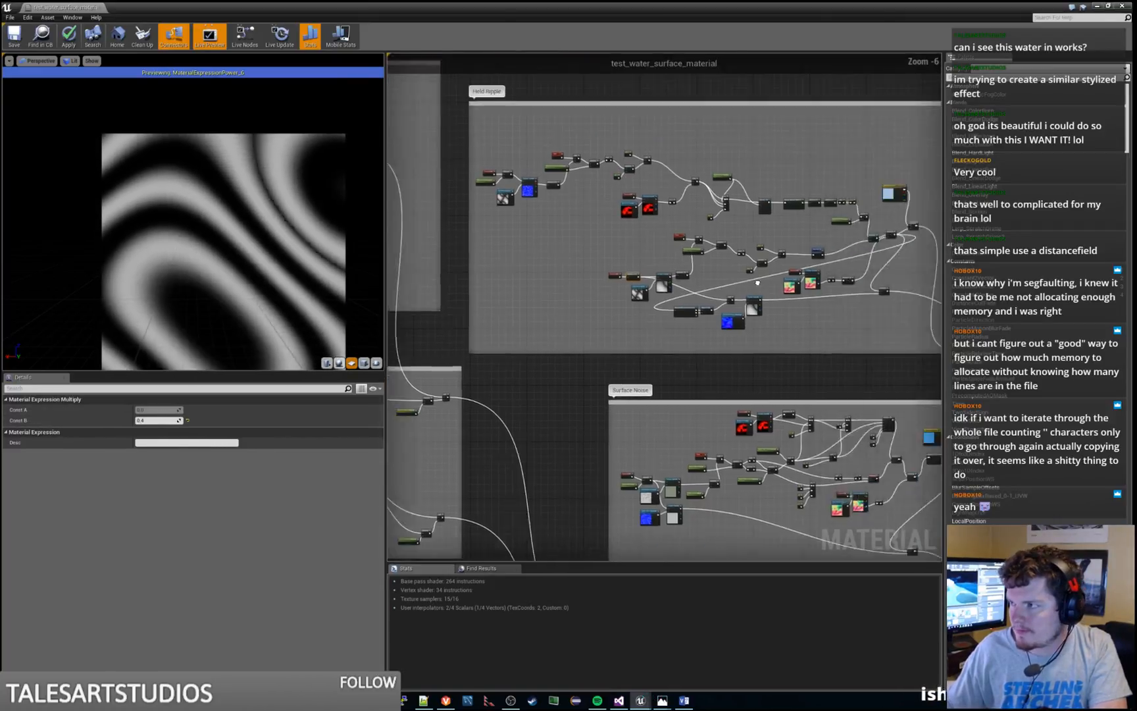
Stop previewing the Power(X, 2) node and preview the Multiply node that combines it with the edge ripple Power output
scroll(712, 315, "up", 1)
right_click(662, 289)
left_click(672, 294)
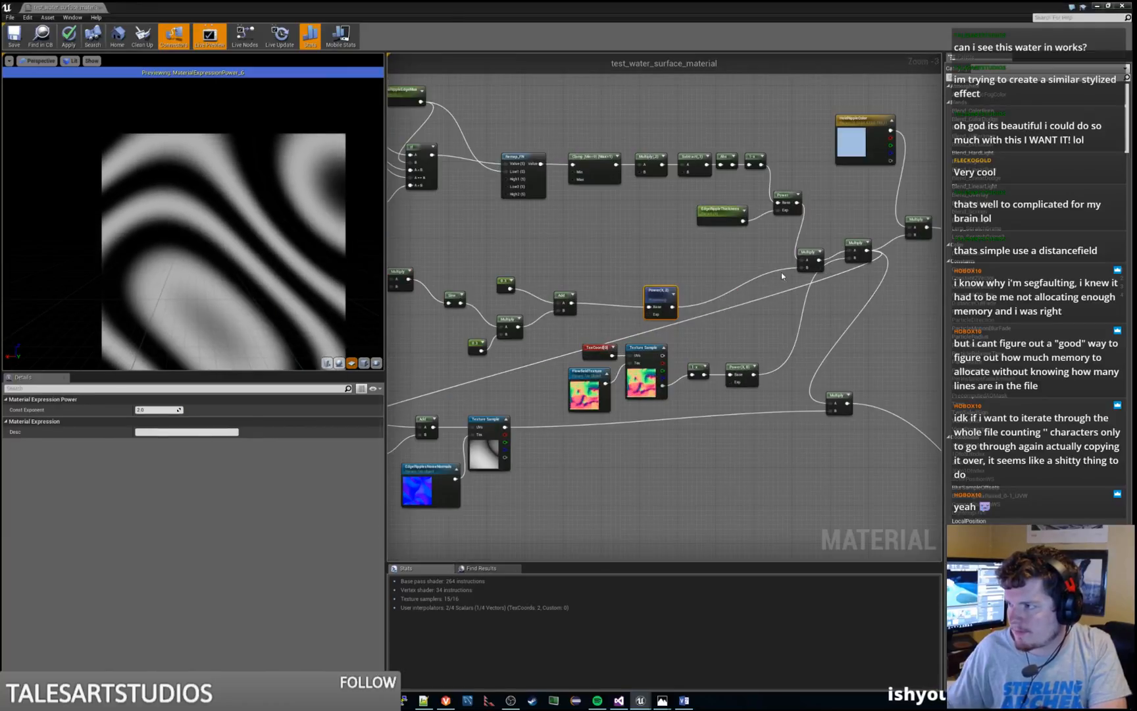
left_click(817, 256)
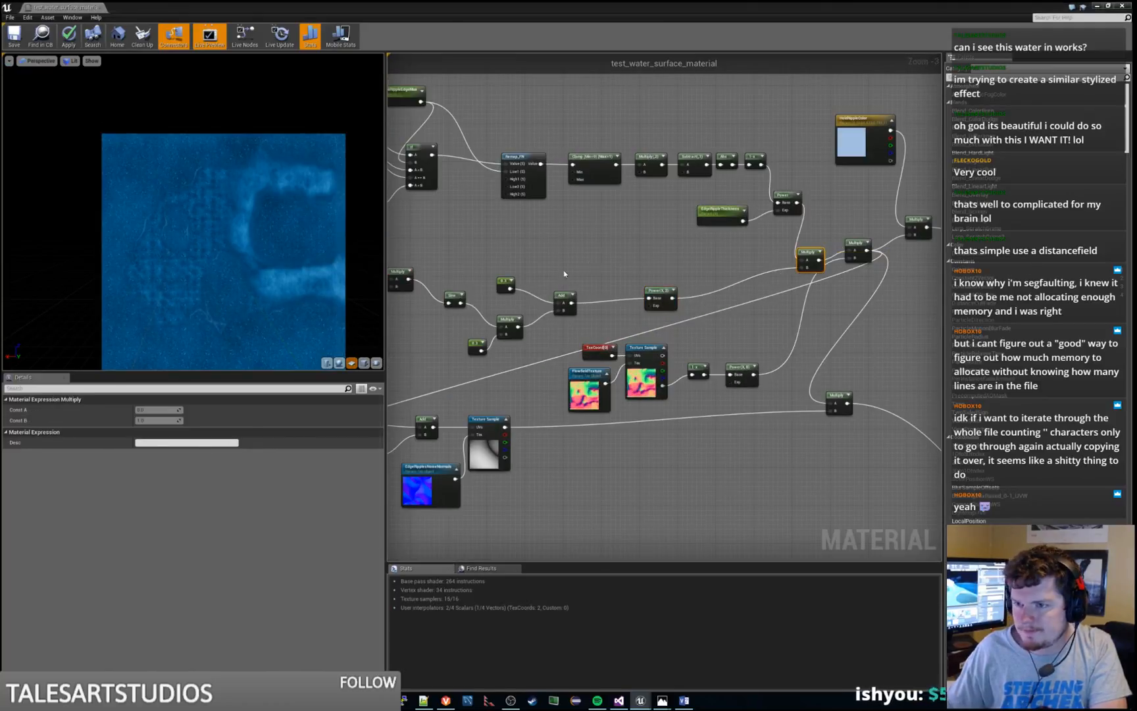
key("space")
Try 1 and 2 as Const B of the Multiply node after the edge ripple noise TexCoord, and set it back to 0.4
right_click_drag(528, 273, 895, 210)
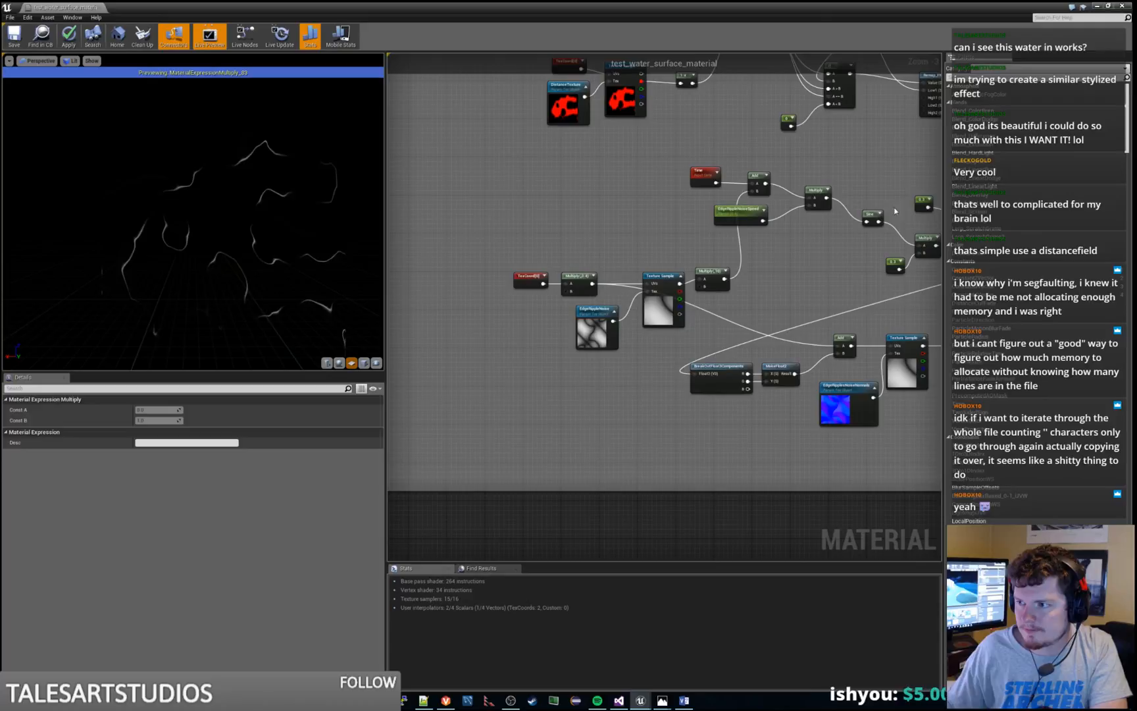
left_click(589, 279)
left_click(152, 420)
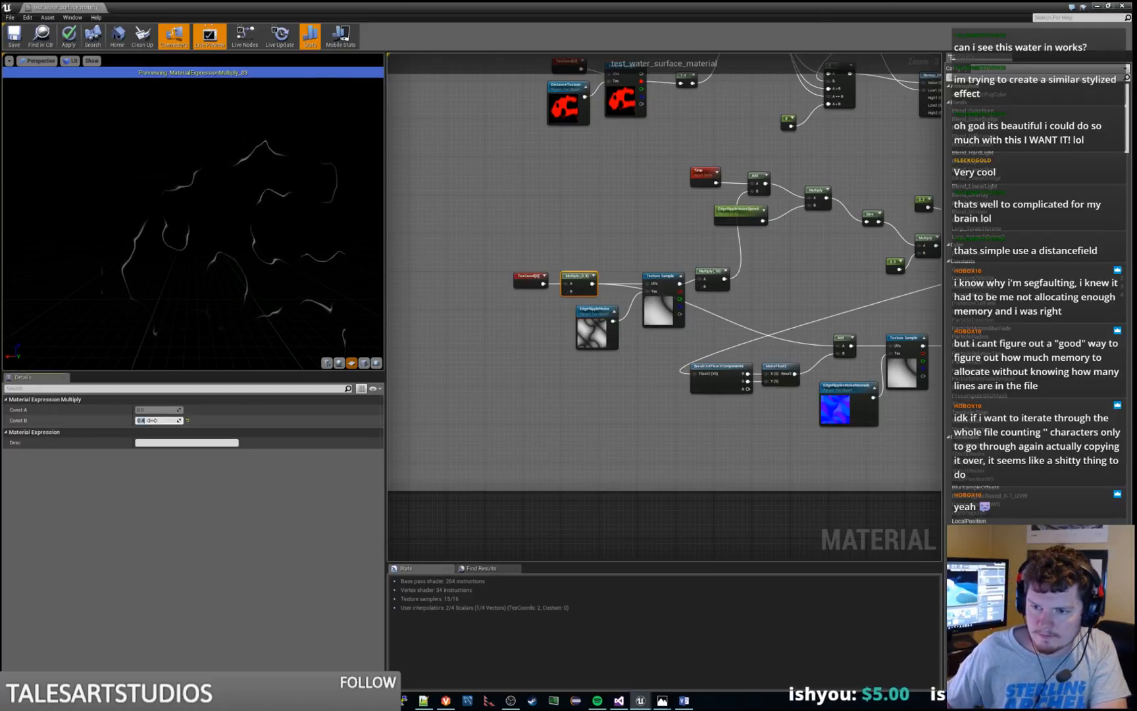
type("1")
key("Return")
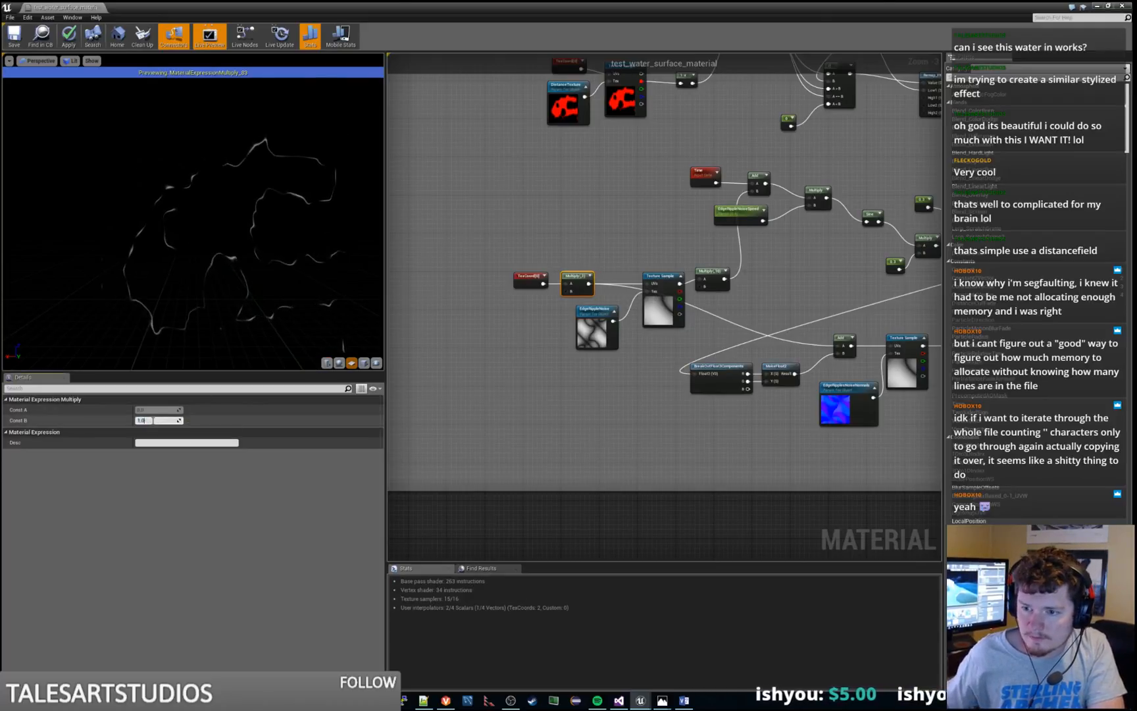
left_click(153, 420)
type("2")
key("Return")
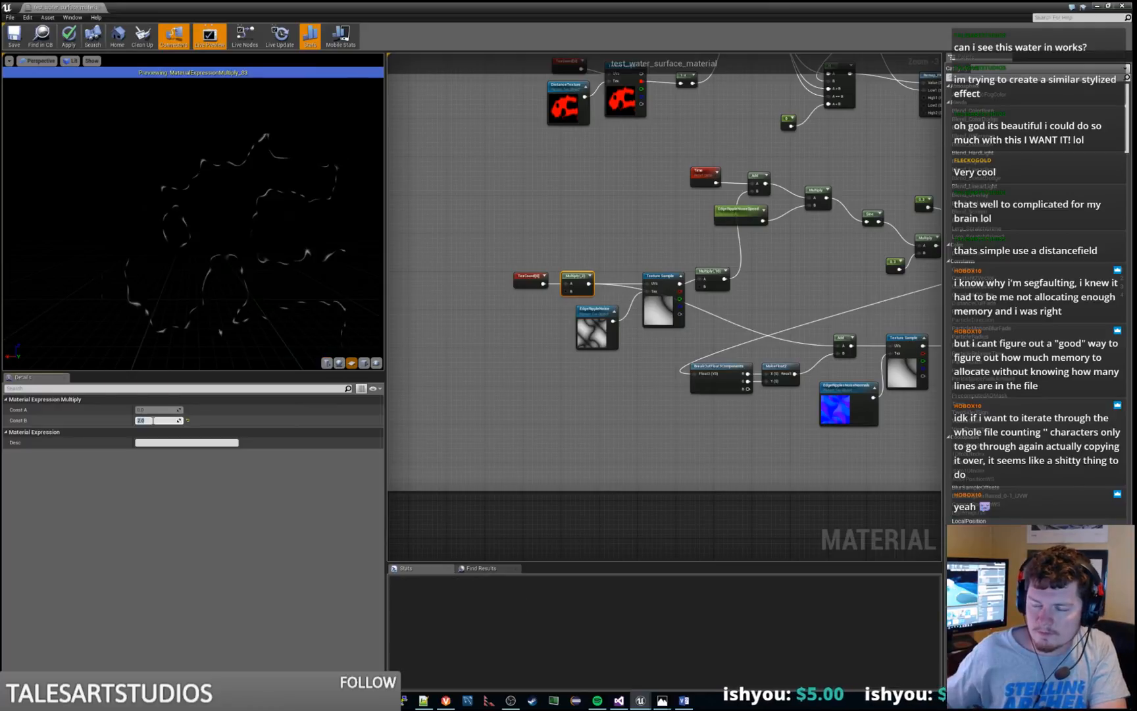
type("4")
key("Return")
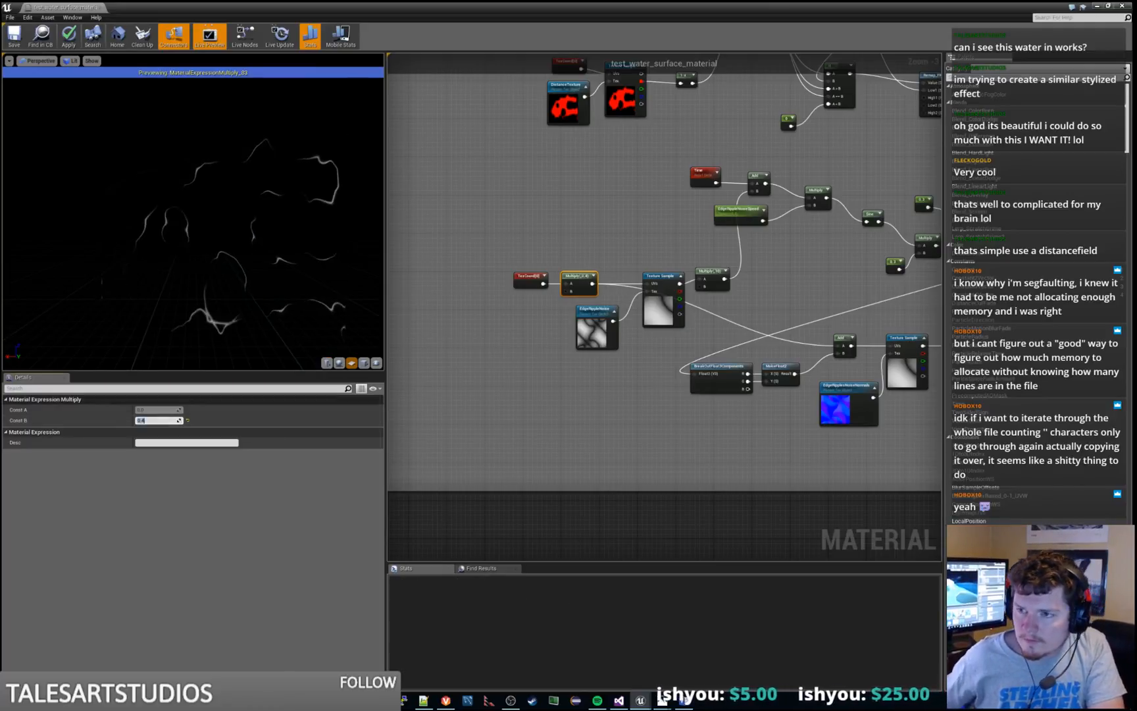
Add a Constant feeding the B input of the Multiply node after the noise TexCoord and convert it to a parameter
left_click(516, 303)
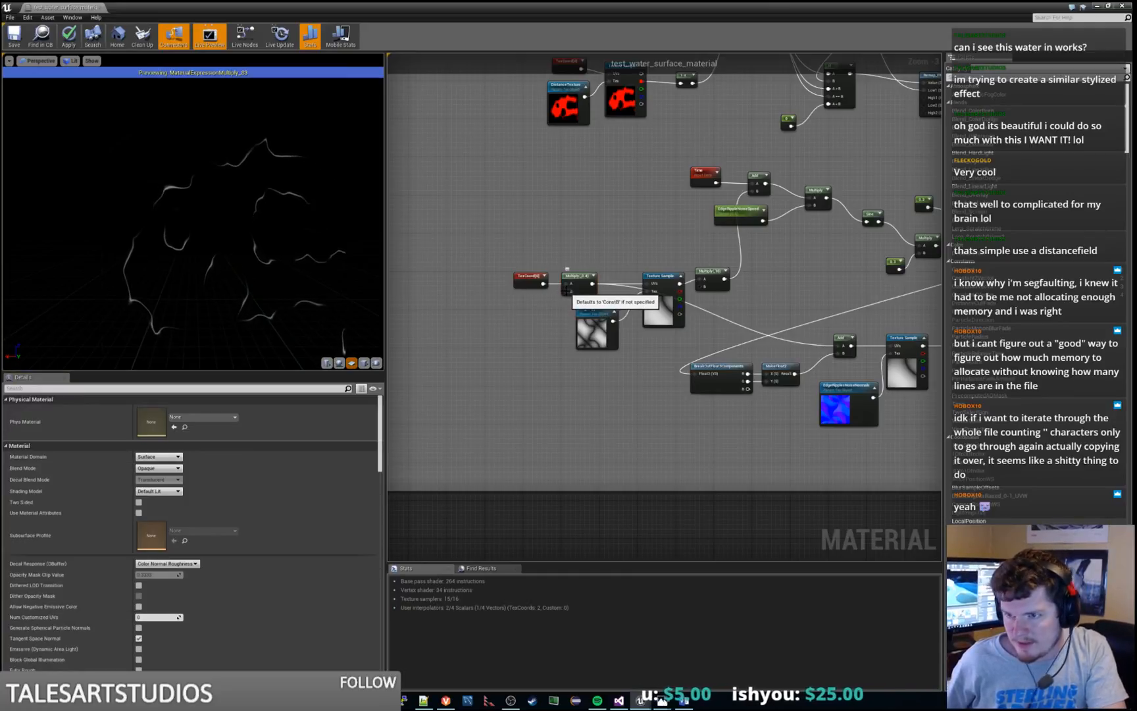
left_click_drag(567, 291, 489, 342)
type("para")
key("Return")
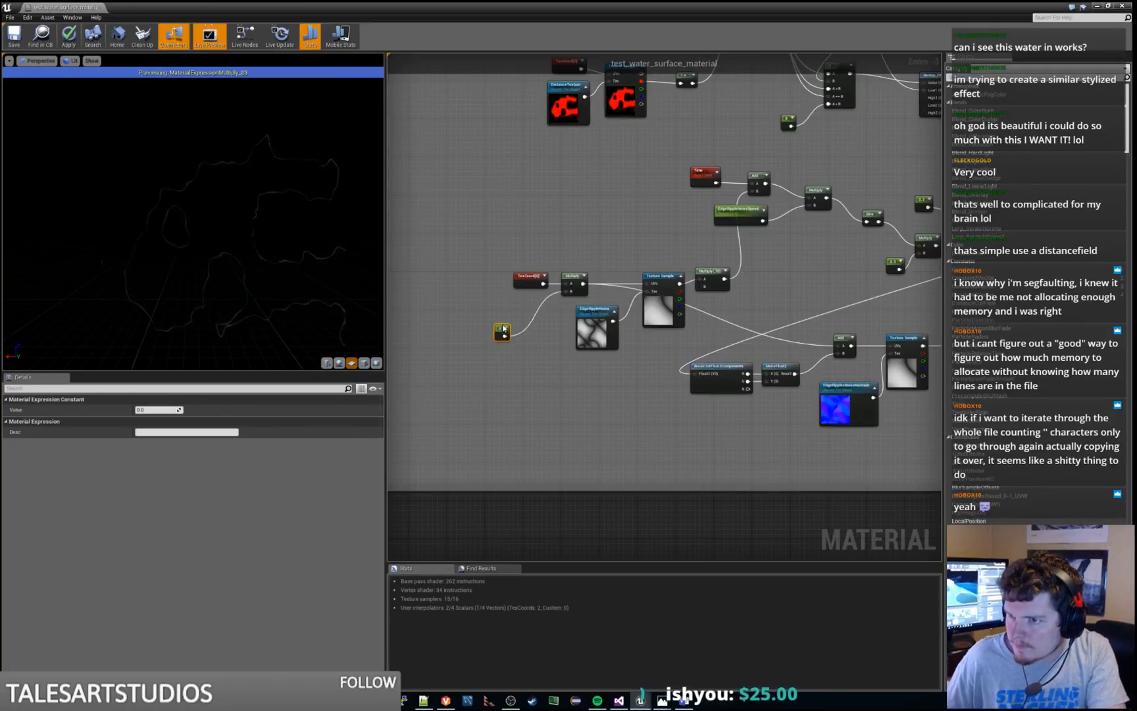
right_click(506, 321)
left_click(523, 324)
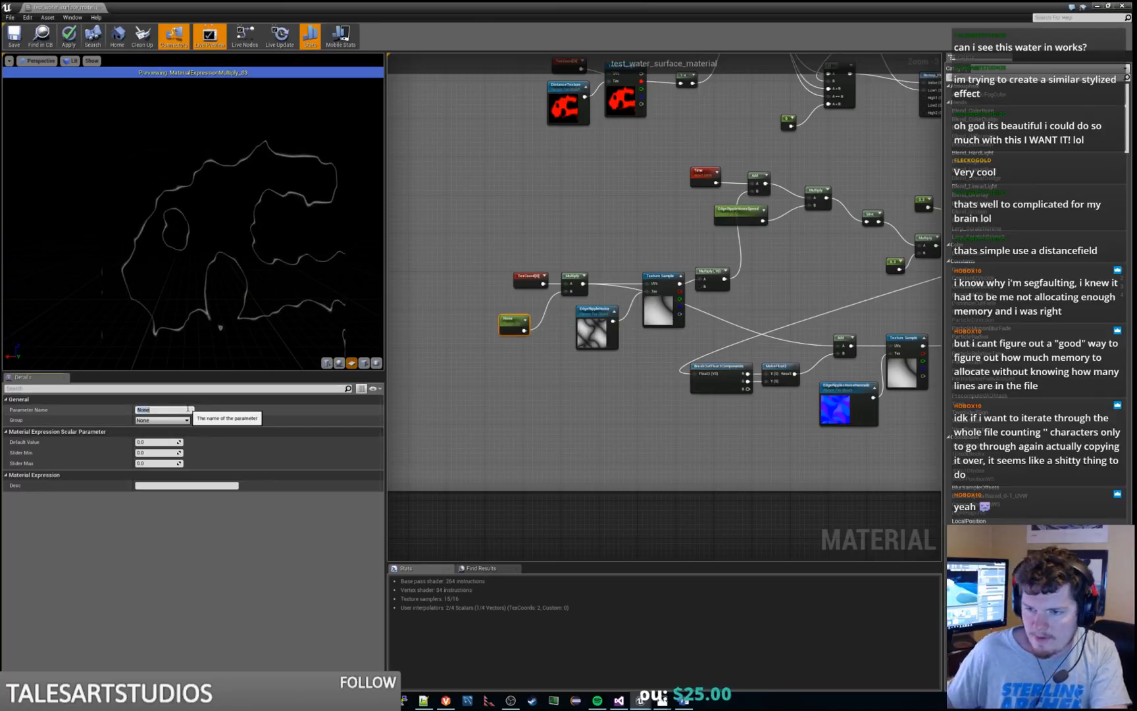
Name the new parameter EdgeRipplePeriod, set its default value to 0.4, and place its node just below TexCoord
left_click(189, 409)
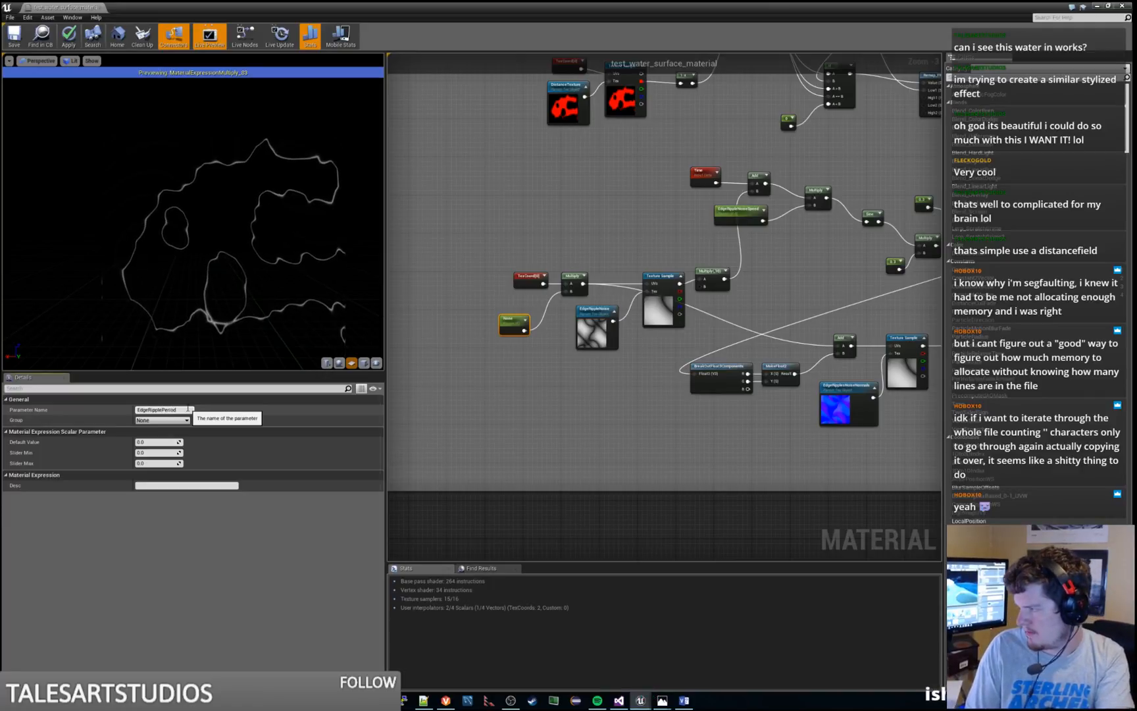
key("Return")
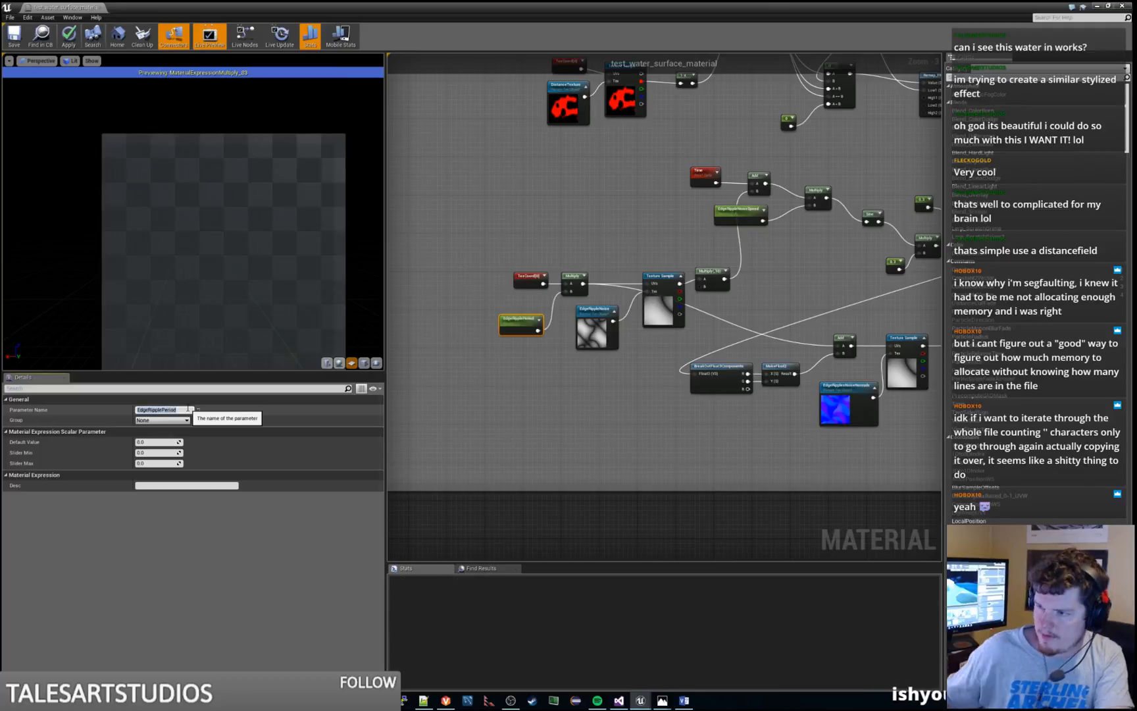
left_click(142, 442)
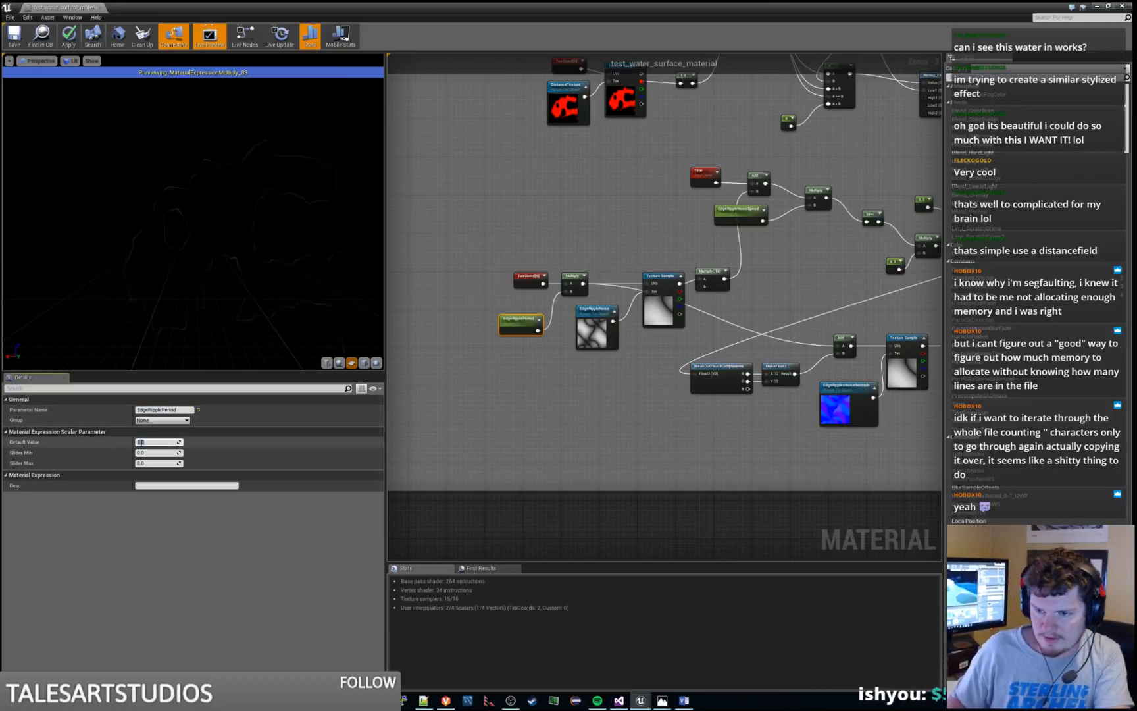
type("0.4")
key("Return")
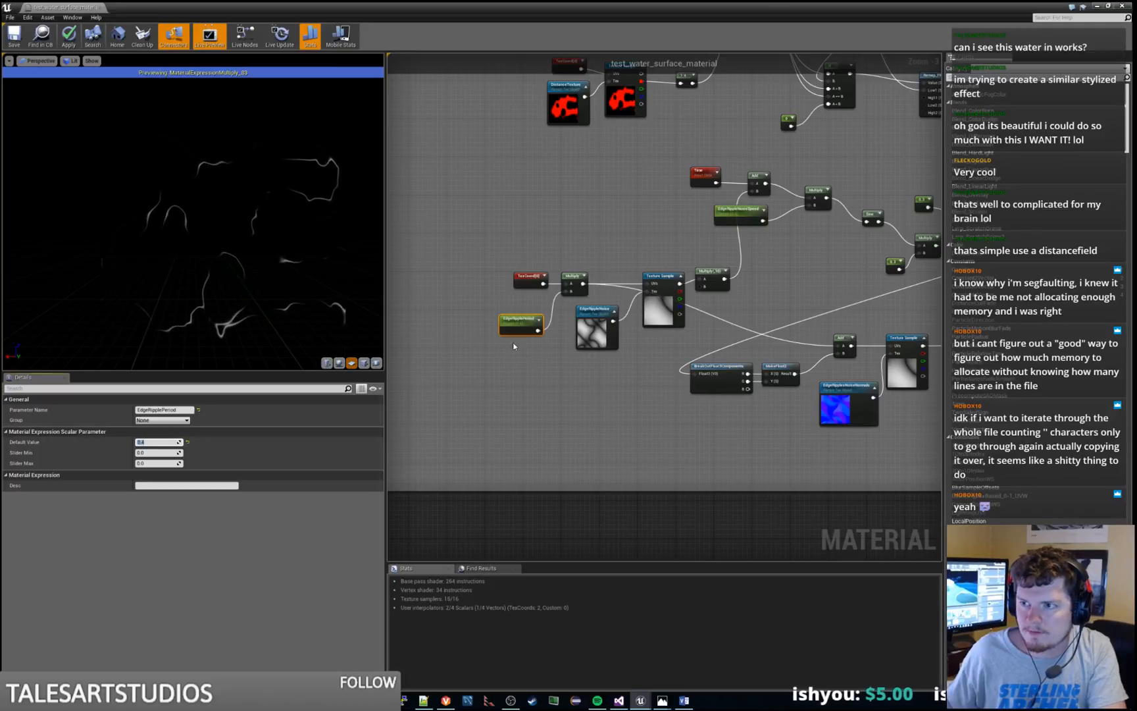
left_click_drag(516, 318, 521, 307)
left_click(525, 371)
Try 20 and 100 as Const B of the Multiply node after the EdgeRippleNoise texture sample, and set it back to 10
right_click_drag(525, 370, 428, 394)
left_click(641, 296)
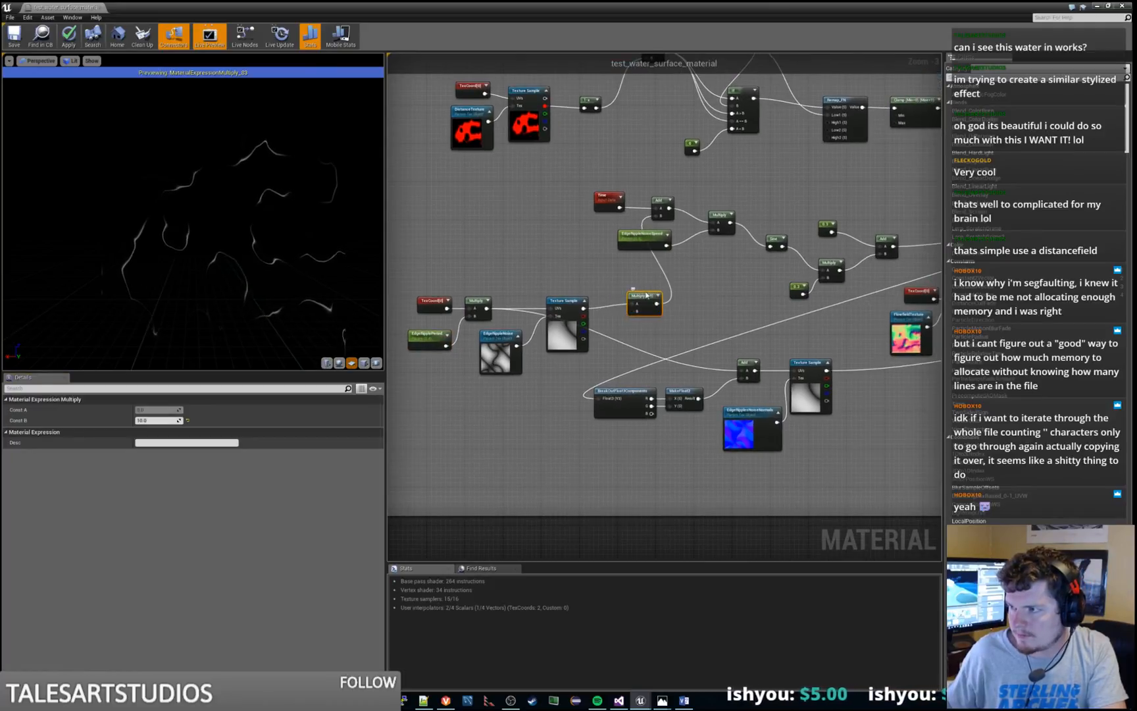
left_click(163, 419)
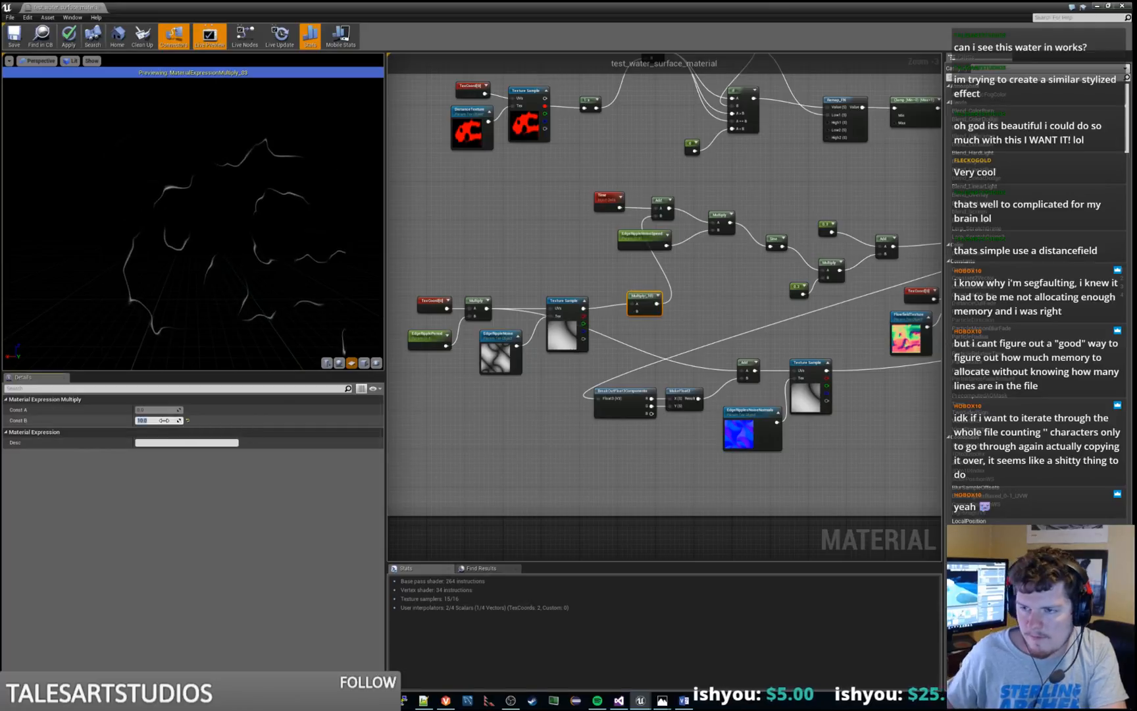
type("20")
key("Return")
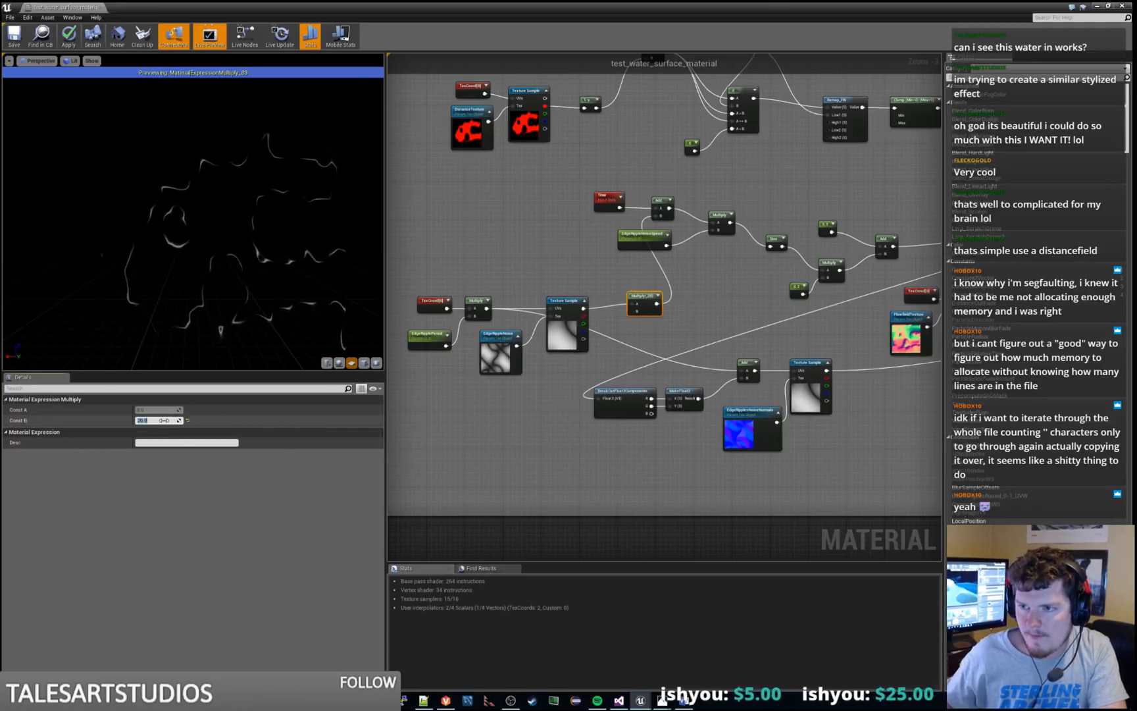
type("100")
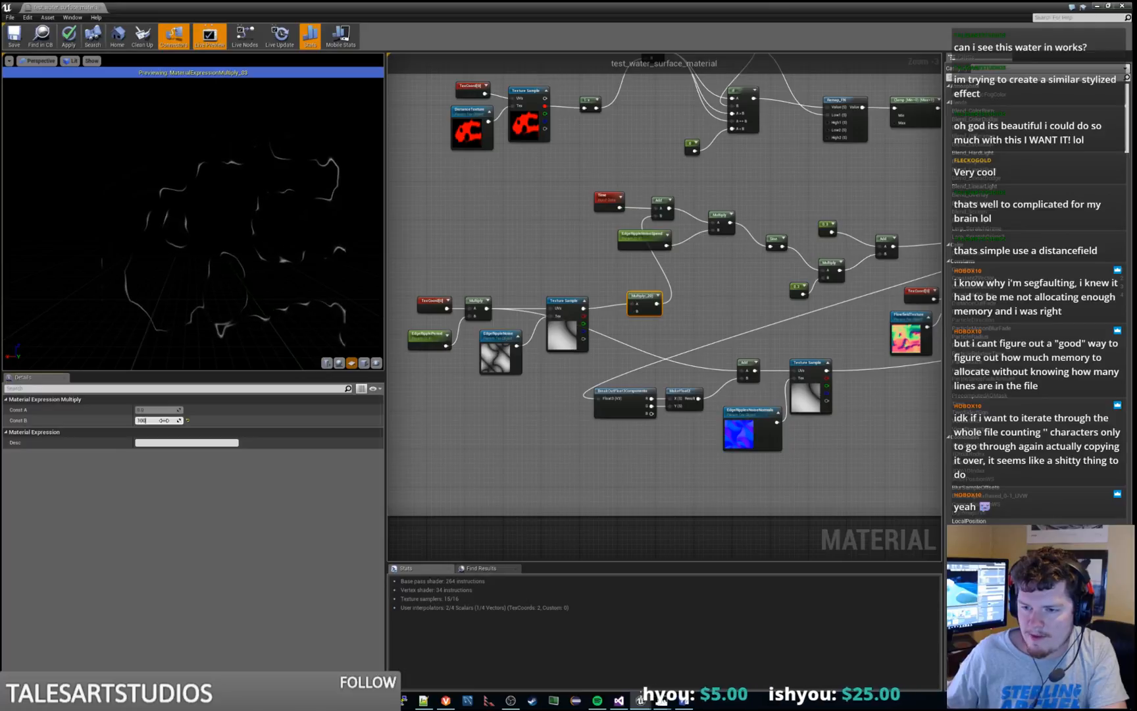
key("Return")
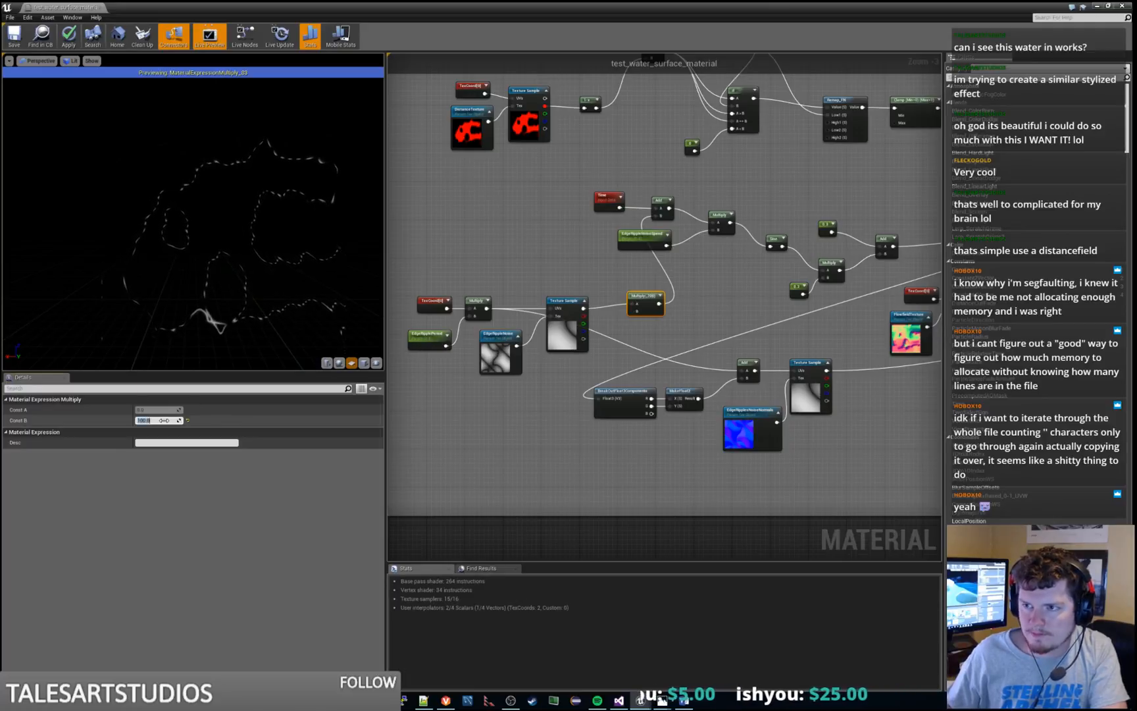
type("10")
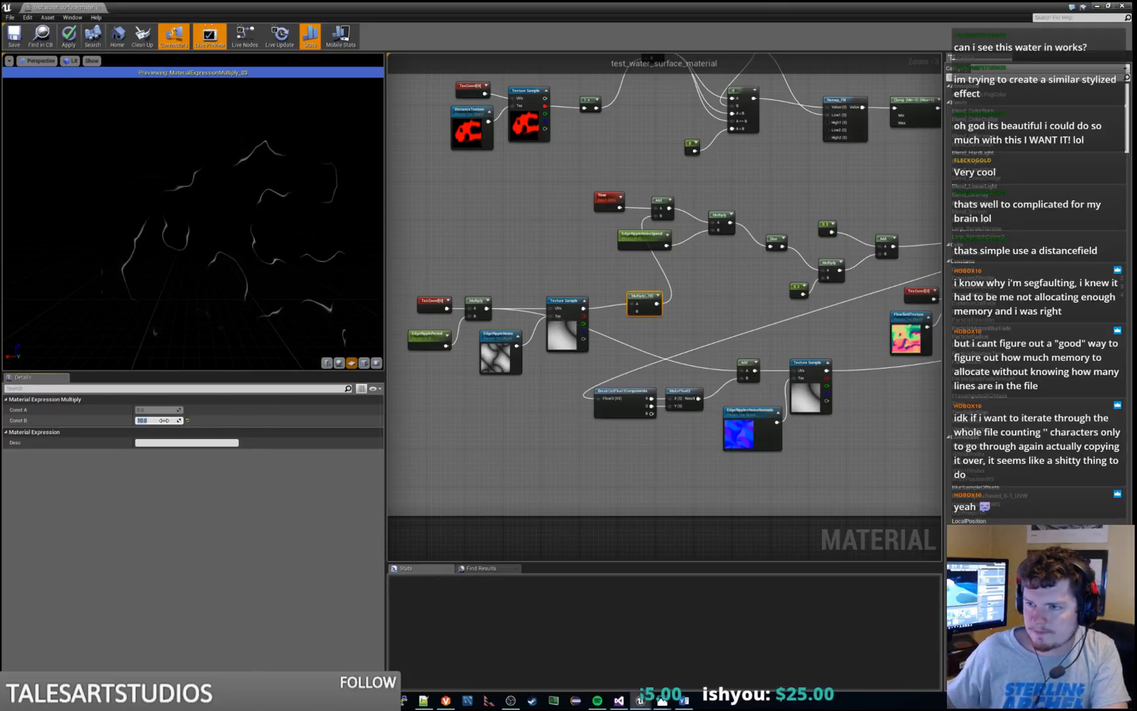
key("Return")
Add a Constant feeding the B input of the Multiply after the noise texture sample, rearrange both nodes, and convert the Constant to a parameter
left_click_drag(628, 311, 618, 335)
key("Return")
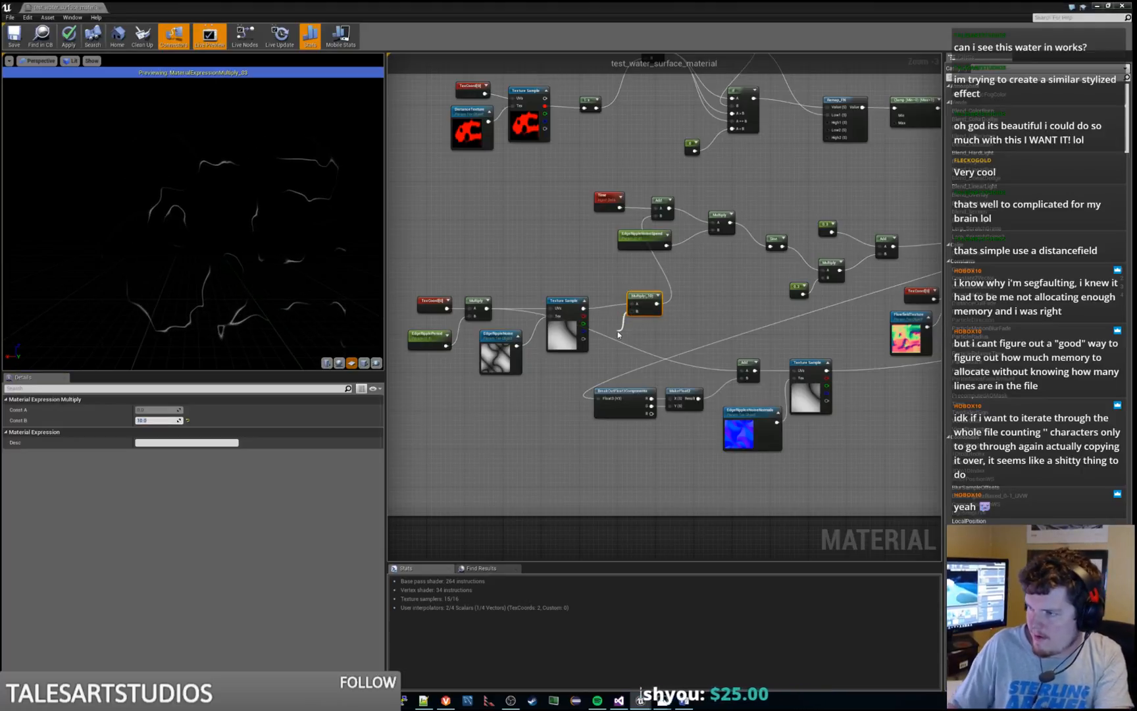
left_click_drag(636, 293, 661, 279)
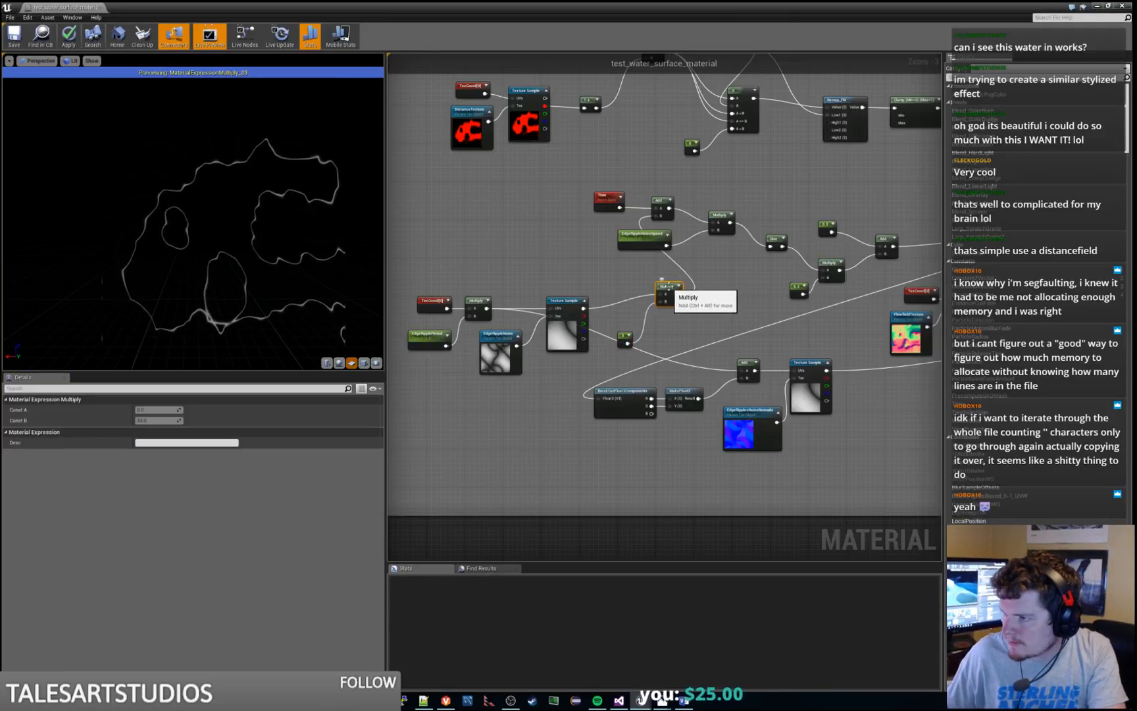
left_click_drag(624, 338, 633, 319)
right_click(634, 318)
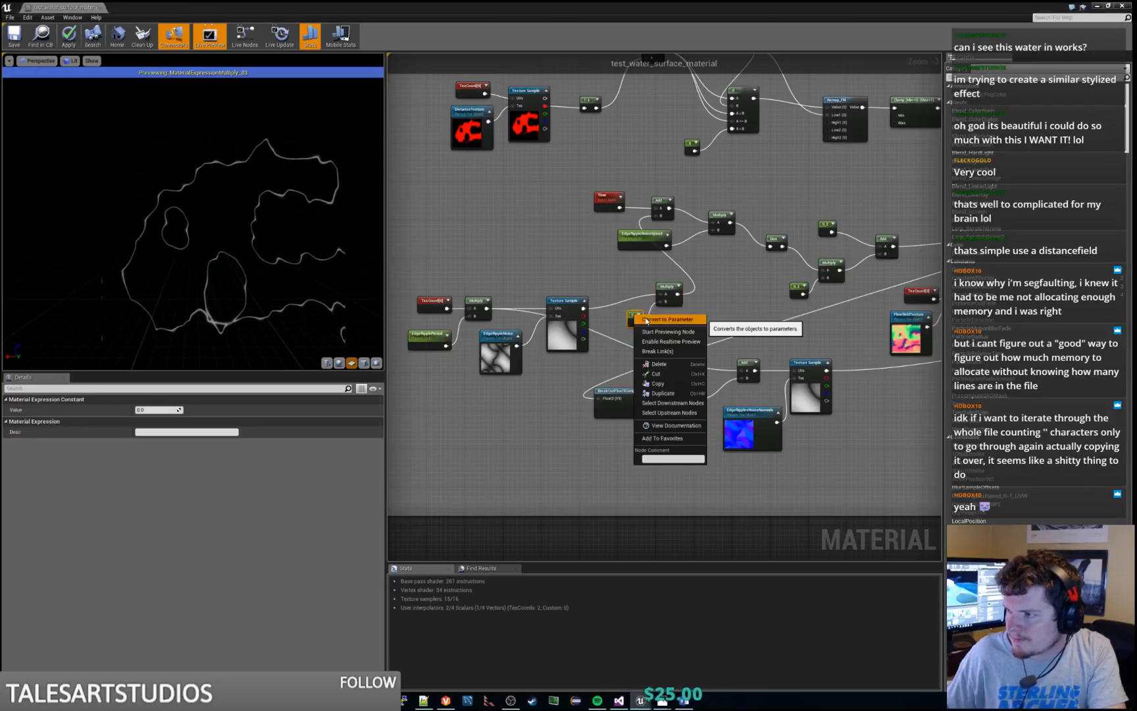
left_click(666, 319)
Name the new parameter EdgeRipplePeriodOffset and set its default value to 10
left_click(153, 410)
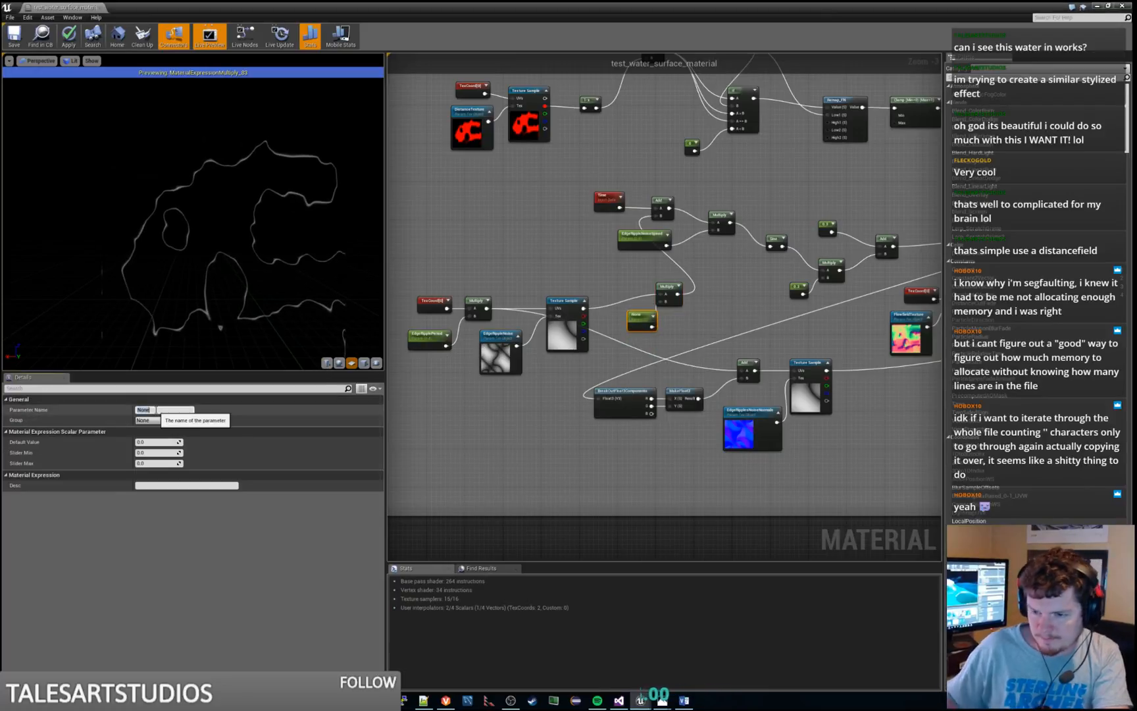
type("EdgeRipple")
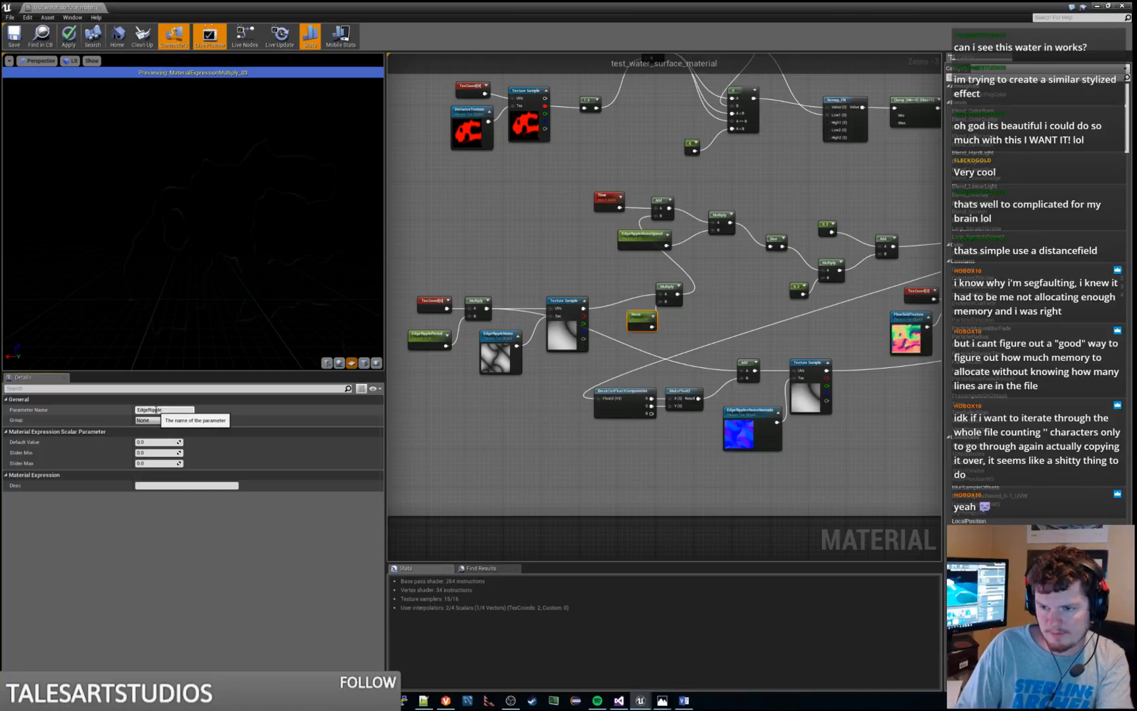
type("PeriodOffs")
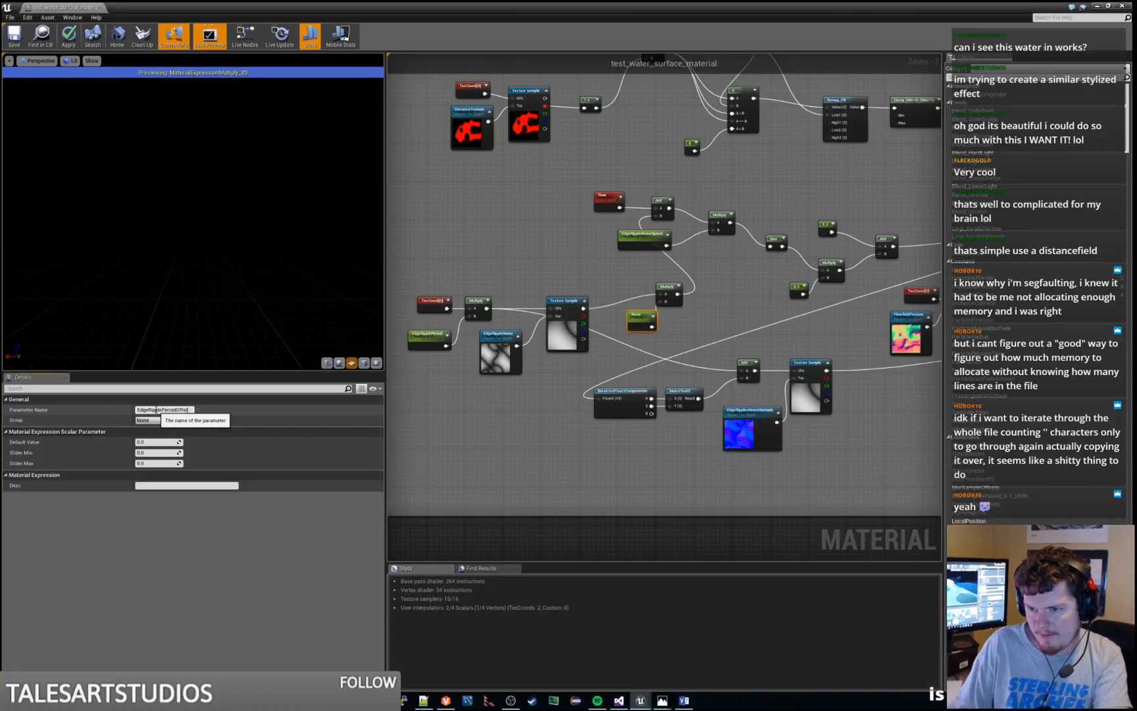
type("et")
key("Return")
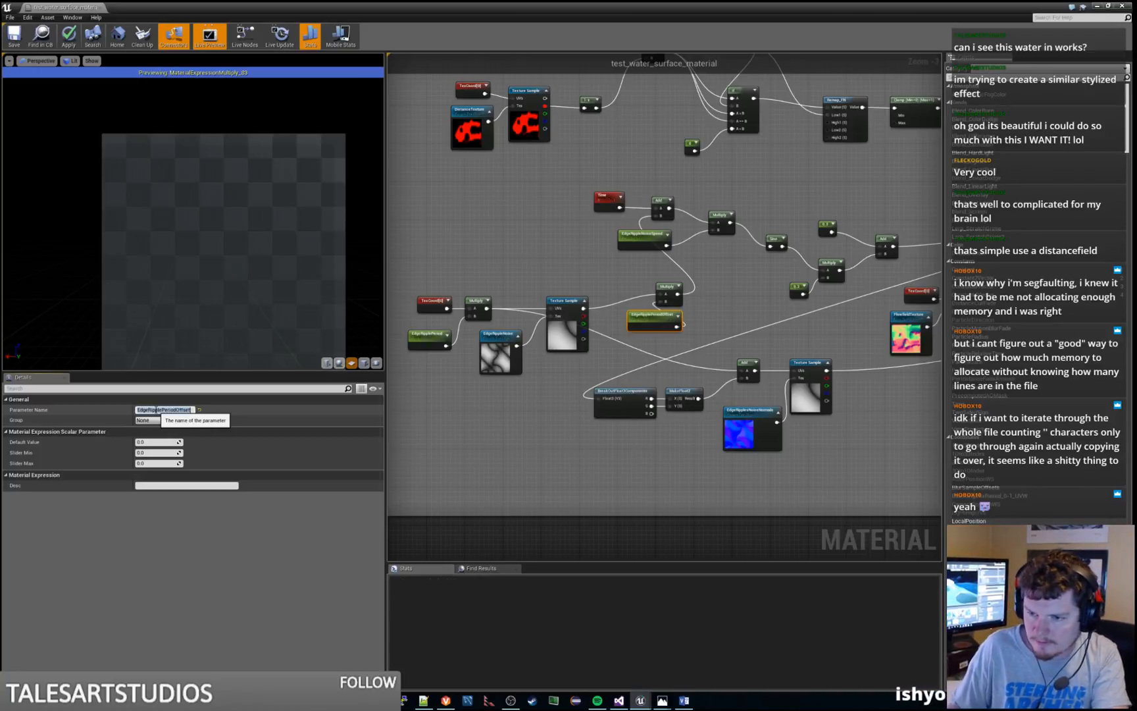
left_click(159, 441)
type("10")
key("Return")
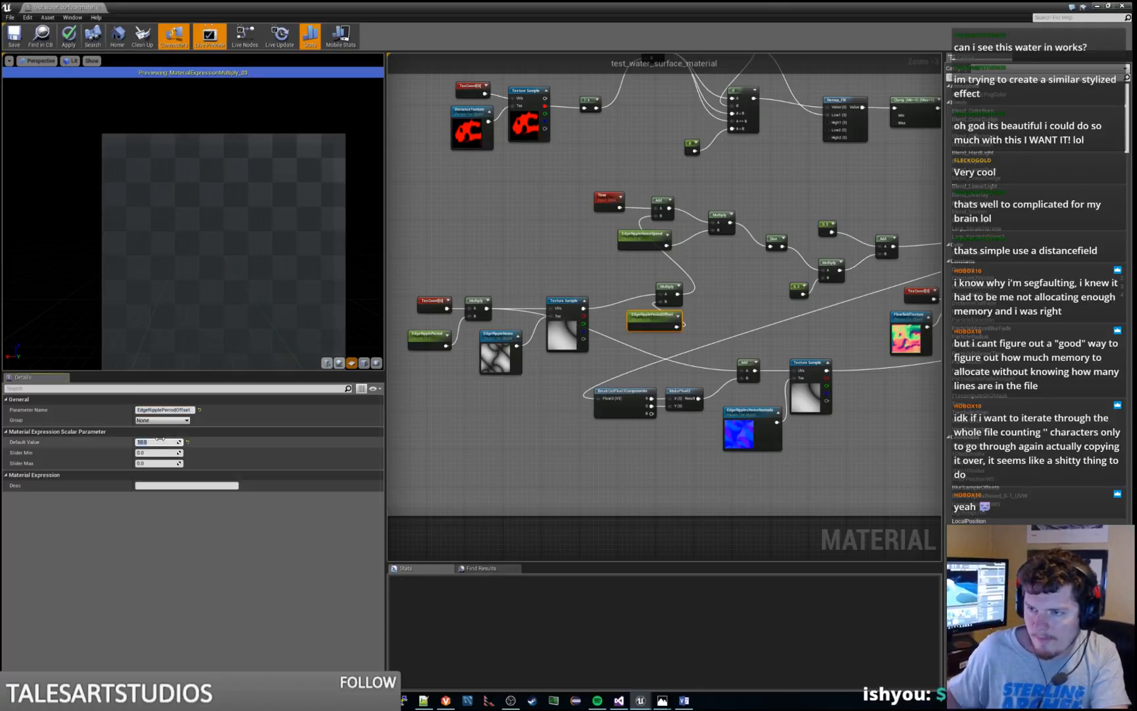
Place the EdgeRipplePeriodOffset node between the noise texture sample and its Multiply node, and shift that Multiply to make room
left_click_drag(671, 285, 709, 286)
left_click_drag(655, 313, 636, 313)
left_click_drag(705, 291, 699, 305)
Move the noise node group, from TexCoord and EdgeRipplePeriod to the Multiply, up beside the Time node and select the adjoining Add node
right_click_drag(587, 275, 704, 259)
left_click_drag(468, 267, 821, 361)
left_click_drag(812, 292, 691, 290)
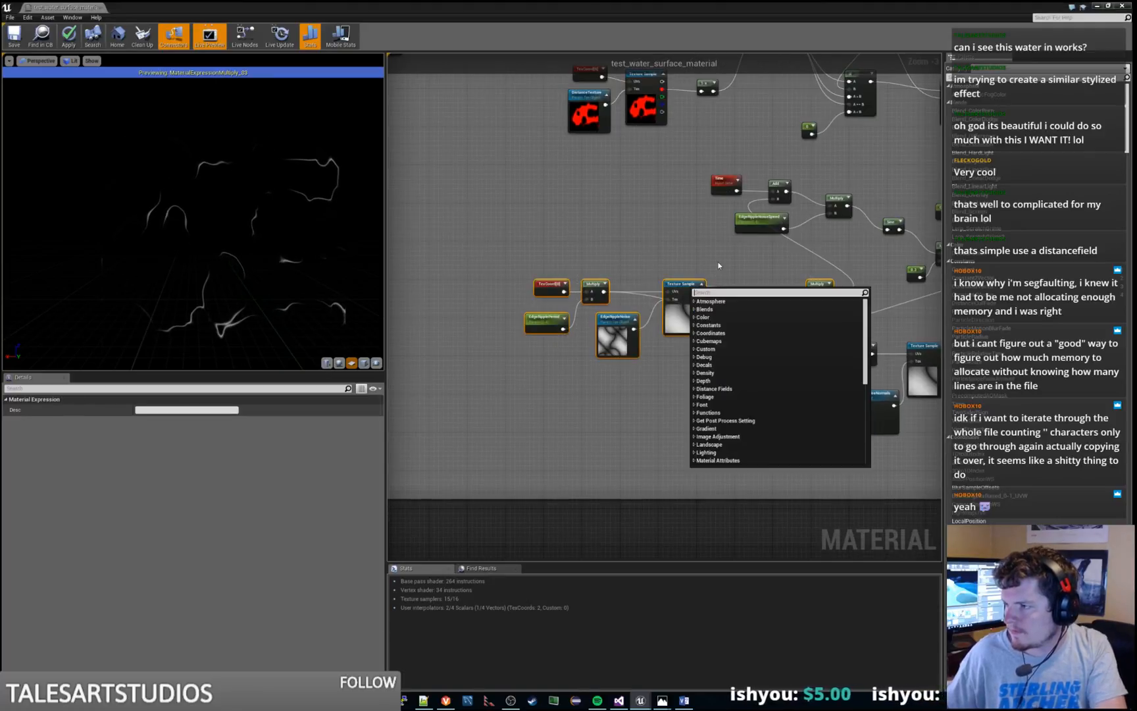
left_click(715, 263)
left_click_drag(481, 266, 838, 362)
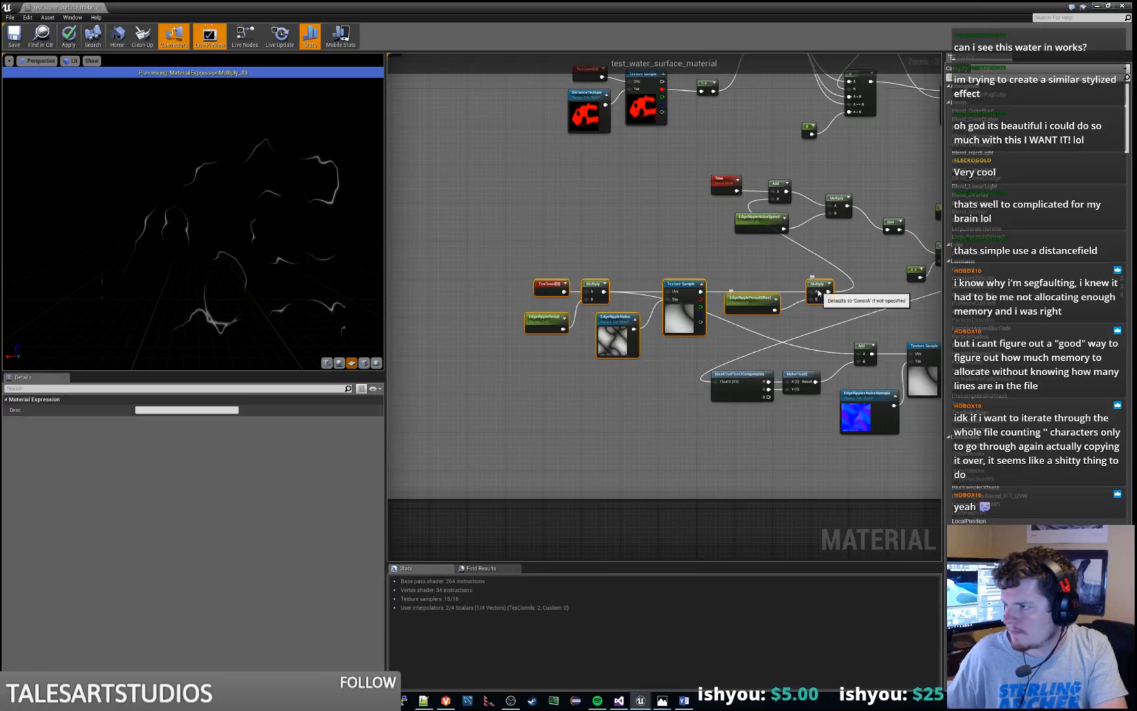
left_click_drag(816, 293, 684, 203)
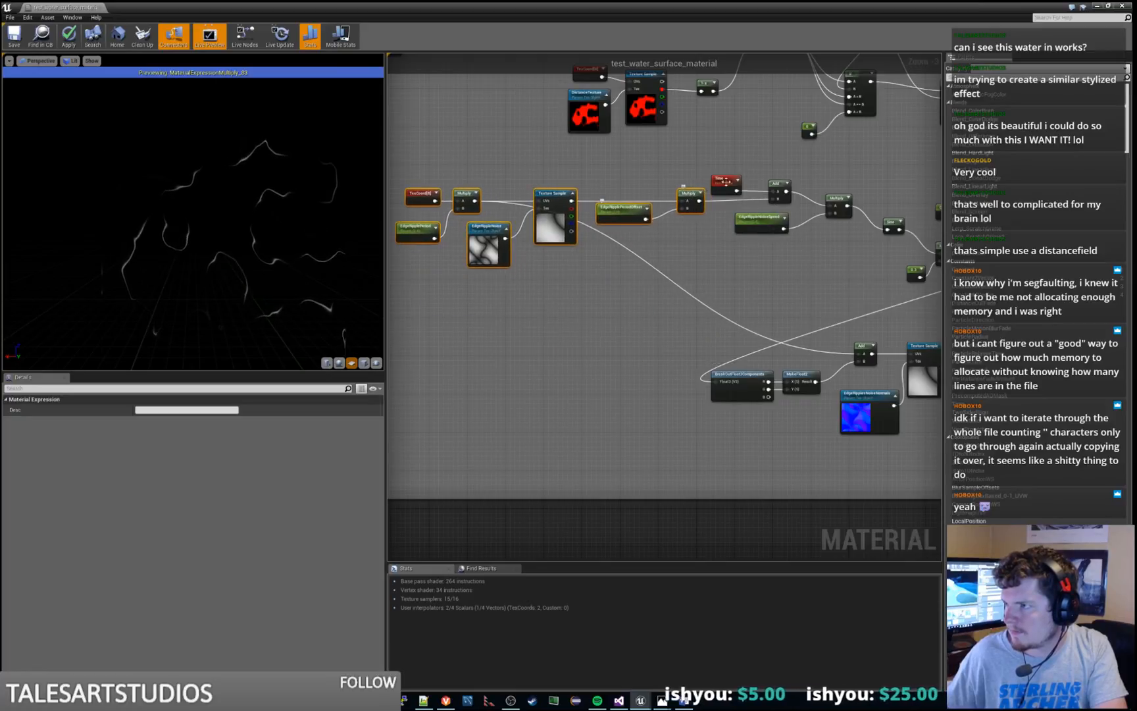
left_click(780, 192)
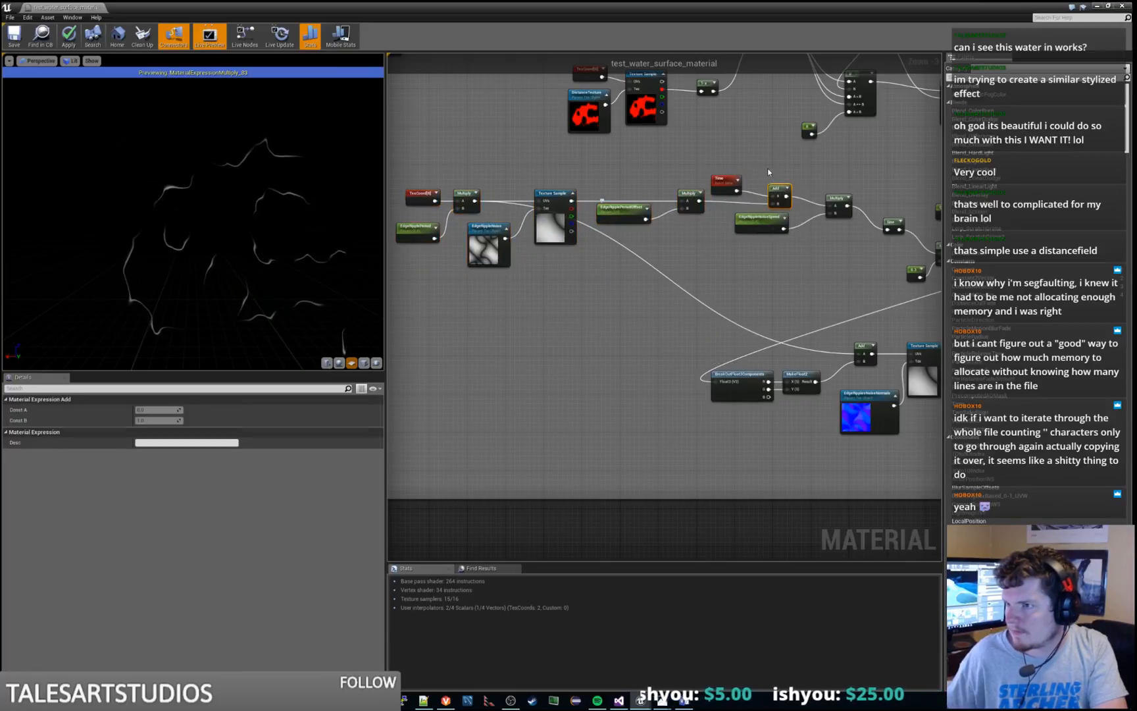
left_click(594, 330)
Select the parameter name text of EdgeRipplePeriod and of EdgeRipplePeriodOffset
right_click_drag(594, 330, 657, 369)
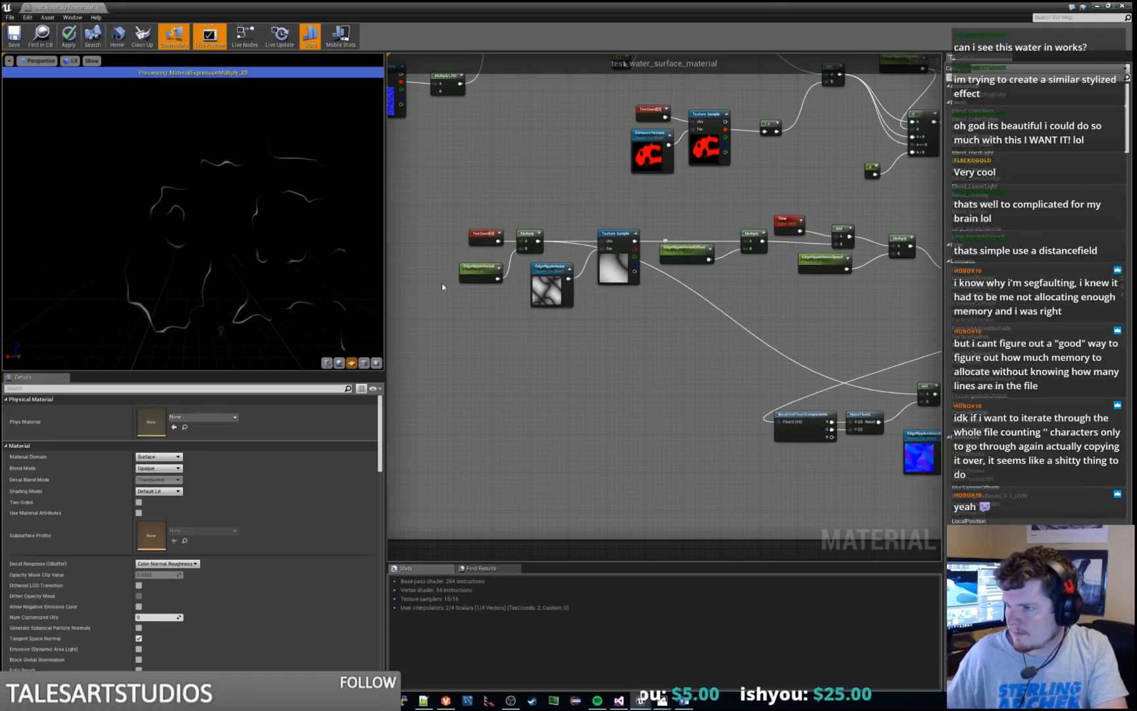
left_click(480, 268)
left_click(179, 409)
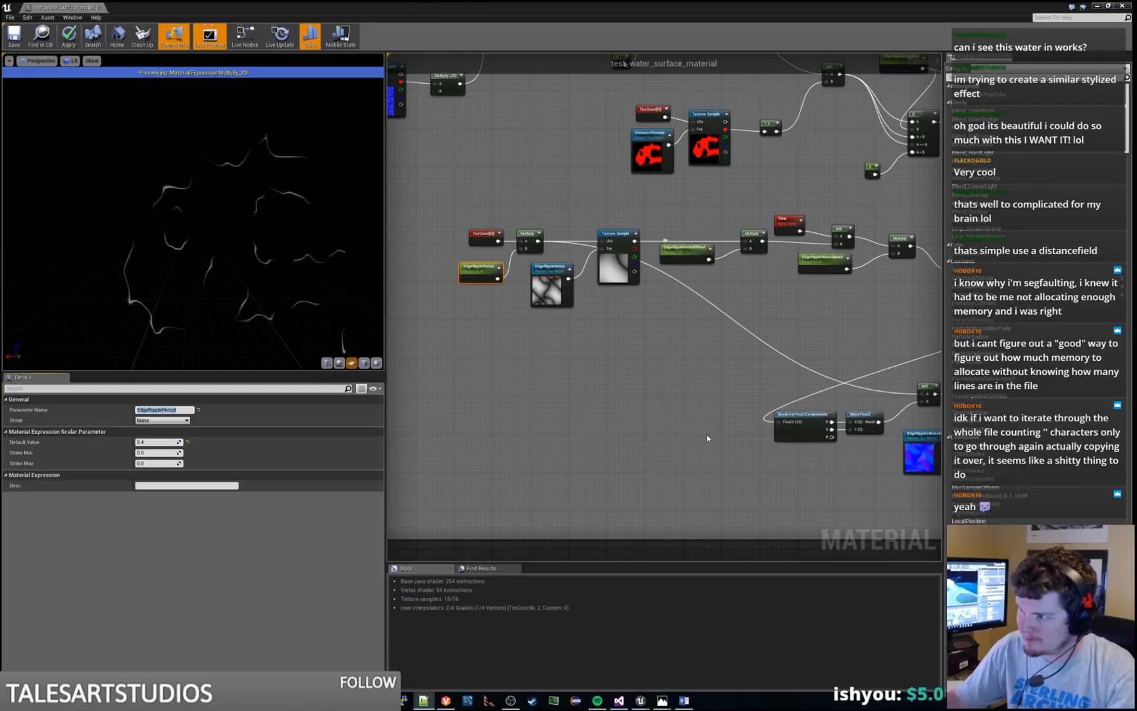
left_click(684, 248)
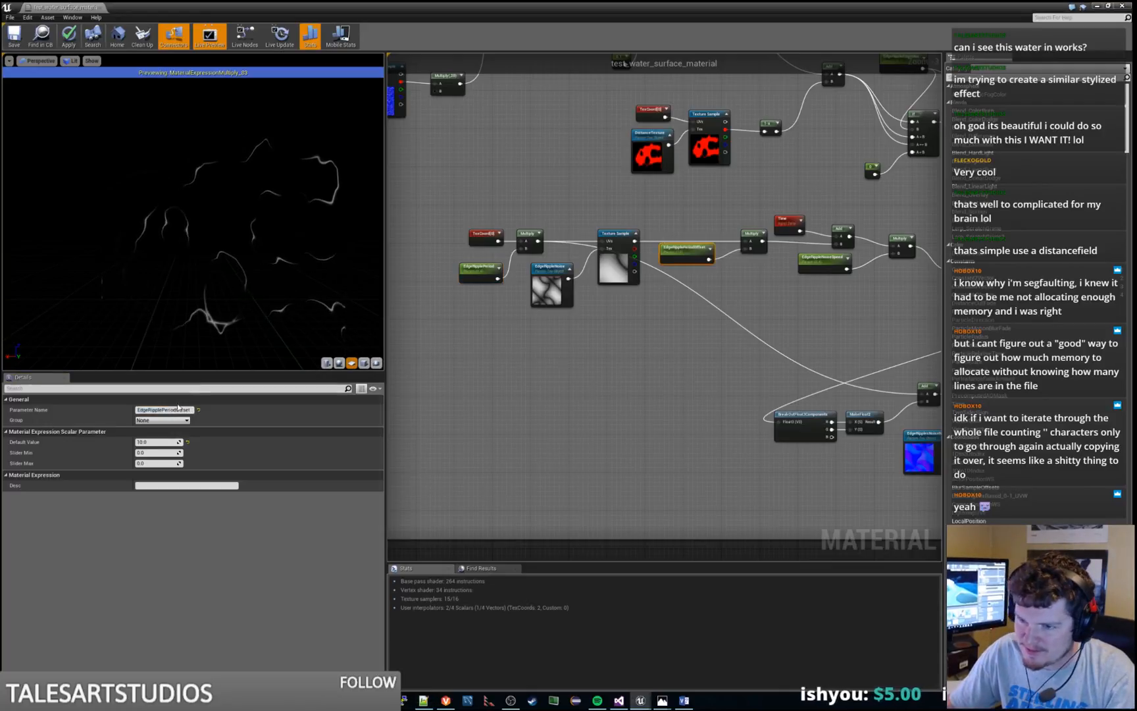
left_click_drag(177, 409, 186, 410)
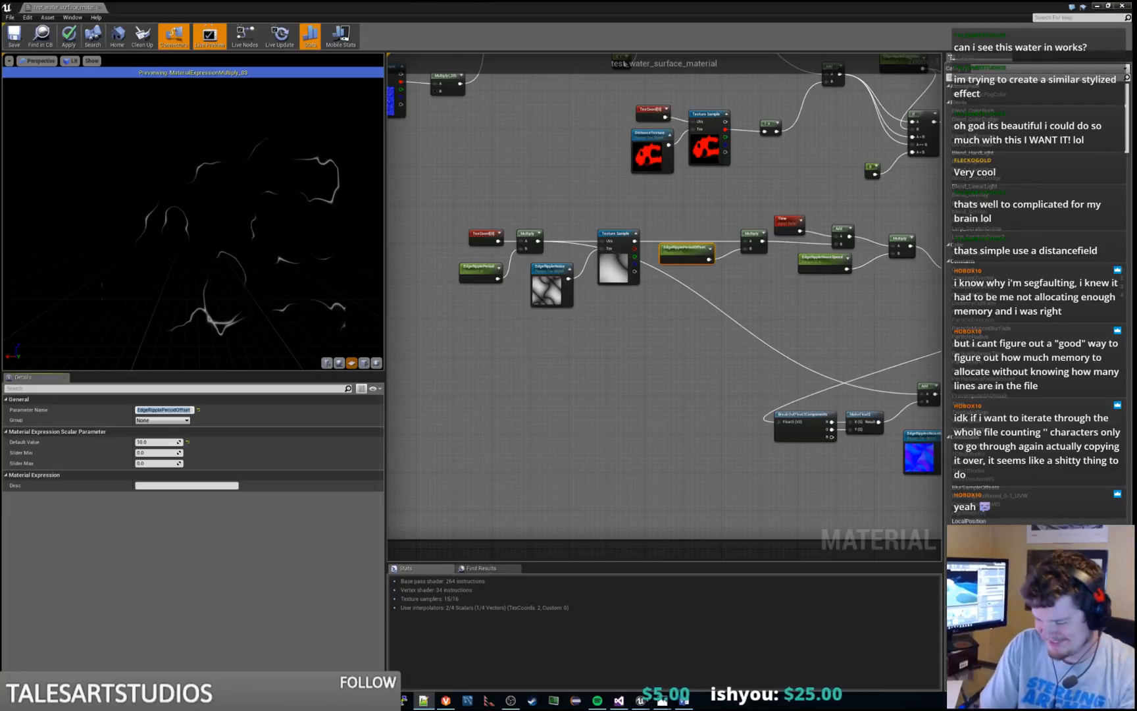
left_click(841, 312)
Try 10 as the default value of the EdgeRippleNoiseSpeed parameter, and set it back to 0.4
right_click_drag(841, 313, 670, 414)
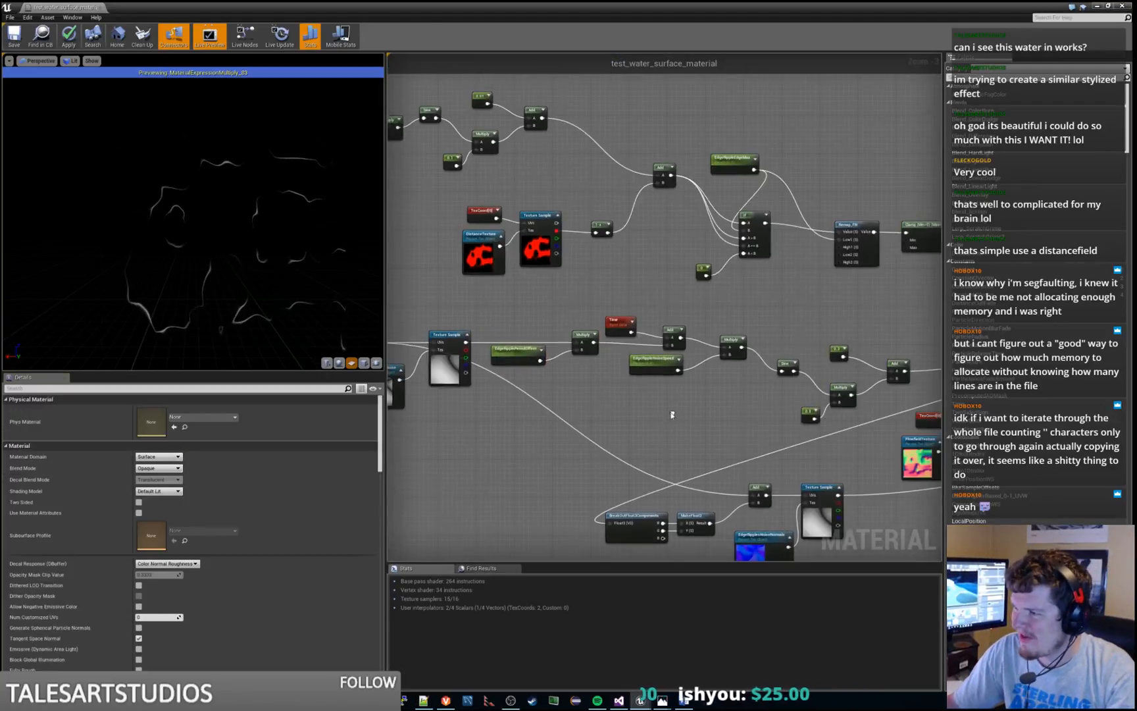
left_click(652, 363)
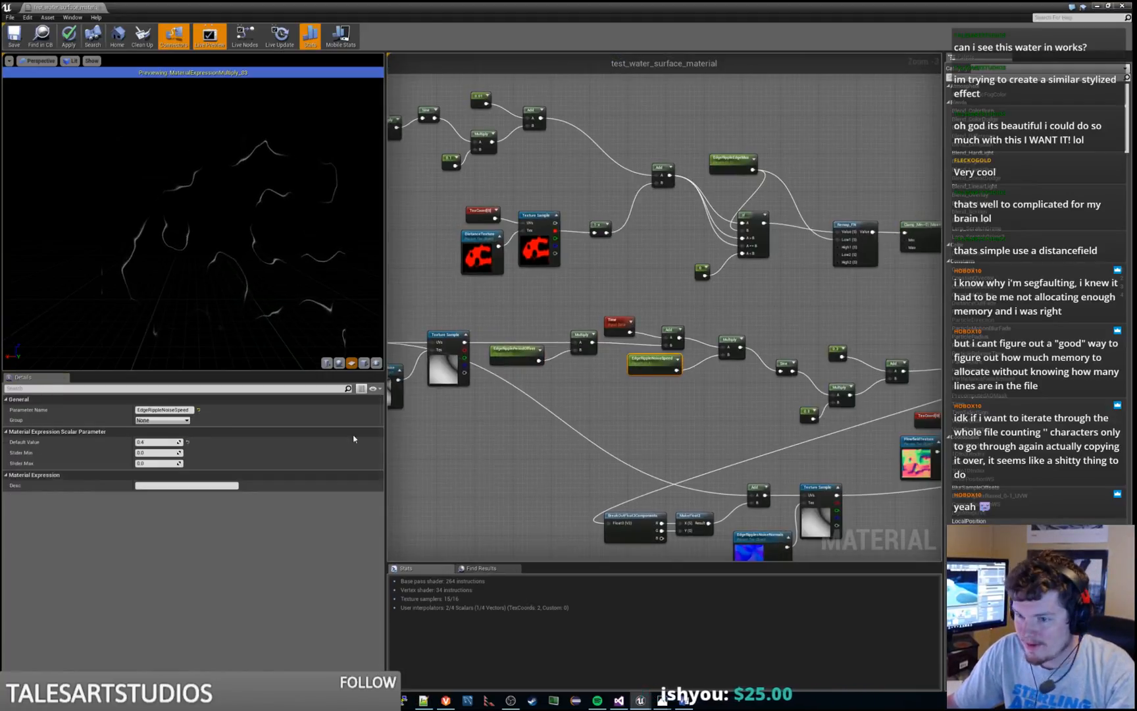
left_click(168, 442)
type("10")
key("Return")
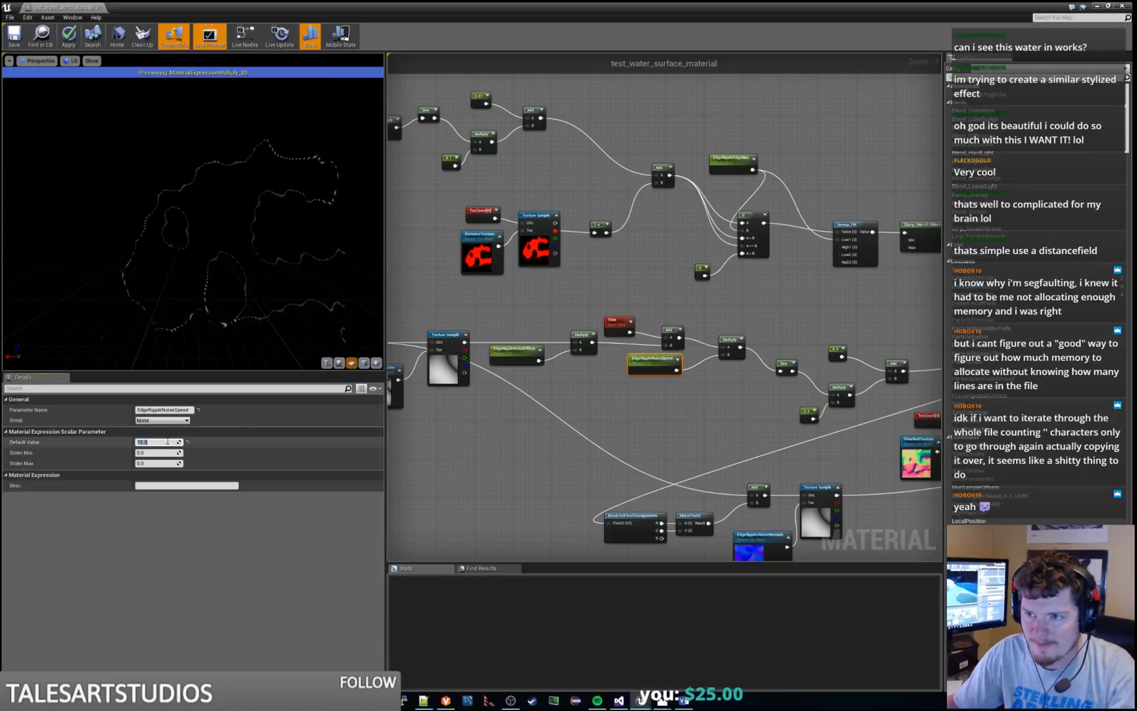
left_click(714, 409)
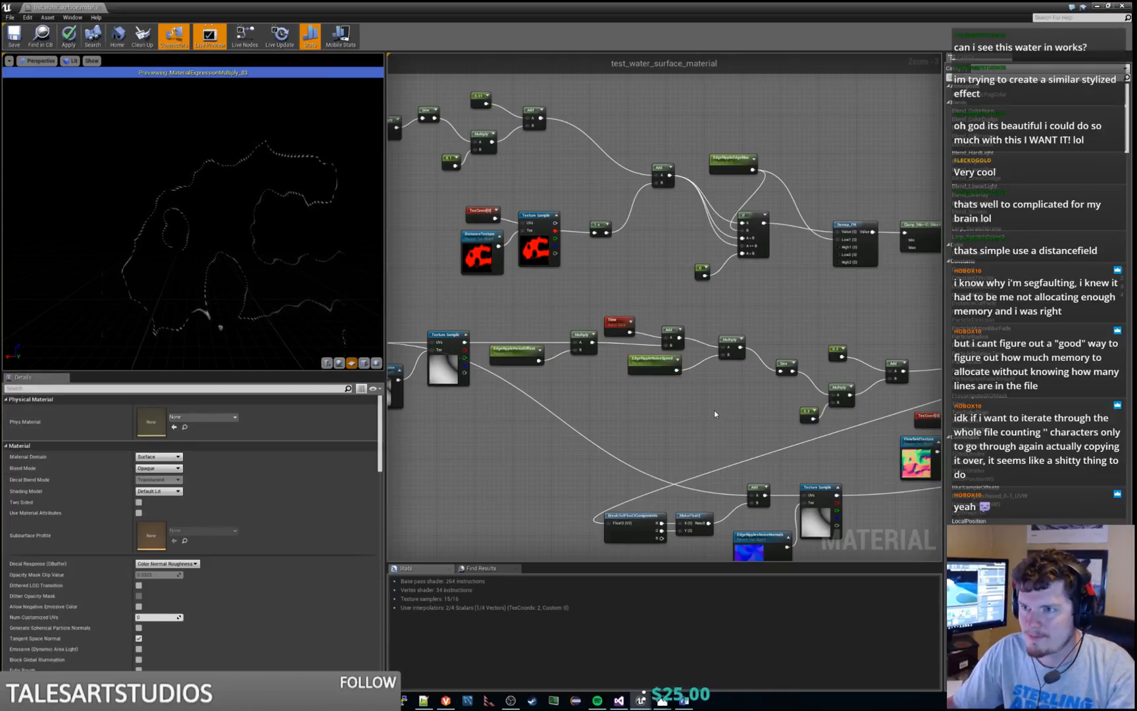
left_click(655, 368)
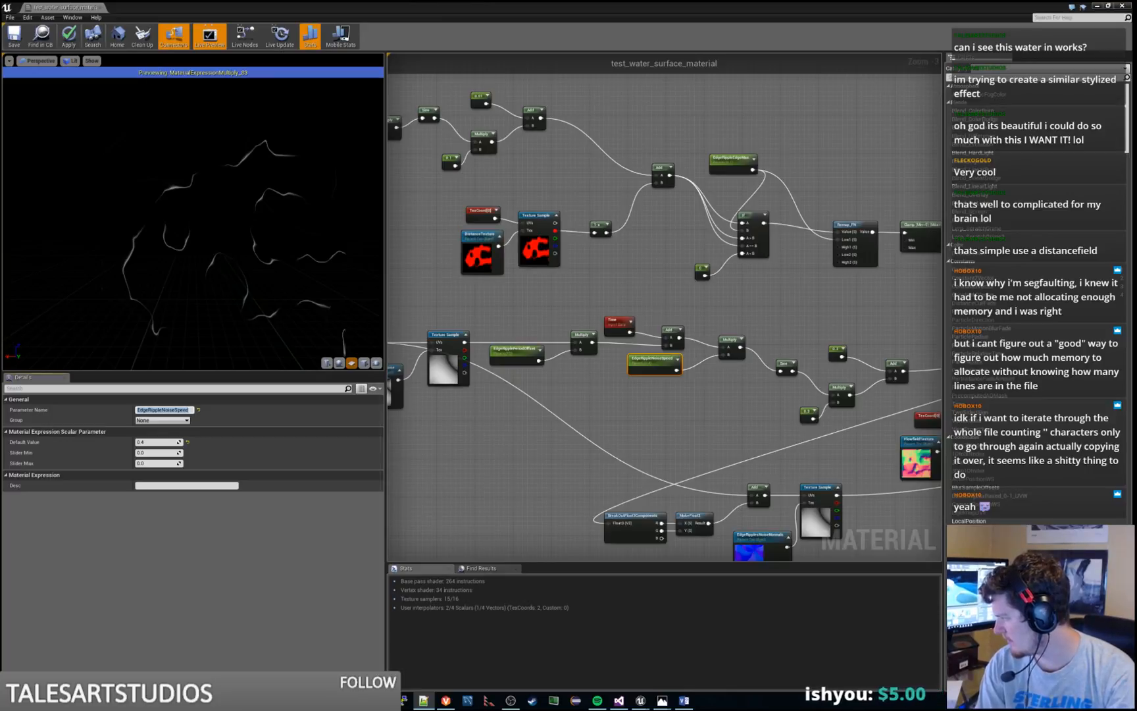
Move the Sine, Multiply and Add nodes with their two constants up into line with the preceding Multiply node
left_click(639, 429)
right_click_drag(761, 329, 591, 266)
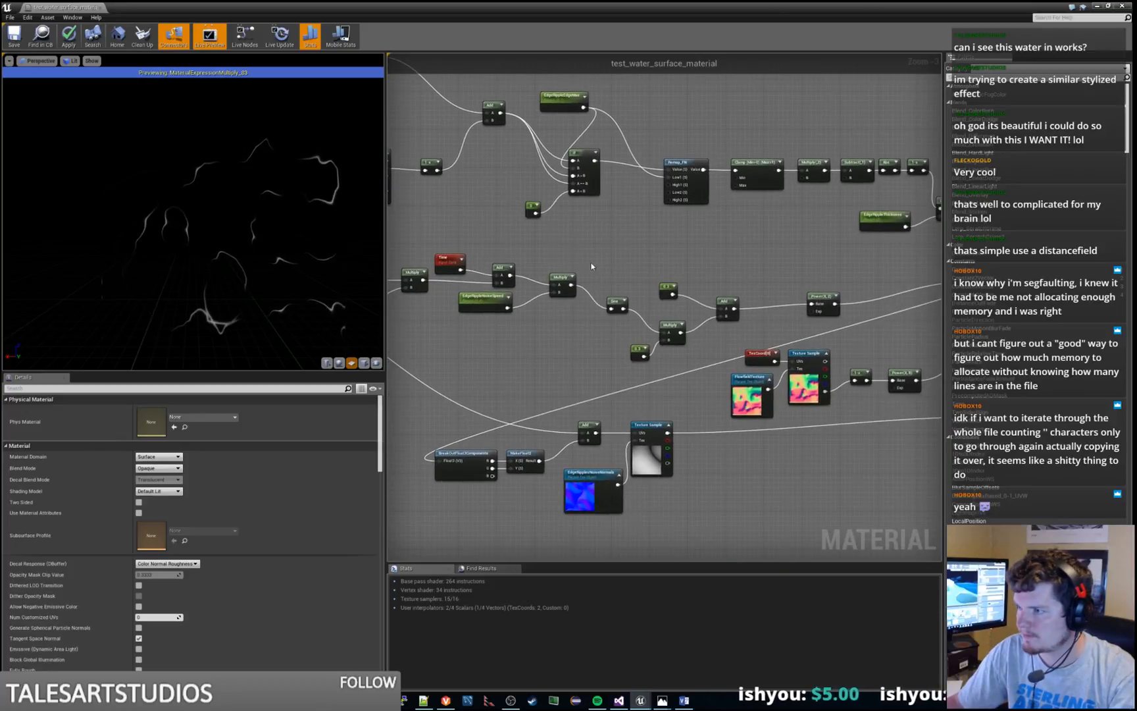
left_click_drag(591, 266, 740, 363)
left_click_drag(726, 307, 726, 281)
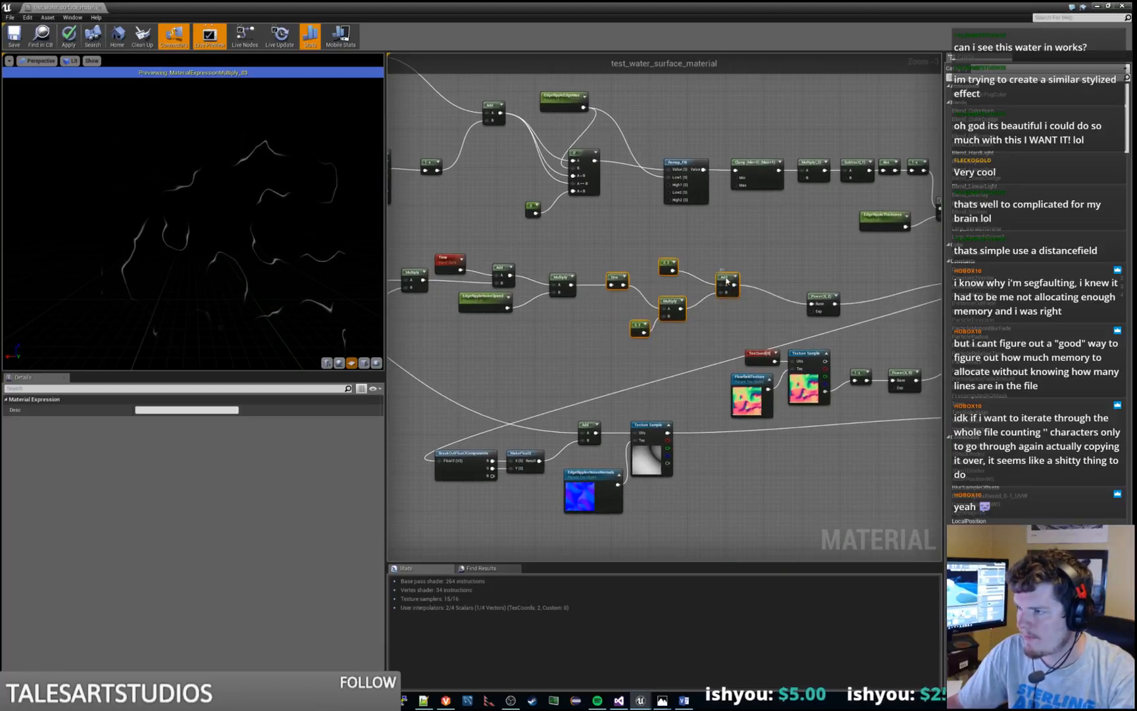
left_click(724, 321)
Preview the Power node, try converting the 0.3 constant feeding the Add node to a parameter, and undo the conversion
right_click(828, 296)
left_click(838, 303)
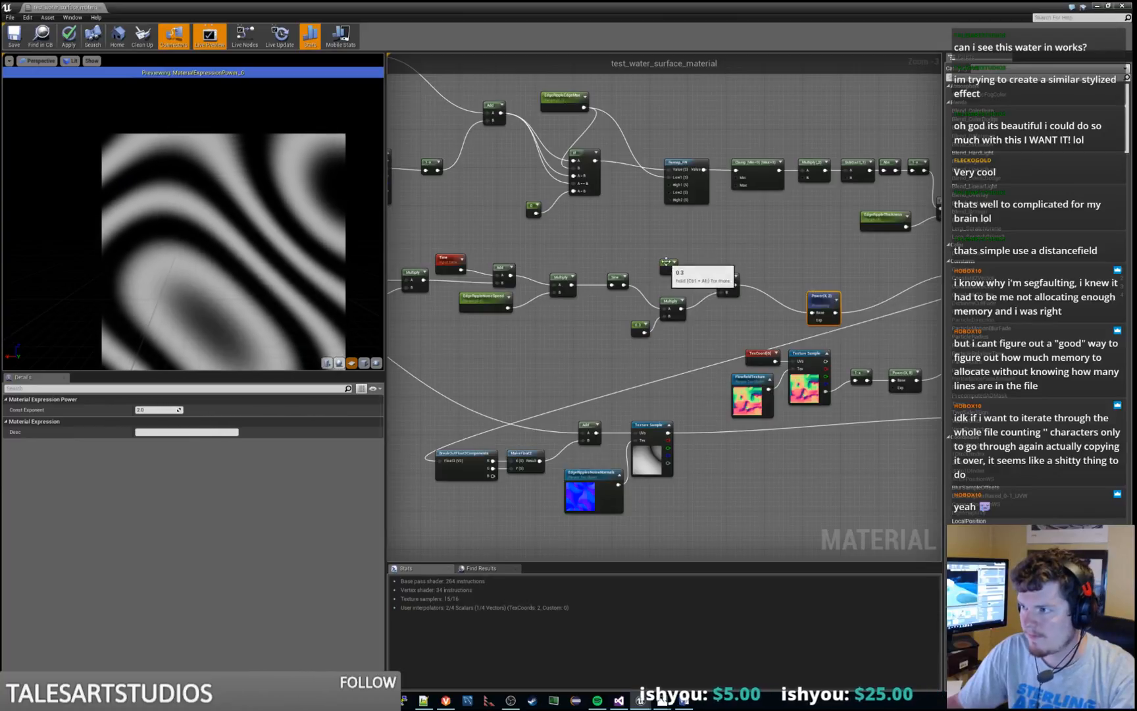
right_click(666, 261)
left_click(697, 272)
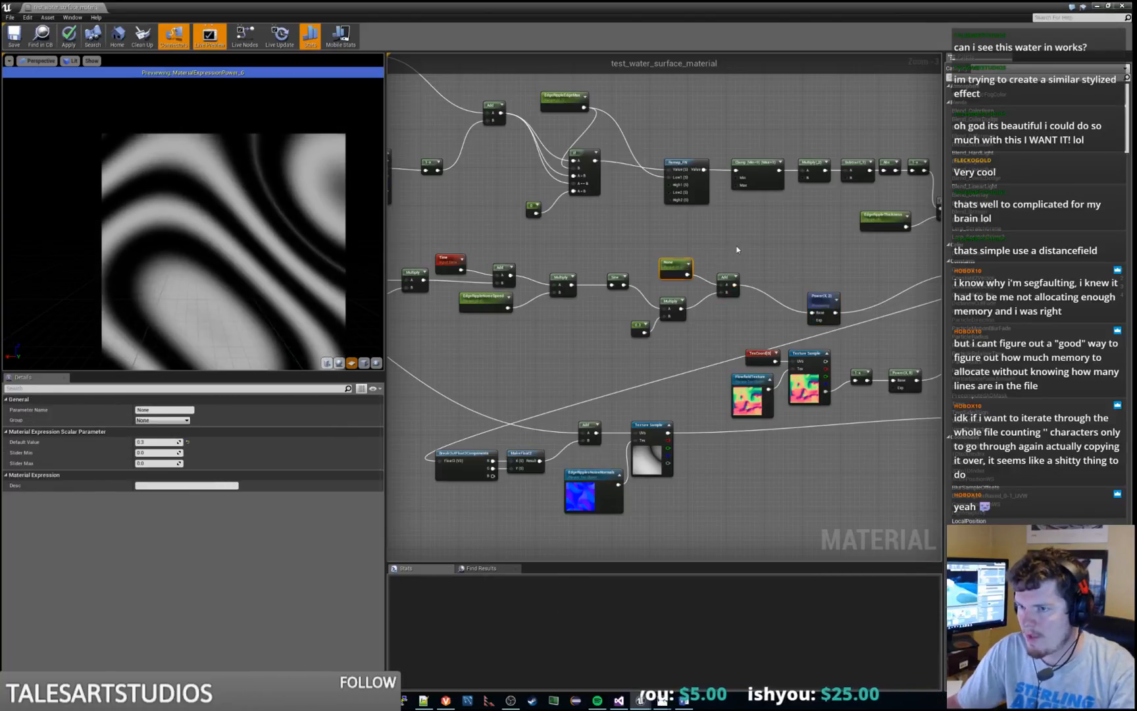
left_click(737, 248)
key("ctrl+z")
Stop previewing the Power node and preview the Multiply node that it feeds
right_click_drag(800, 275, 661, 267)
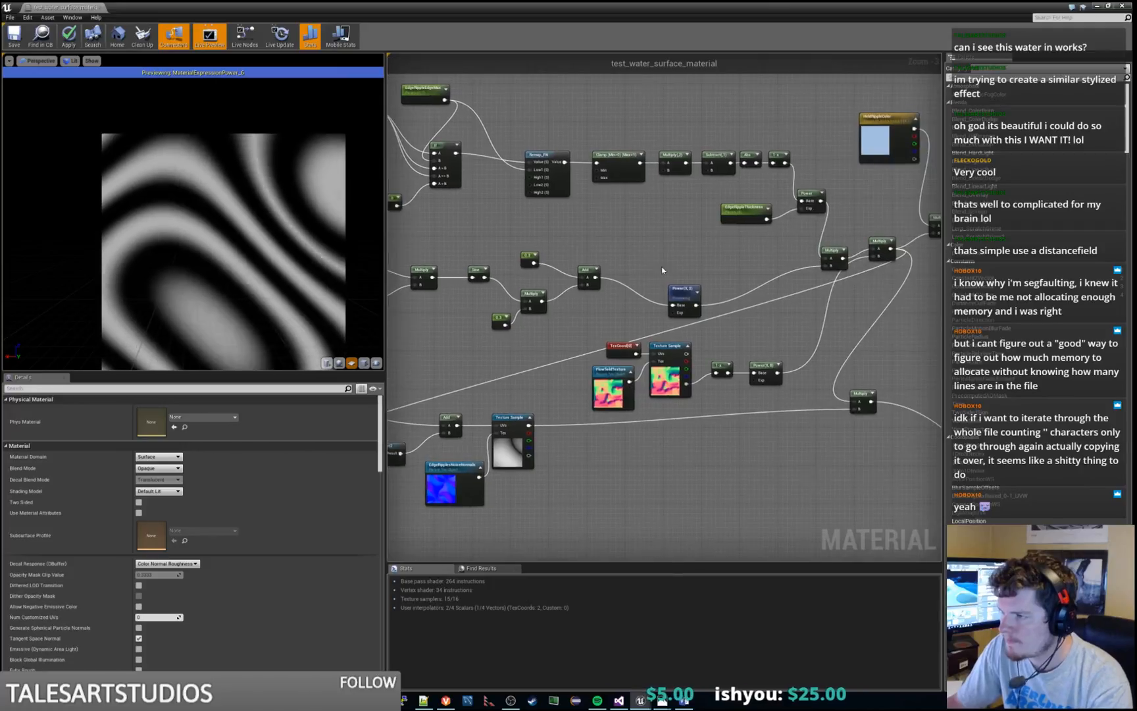
right_click(688, 292)
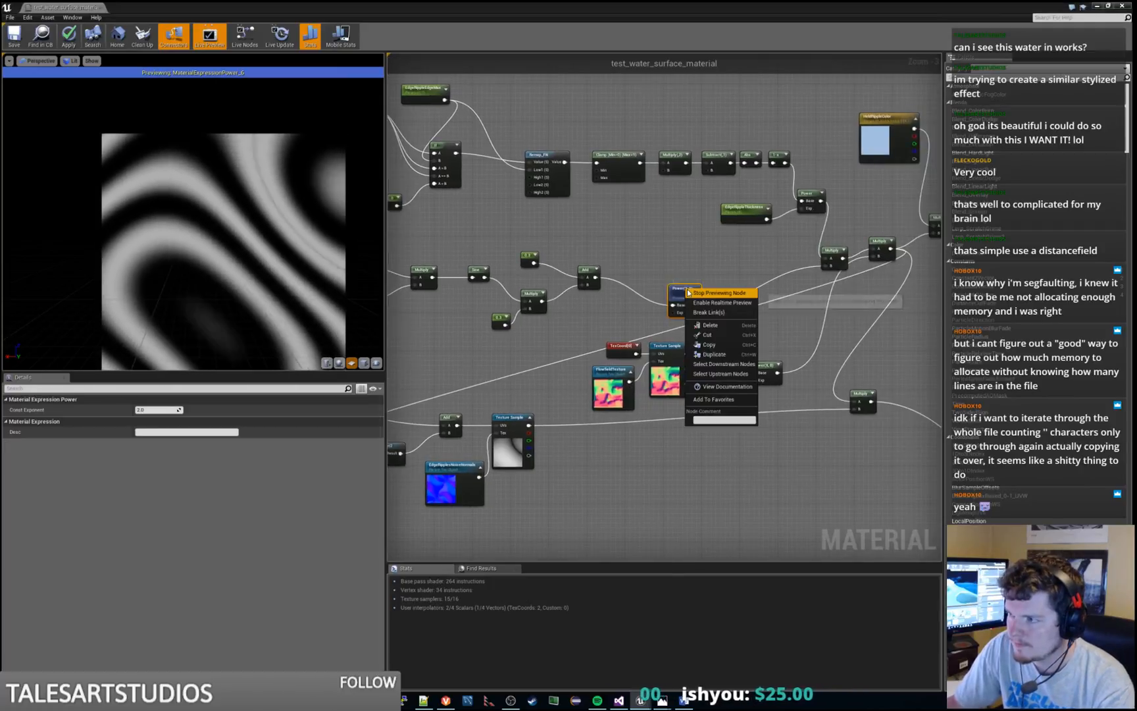
left_click(691, 292)
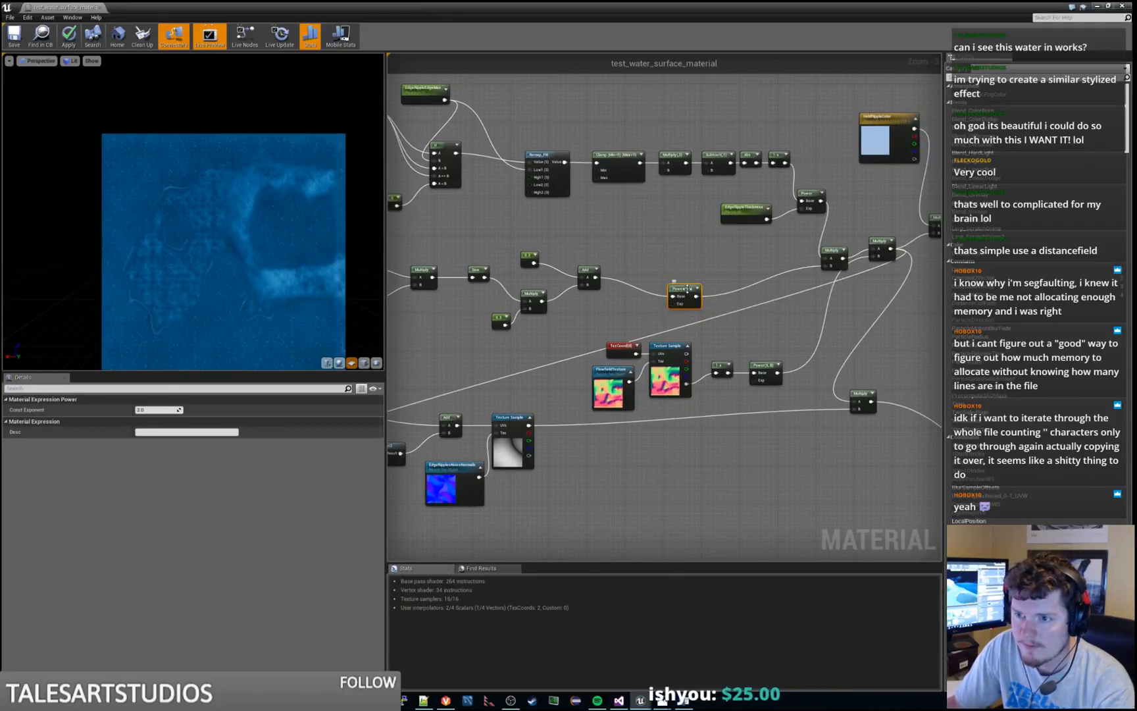
right_click(826, 248)
left_click(846, 260)
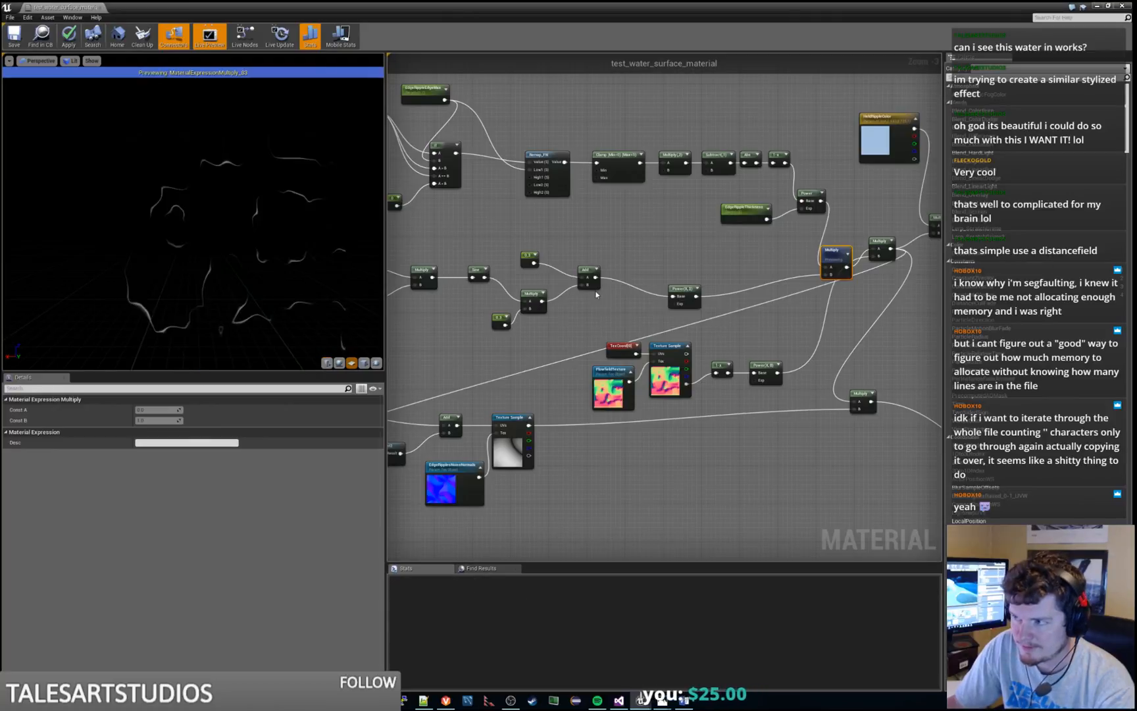
Preview the lower Multiply node fed by the EdgeRipple normals texture sample
right_click_drag(564, 352, 779, 215)
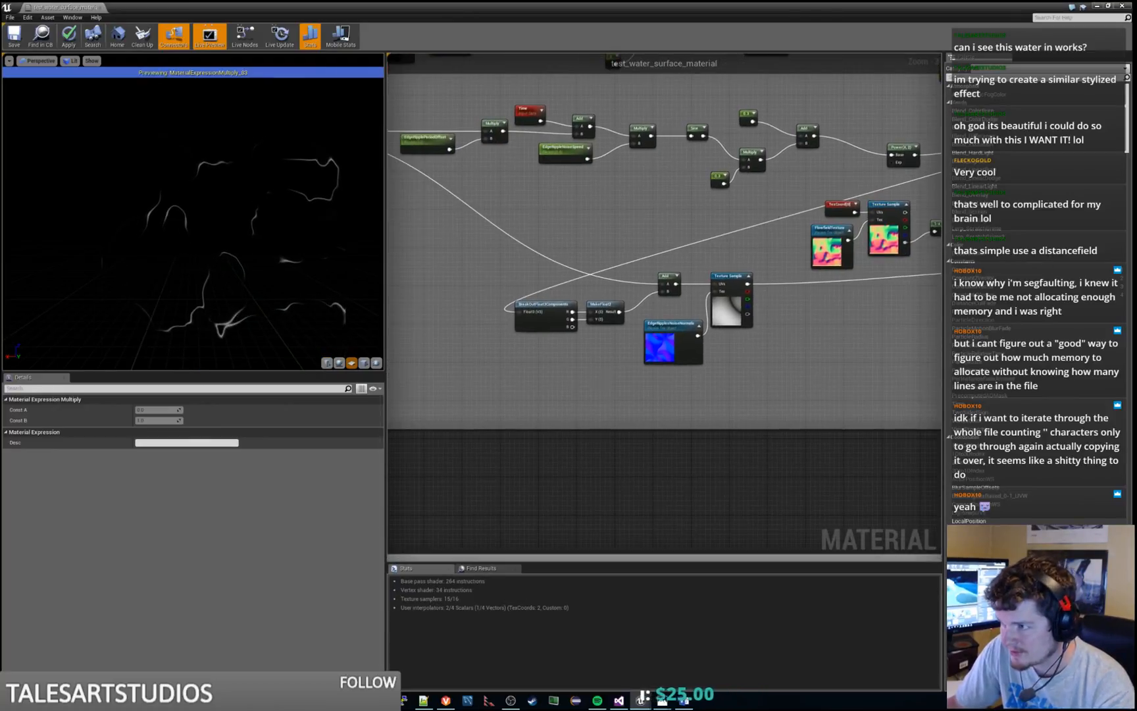
right_click_drag(690, 366, 506, 407)
right_click_drag(700, 378, 522, 451)
right_click(727, 370)
left_click(750, 378)
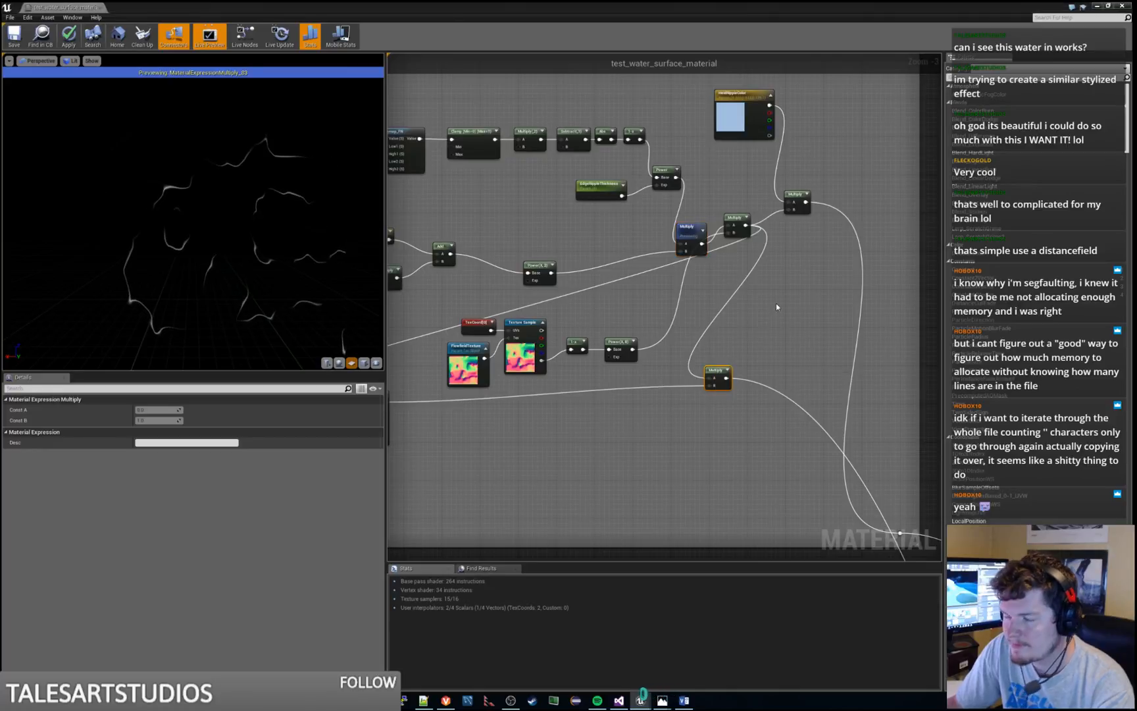
right_click_drag(776, 305, 699, 364)
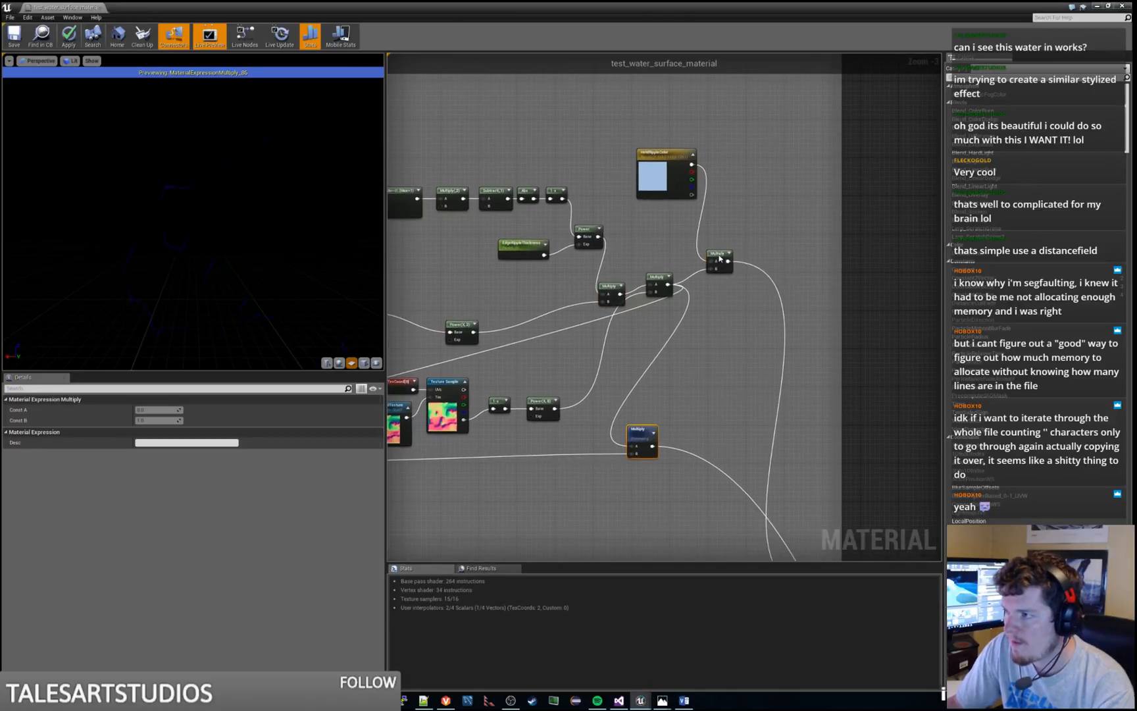
Preview the final Multiply node fed by the light-blue ripple color parameter, and stop the preview to show the full material
left_click(727, 257)
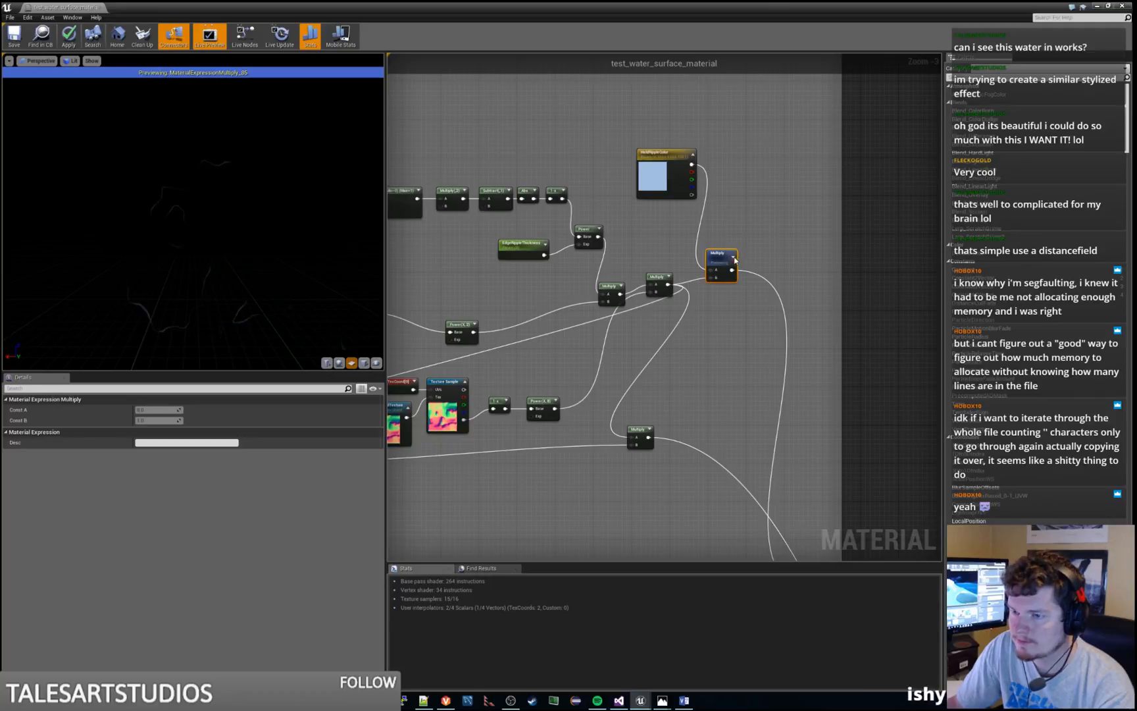
right_click(717, 255)
left_click(740, 263)
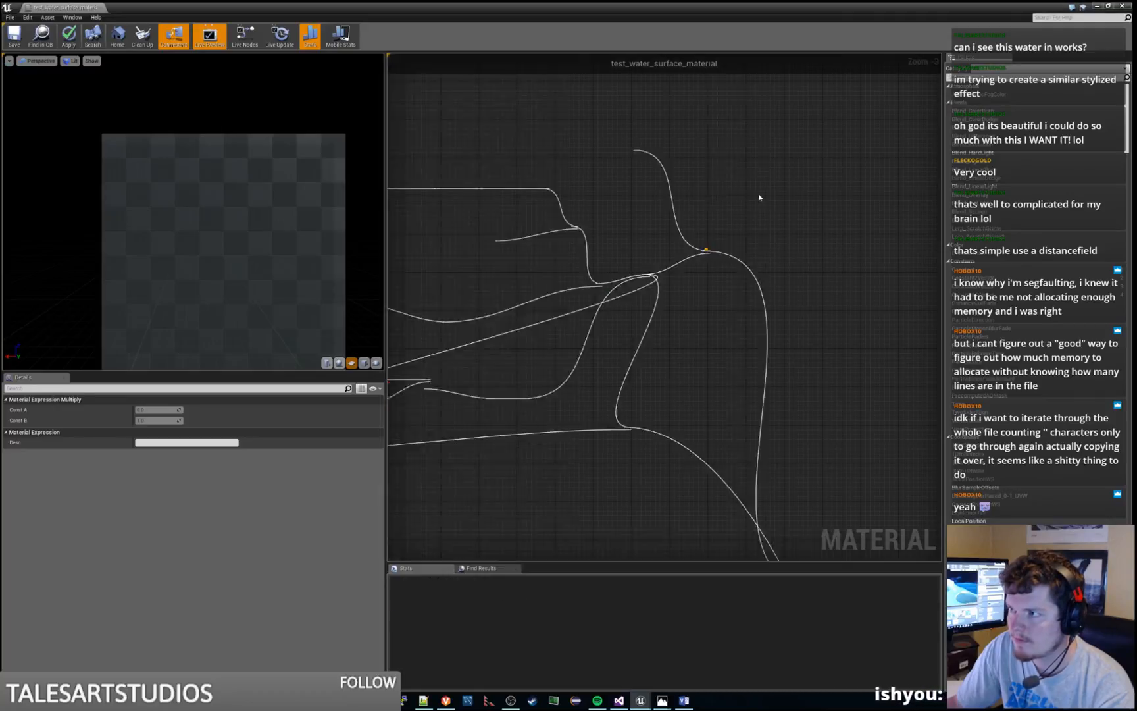
Move the light-blue ripple color parameter node down closer to the Multiply node that it feeds
left_click(759, 195)
left_click_drag(673, 156, 658, 190)
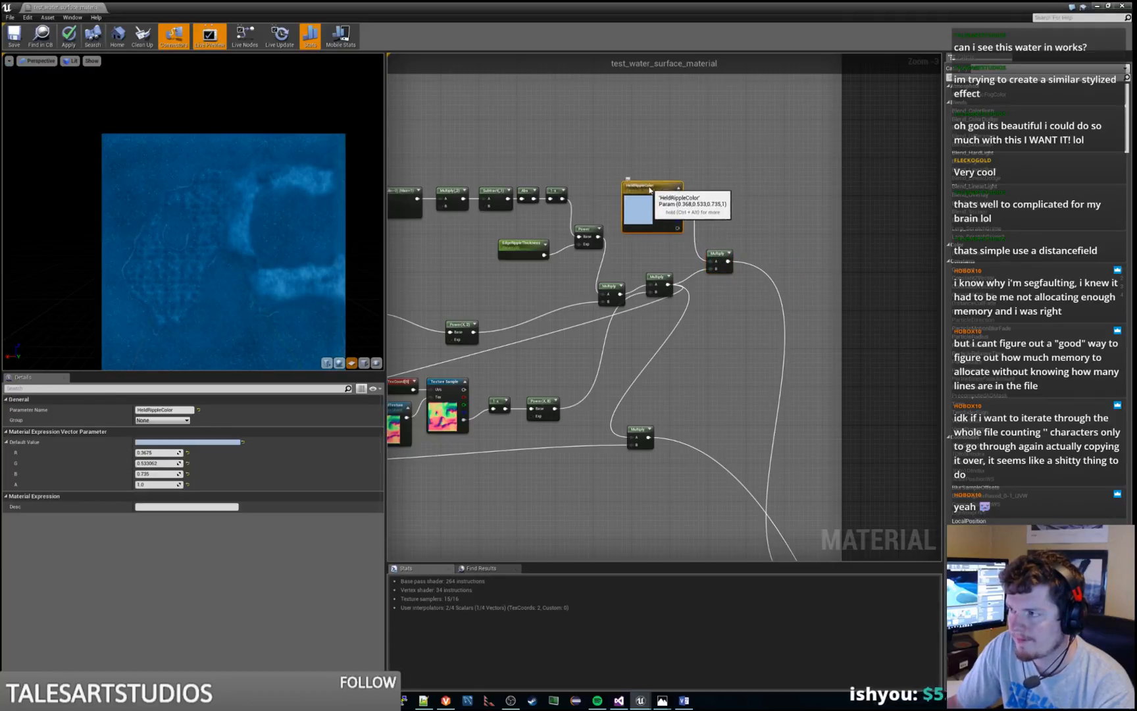
left_click(720, 176)
Apply the changes to the original water surface material and save it
scroll(717, 182, "down", 4)
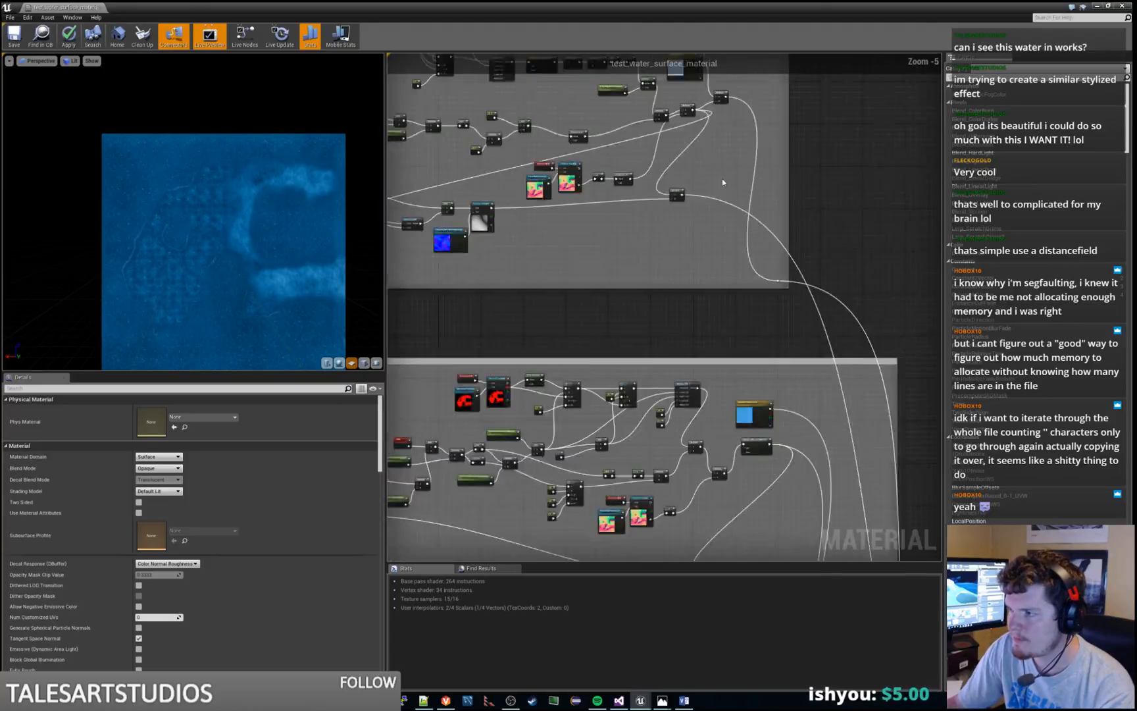
right_click_drag(611, 231, 649, 226)
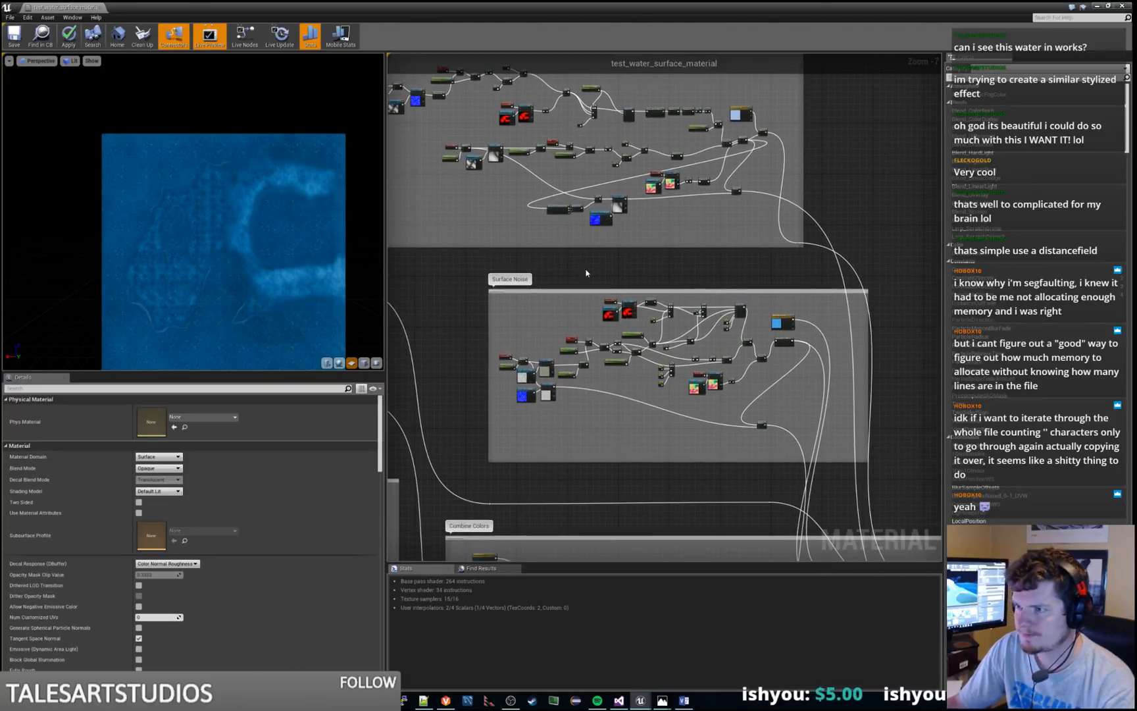
right_click_drag(587, 273, 730, 107)
scroll(614, 327, "up", 5)
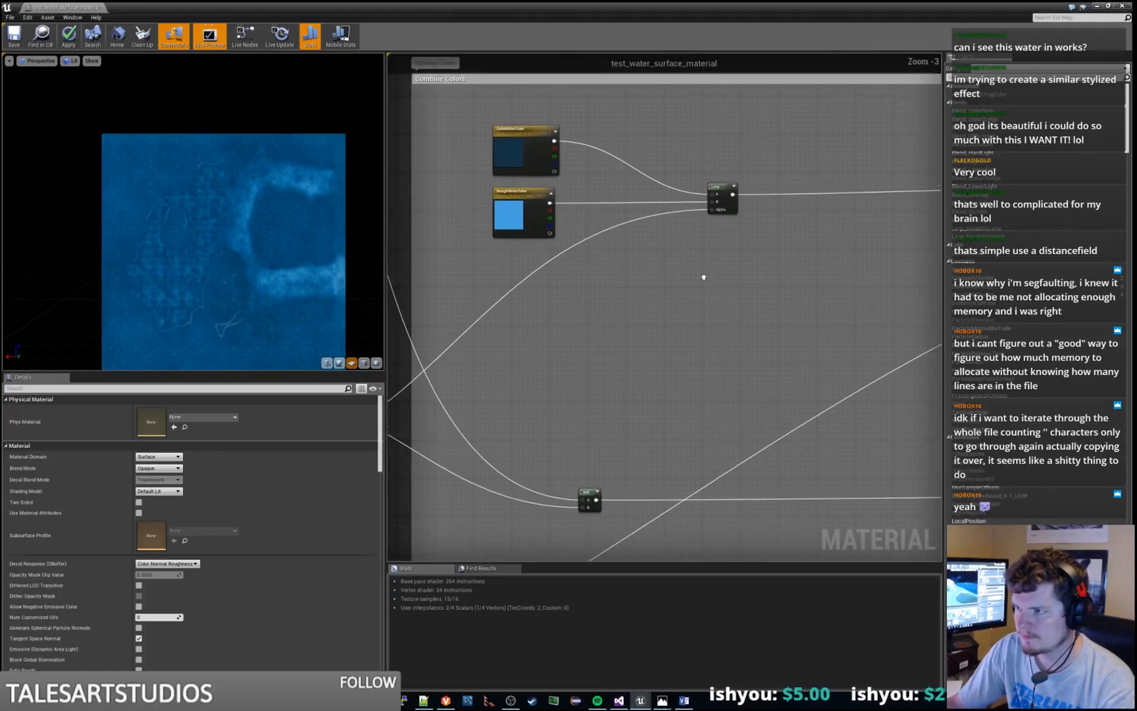
scroll(633, 275, "down", 3)
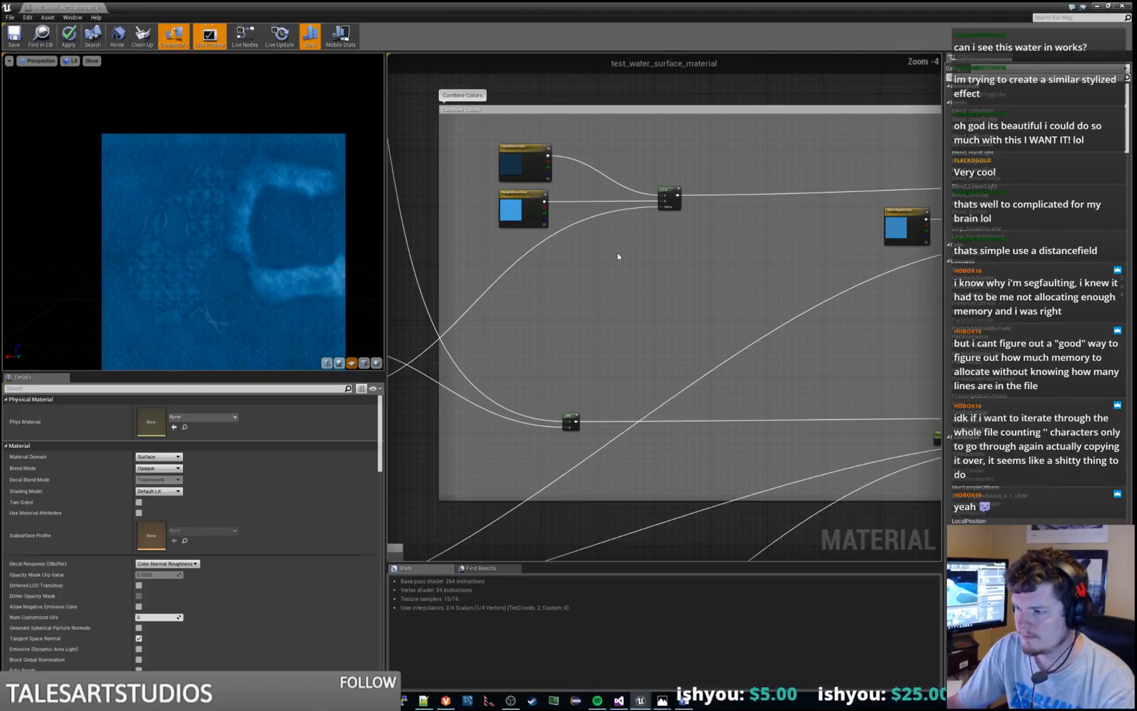
left_click(66, 37)
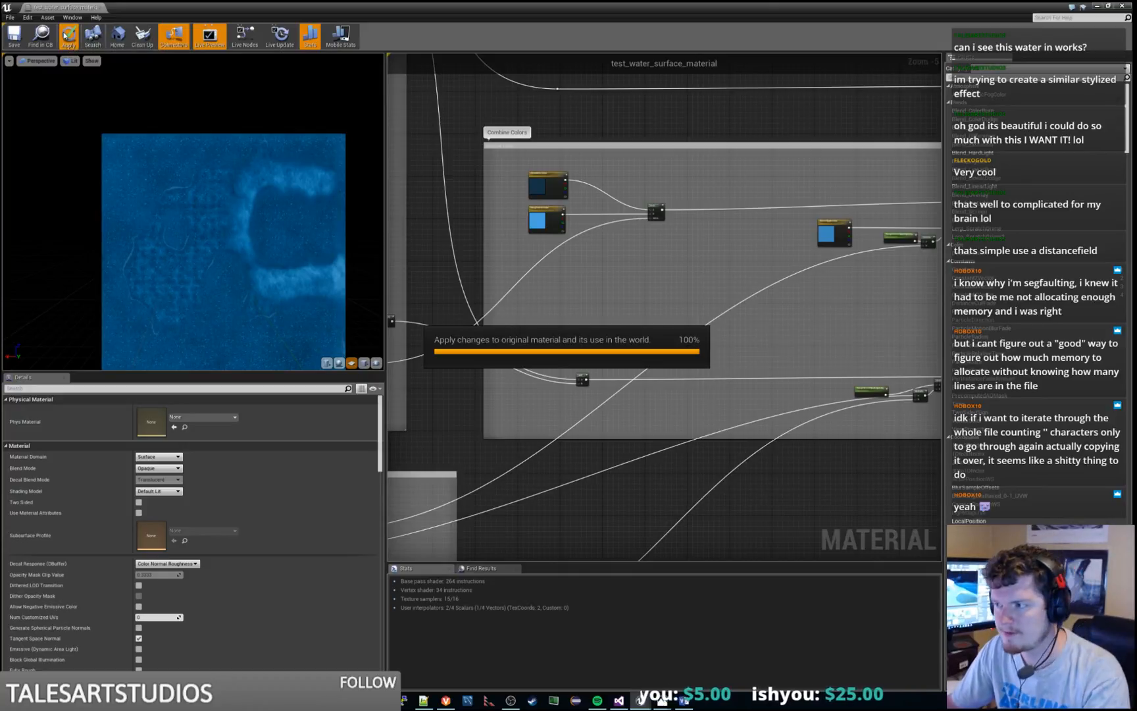
left_click(23, 38)
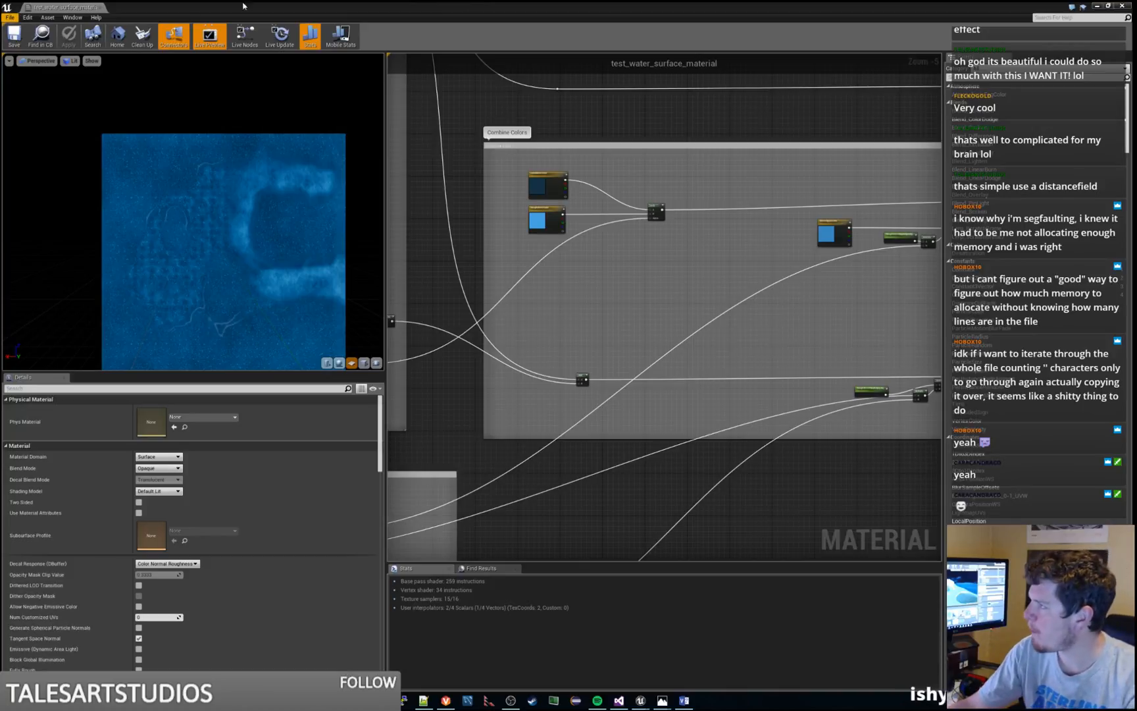
Examine the CalmWaterColor and RoughWaterColor parameters feeding the Lerp node in the Combine Colors group
right_click(546, 299)
left_click(661, 260)
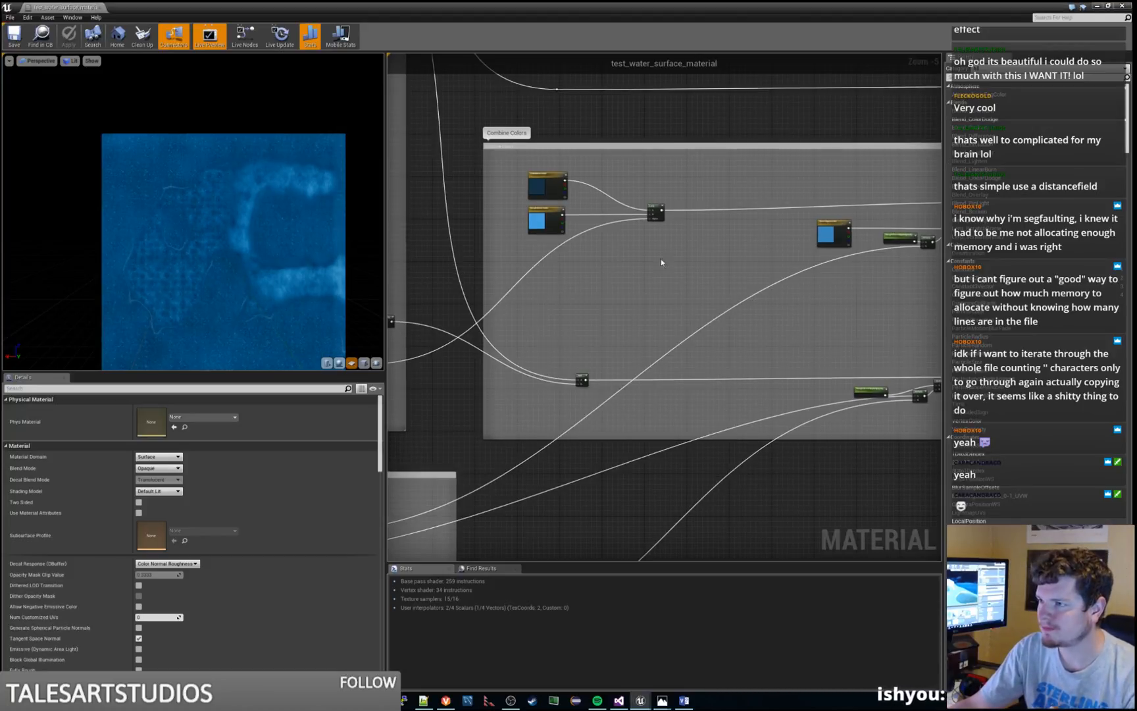
right_click_drag(717, 266, 637, 290)
scroll(560, 345, "up", 4)
right_click_drag(564, 223, 707, 400)
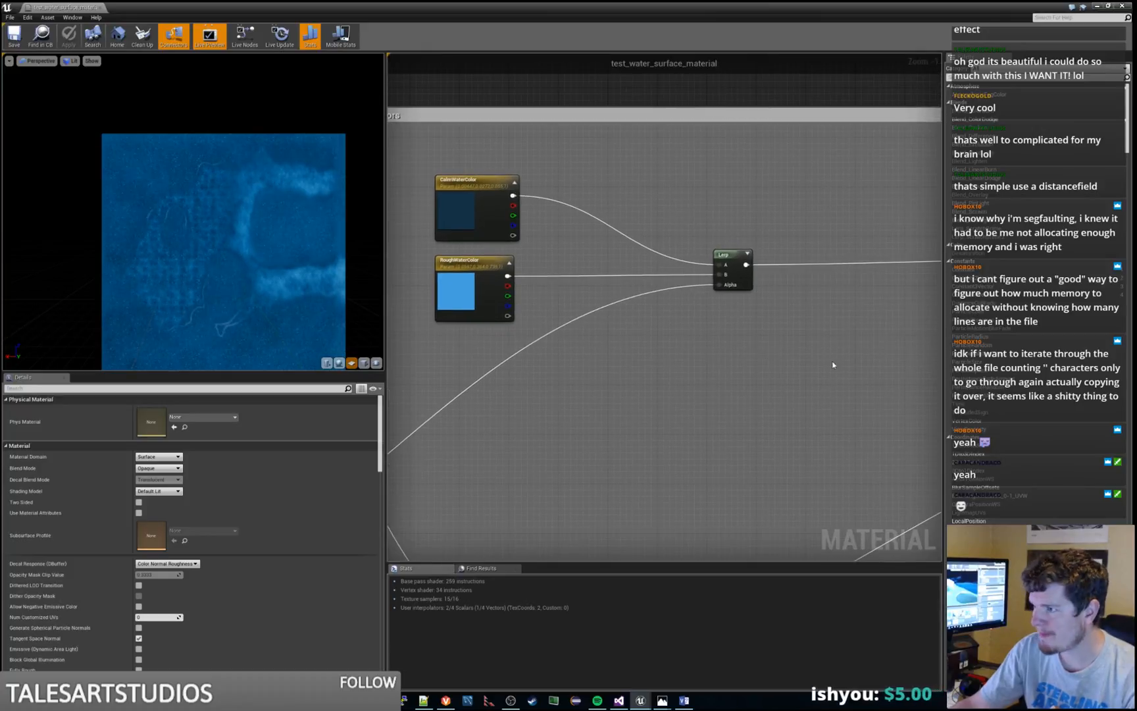
Try a default value of 20 on the RoughShoreRippleOpacity parameter beside ShoreRippleColor, and set it back to 0.2
right_click_drag(865, 368, 541, 368)
right_click_drag(726, 402, 474, 400)
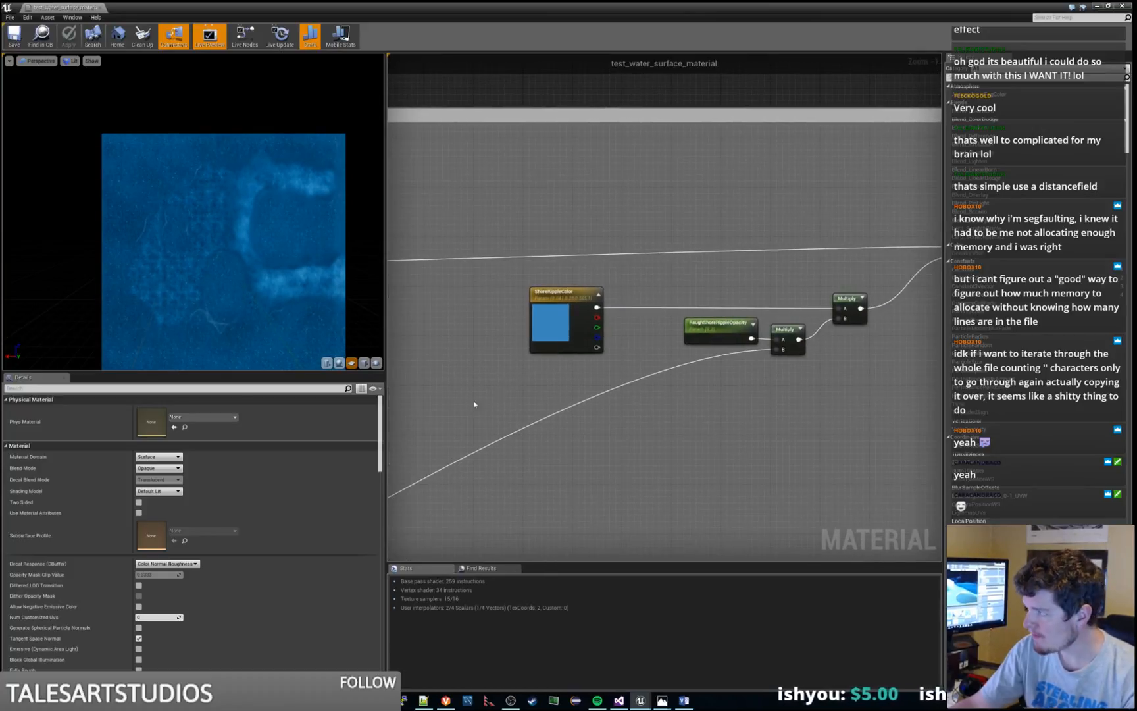
left_click(544, 323)
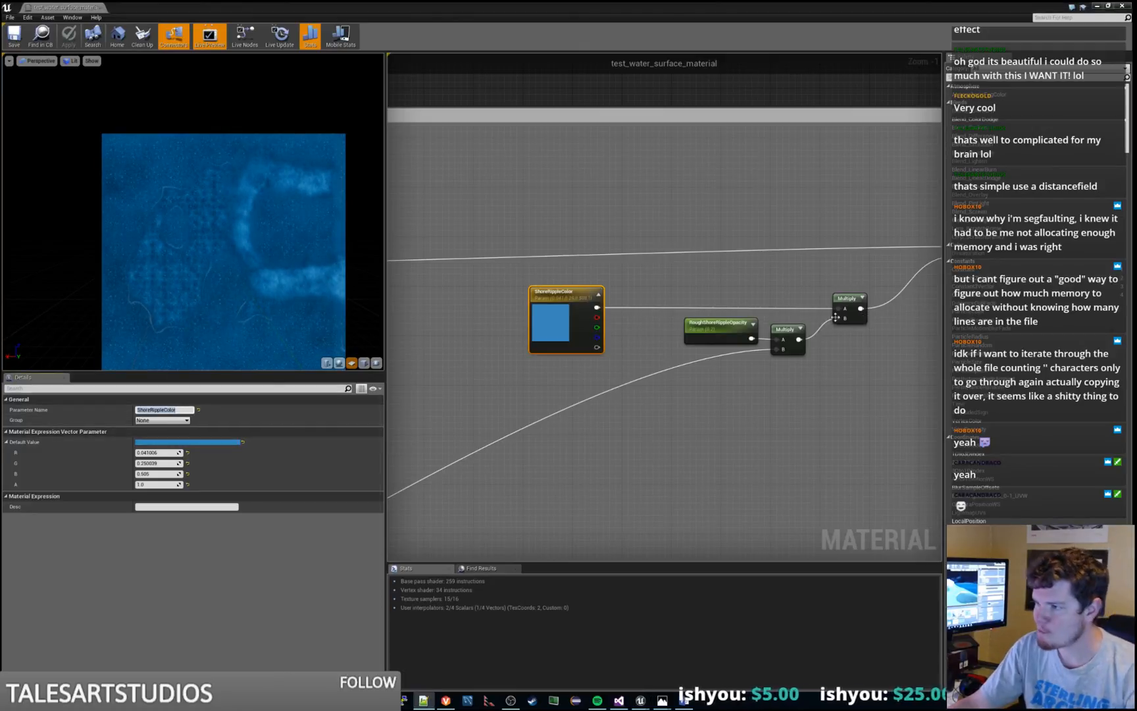
left_click(722, 341)
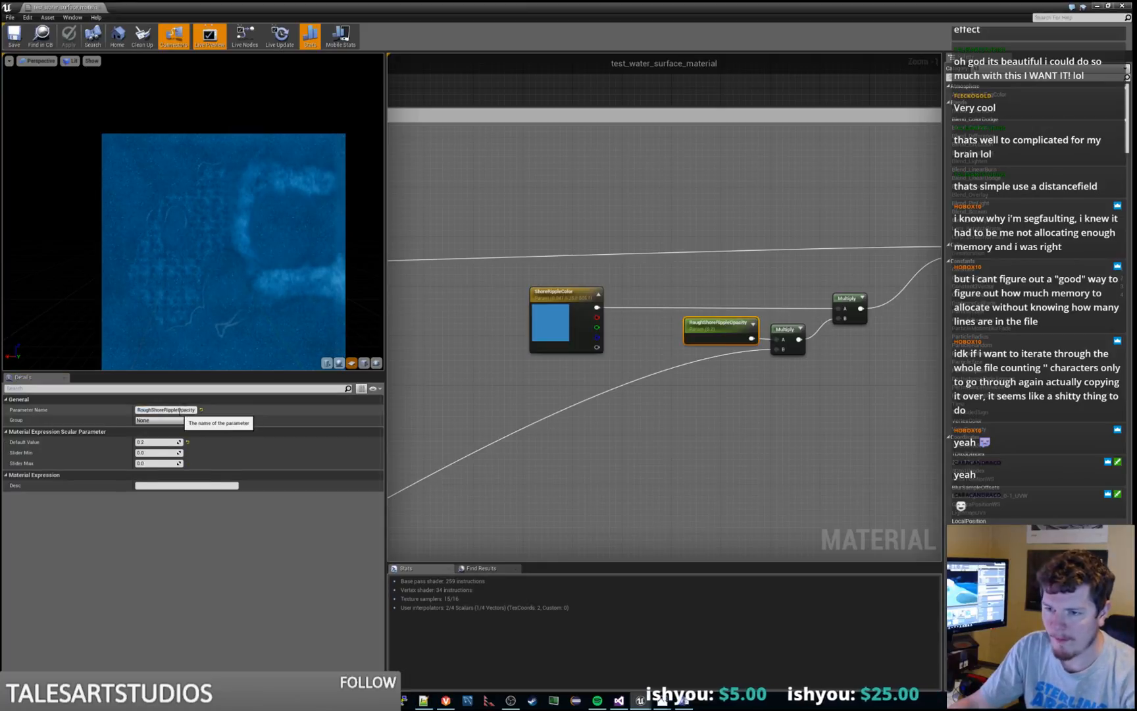
left_click(702, 457)
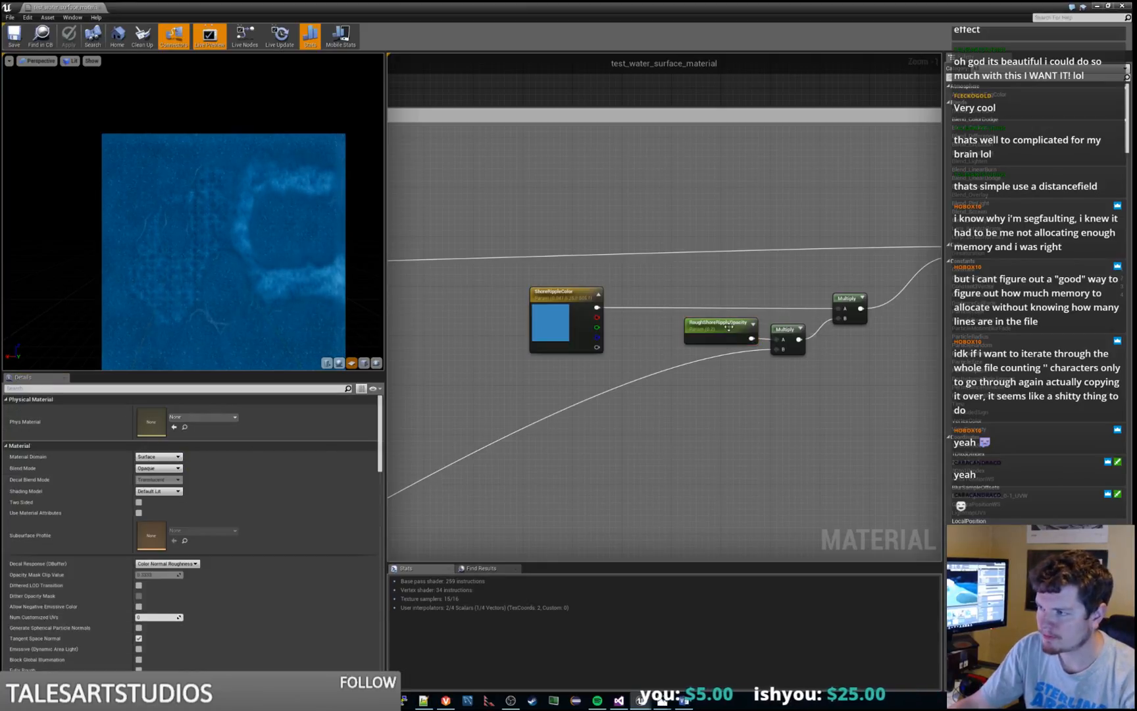
left_click(726, 325)
left_click(160, 440)
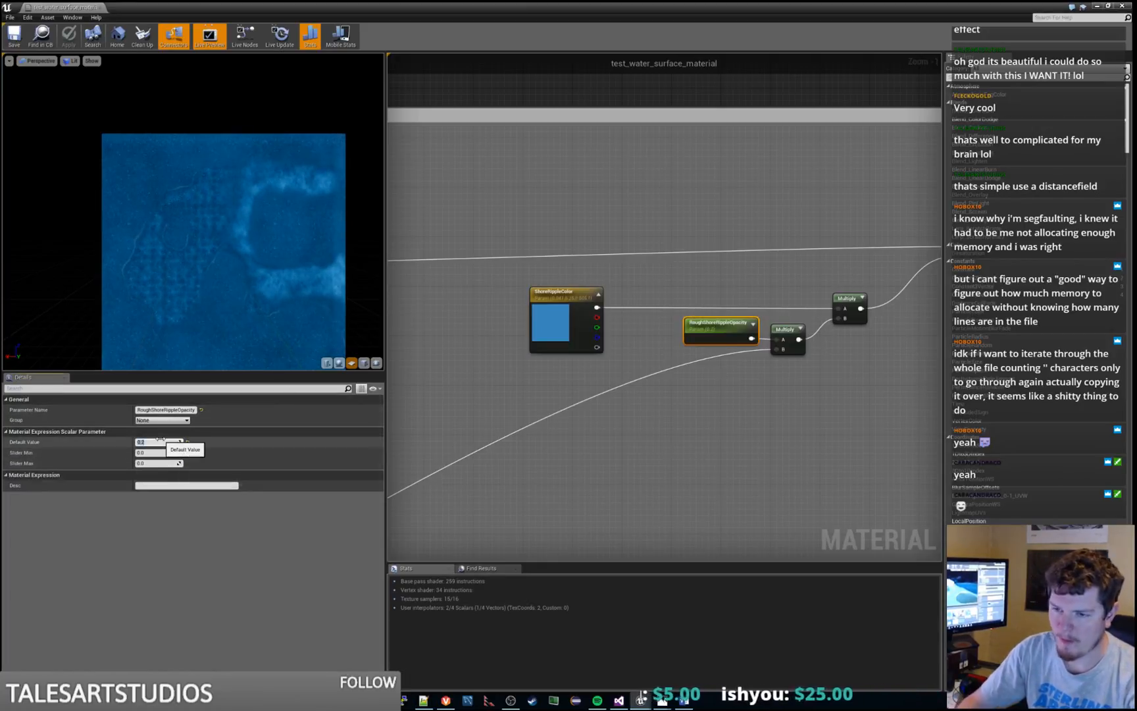
type("20")
key("Return")
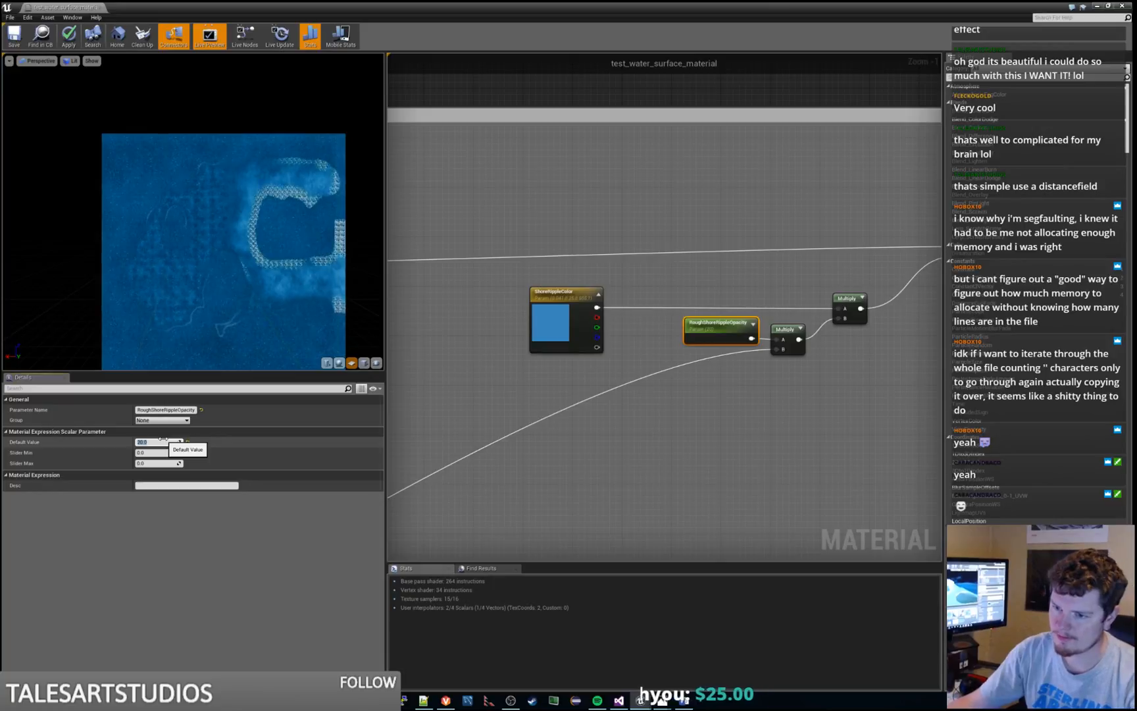
type("0.2")
key("Return")
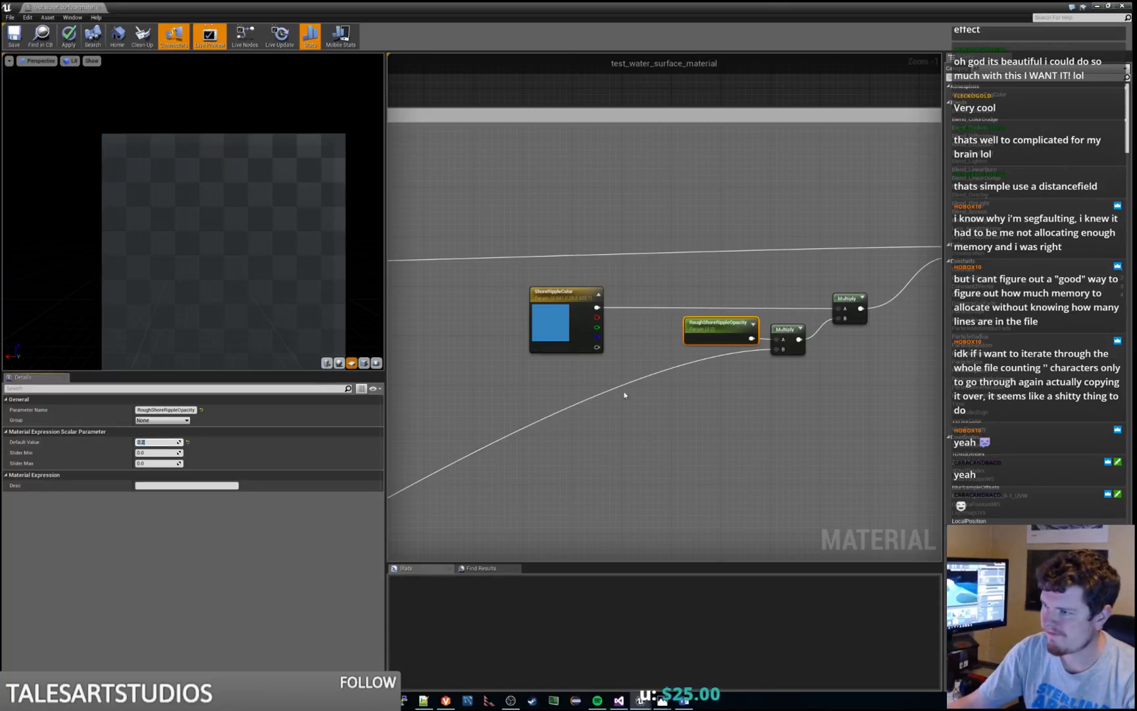
Rename the ShoreRippleColor parameter as RoughEdgeColor
left_click(565, 301)
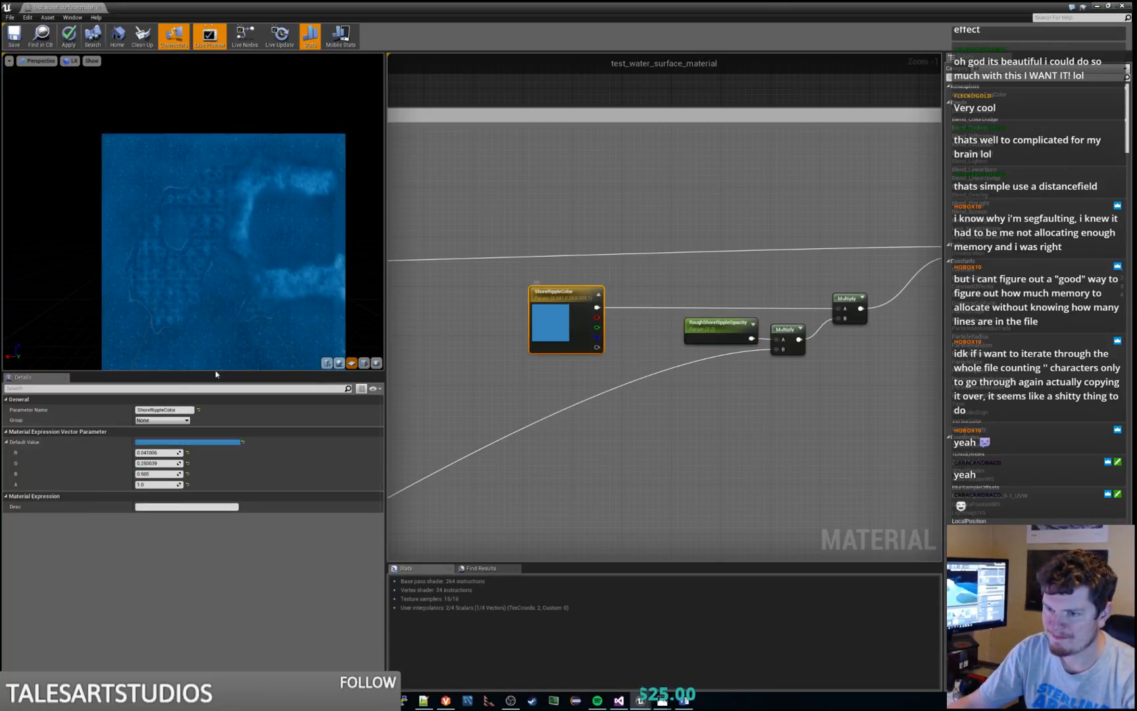
left_click(179, 410)
type("Rough")
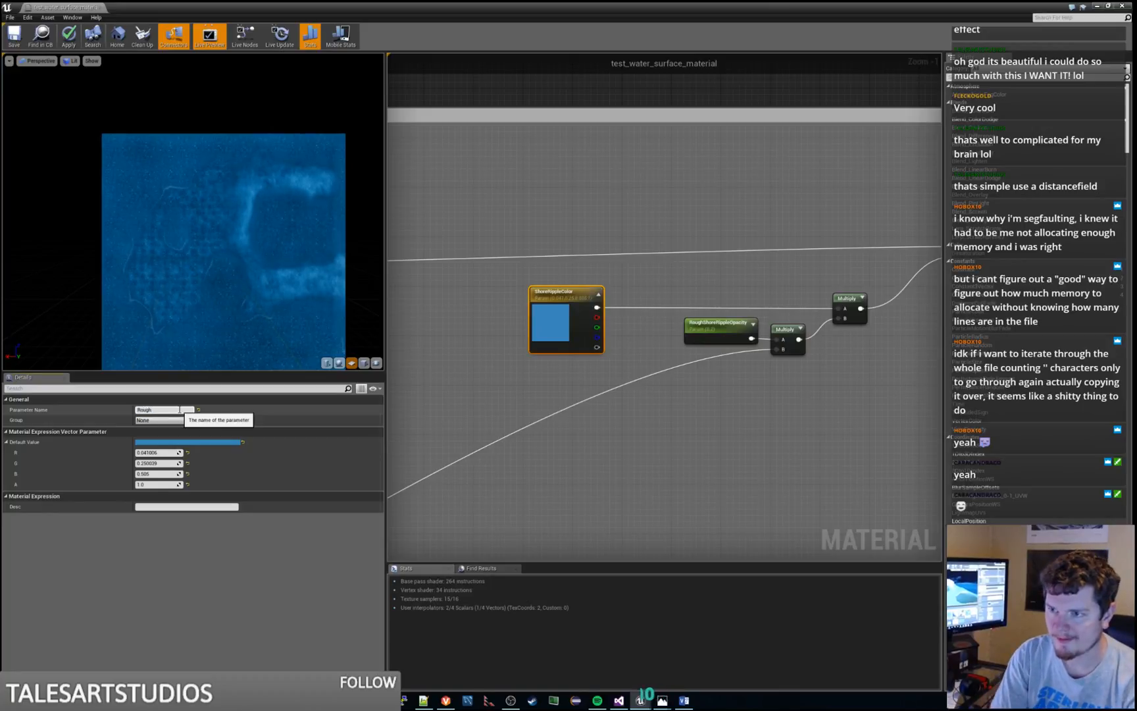
type("EdgeColor")
key("Return")
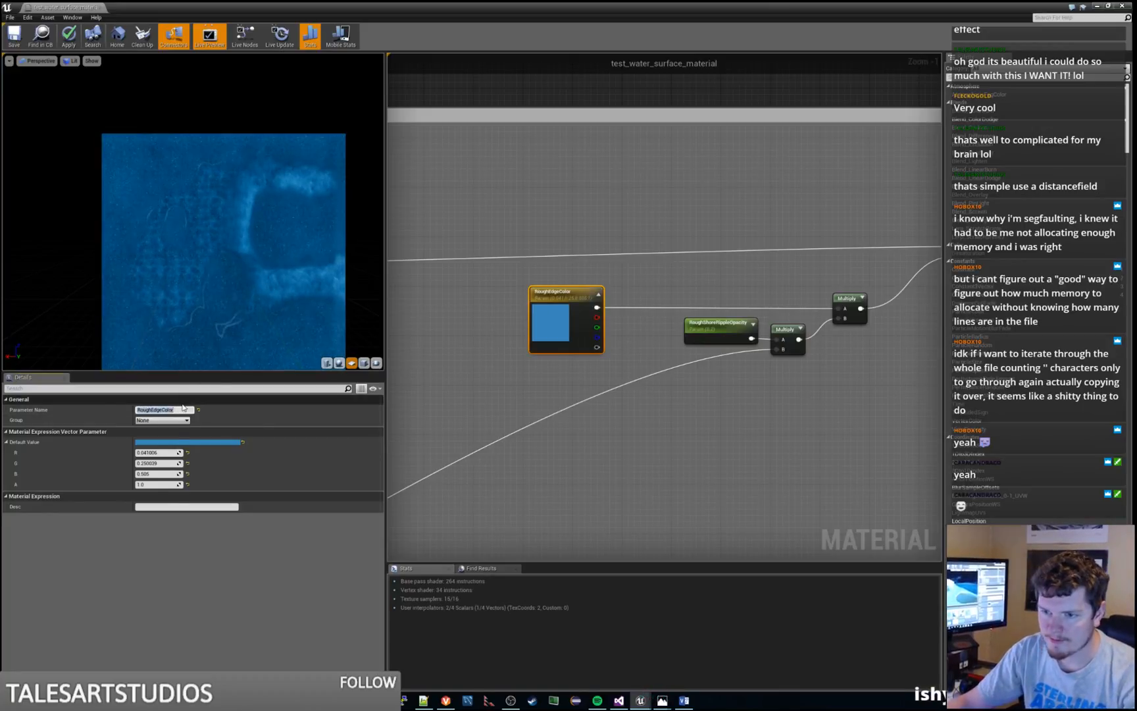
left_click(182, 402)
left_click(183, 400)
left_click(180, 409)
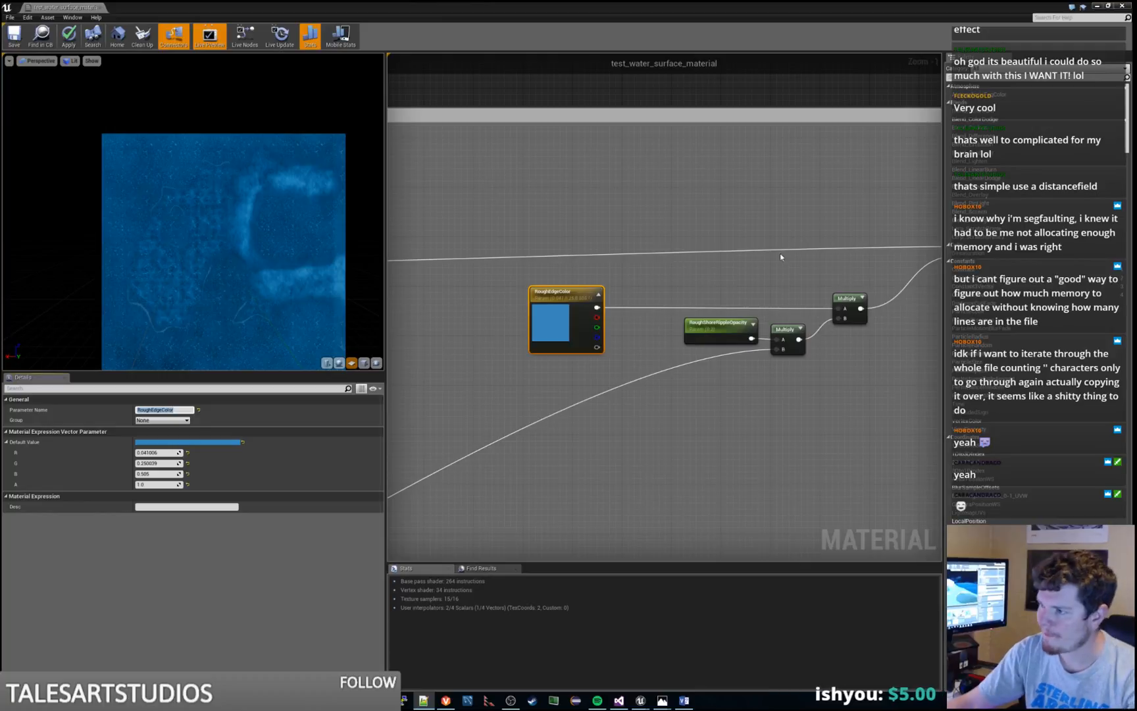
Rename the RoughShoreRippleOpacity parameter beside the RoughEdgeColor node as RoughEdgeOpacity
left_click(728, 332)
left_click(167, 409)
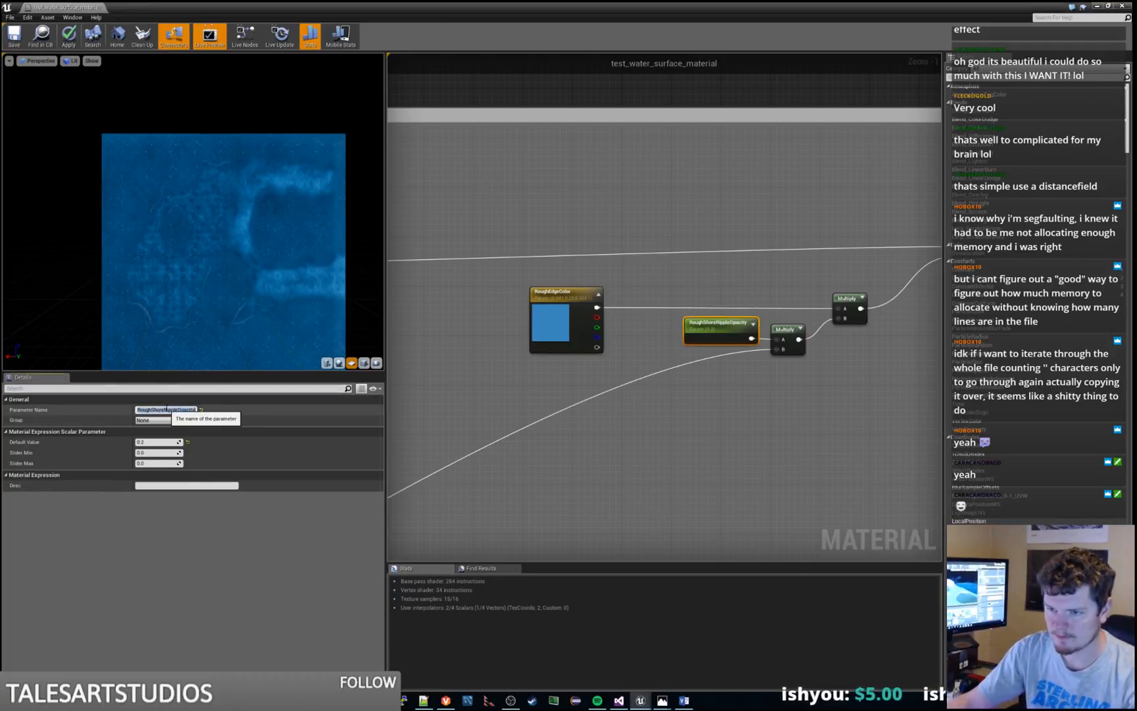
type("RoughEdge")
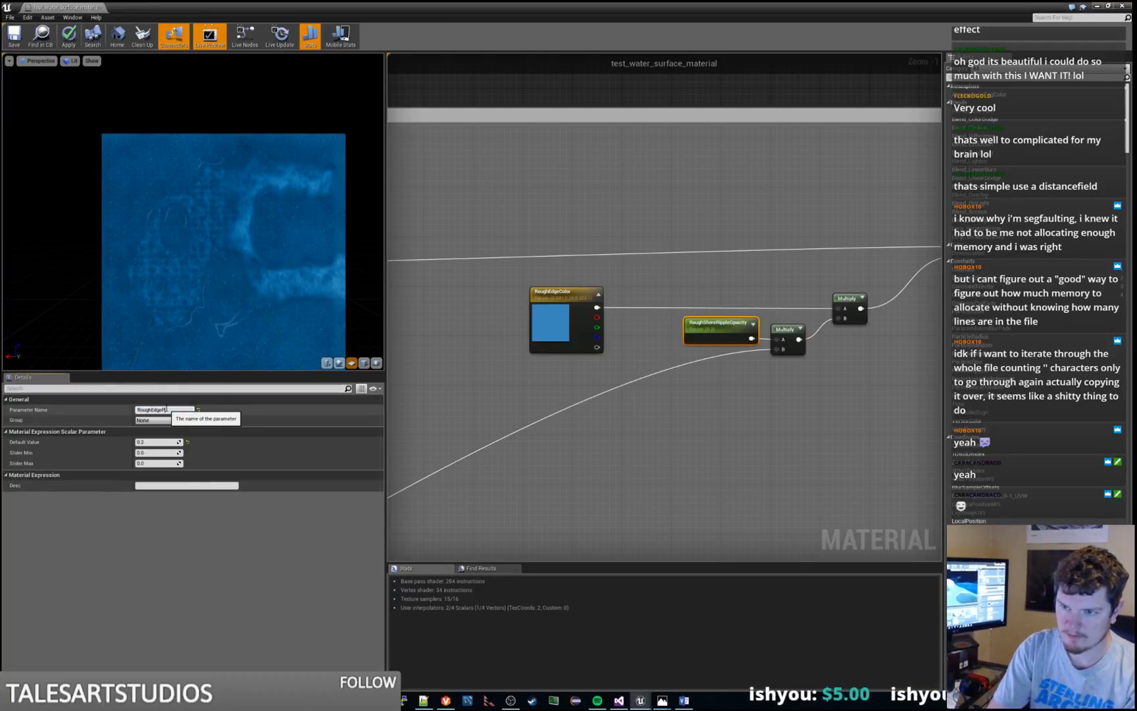
type("Opacity")
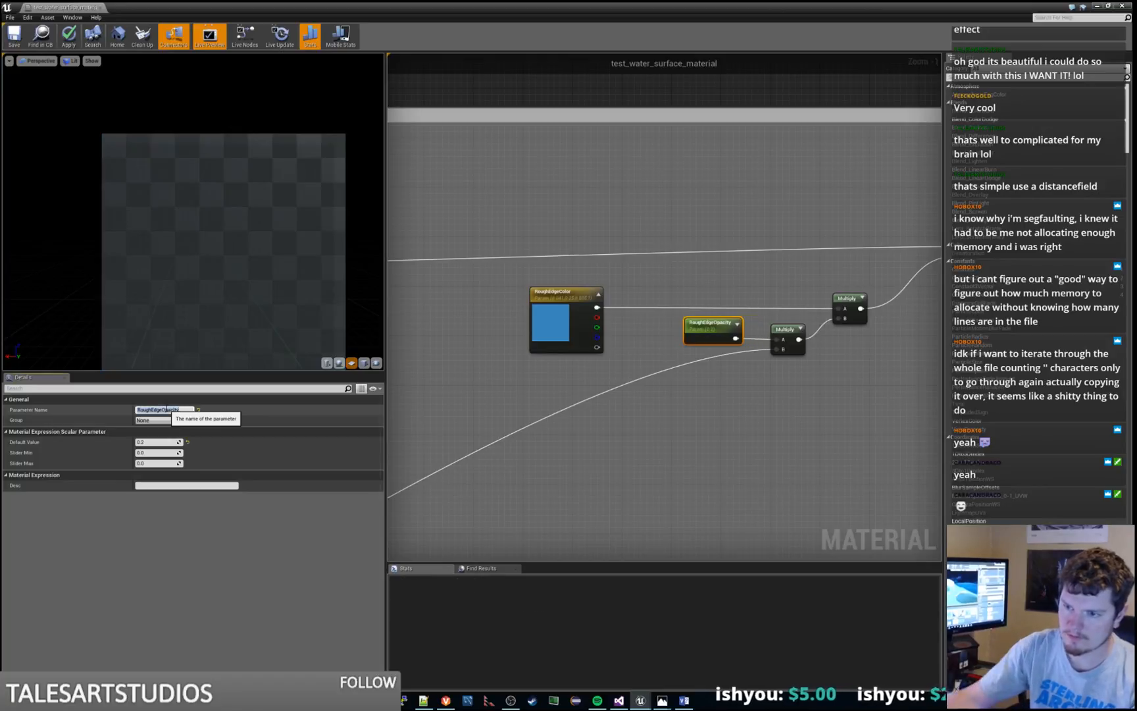
key("Return")
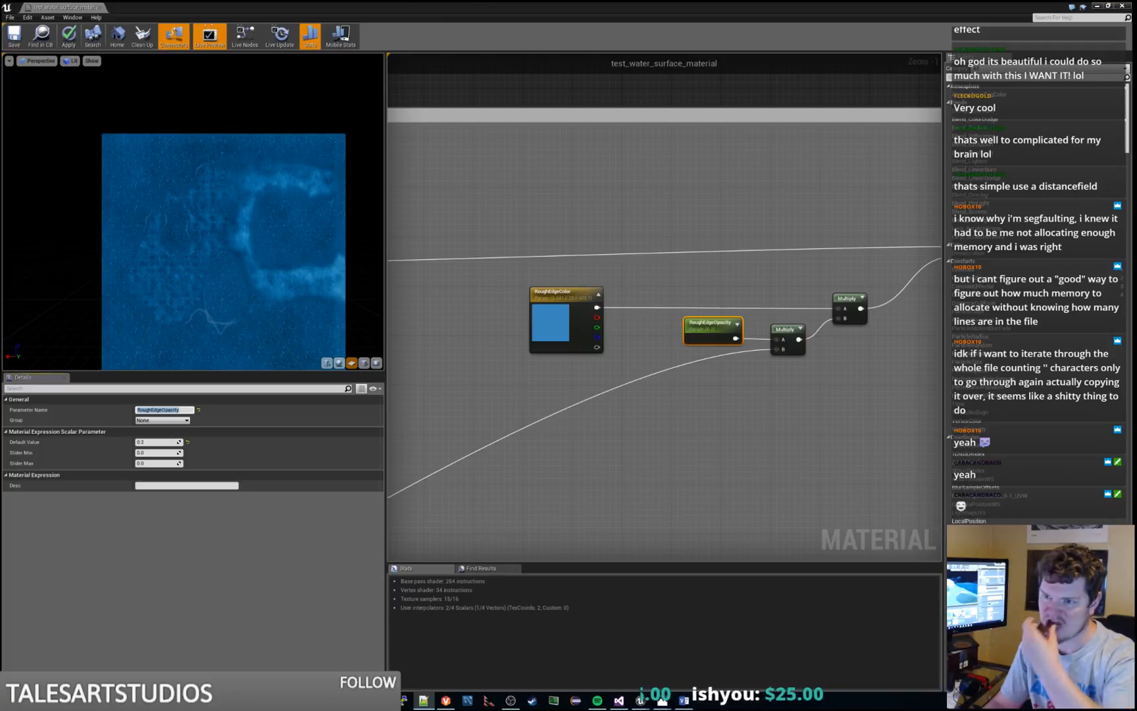
left_click(690, 439)
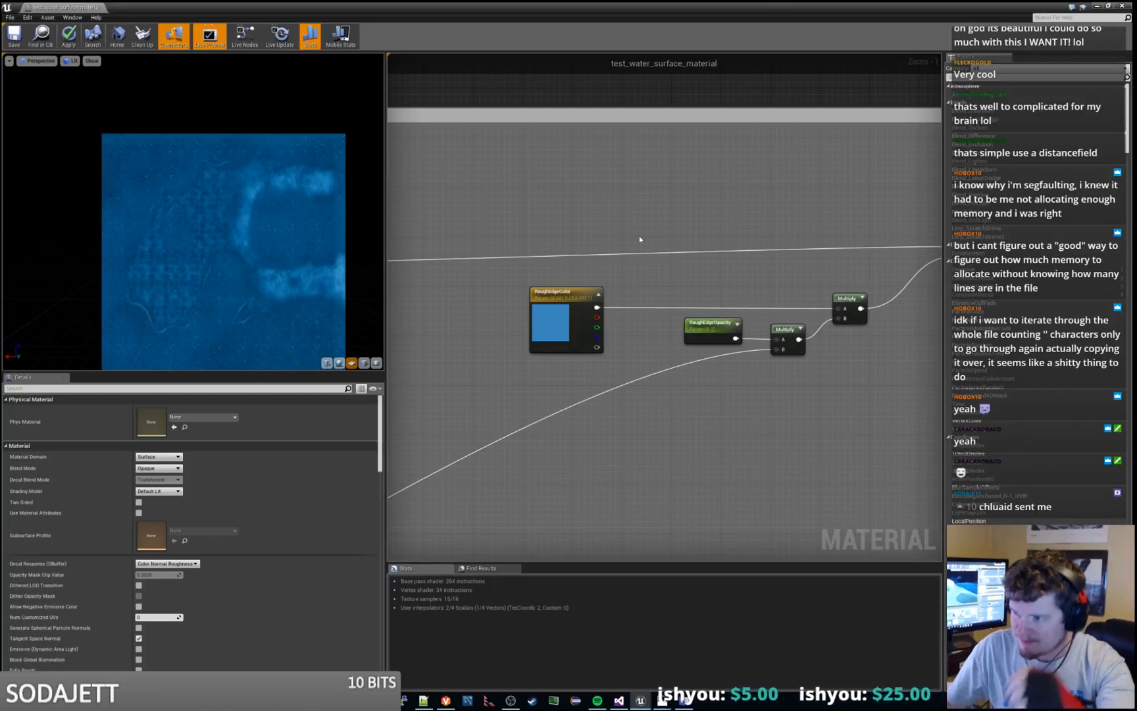
Compare the parameter names of the two SurfaceNoiseOpacity nodes, one feeding the upper color chain and one the lower chain
right_click_drag(736, 245, 708, 230)
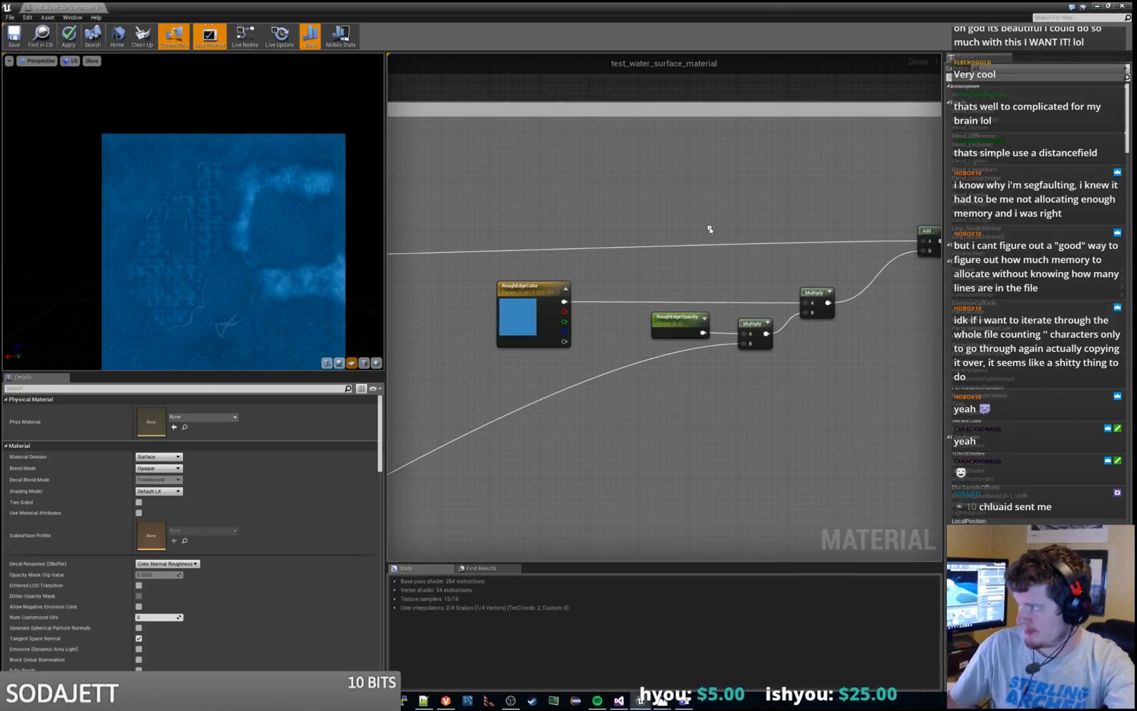
right_click_drag(757, 448, 679, 433)
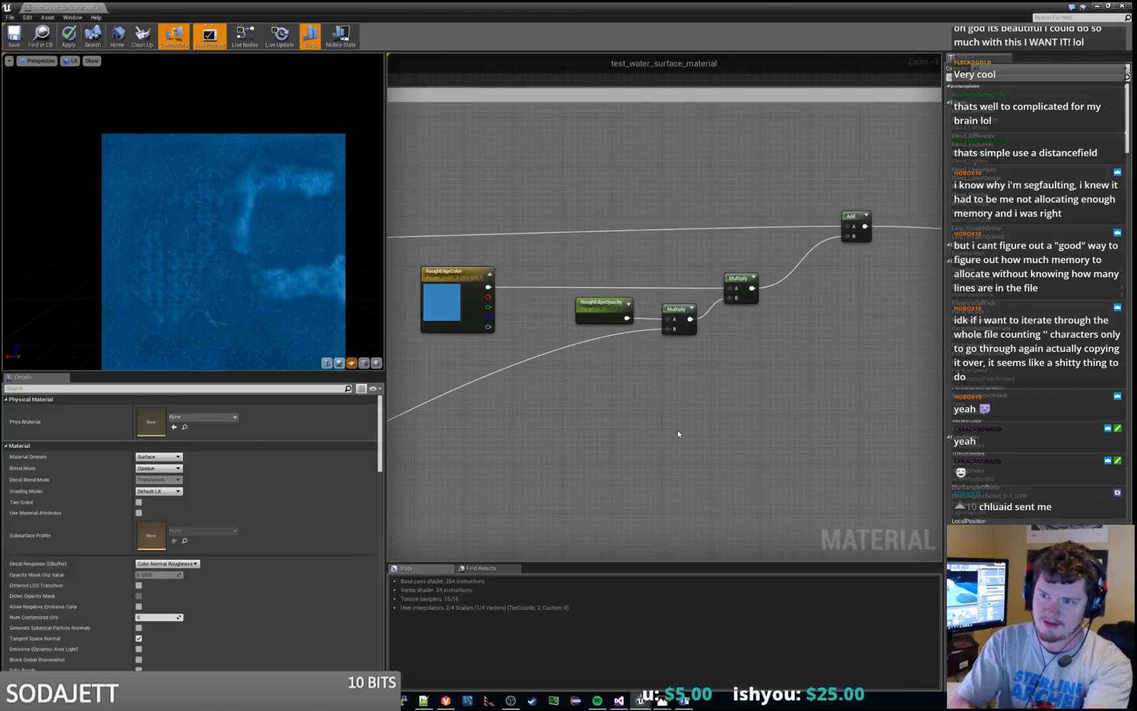
right_click_drag(728, 323, 528, 324)
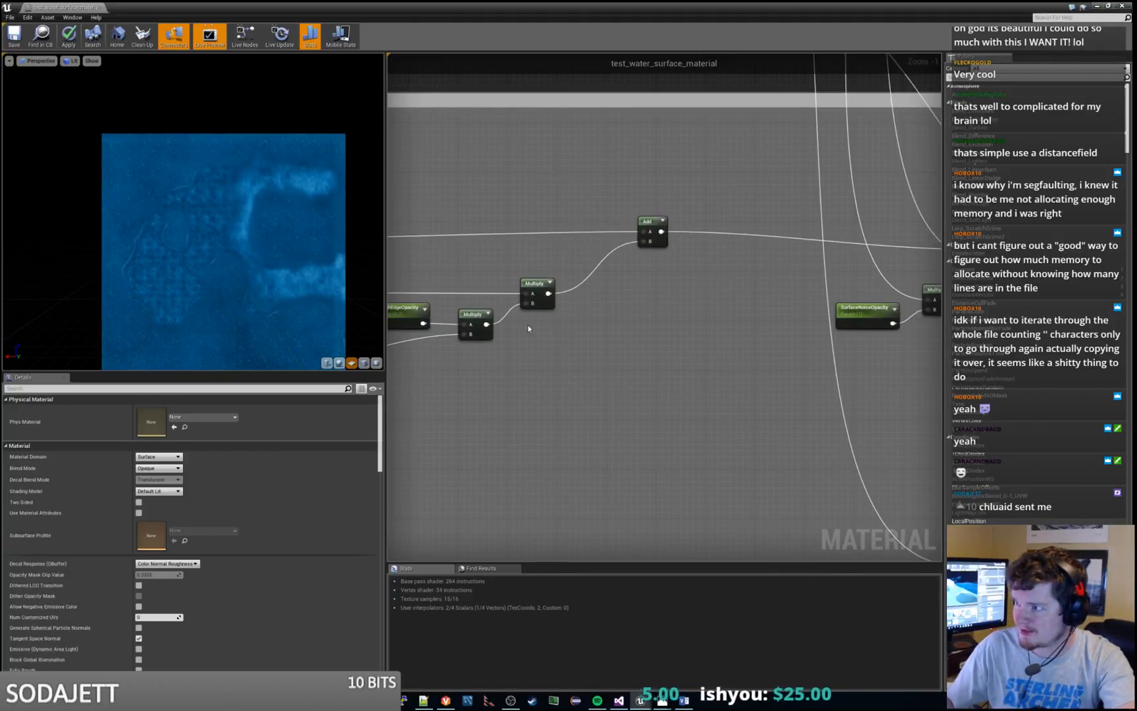
scroll(597, 311, "down", 2)
right_click_drag(748, 303, 535, 158)
left_click(604, 168)
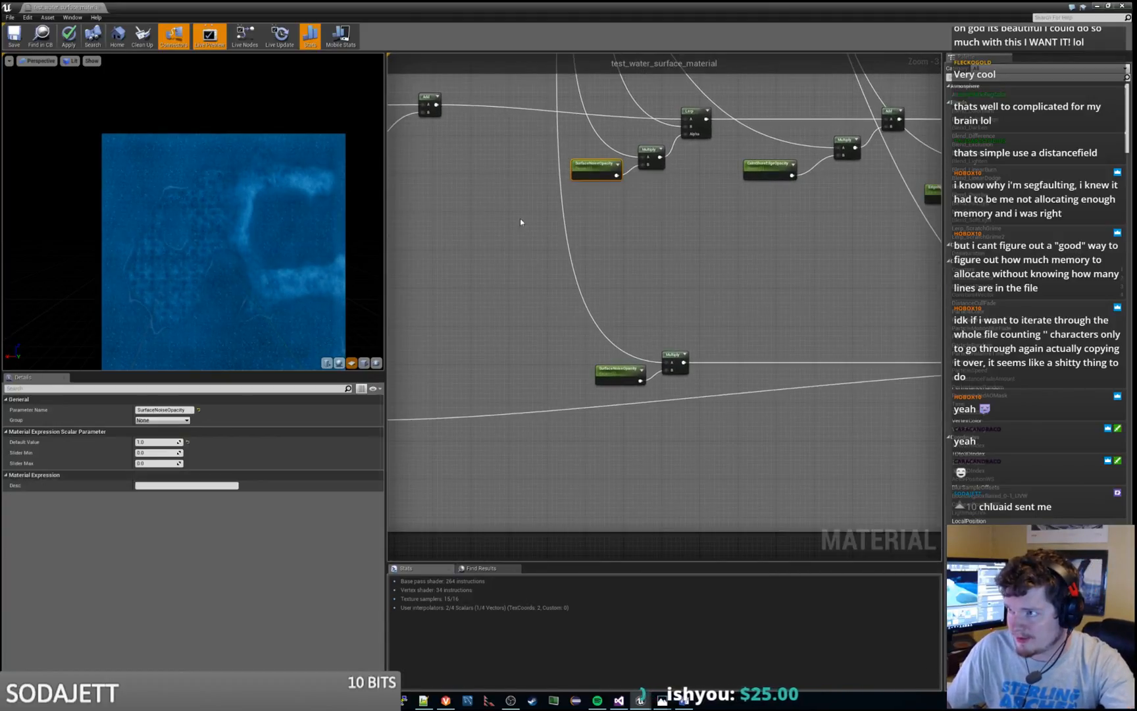
left_click(164, 409)
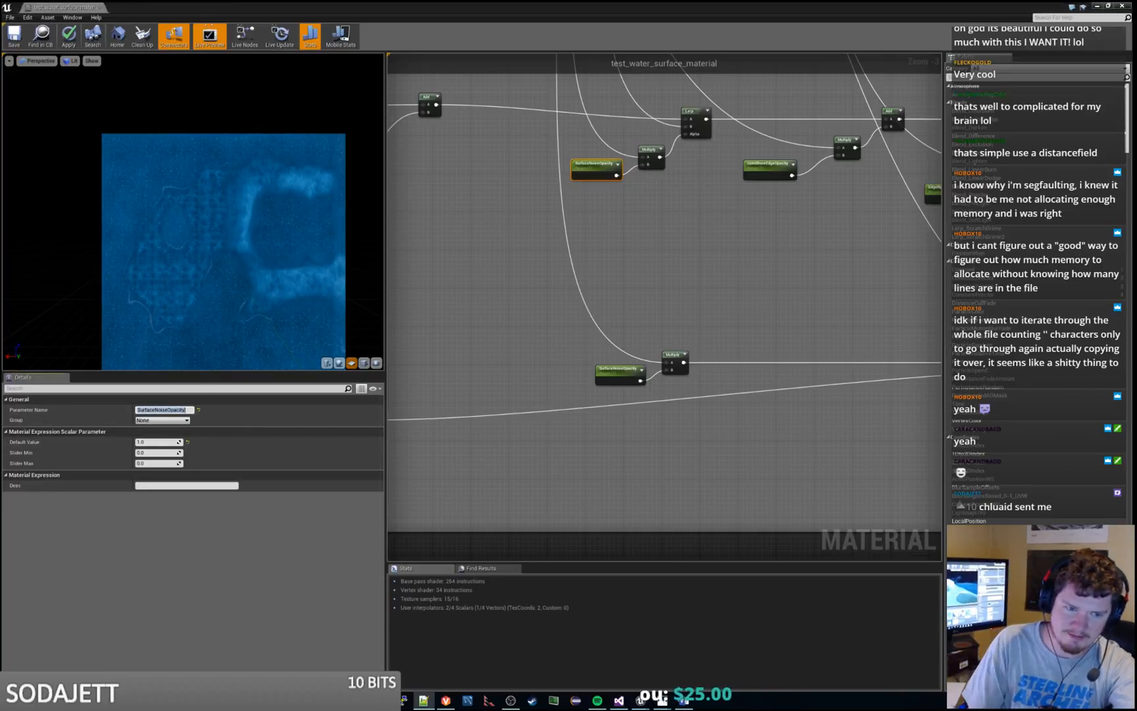
left_click(771, 265)
right_click_drag(771, 265, 755, 338)
left_click(602, 450)
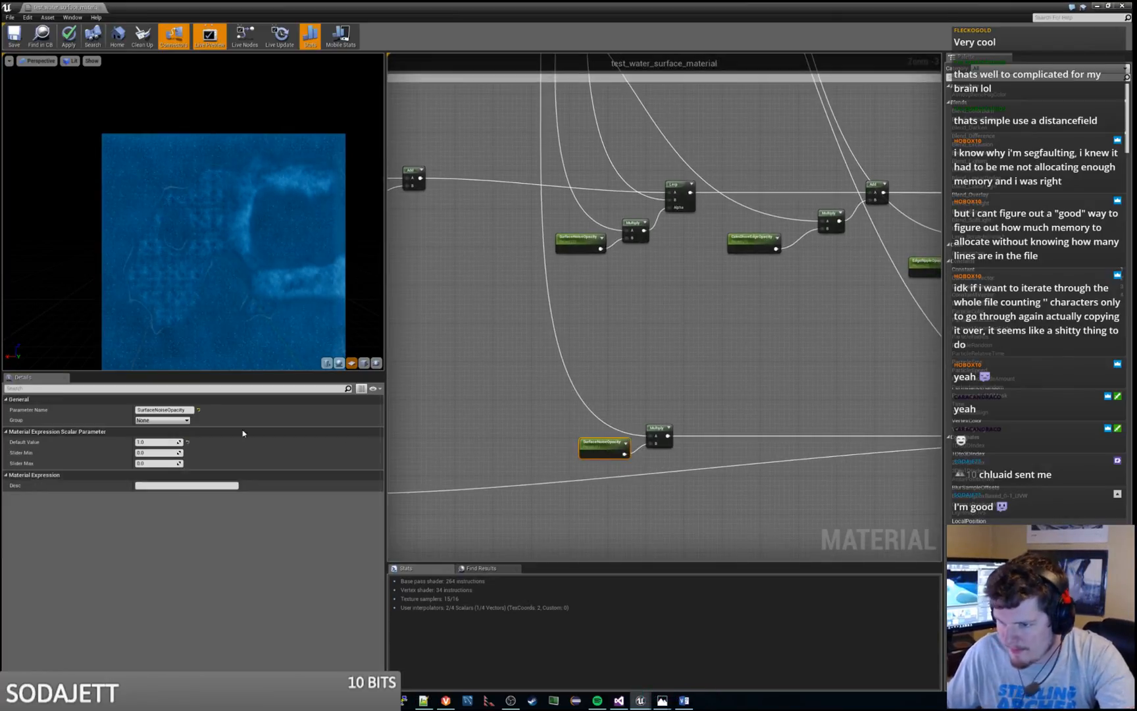
left_click(164, 409)
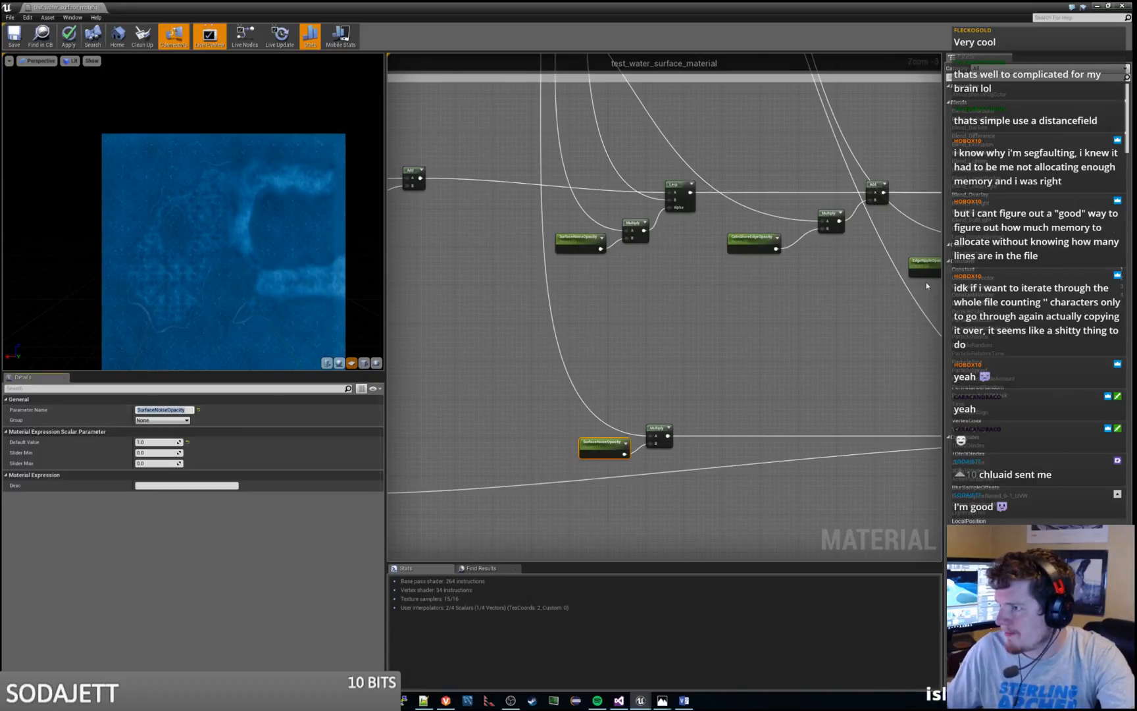
left_click(769, 321)
right_click_drag(713, 270, 859, 361)
scroll(602, 357, "down", 3)
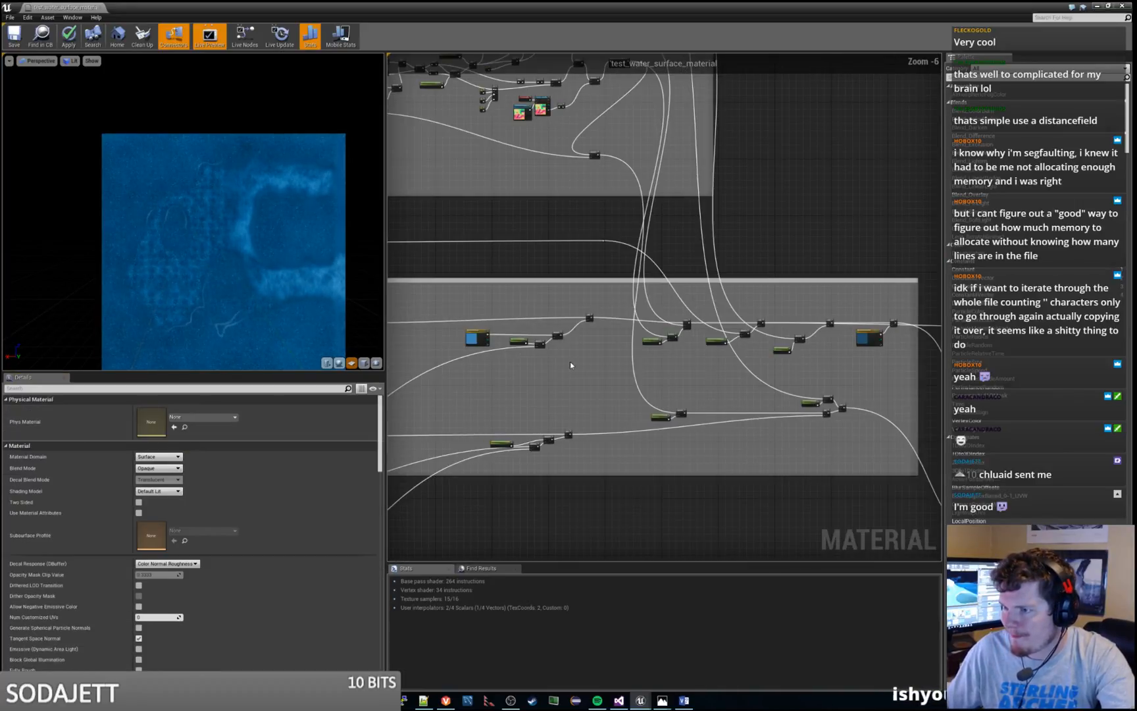
Rename the remaining RoughShoreRippleOpacity parameter in the lower Multiply chain as RoughEdgeOpacity, matching the upper chain's opacity parameter
right_click_drag(541, 370, 696, 292)
scroll(694, 292, "up", 4)
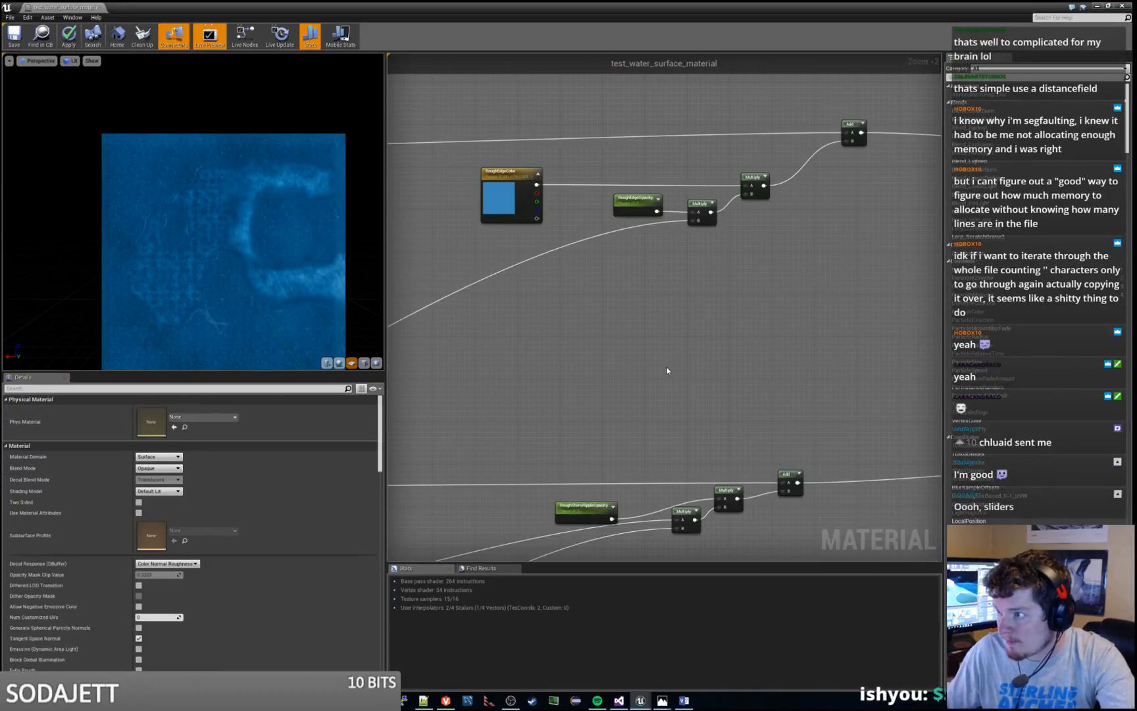
left_click(637, 201)
right_click_drag(645, 342, 659, 247)
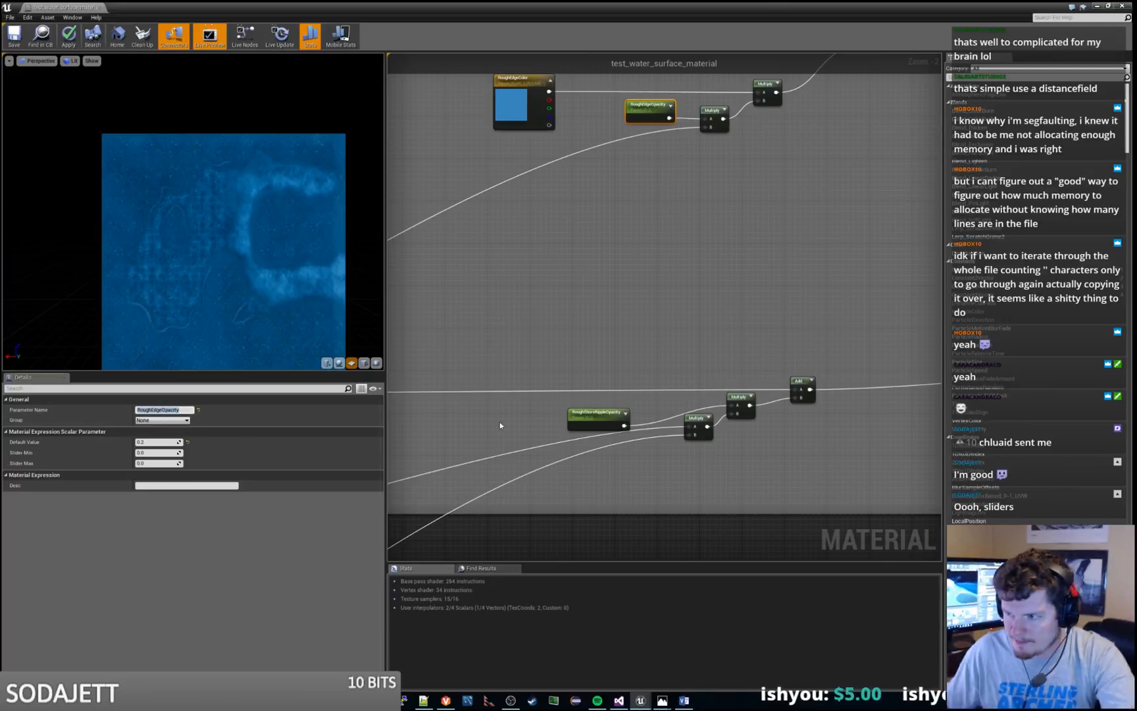
left_click(596, 416)
left_click(185, 410)
key("Return")
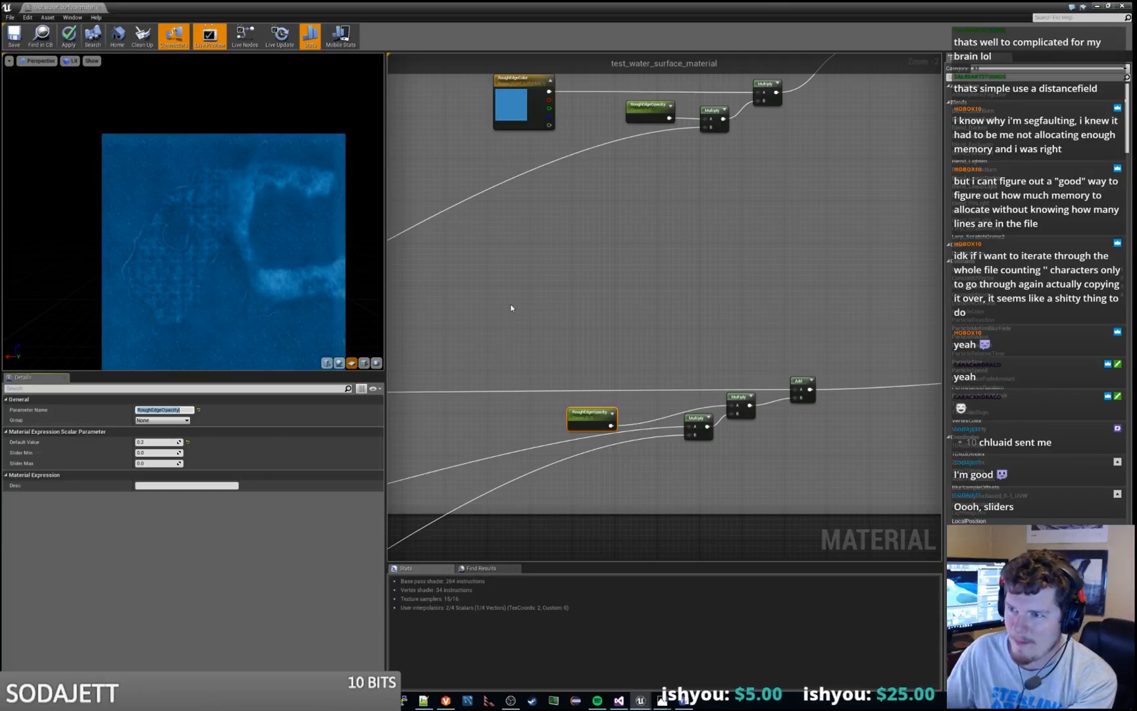
right_click_drag(511, 307, 520, 282)
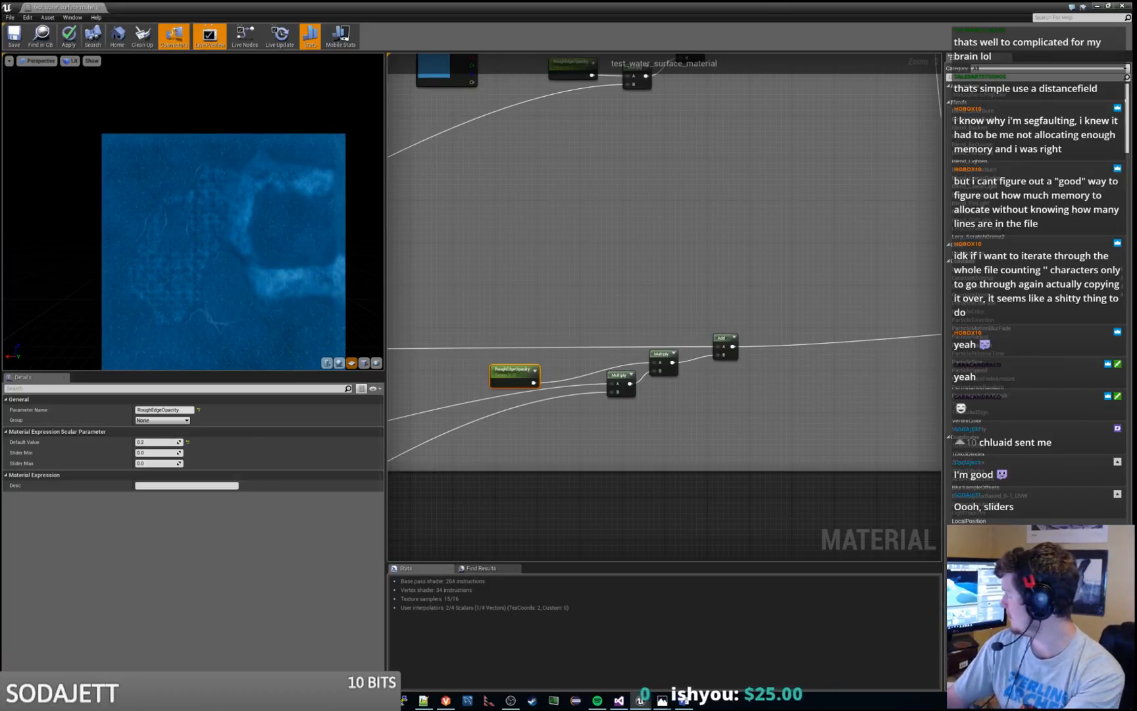
Switch to the level editor and select the test_water surface in the cave scene
left_click_drag(453, 6, 1136, 211)
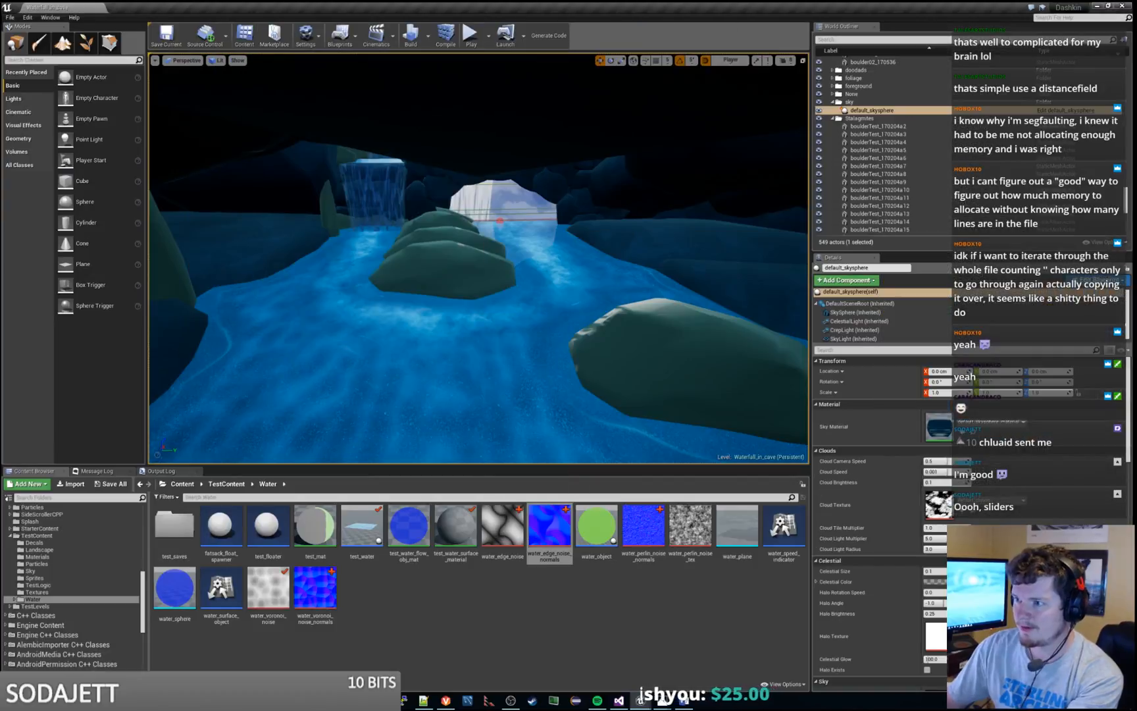
left_click(625, 434)
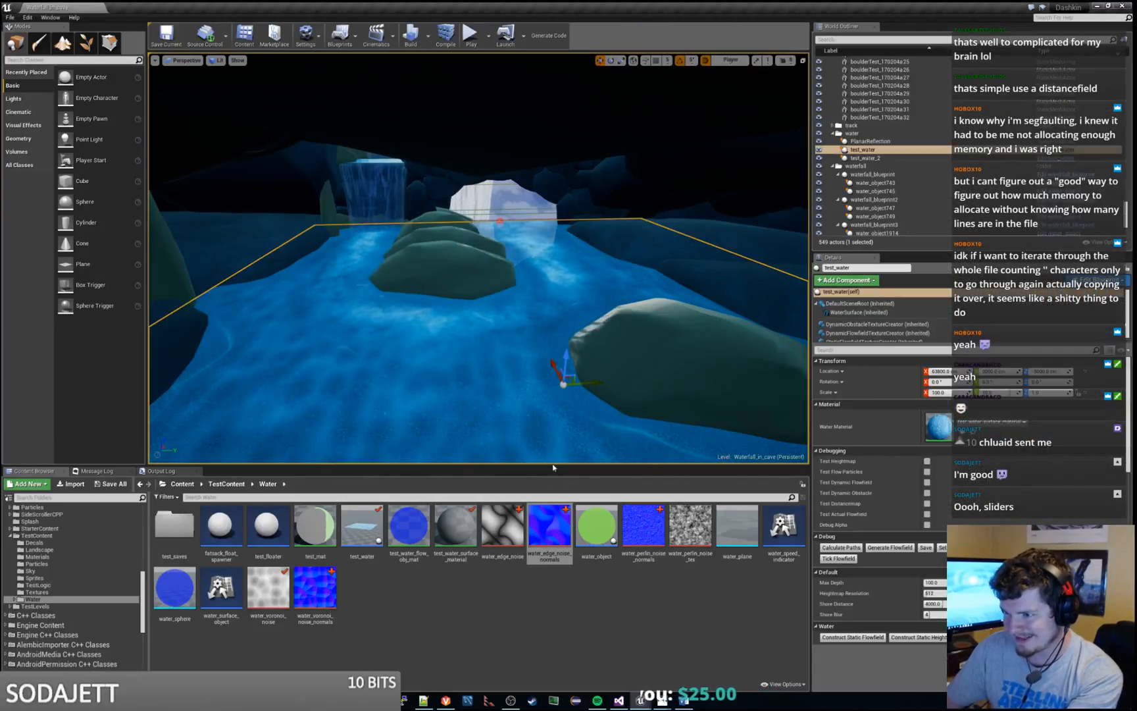
right_click_drag(625, 434, 657, 426)
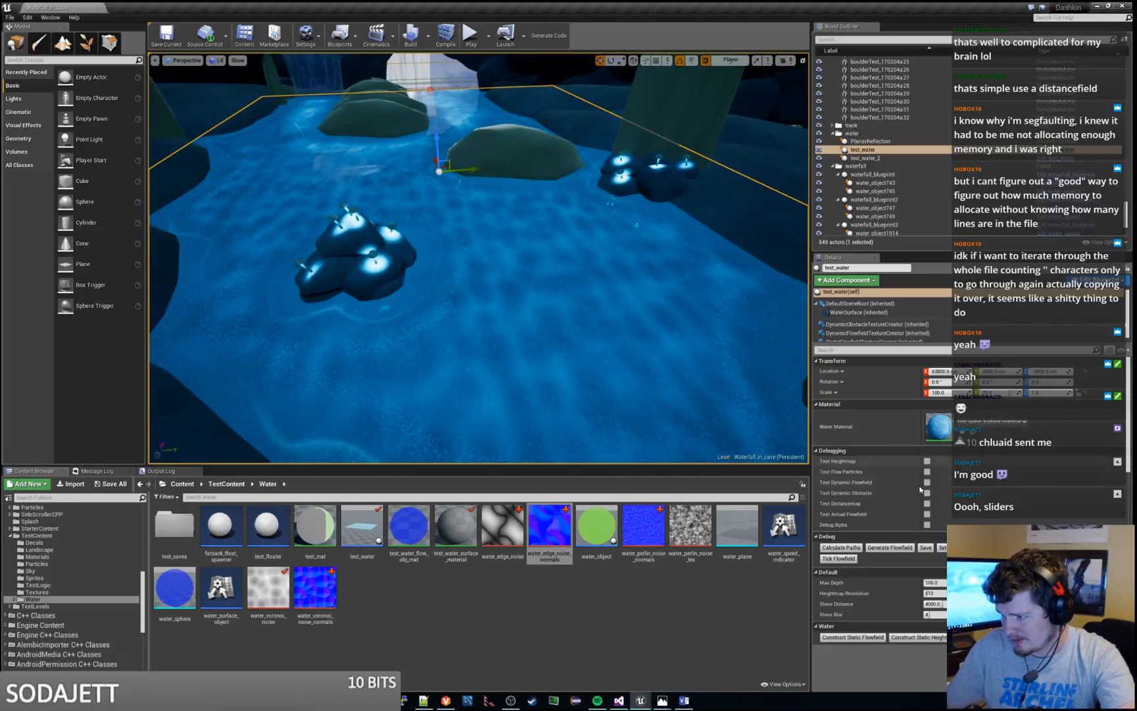
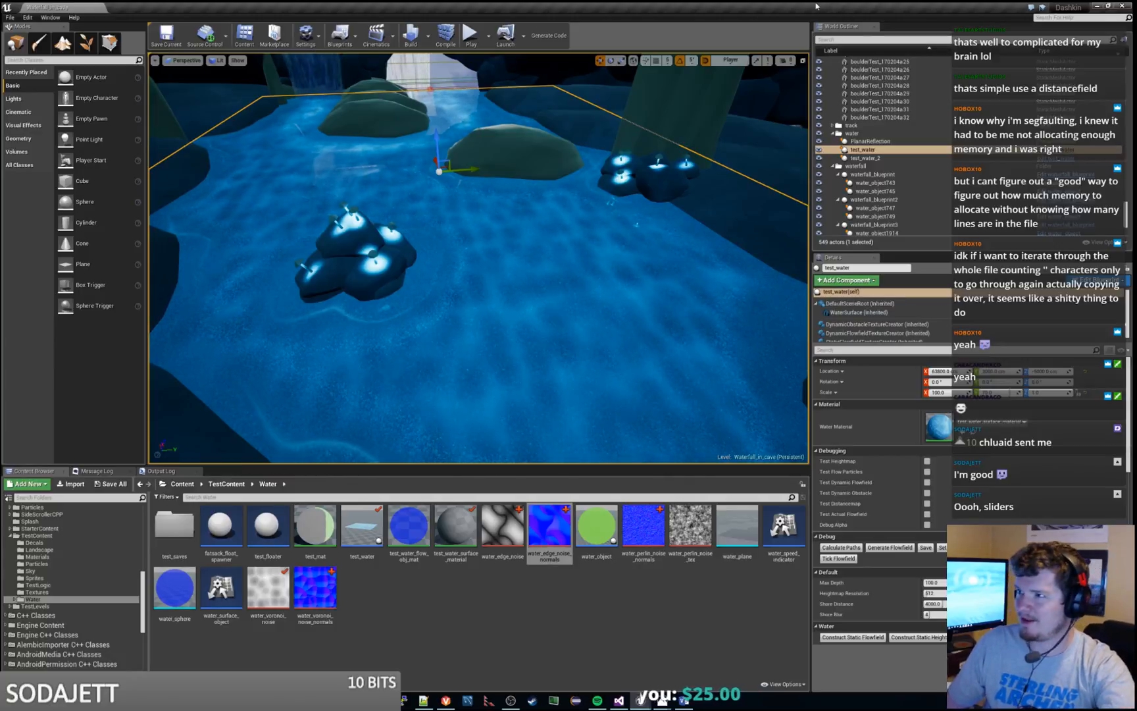
Return to the test_water_surface_material graph and examine the opacity parameters along the upper and lower chains of the Combine Colors group
left_click(662, 701)
key("alt+Tab")
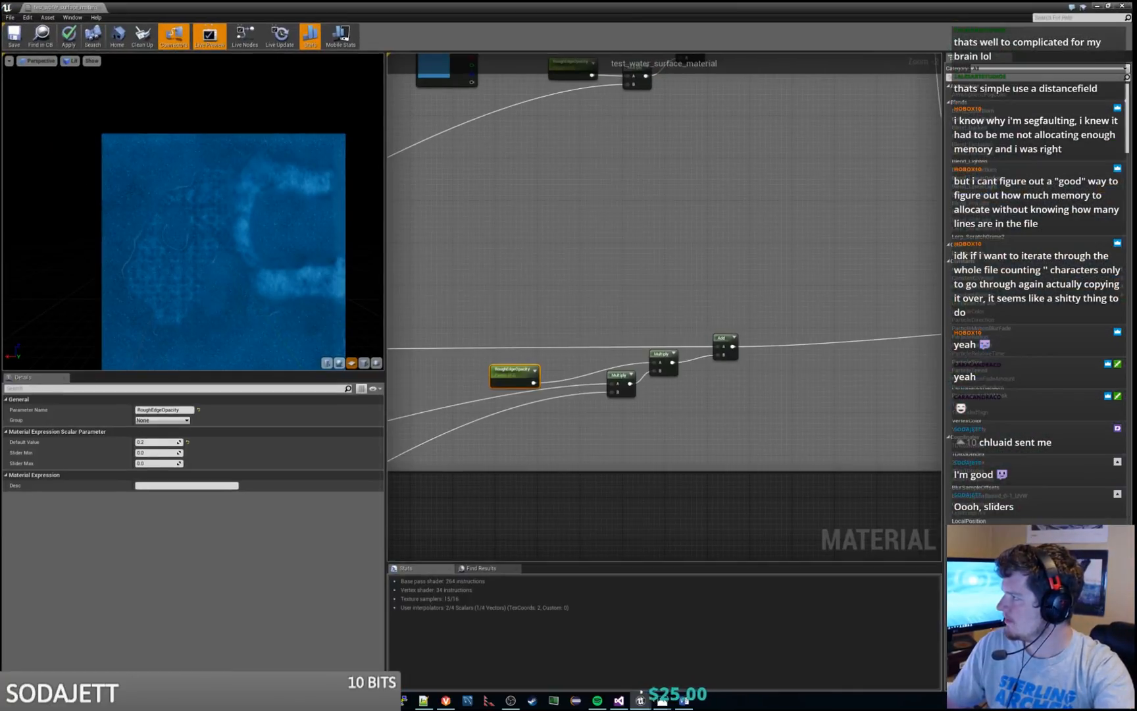
right_click_drag(850, 261, 647, 270)
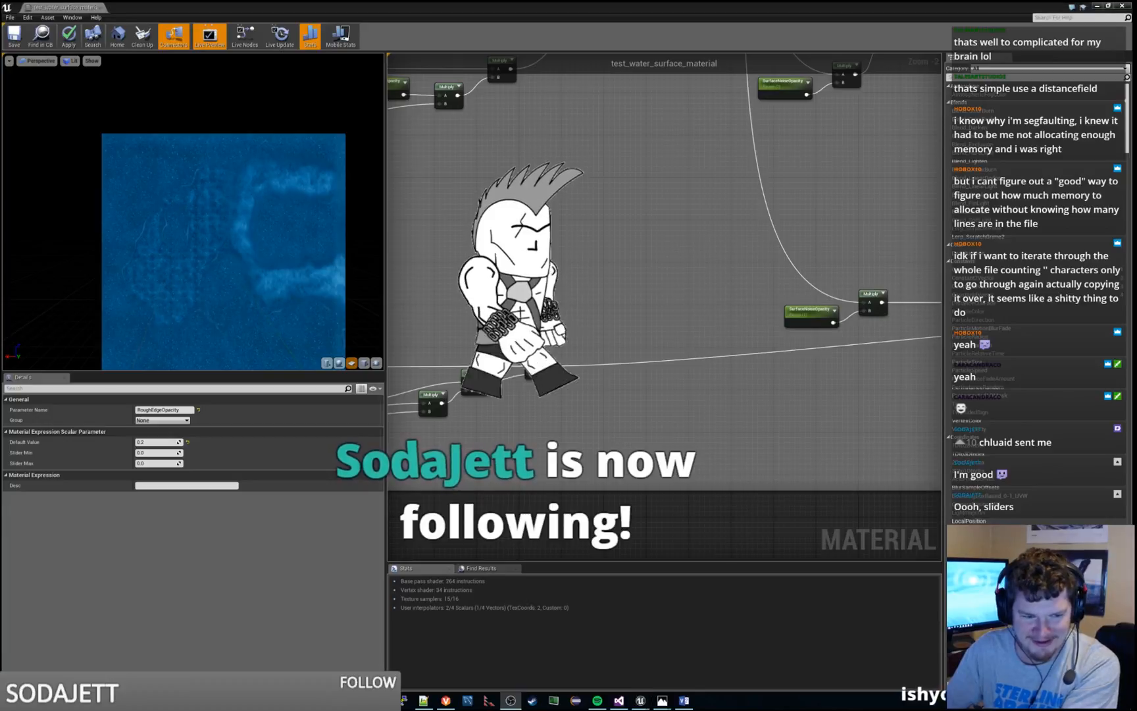
left_click(737, 253)
right_click_drag(670, 293, 583, 380)
scroll(582, 380, "down", 4)
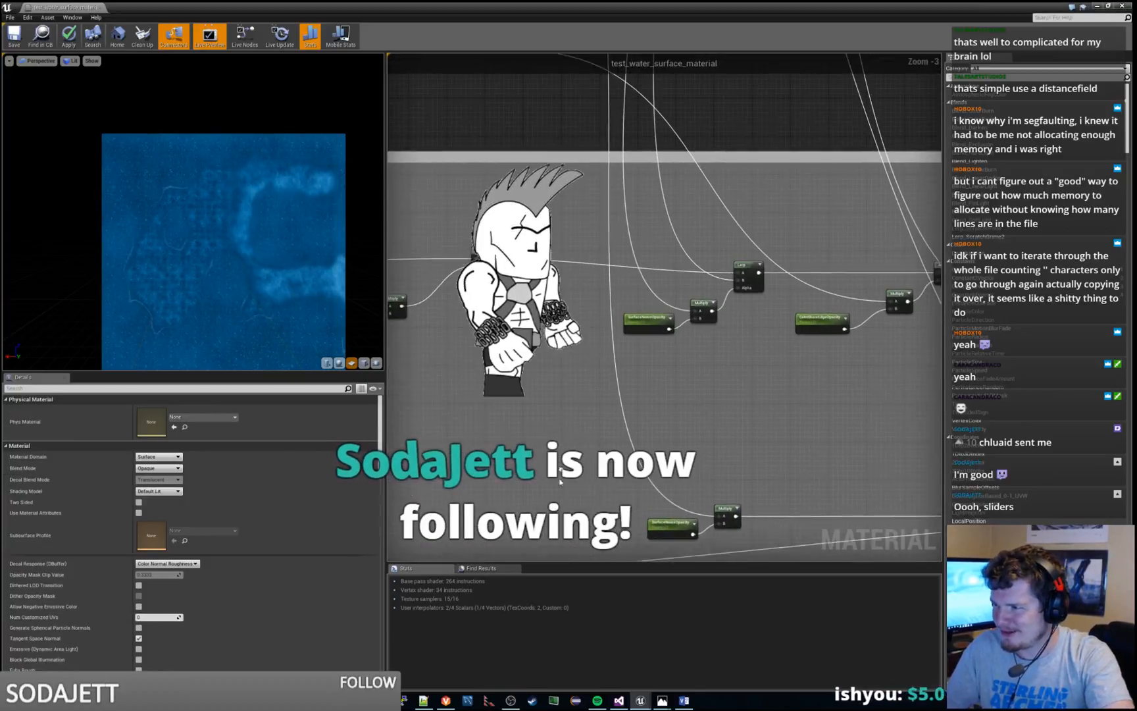
scroll(577, 380, "up", 4)
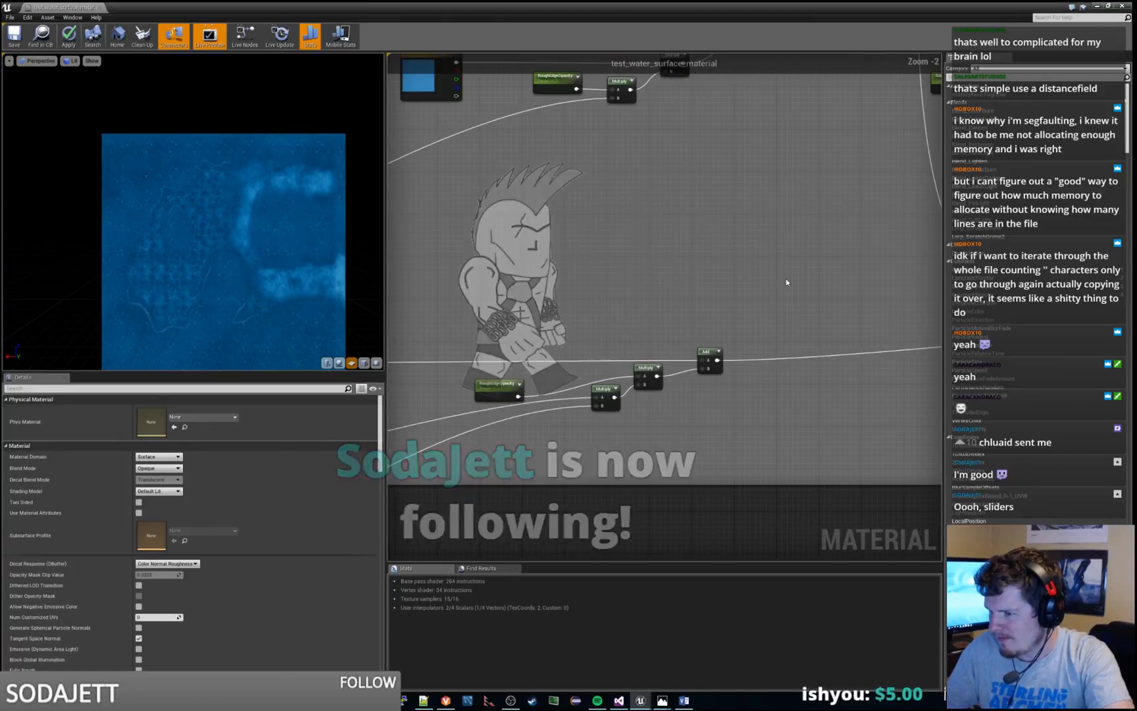
left_click(723, 397)
right_click_drag(825, 267, 750, 318)
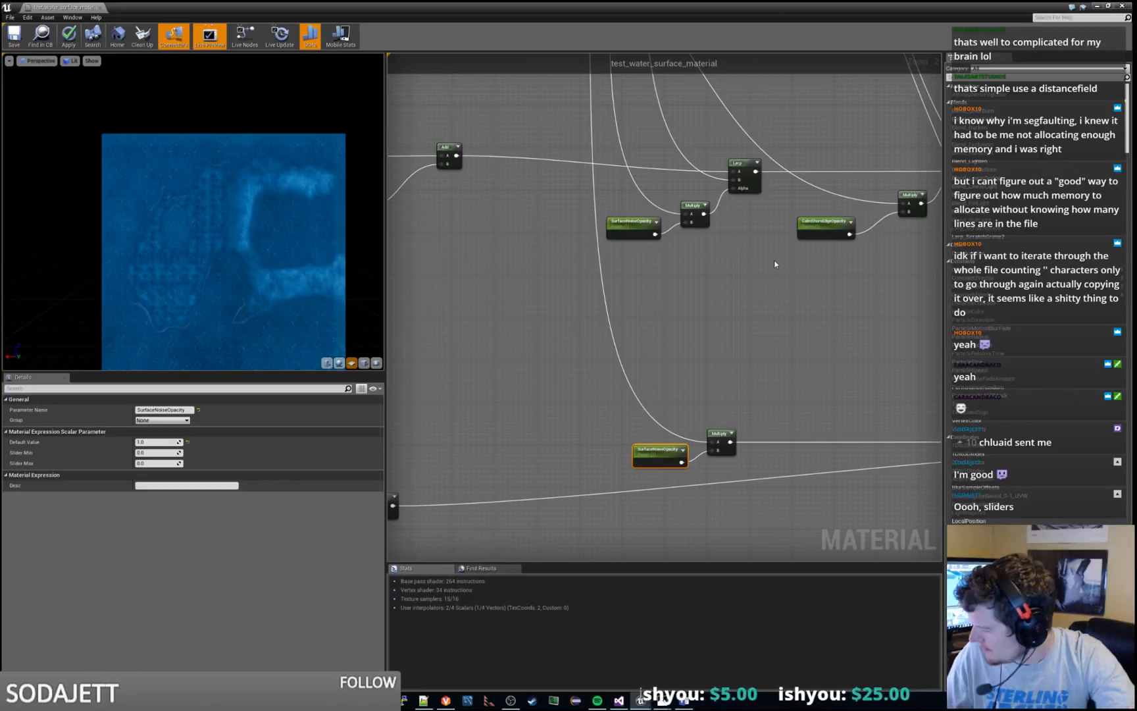
right_click_drag(767, 269, 596, 405)
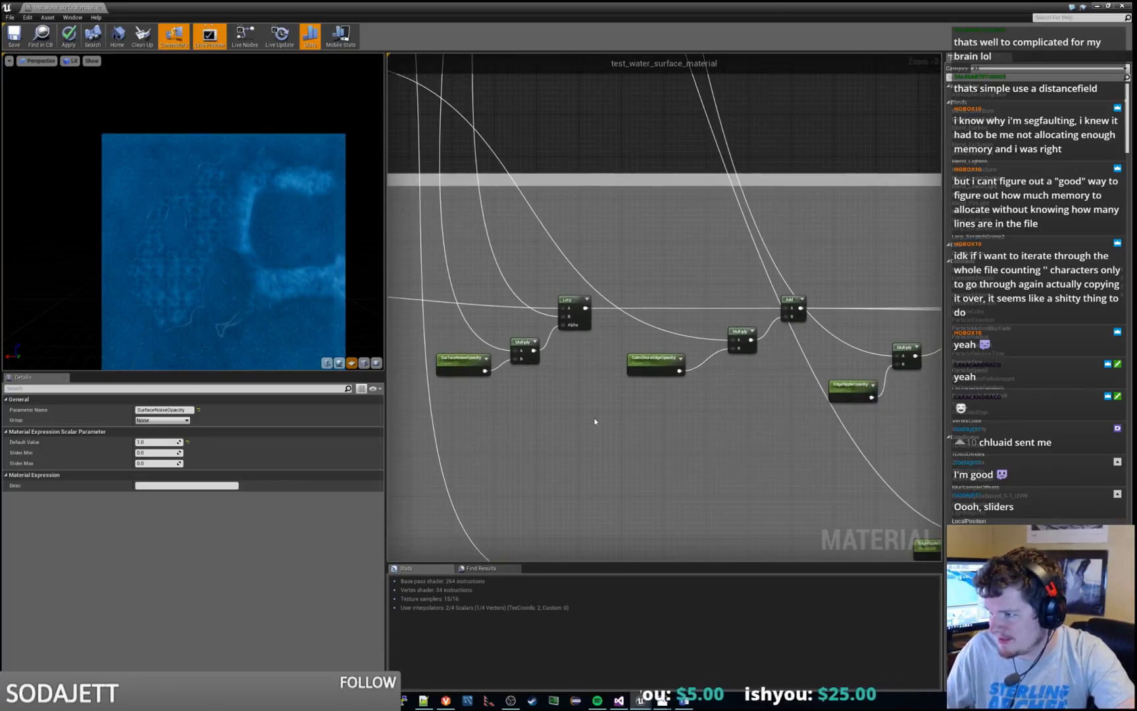
Compare the parameter names of the CalmShoreEdgeOpacity node in Combine Colors and the CalmWaterColor node in the main water group
left_click(660, 356)
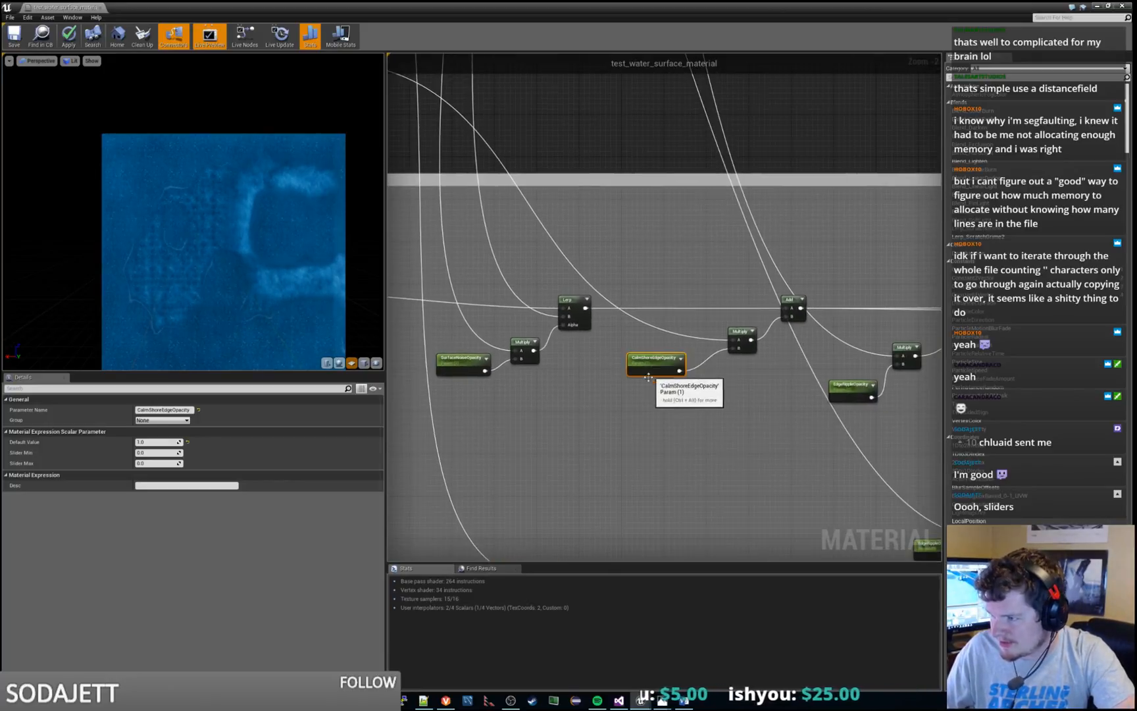
left_click(185, 411)
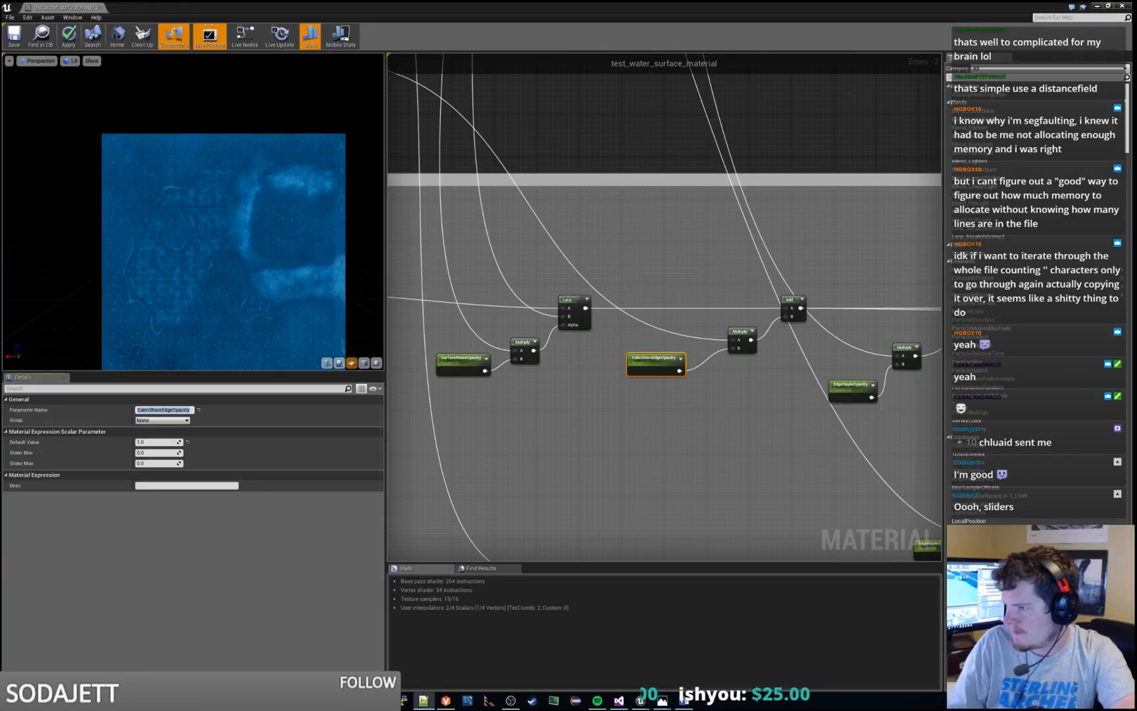
left_click(531, 238)
scroll(536, 235, "down", 4)
right_click_drag(536, 235, 1136, 710)
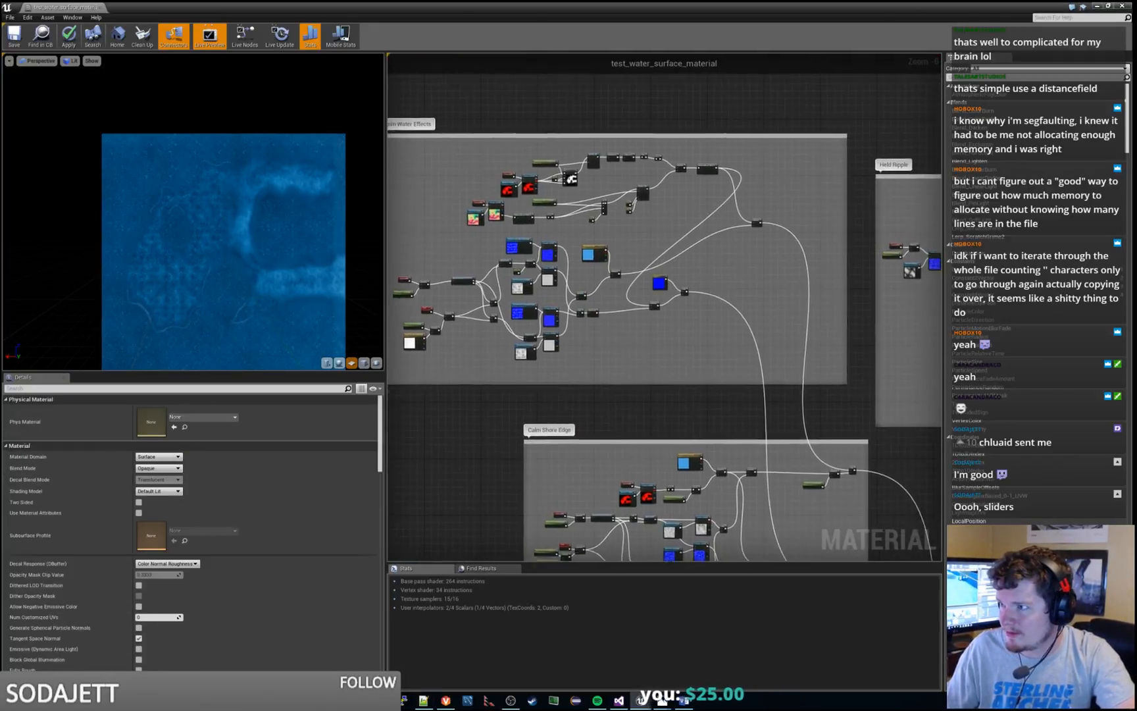
scroll(677, 314, "up", 4)
right_click_drag(756, 392, 758, 404)
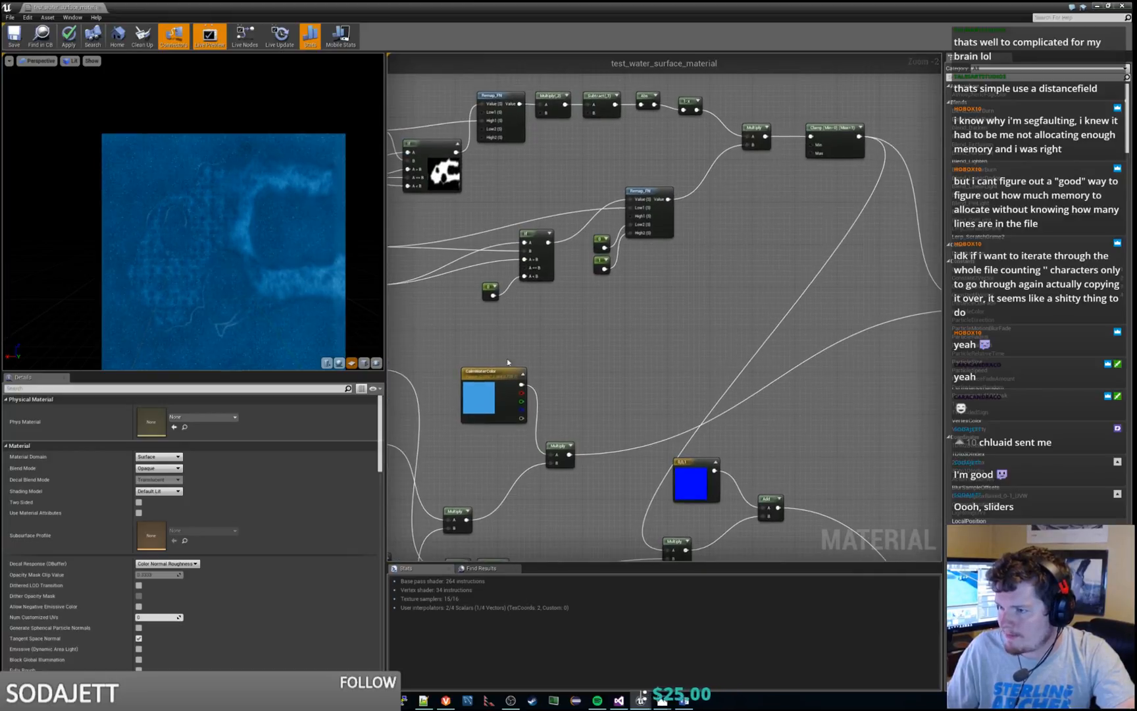
left_click(487, 378)
right_click_drag(507, 332, 644, 265)
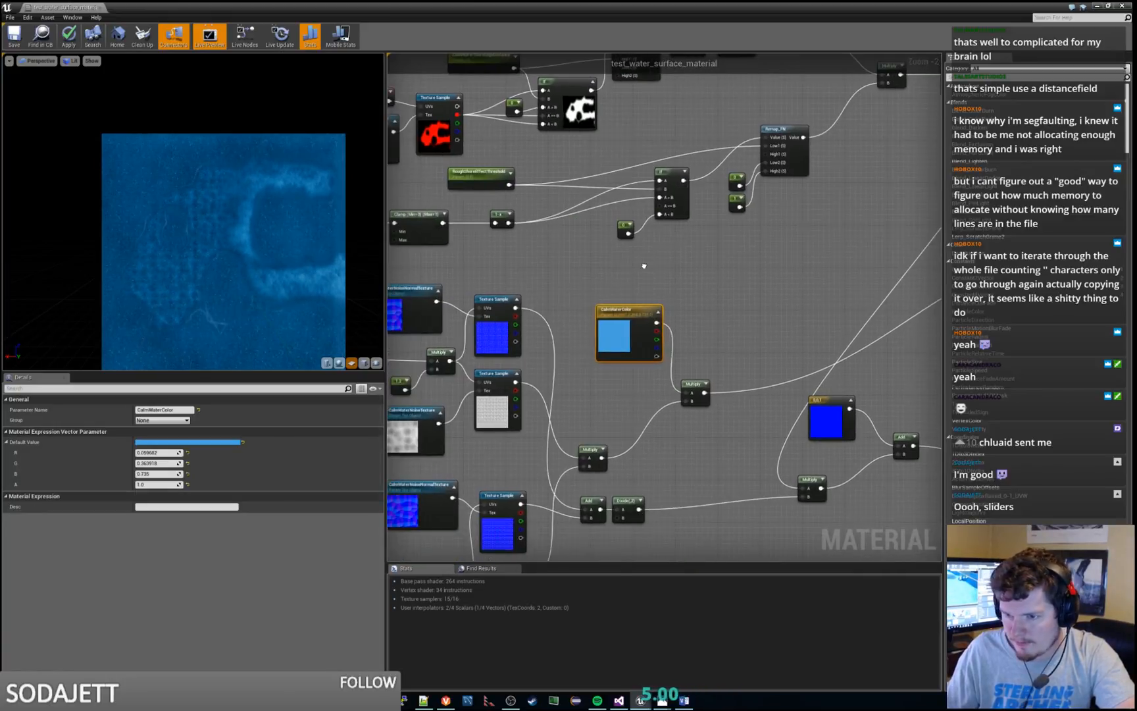
Preview the output of the Multiply node fed by CalmWaterColor and stop the preview
right_click(696, 383)
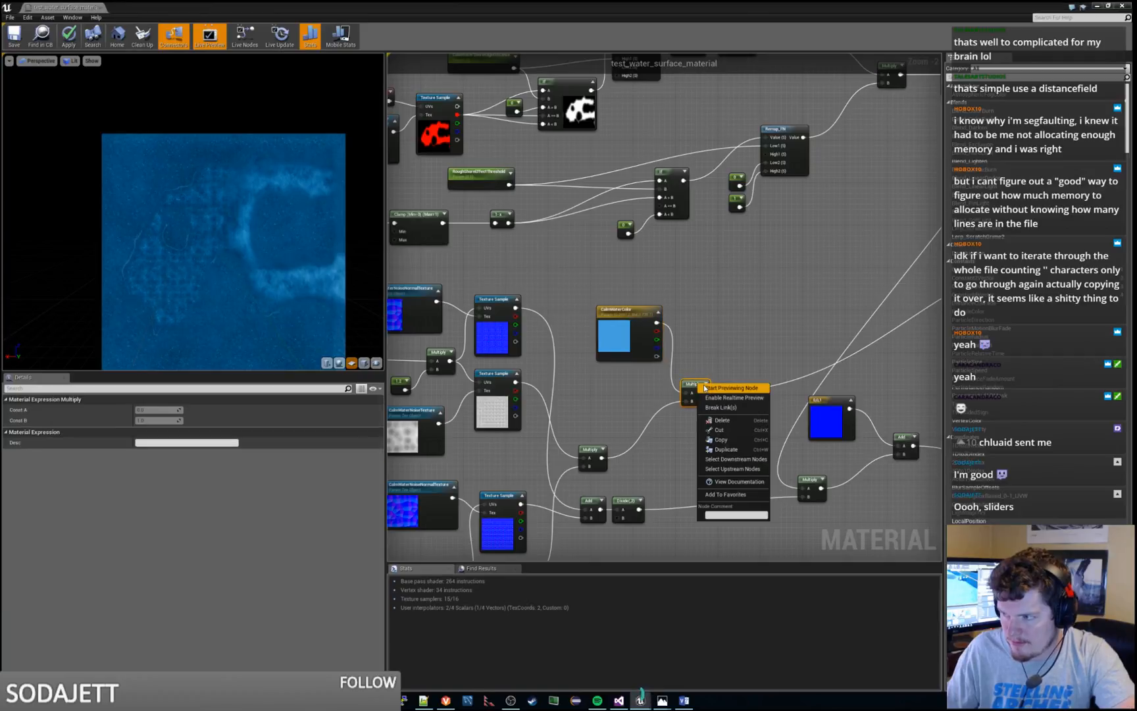
left_click(714, 392)
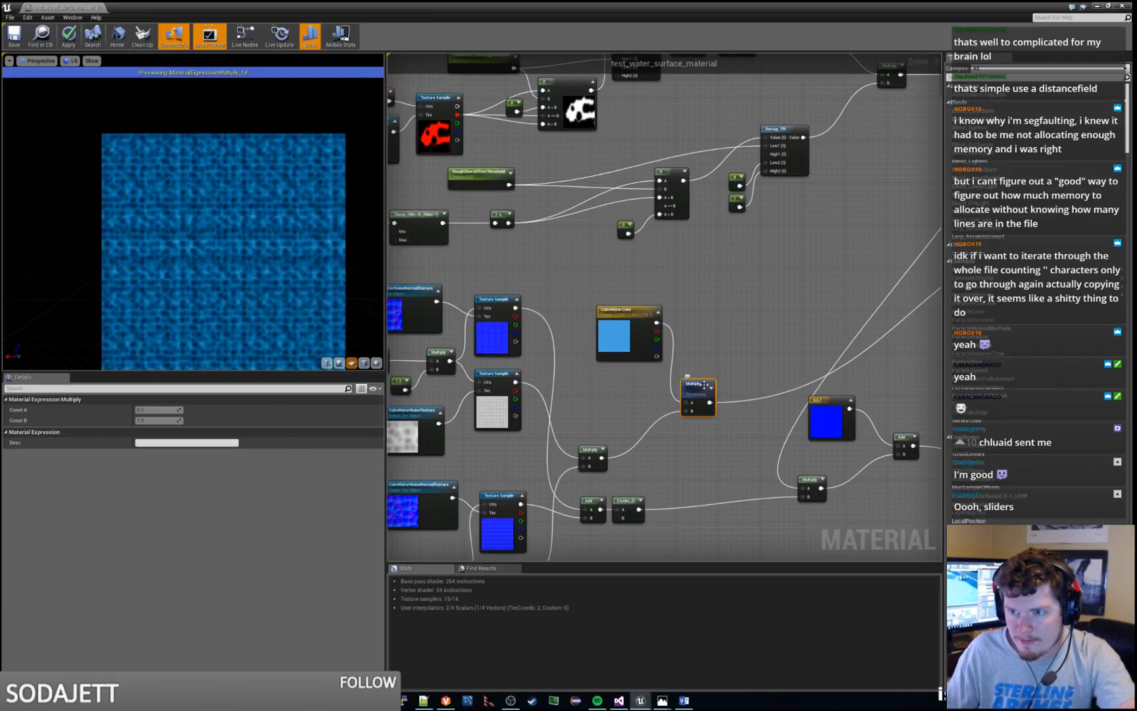
right_click(694, 380)
left_click(730, 393)
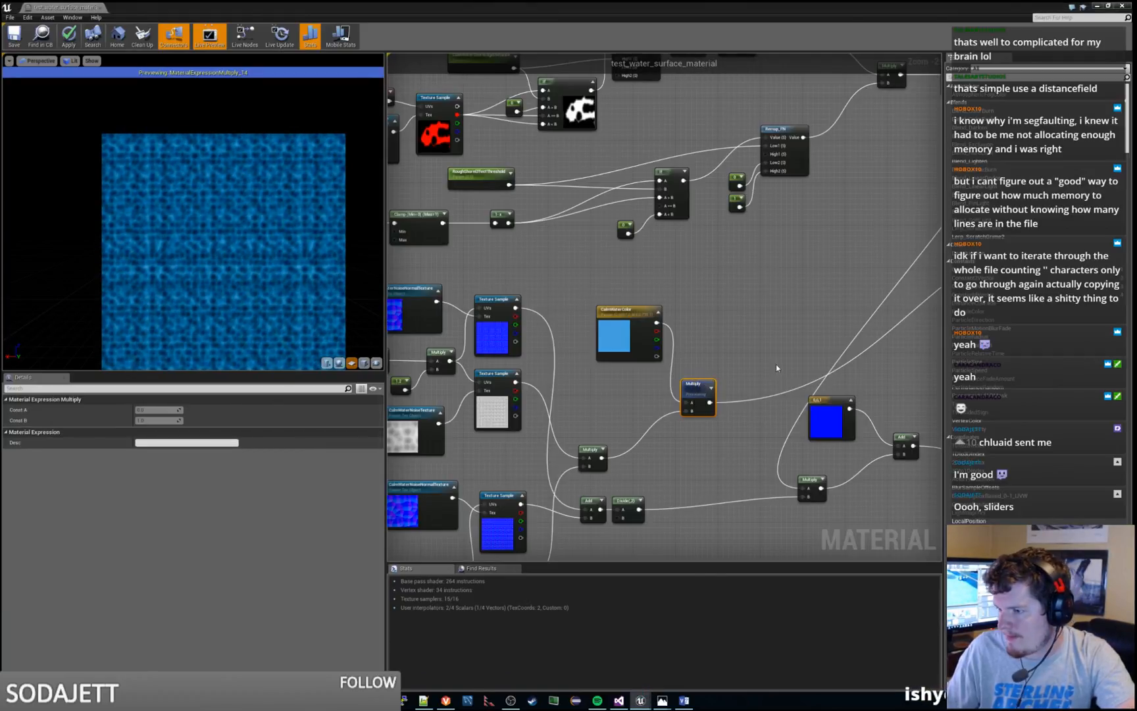
Compare the CalmShoreEdgeColor parameter in the Calm Shore Edge group with the SurfaceNoiseOpacity and CalmShoreEdgeOpacity parameters in Combine Colors
scroll(775, 363, "down", 3)
scroll(771, 365, "up", 3)
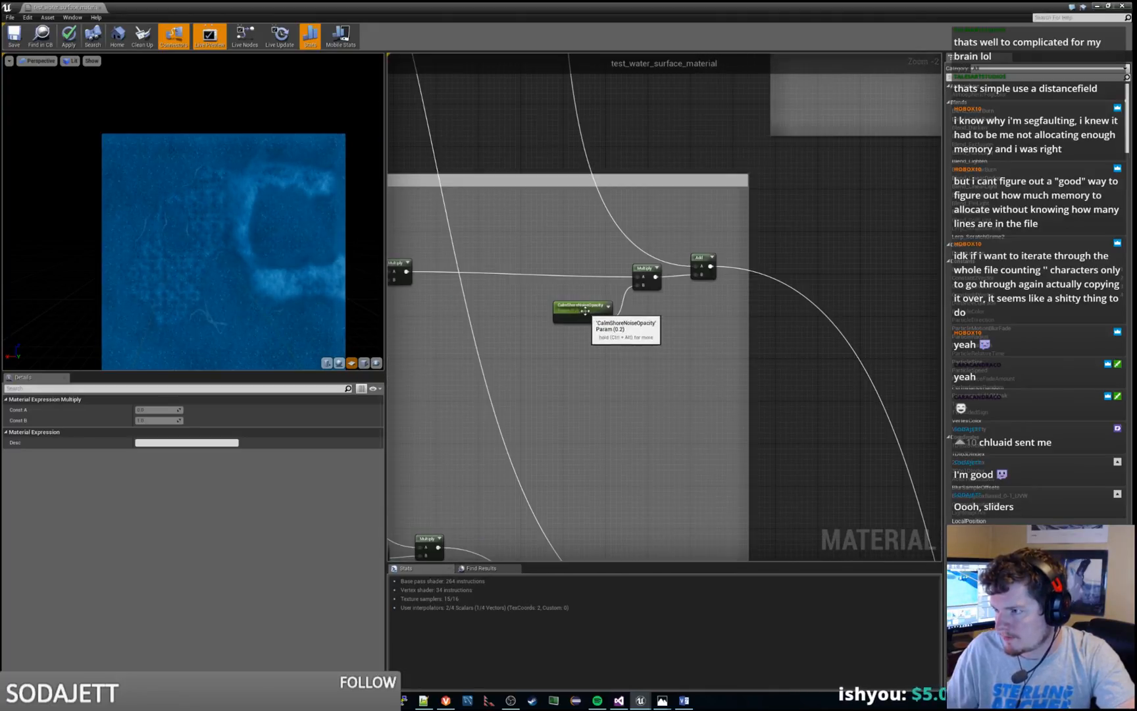
scroll(556, 322, "down", 2)
right_click_drag(467, 339, 675, 315)
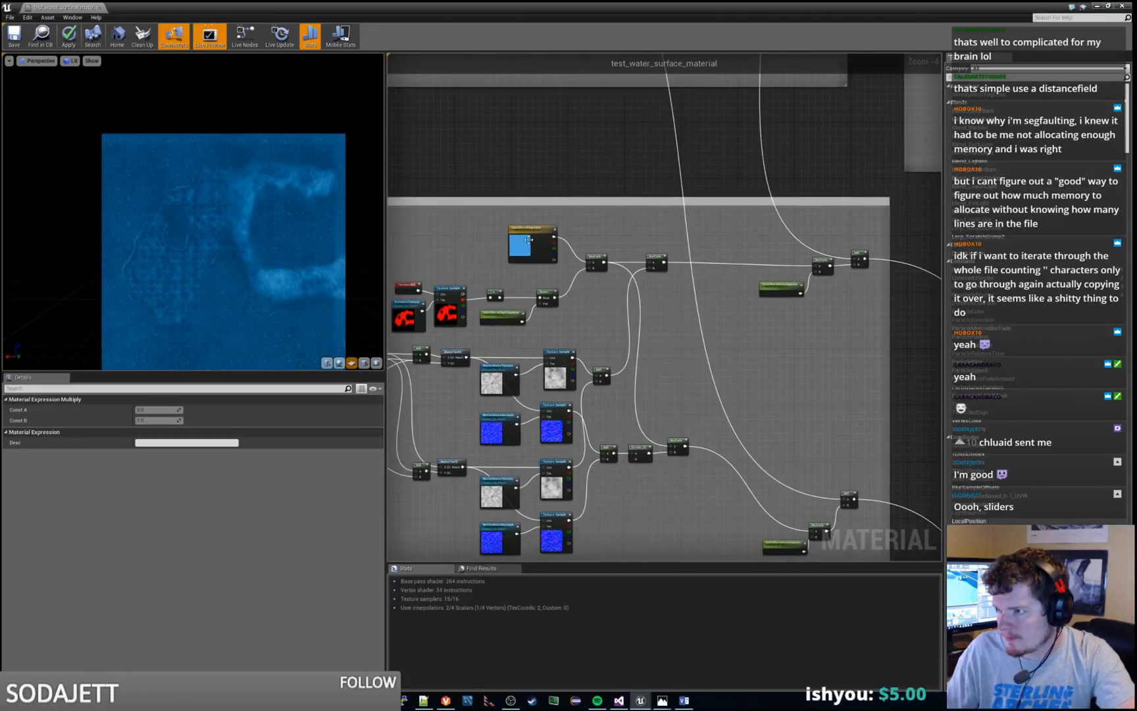
left_click(529, 241)
right_click_drag(796, 370, 223, 66)
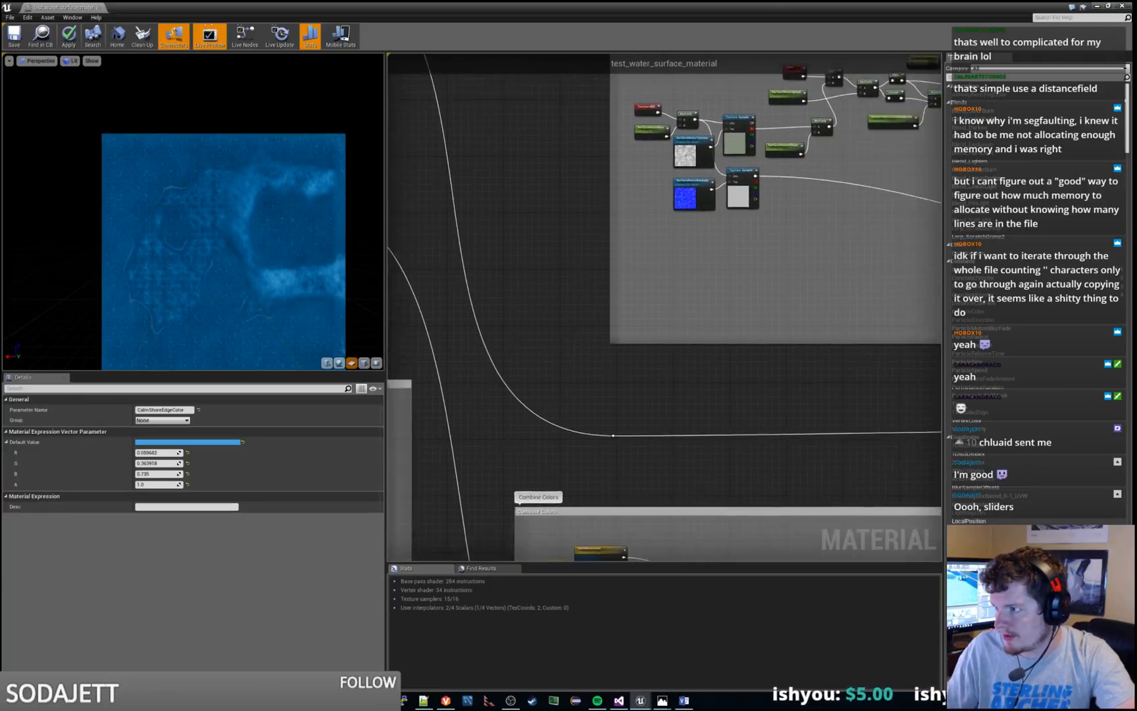
right_click_drag(855, 506, 526, 244)
right_click_drag(921, 409, 540, 432)
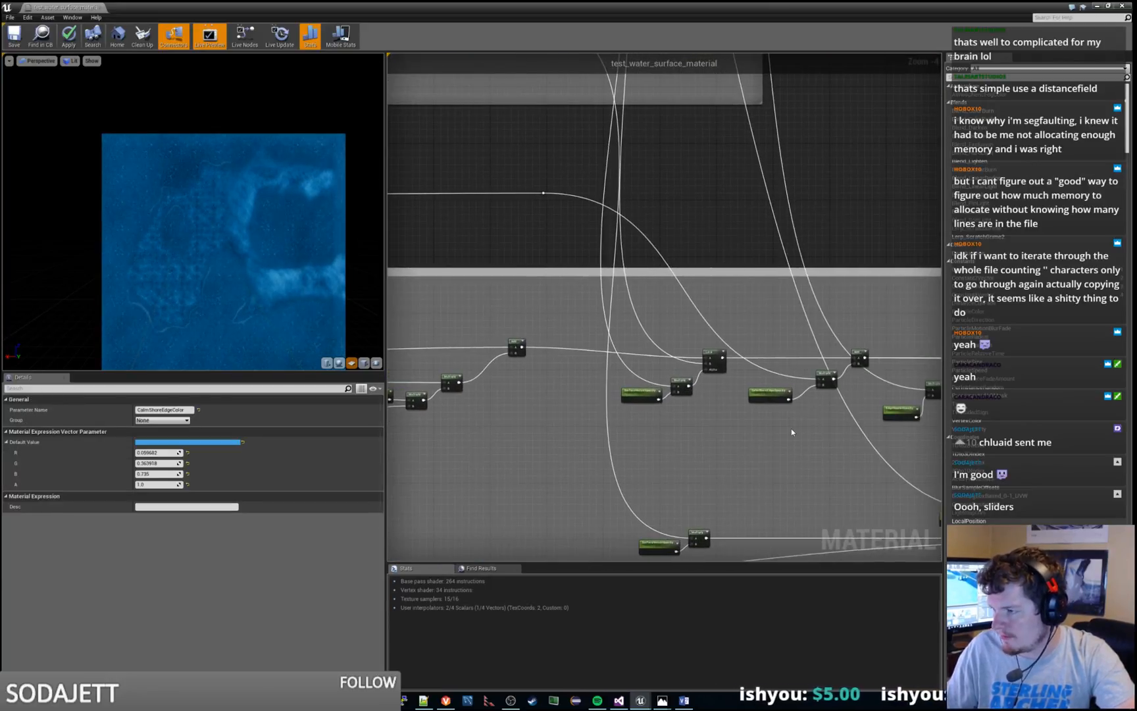
left_click(768, 397)
scroll(767, 397, "down", 1)
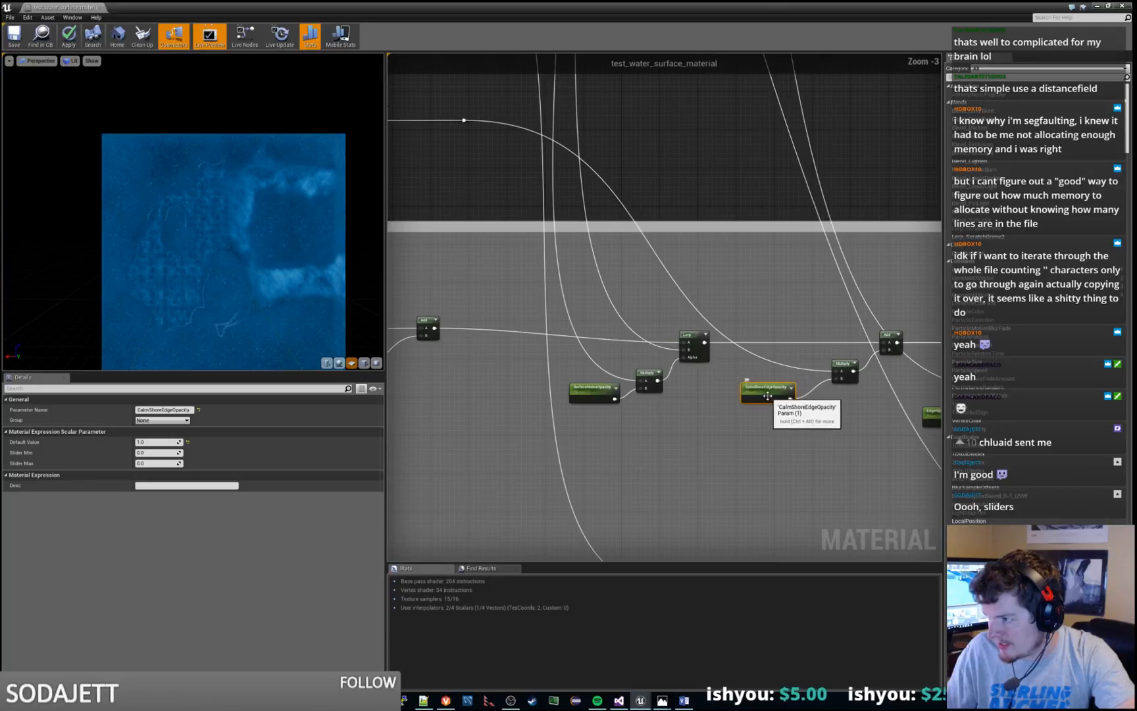
scroll(768, 395, "up", 3)
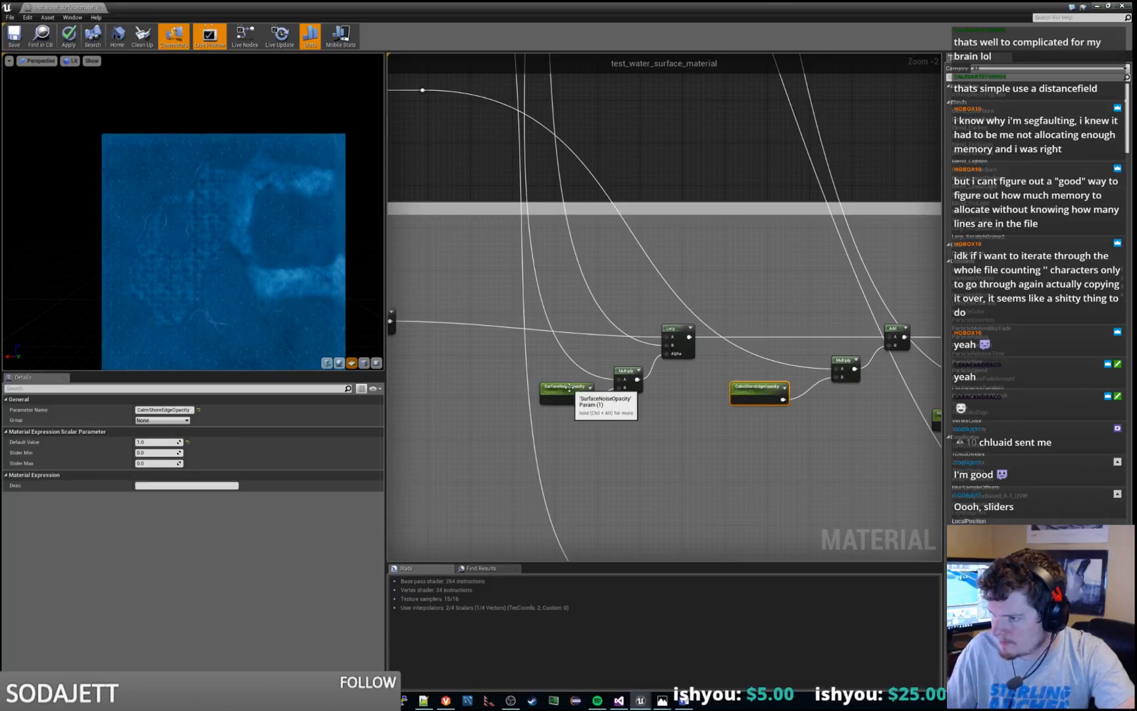
left_click(573, 392)
left_click(754, 389)
Trace the calm shore wire into Combine Colors and rename its CalmShoreEdgeOpacity parameter as CalmWaterOpacity
scroll(754, 389, "down", 4)
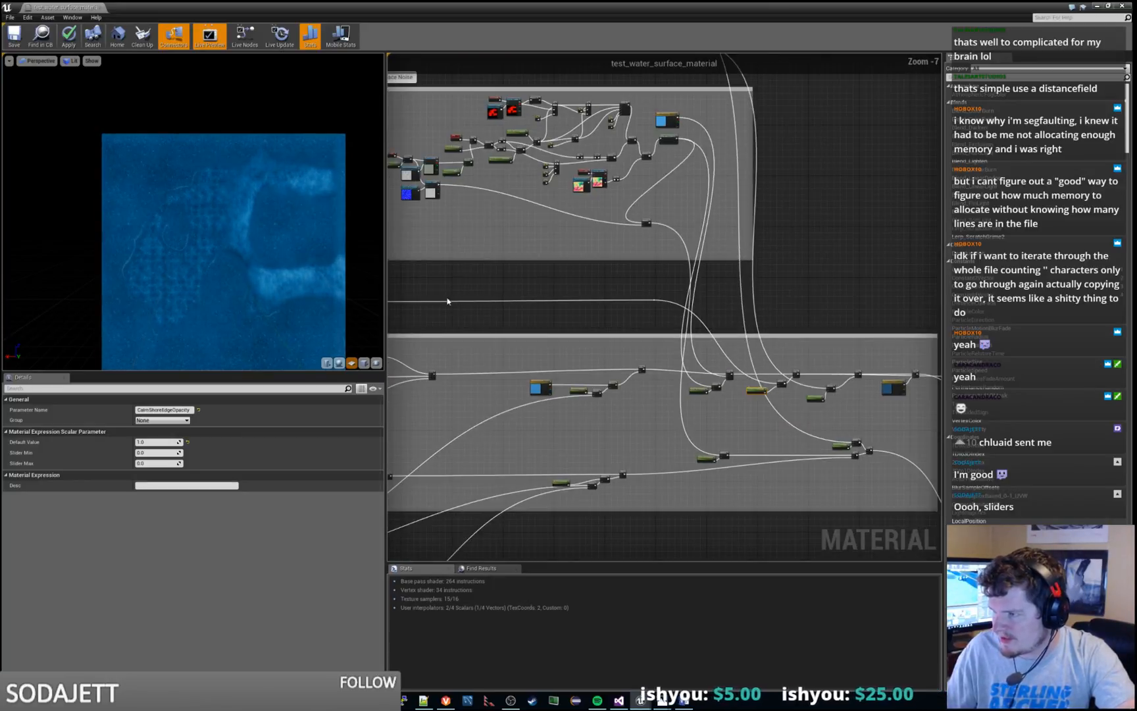
scroll(650, 128, "up", 4)
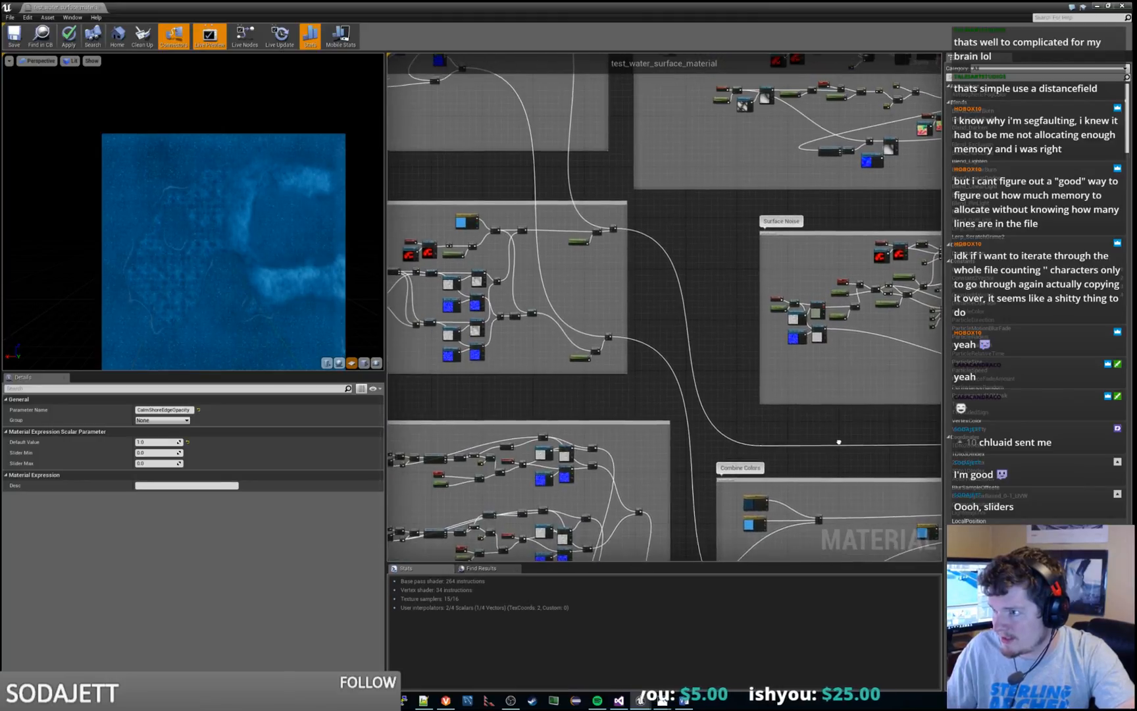
right_click_drag(649, 128, 812, 303)
scroll(810, 549, "down", 3)
right_click_drag(791, 525, 401, 110)
right_click_drag(677, 394, 870, 42)
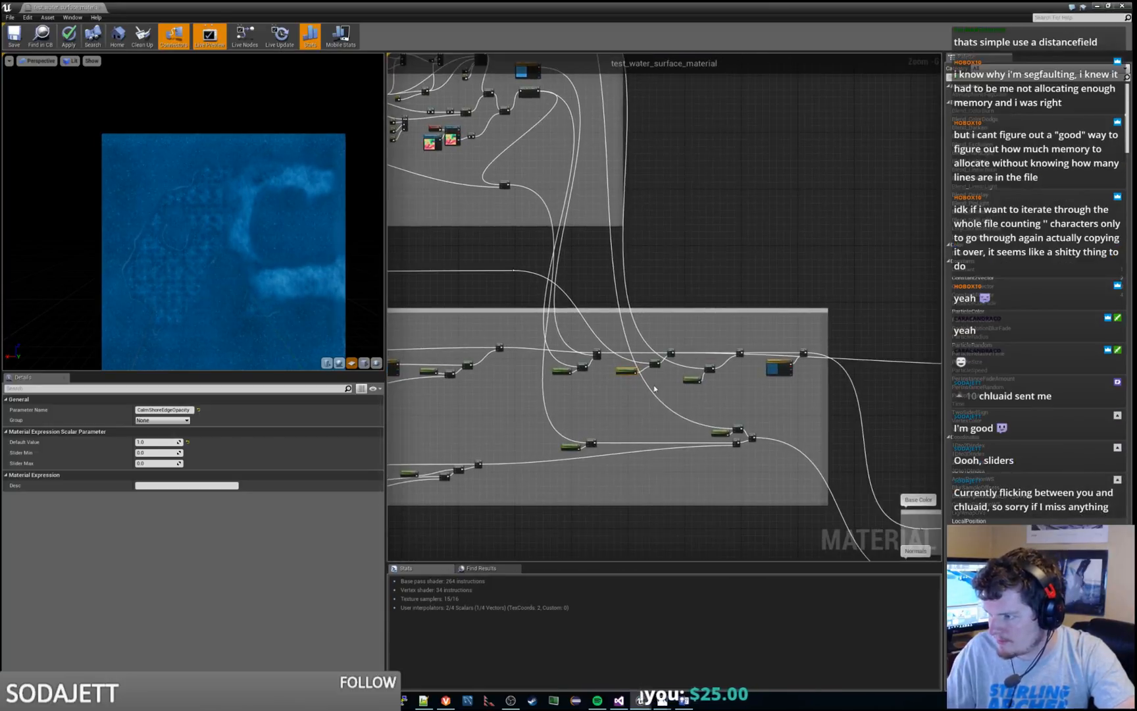
scroll(762, 423, "up", 4)
right_click_drag(582, 346, 660, 331)
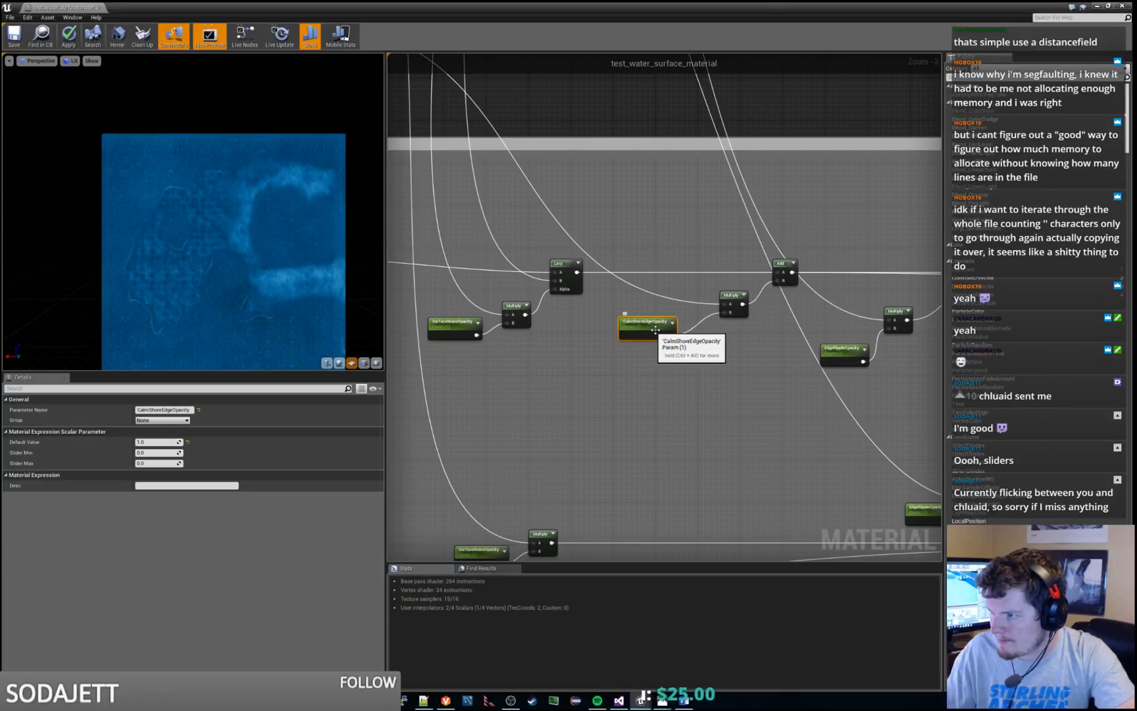
left_click(173, 410)
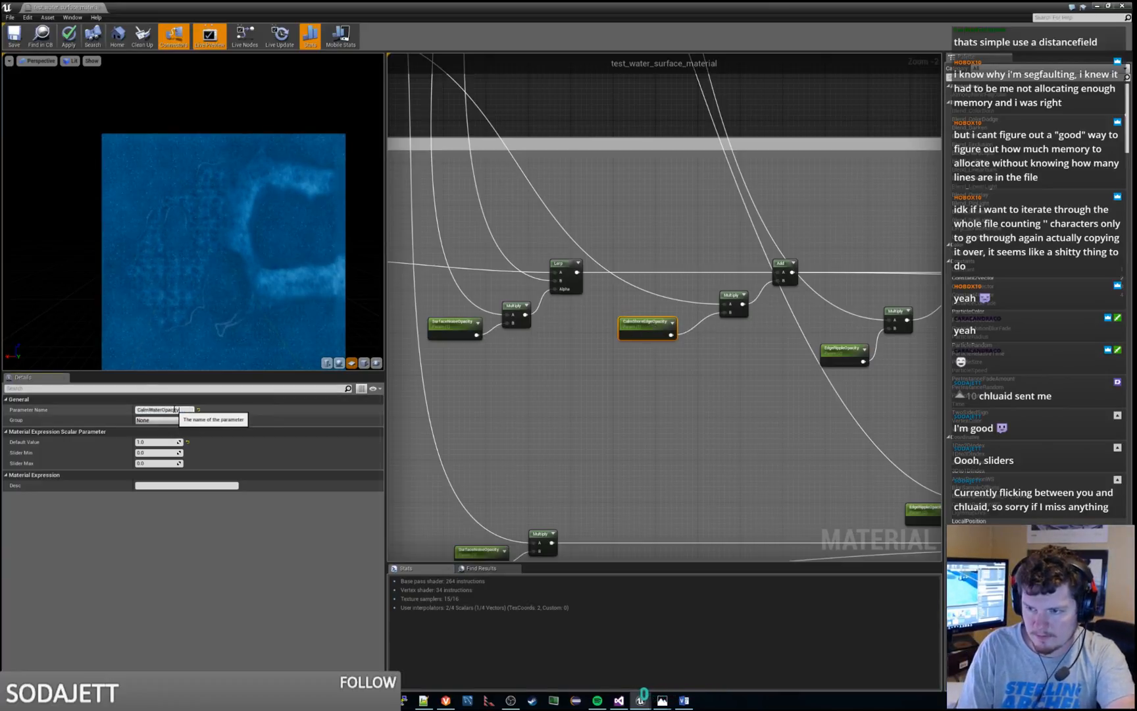
type("CalmWaterOpacity")
key("Return")
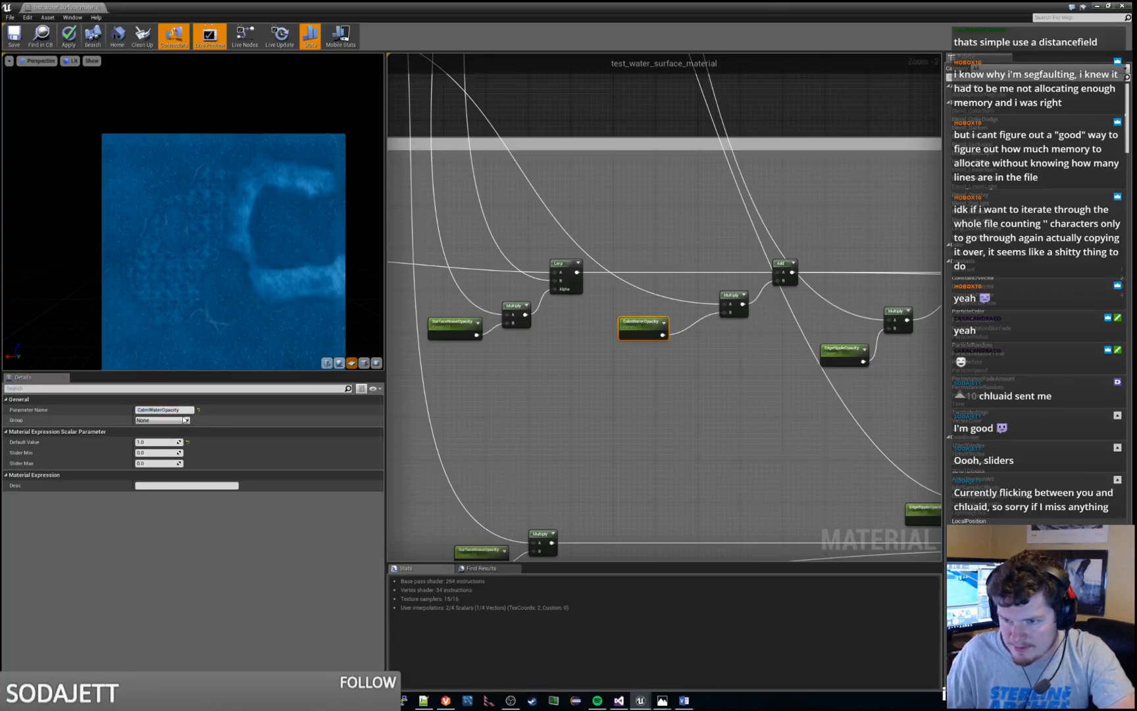
left_click(176, 410)
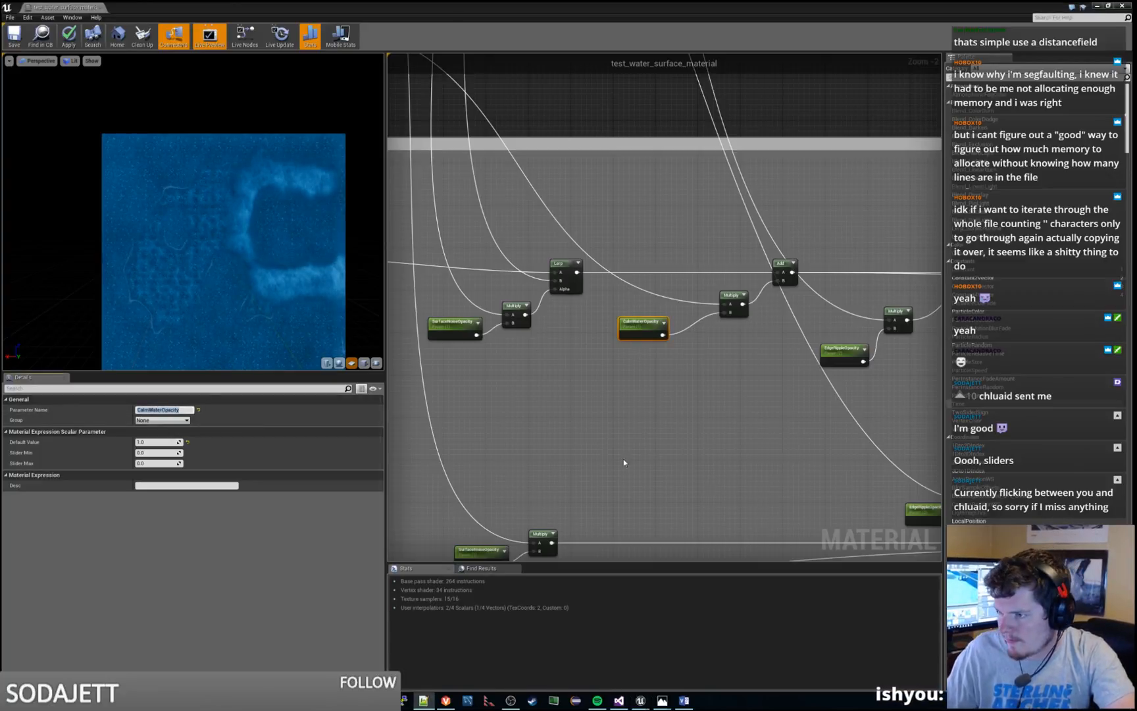
Examine how the Calm Shore Edge group and the main water group combine their color and normal outputs
scroll(623, 463, "down", 3)
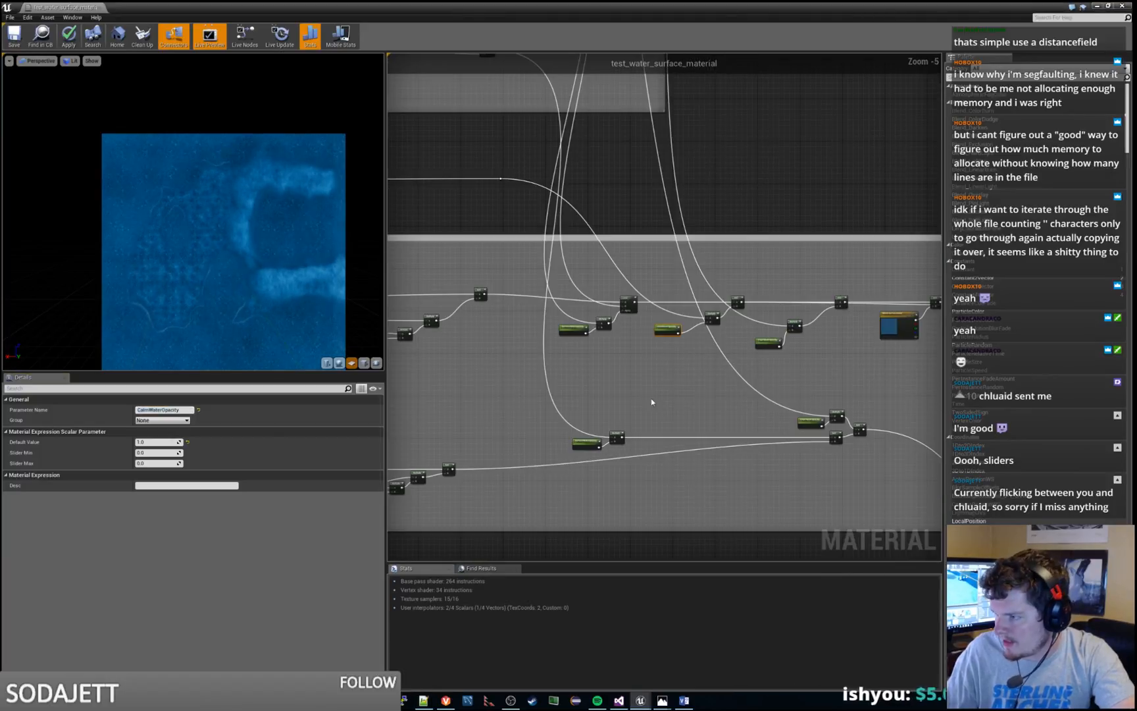
right_click_drag(497, 379, 1136, 709)
right_click_drag(665, 307, 667, 317)
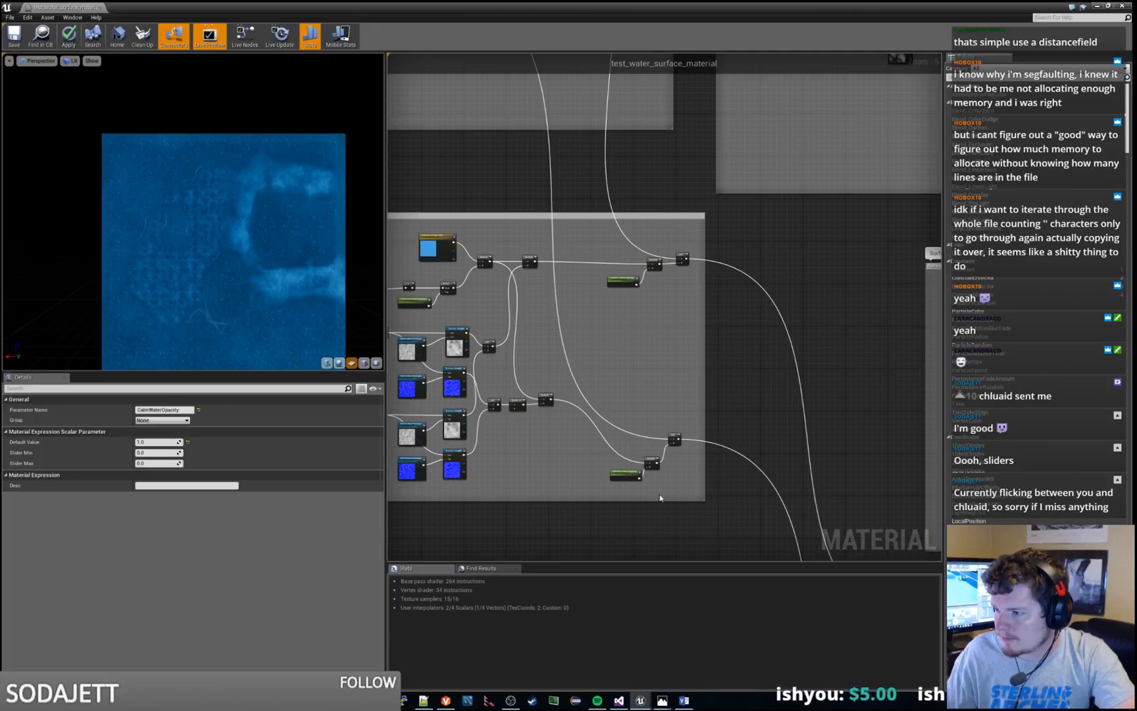
scroll(660, 498, "up", 3)
scroll(633, 254, "down", 1)
right_click_drag(617, 205, 735, 555)
right_click_drag(570, 126, 695, 485)
right_click_drag(561, 245, 673, 309)
scroll(821, 178, "down", 3)
scroll(821, 177, "up", 4)
scroll(858, 136, "down", 3)
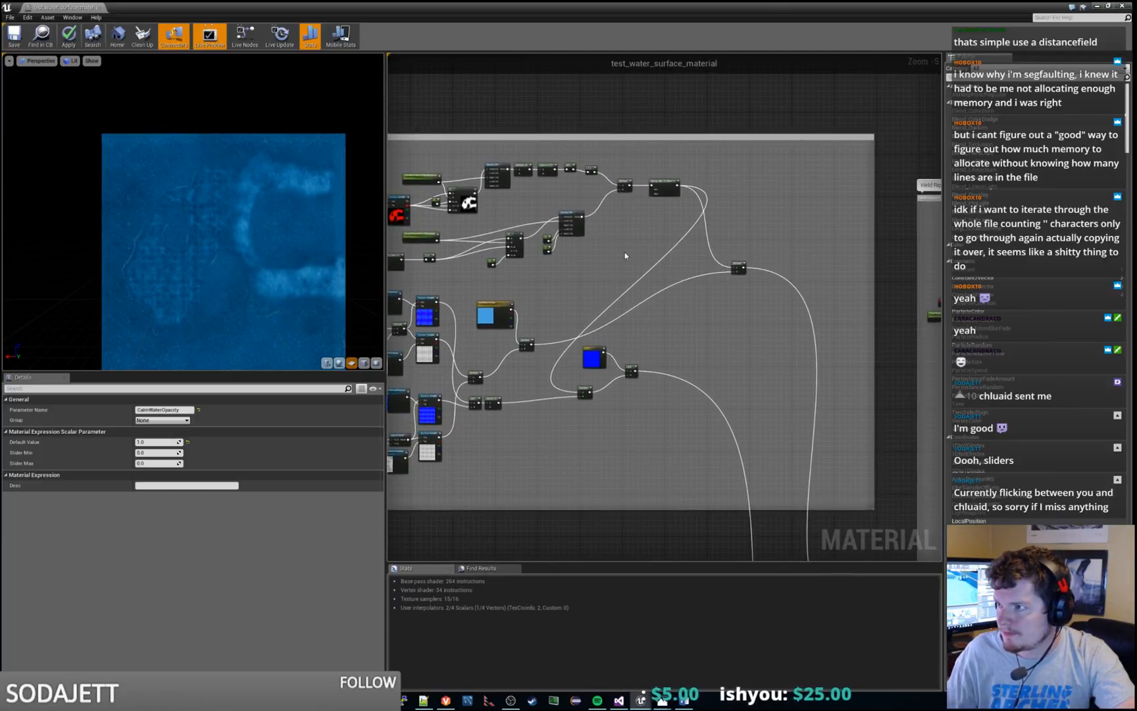
scroll(623, 257, "up", 1)
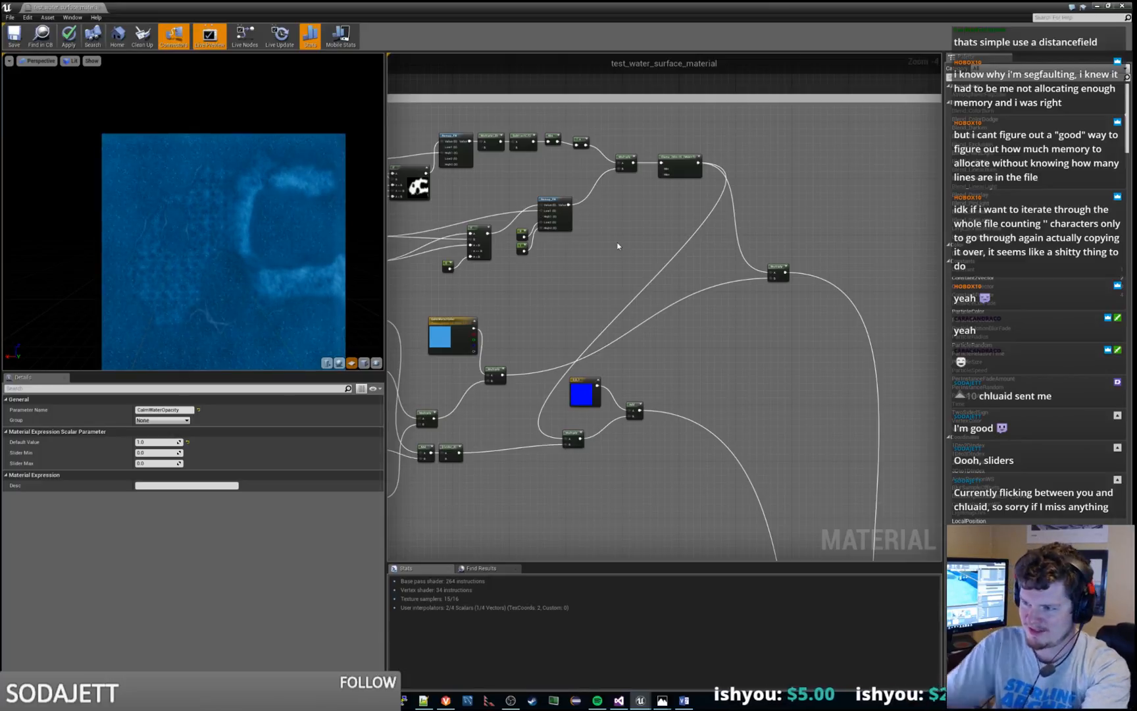
Preview the output of the Multiply node that feeds the Add node beside the blue 0,0,1 constant
right_click_drag(536, 362, 672, 187)
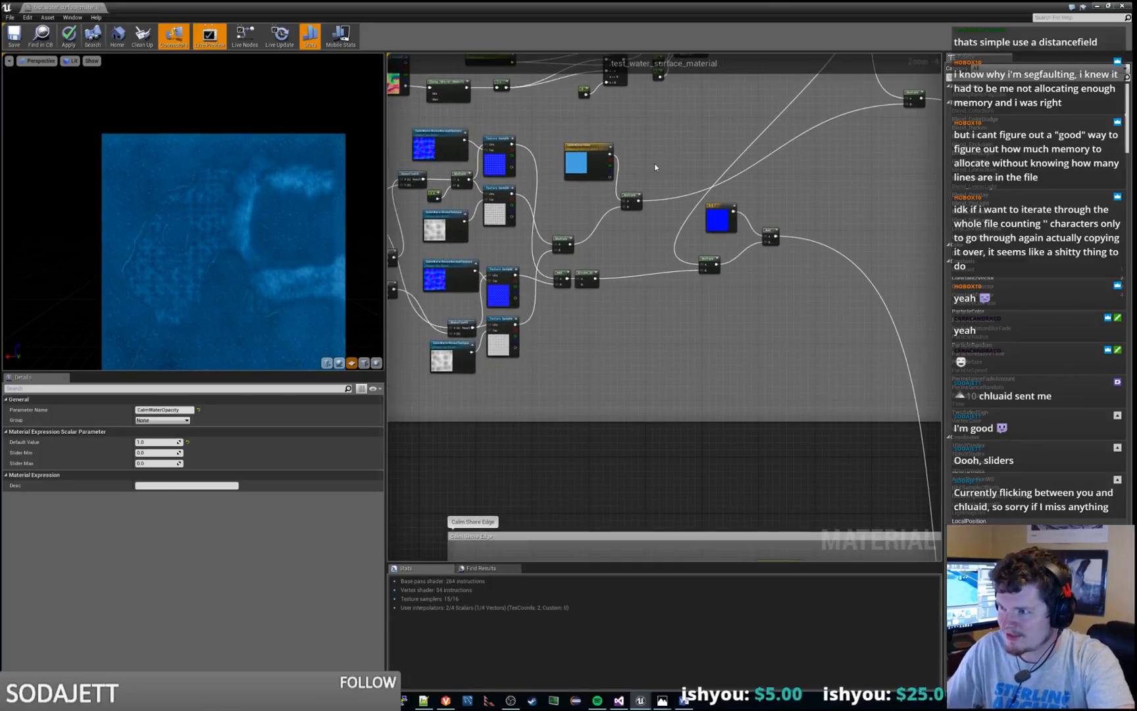
scroll(654, 167, "up", 3)
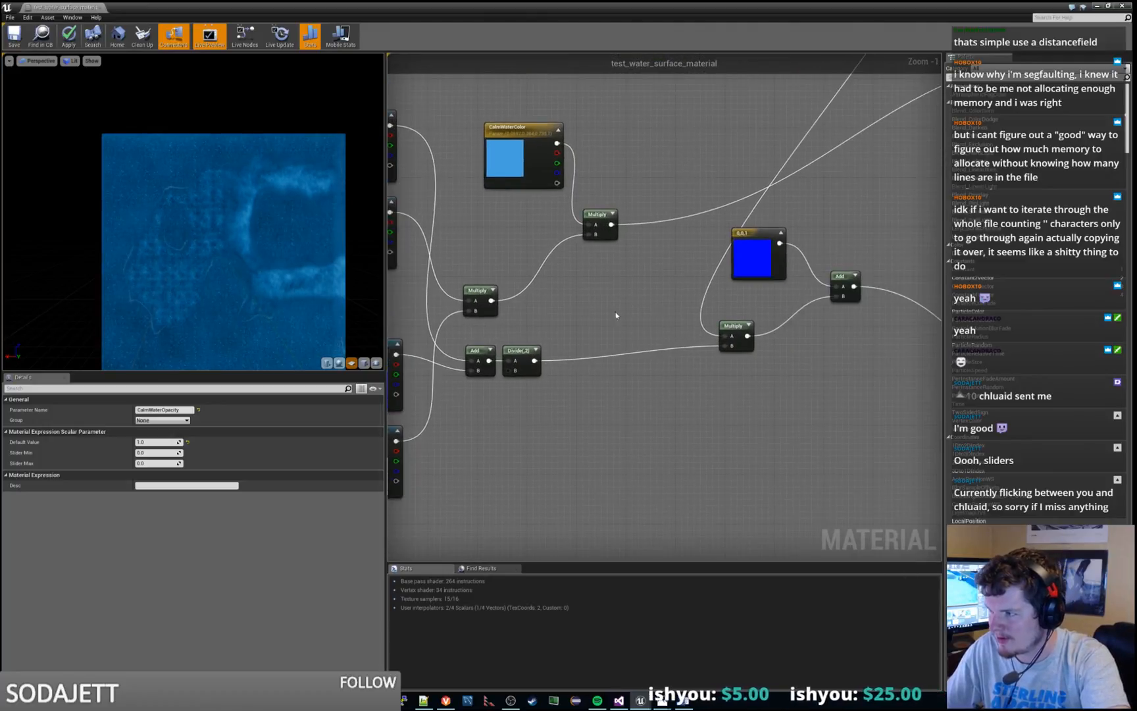
right_click(730, 327)
left_click(750, 339)
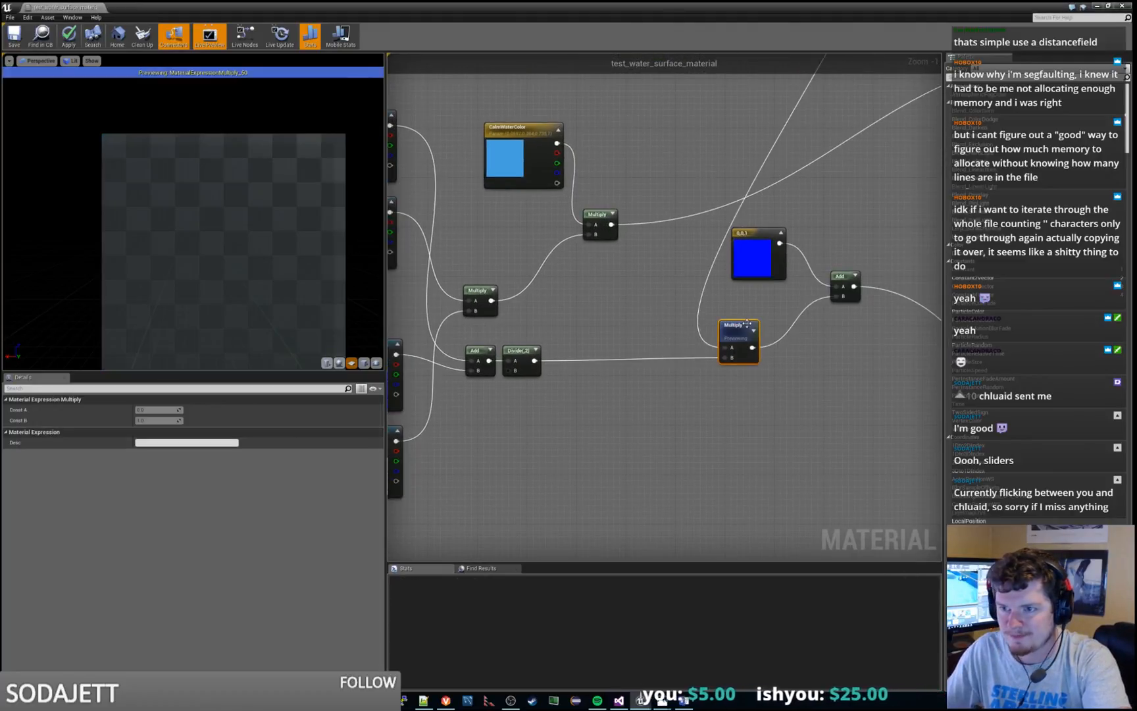
right_click_drag(844, 277, 684, 341)
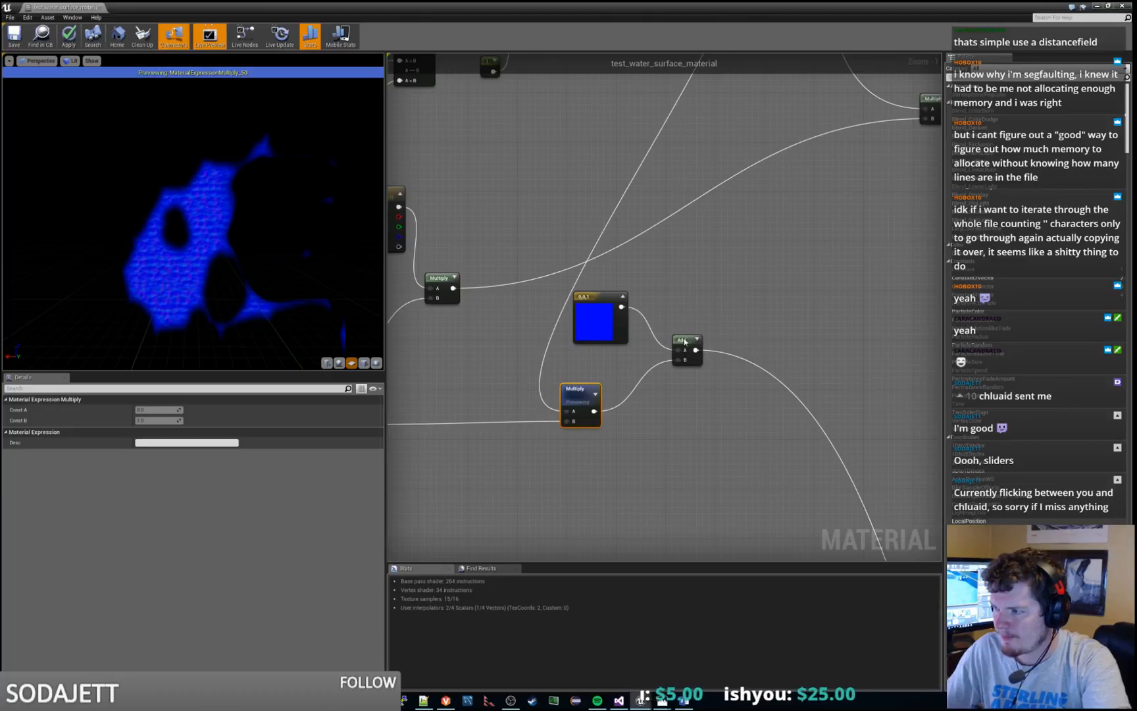
Preview the output of the Add node beside the blue 0,0,1 constant and trace its wire toward Combine Colors
right_click(685, 340)
left_click(704, 353)
scroll(738, 269, "down", 3)
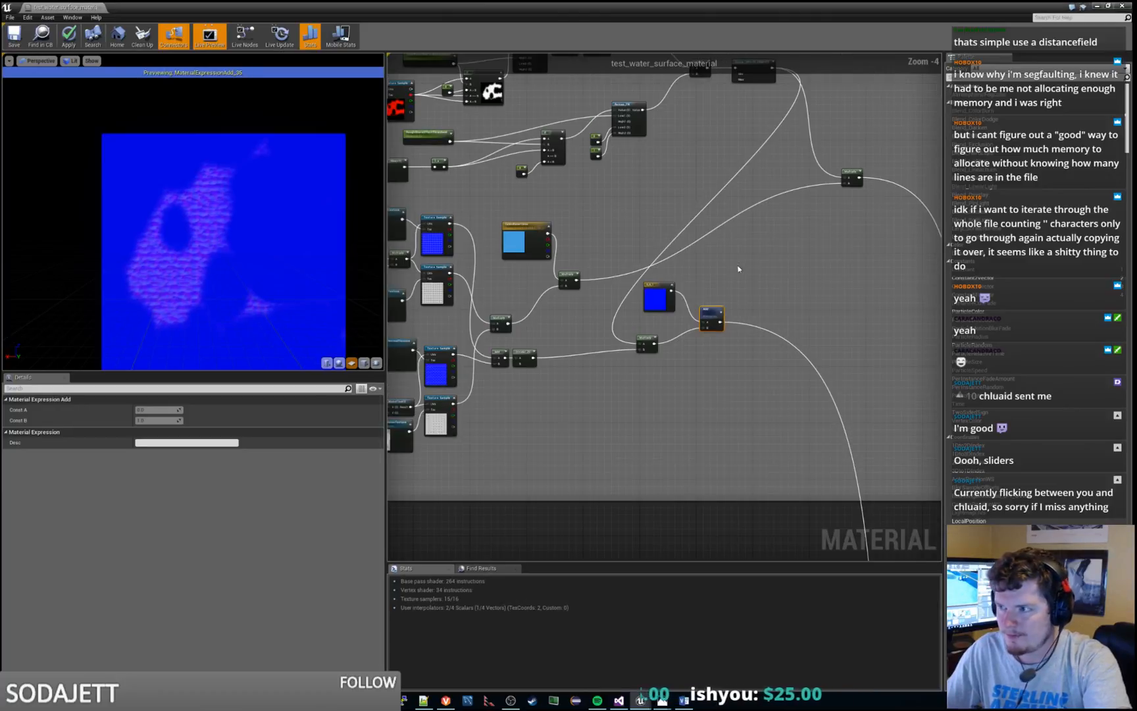
right_click_drag(794, 311, 613, 136)
scroll(660, 269, "down", 1)
right_click_drag(695, 362, 610, 123)
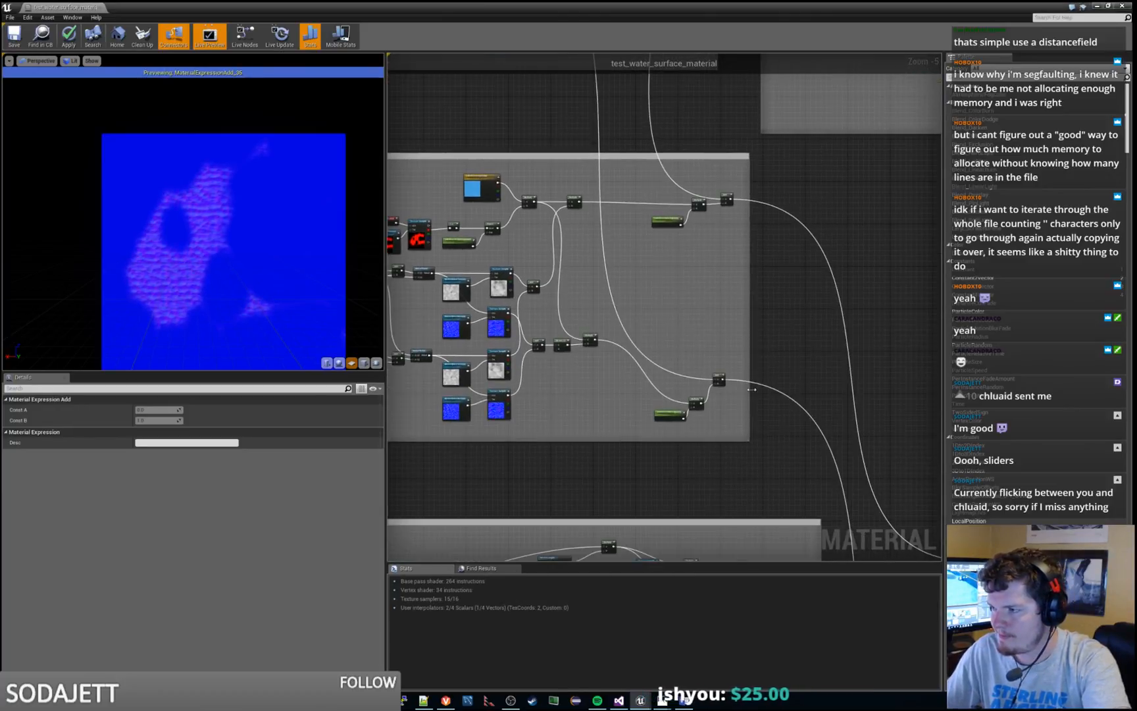
right_click_drag(752, 389, 750, 333)
scroll(711, 325, "up", 2)
right_click_drag(793, 443, 755, 421)
scroll(652, 254, "down", 3)
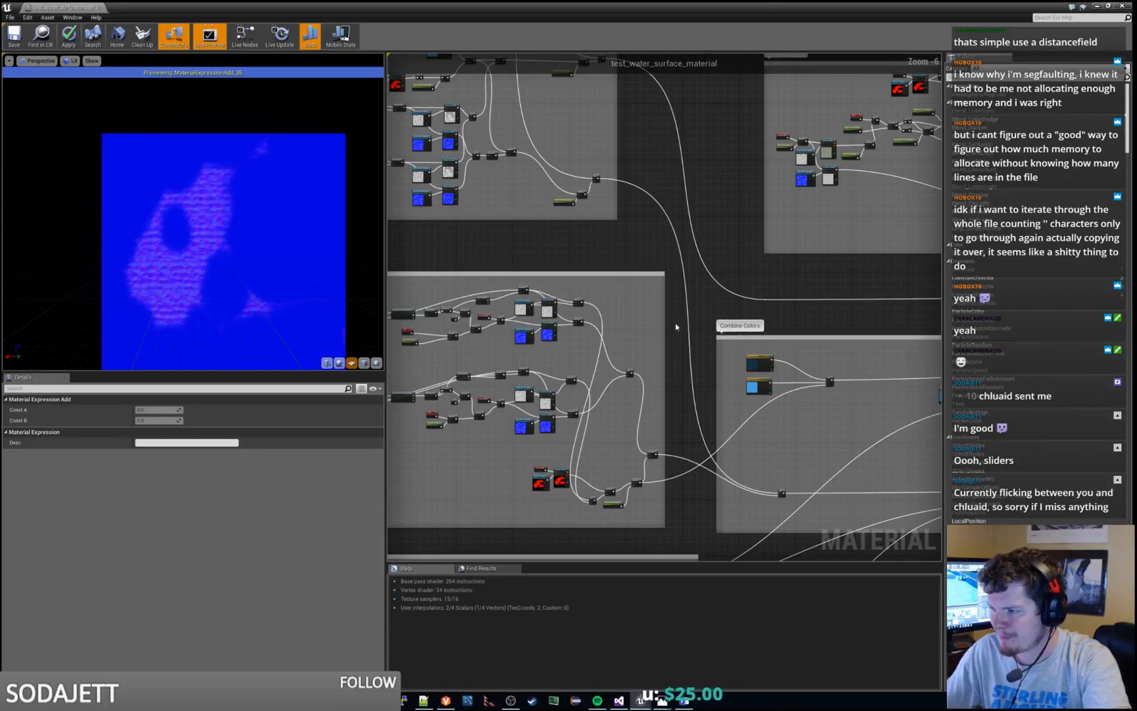
scroll(612, 246, "up", 5)
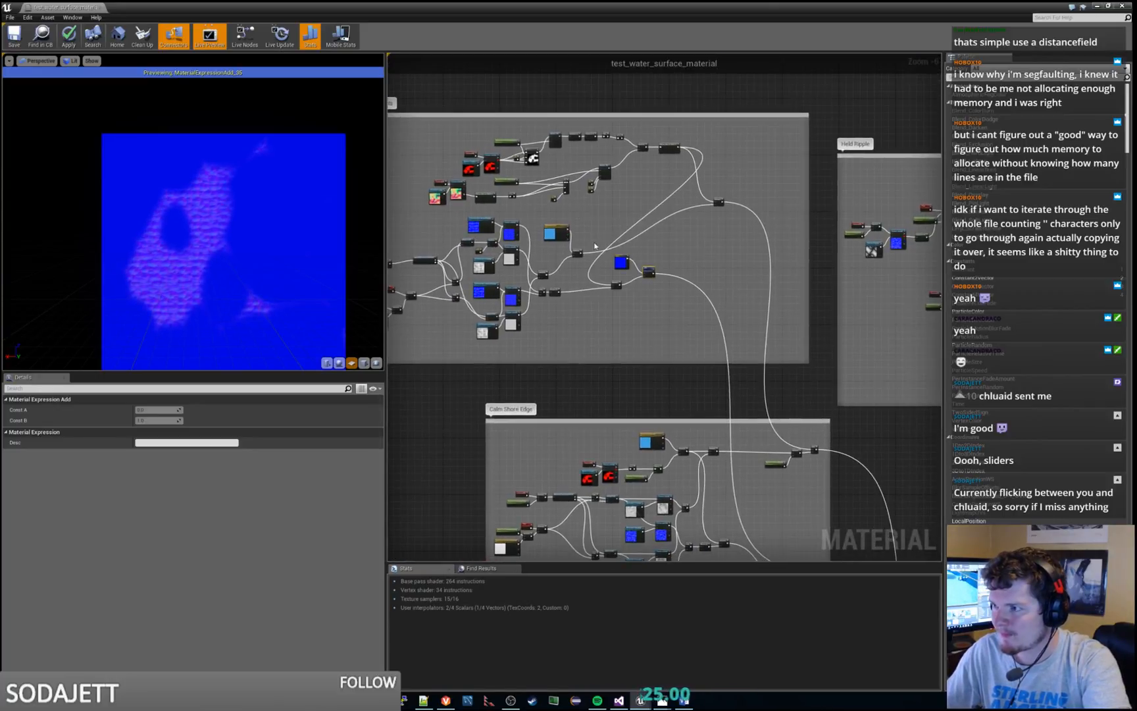
right_click_drag(683, 373, 748, 400)
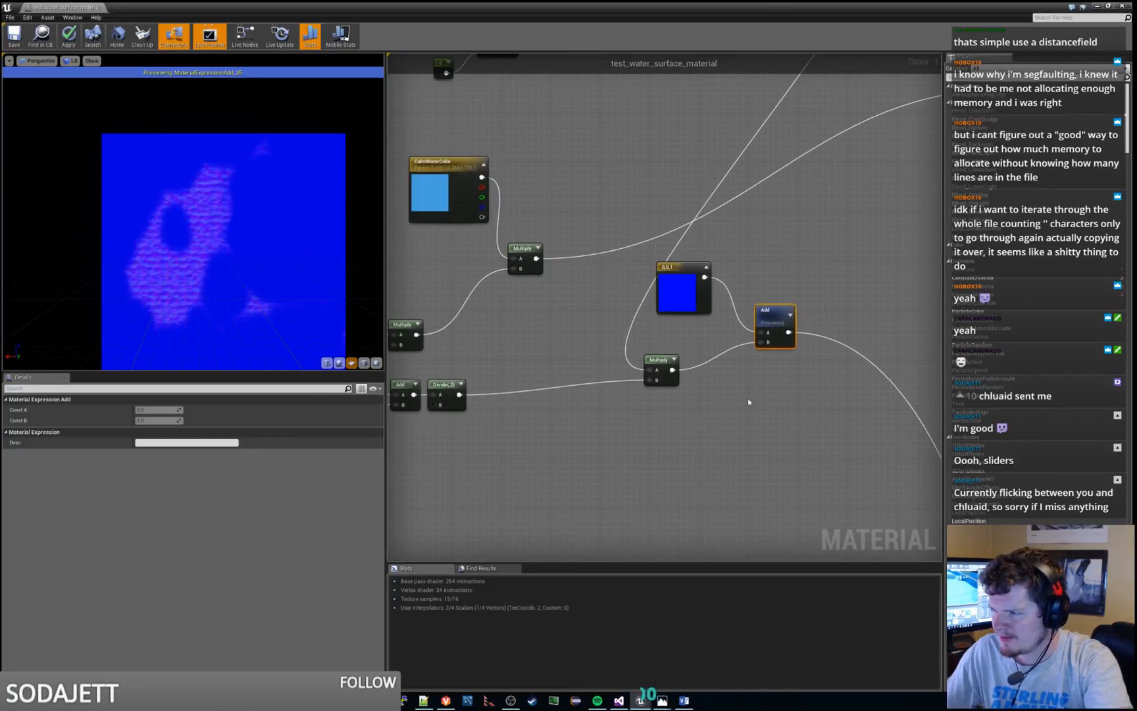
Stop previewing the Add node and preview the output of the Clamp node above it
right_click(781, 309)
left_click(809, 327)
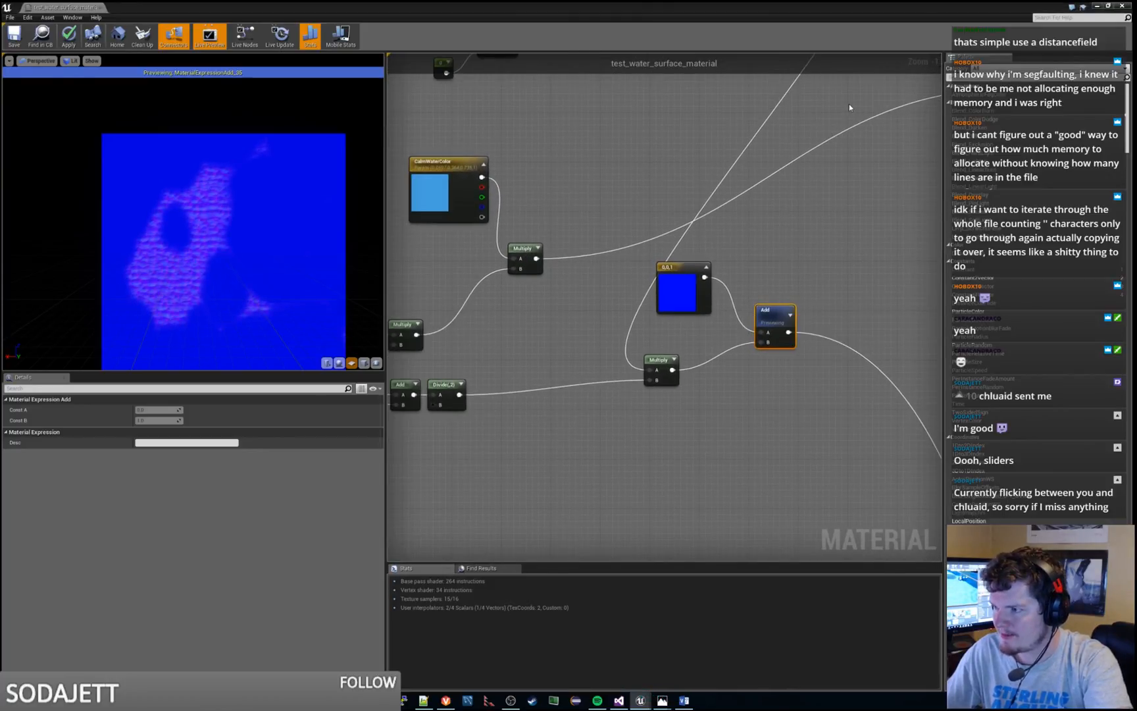
right_click_drag(849, 104, 640, 437)
right_click(637, 214)
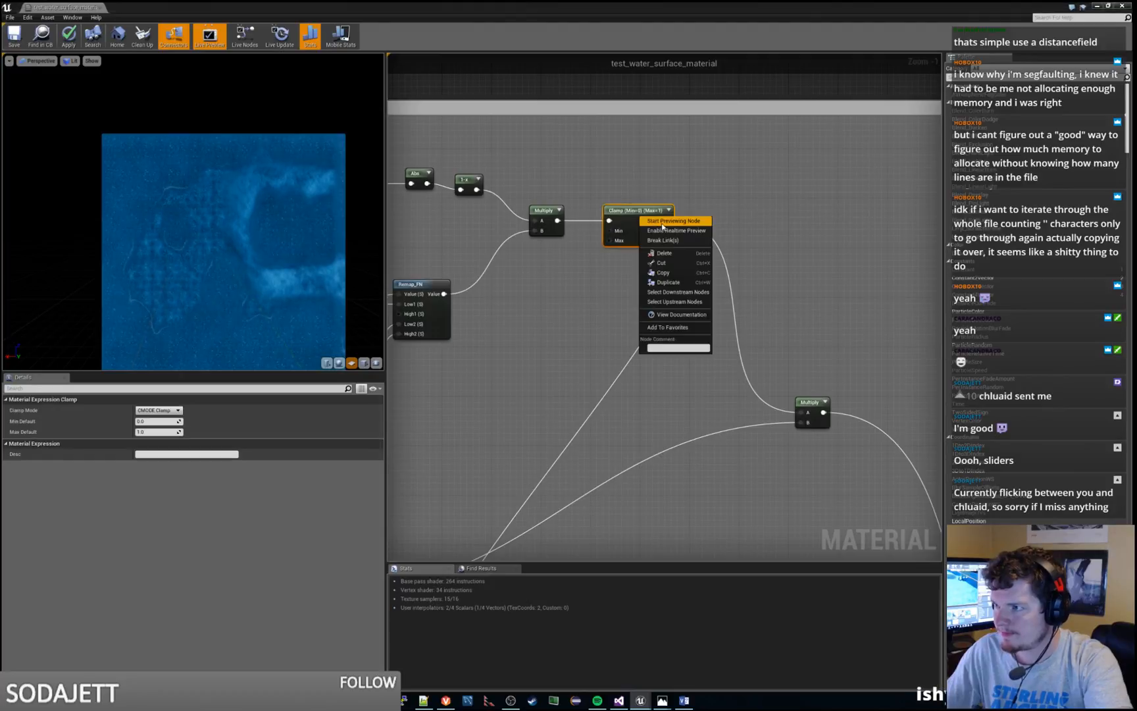
left_click(662, 223)
Add a Multiply node below the one feeding the blue constant's Add node, and wire a constant into its B input
right_click_drag(564, 382, 770, 47)
left_click_drag(657, 362, 660, 384)
left_click(627, 450)
right_click(627, 450)
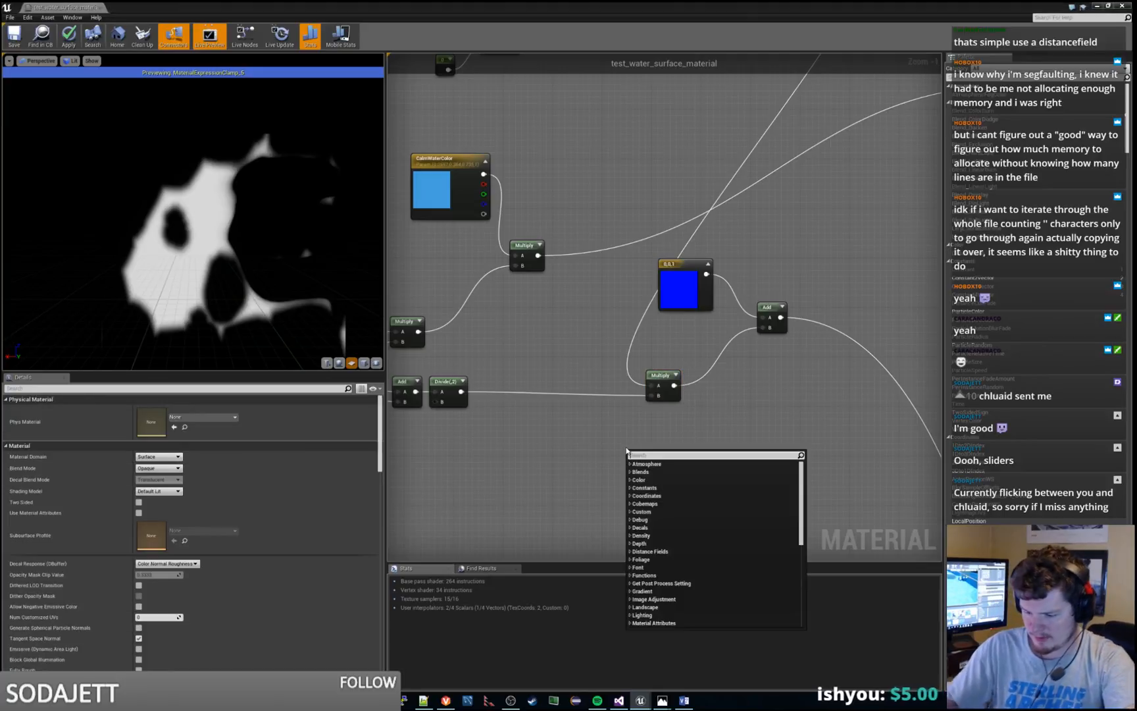
type("multip")
key("Escape")
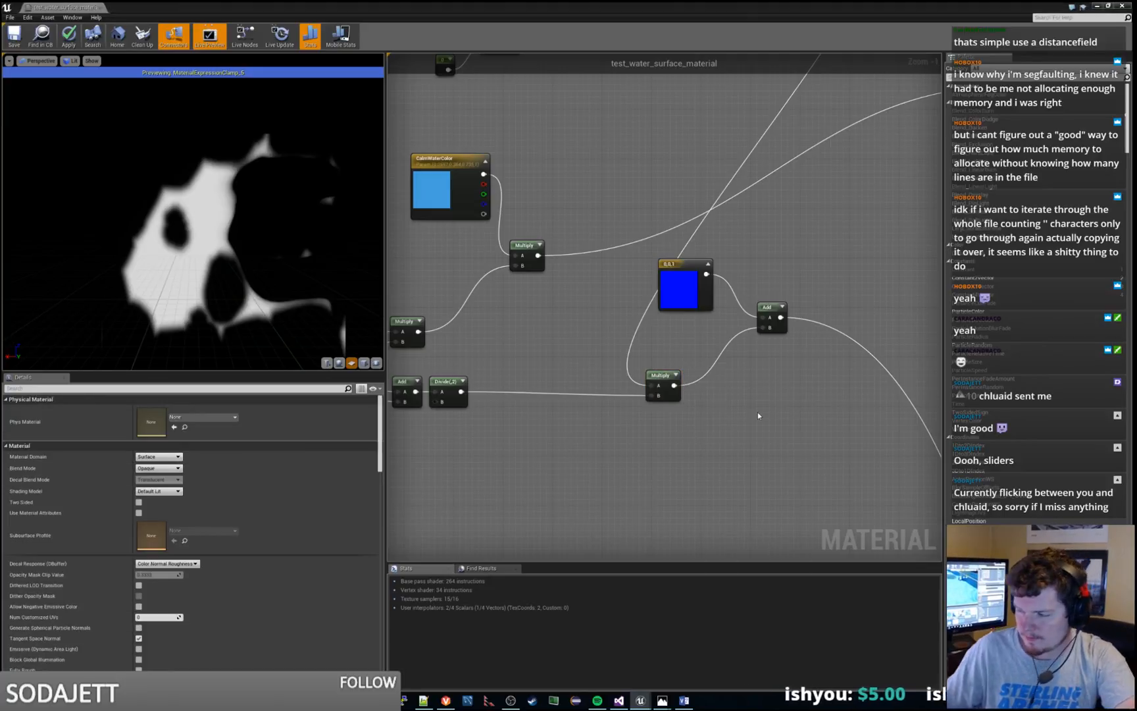
left_click_drag(648, 456, 561, 488)
type("param")
key("Return")
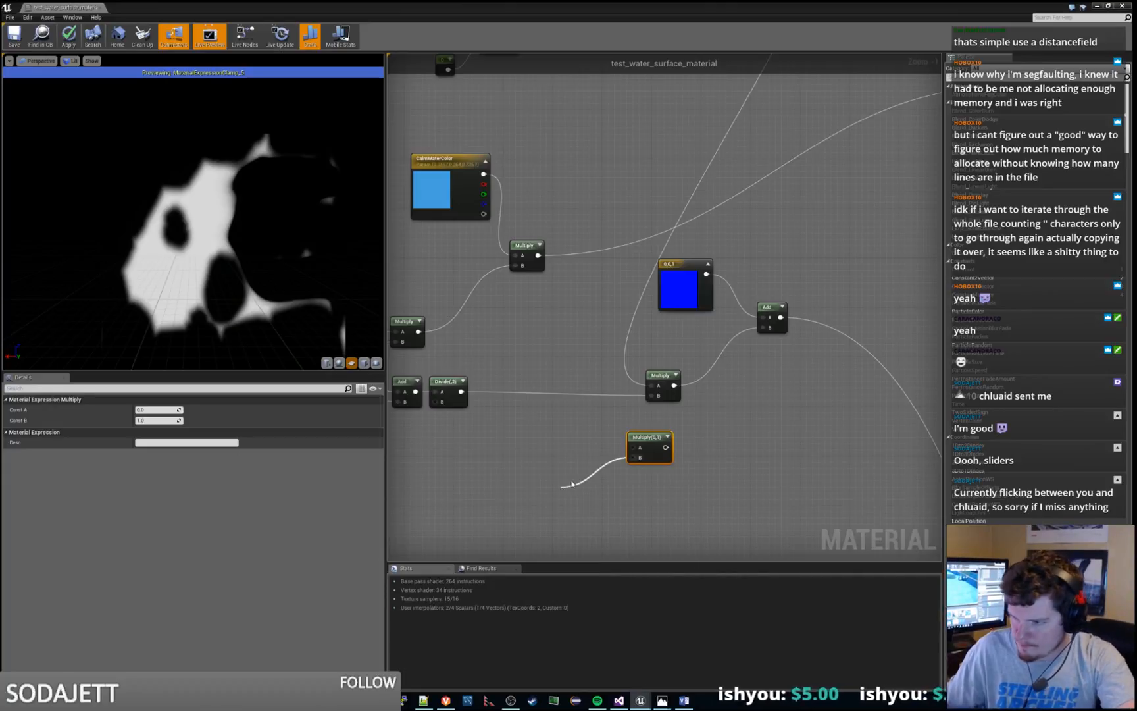
Convert the new constant into a parameter named CalmWaterOpacity and place it beside the new Multiply node
right_click(567, 493)
left_click(584, 498)
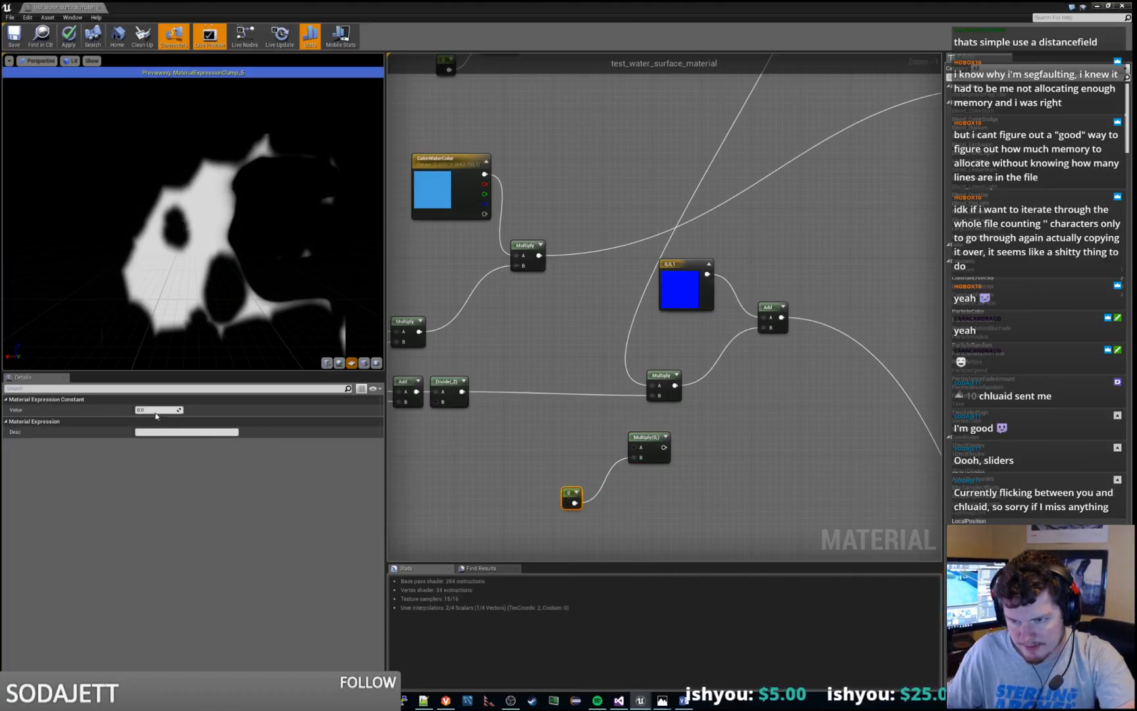
key("Return")
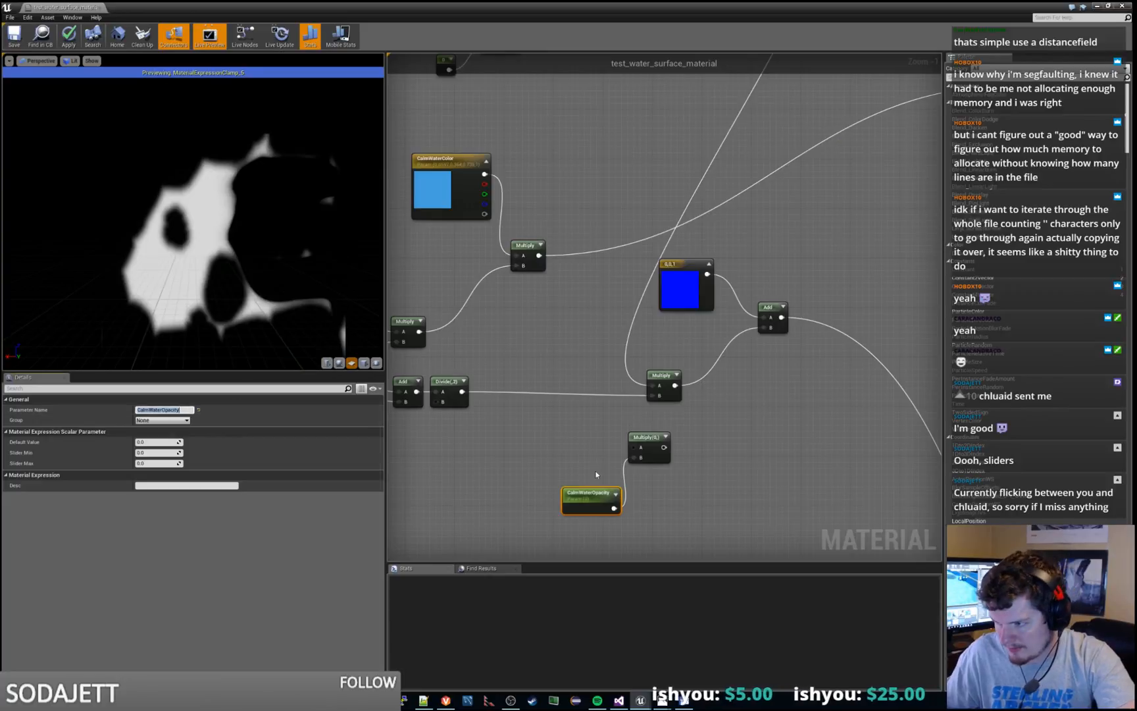
left_click_drag(576, 496, 564, 469)
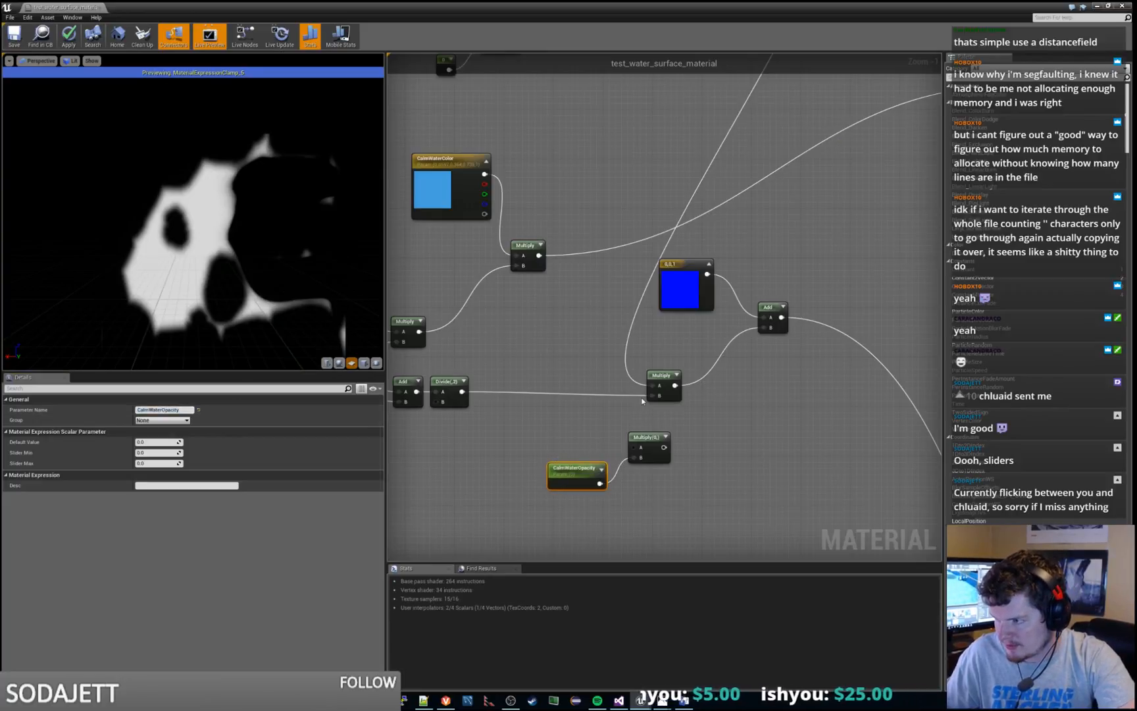
Wire the new Multiply node between the Divide node and the existing Multiply, and line it up with CalmWaterOpacity below the wire
mouse_move(646, 397)
left_mouse_down("ctrl")
mouse_move(631, 449)
mouse_move(659, 396)
left_mouse_up("ctrl")
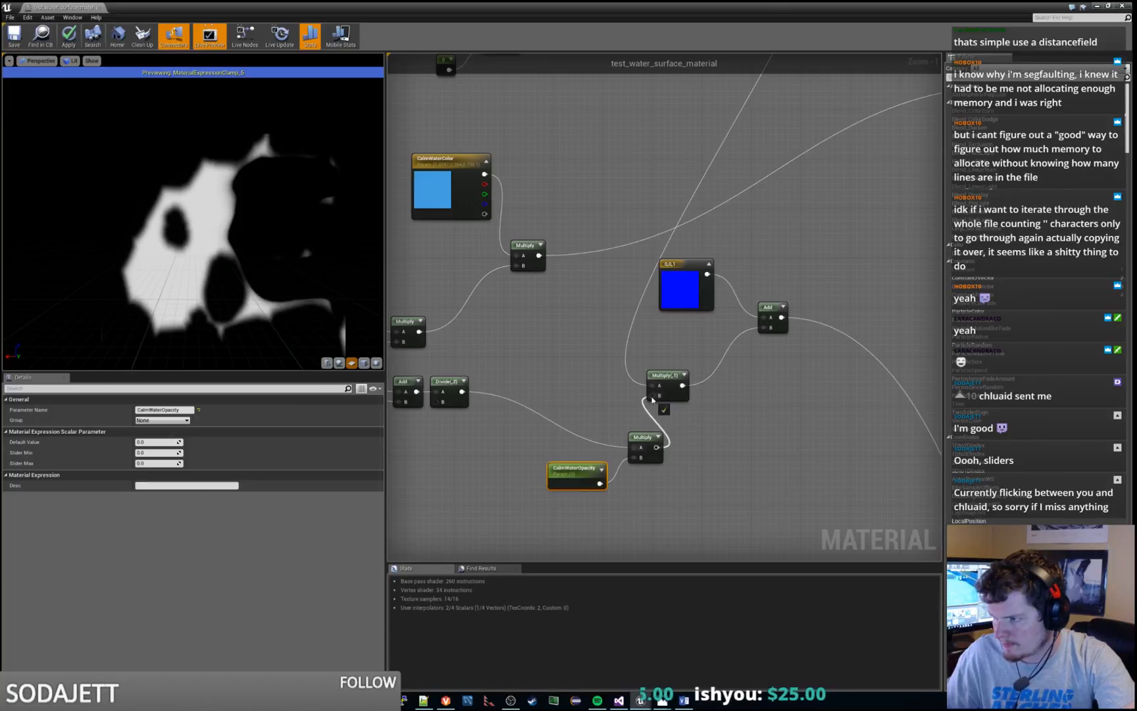
left_click_drag(644, 438, 589, 384)
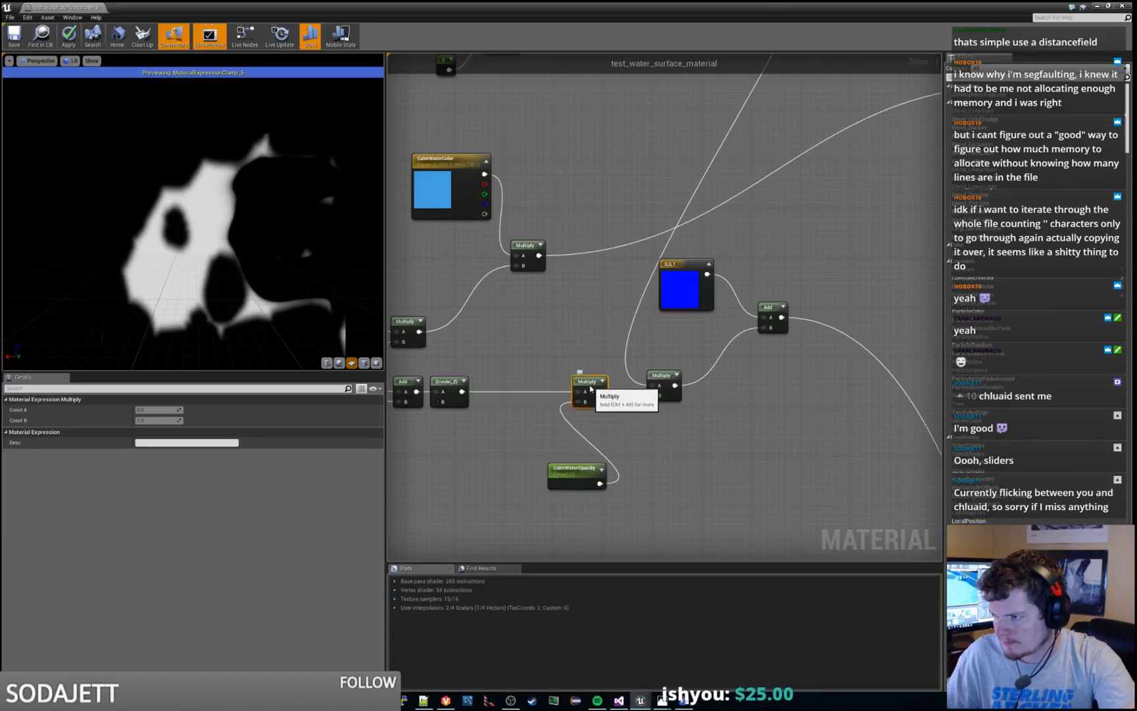
left_click_drag(575, 472, 519, 422)
left_click(543, 354)
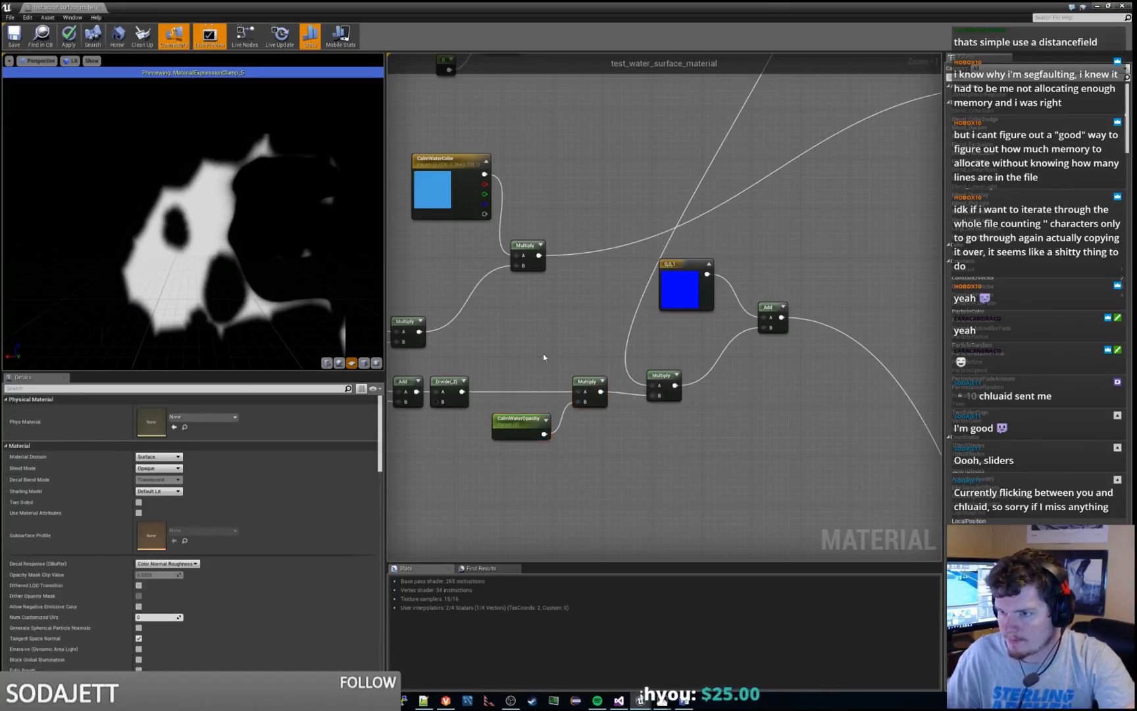
Trace the calm water wires past the Calm Shore Edge group into the Combine Colors group
scroll(543, 355, "down", 2)
scroll(767, 512, "down", 5)
right_click_drag(783, 514, 621, 327)
scroll(621, 327, "up", 2)
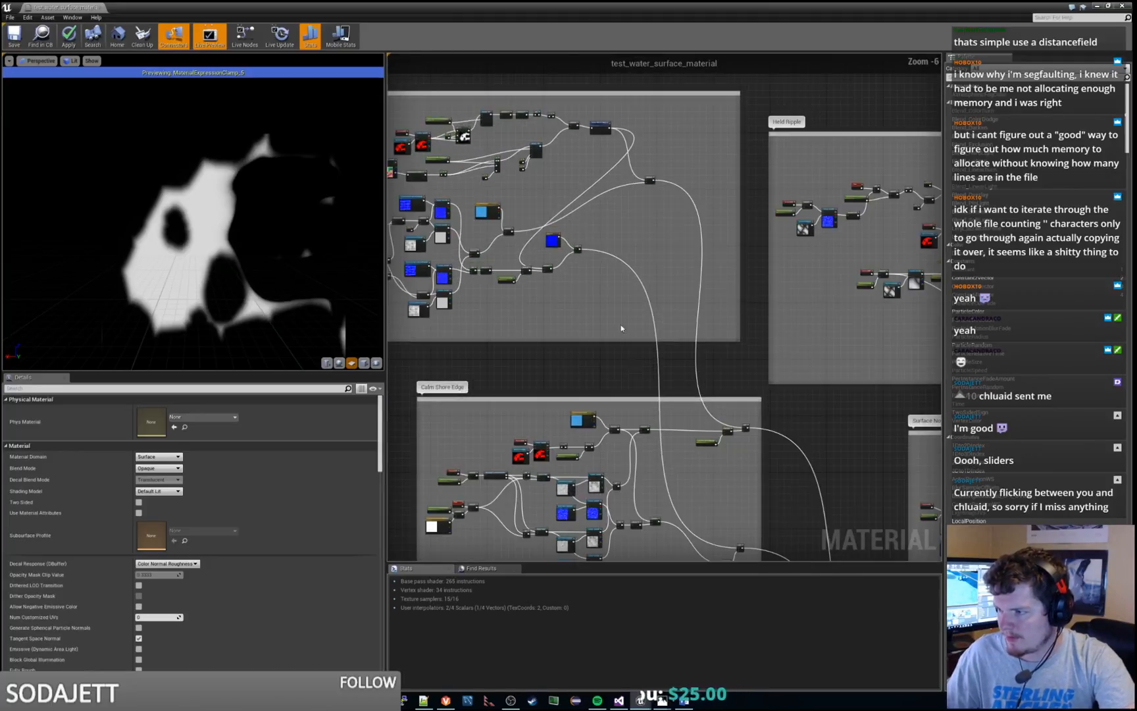
right_click_drag(700, 500, 643, 328)
scroll(680, 360, "up", 5)
scroll(756, 400, "down", 3)
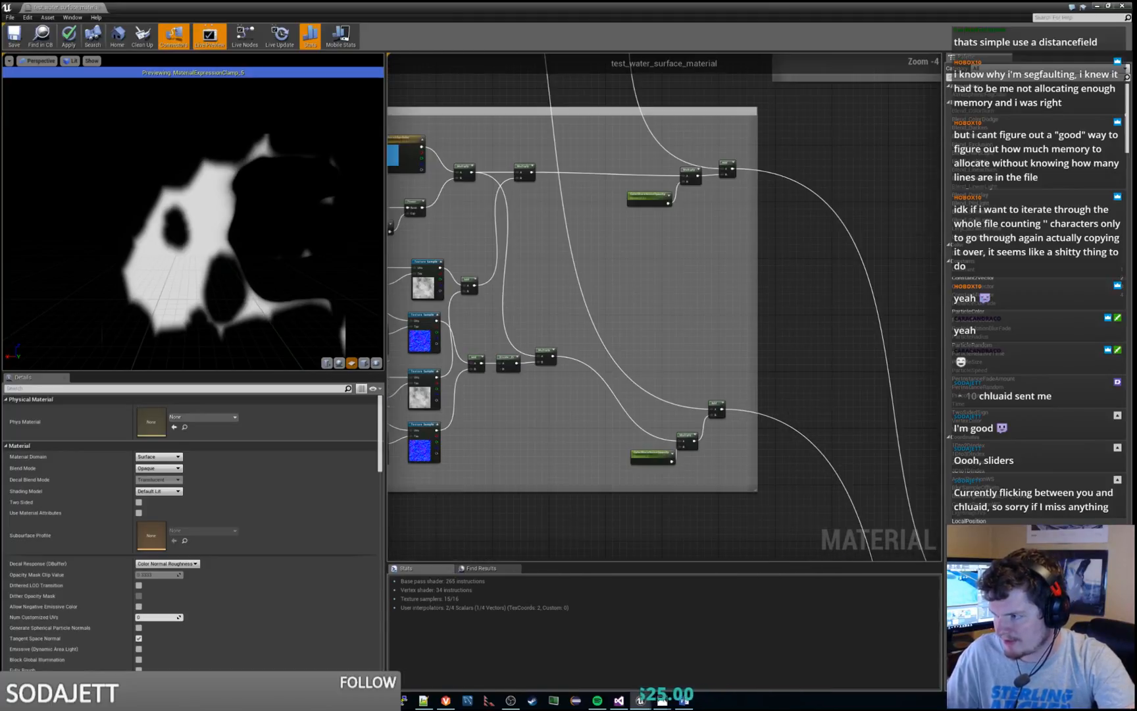
right_click_drag(938, 497, 680, 257)
scroll(680, 258, "down", 2)
right_click_drag(764, 467, 571, 260)
scroll(570, 260, "up", 3)
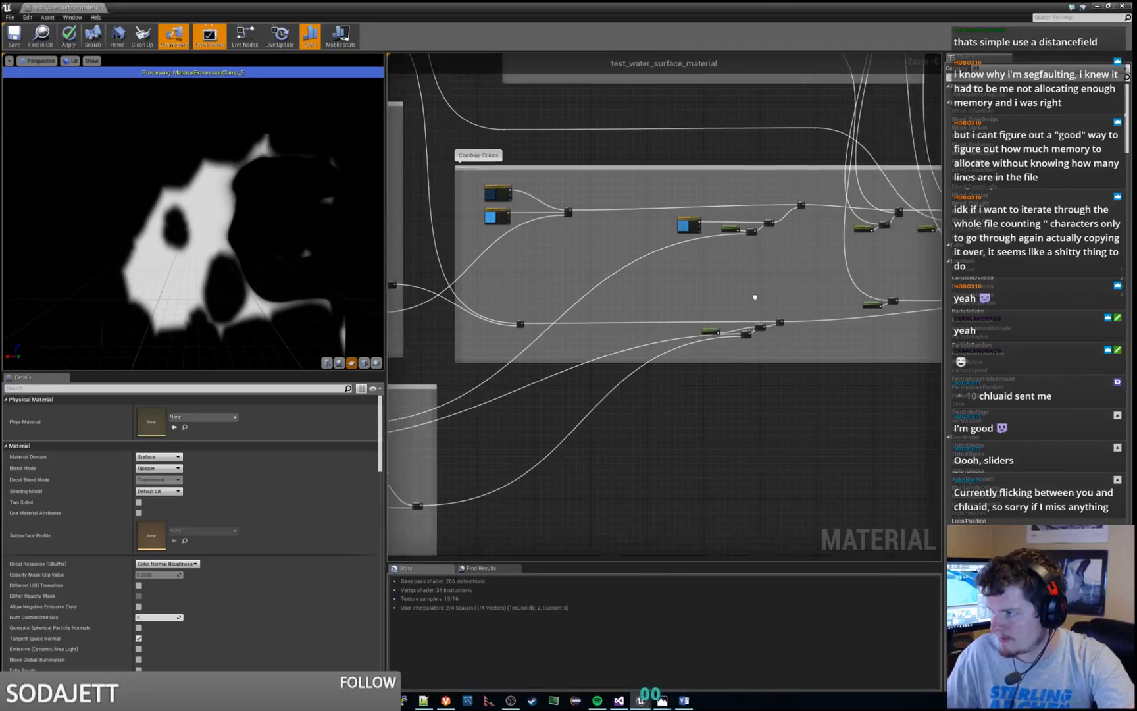
Preview the output of the Multiply node fed by the CalmWaterOpacity parameter in Combine Colors
left_click(587, 289)
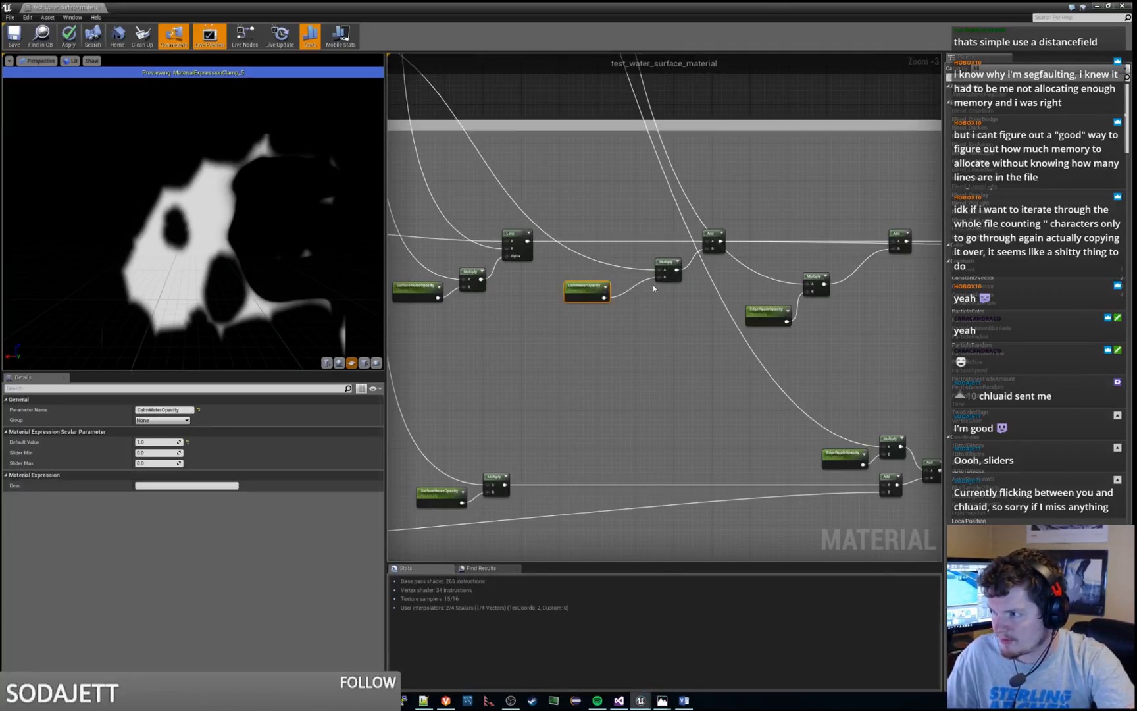
right_click(670, 268)
left_click(687, 265)
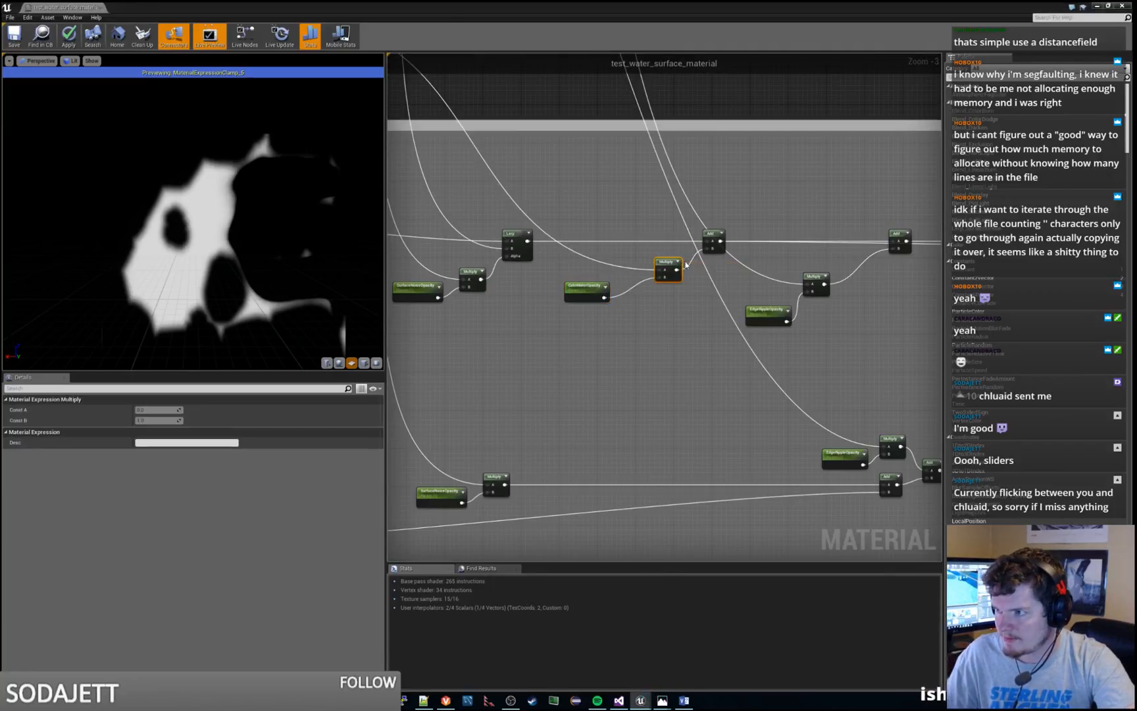
key("space")
scroll(242, 267, "up", 6)
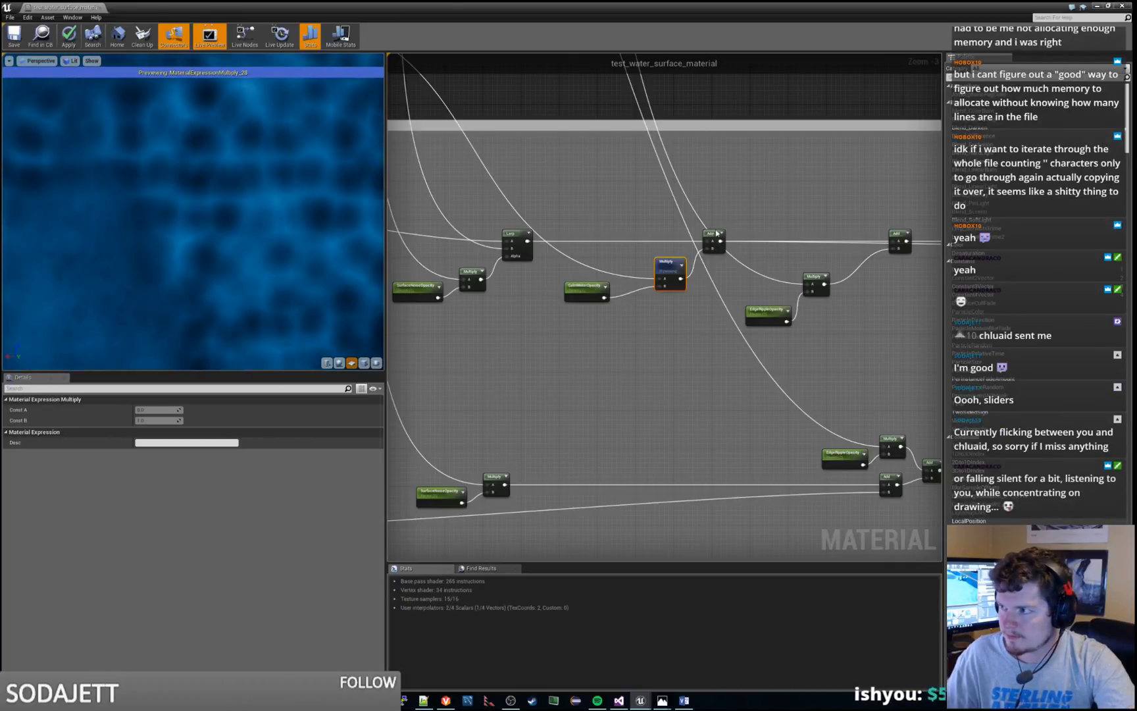
Preview the Add node that follows the CalmWaterOpacity Multiply in Combine Colors, and stop the node preview
right_click(714, 237)
left_click(748, 202)
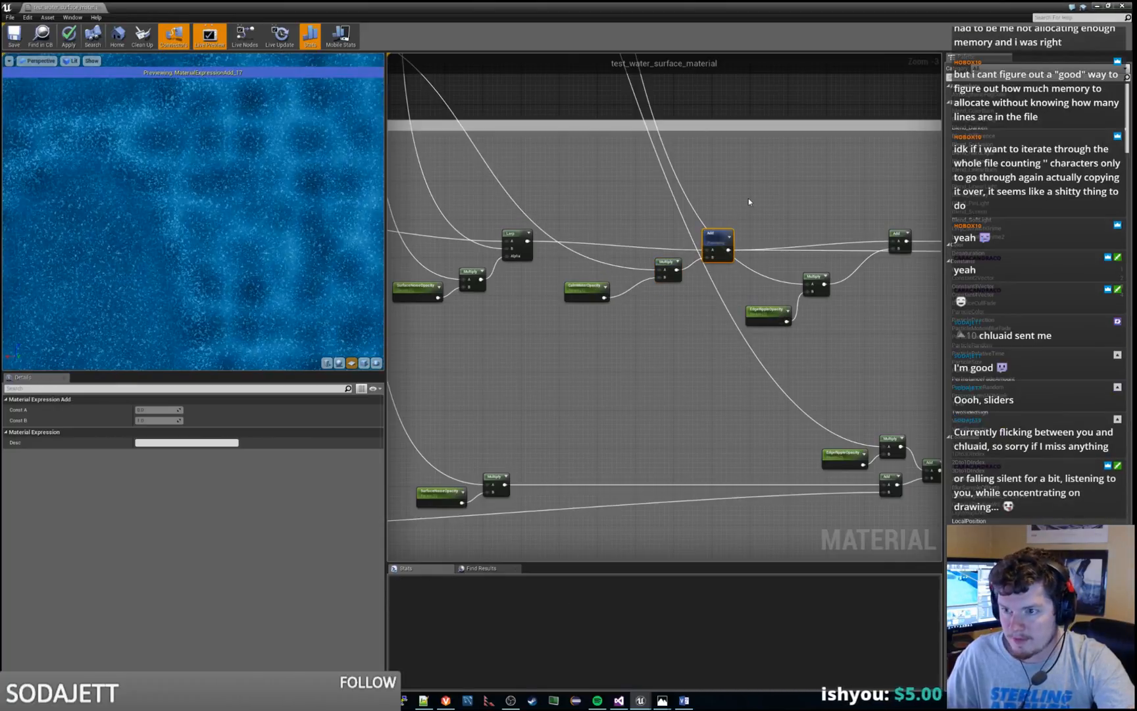
right_click(711, 232)
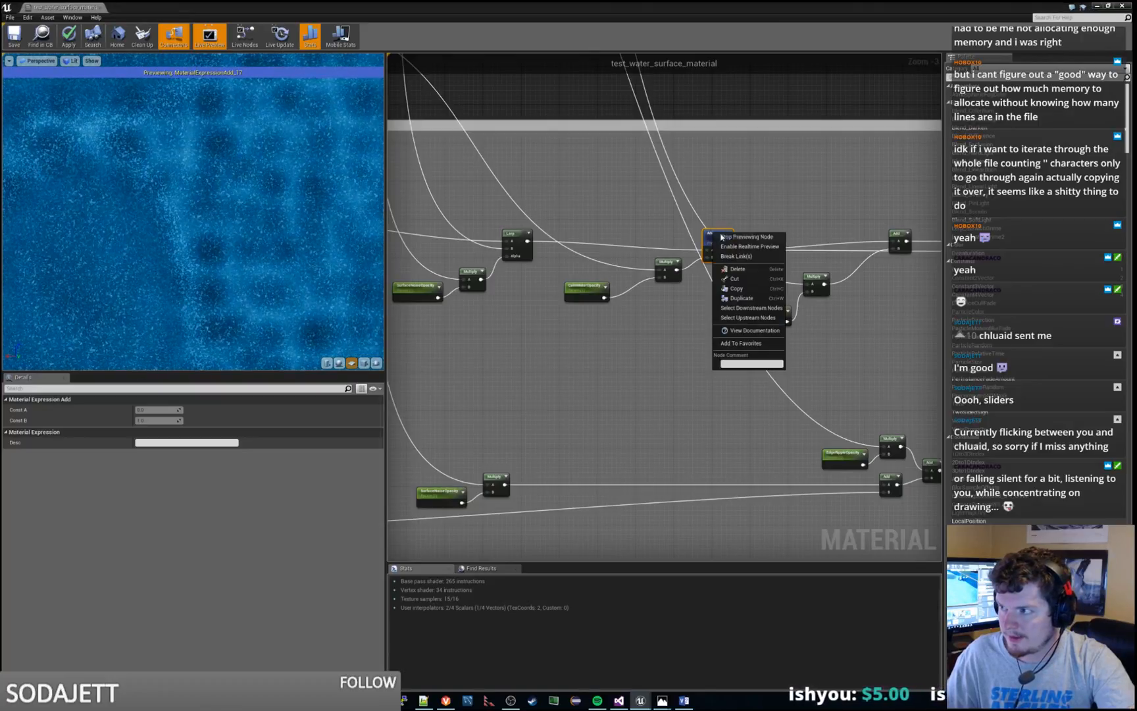
left_click(777, 235)
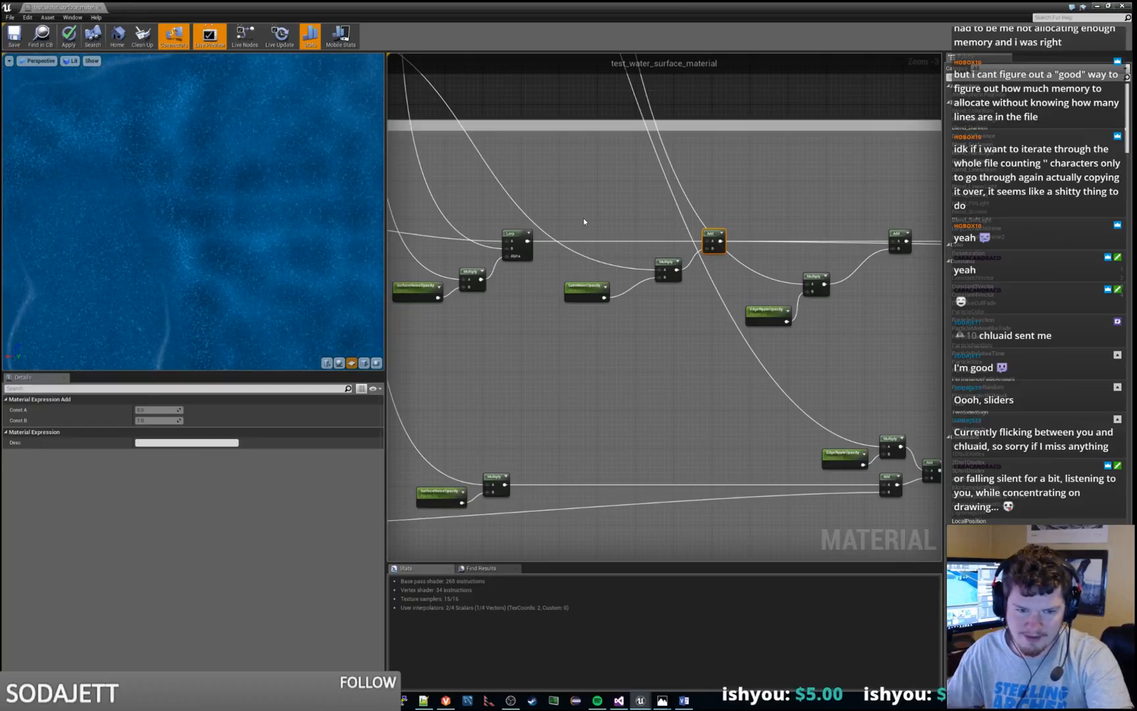
Move the EdgeRippleOpacity parameter and its Multiply node slightly upward toward the main color wire in Combine Colors
right_click_drag(583, 221, 661, 252)
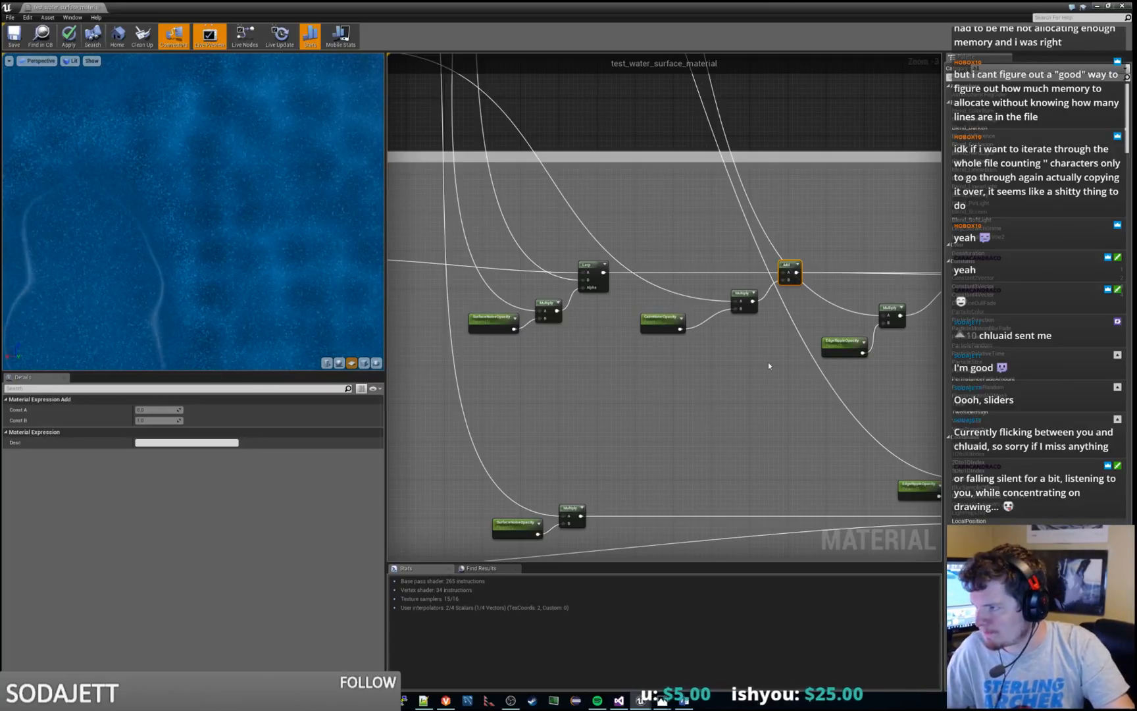
left_click_drag(861, 310, 897, 290)
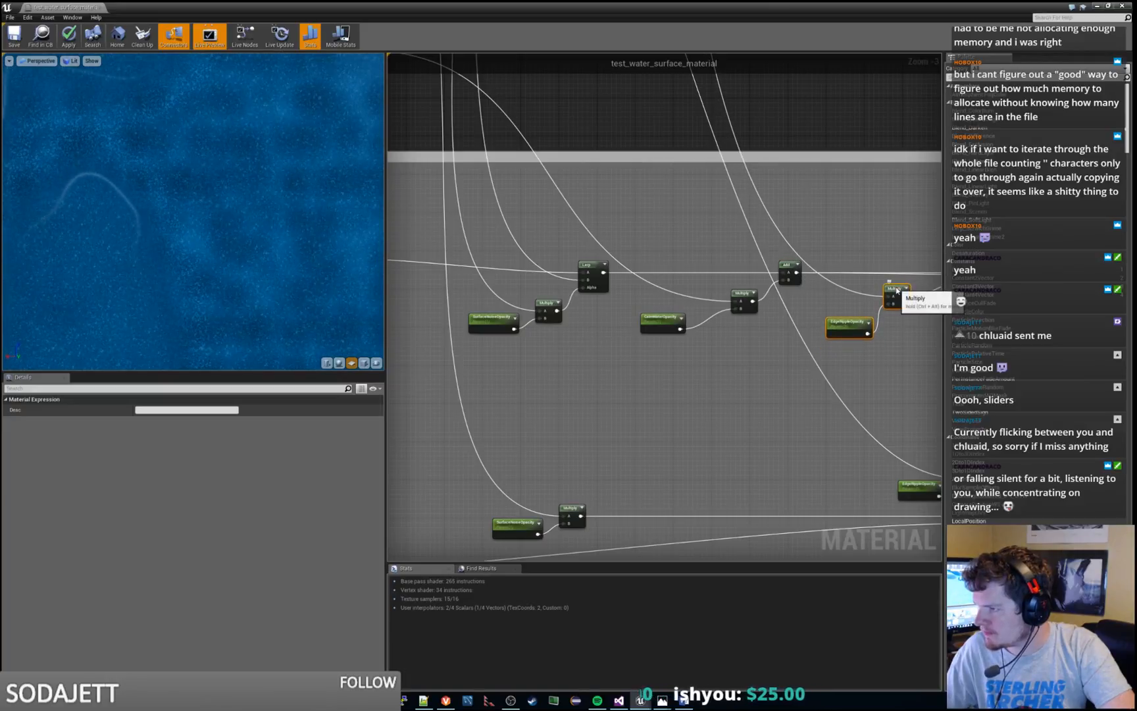
left_click(845, 248)
Compare the CalmWaterColor parameter in Calm Water Effects with the CalmShoreEdgeColor parameter in Calm Shore Edge
scroll(846, 248, "down", 8)
scroll(656, 148, "up", 10)
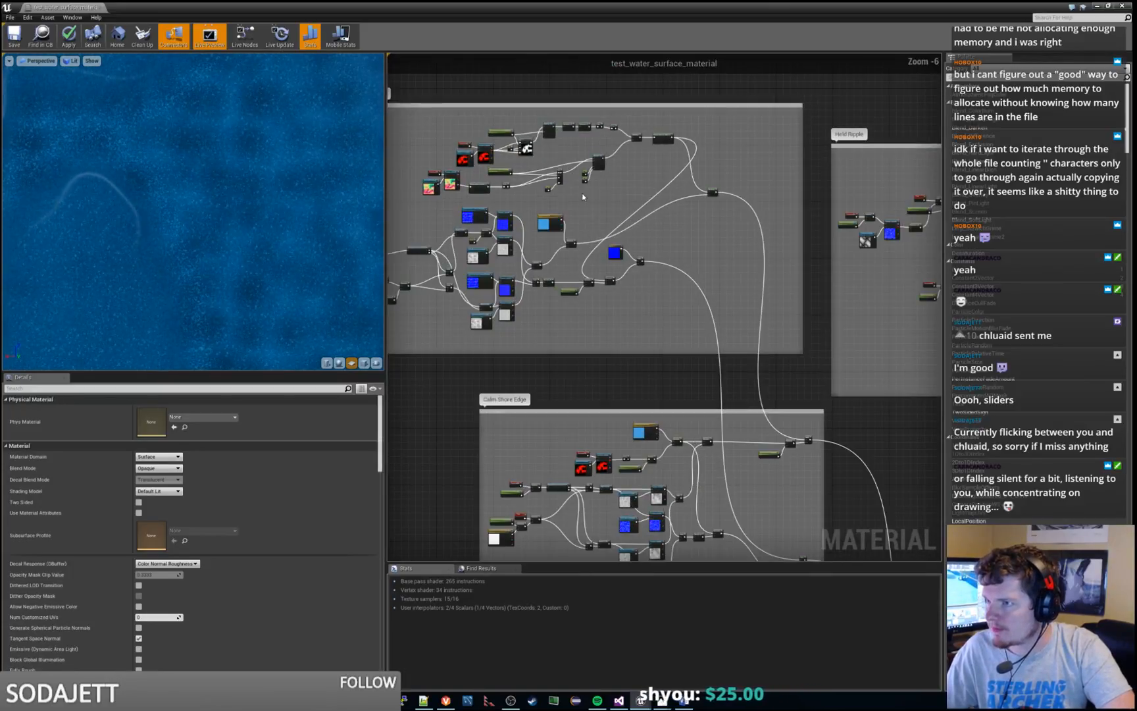
left_click(481, 250)
scroll(558, 250, "down", 3)
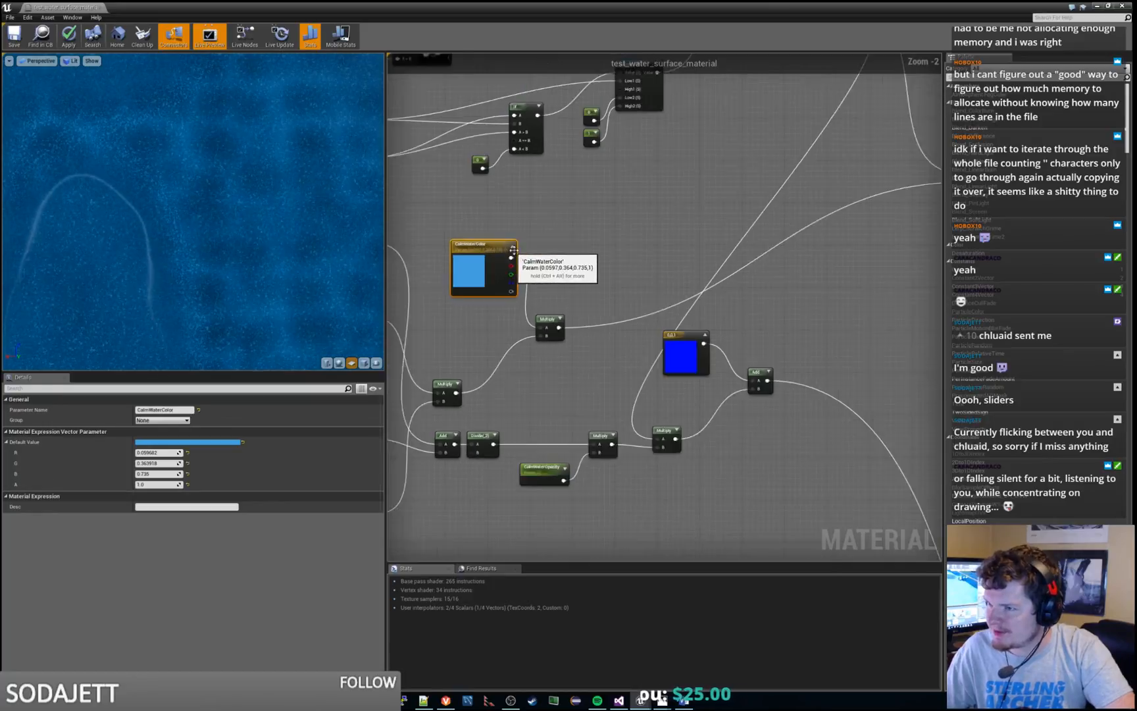
right_click_drag(575, 324, 664, 75)
left_click(772, 416)
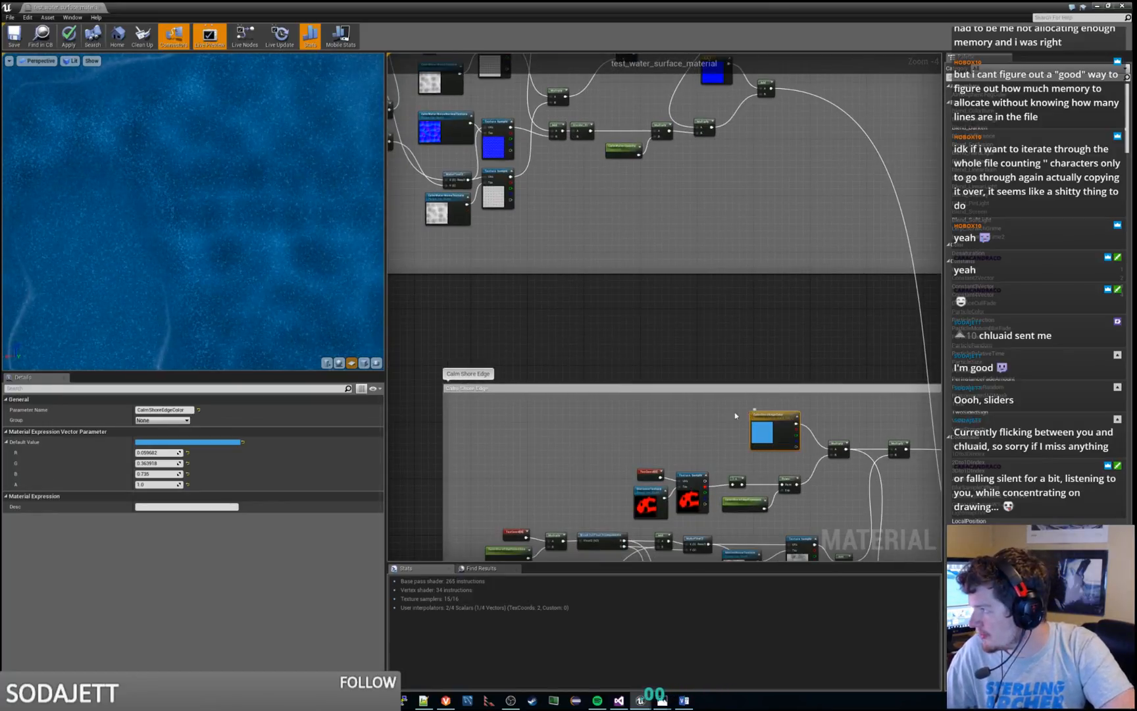
left_click(163, 409)
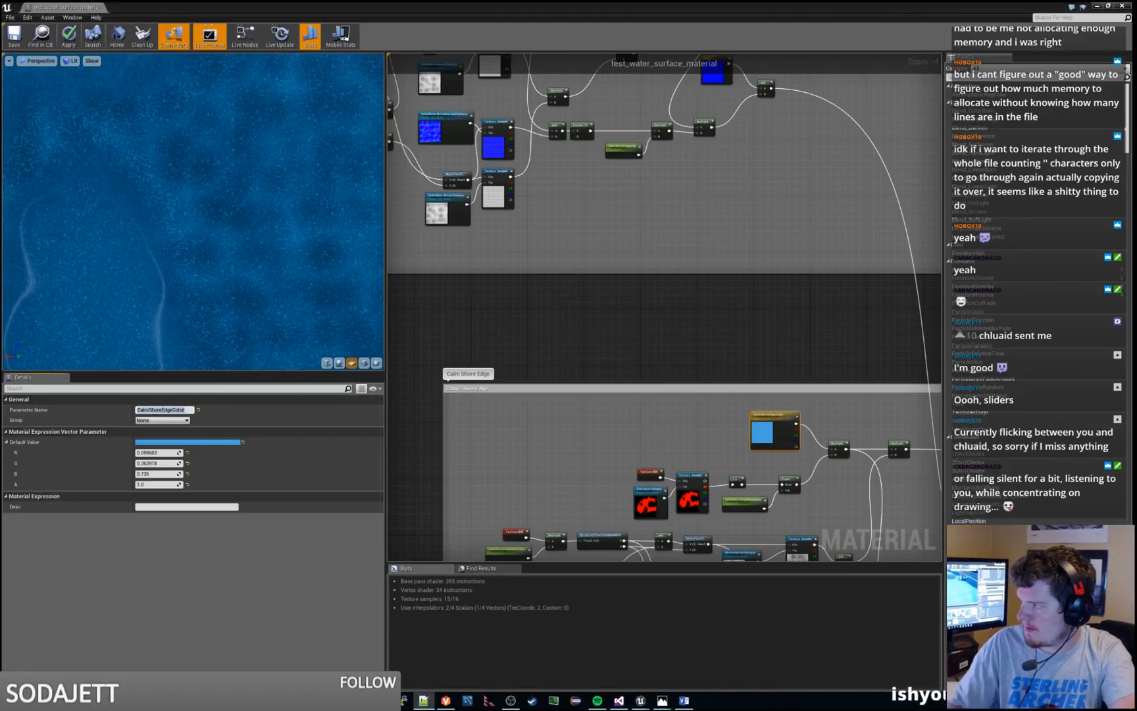
right_click(513, 436)
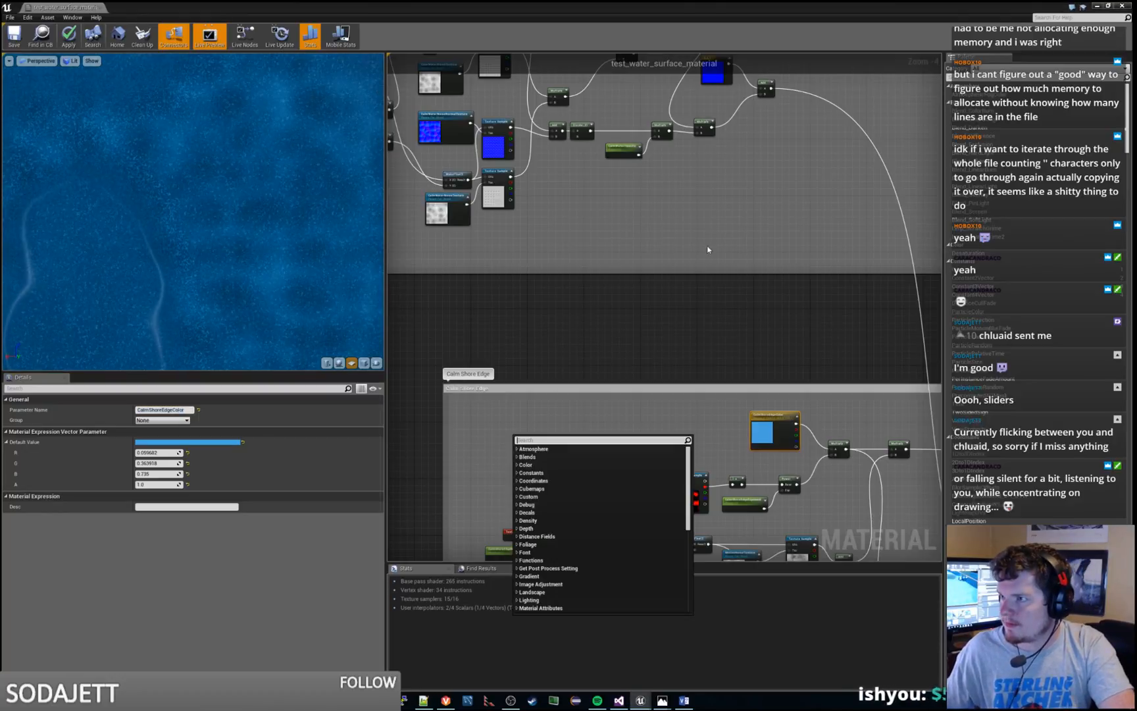
right_click(708, 247)
left_click(809, 221)
Compare the names and default values of the CalmWaterOpacity parameters in Calm Water Effects and Combine Colors
right_click_drag(617, 154, 490, 286)
scroll(490, 286, "up", 2)
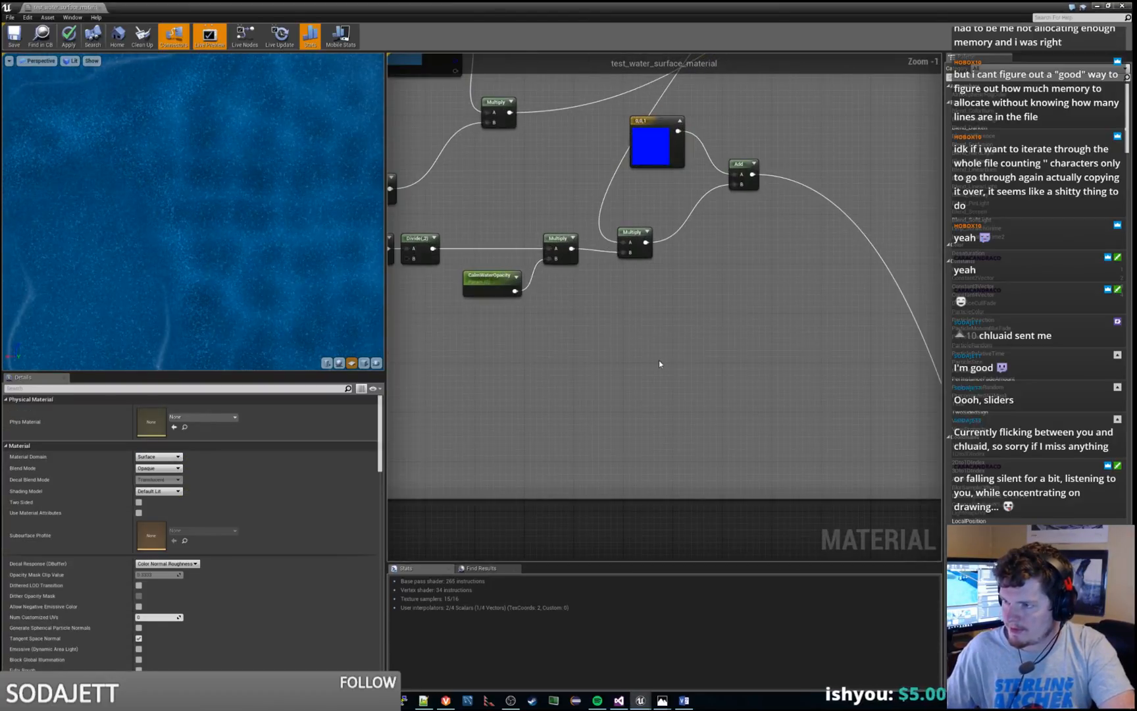
scroll(494, 292, "down", 4)
scroll(500, 306, "up", 4)
left_click(501, 313)
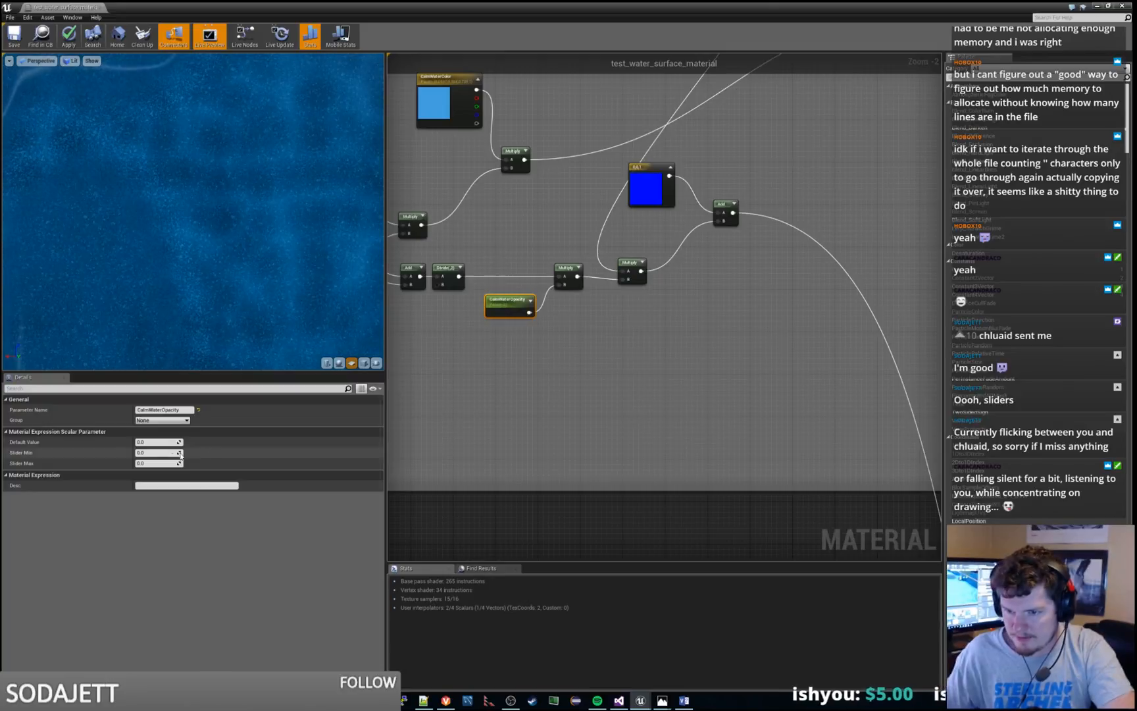
left_click(173, 410)
scroll(590, 419, "down", 9)
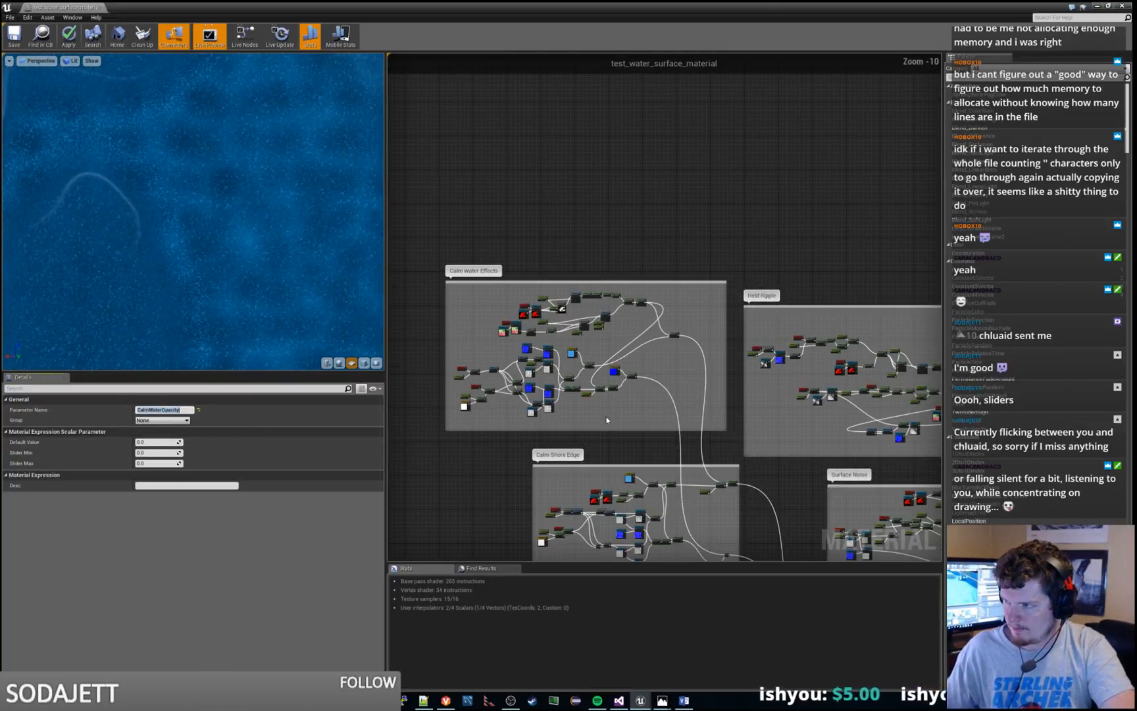
right_click_drag(761, 527, 464, 258)
scroll(723, 448, "up", 6)
scroll(733, 387, "up", 4)
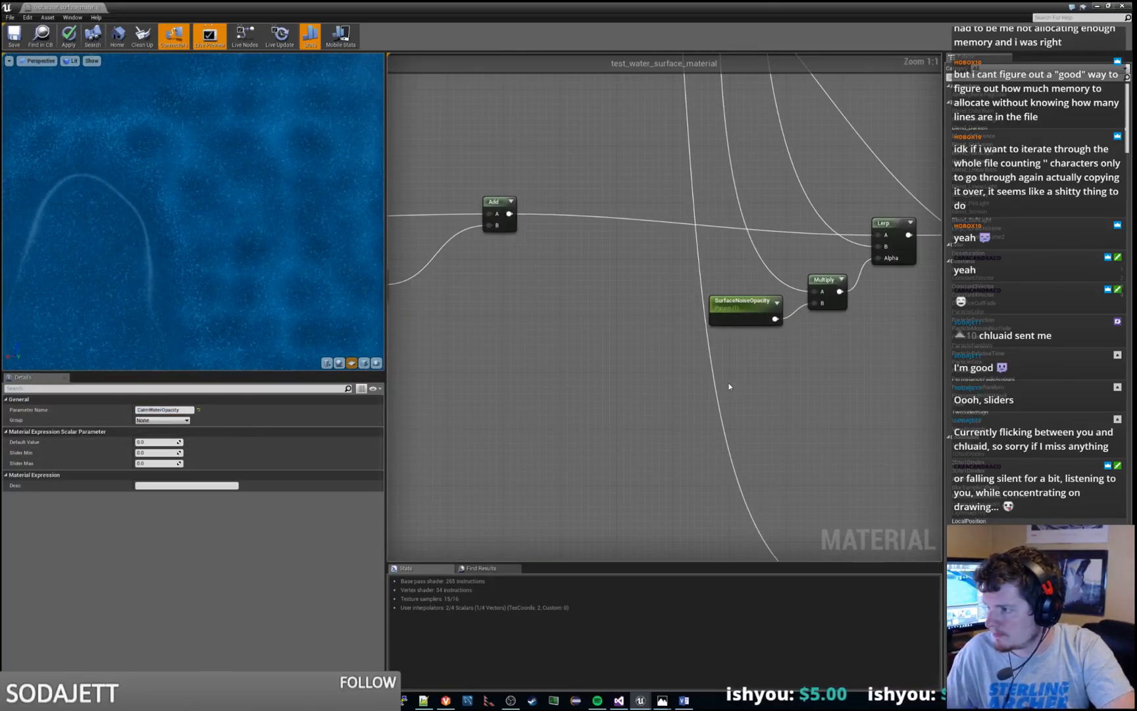
scroll(863, 386, "up", 2)
left_click(655, 351)
scroll(656, 351, "down", 3)
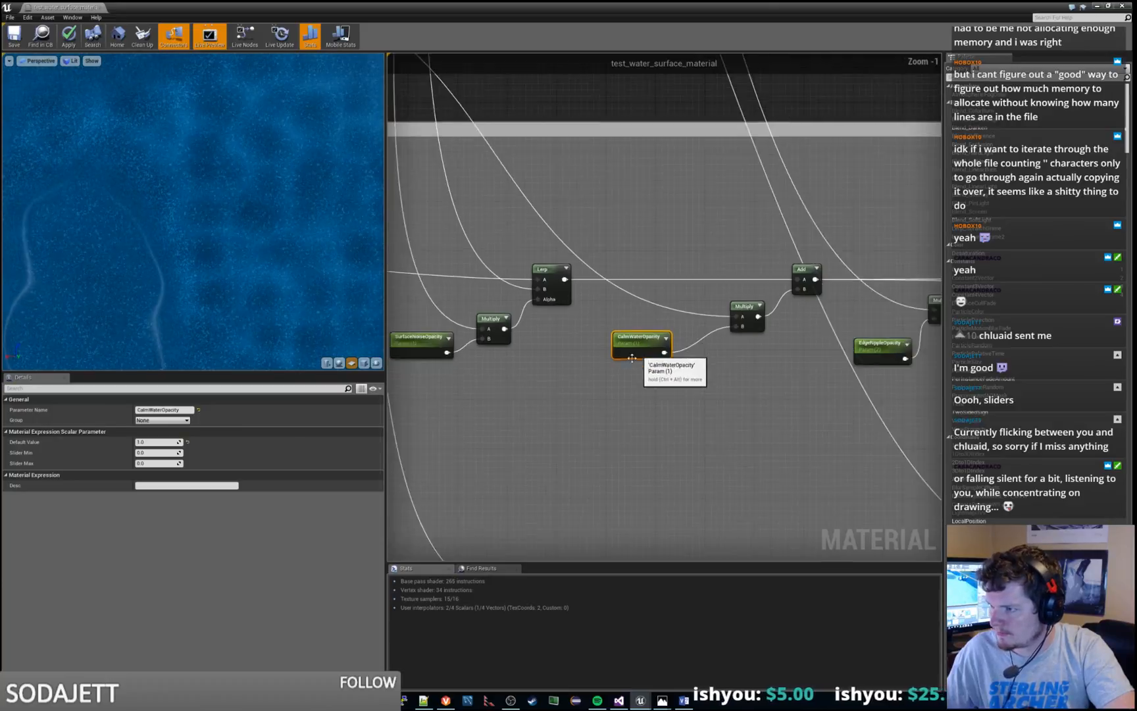
left_click(178, 409)
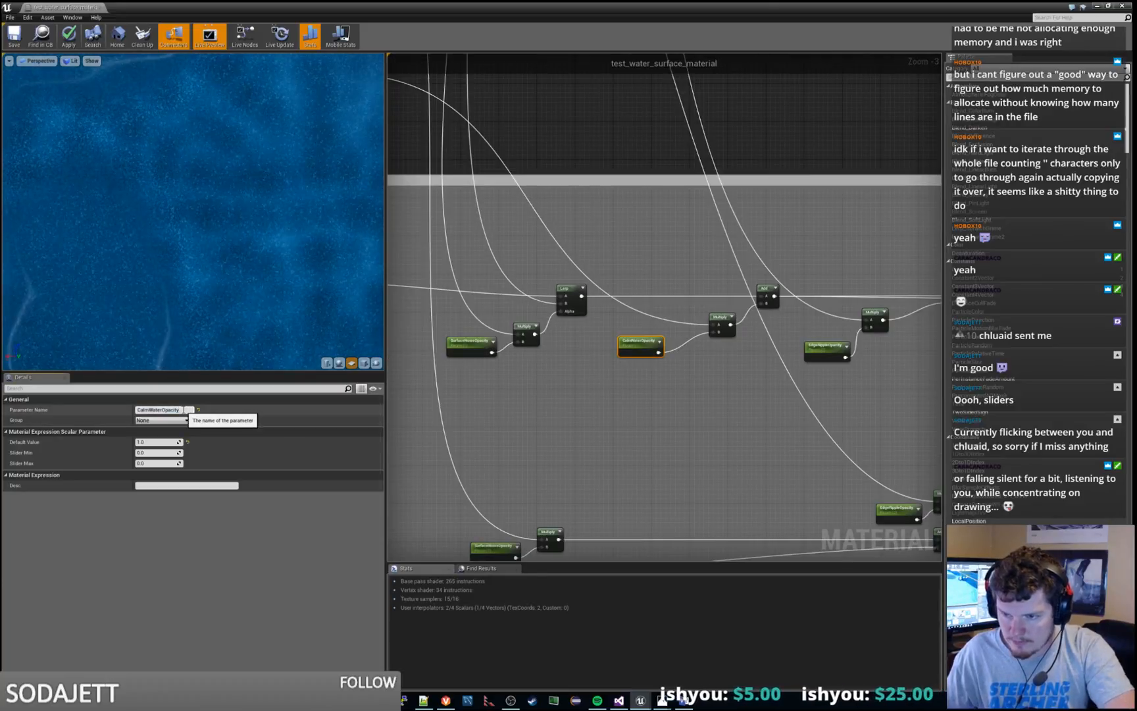
left_click(619, 421)
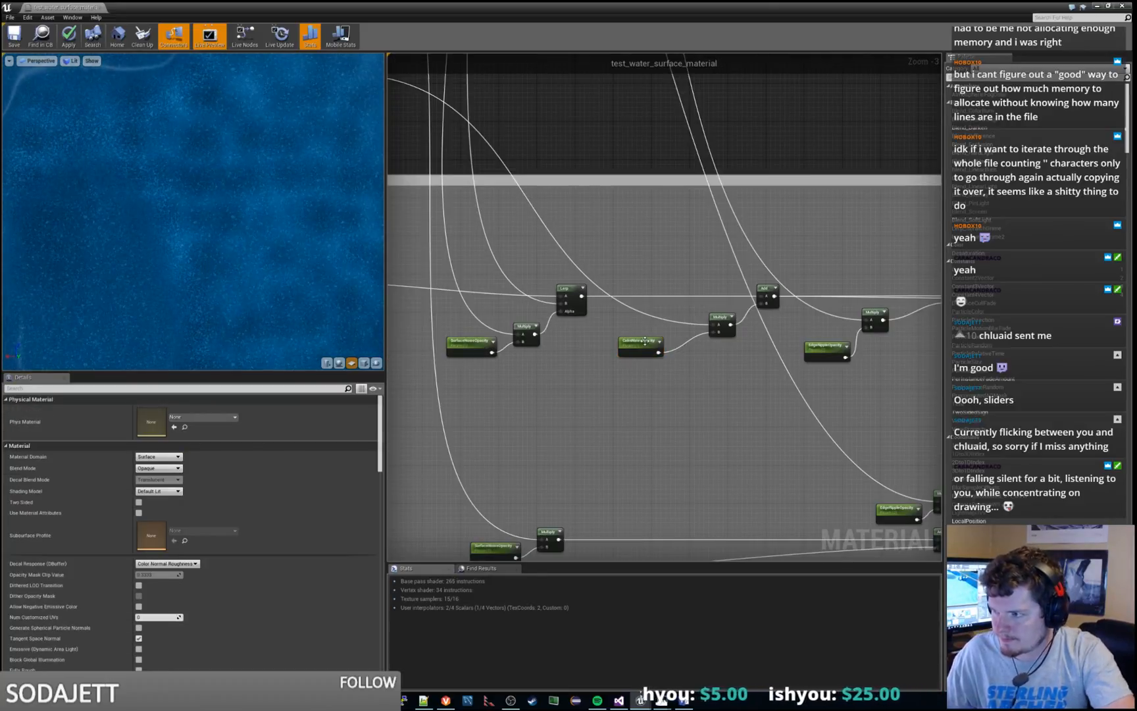
Set the default value of the CalmWaterOpacity parameter in Combine Colors to 0 and check the water preview
left_click(644, 341)
left_click(163, 440)
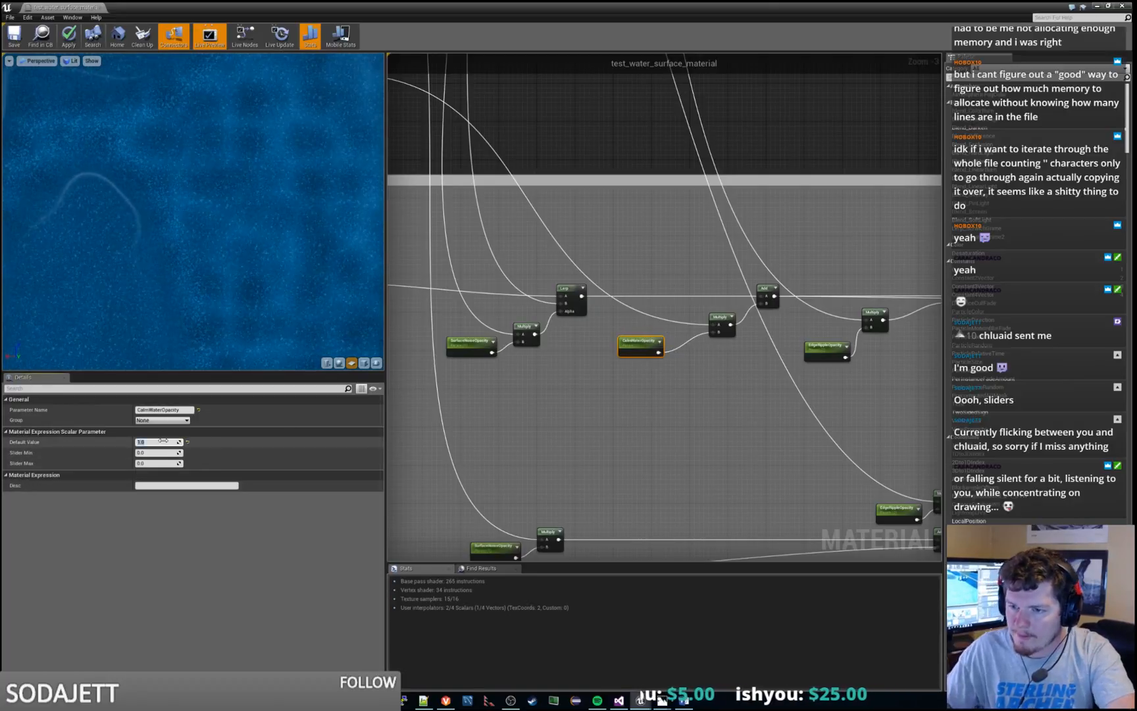
type("0")
key("Return")
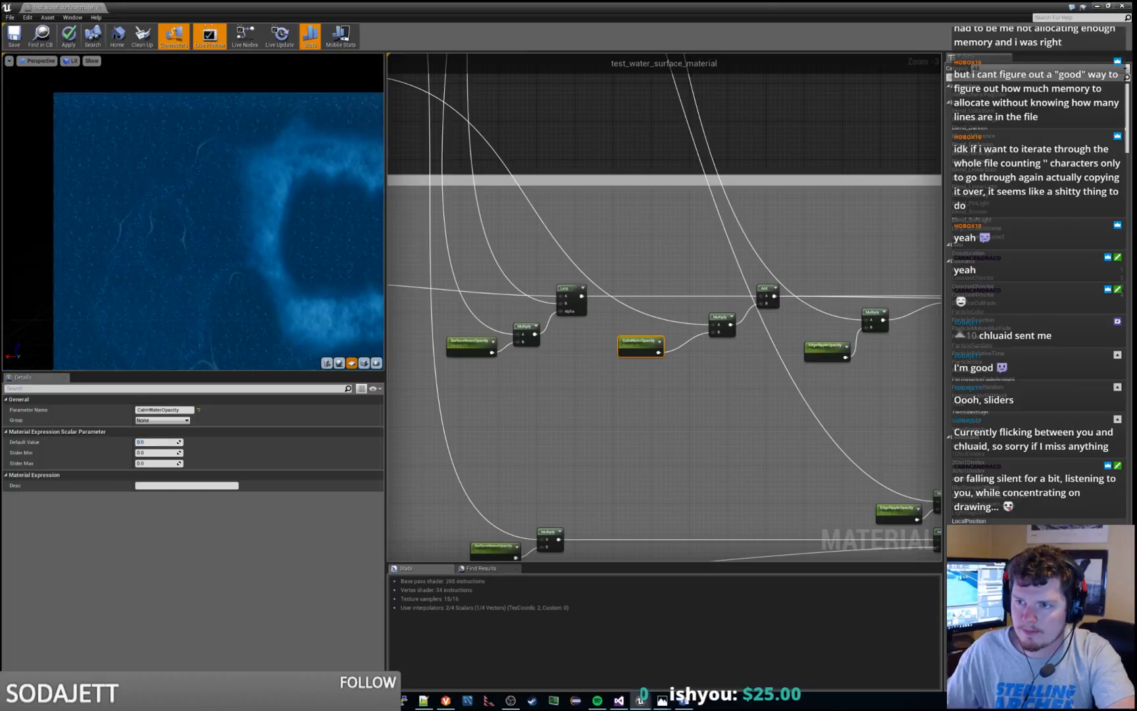
right_click_drag(274, 314, 275, 322)
Set the default value of the CalmWaterOpacity parameter in Combine Colors to 1
left_click(159, 442)
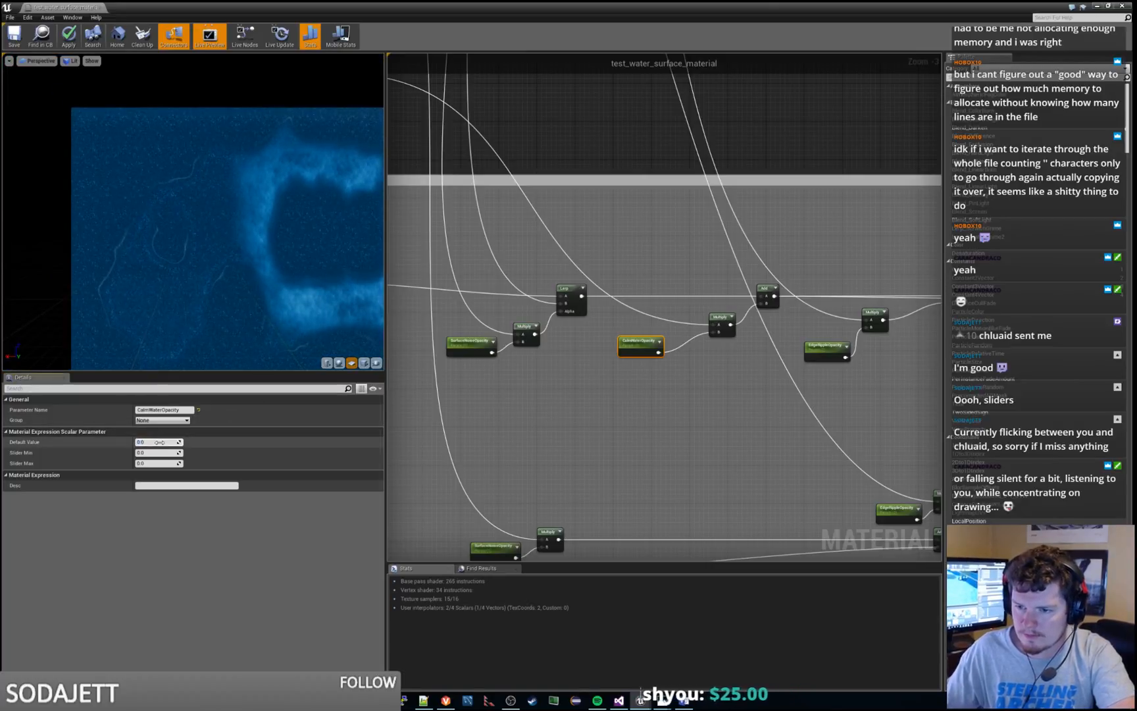
type("1")
key("Return")
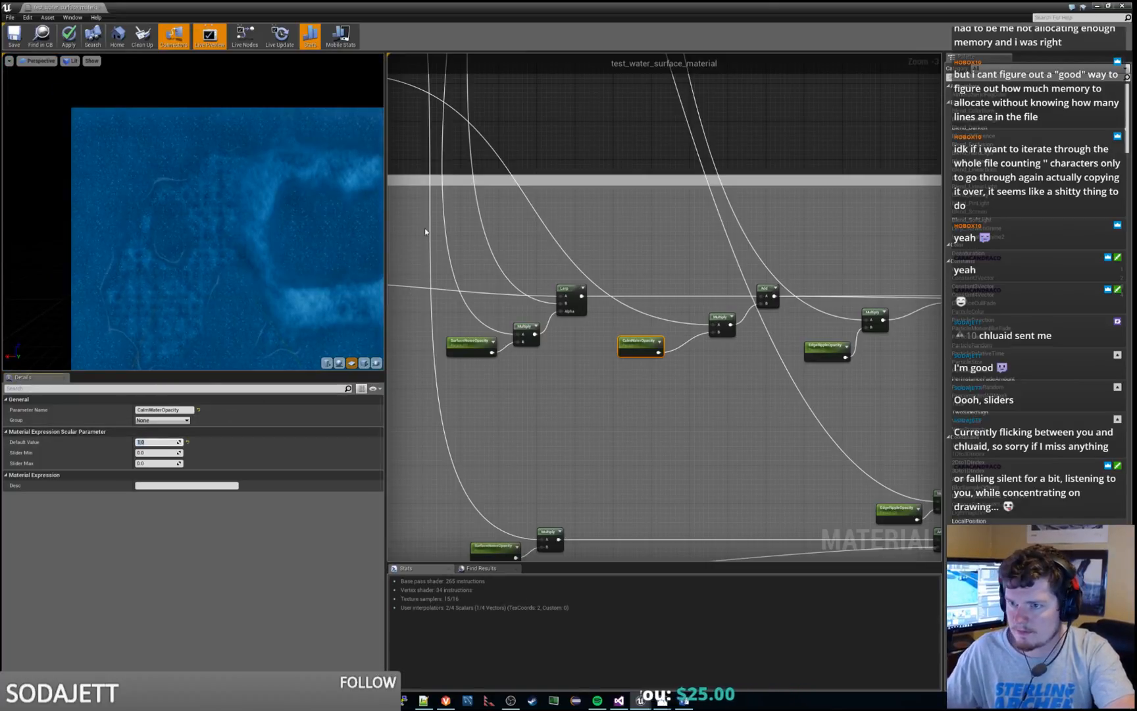
Check the default value of the CalmWaterOpacity parameter in Calm Water Effects and save the material
right_click_drag(428, 218, 924, 351)
right_click_drag(527, 224, 921, 405)
right_click_drag(421, 408, 695, 545)
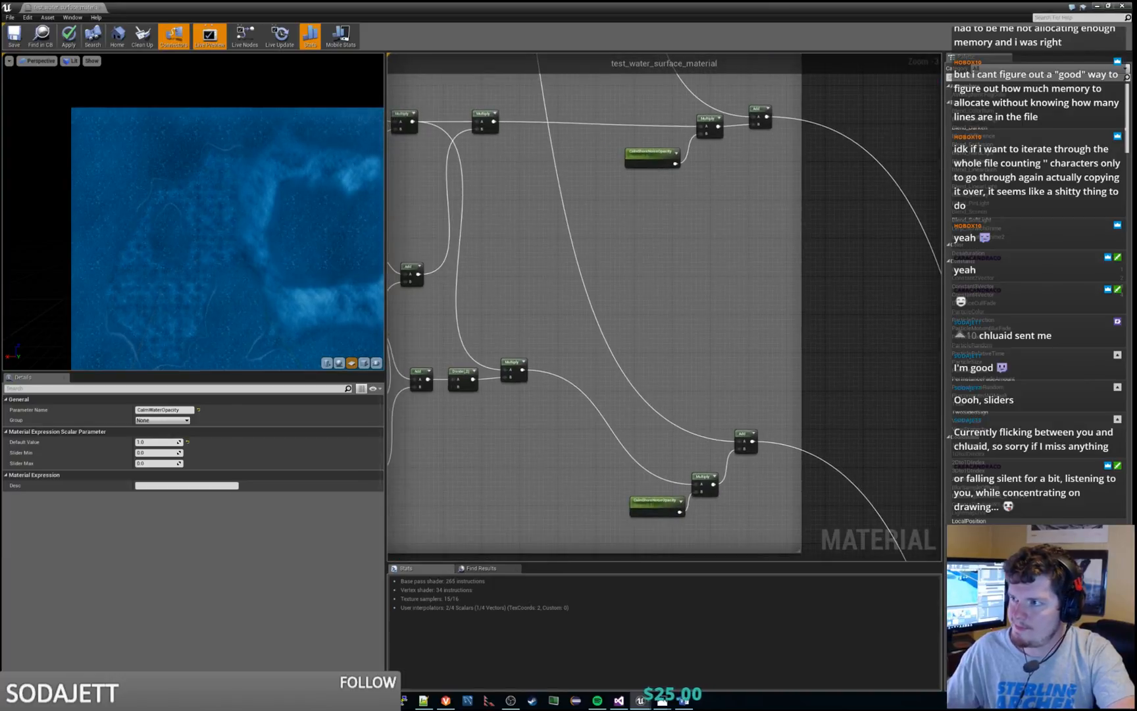
scroll(696, 545, "down", 5)
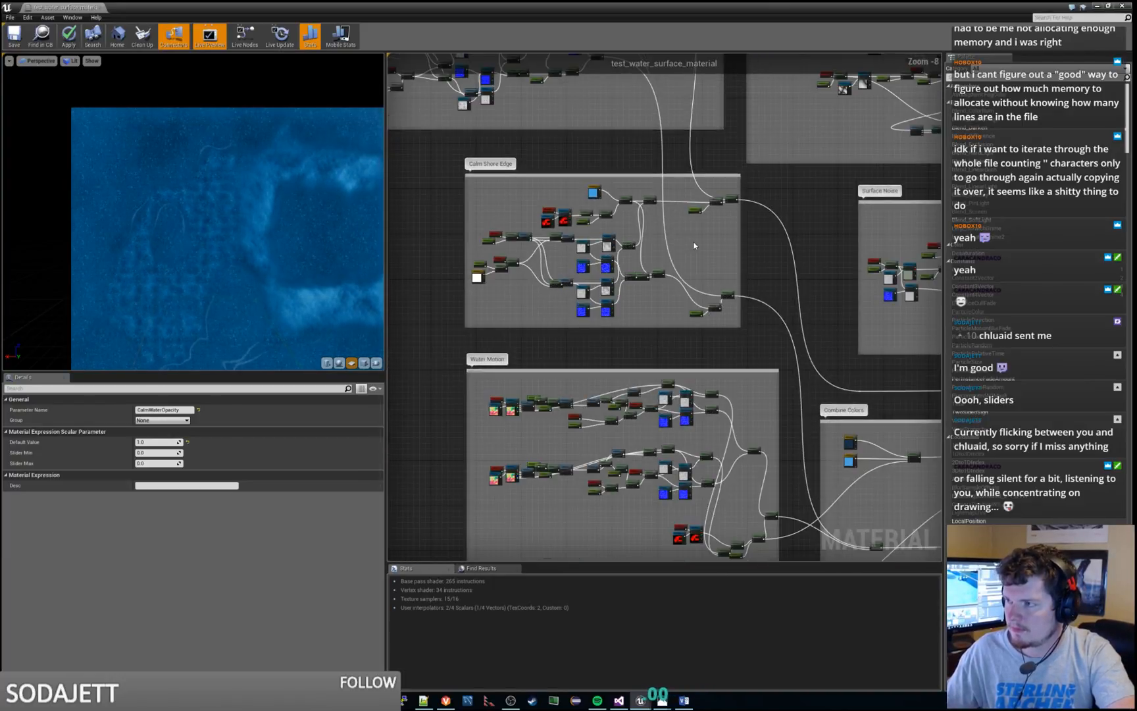
right_click_drag(695, 504, 698, 517)
scroll(644, 373, "up", 5)
scroll(538, 311, "up", 2)
right_click_drag(464, 378, 709, 313)
left_click(628, 281)
left_click(741, 361)
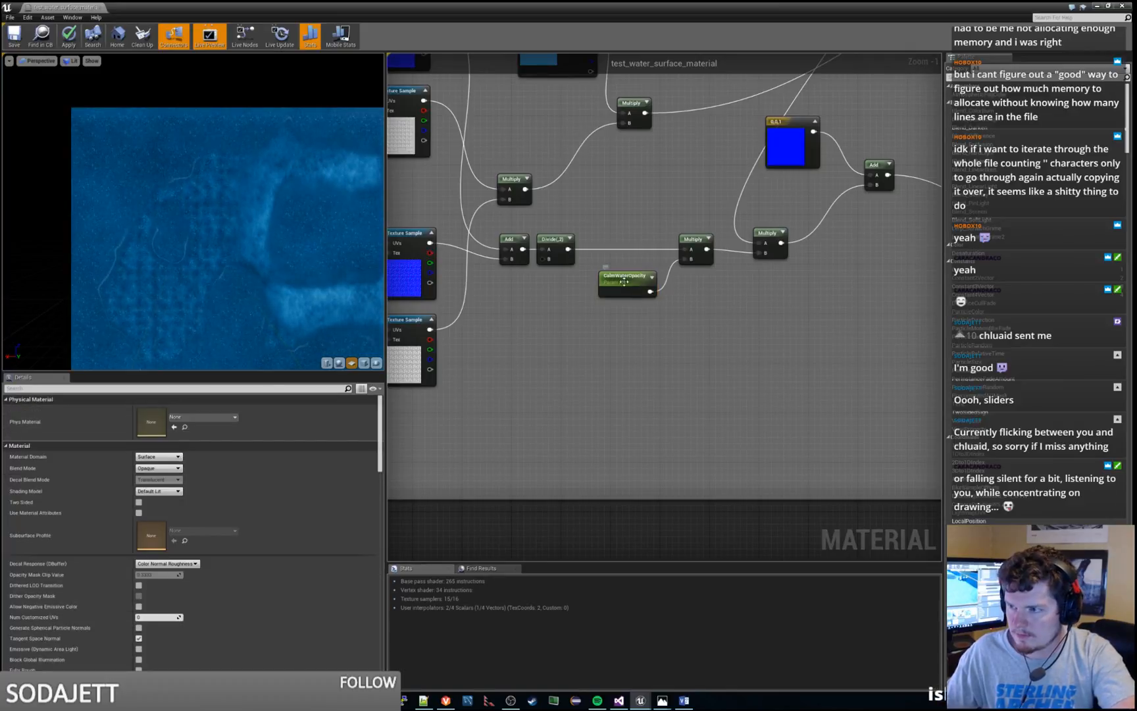
left_click(619, 281)
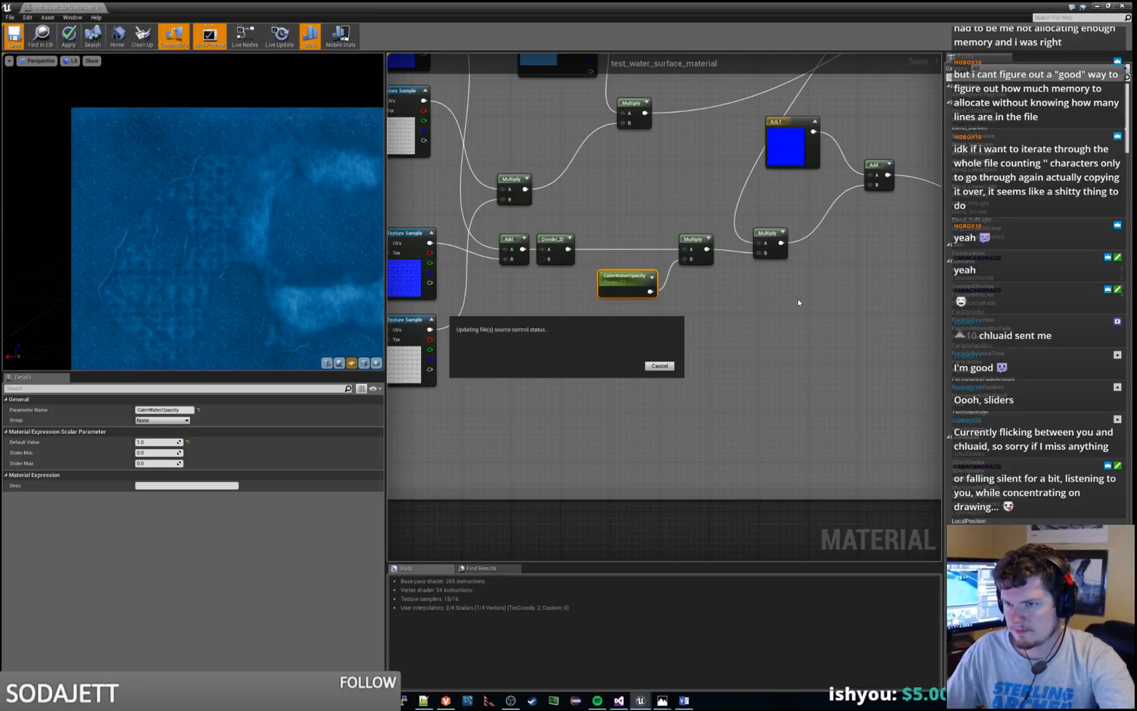
Preview the output of the Multiply node fed by the upper EdgeRippleOpacity parameter in Combine Colors
scroll(797, 299, "down", 4)
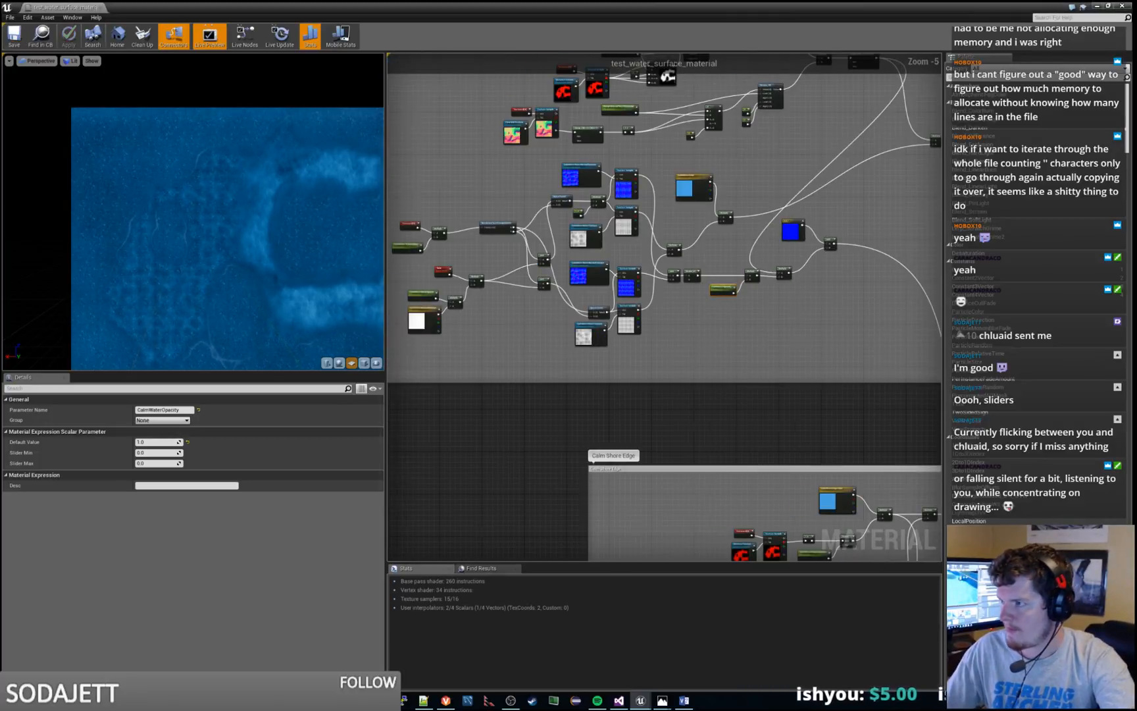
right_click_drag(801, 345, 7, 6)
scroll(753, 382, "up", 3)
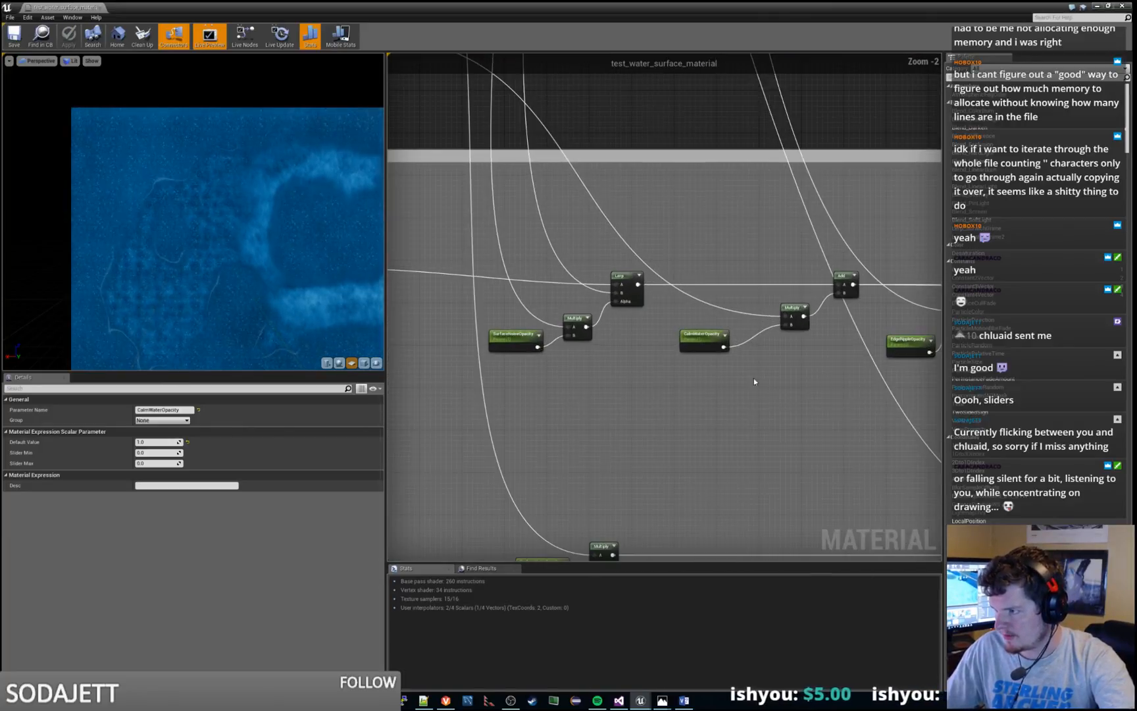
right_click_drag(696, 353, 660, 357)
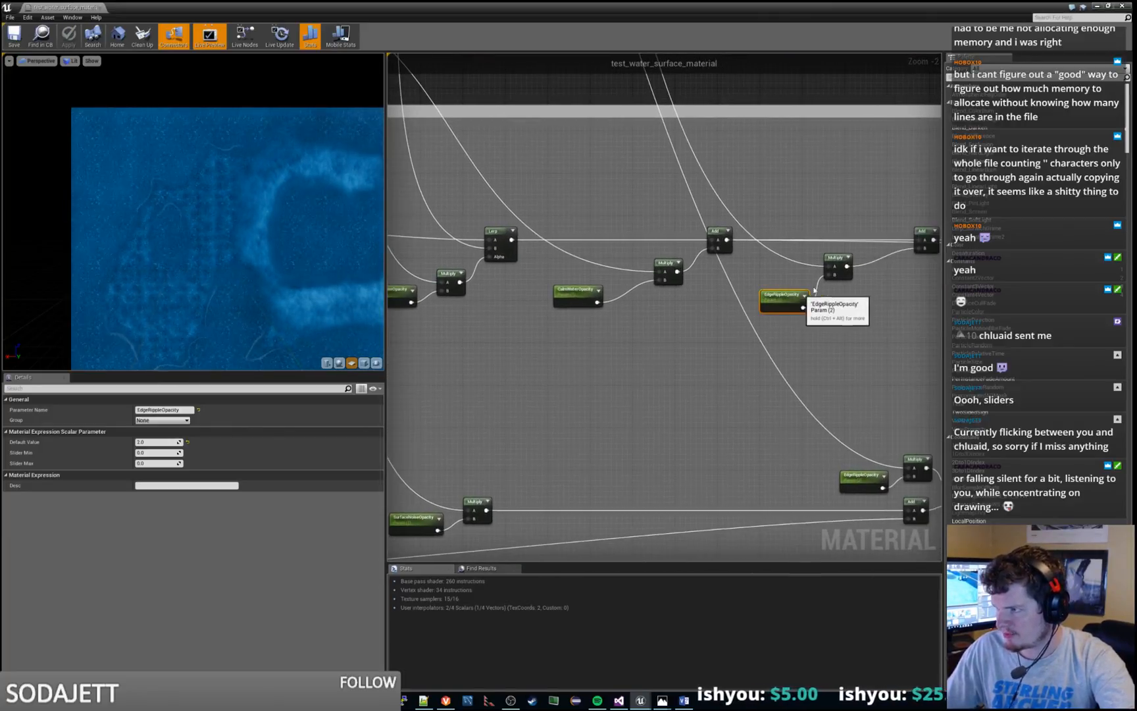
right_click(845, 260)
left_click(847, 260)
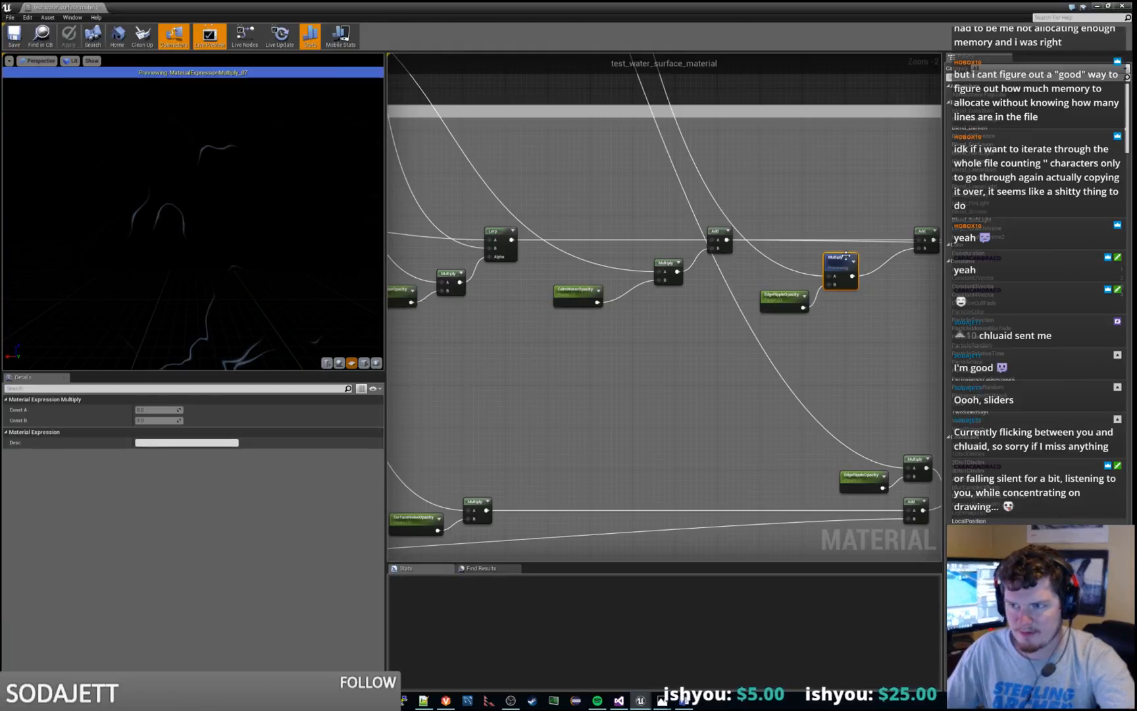
right_click_drag(862, 378, 704, 347)
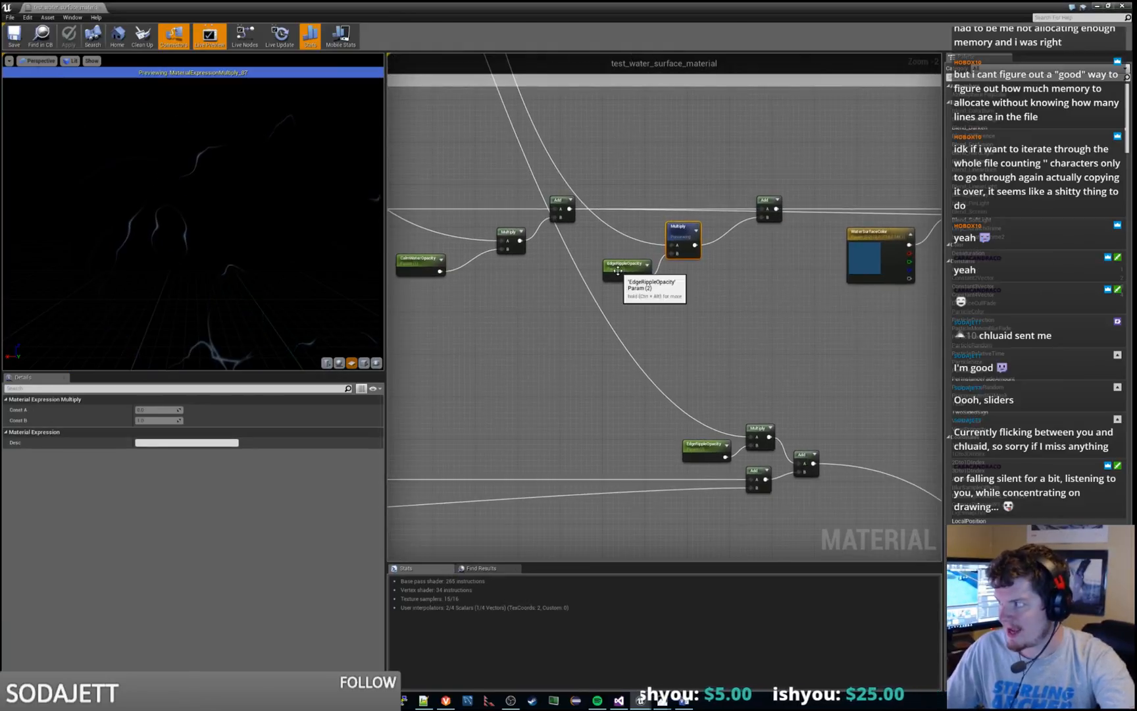
Rename the light blue ripple color parameter as EdgeRippleColor, following the name of the EdgeRippleOpacity parameter
left_click(616, 266)
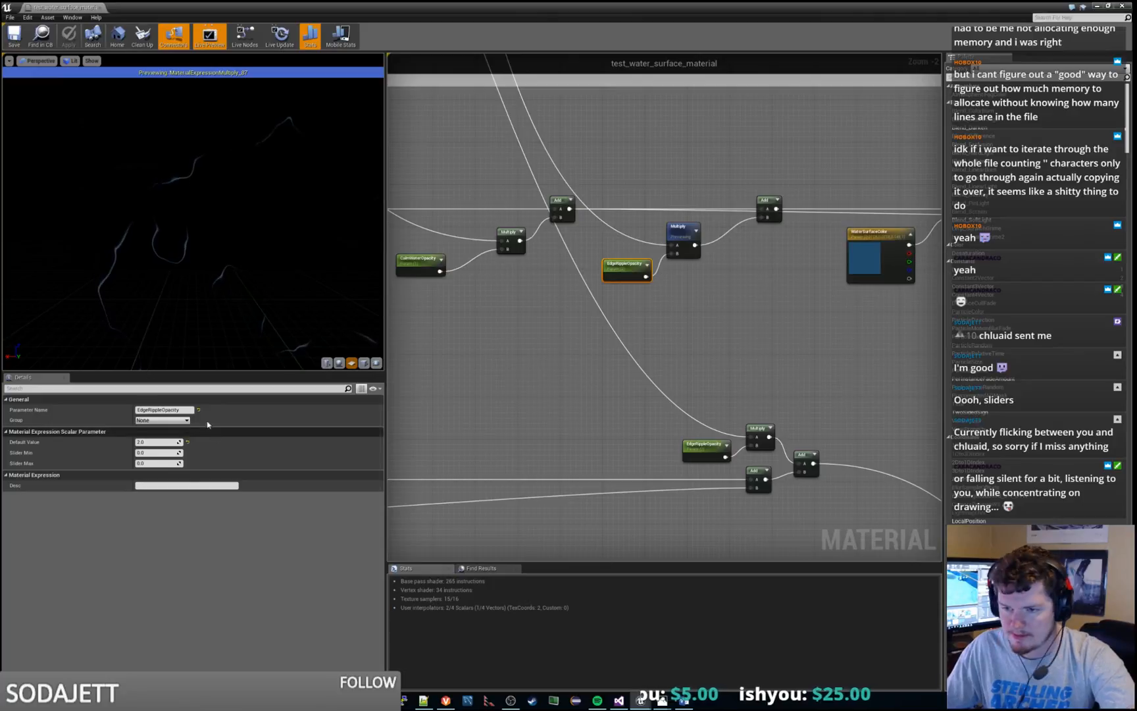
left_click(163, 409)
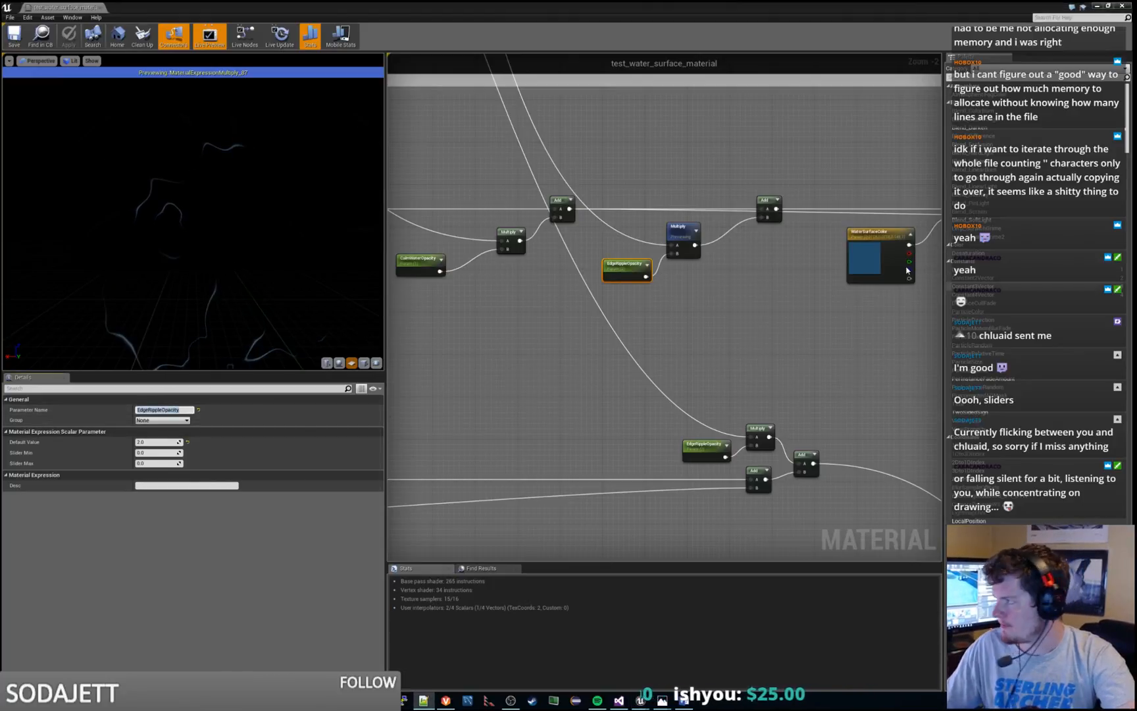
left_click(783, 161)
scroll(782, 160, "down", 5)
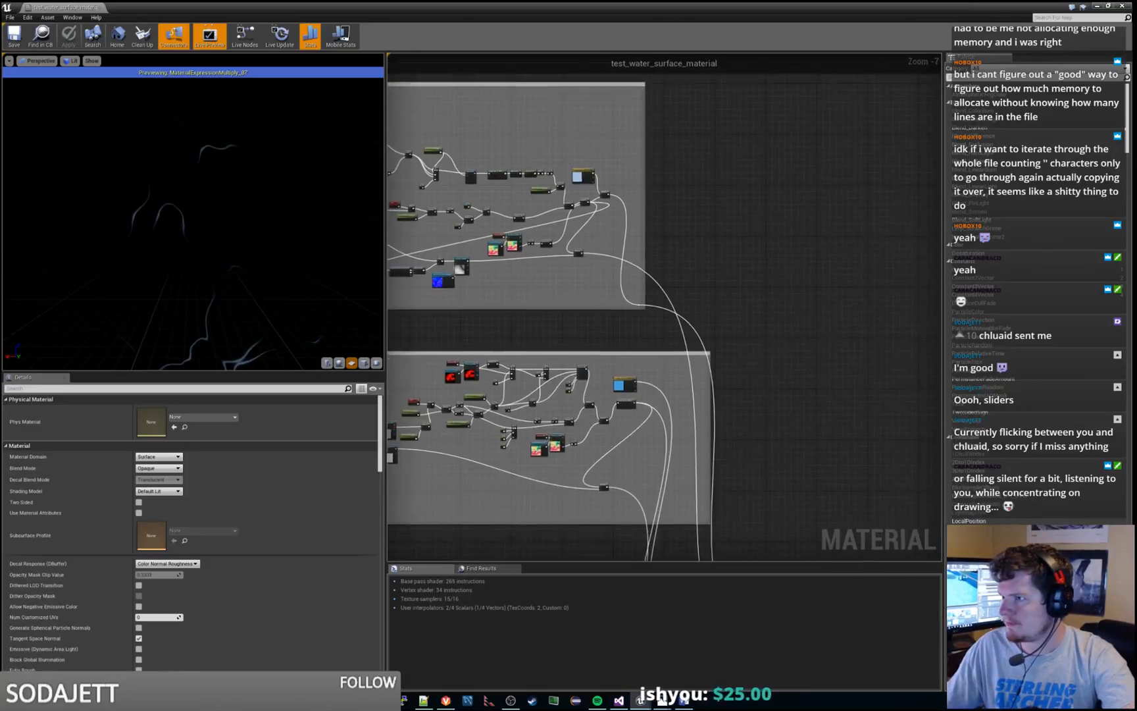
scroll(574, 205, "up", 4)
left_click(568, 198)
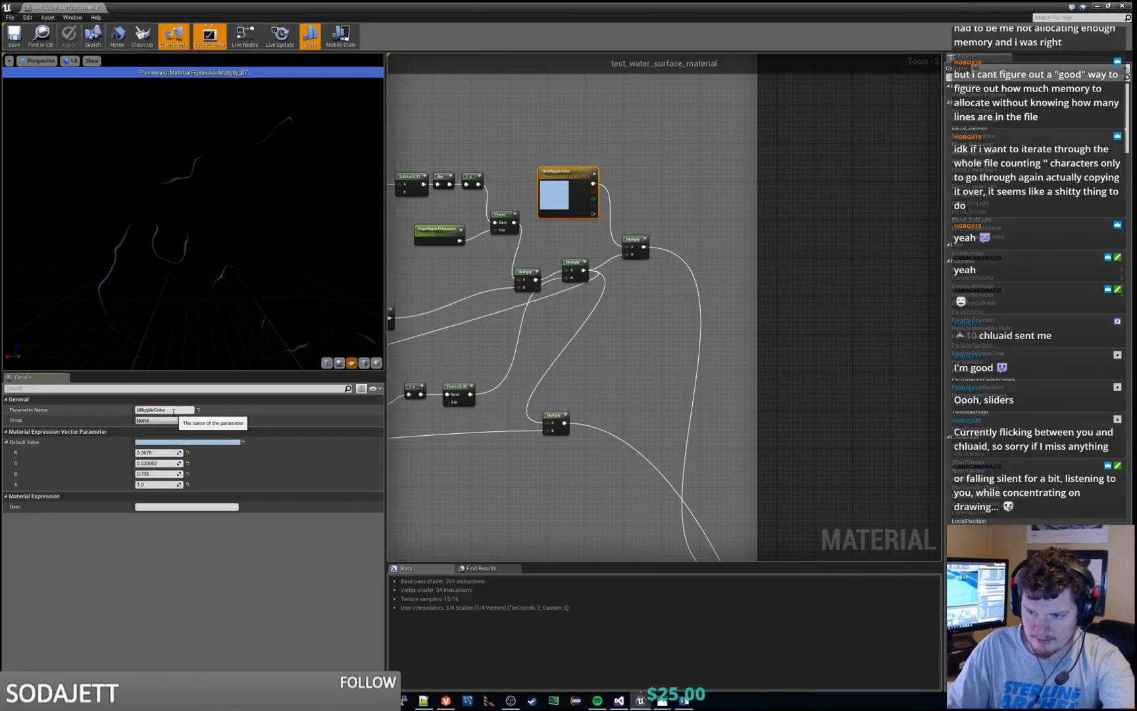
type("e")
key("Return")
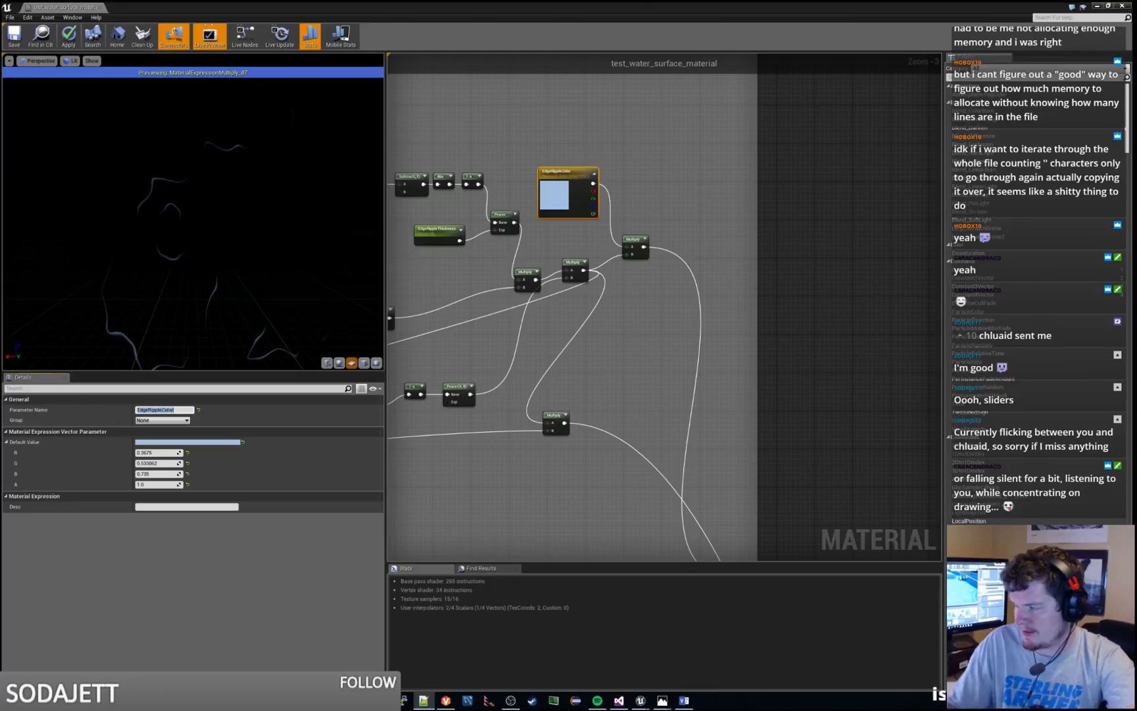
left_click(653, 310)
Rename the AmbientNoiseColor parameter in the surface noise group as SurfaceNoiseColor
right_click_drag(679, 321, 772, 189)
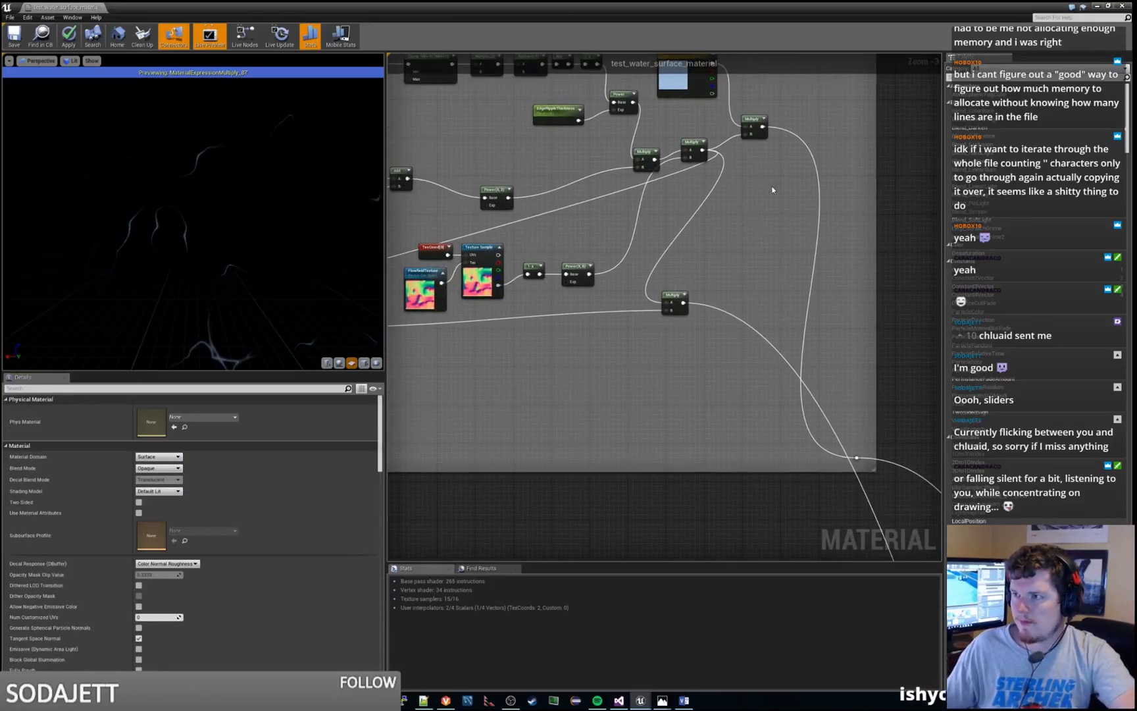
right_click_drag(783, 249, 807, 125)
scroll(812, 112, "down", 2)
right_click_drag(832, 354, 774, 211)
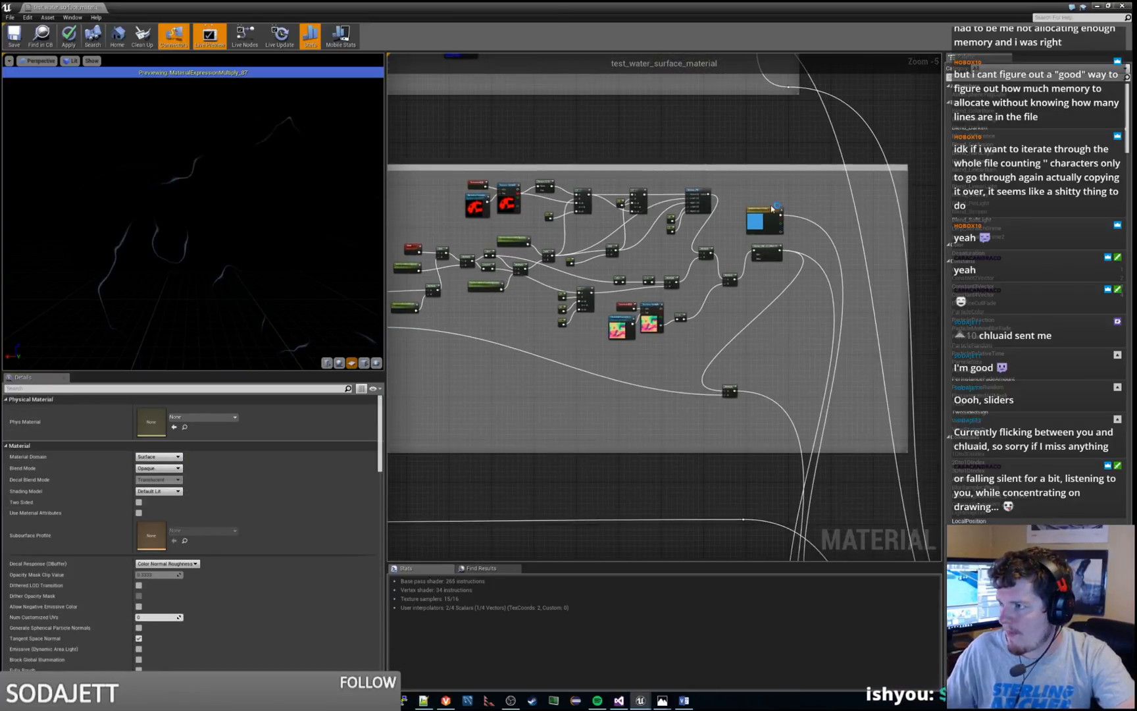
scroll(775, 209, "up", 3)
left_click(760, 216)
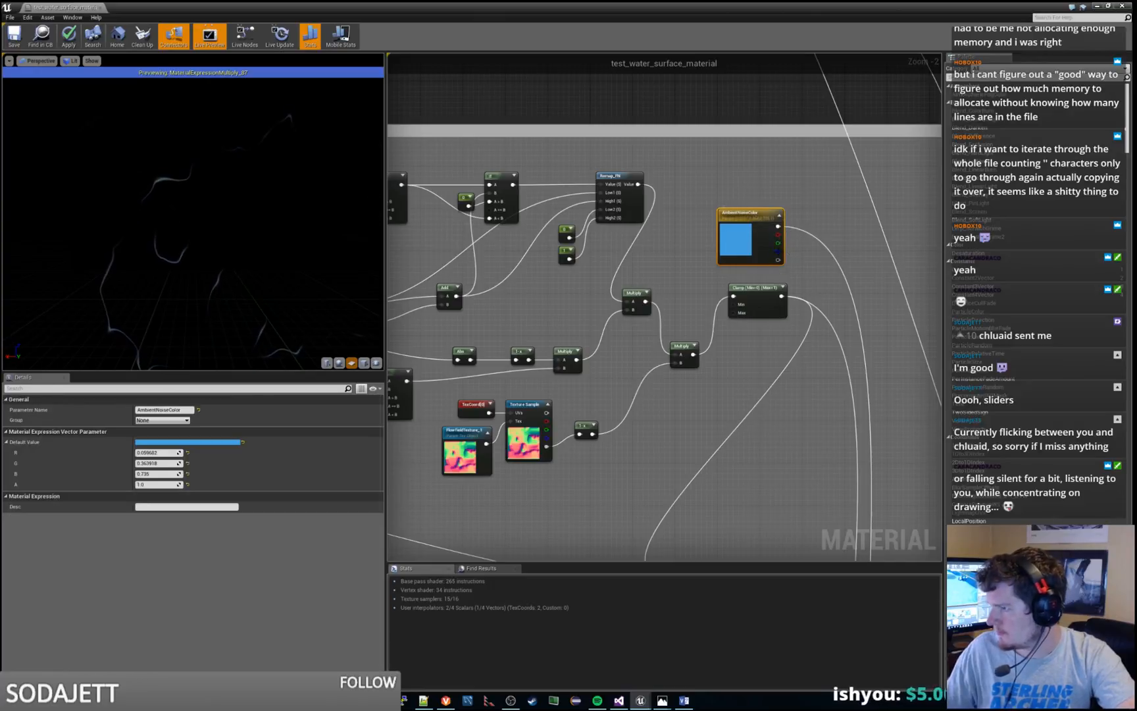
left_click(169, 411)
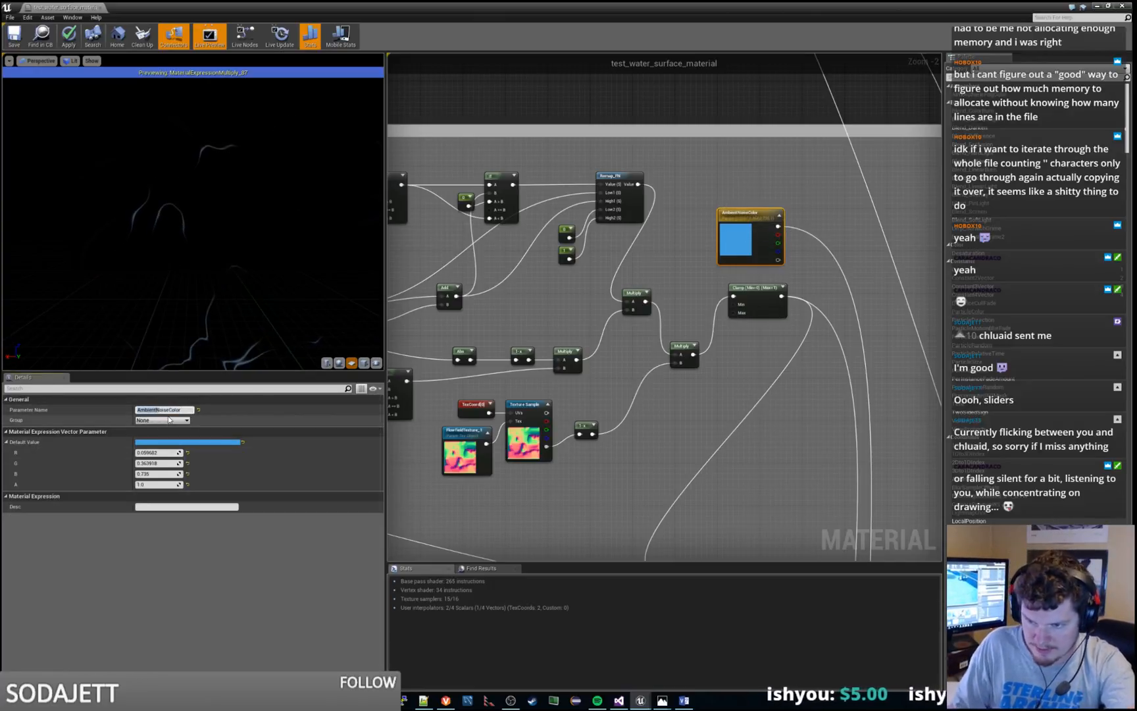
key("Return")
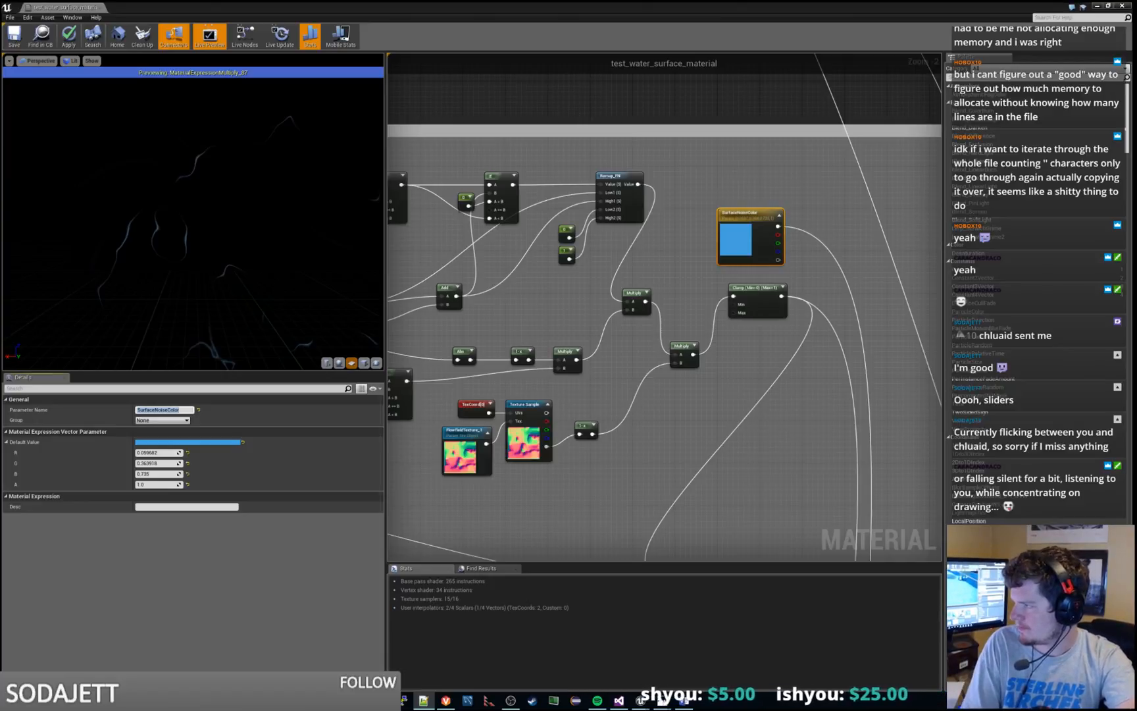
left_click(777, 412)
Stop previewing the Multiply node fed by EdgeRippleOpacity in Combine Colors
scroll(770, 398, "down", 4)
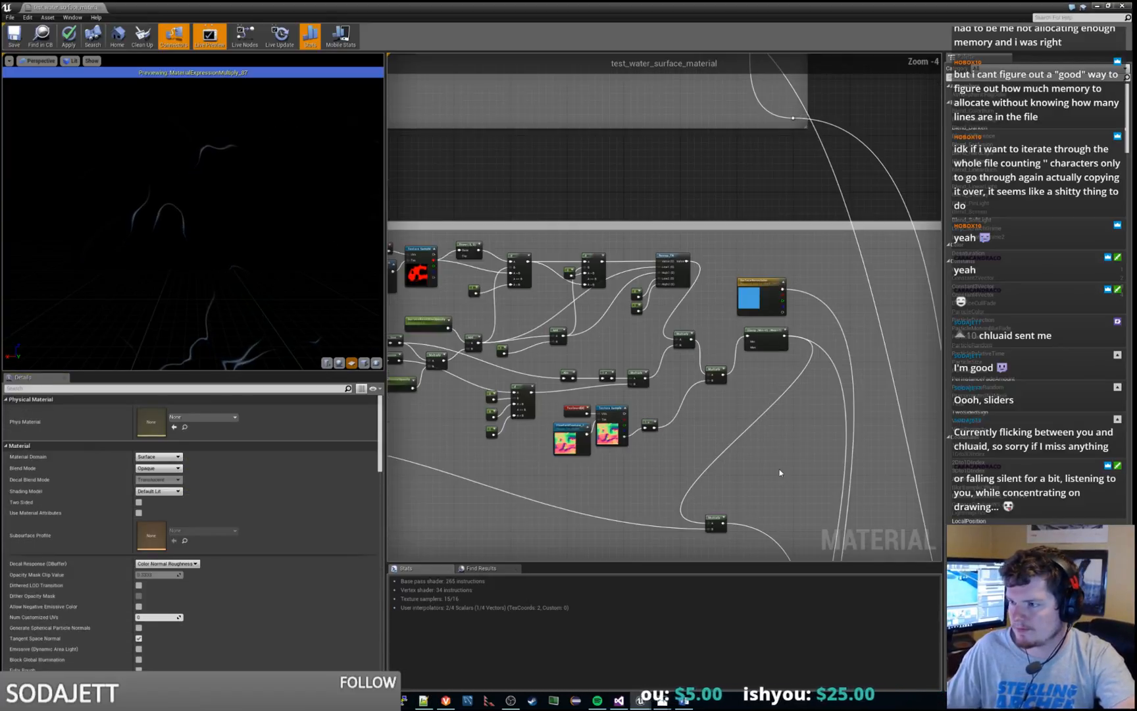
scroll(765, 390, "up", 4)
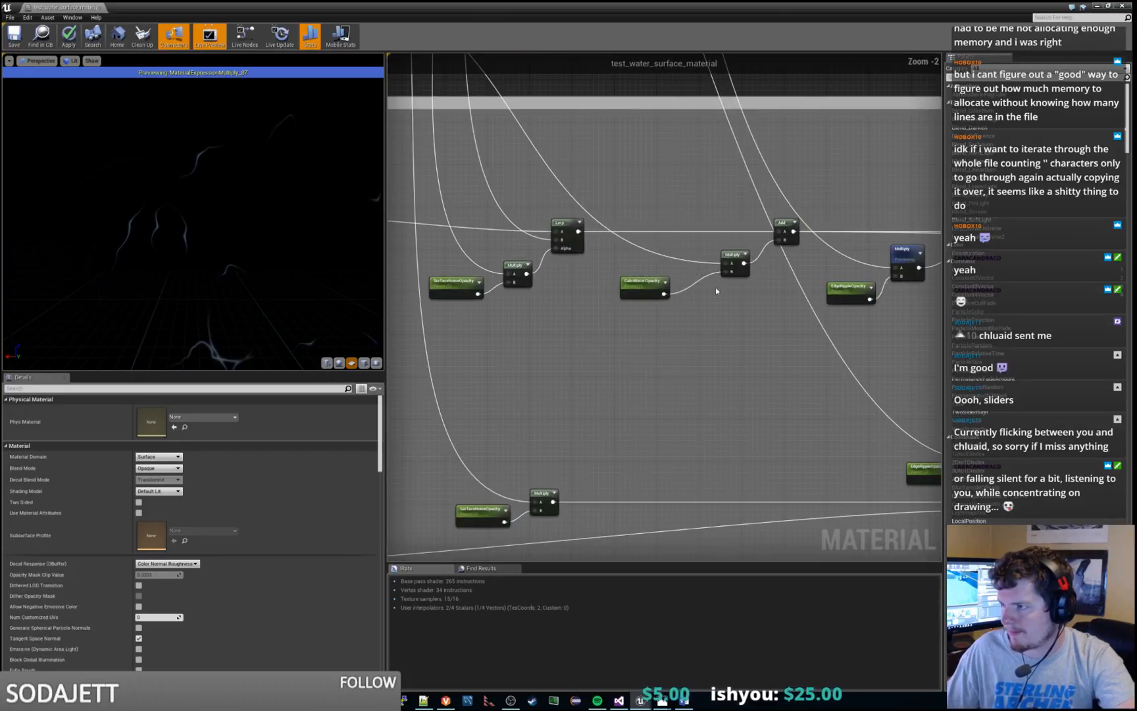
right_click_drag(773, 315, 675, 294)
left_click(742, 262)
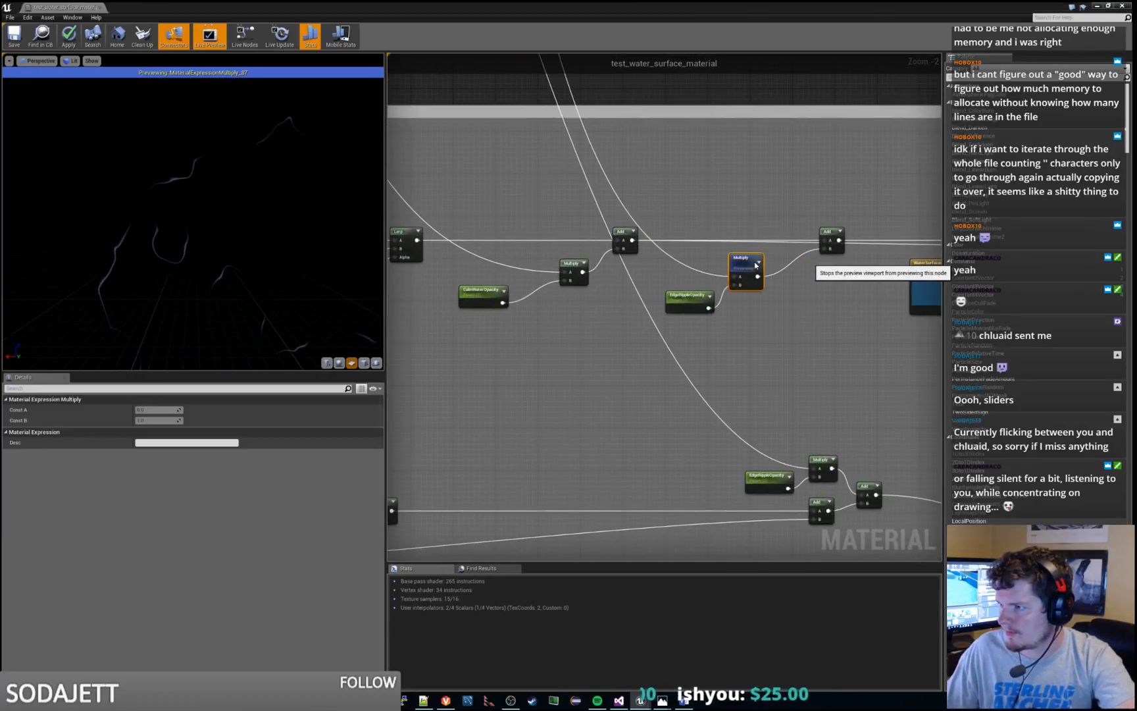
key("space")
Move the Add node after the EdgeRippleOpacity Multiply upward in Combine Colors, and the preceding Add node slightly downward
right_click_drag(832, 298, 760, 312)
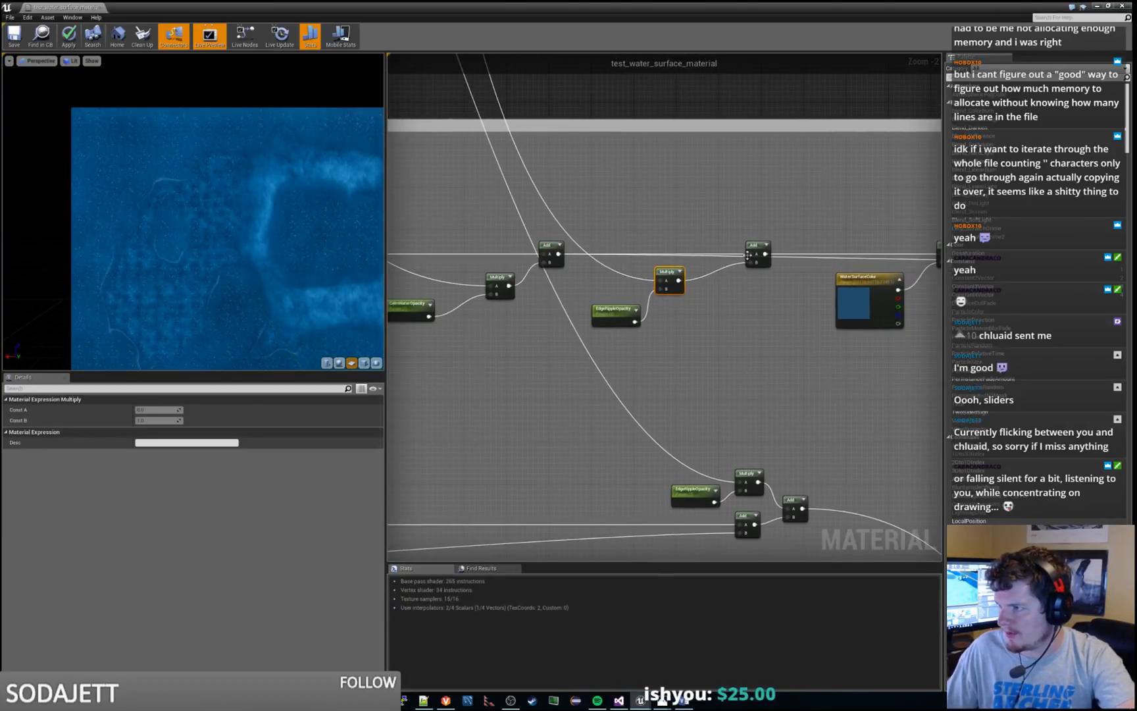
left_click(755, 253)
left_click_drag(755, 253, 761, 222)
right_click_drag(756, 352, 738, 456)
left_click_drag(529, 348, 529, 359)
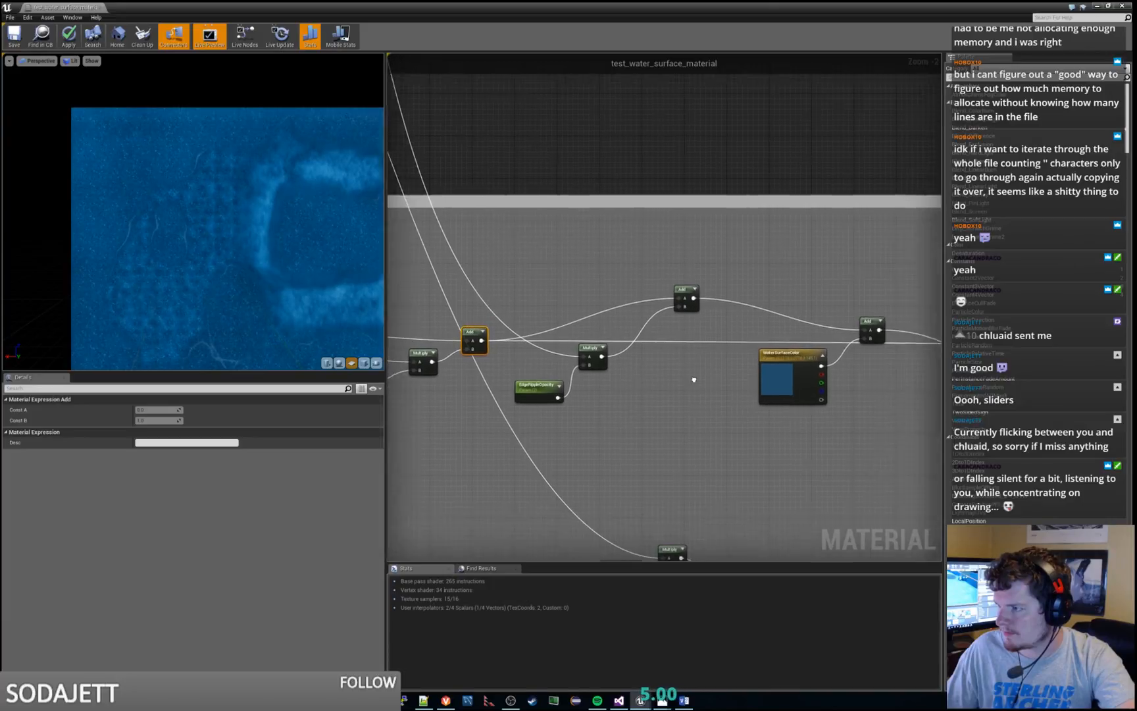